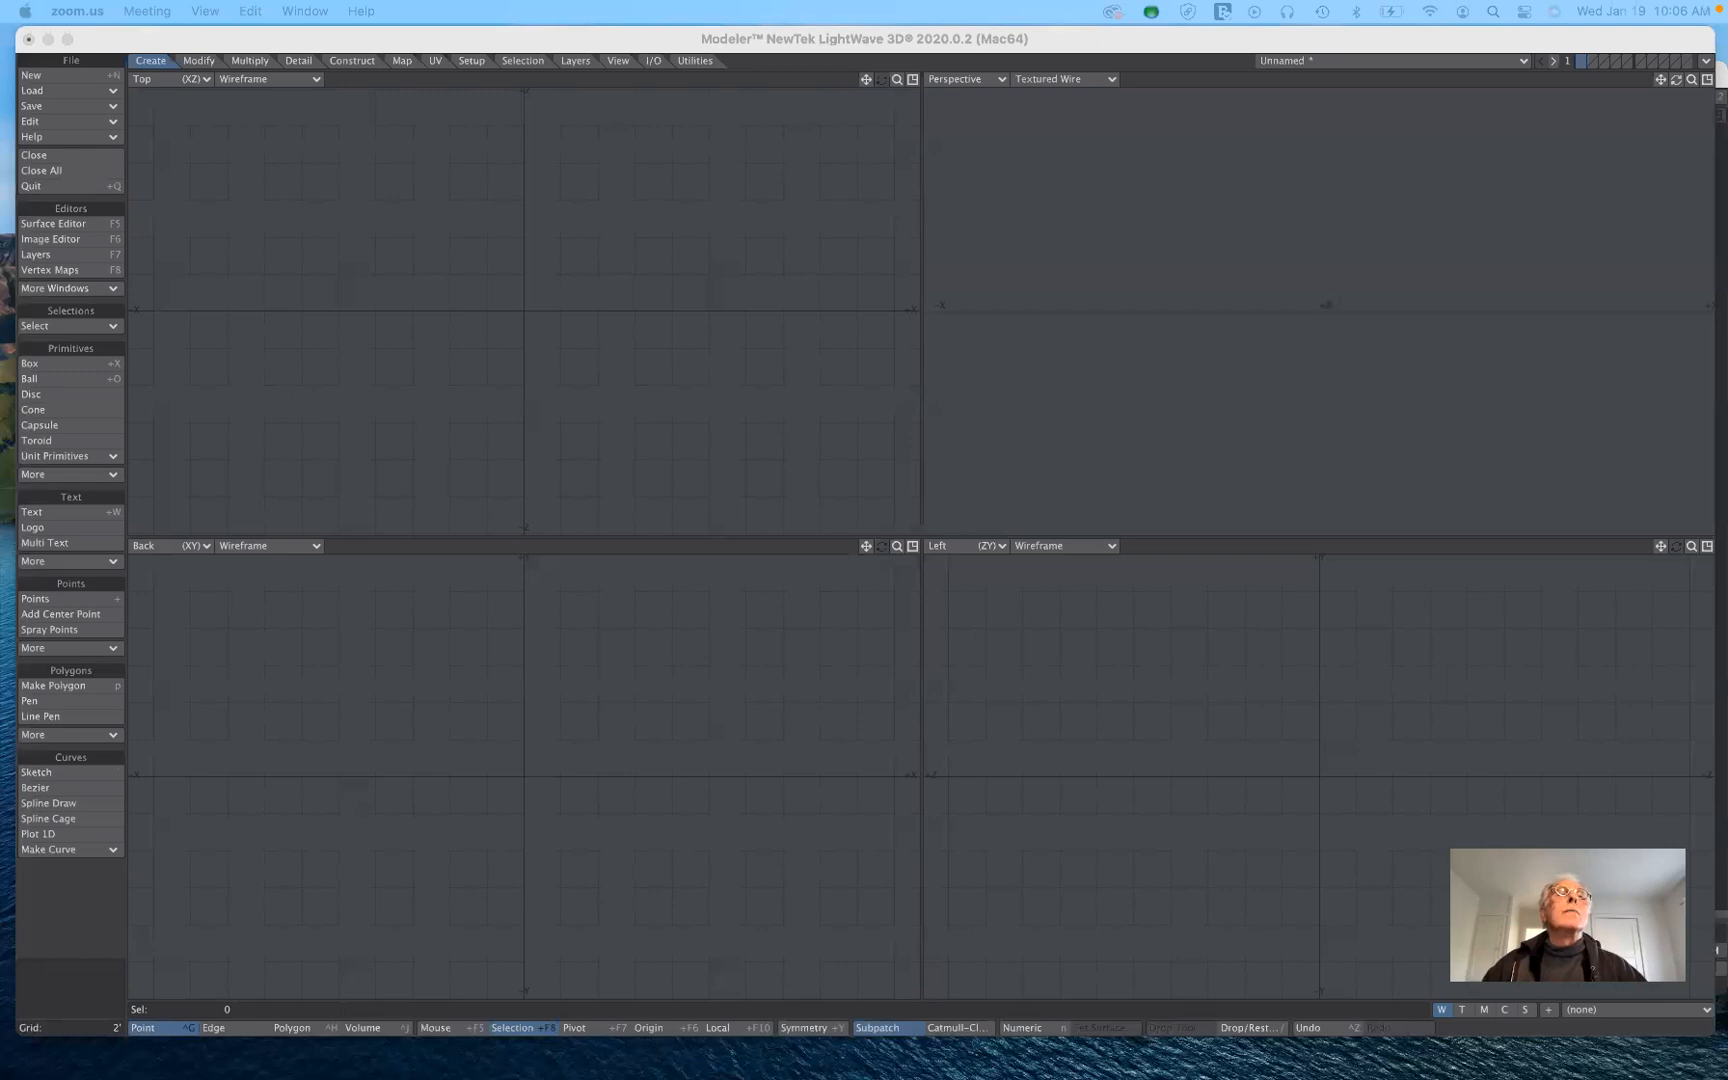
Step: Switch to Firefox, view the art195_Spring2022 folder in Google Drive, and move the browser window back out of view
left_click_drag(372, 0, 343, 105)
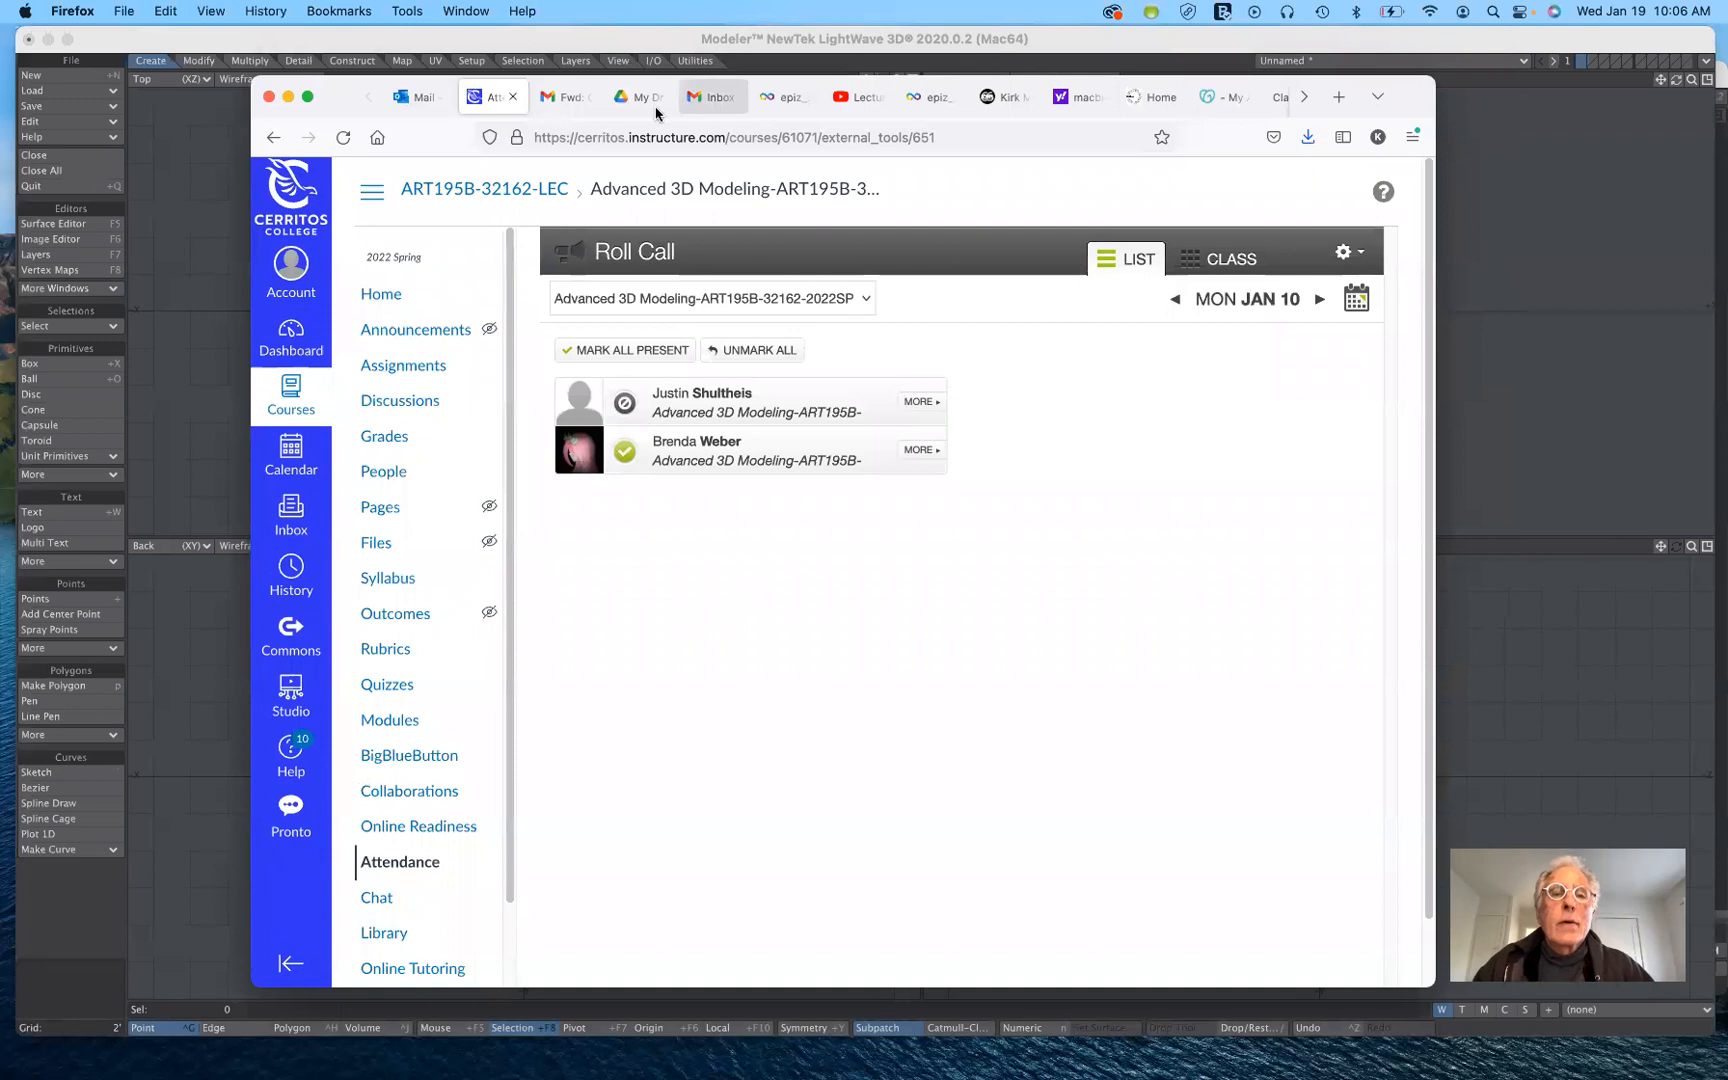
left_click(645, 99)
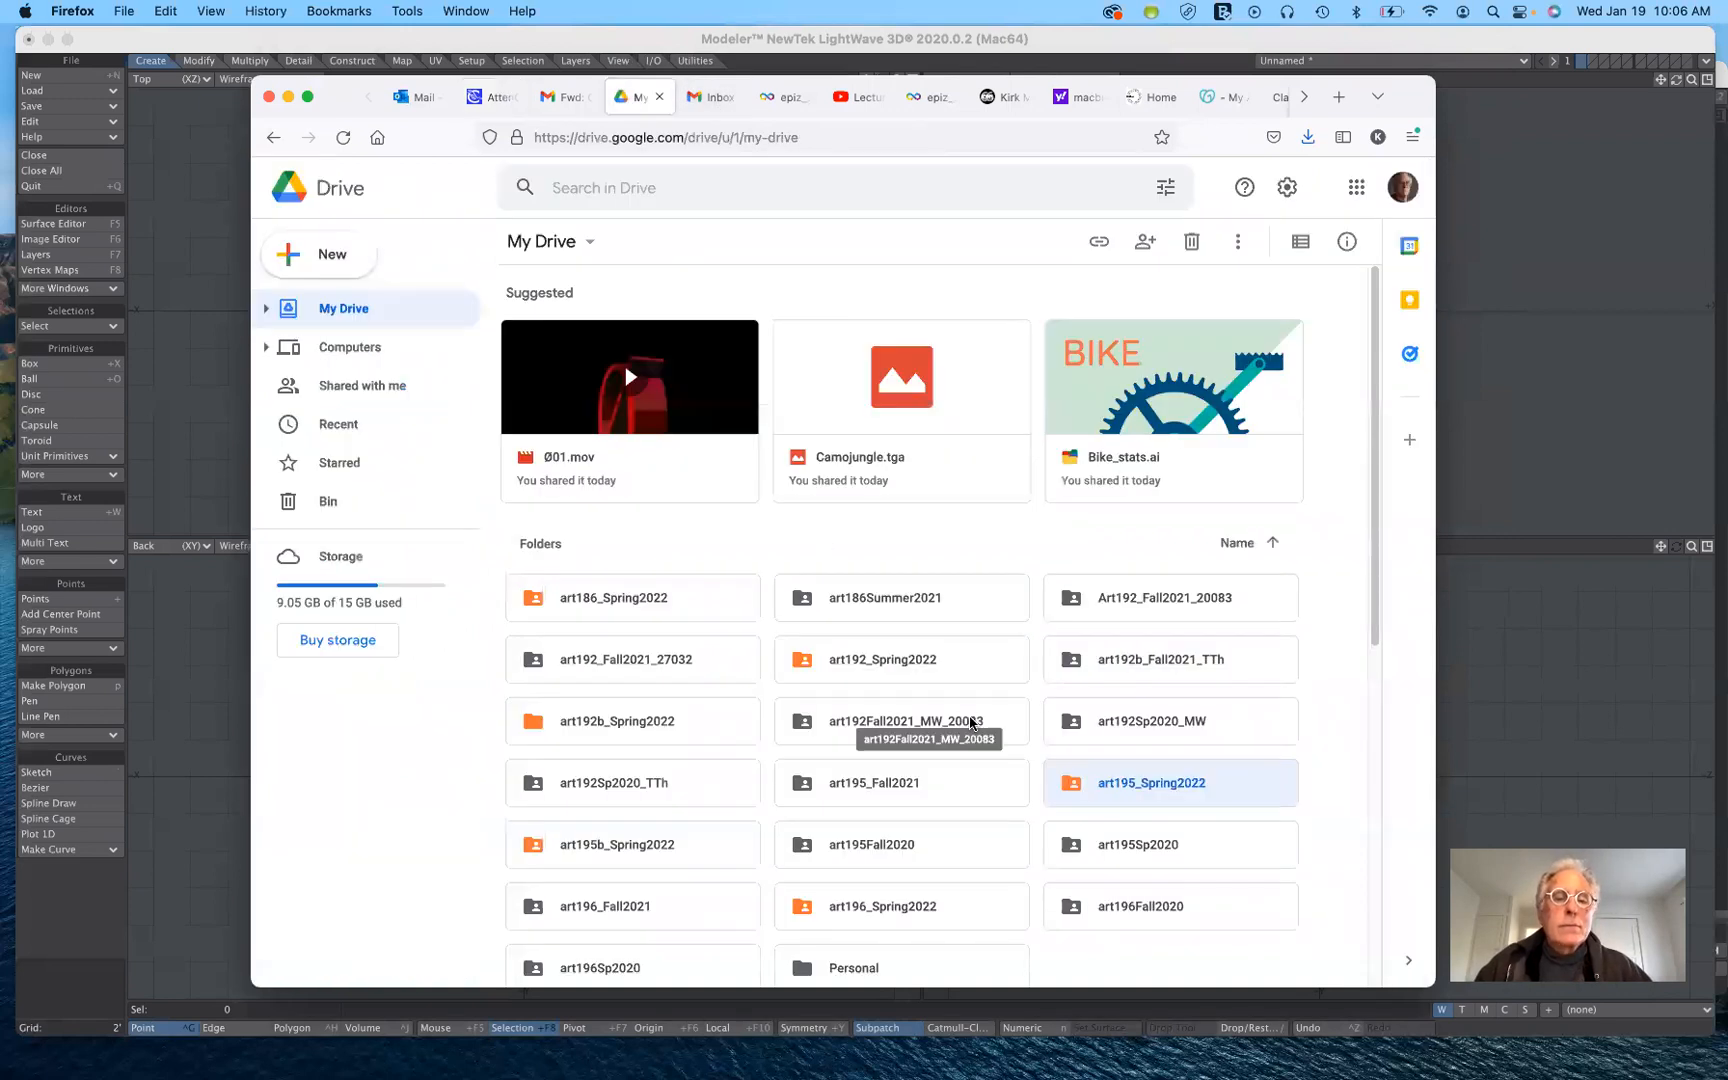
scroll(950, 705, "down", 2)
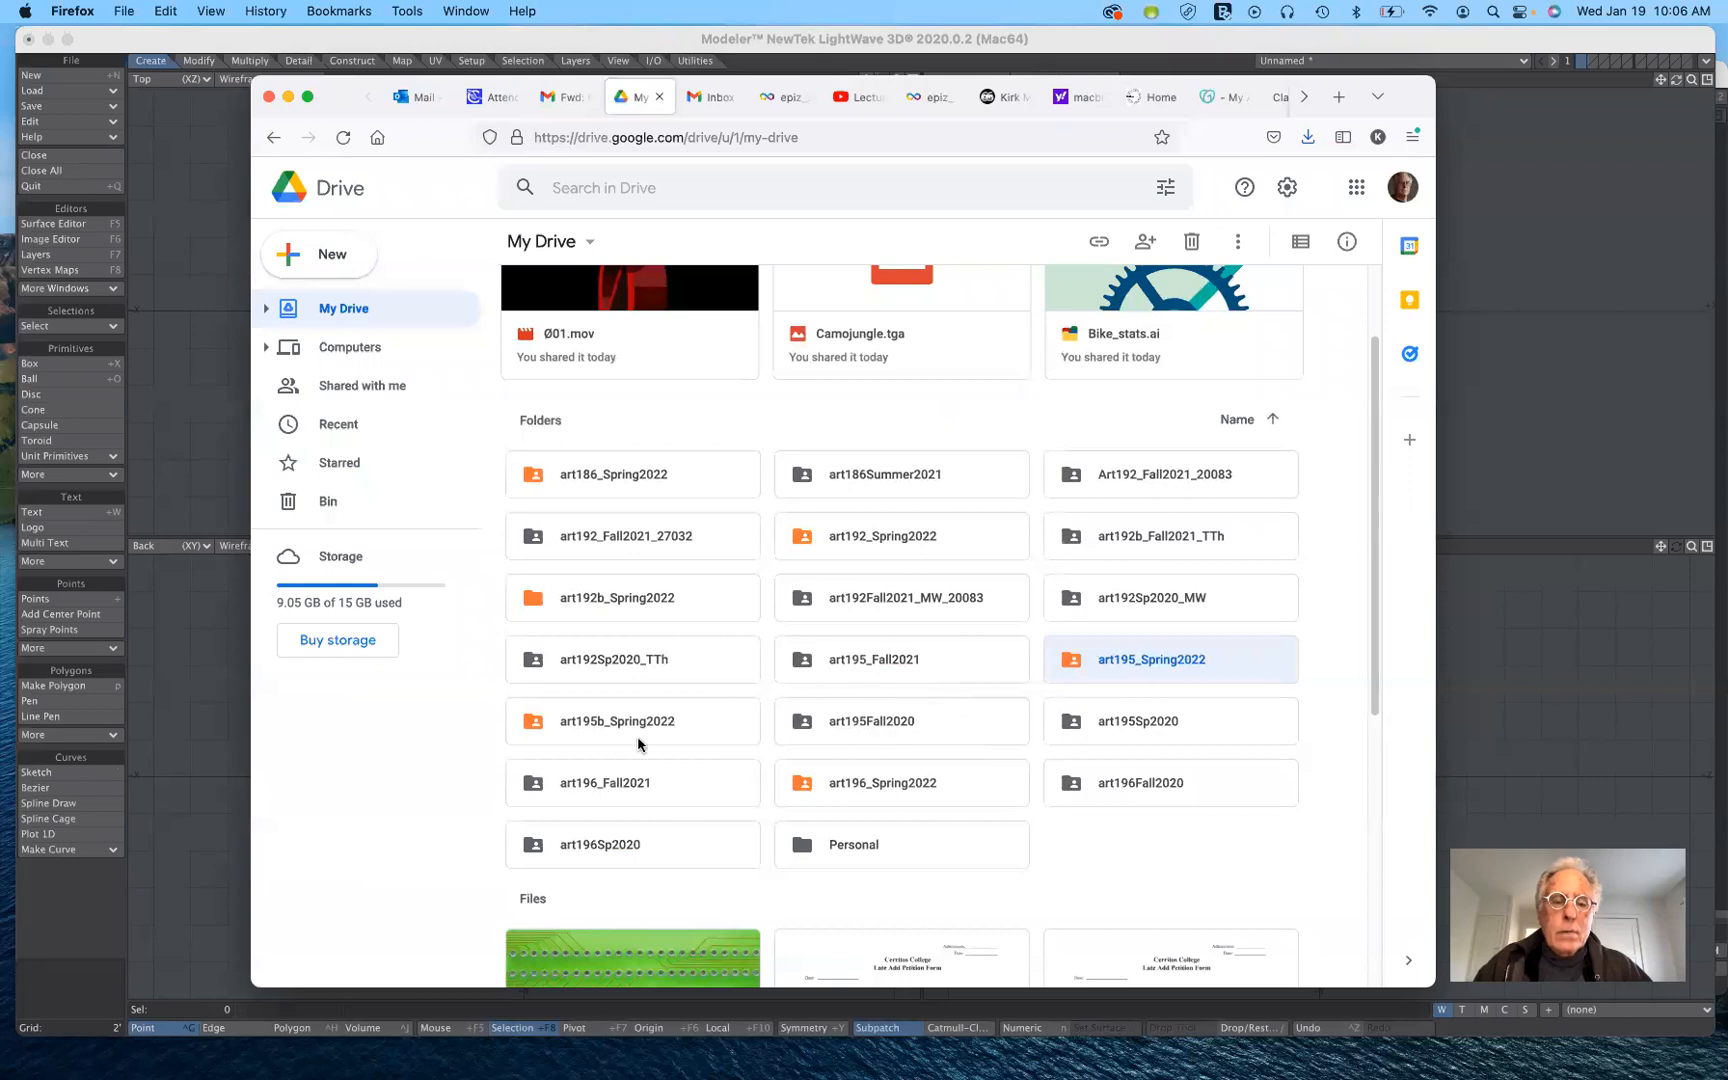
double_click(1069, 661)
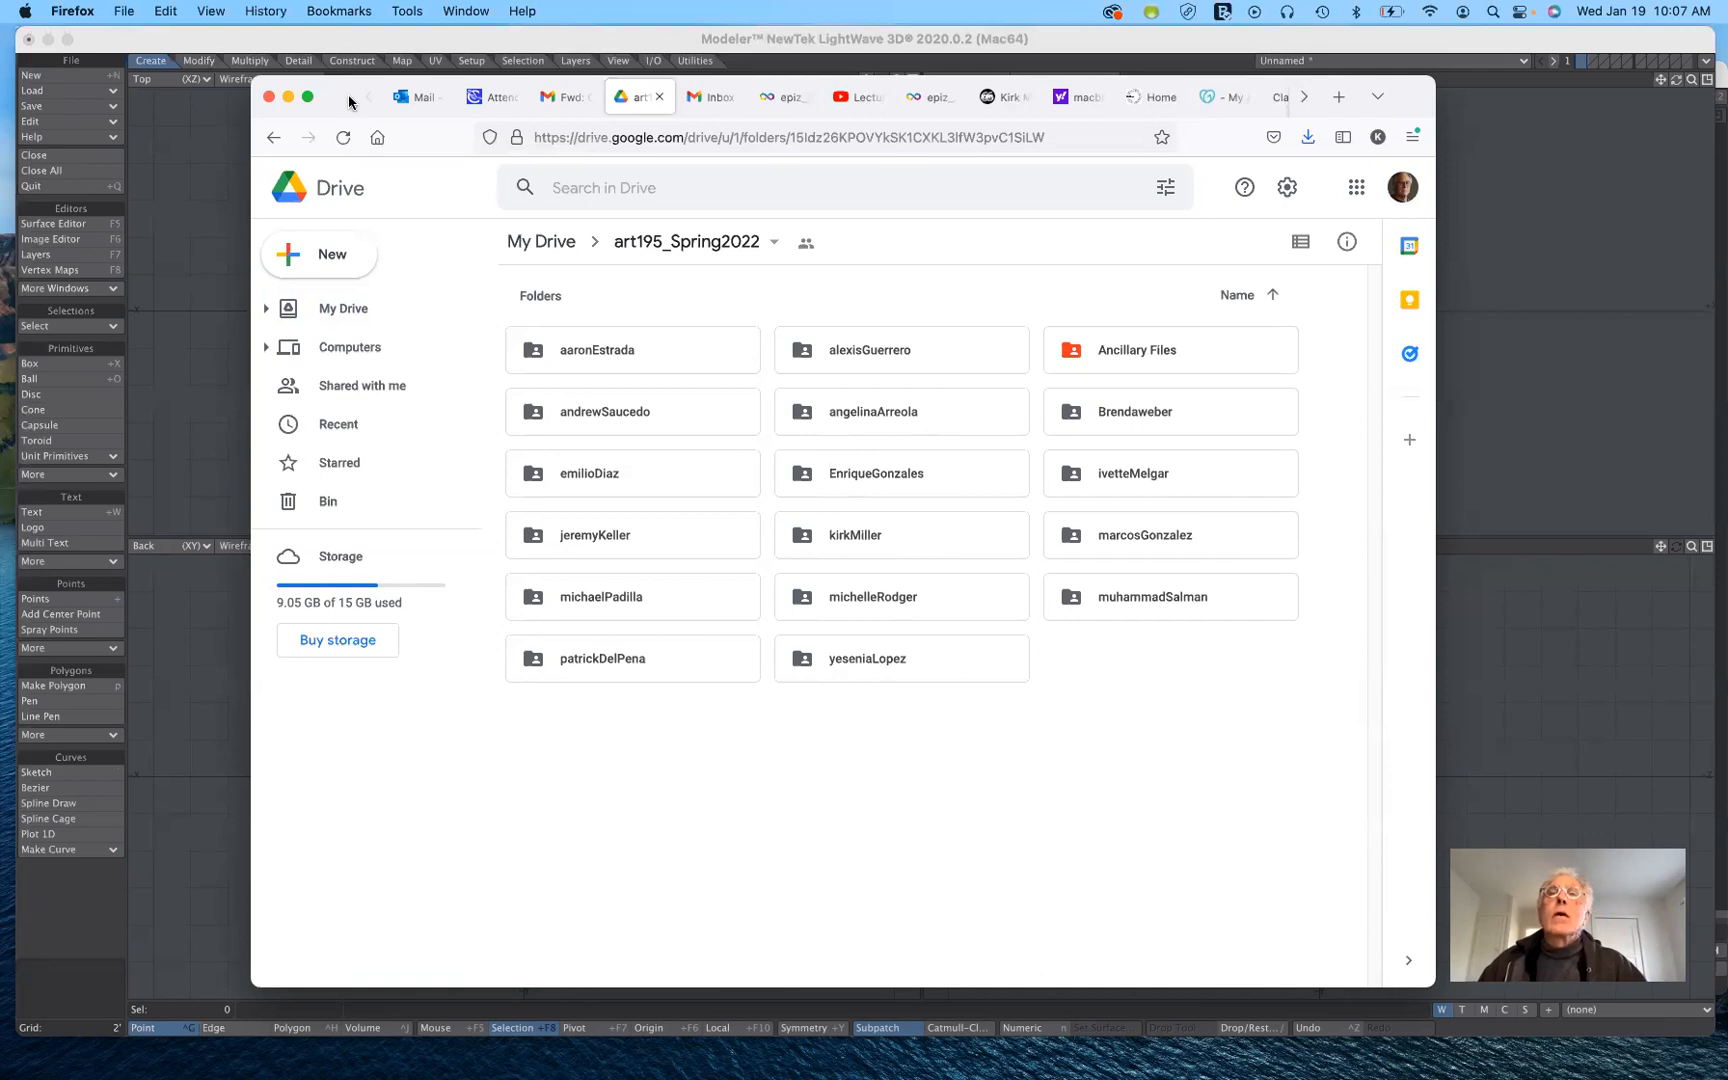
left_click_drag(350, 102, 312, 0)
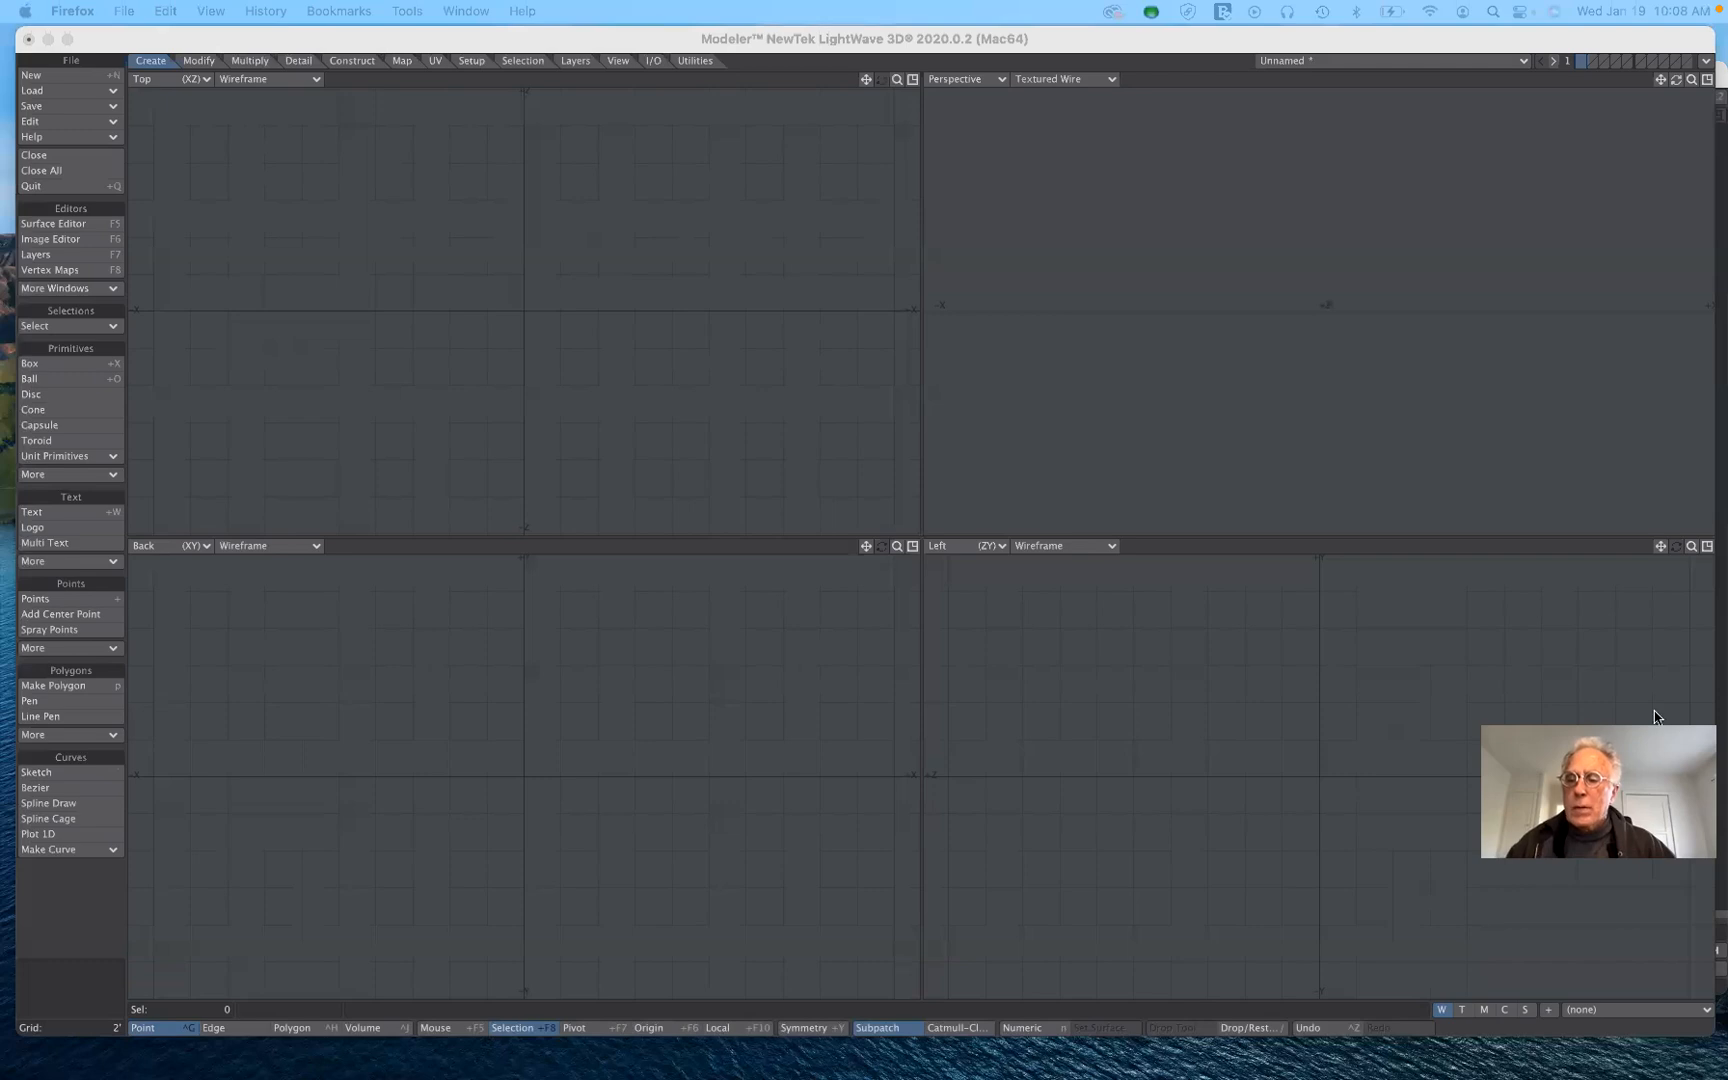
left_click_drag(1650, 720, 1619, 843)
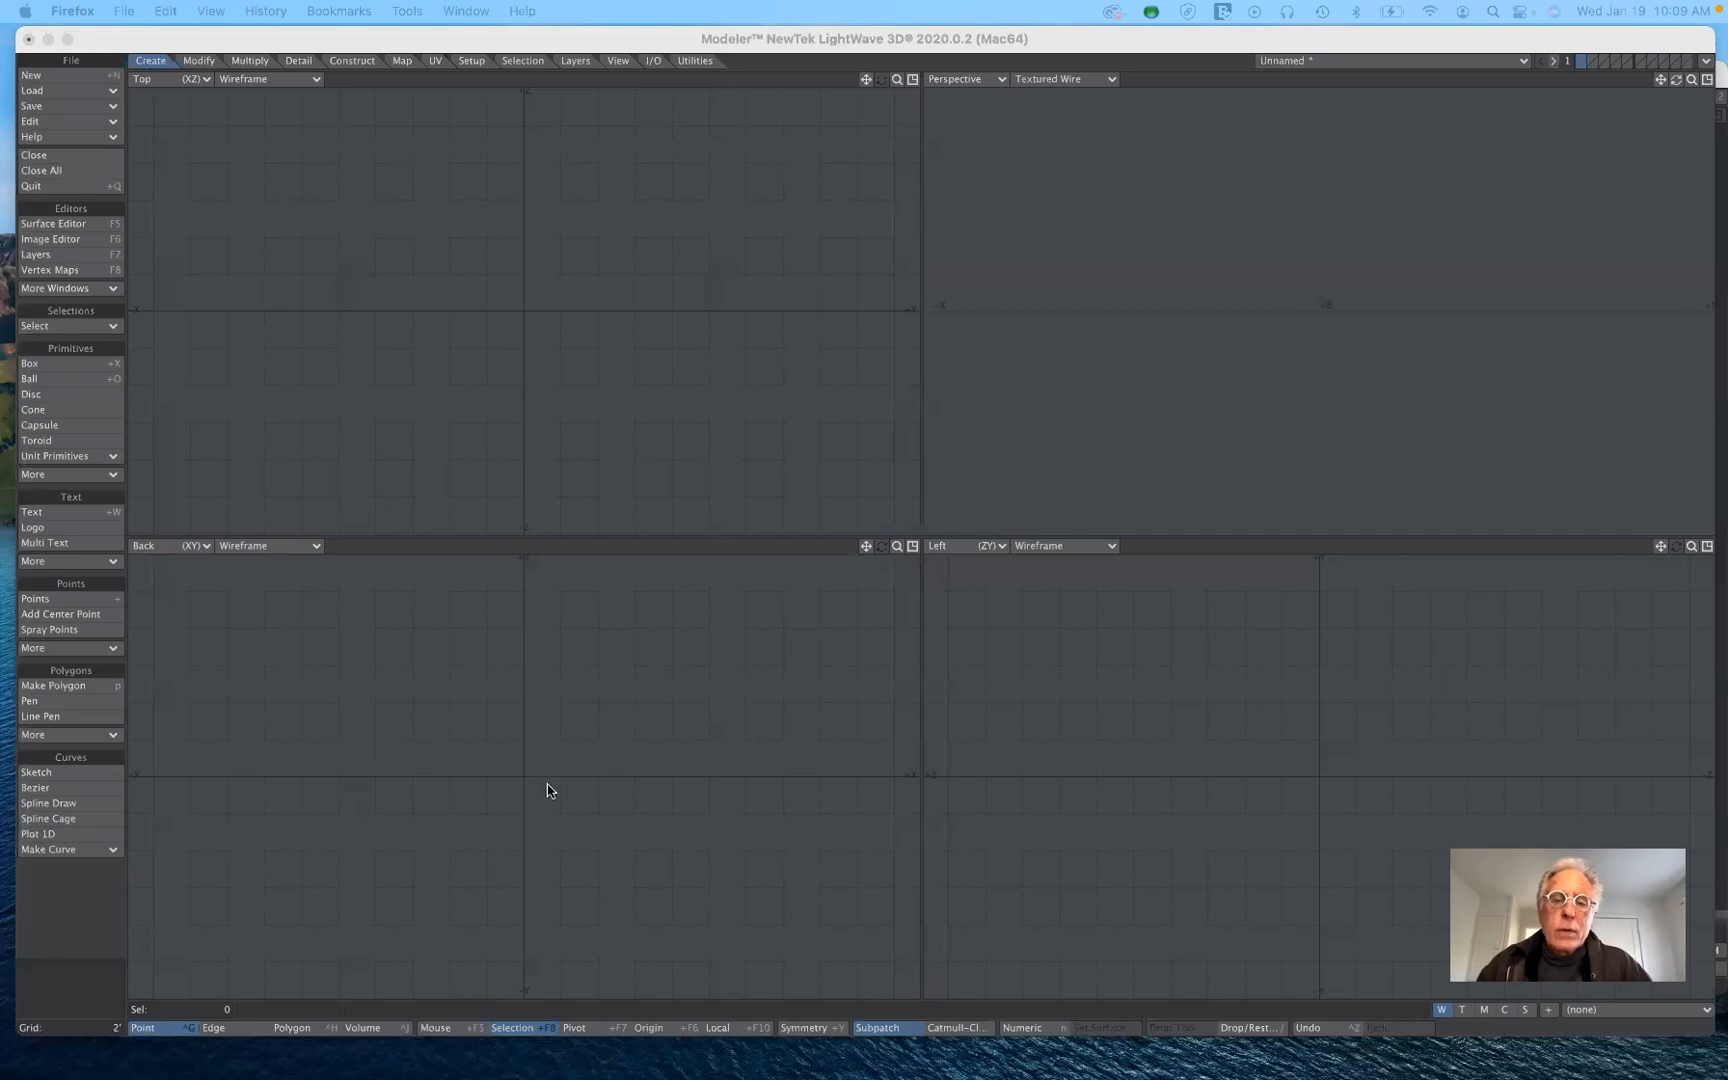
Step: In LightWave Modeler, change the Left (ZY) viewport to the Right view and rotate the Perspective view to an angle
left_click(1000, 550)
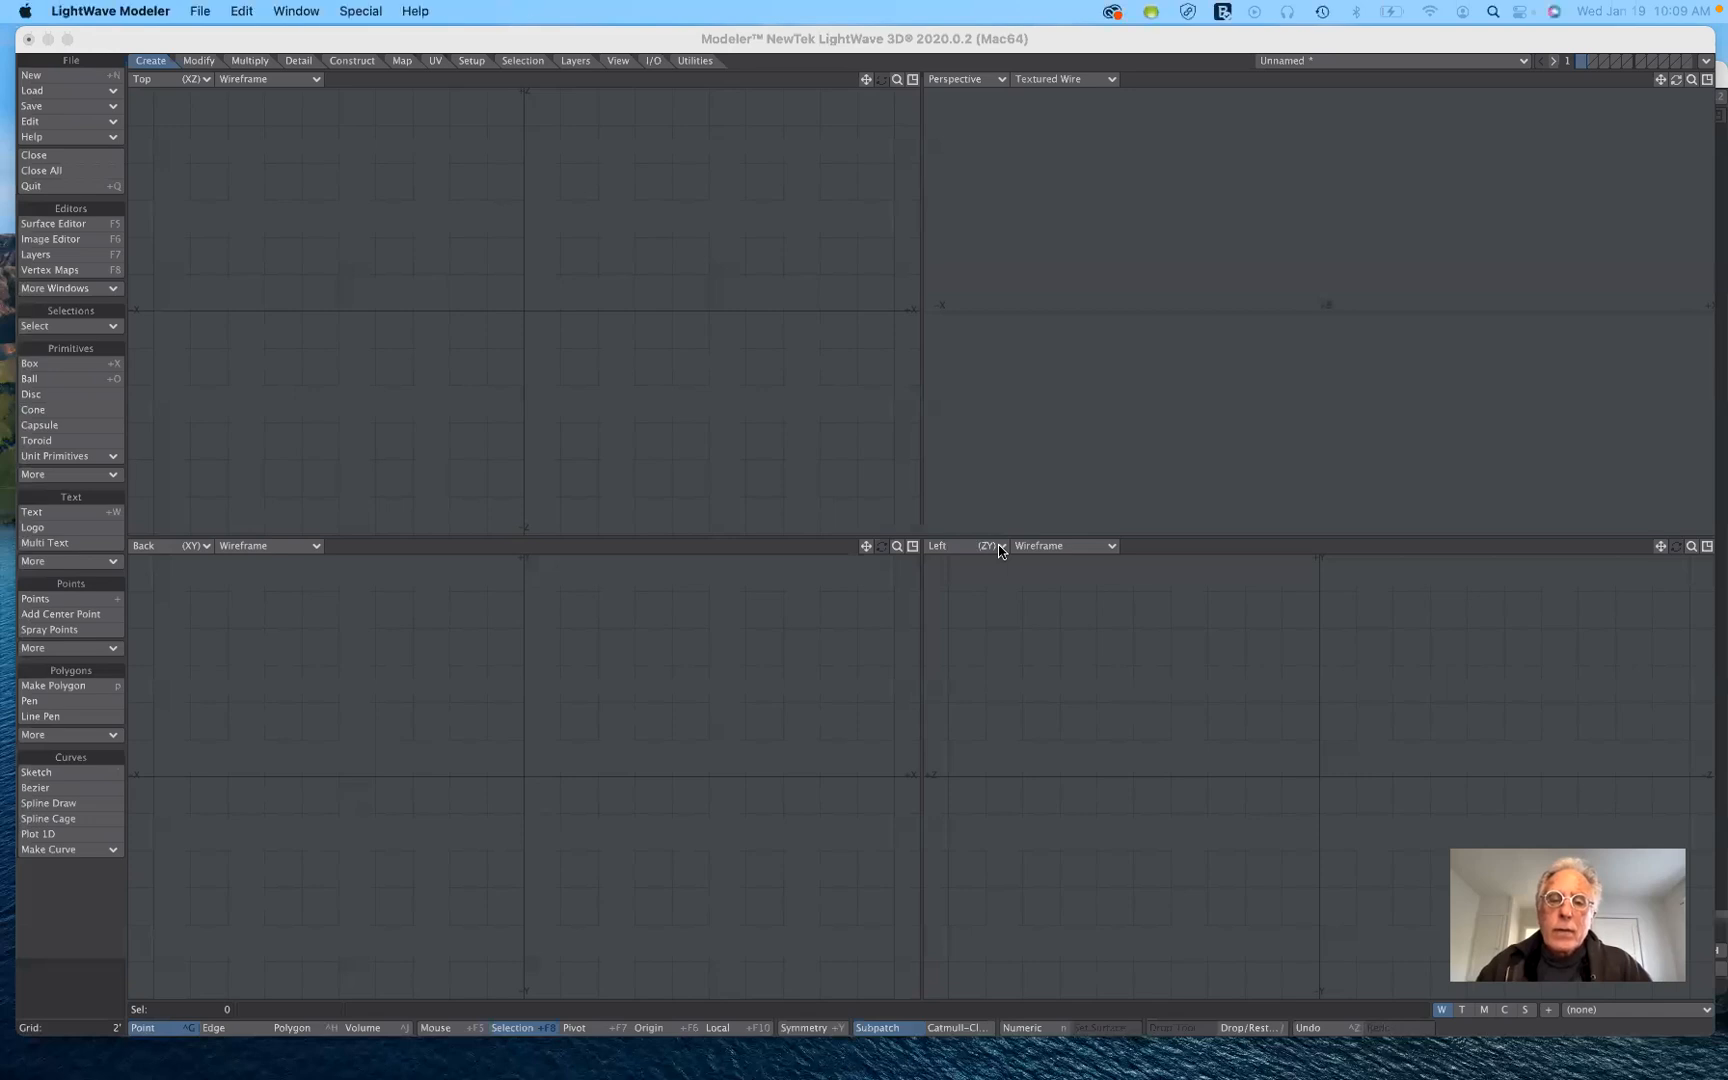
left_click(1000, 550)
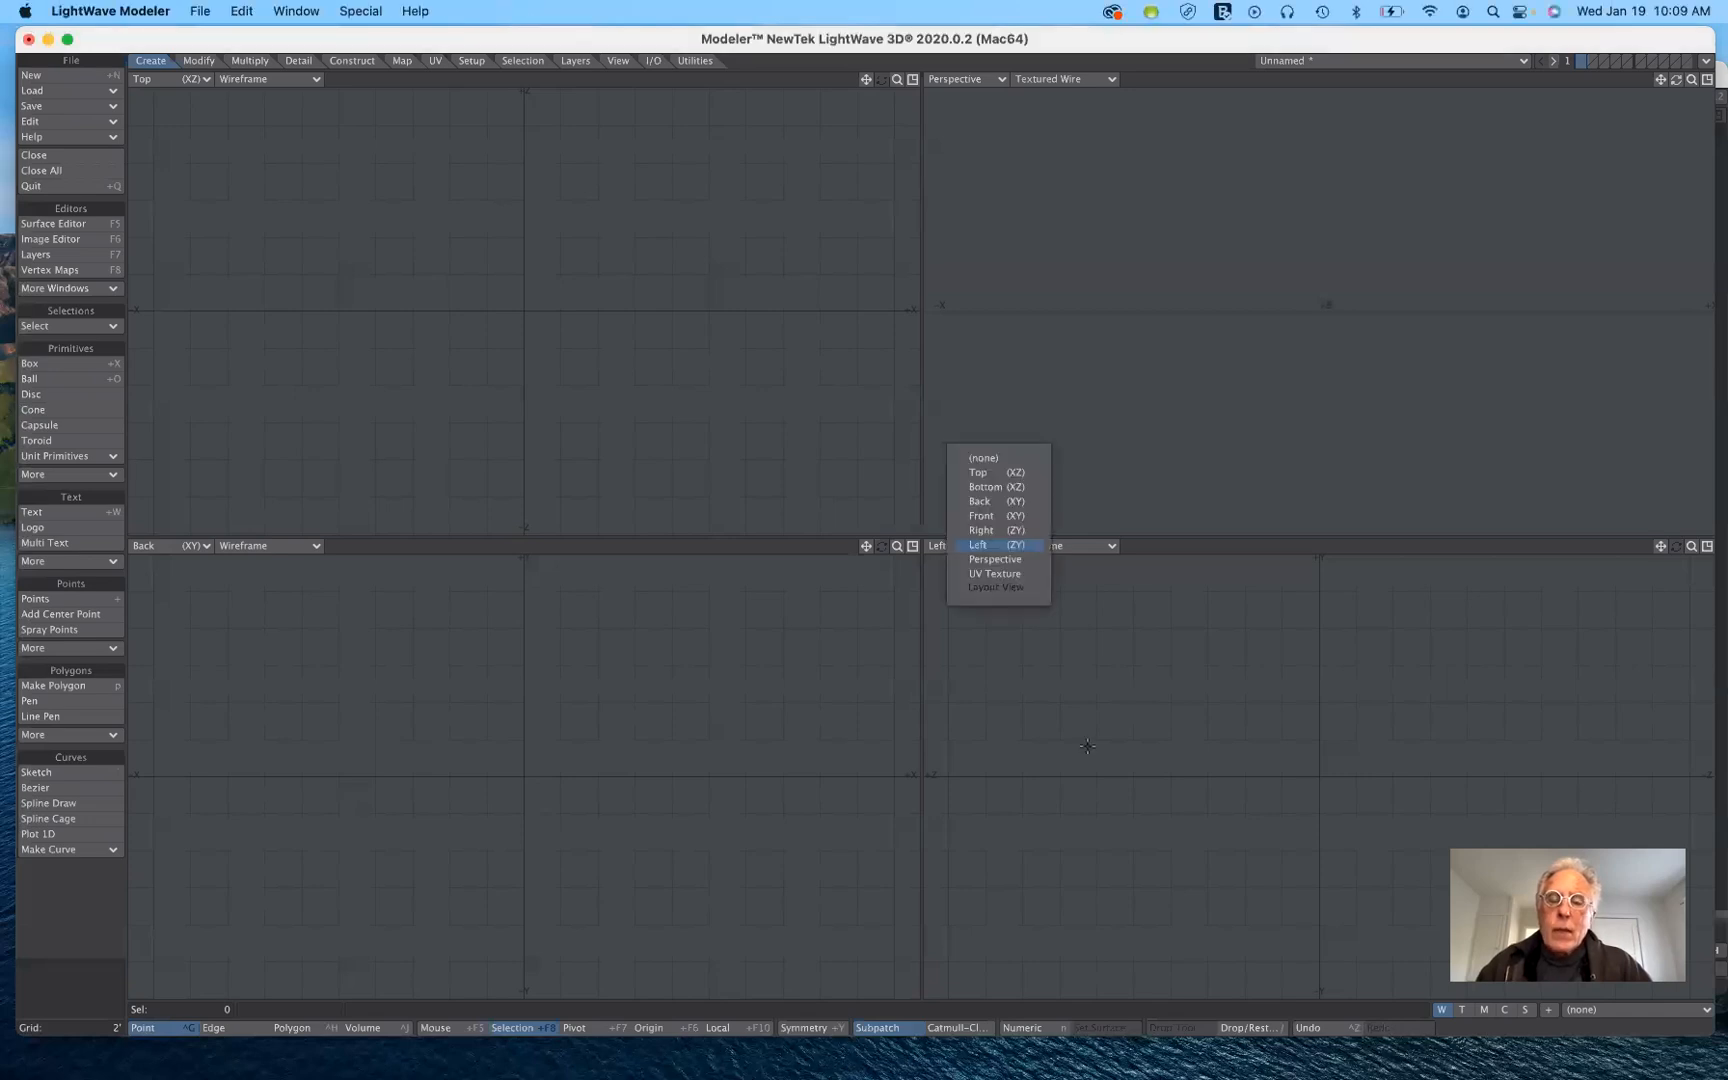
left_click(1087, 745)
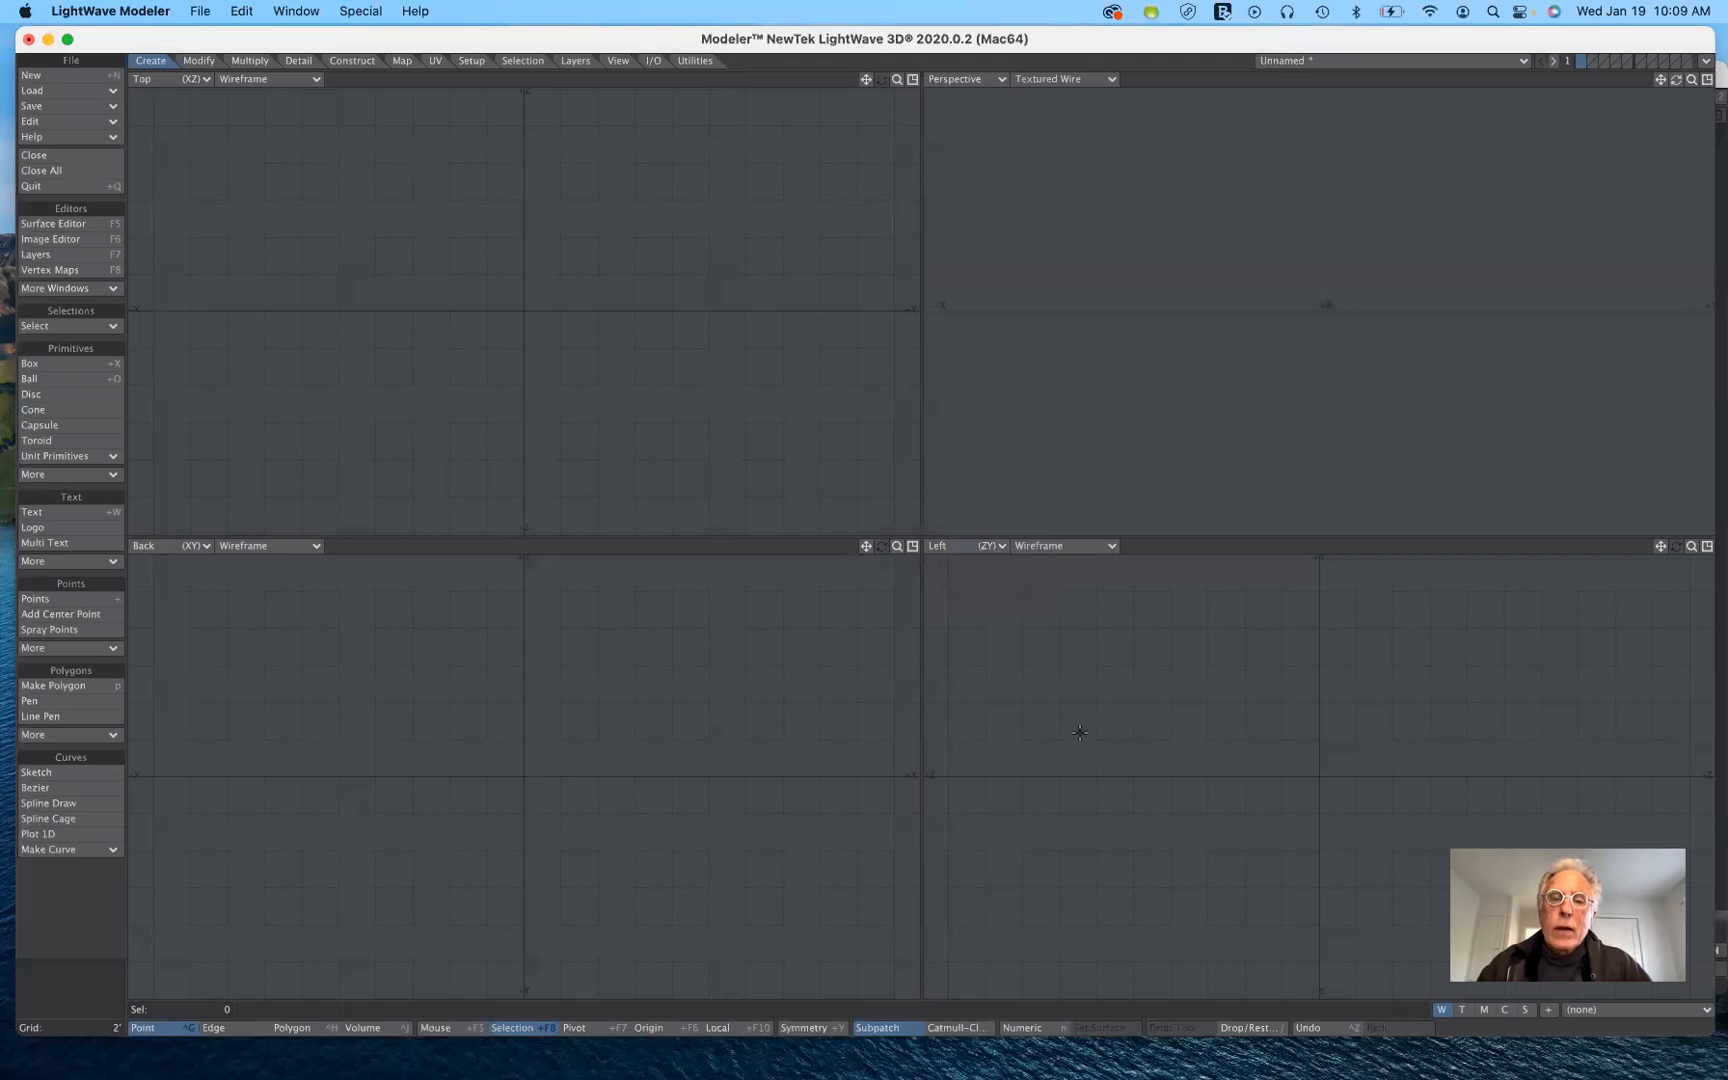
key("KP_3")
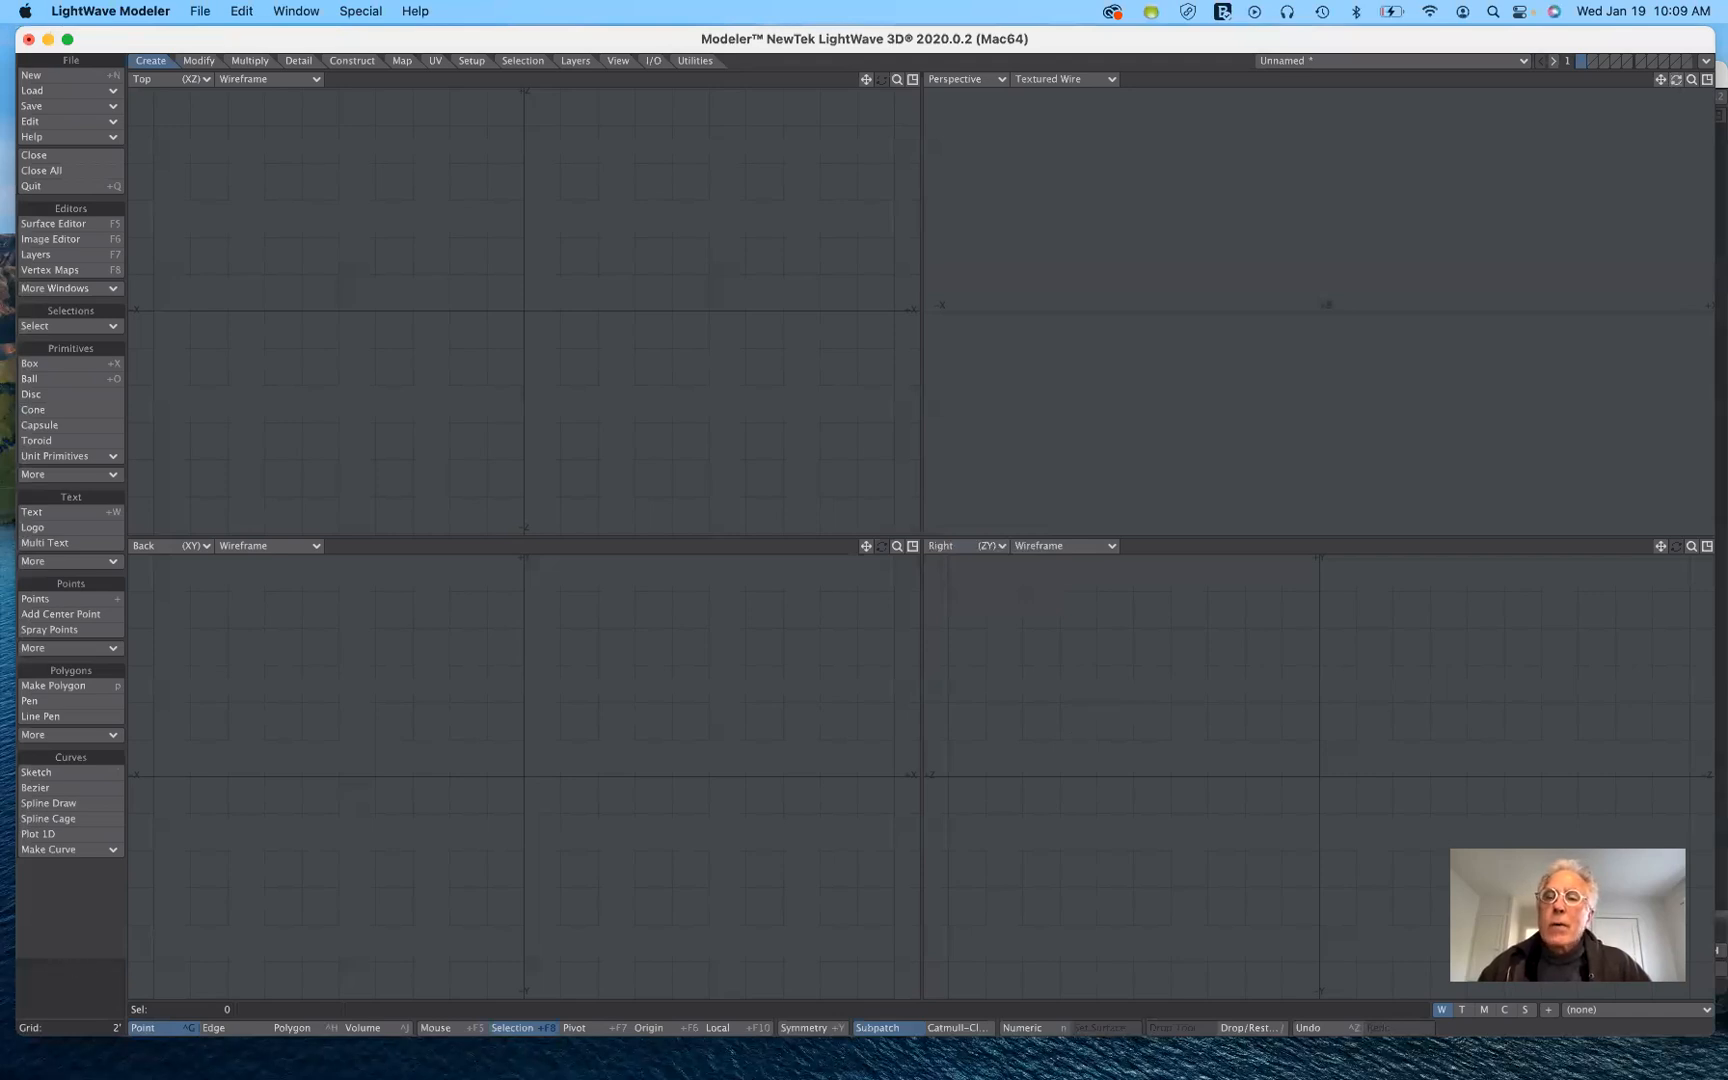
left_click_drag(1560, 179, 978, 568)
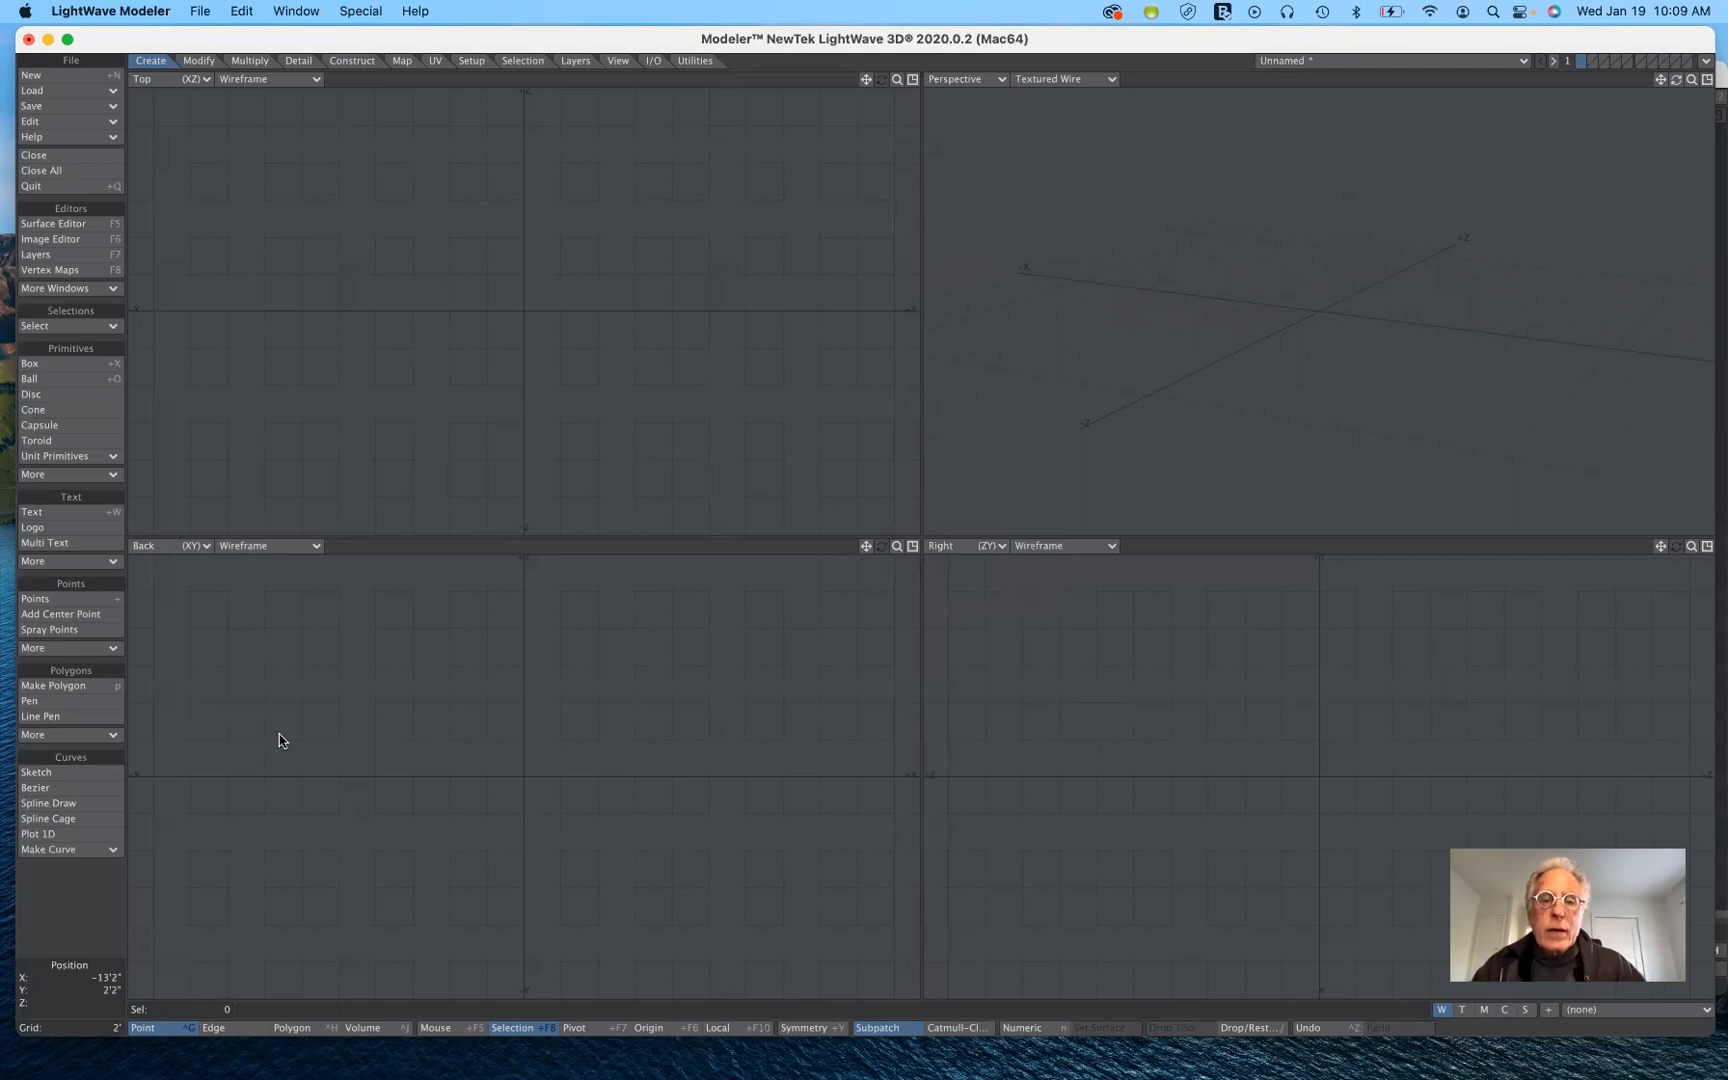
Step: Open the Display Options and review the Interface and Layout settings
key("d")
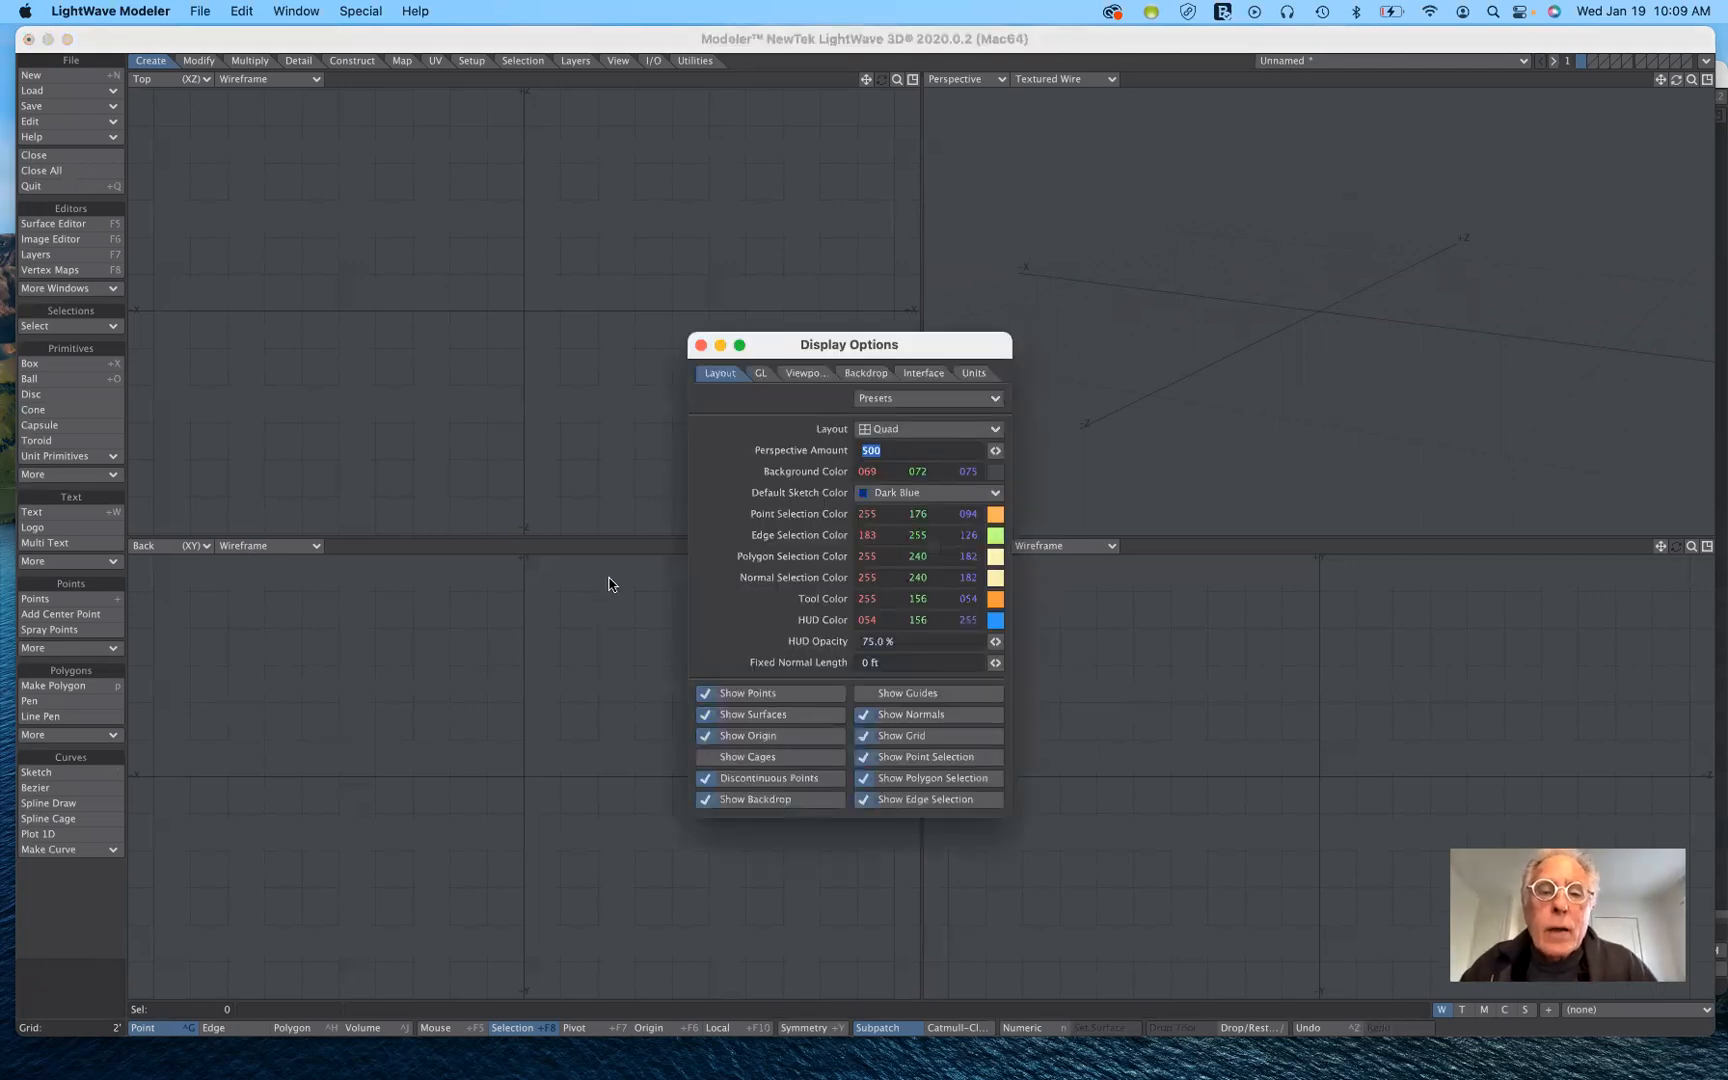
left_click(923, 374)
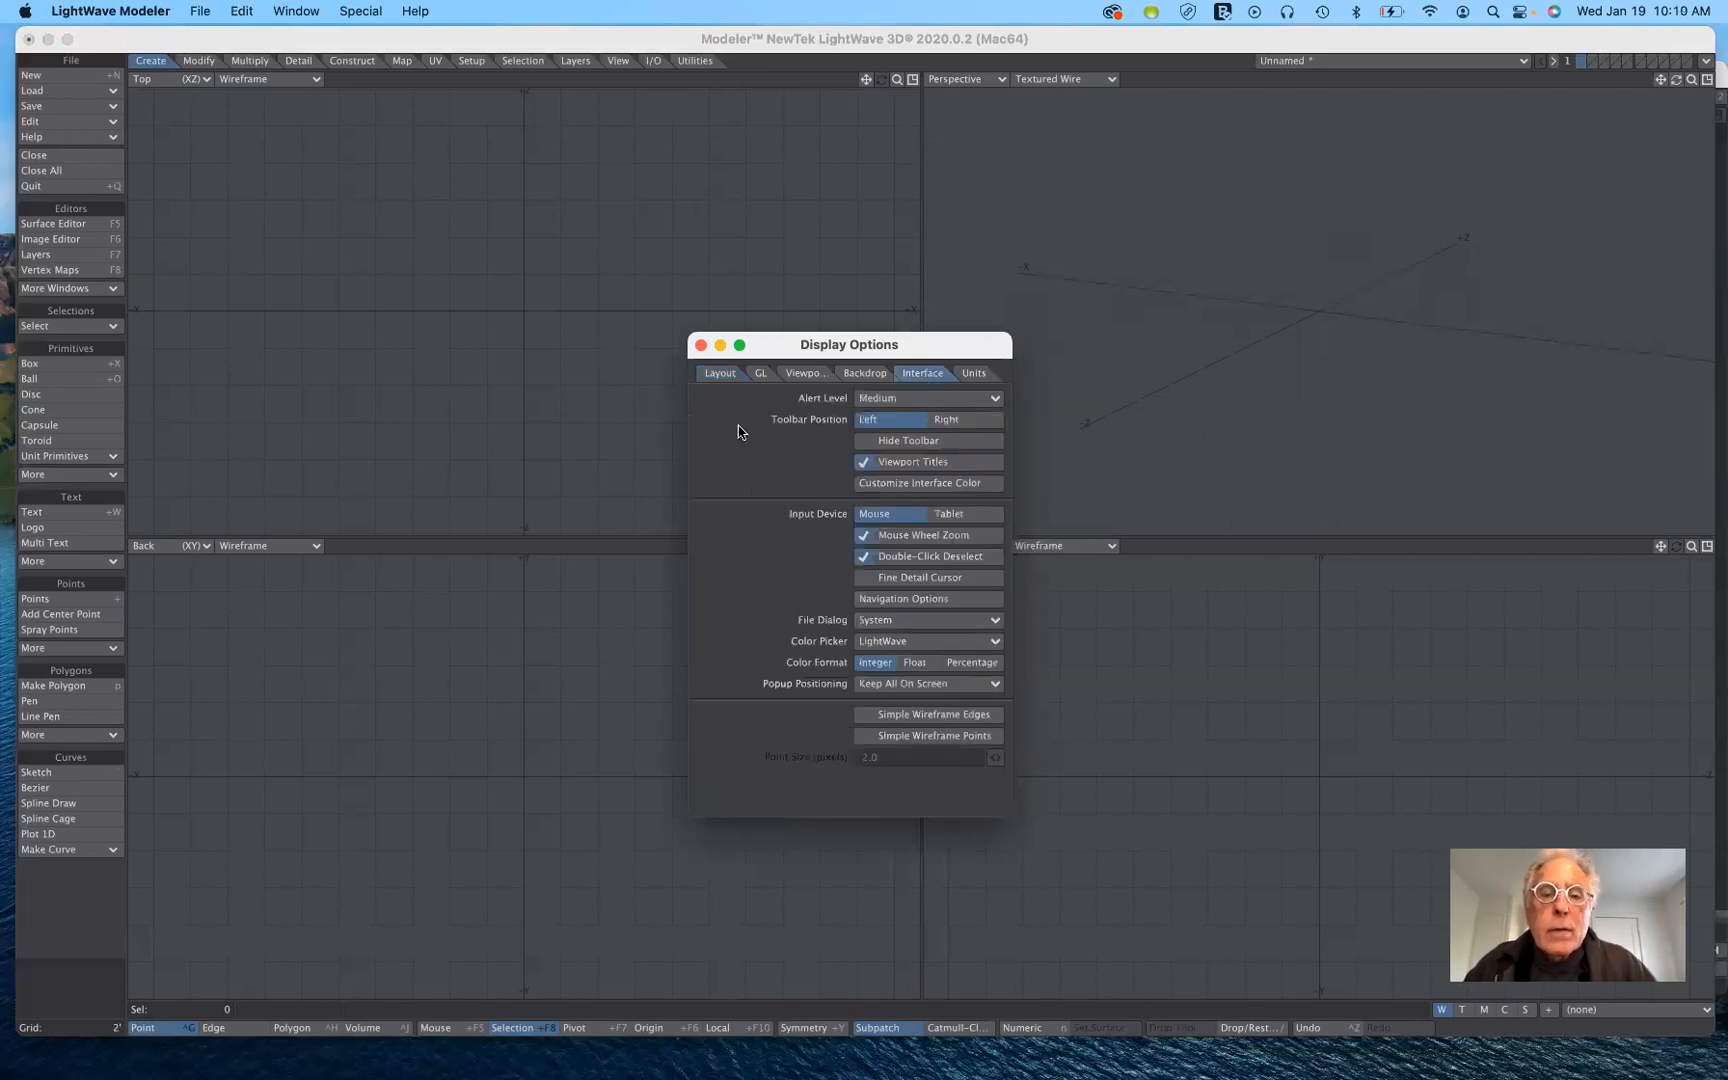
left_click(731, 375)
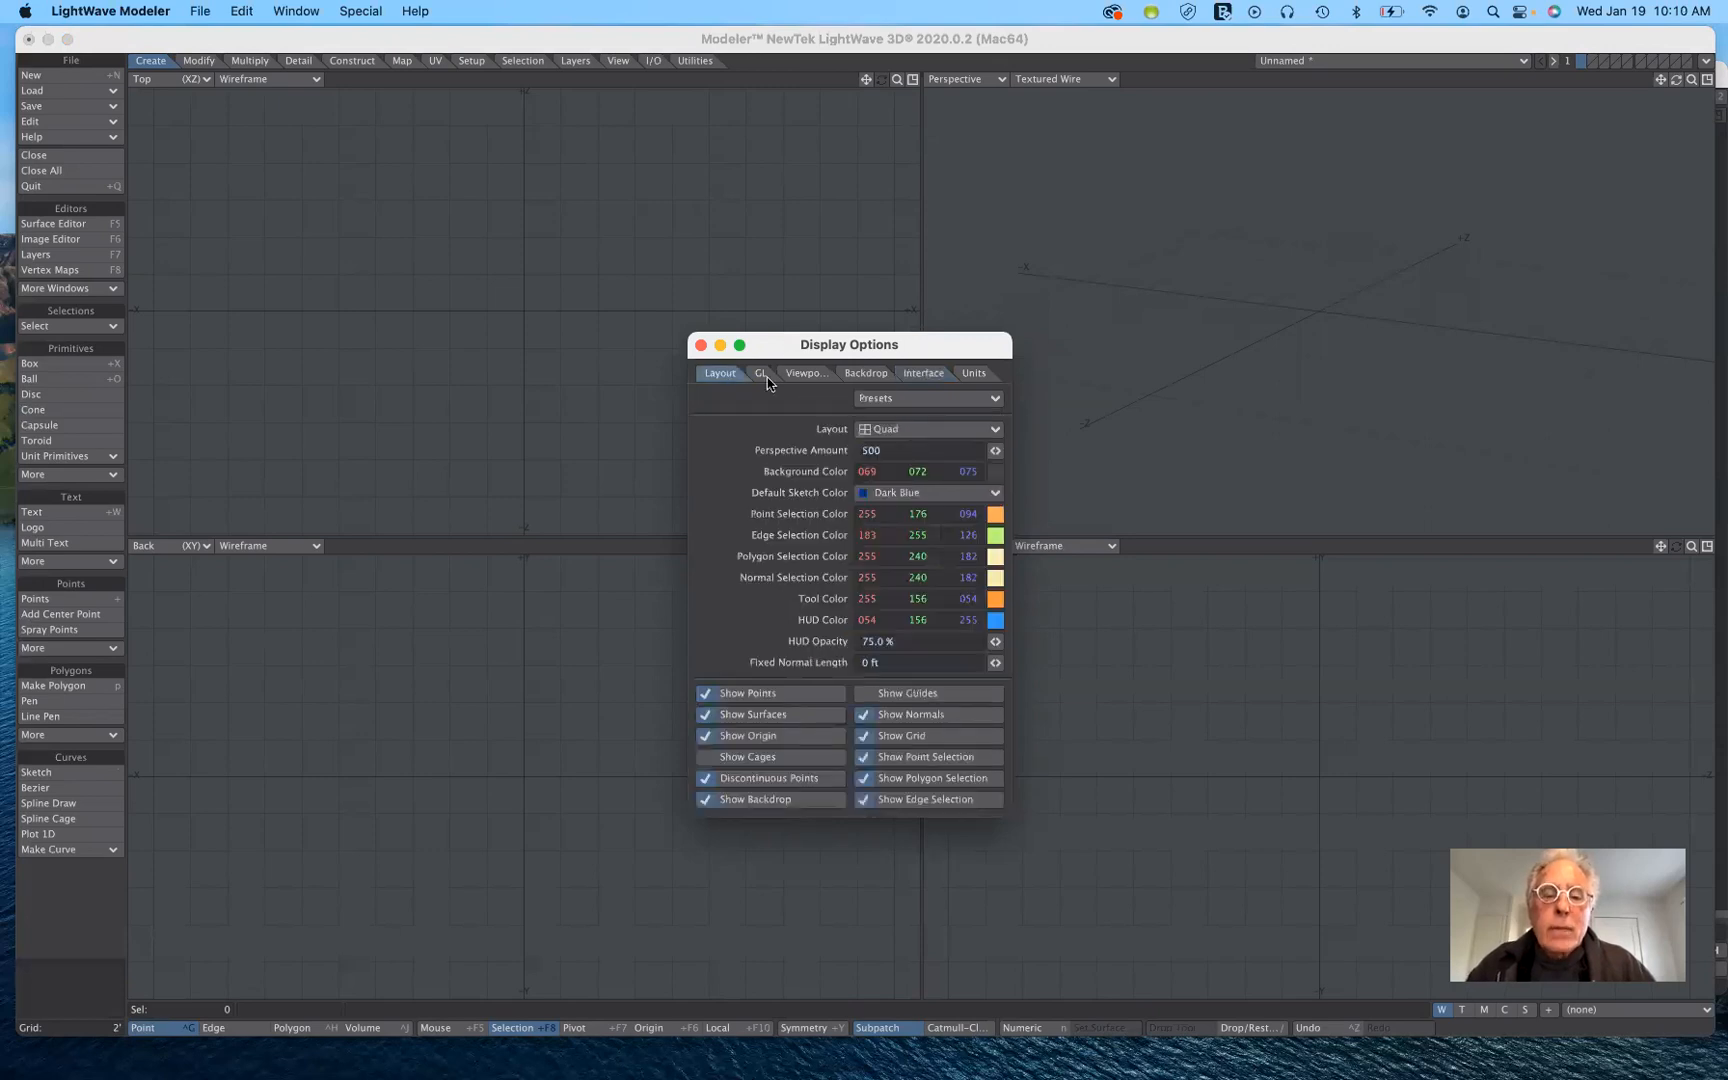
left_click_drag(737, 352, 745, 268)
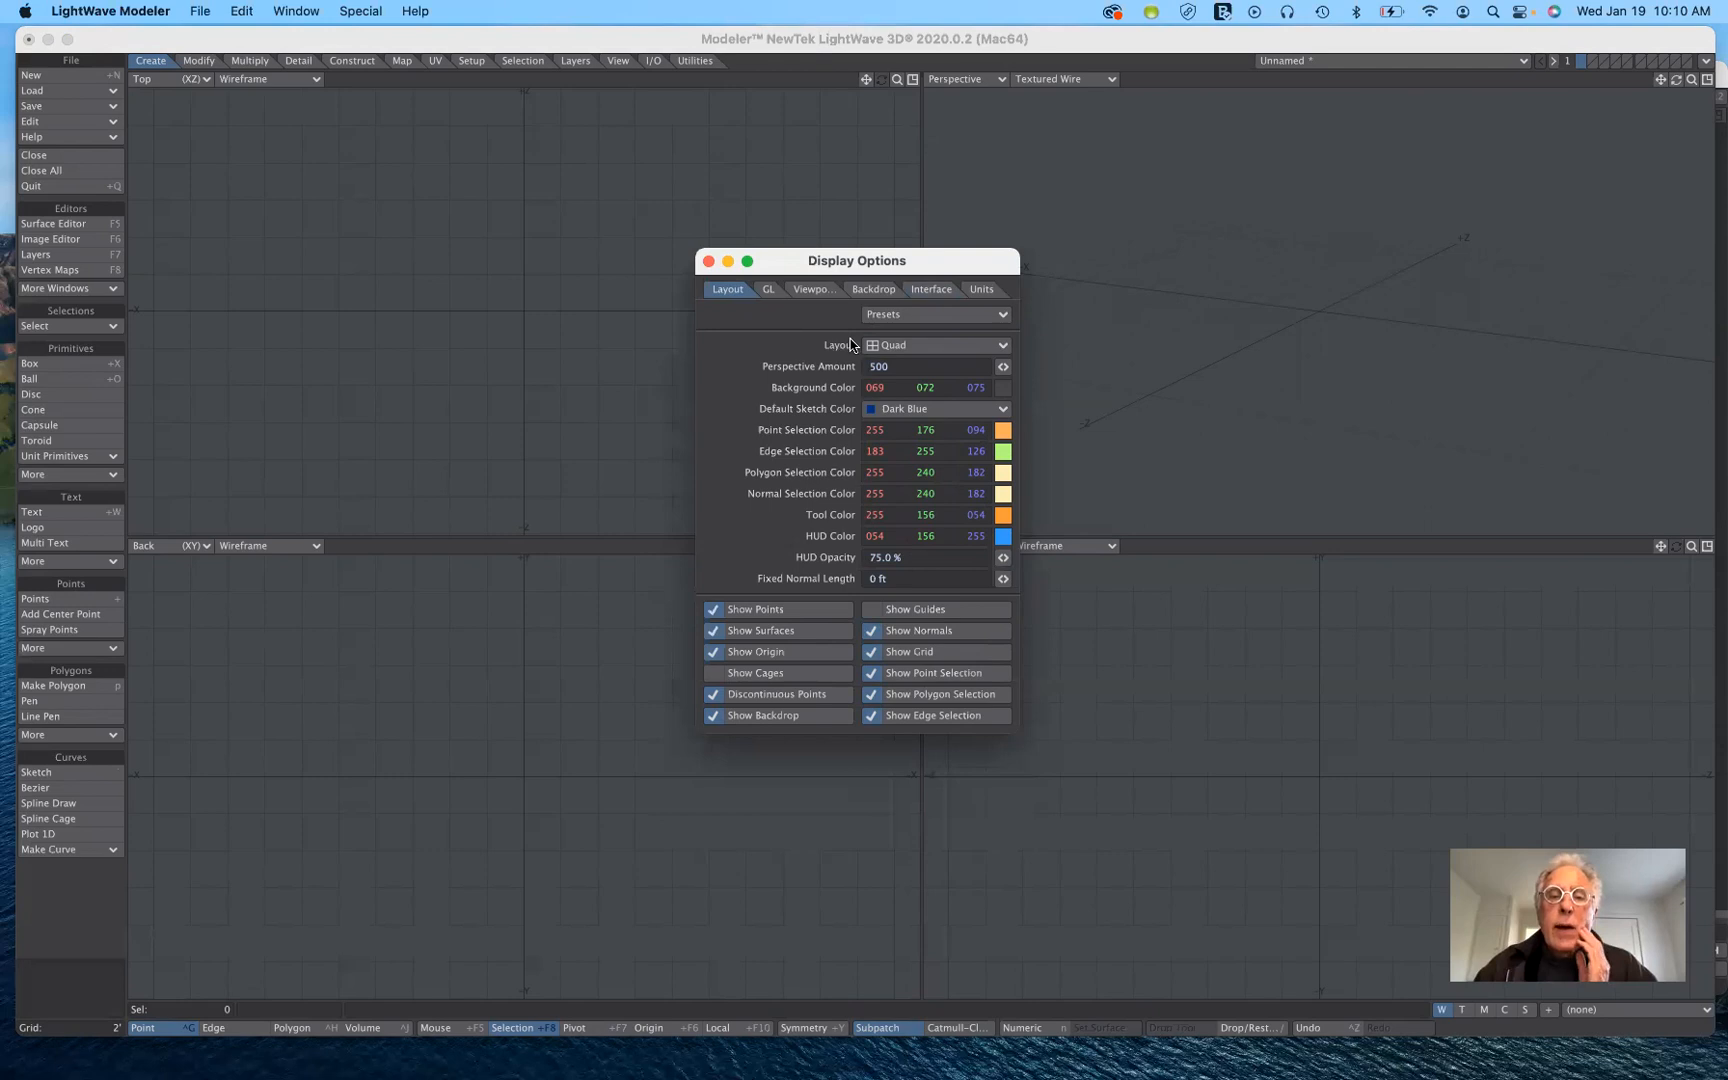
Step: Try the 3 Top, 1 Bottom and 3 Left, 1 Right viewport layouts, restore Quad and close the Display Options
left_click(970, 350)
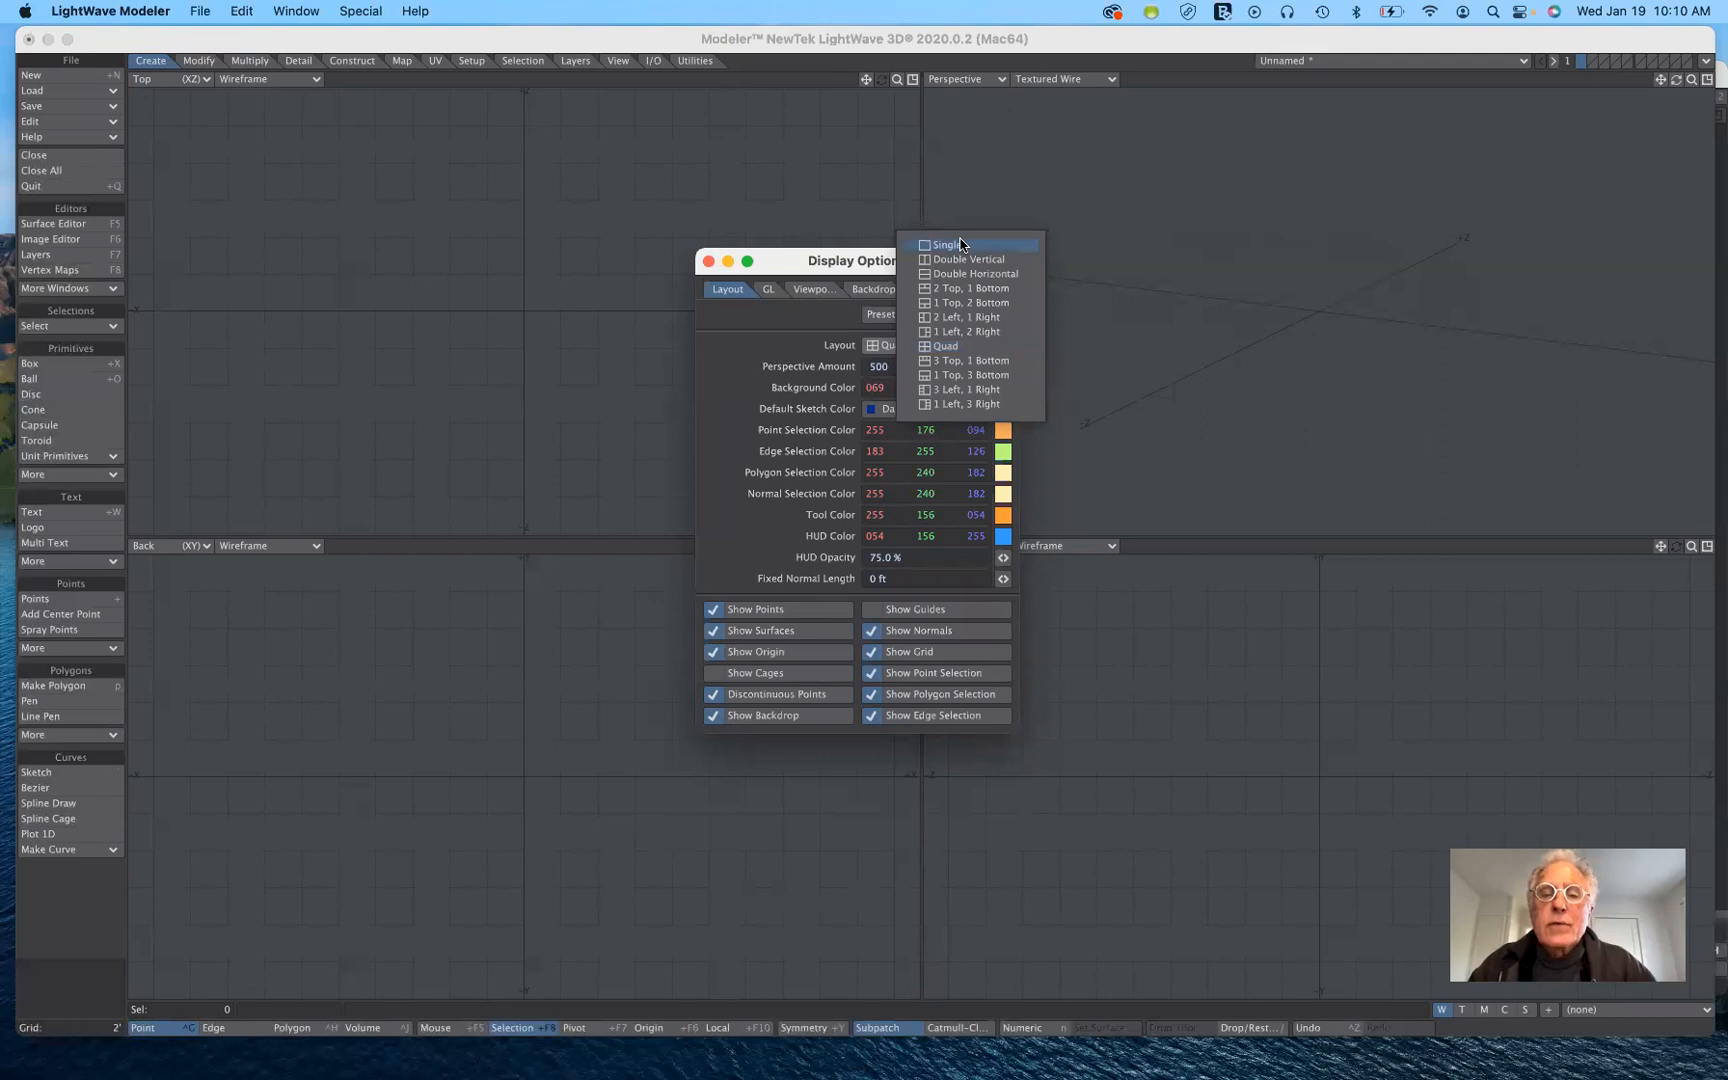
left_click(946, 361)
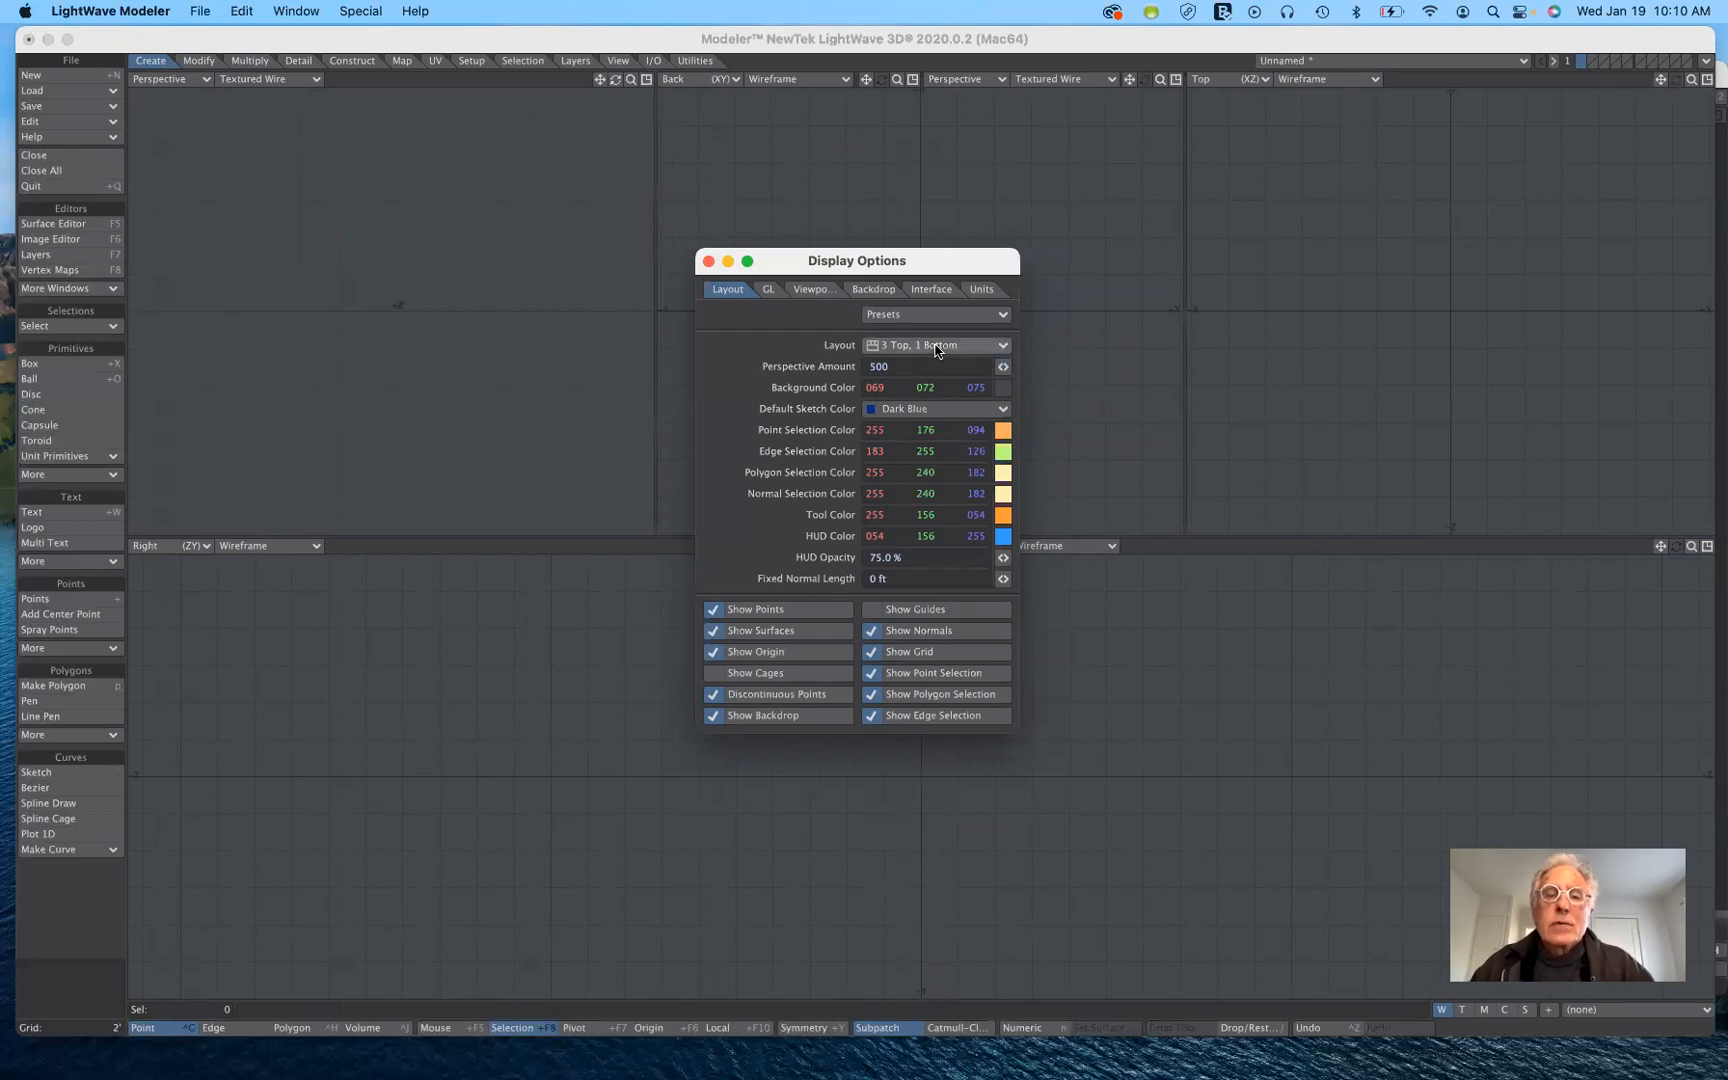
left_click(936, 347)
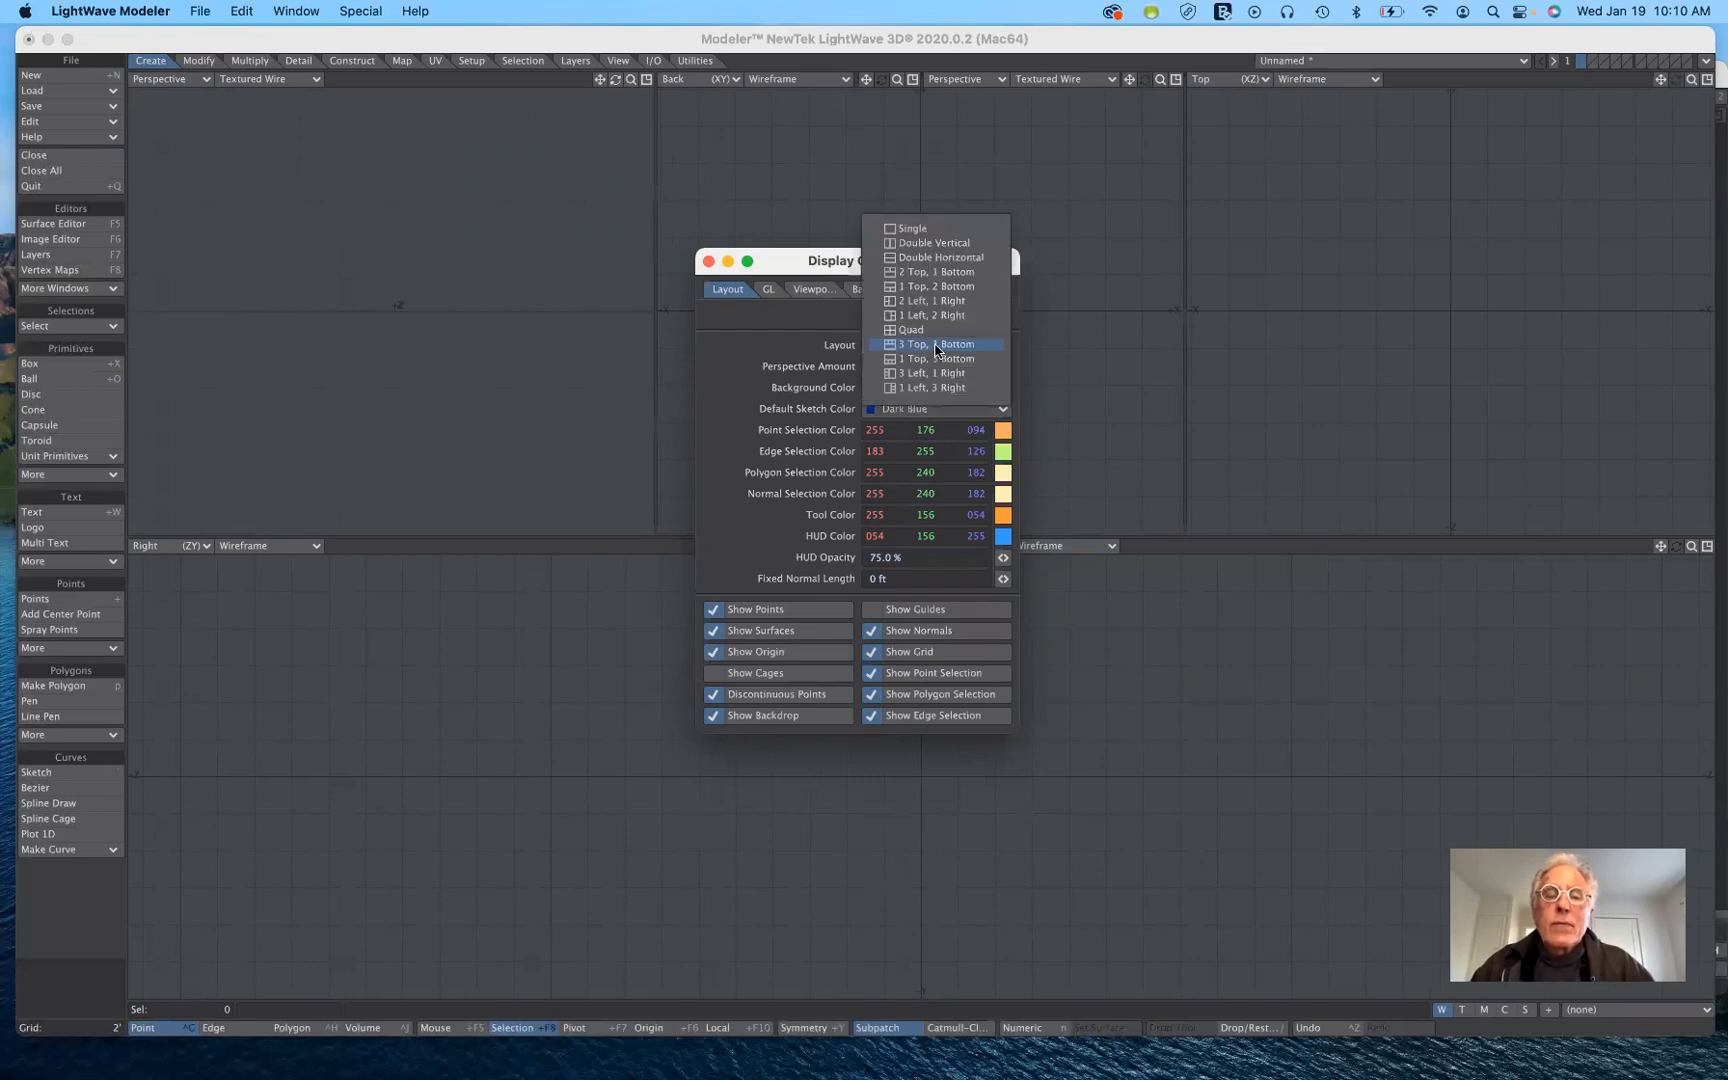
left_click(979, 373)
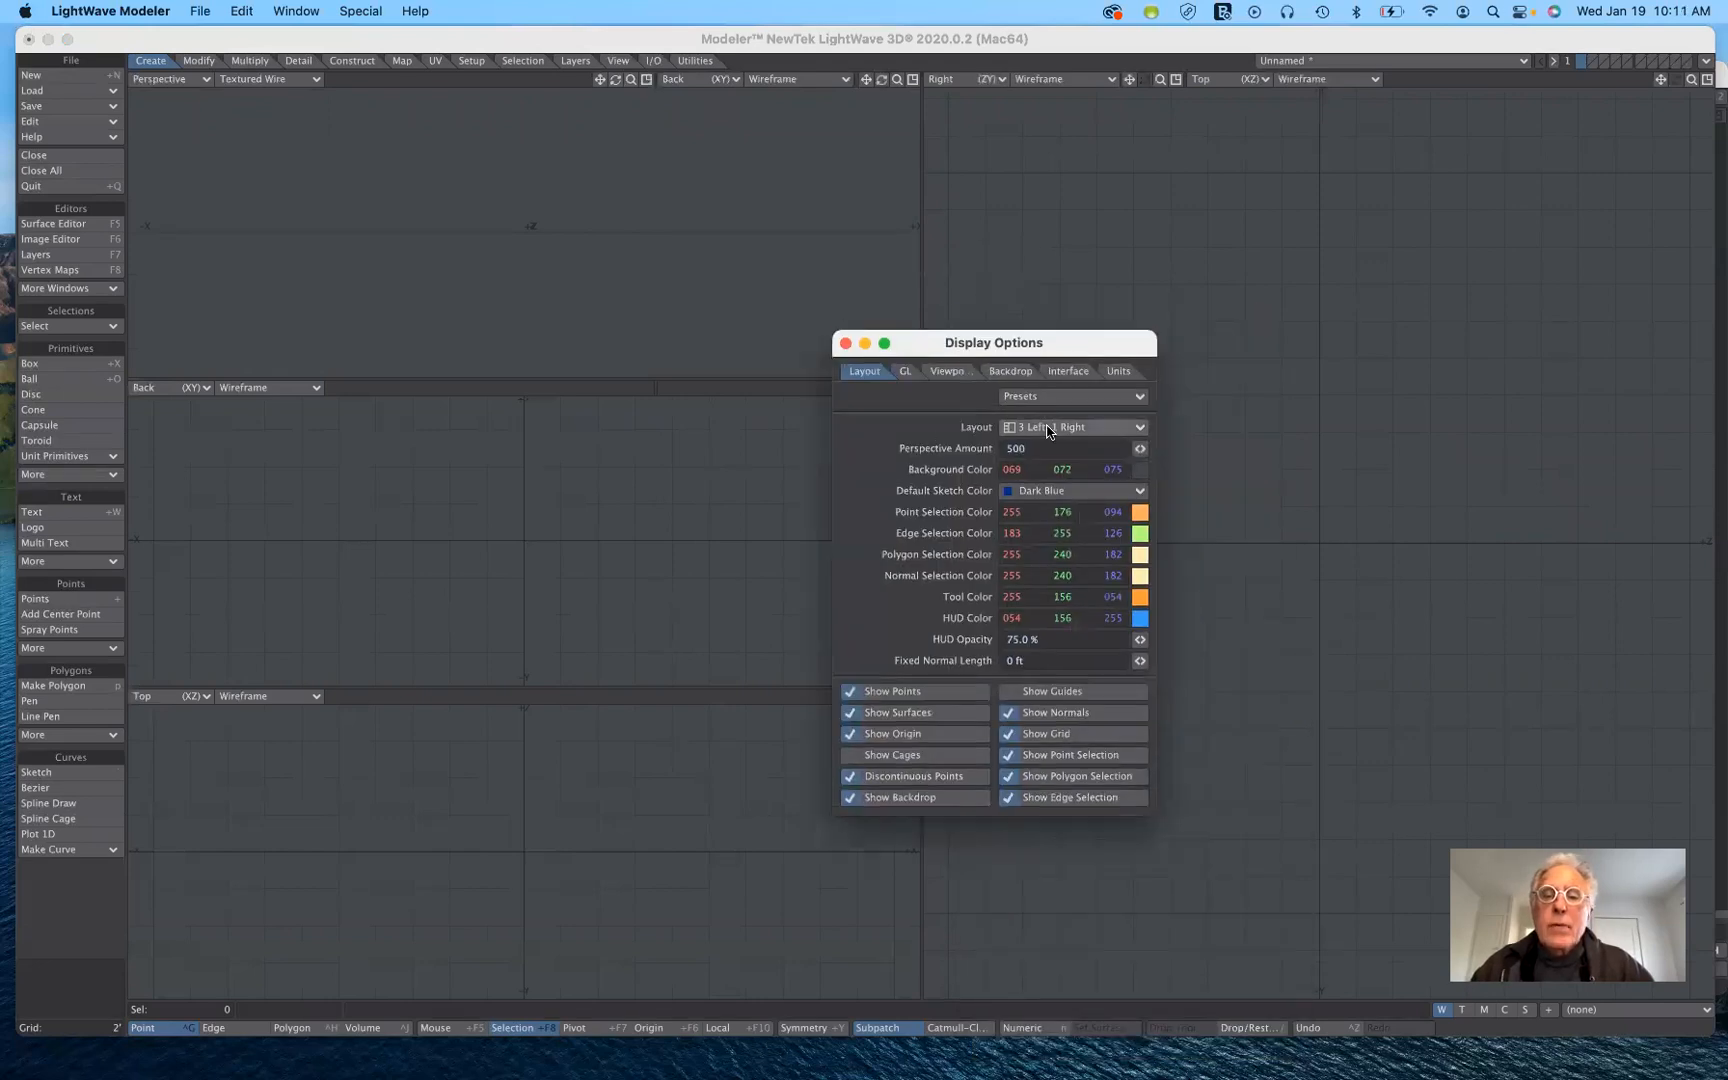
left_click(1048, 430)
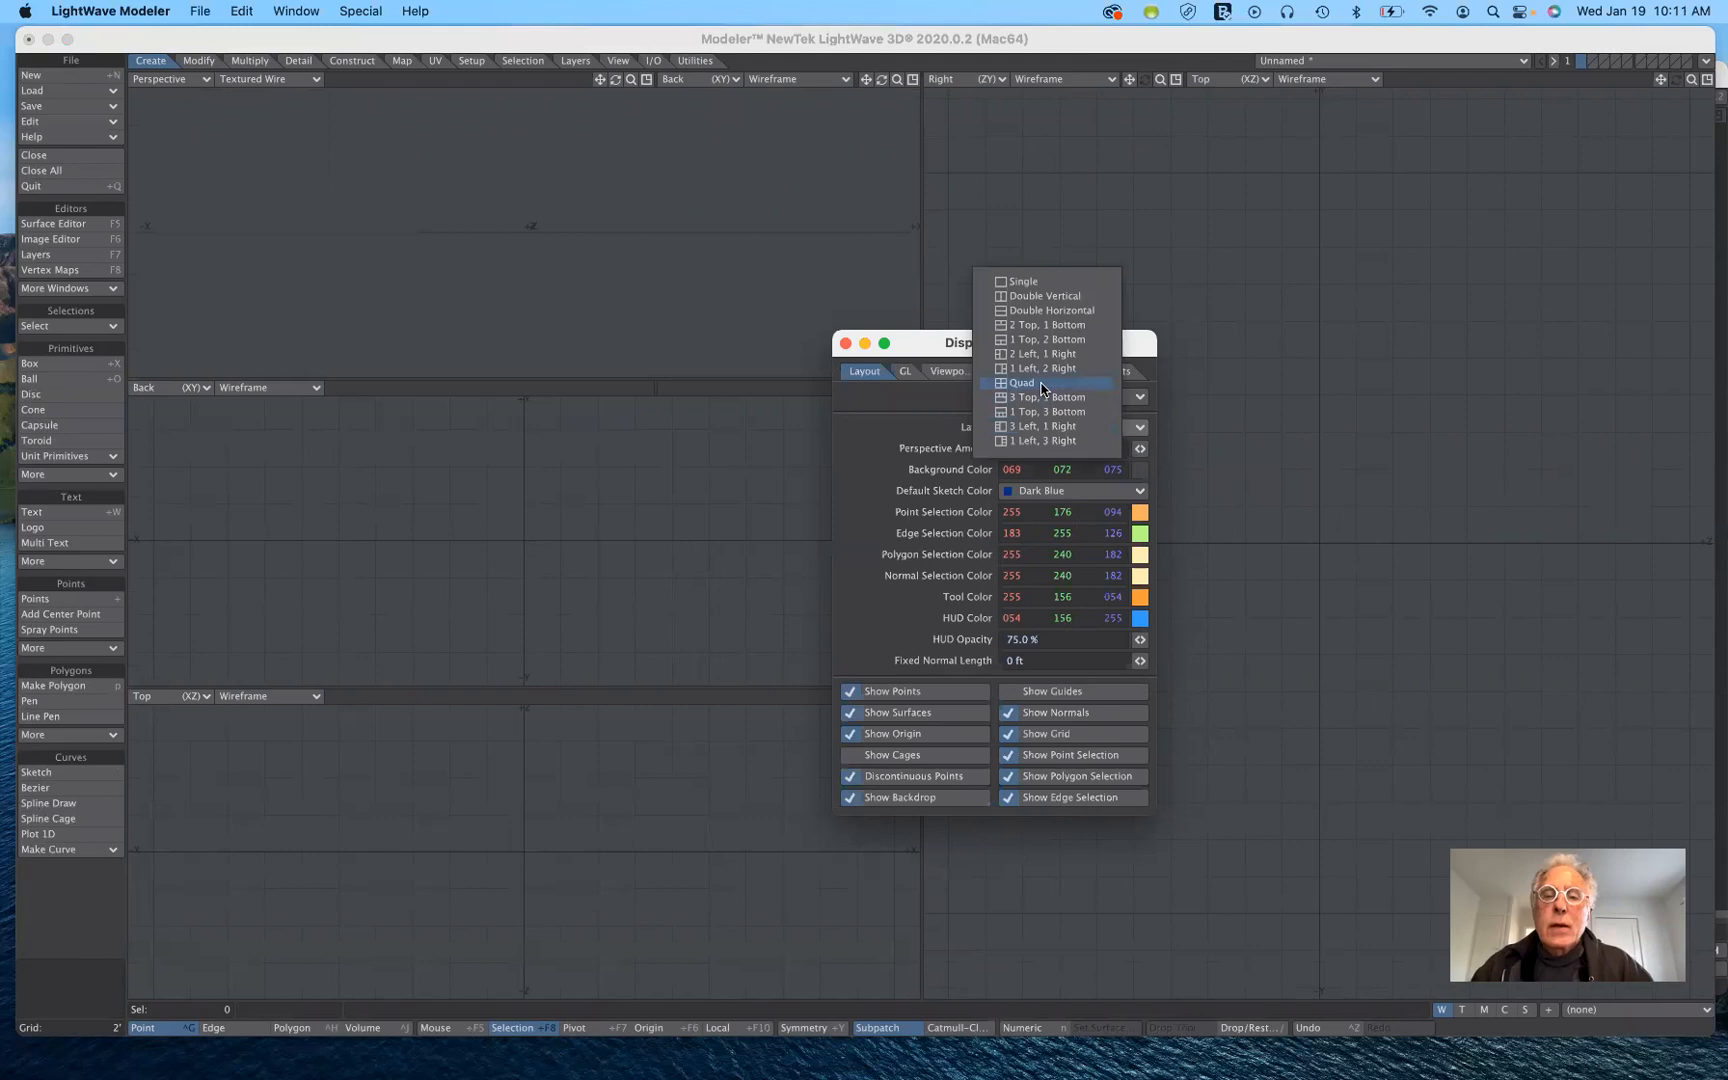
left_click(1041, 384)
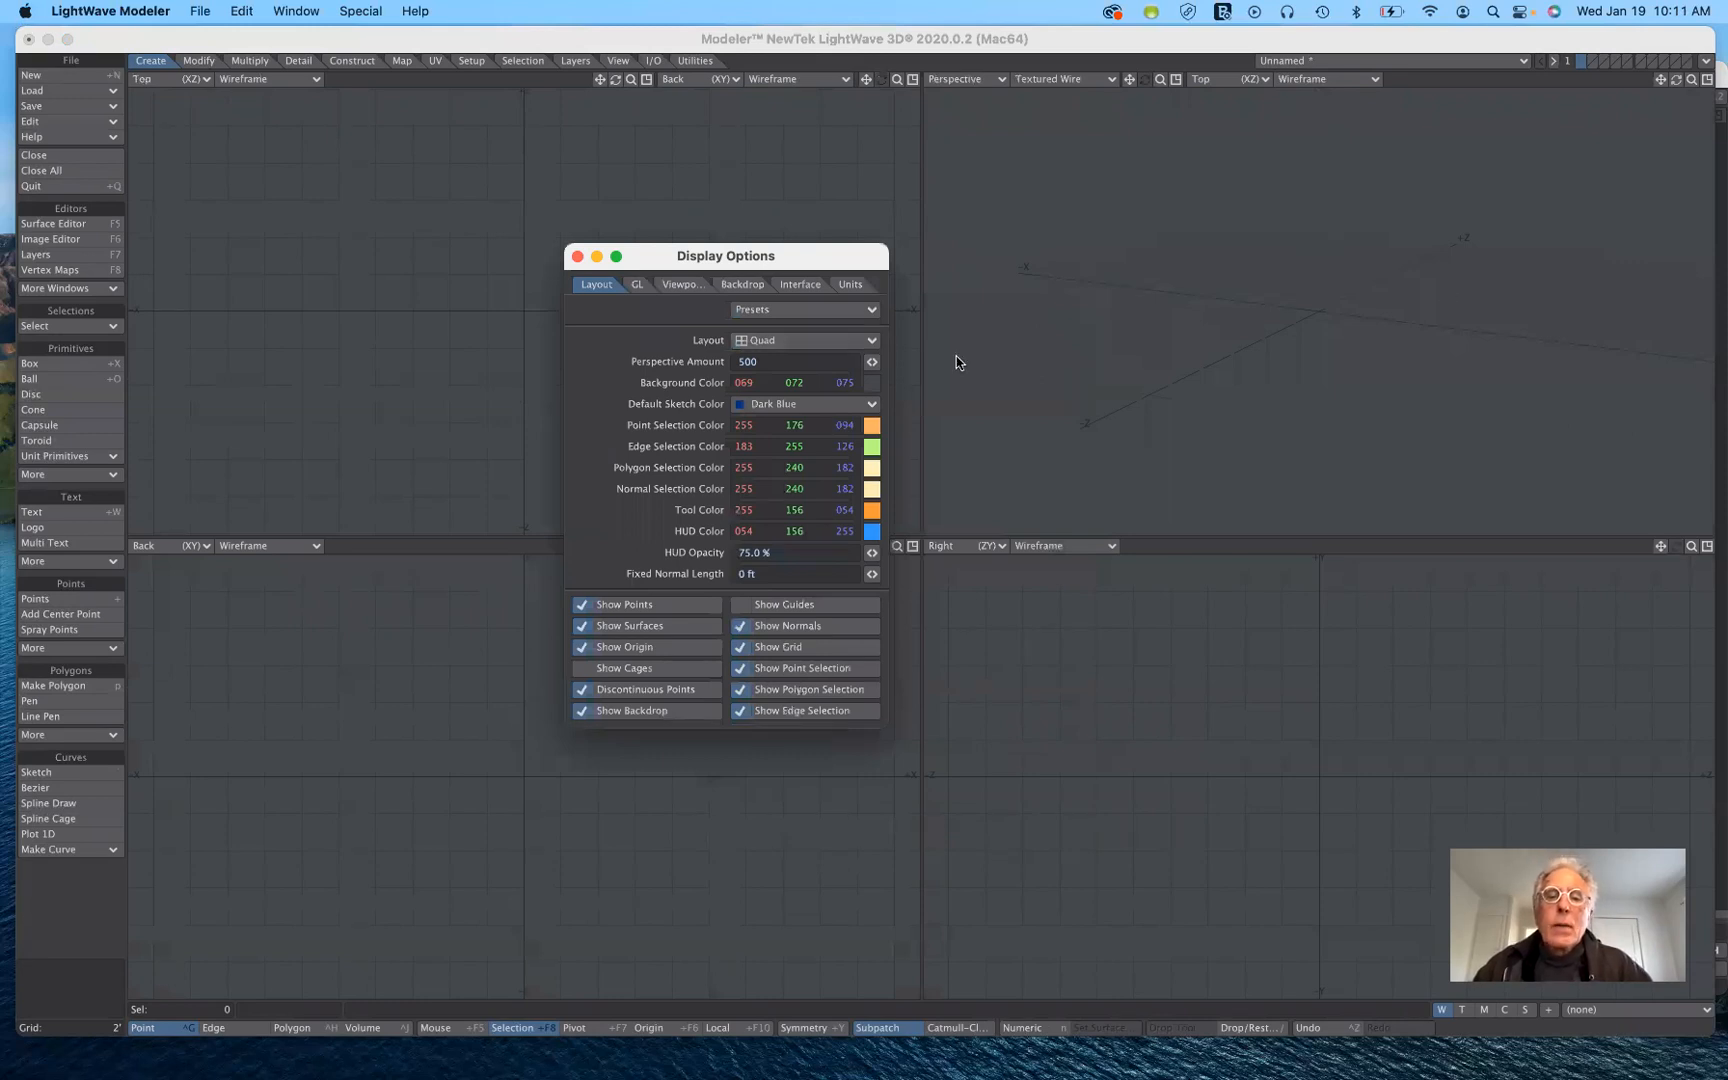
left_click_drag(843, 262, 922, 265)
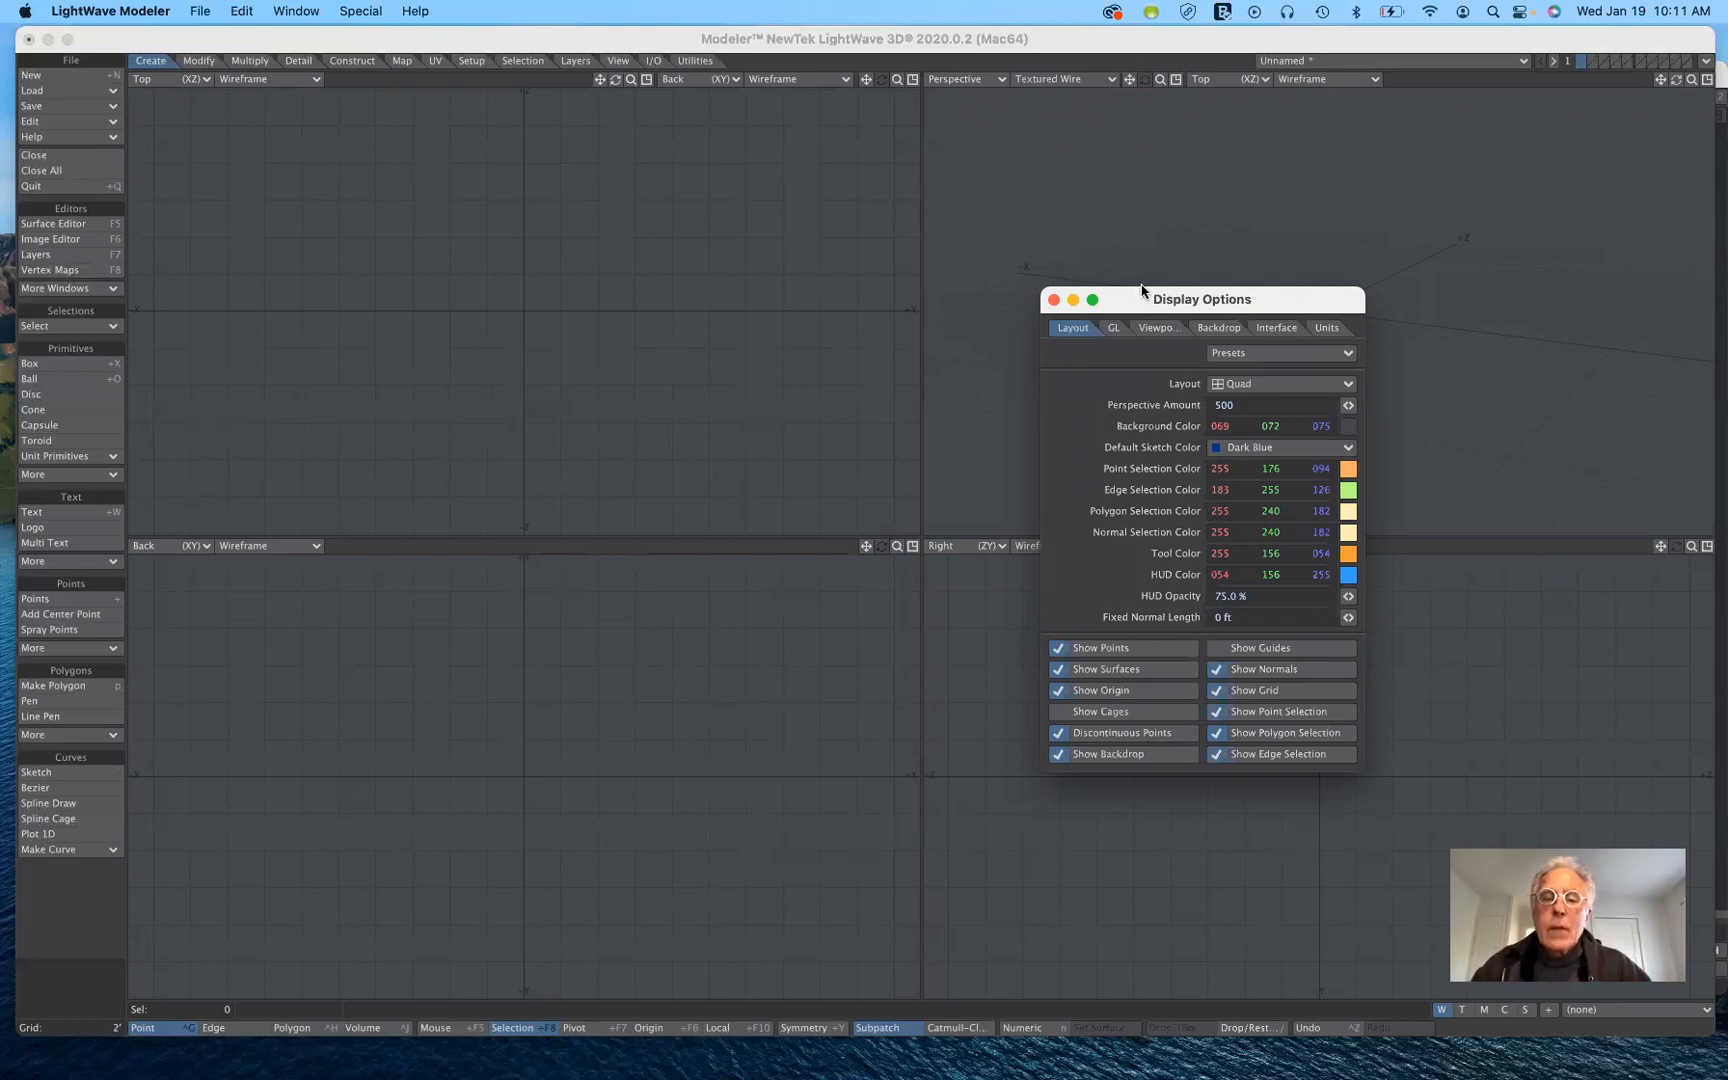
left_click_drag(1144, 291, 840, 542)
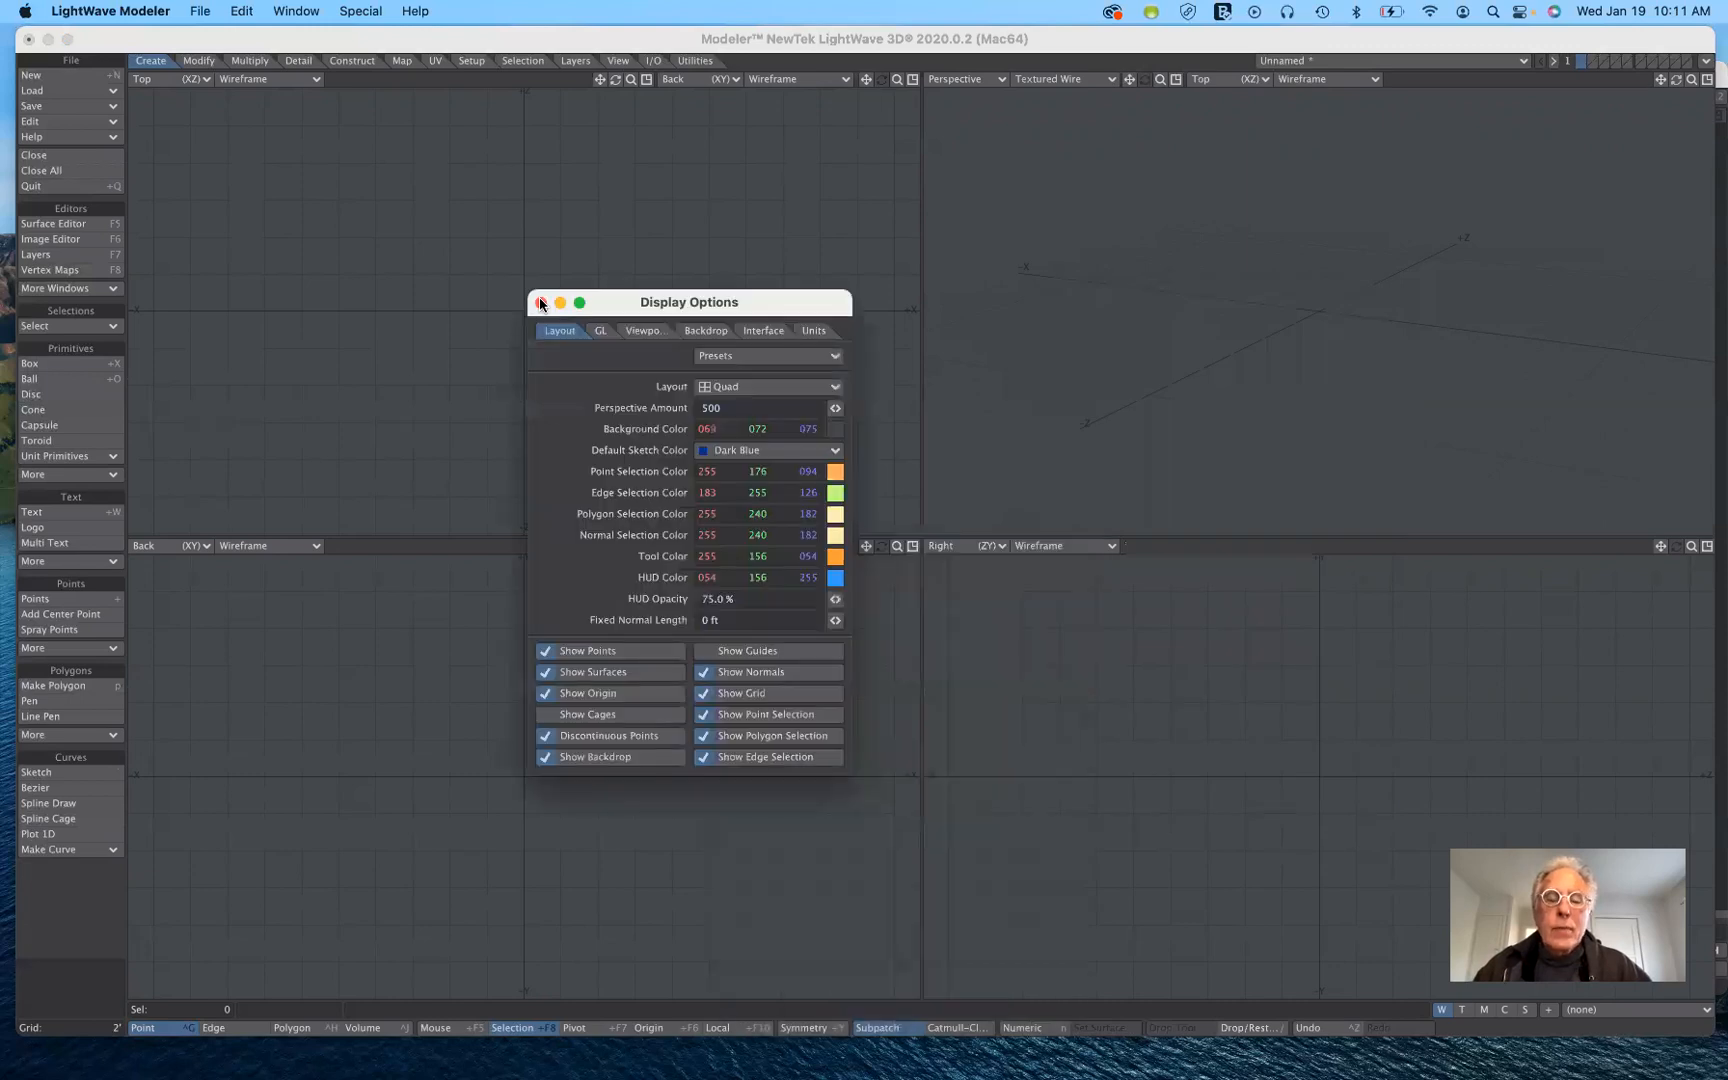
left_click(541, 303)
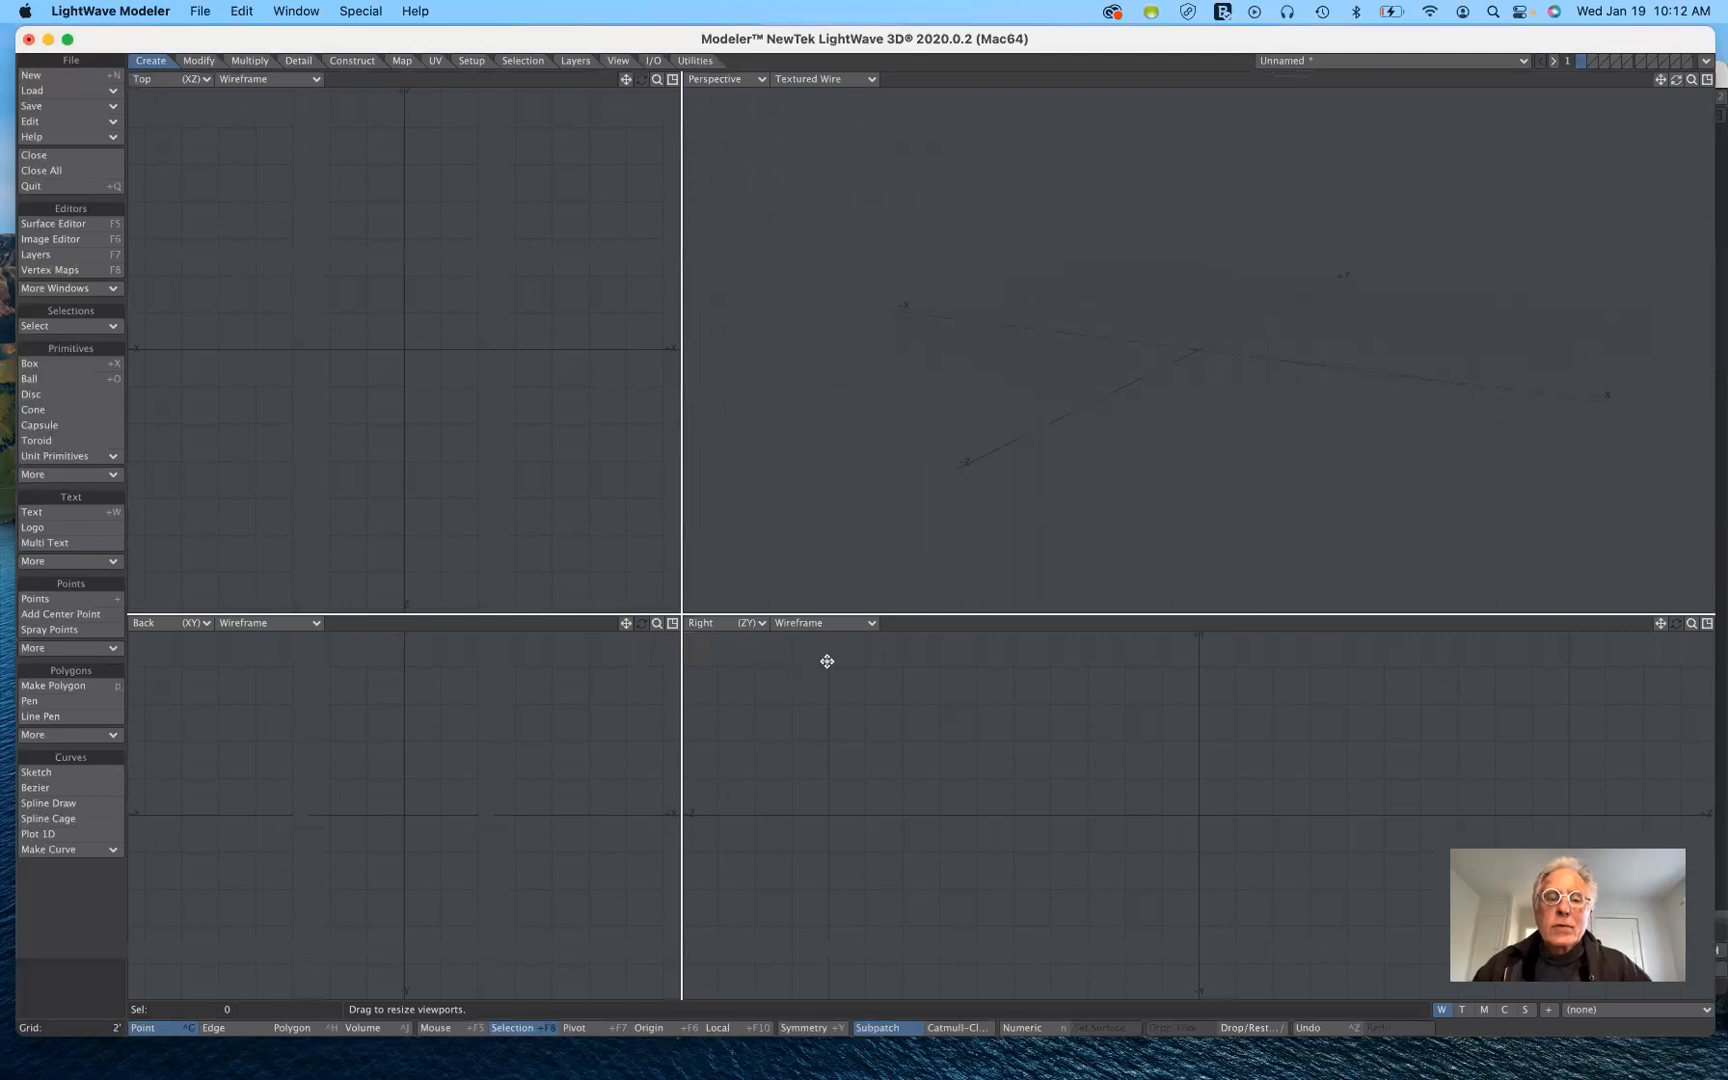
Step: Resize the four viewports, and try the Double Vertical layout in the Display Options before returning to Quad
left_click_drag(827, 661, 565, 457)
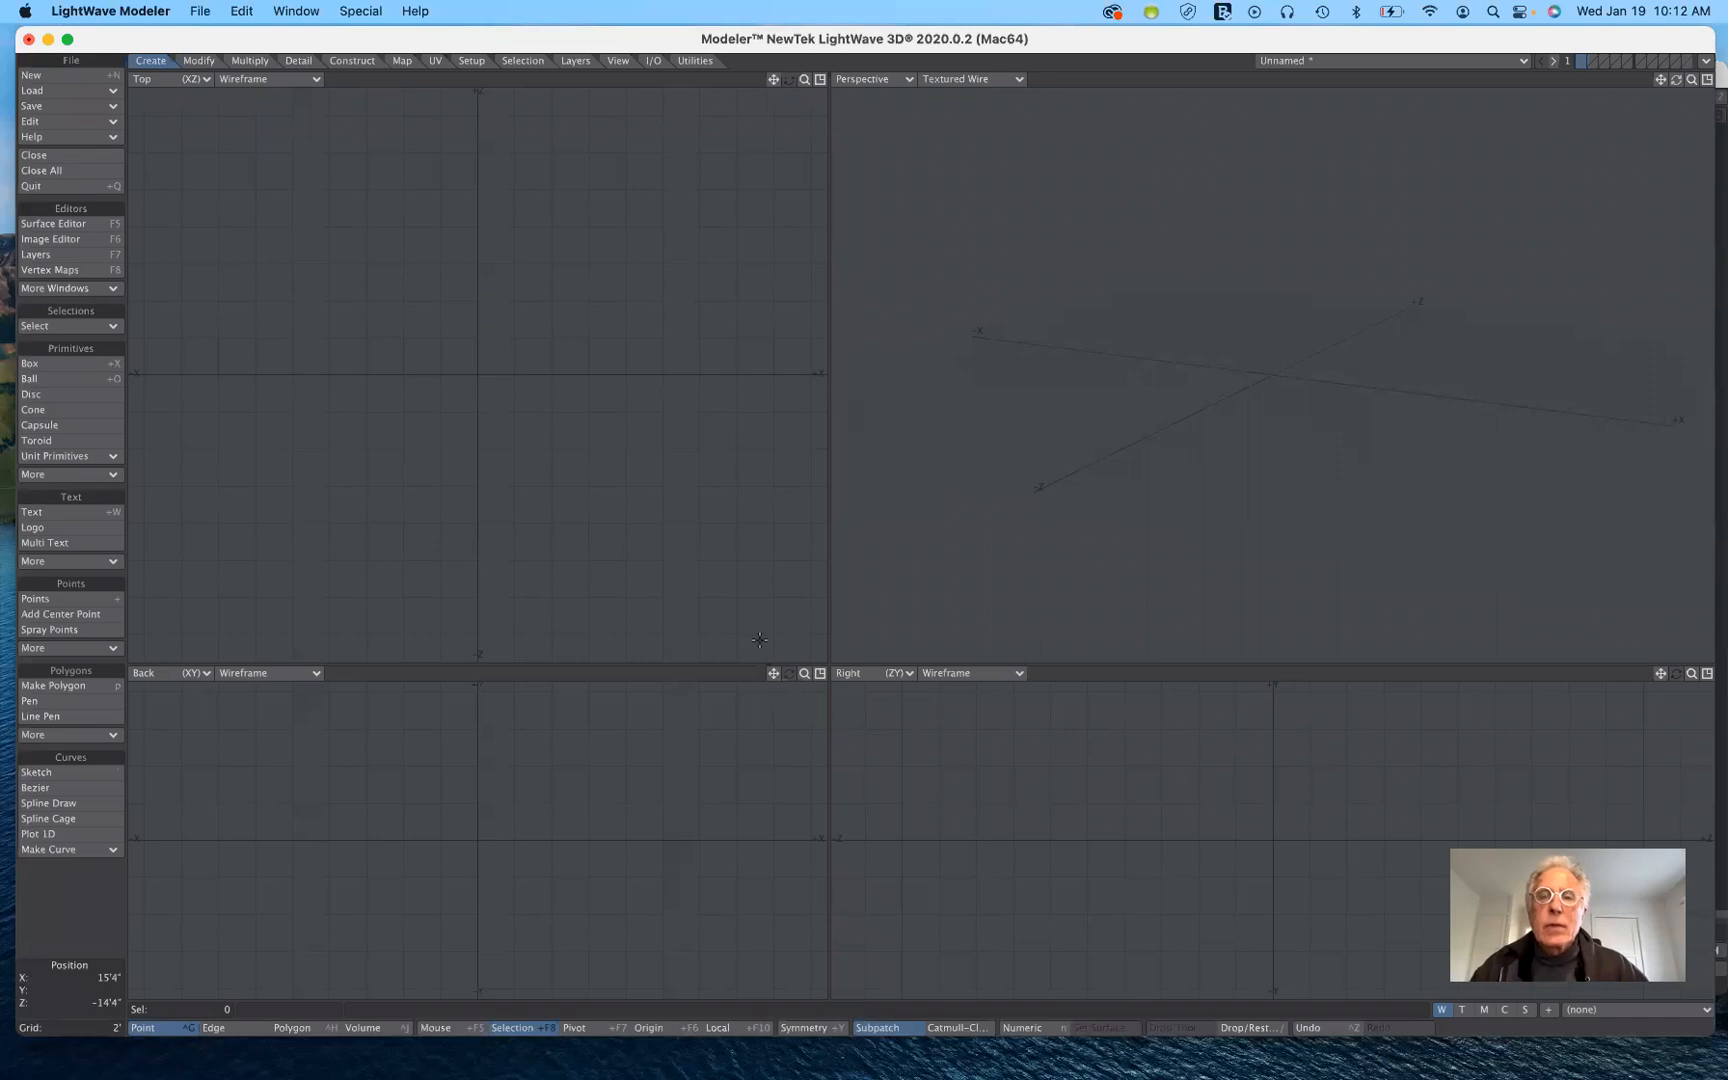
key("d")
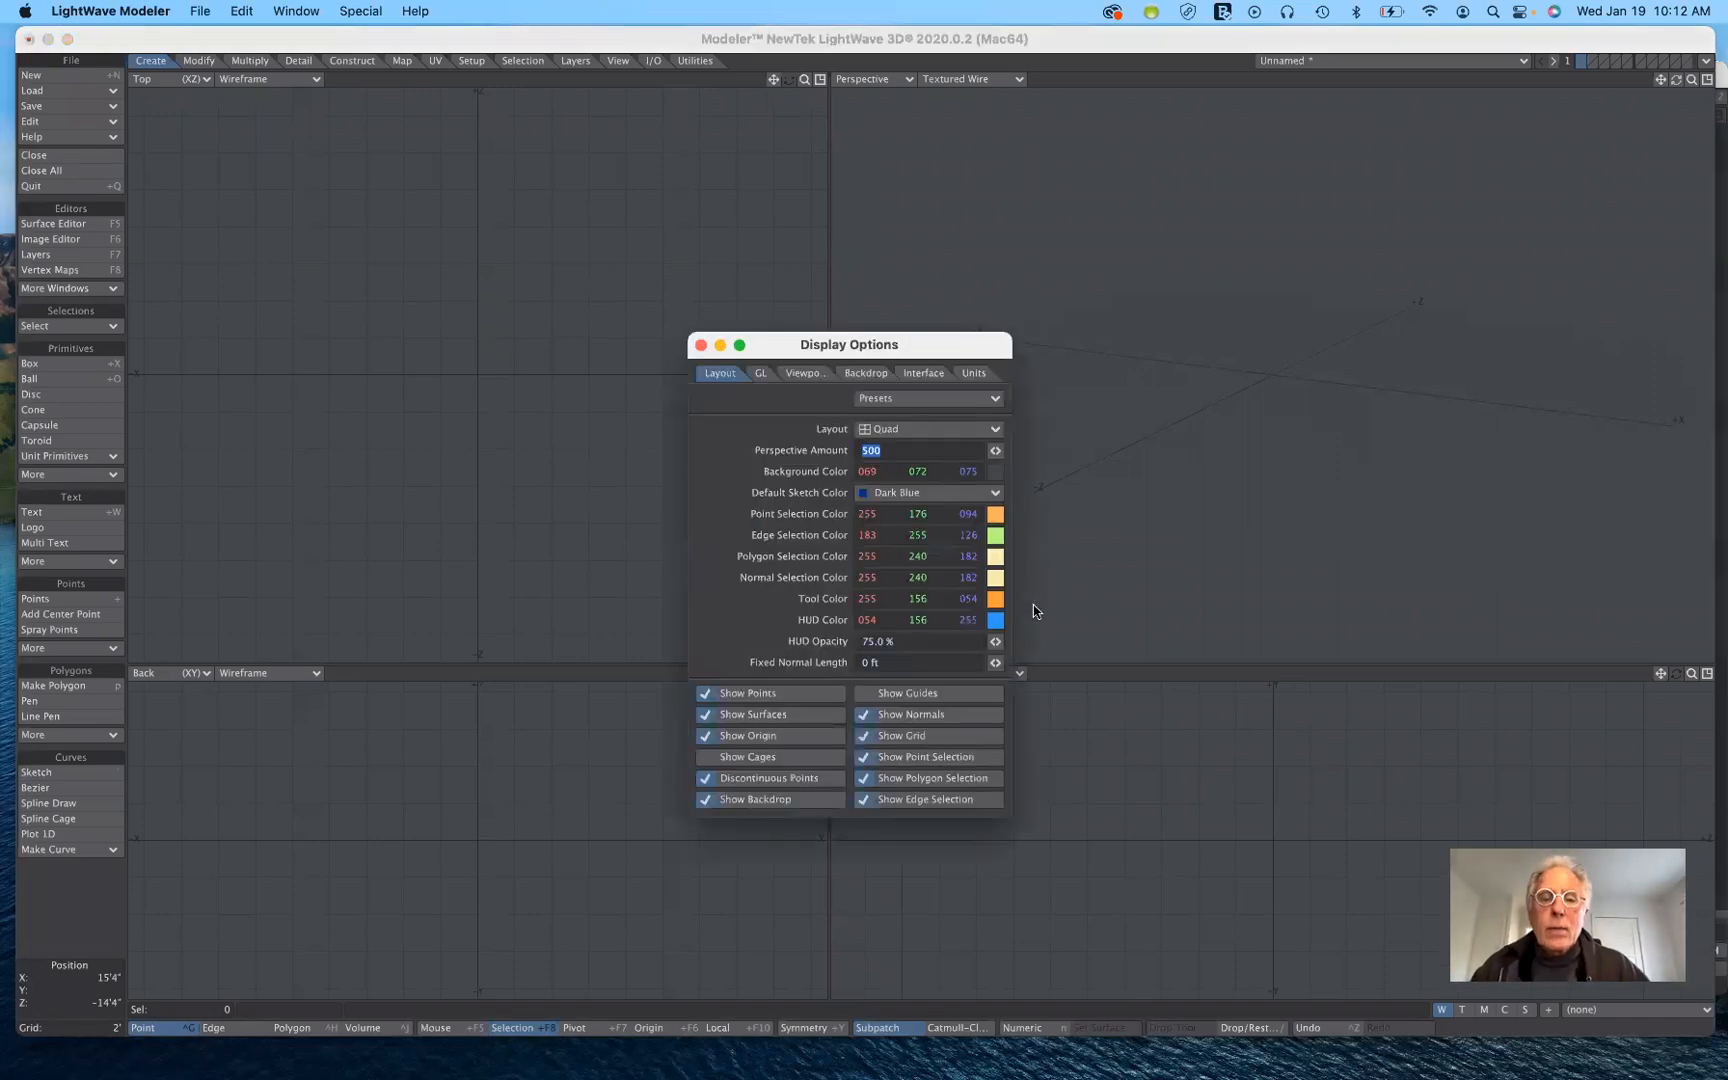
left_click(920, 431)
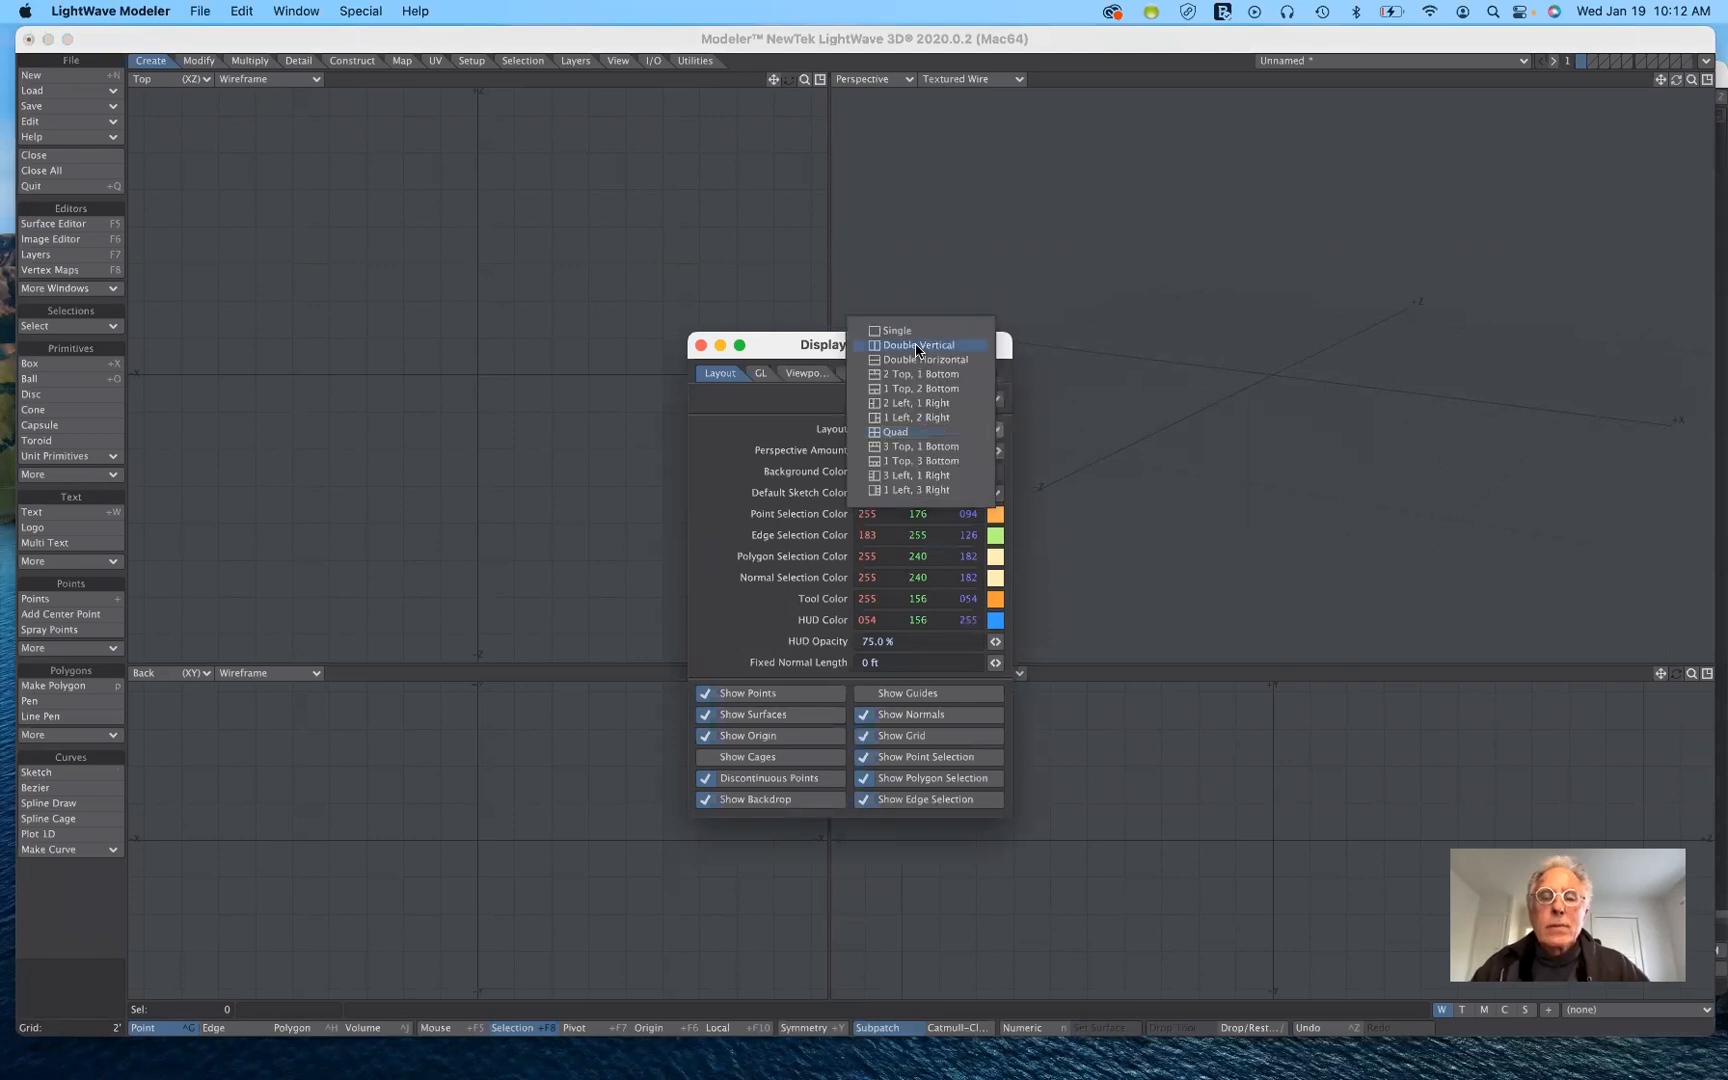
left_click(918, 345)
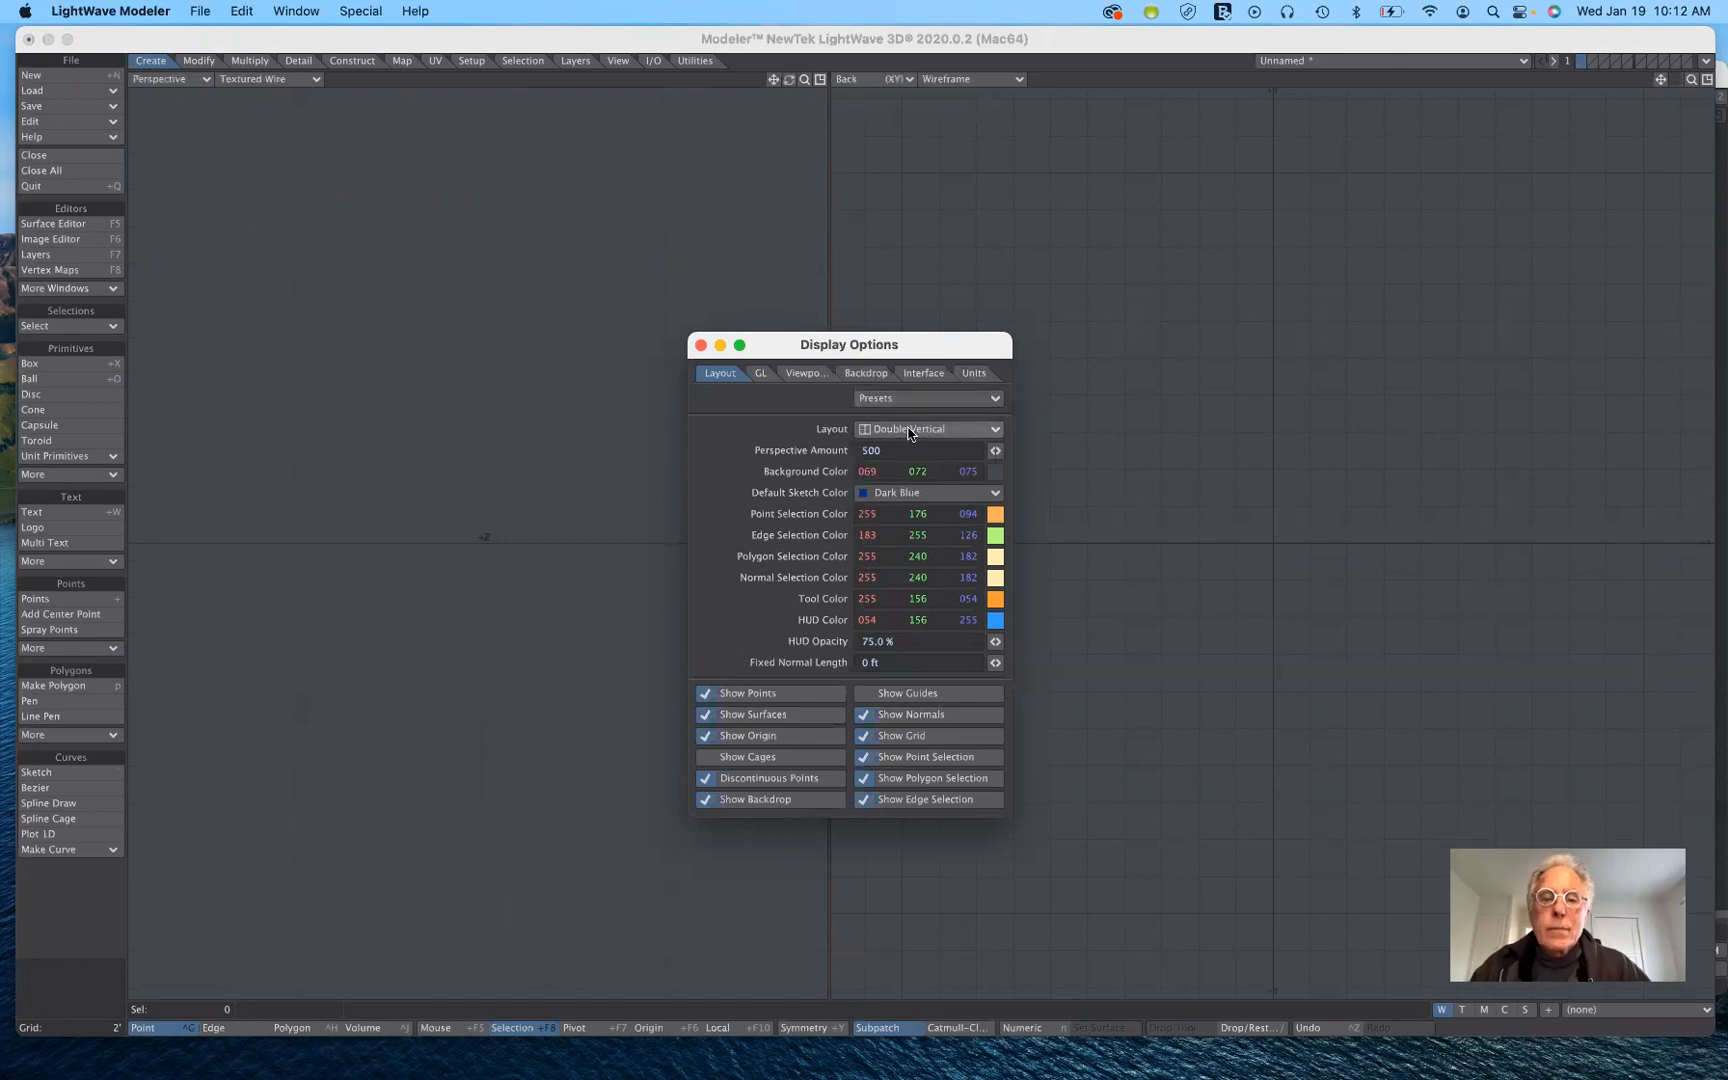
left_click(905, 428)
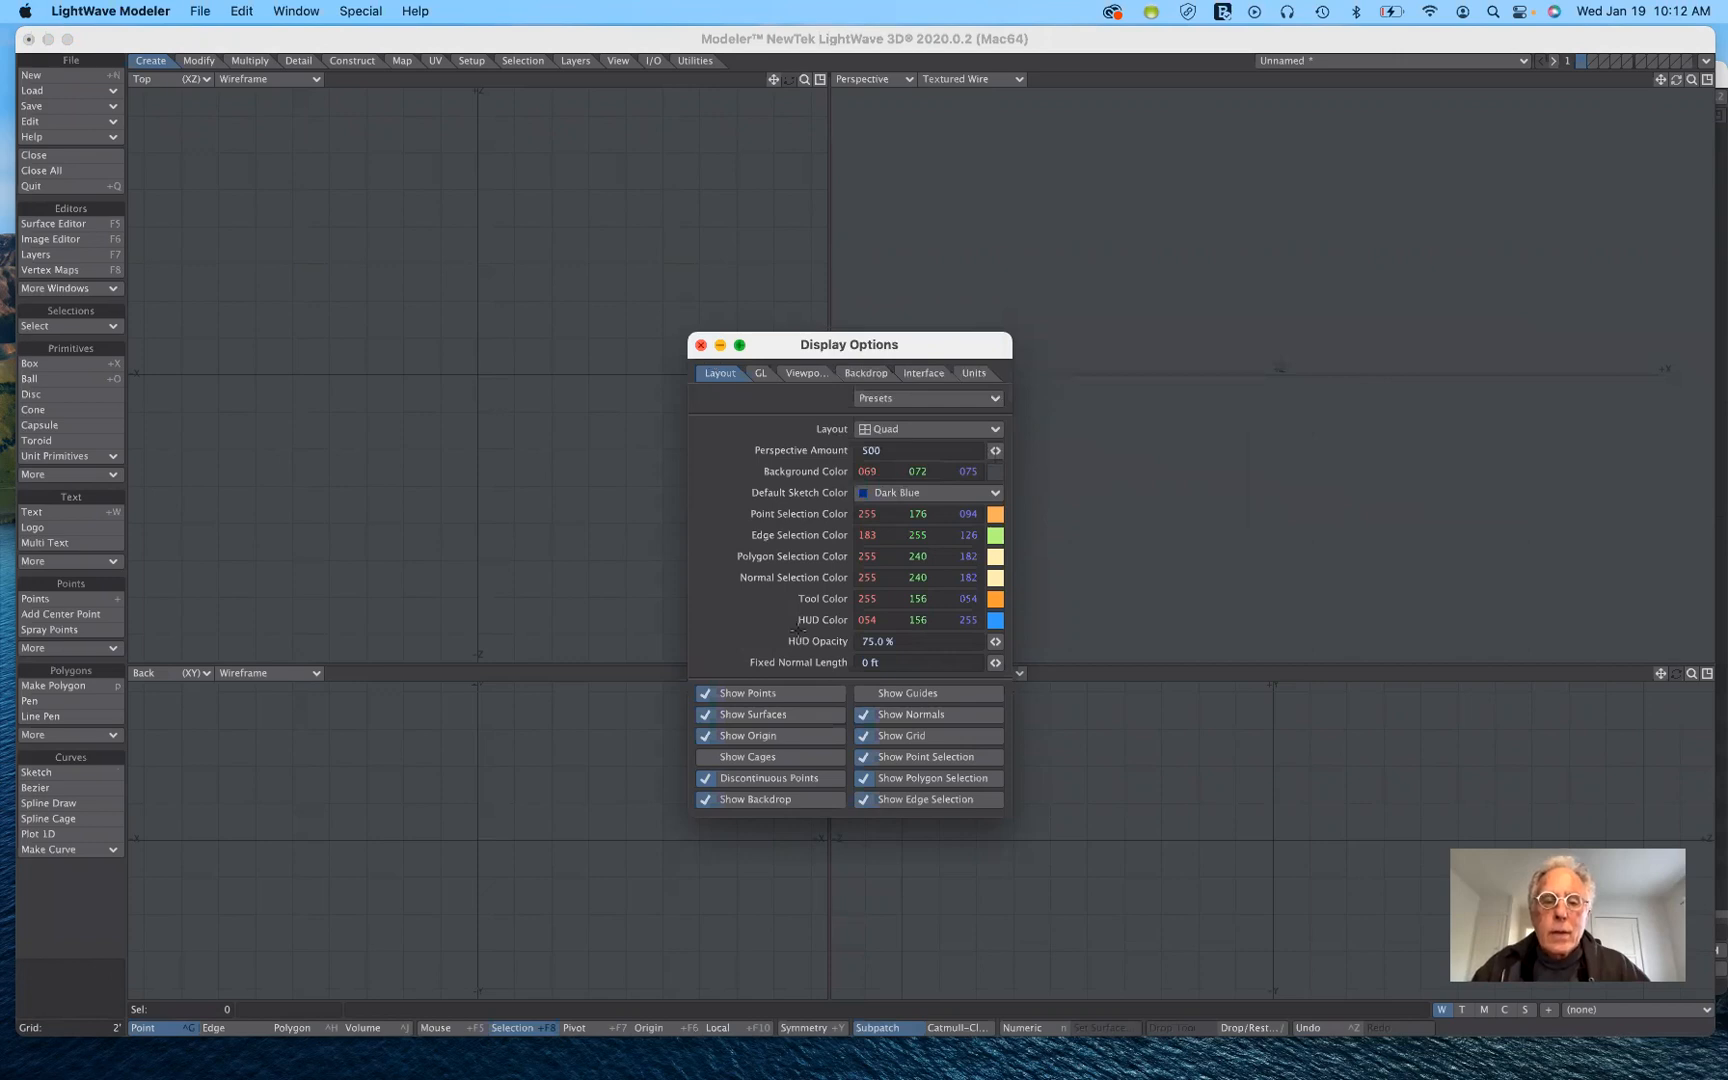
key("d")
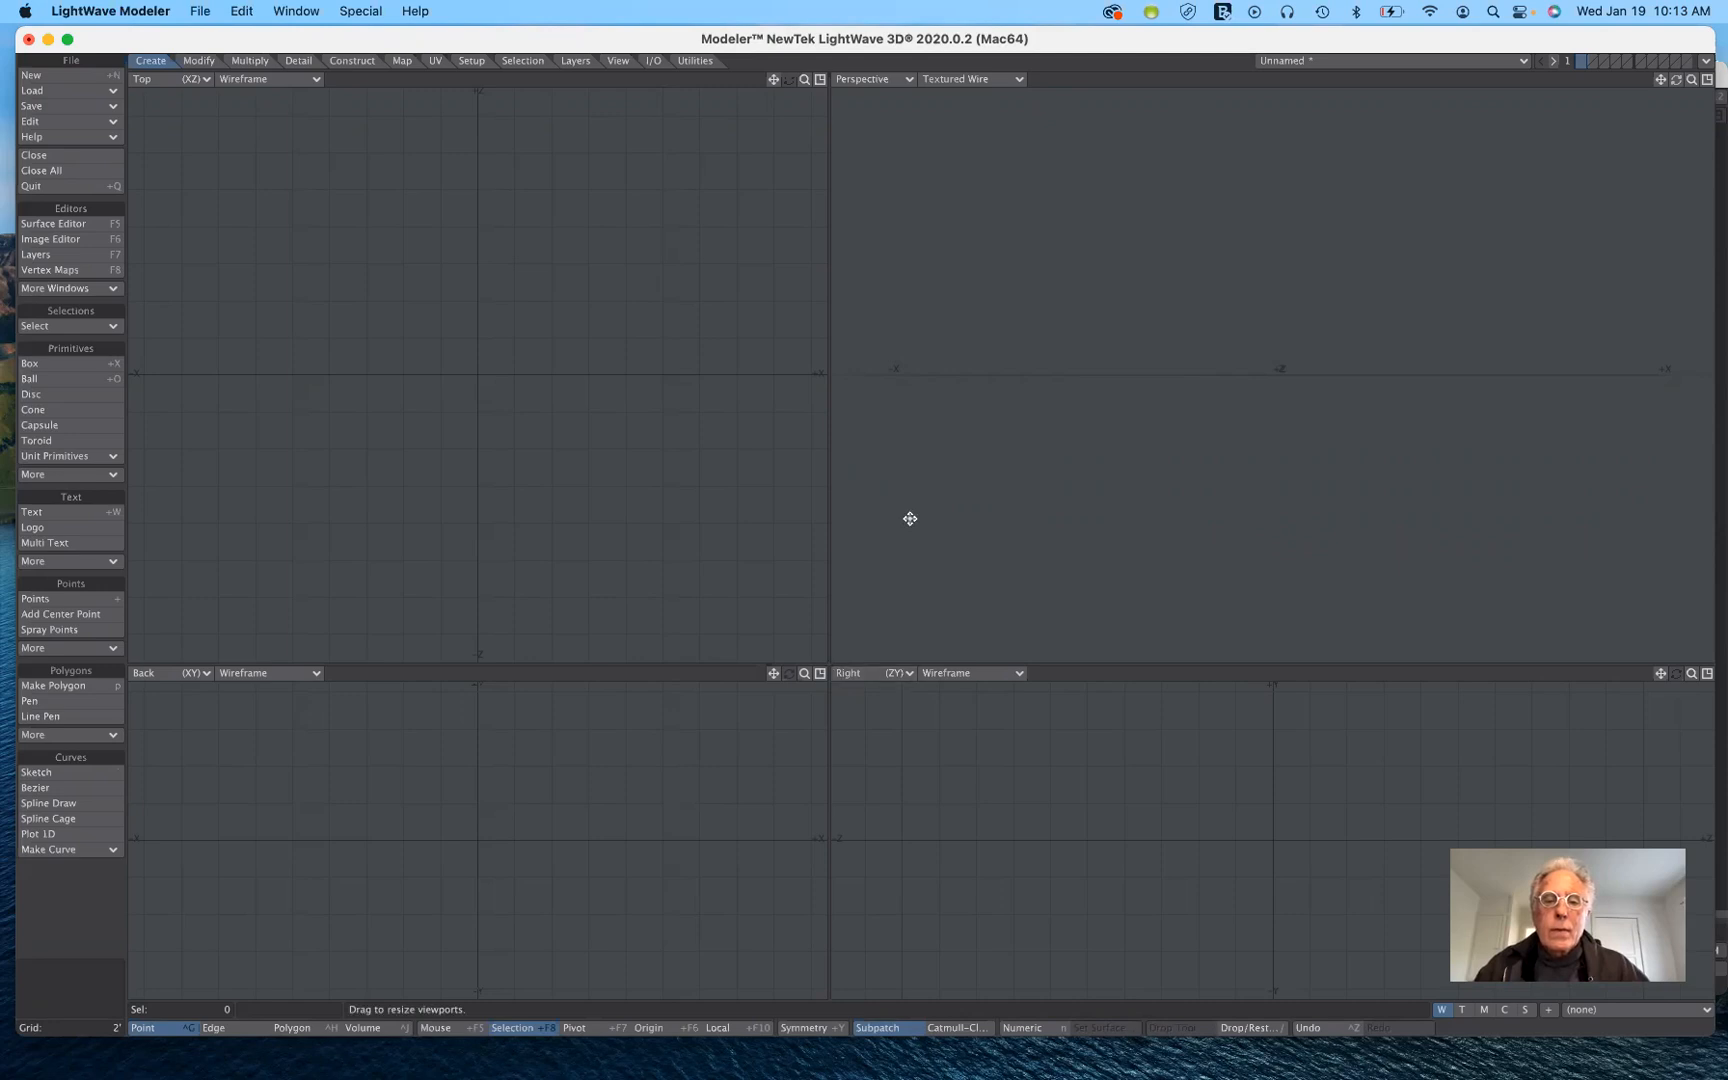
Step: Resize the four viewports to nearly equal sizes by moving their shared corner near the middle of the workspace
left_click_drag(910, 519, 887, 548)
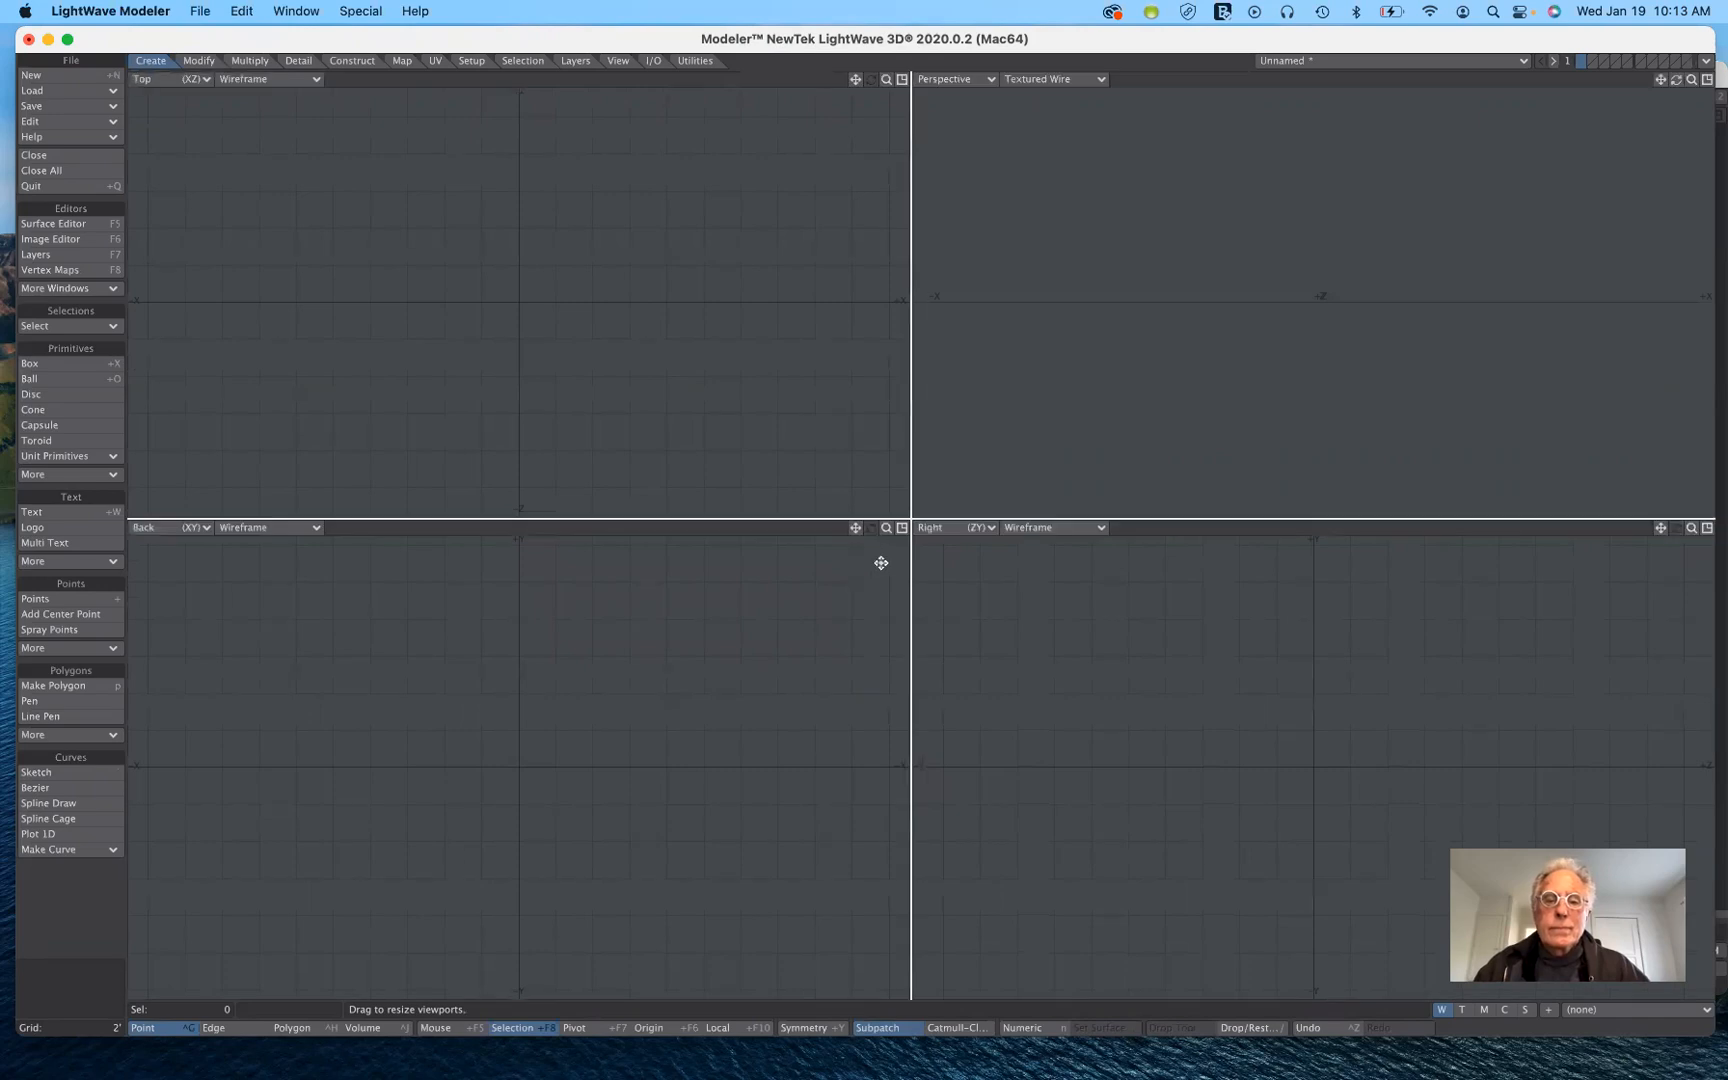
left_click_drag(881, 563, 883, 547)
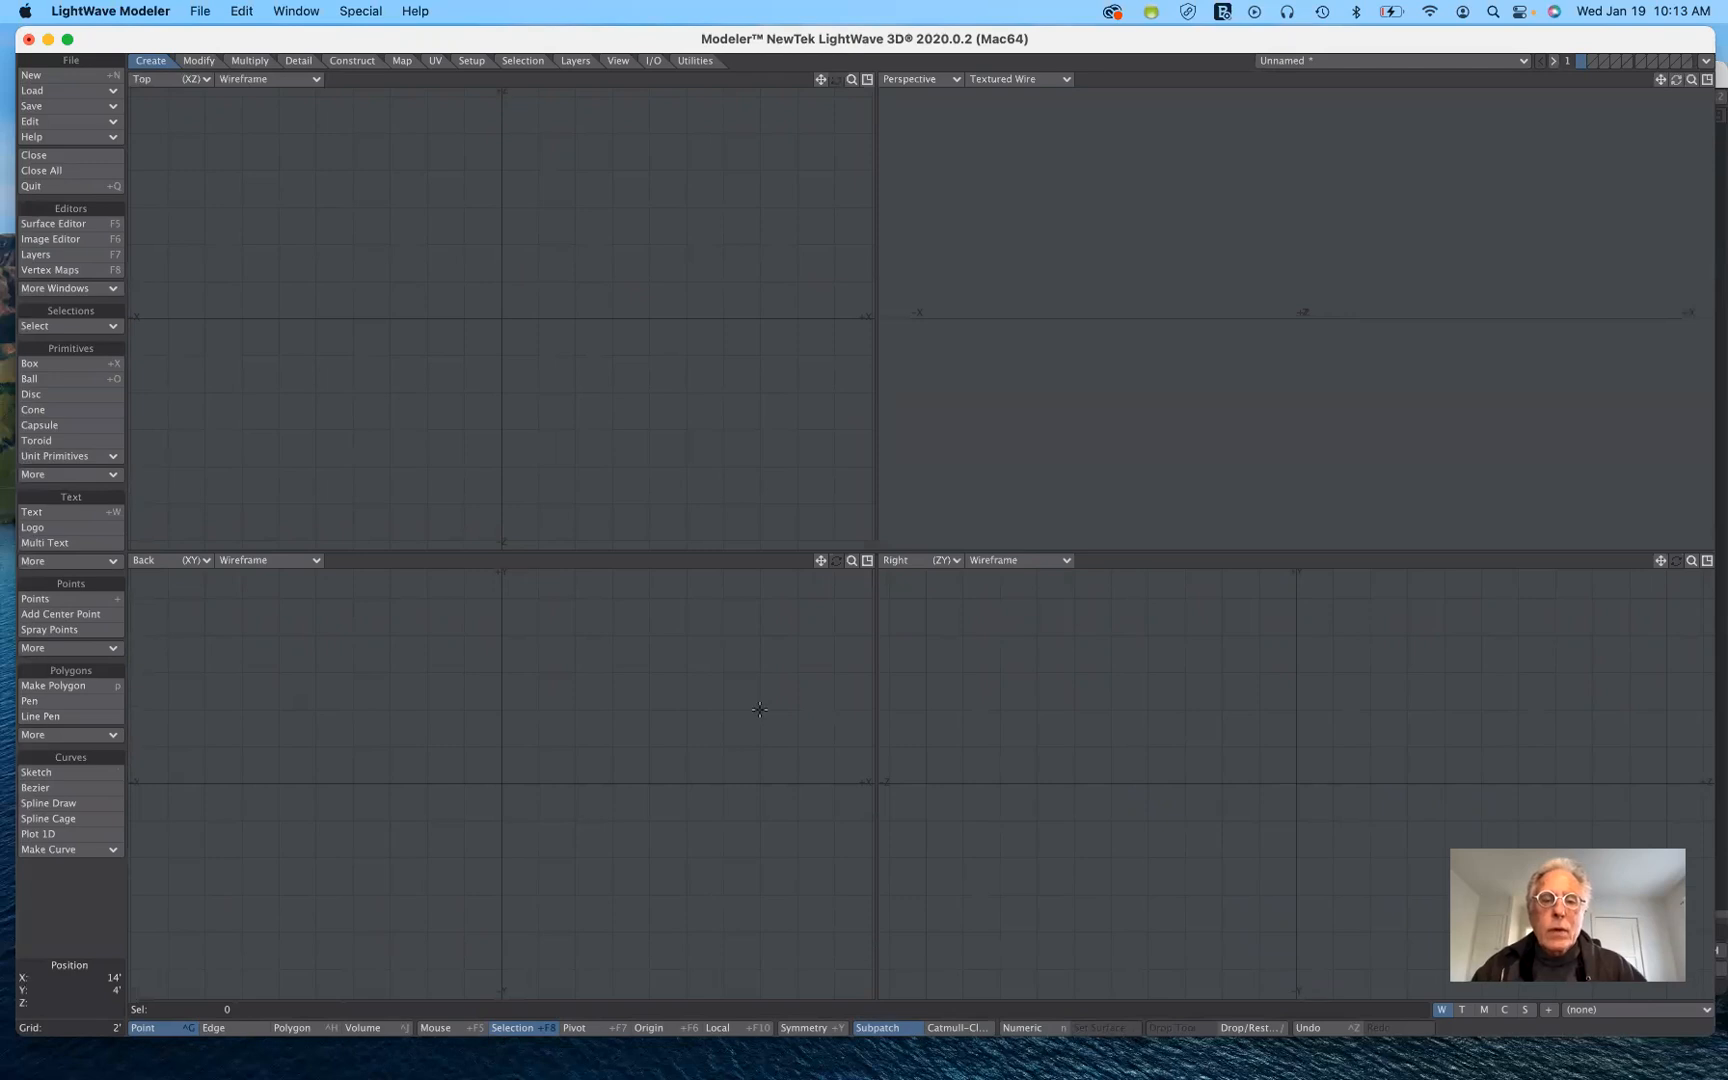
Step: In the Display Options, turn Show Grid off and back on, and view the GL settings
key("d")
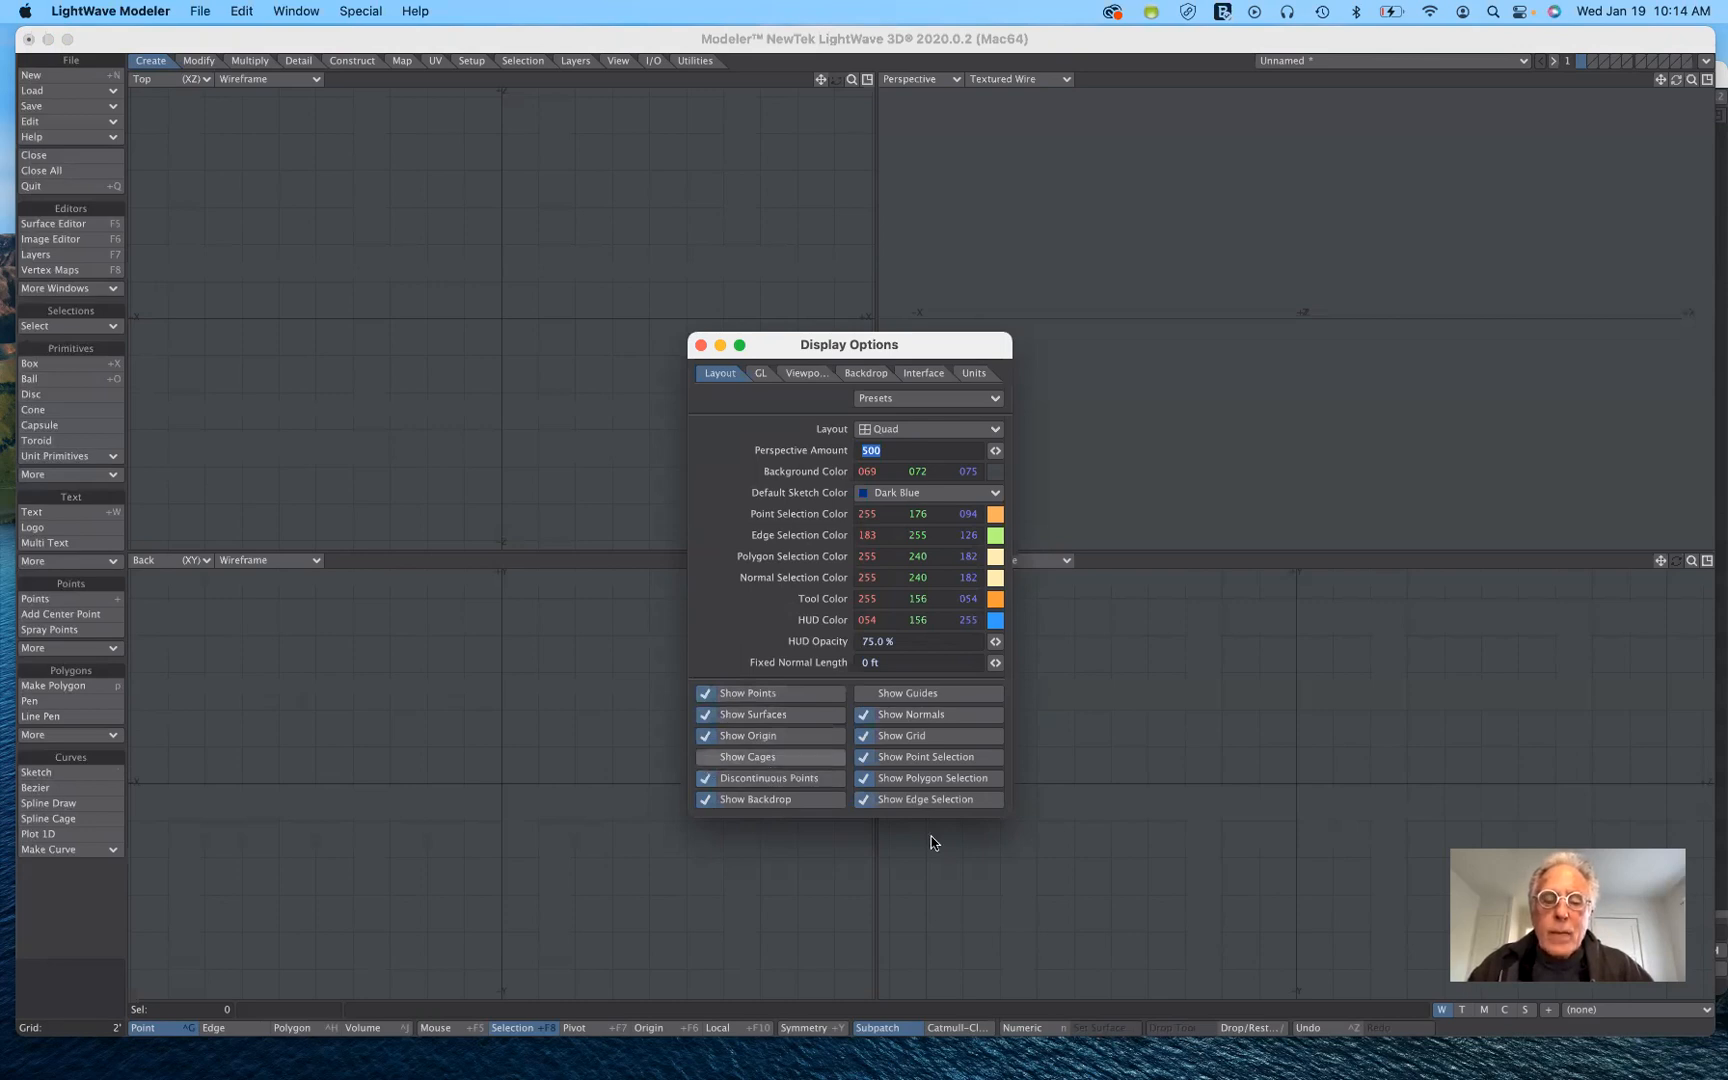
left_click(865, 737)
left_click(865, 737)
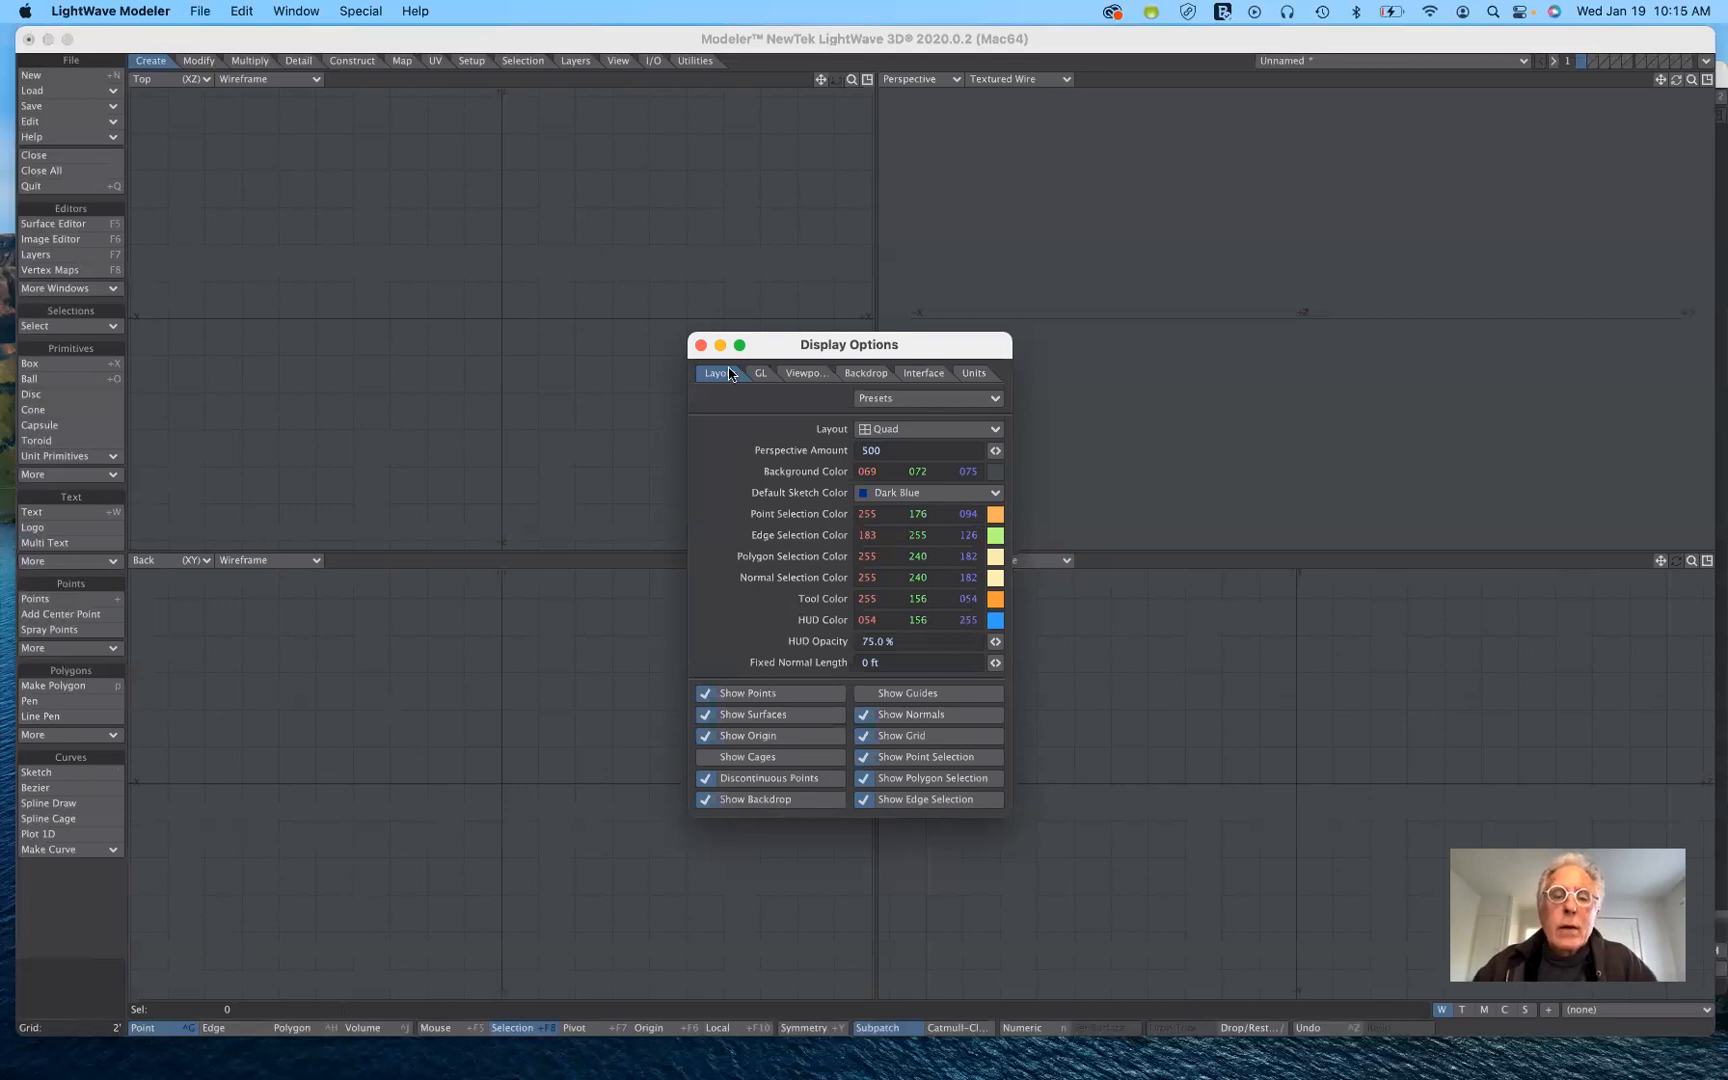
left_click(762, 373)
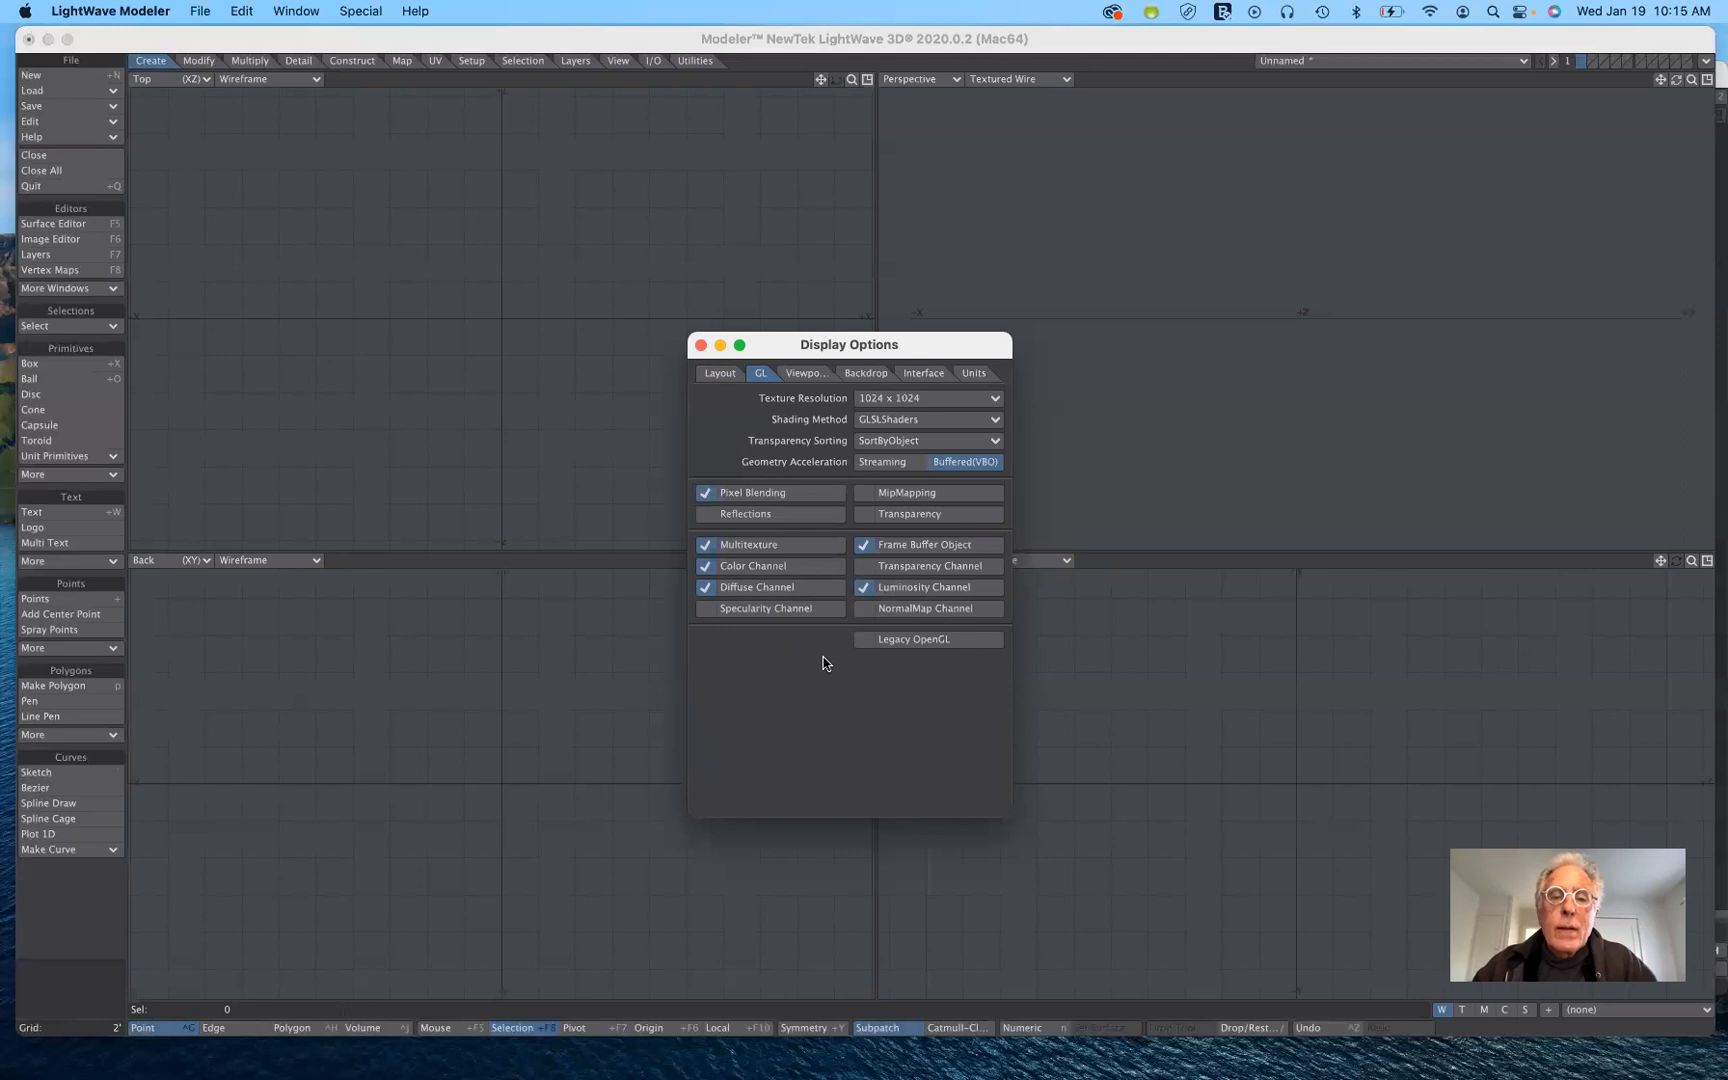
Step: Look over the Viewports settings and the Backdrop image choices for the BottL viewport in the Display Options
left_click(807, 375)
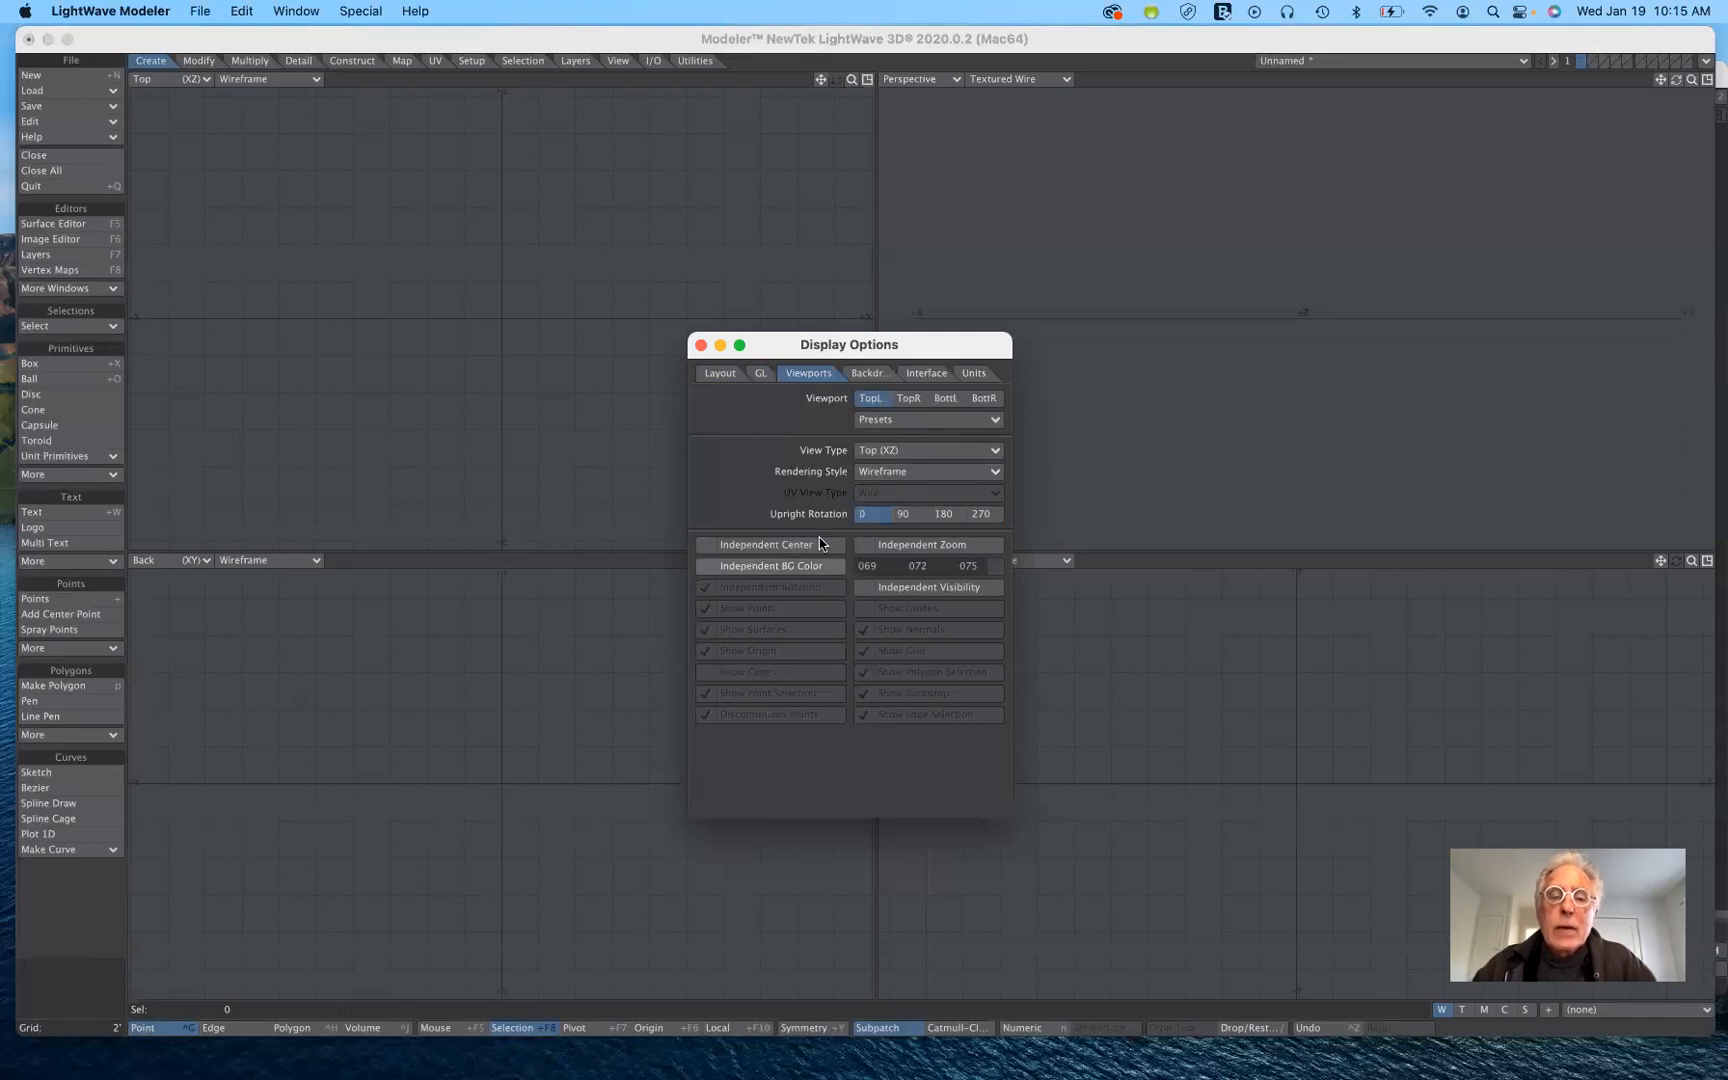
left_click(866, 373)
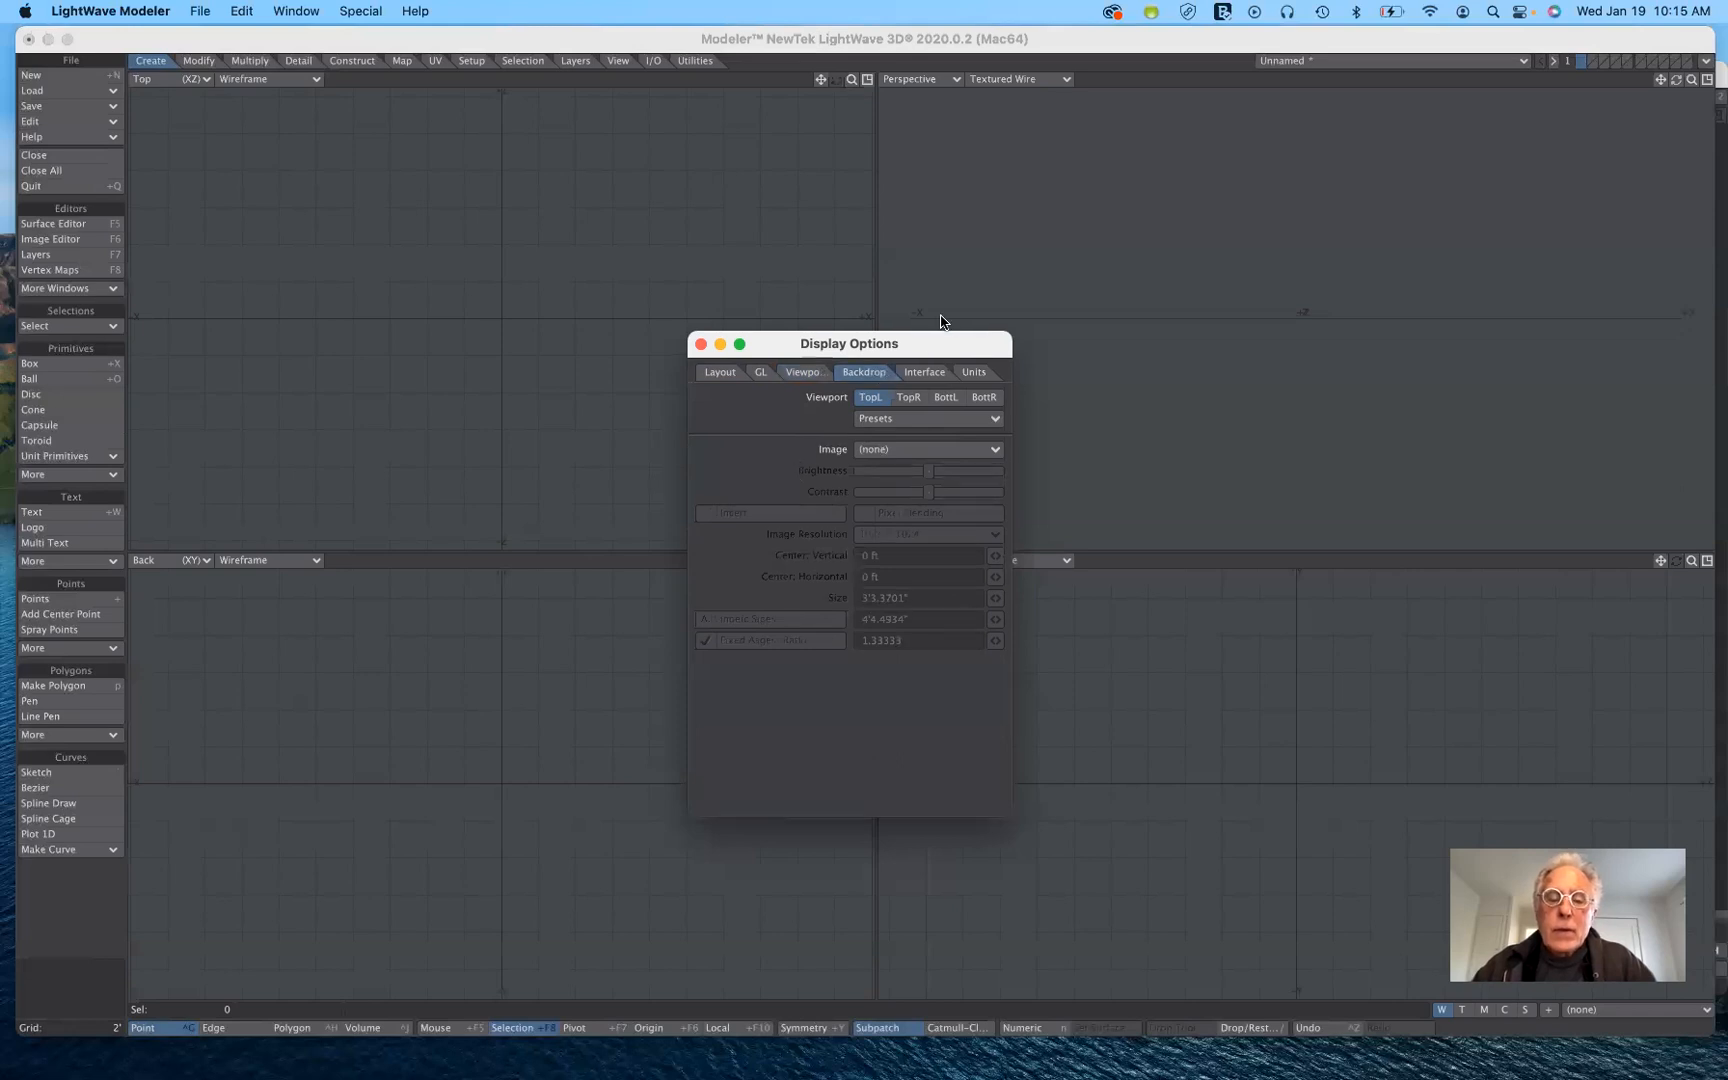
left_click_drag(940, 316, 946, 310)
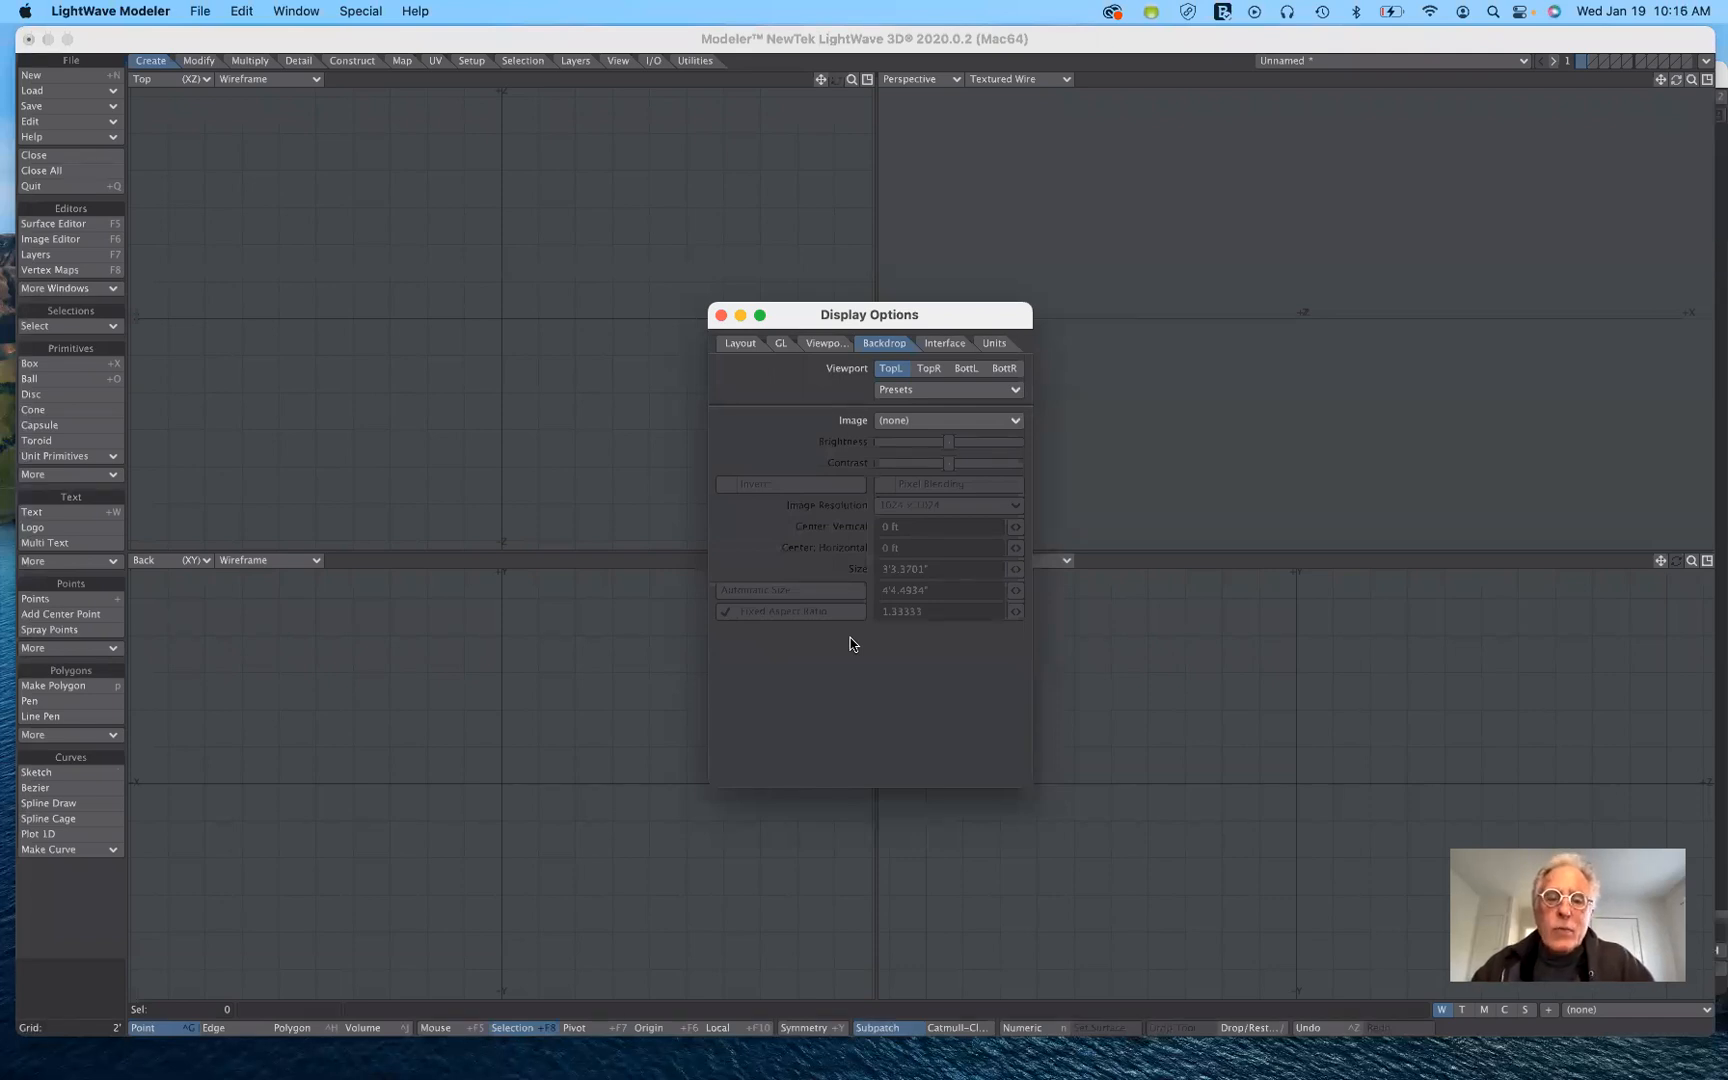
left_click(964, 369)
left_click(911, 425)
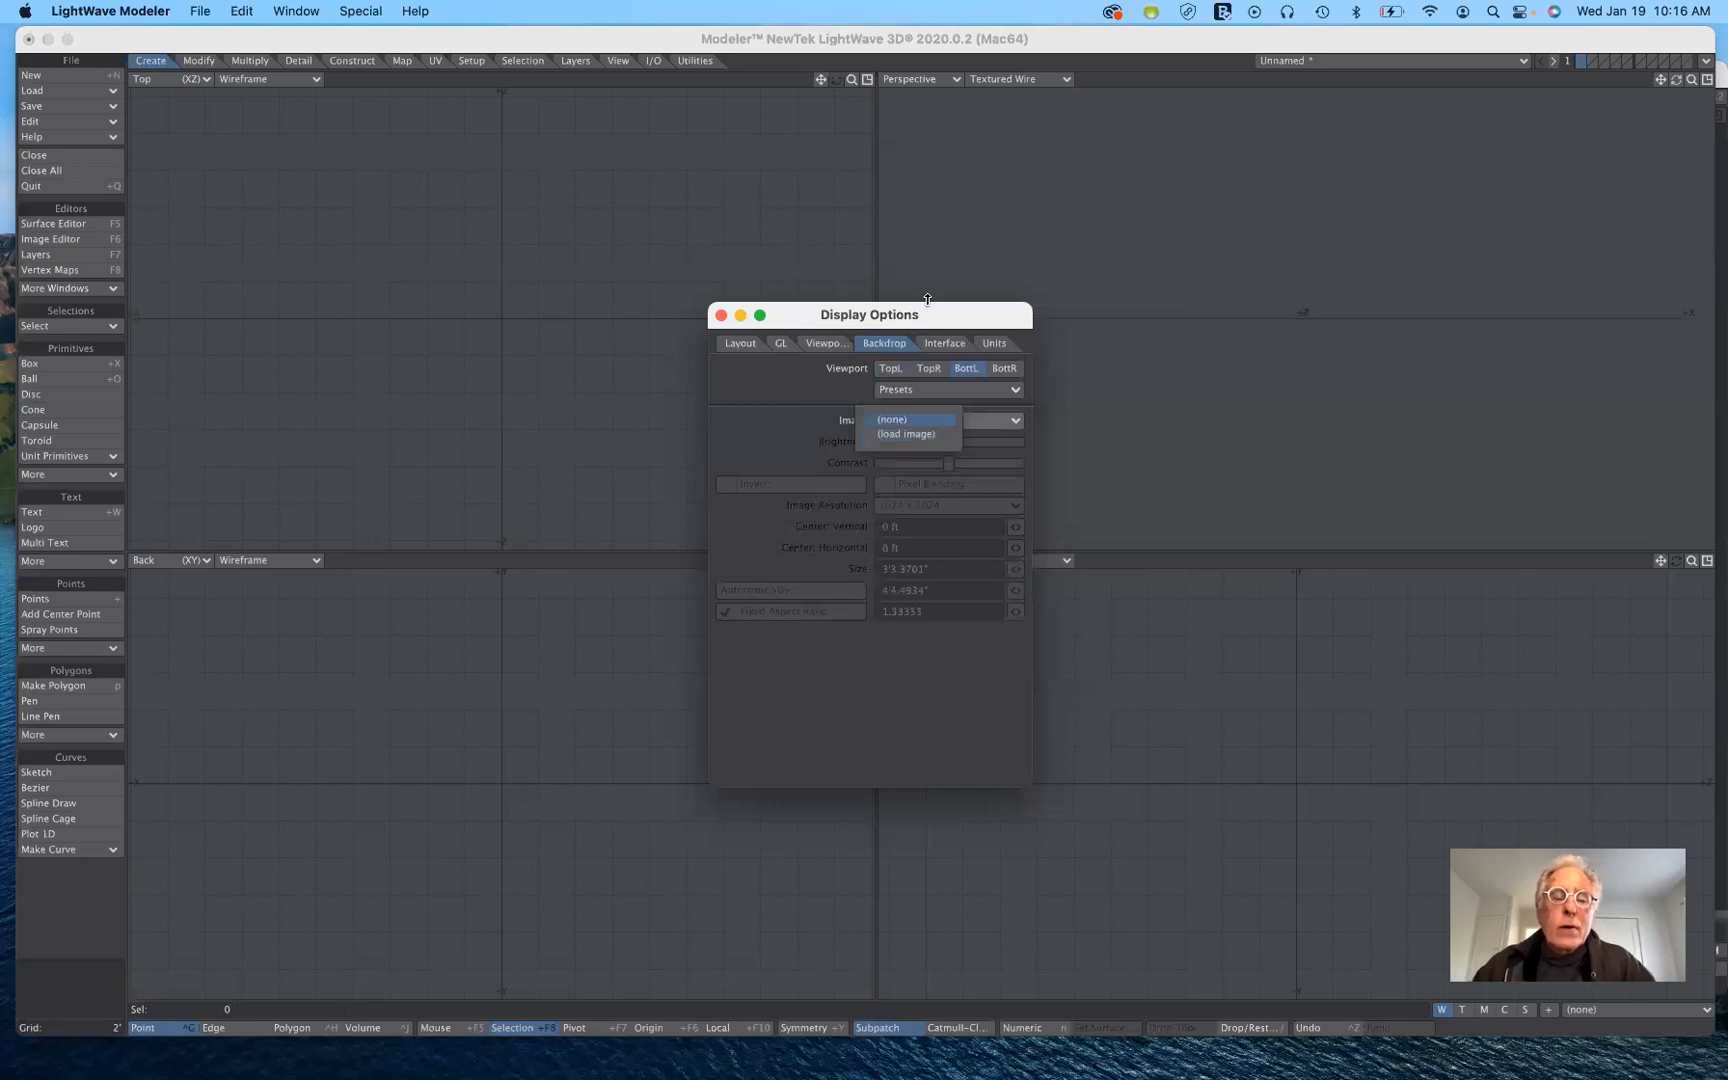
left_click(561, 706)
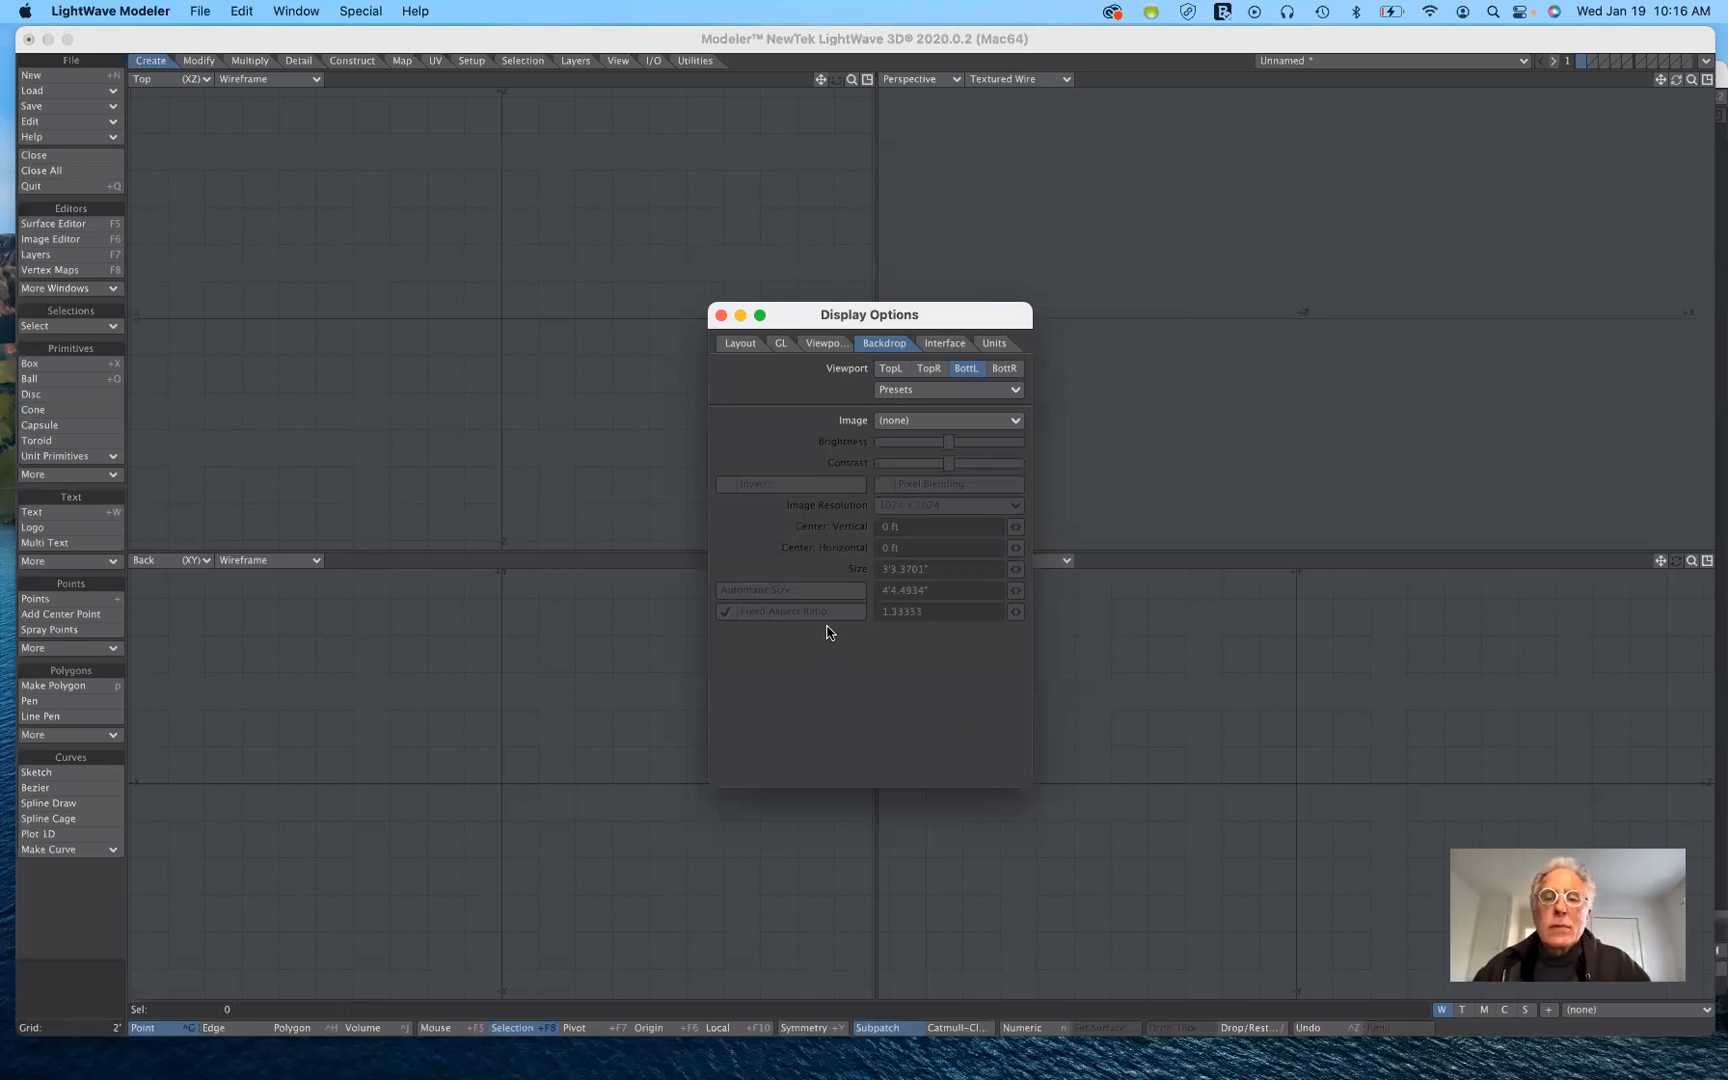
Step: View the Interface settings, set the unit system to Metric, close the Display Options, and zoom the Back viewport to a 1 m grid
left_click(954, 344)
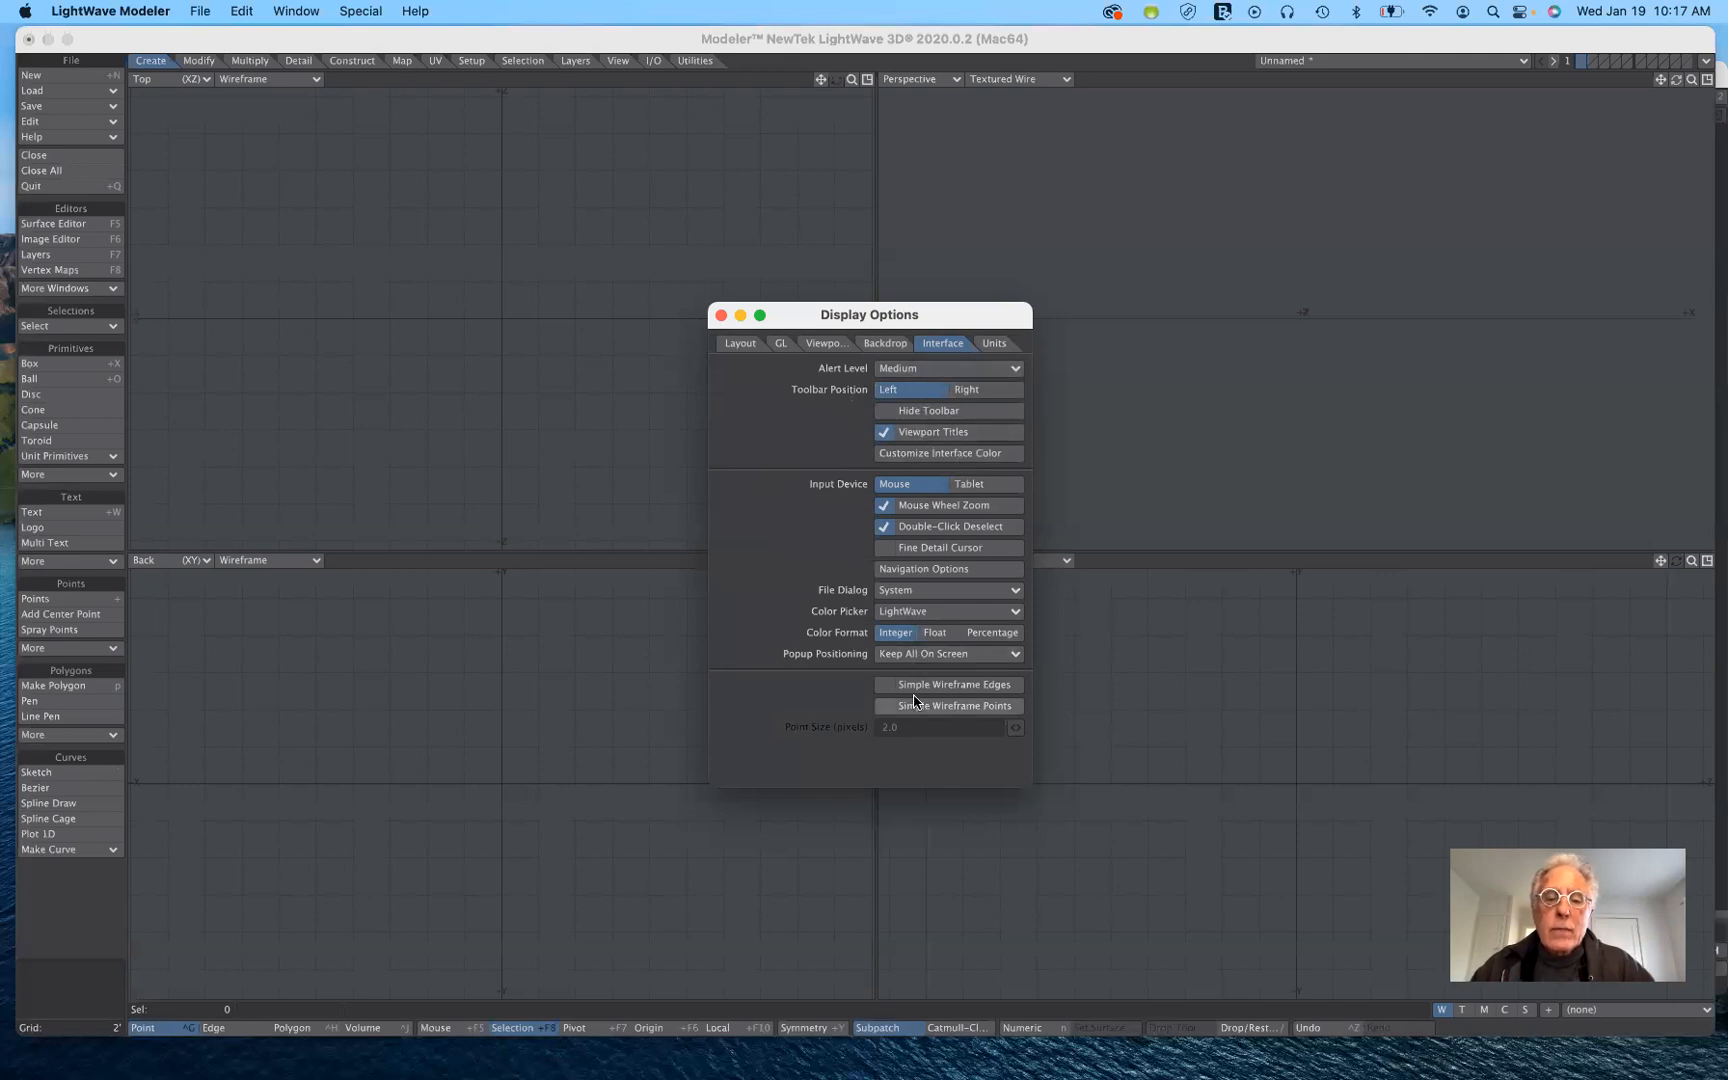
left_click(1004, 344)
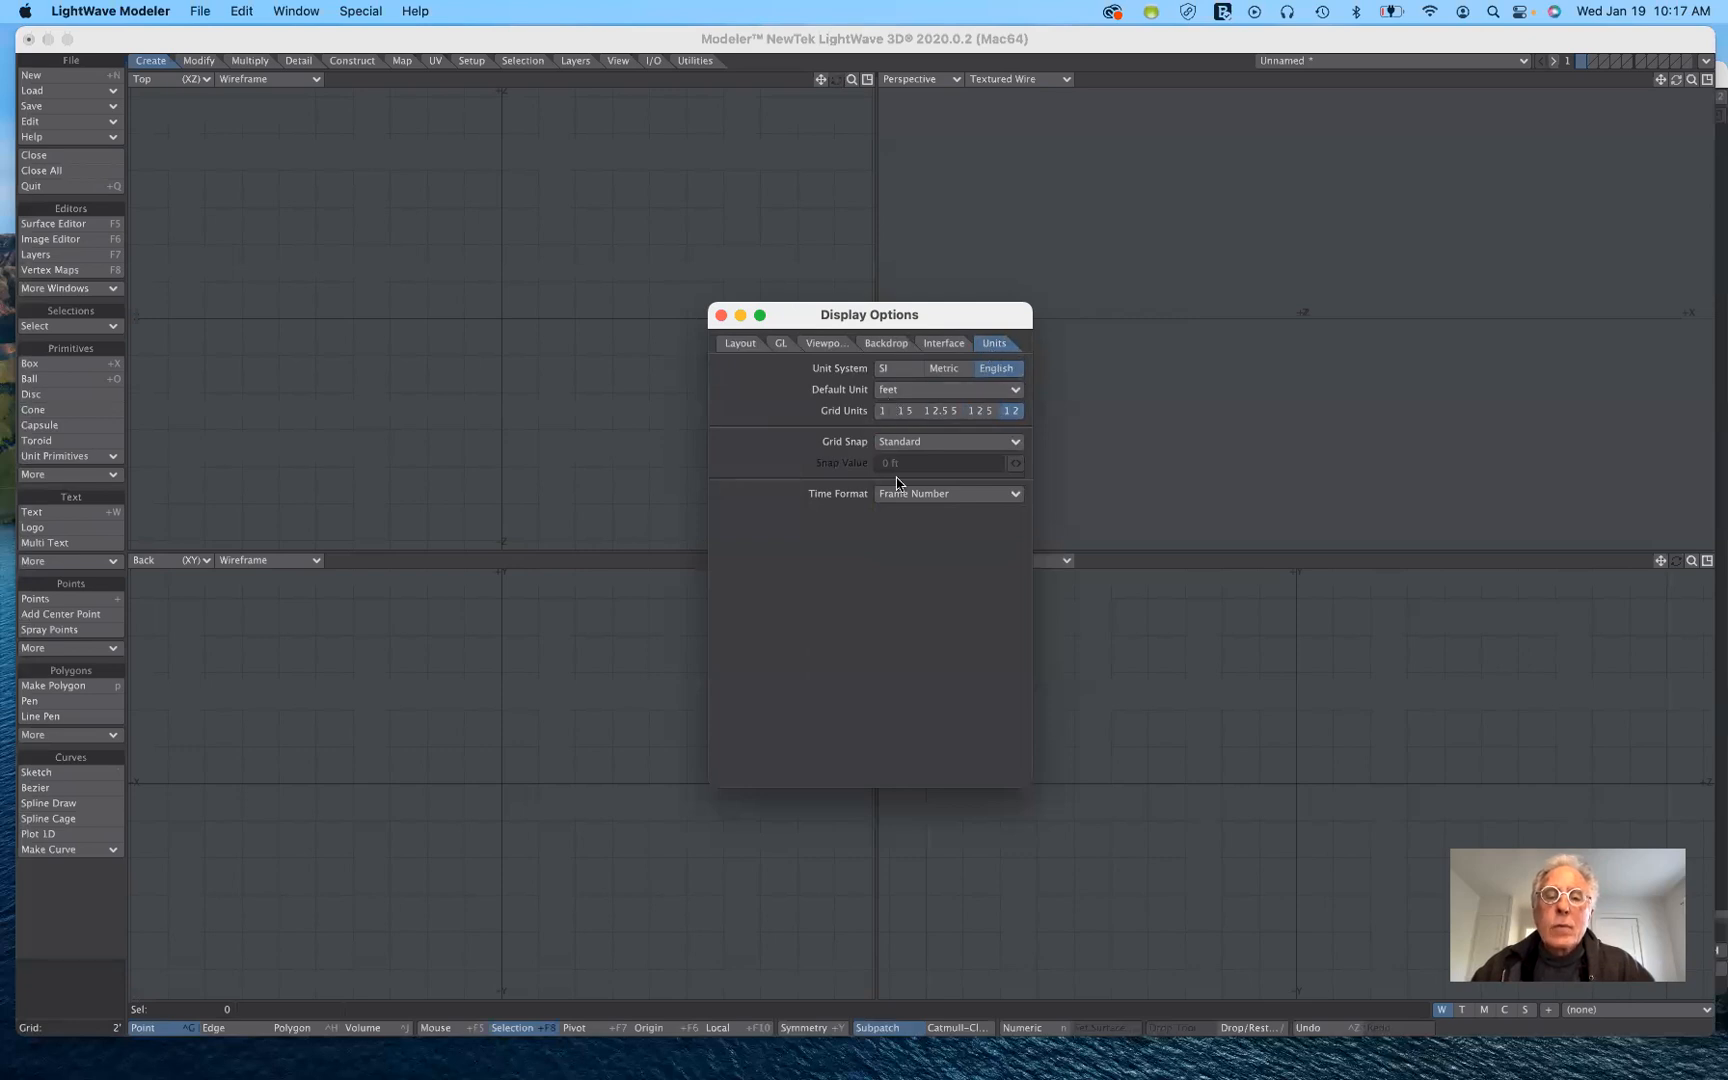
left_click(947, 372)
left_click(721, 316)
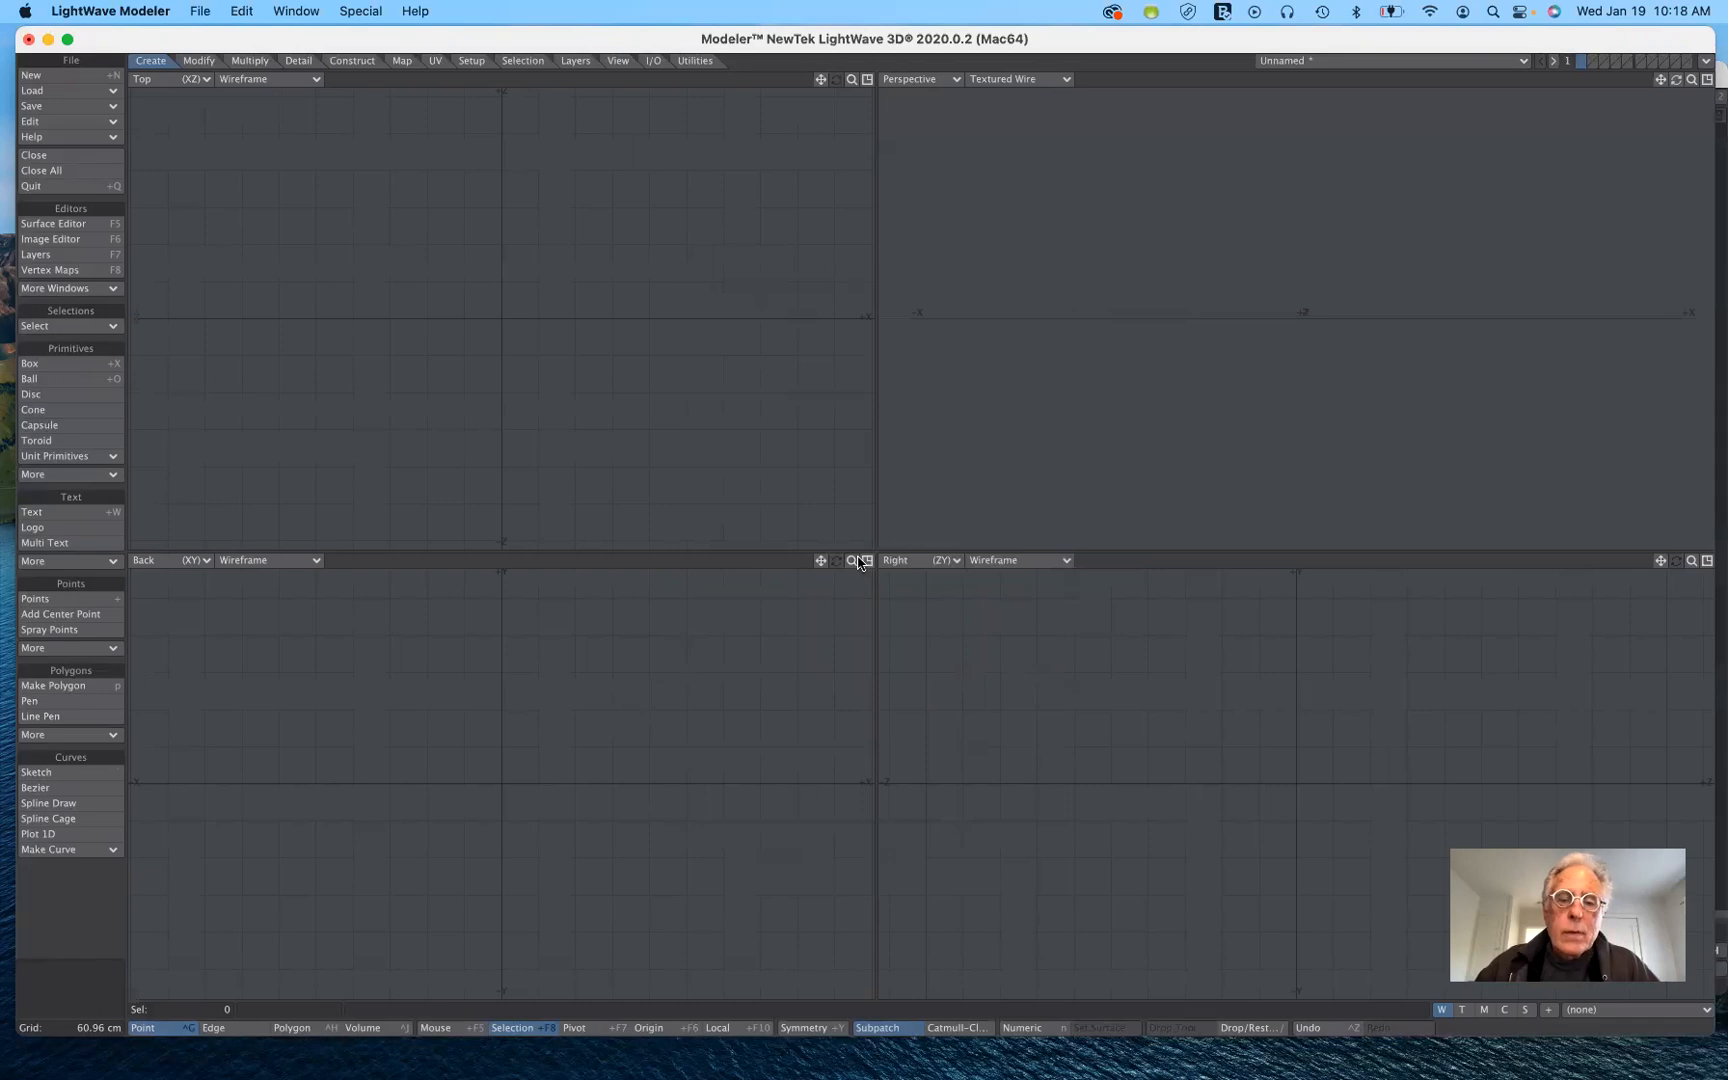
left_click_drag(852, 561, 880, 561)
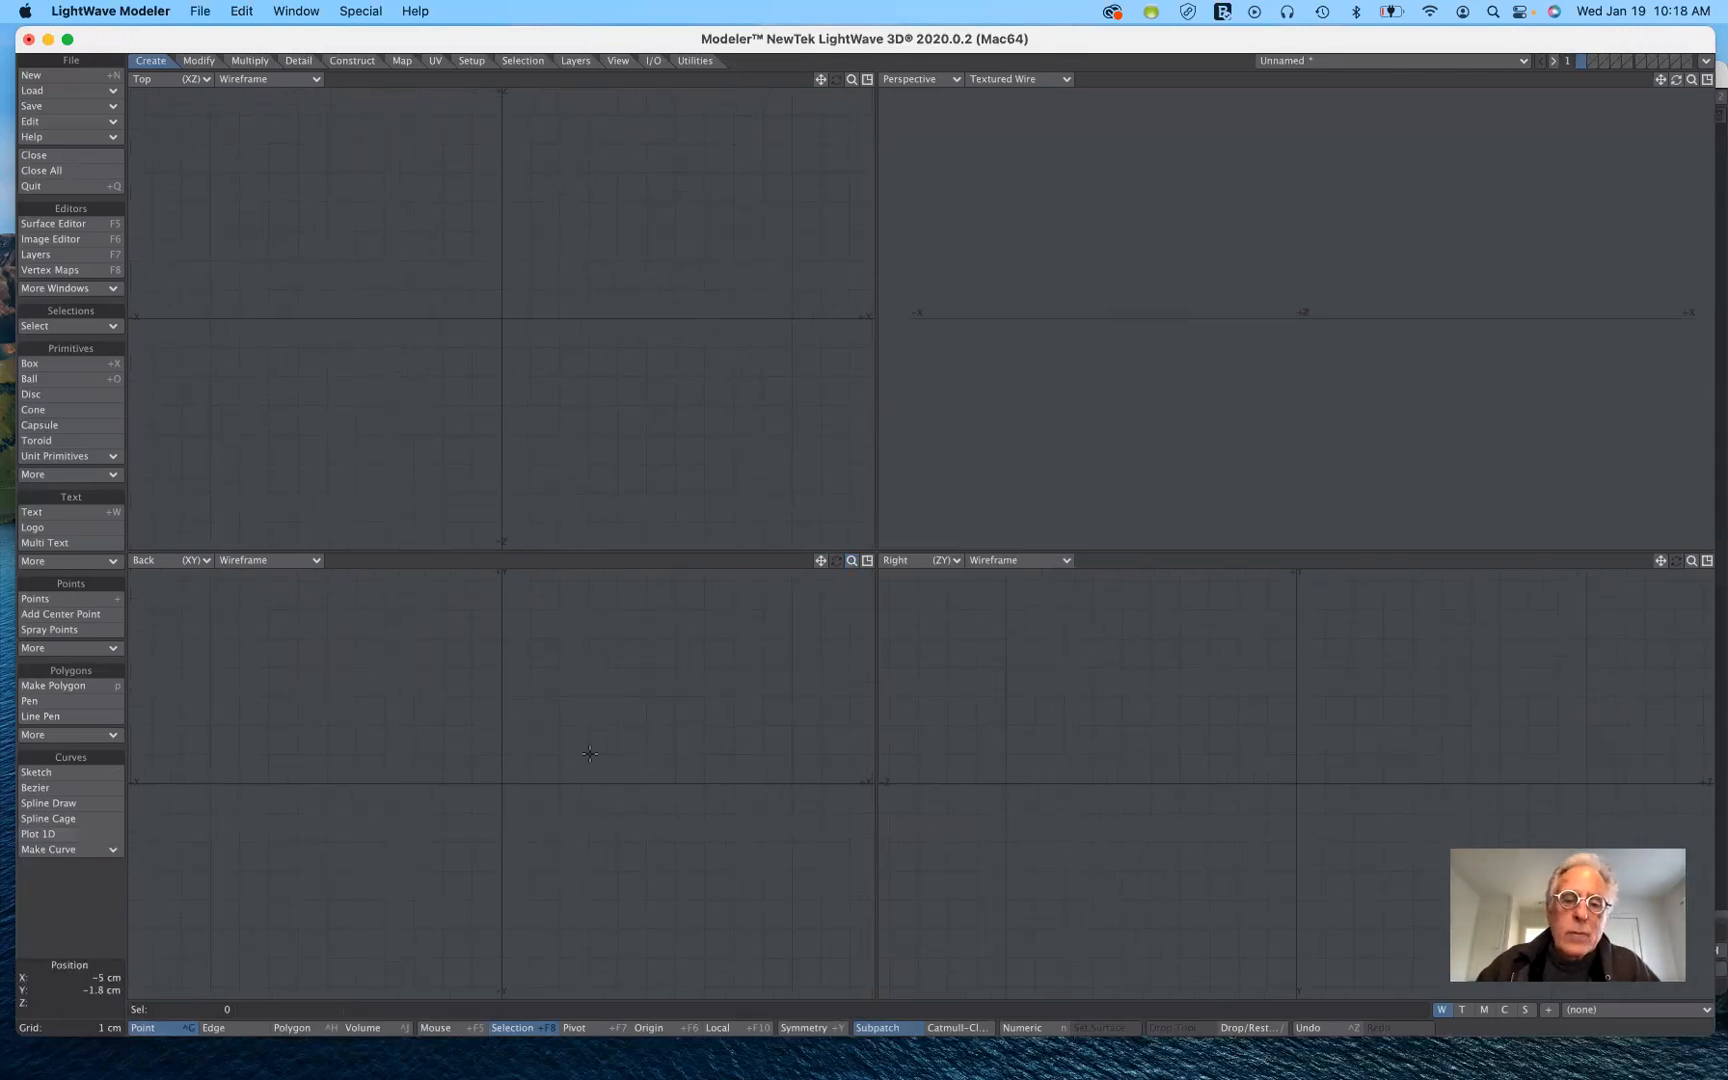
left_click_drag(851, 560, 830, 560)
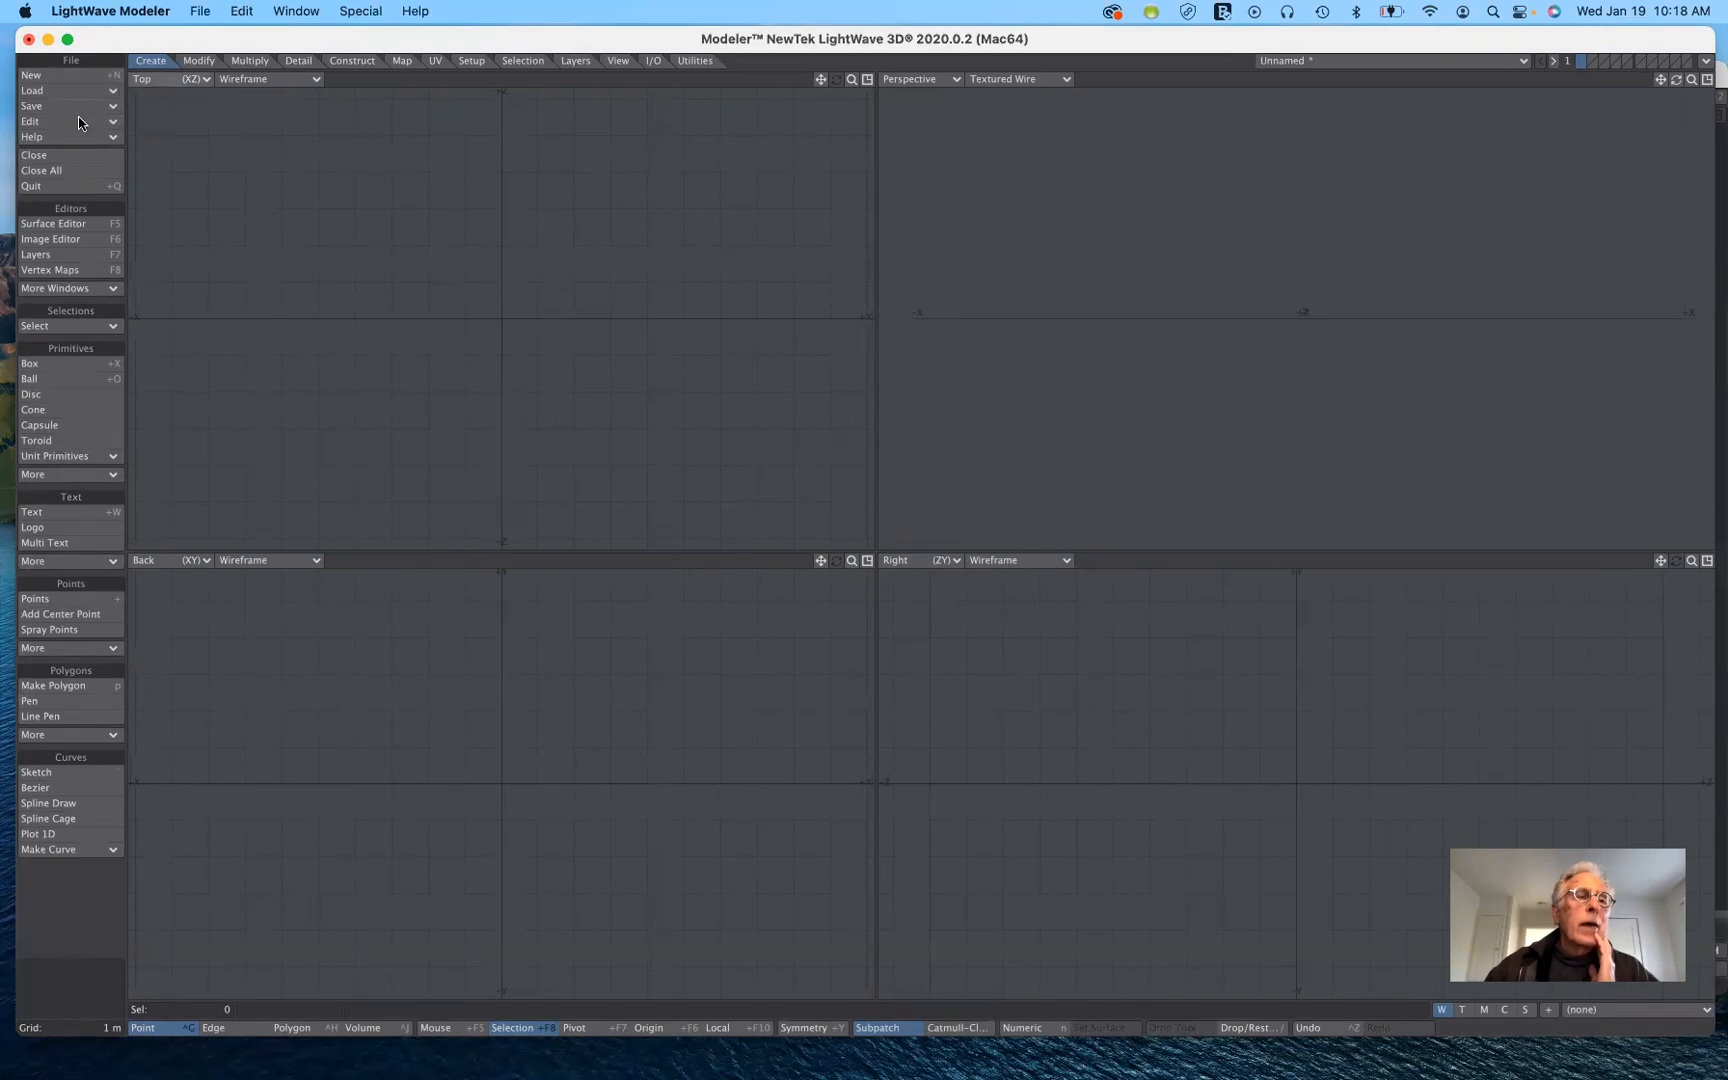
Step: Look through the Modify, Multiply, Detail, Construct, Map and UV tool sets
left_click(197, 62)
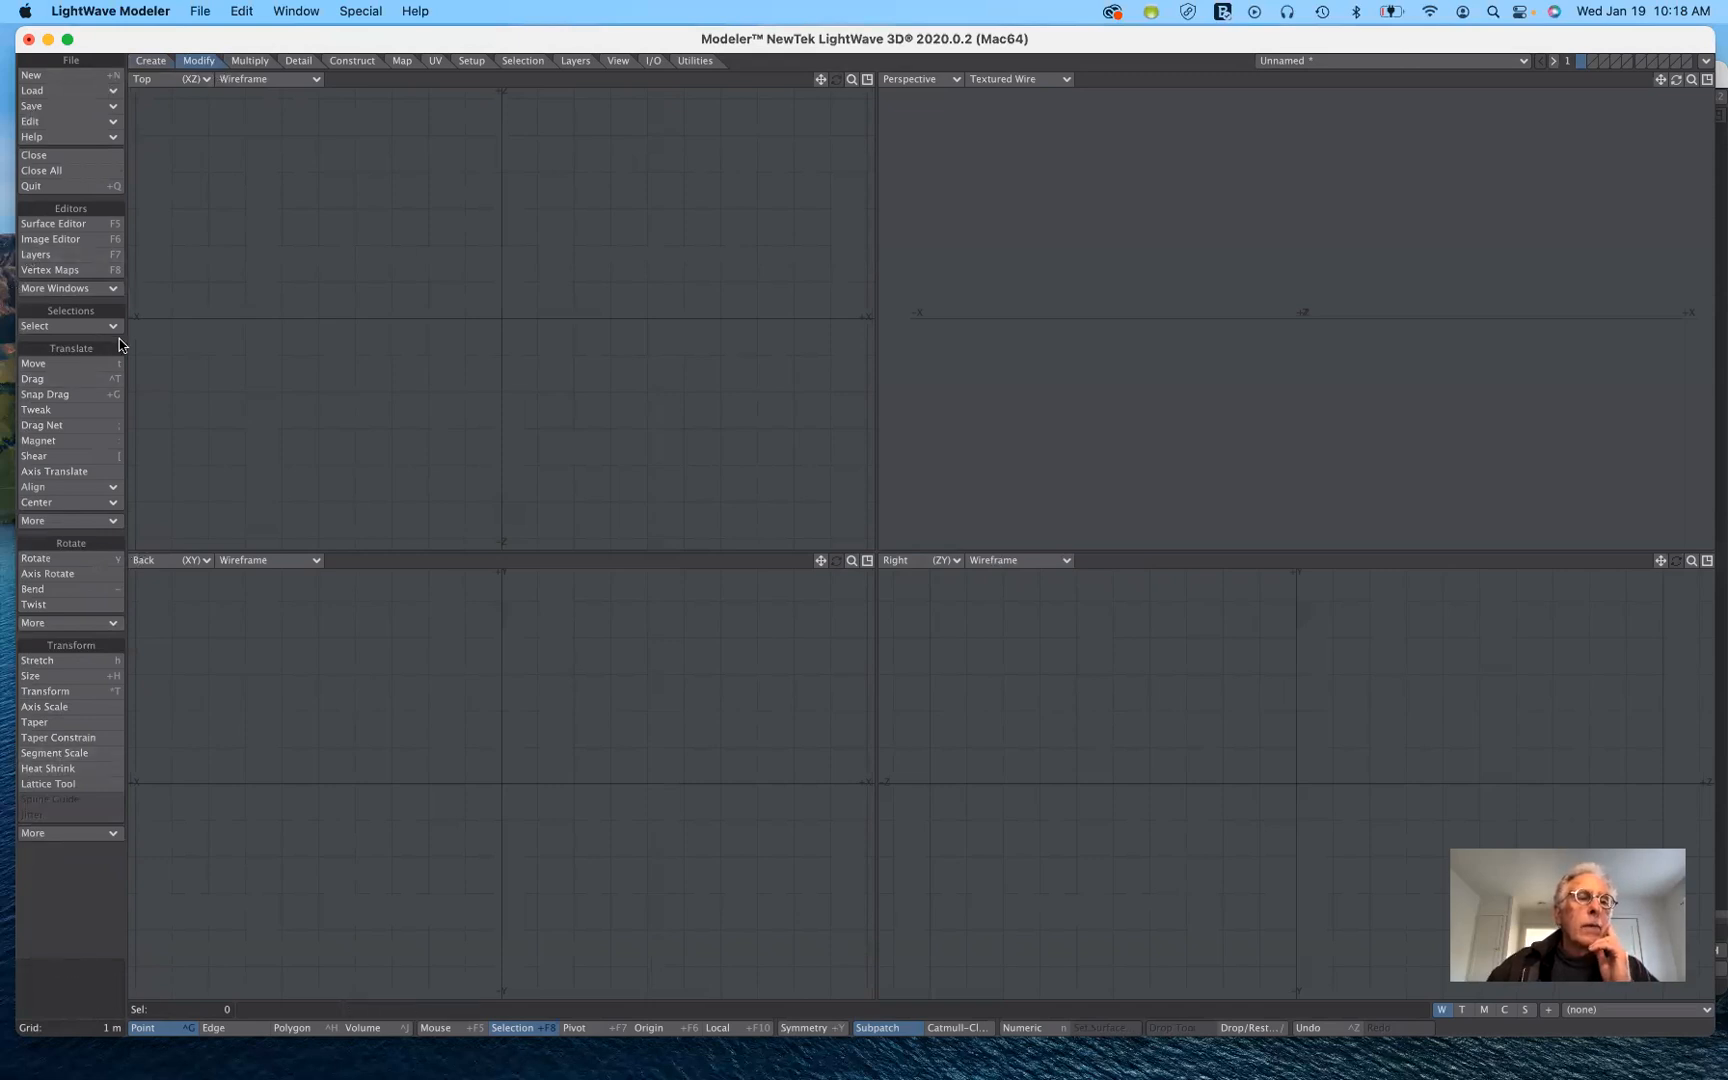
left_click(252, 61)
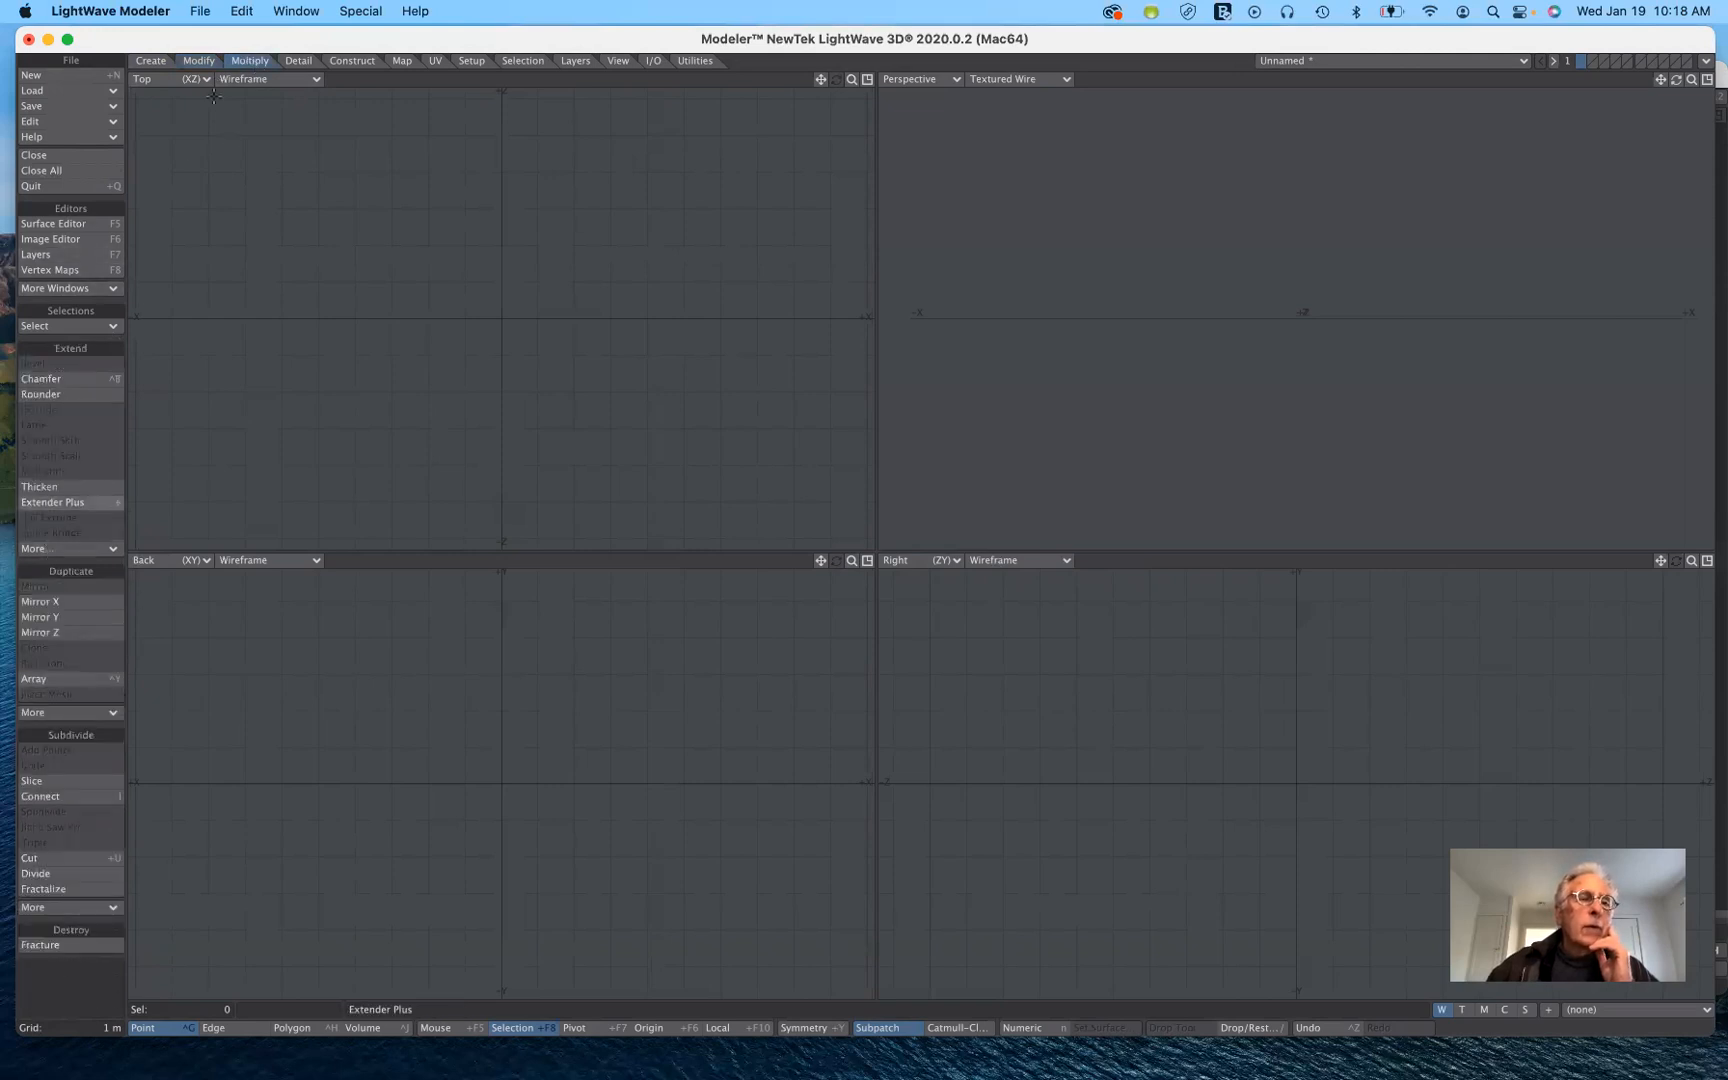
left_click(299, 61)
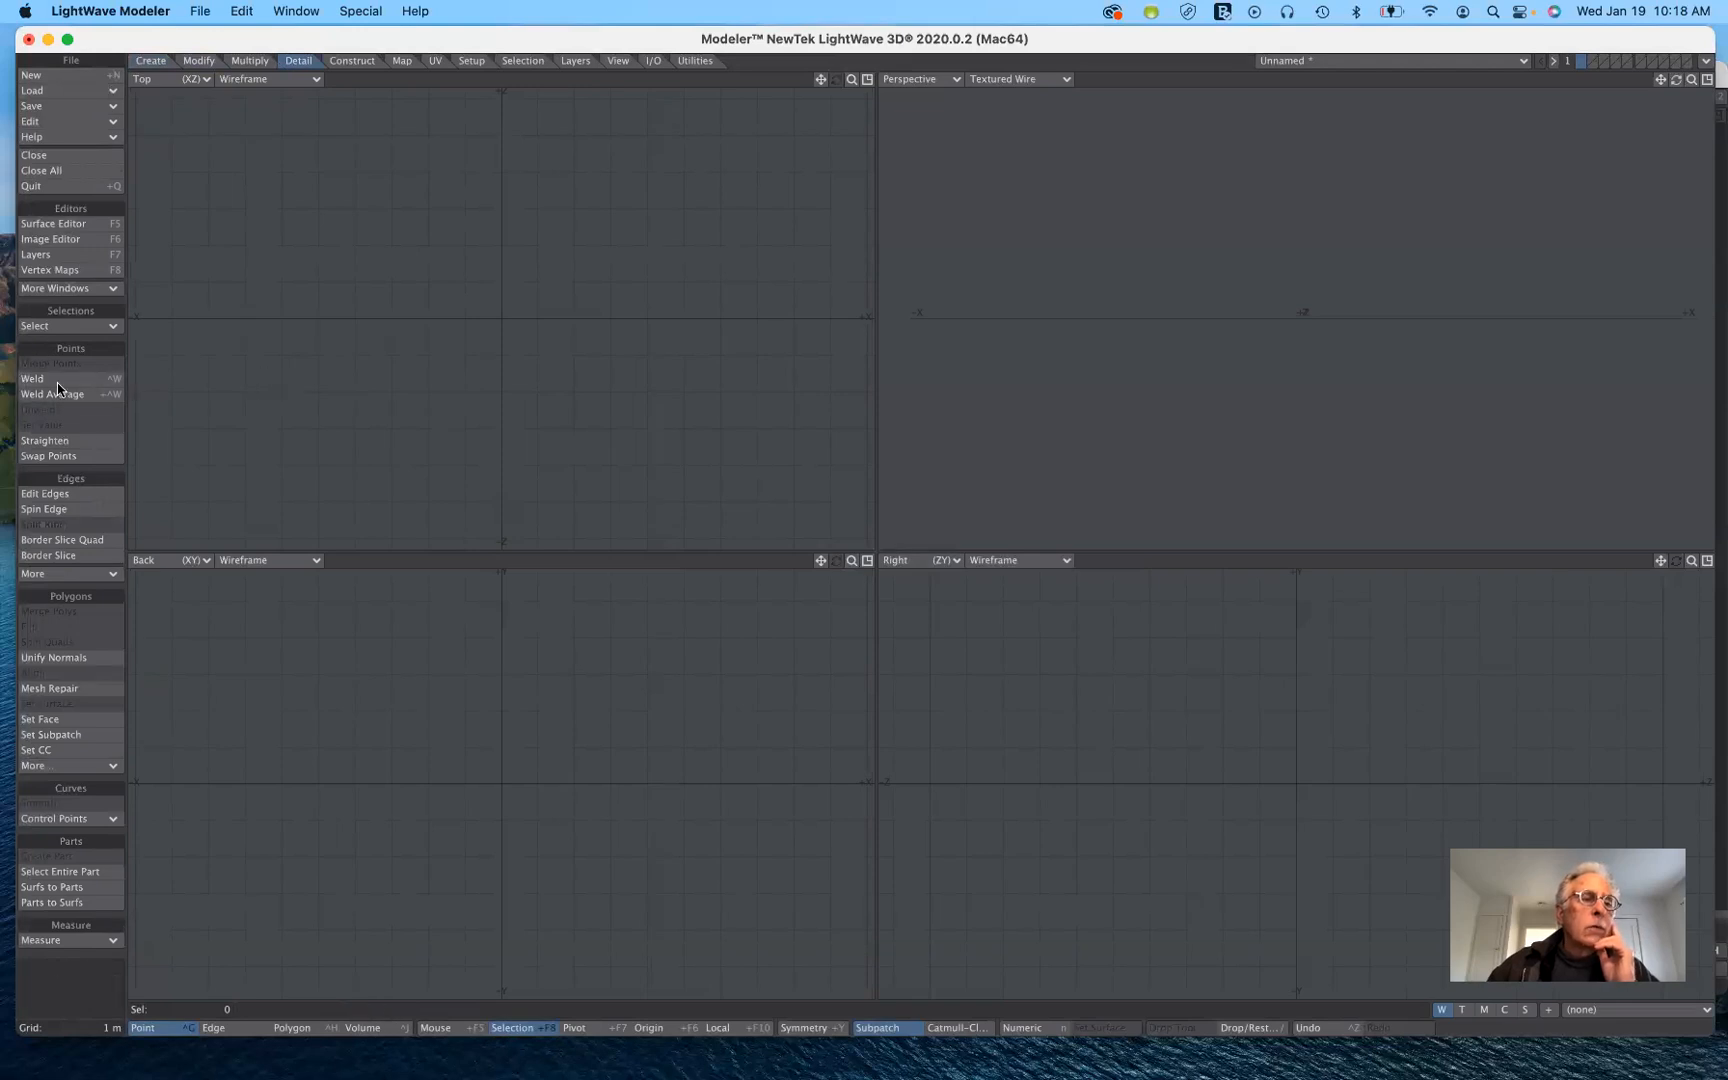
left_click(358, 60)
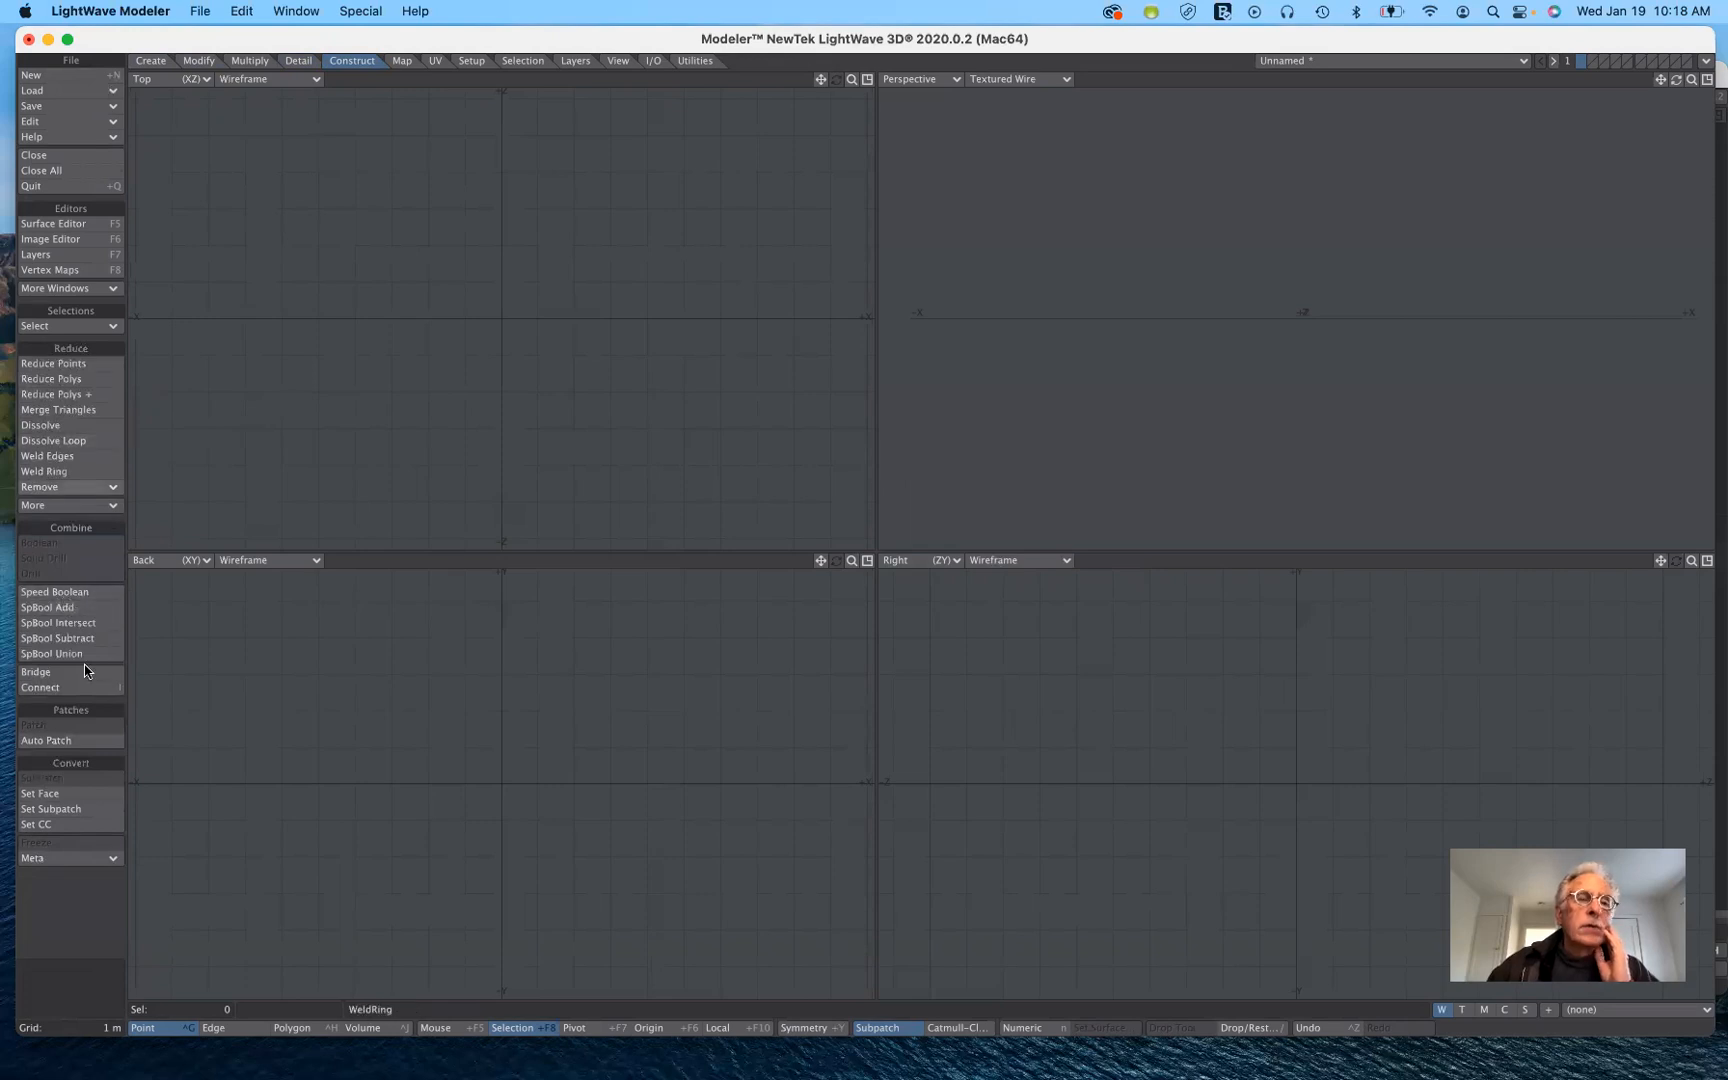
left_click(401, 61)
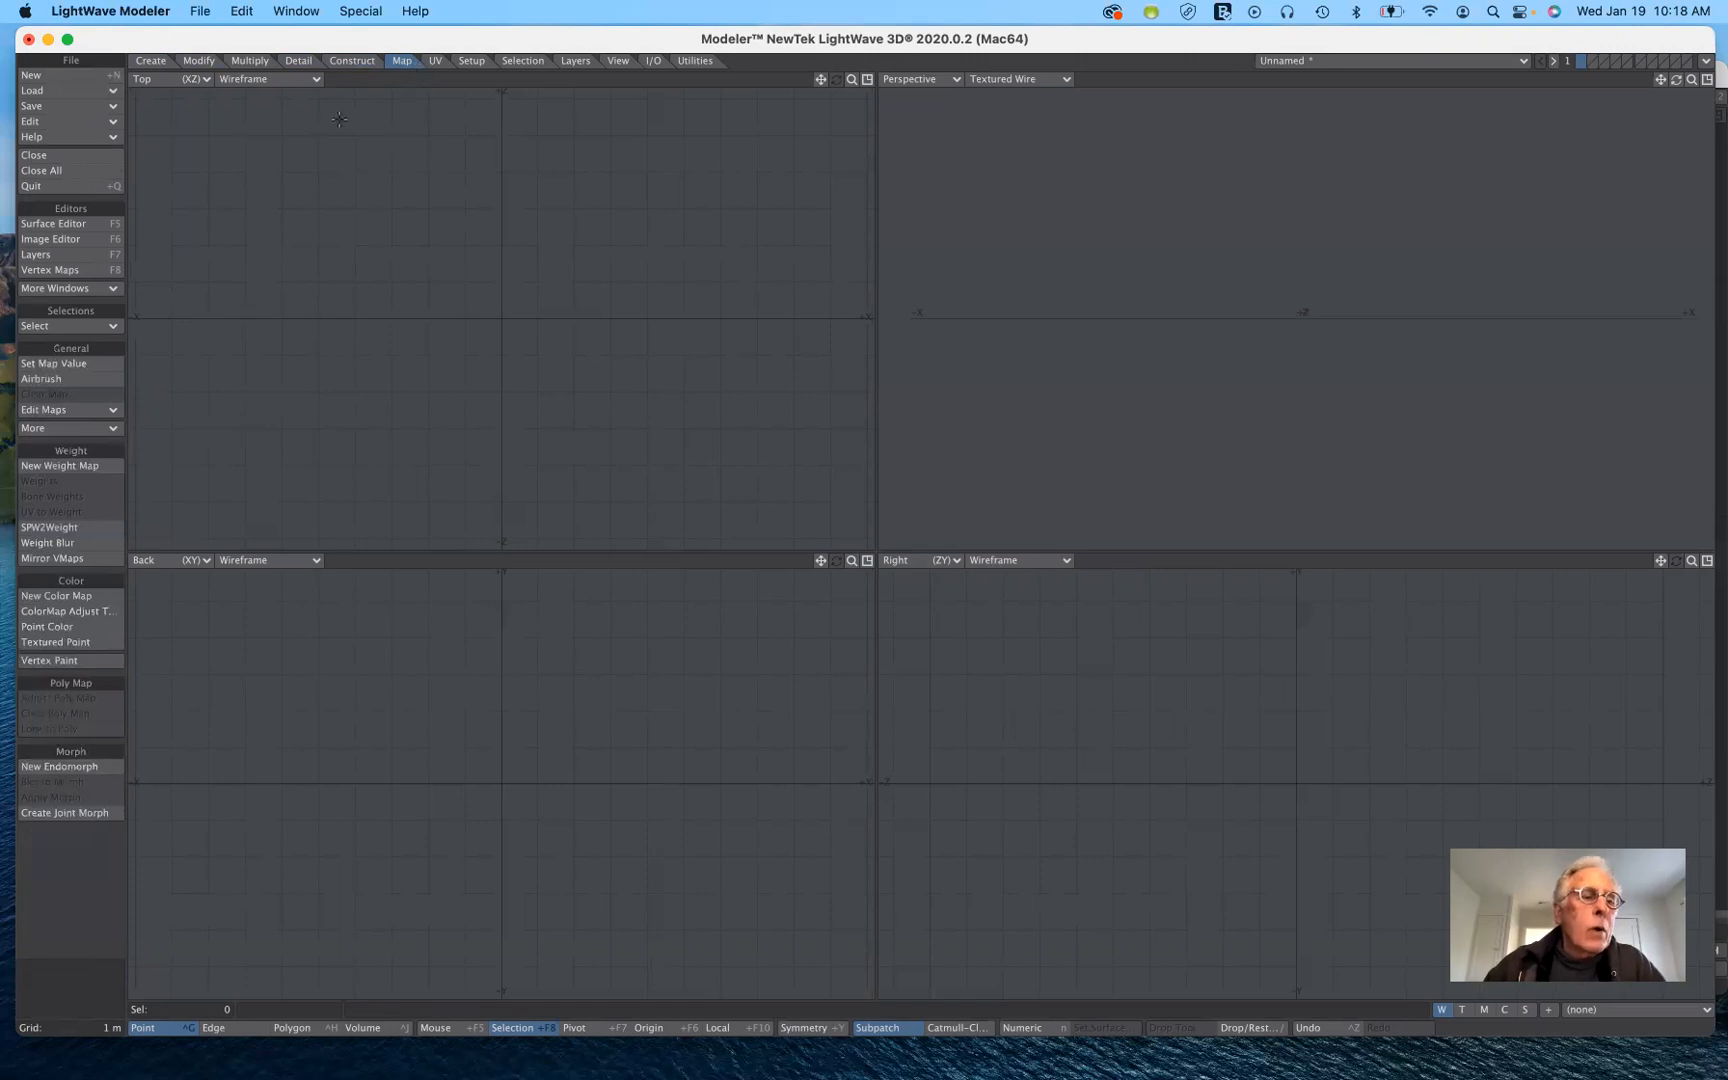
left_click(436, 61)
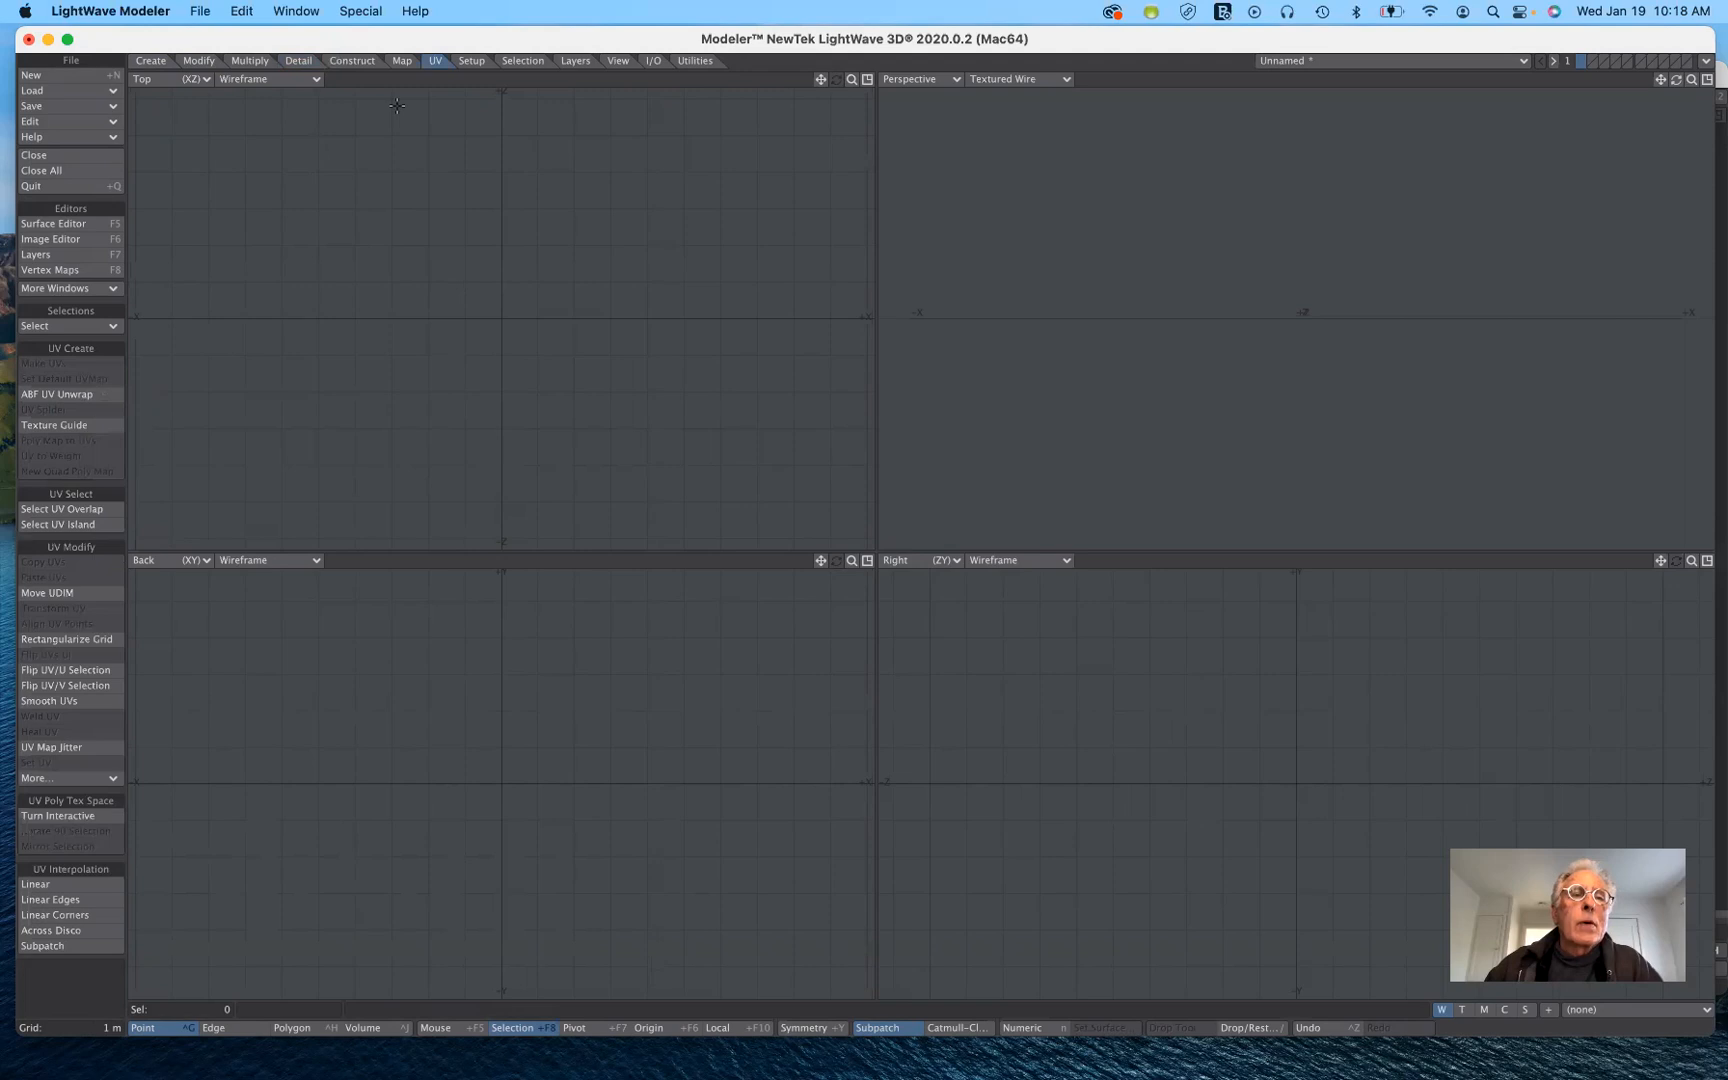
Step: Look through the Setup, Selection, Layers, View, I/O and Utilities tool sets
left_click(472, 61)
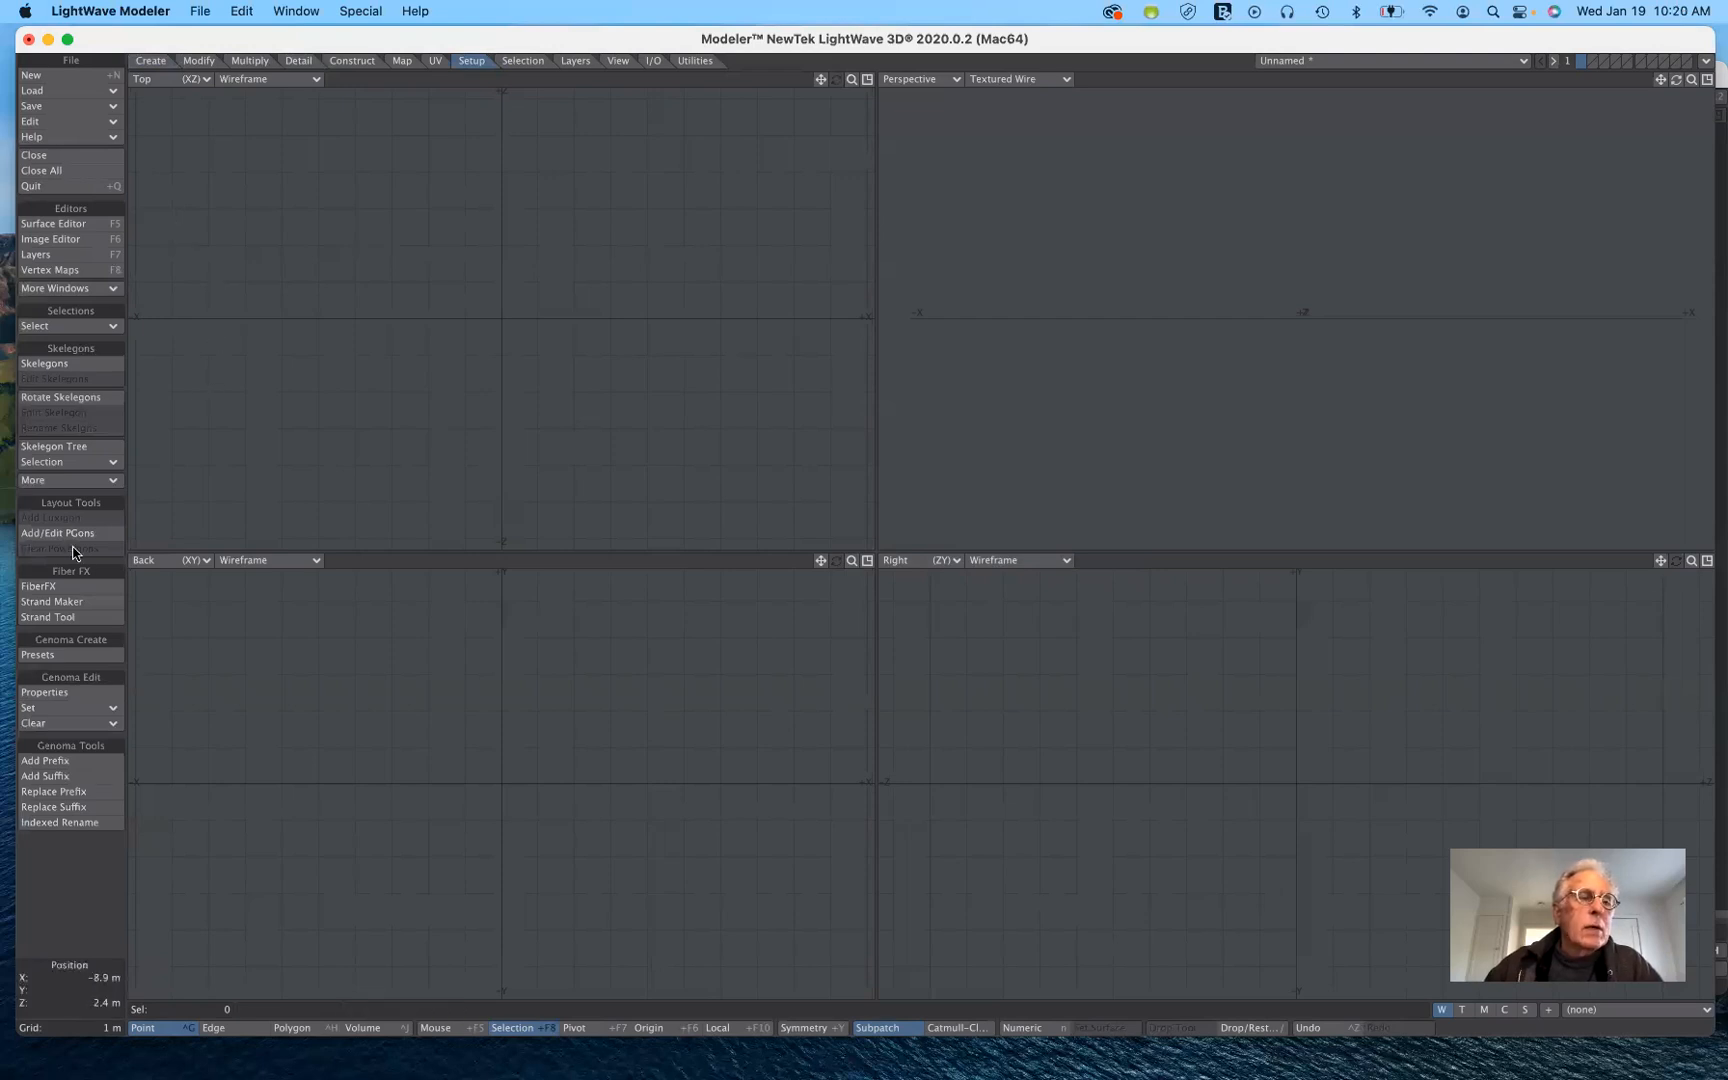
left_click(523, 61)
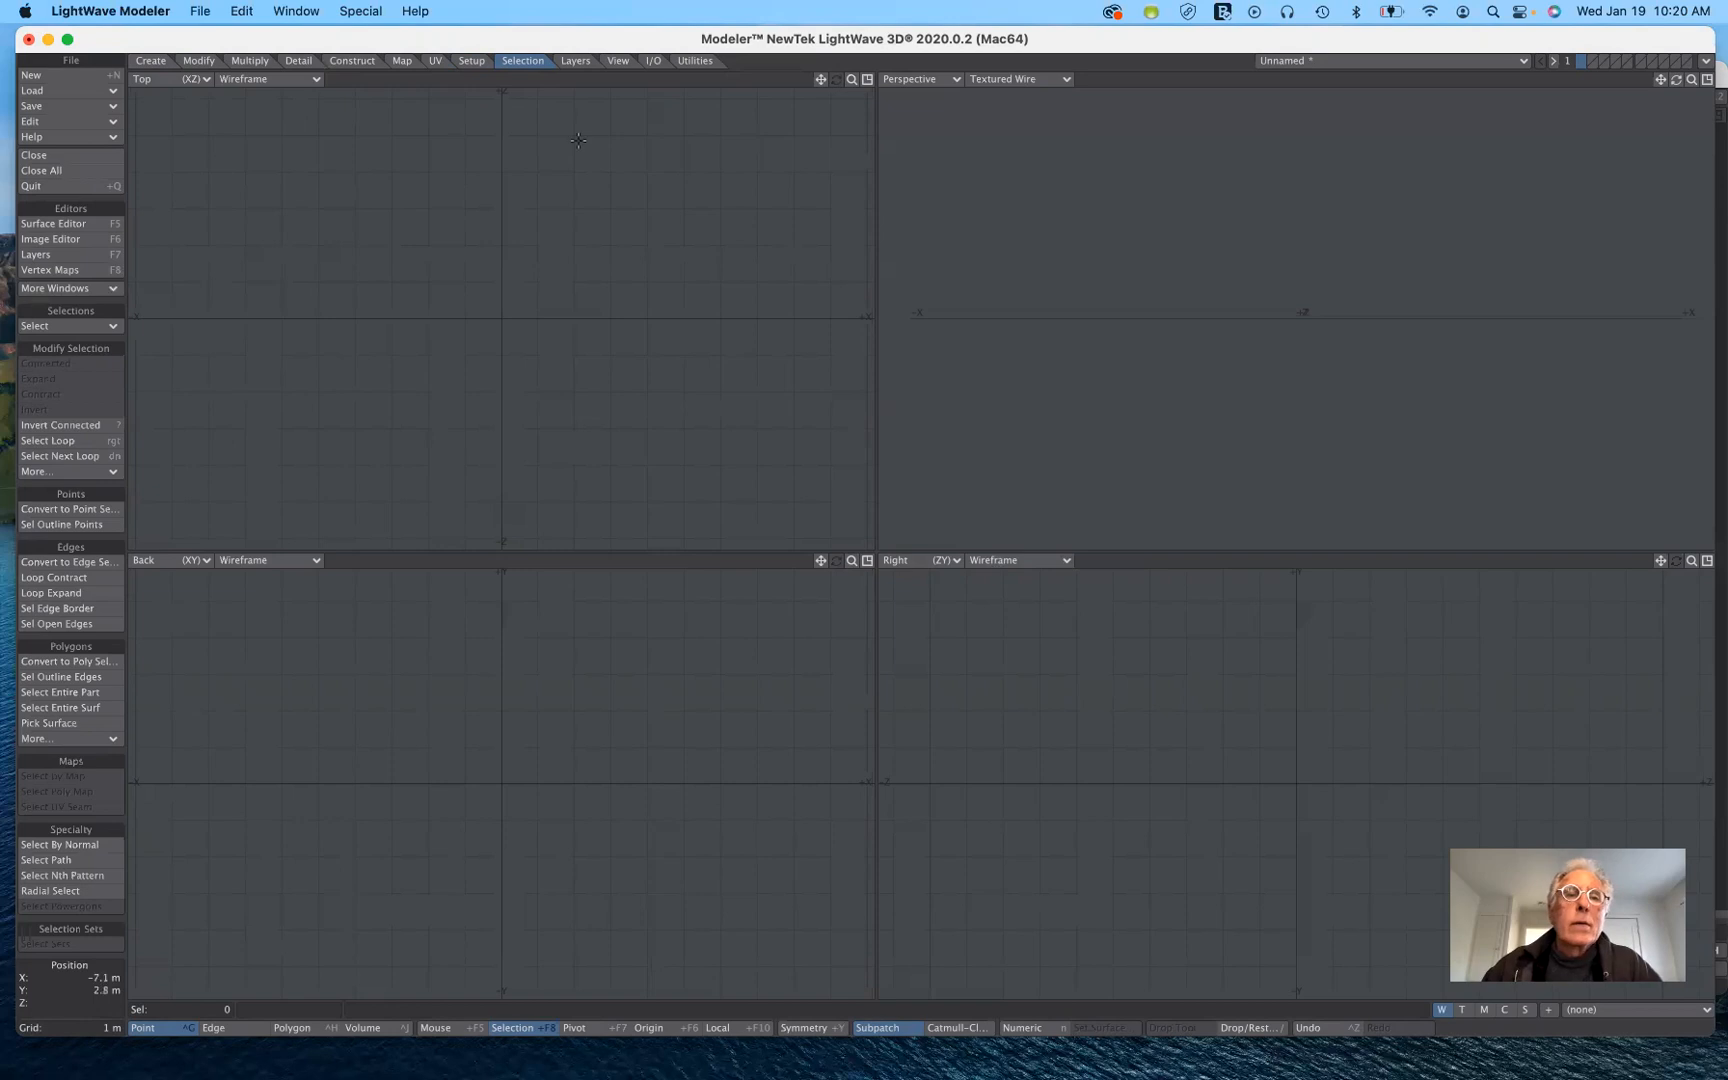
left_click(576, 61)
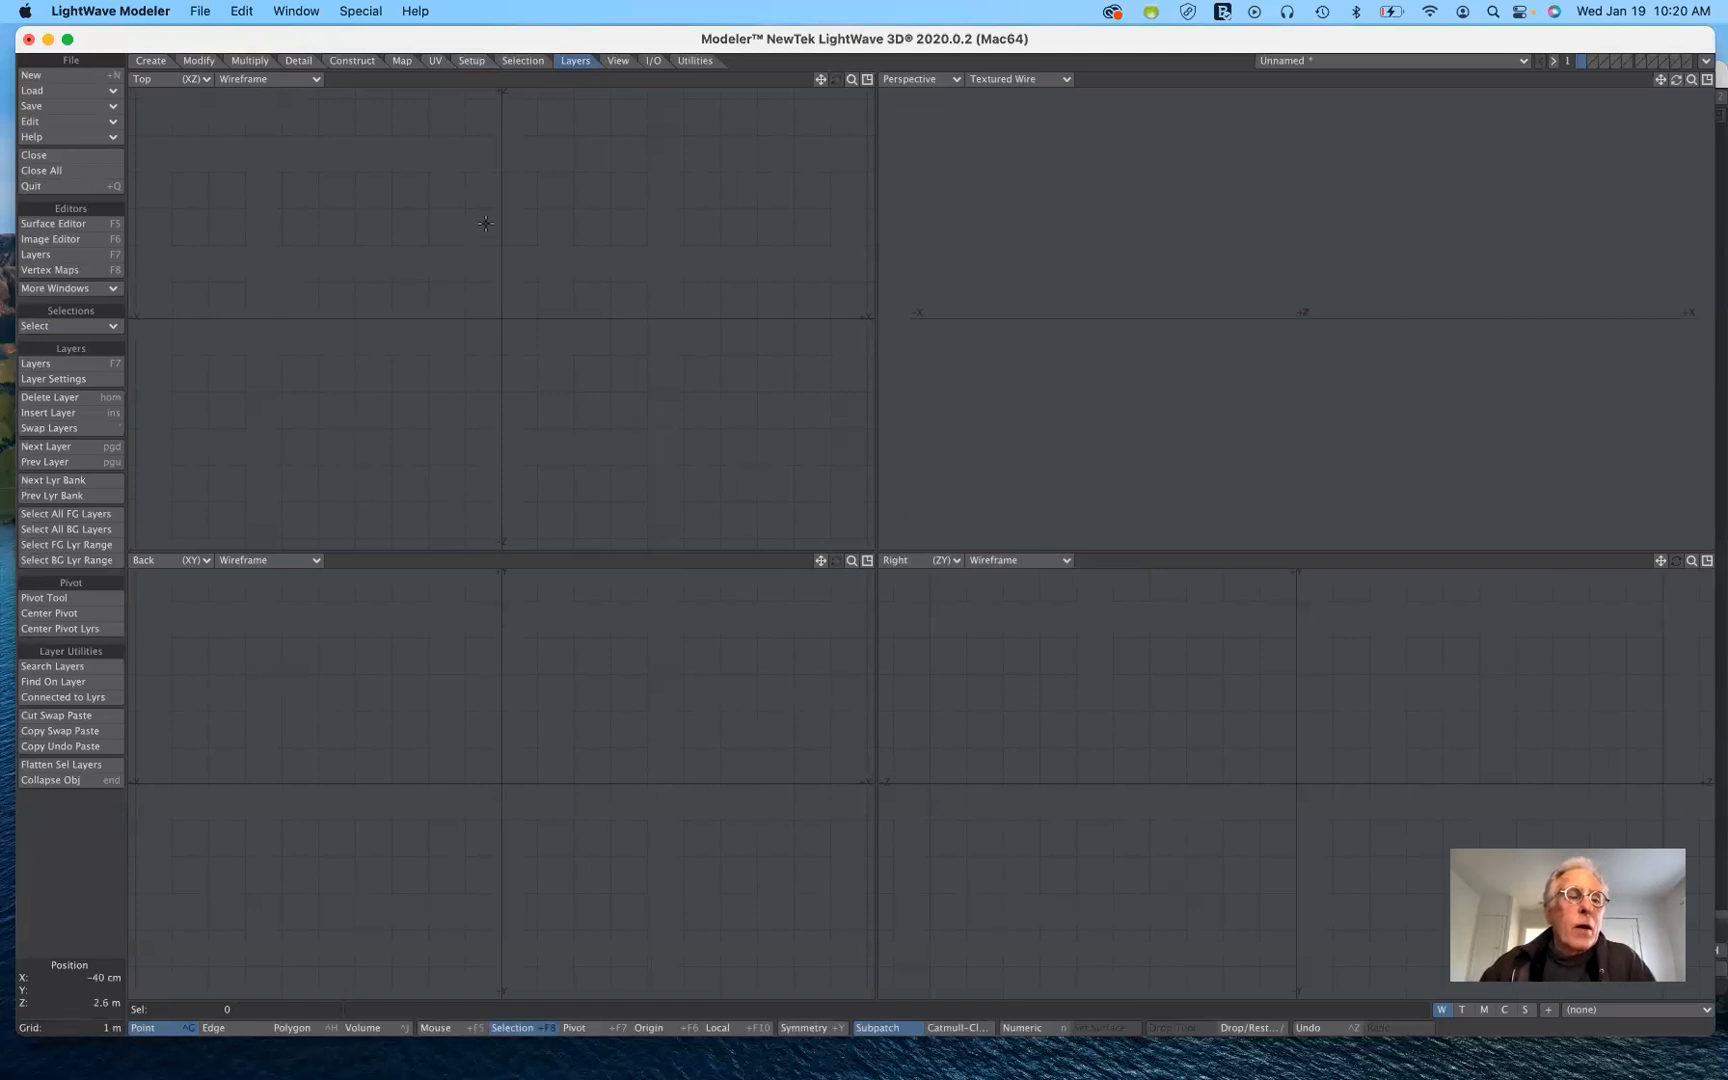
left_click(618, 61)
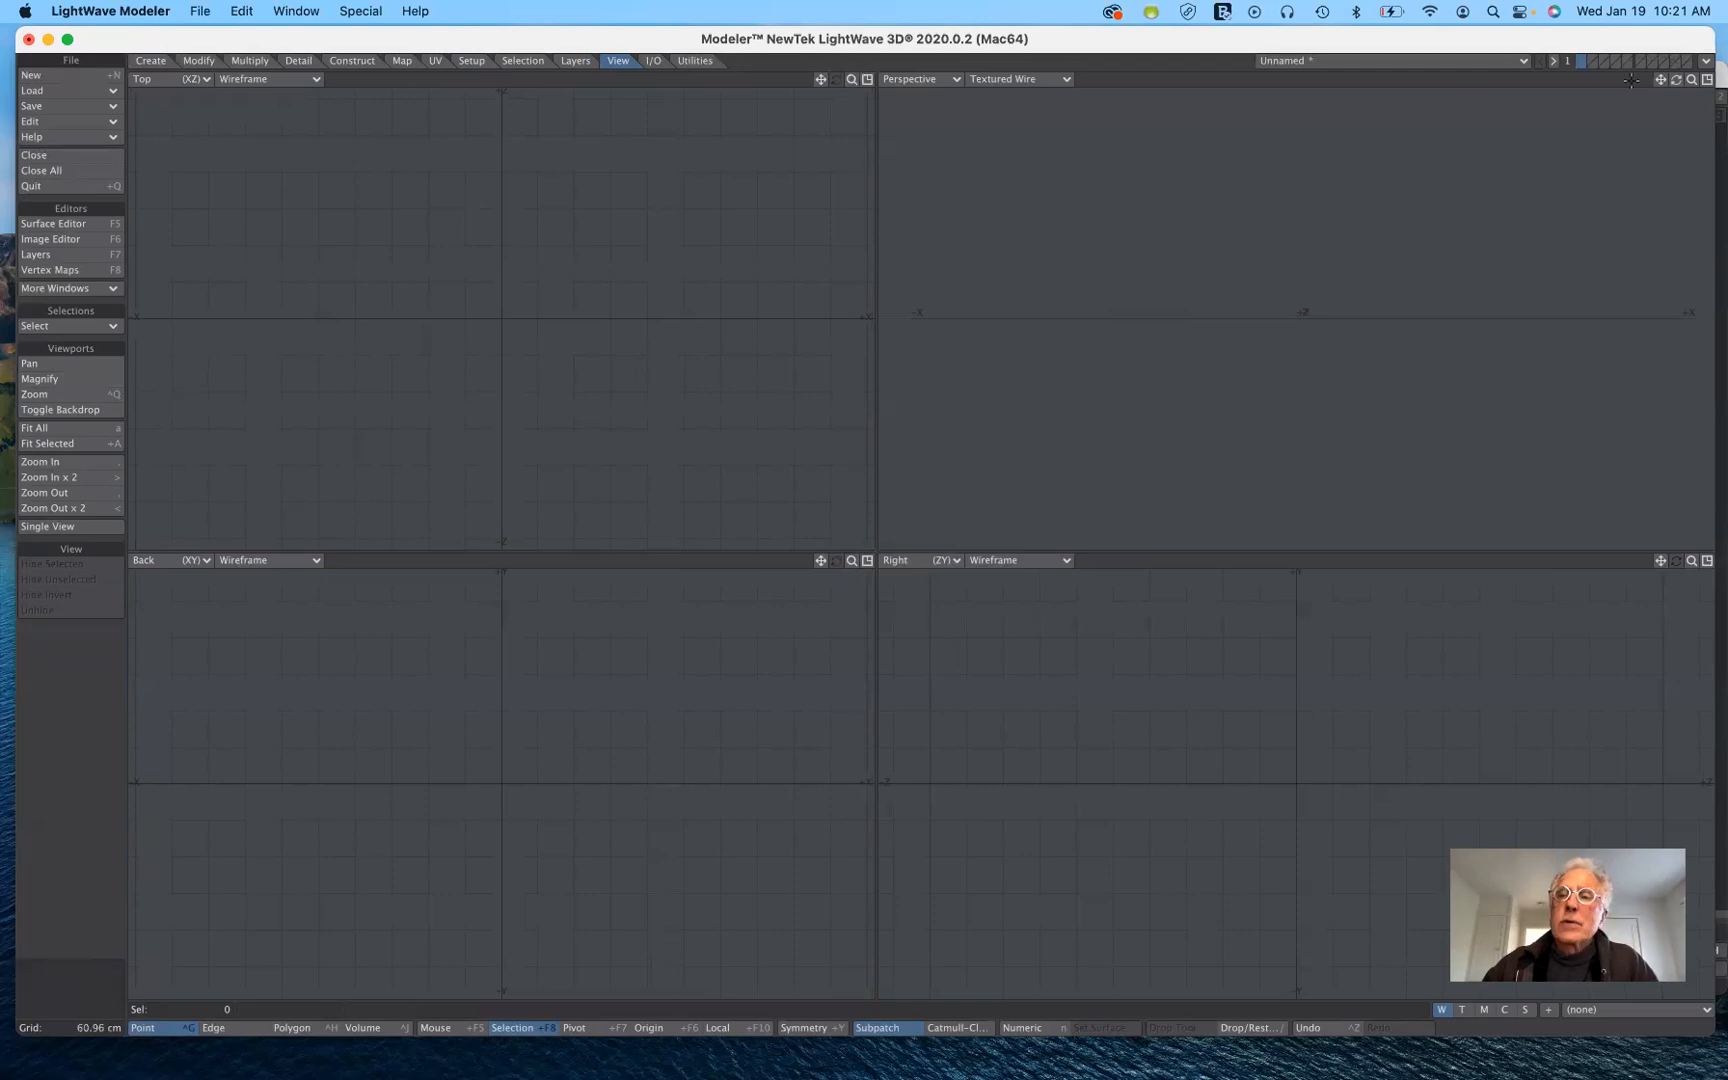
left_click(666, 61)
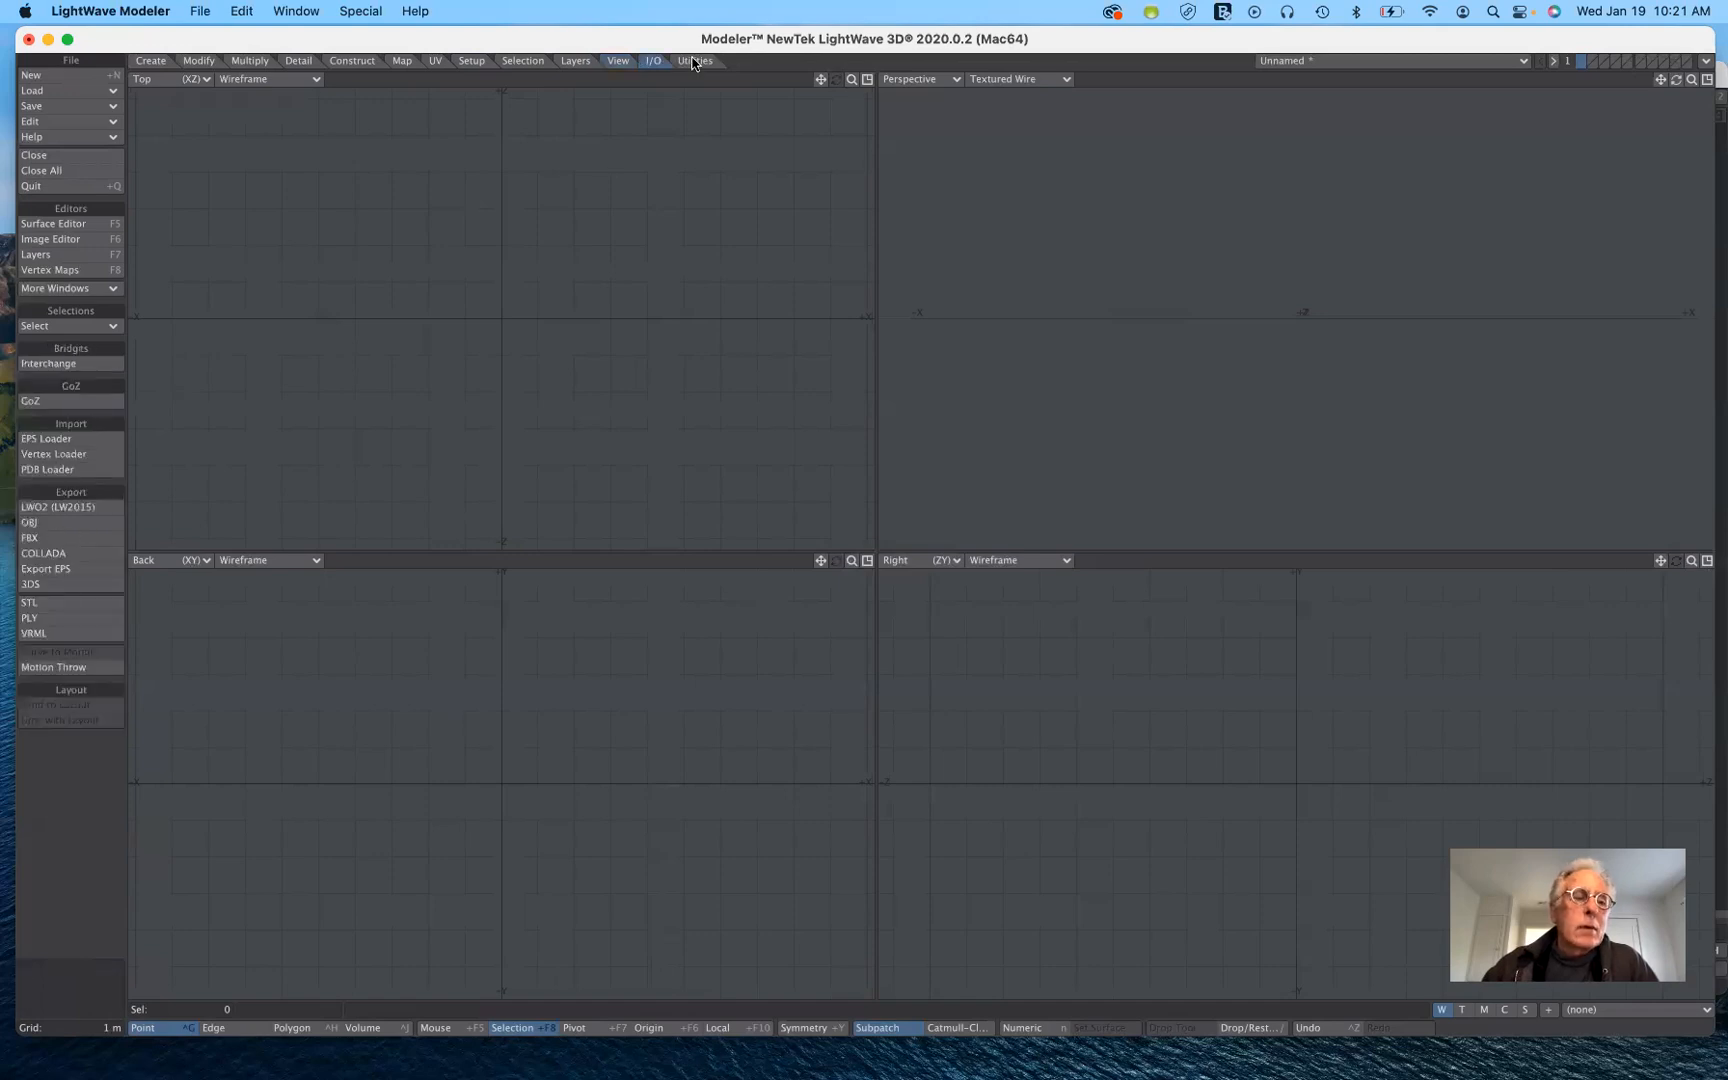
left_click(694, 61)
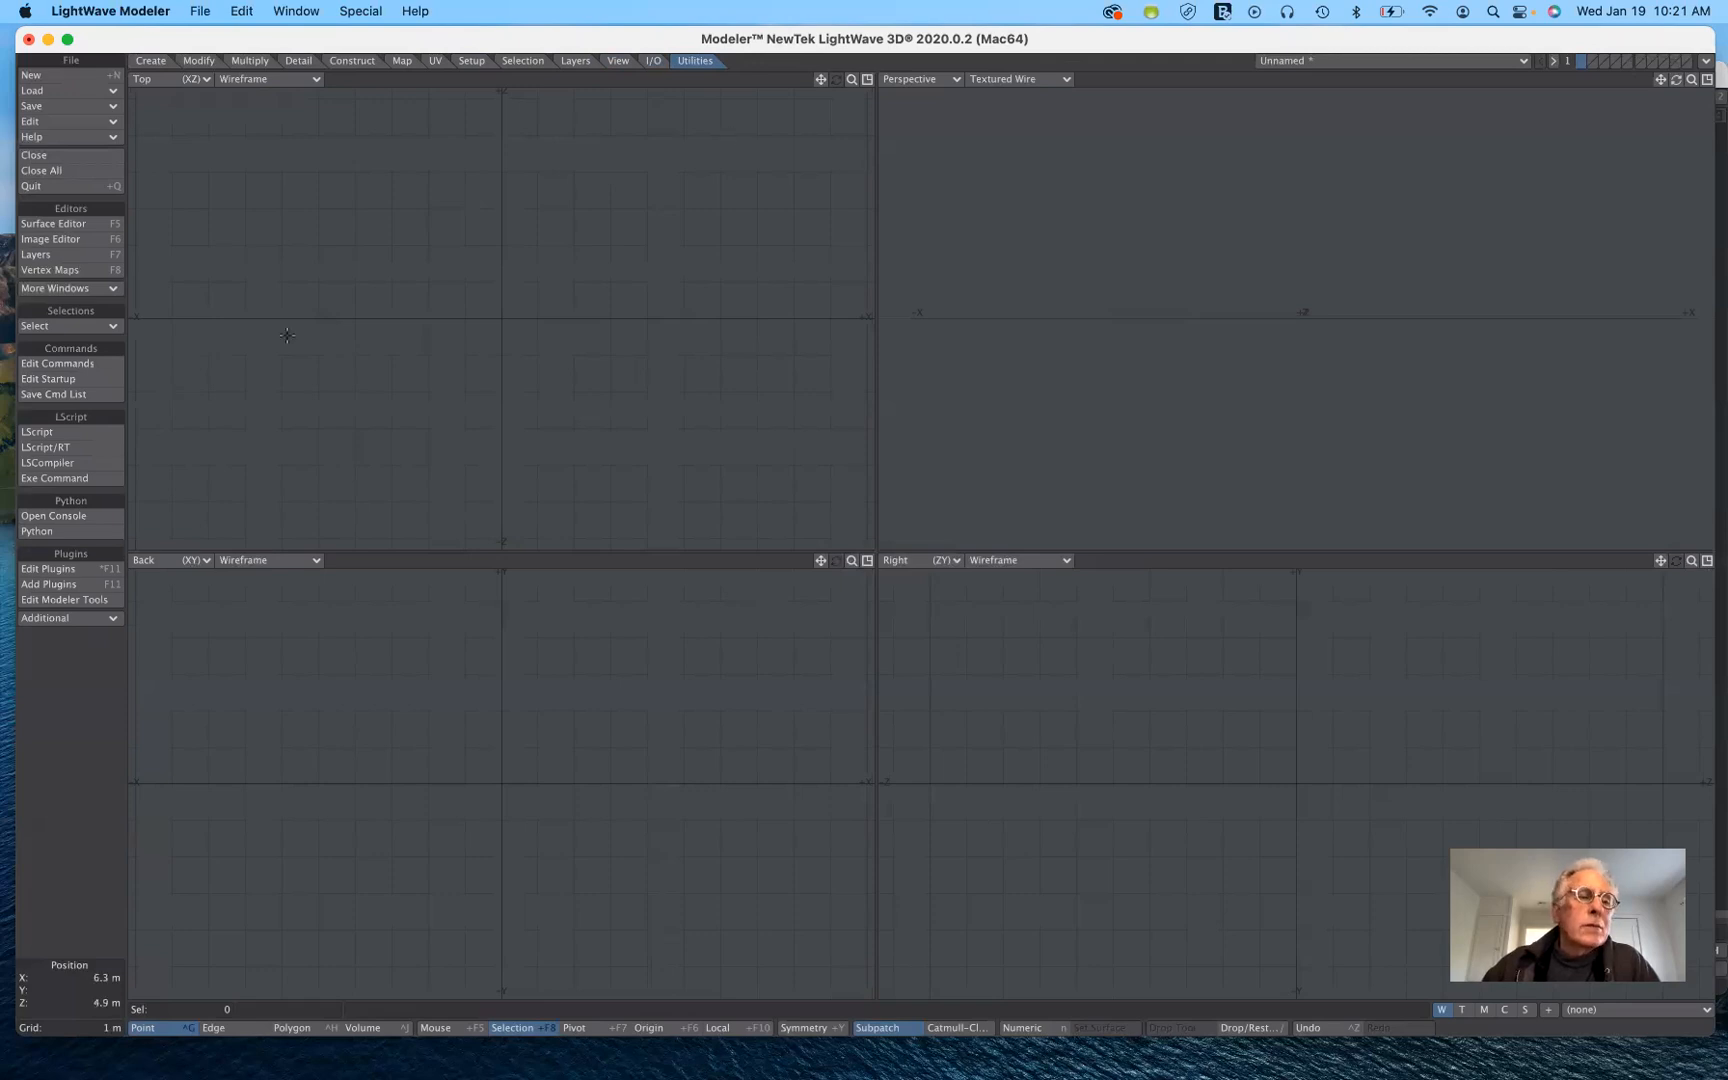
Step: View the Edit Startup Command settings and cancel without assigning an action
left_click(68, 381)
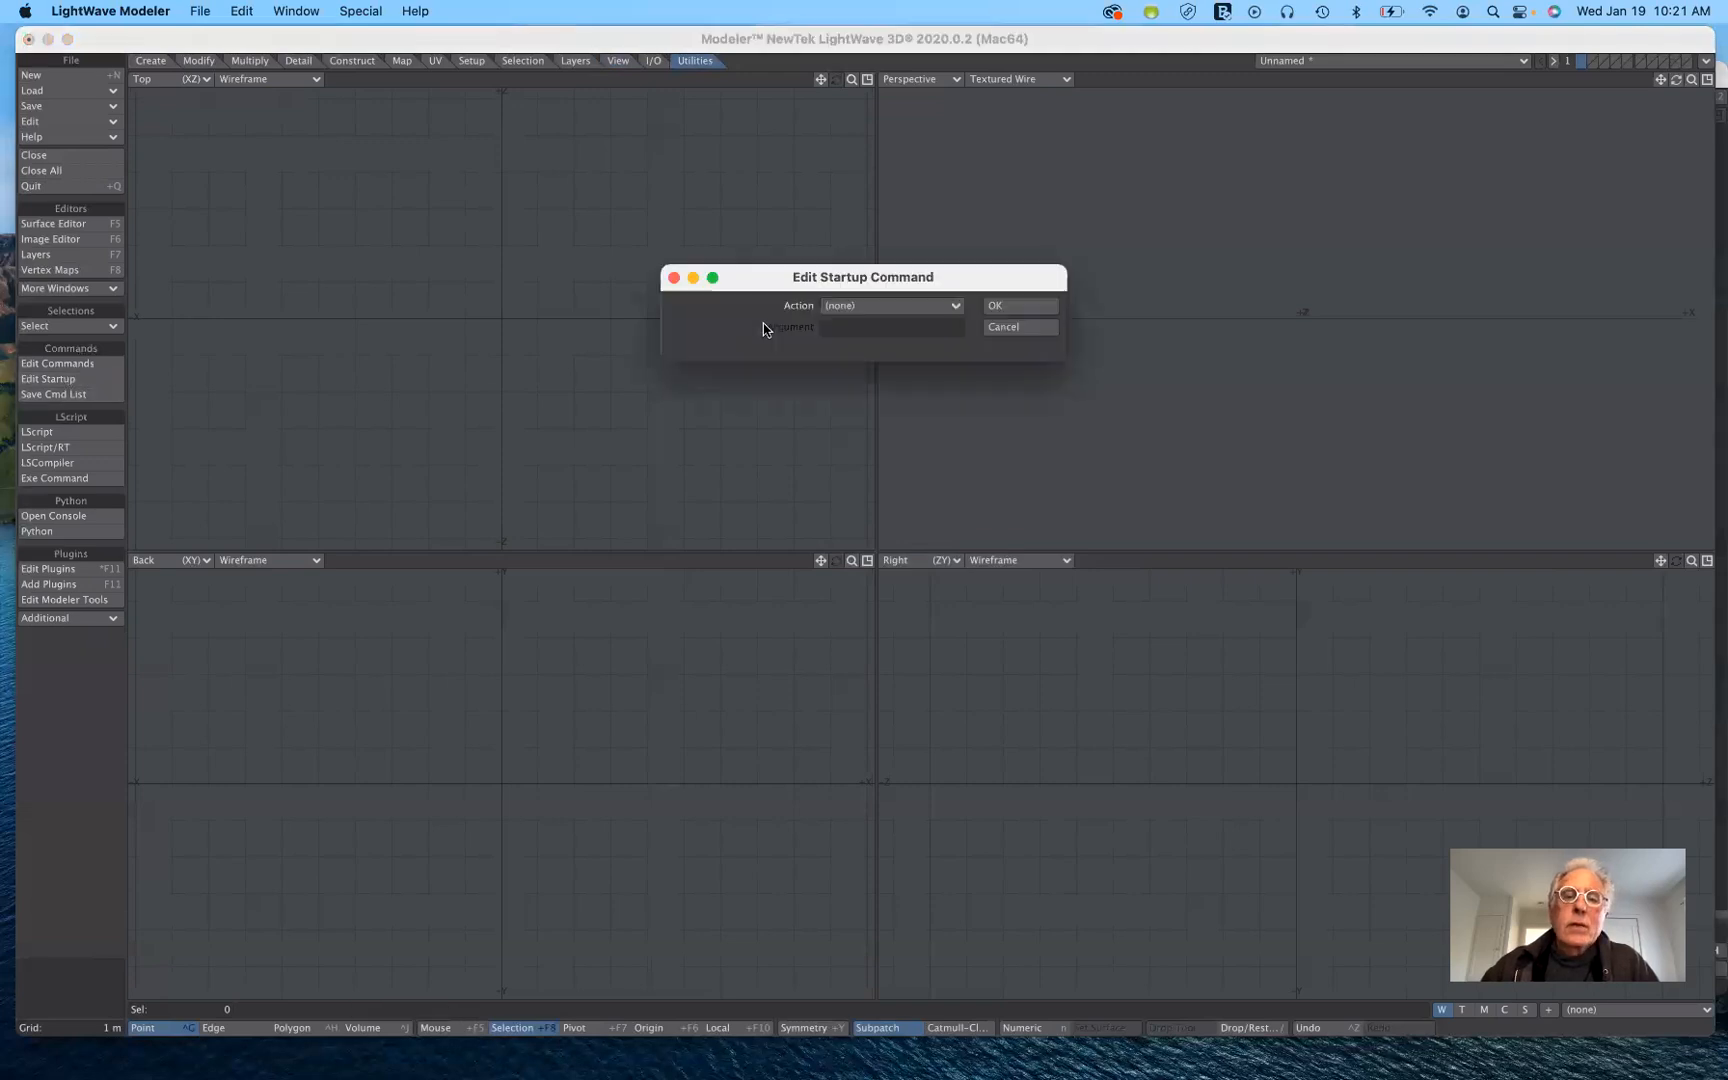
left_click(996, 337)
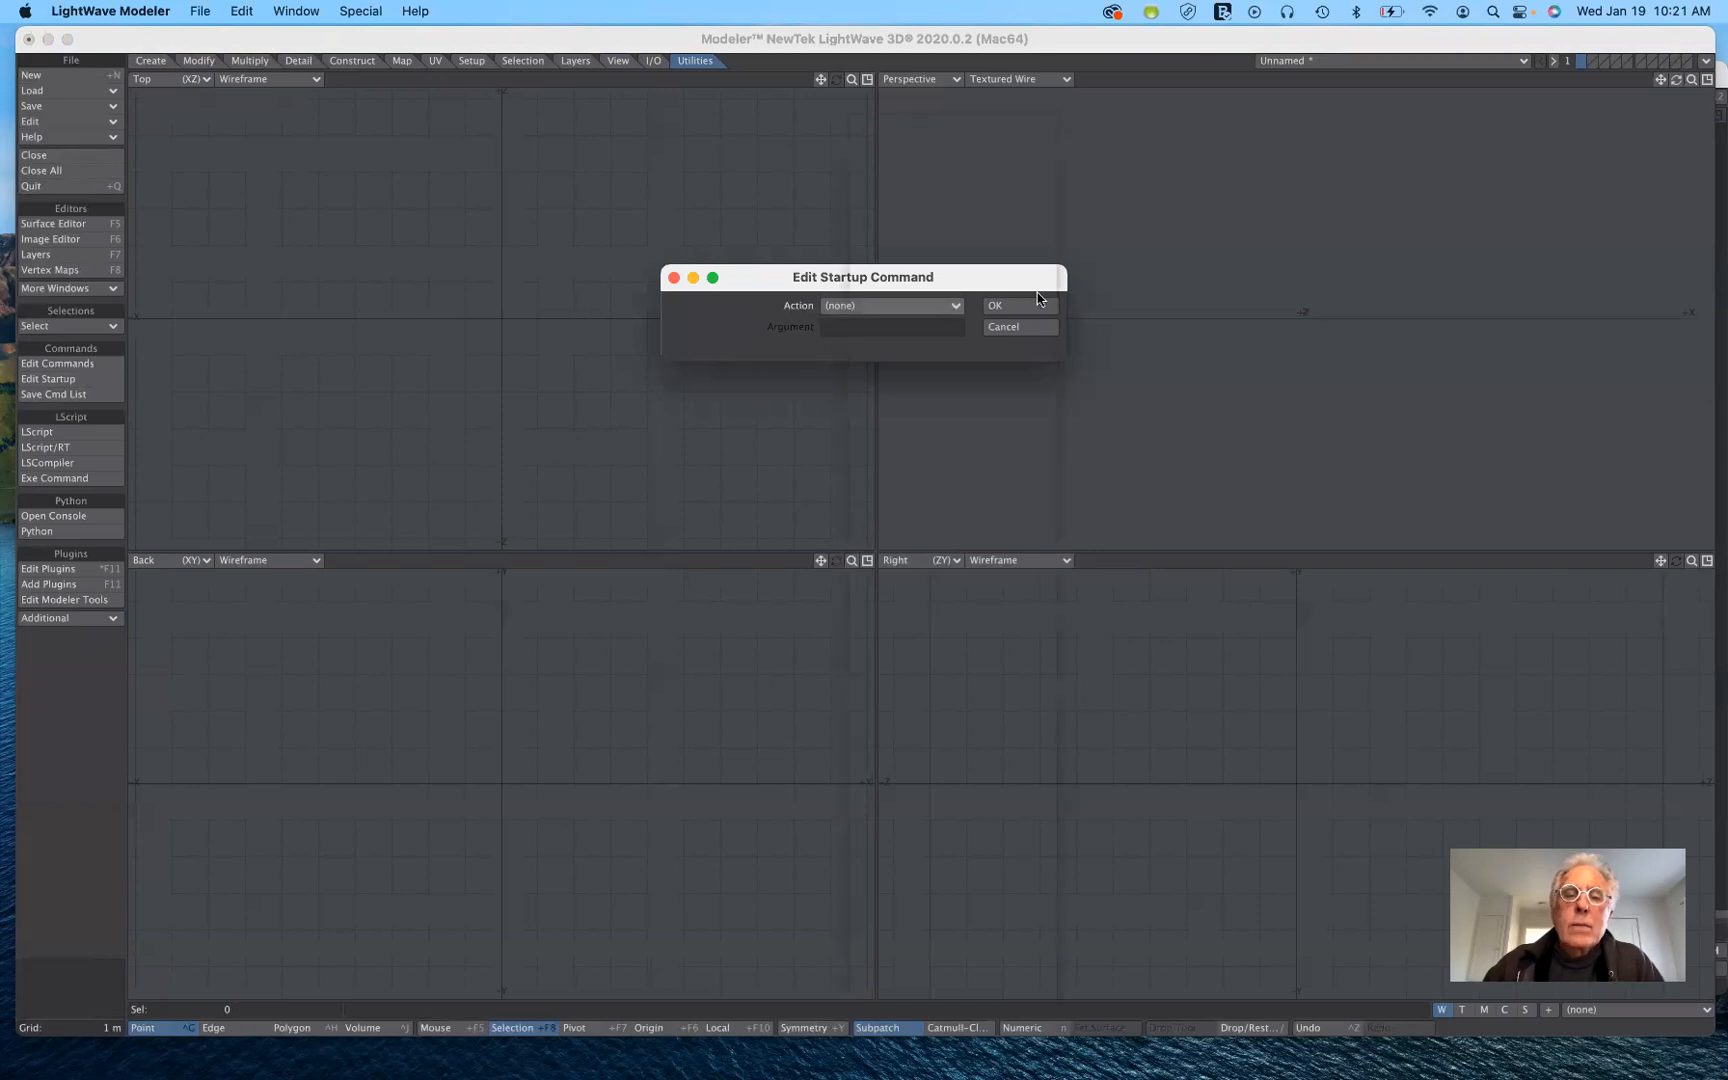
left_click(1015, 327)
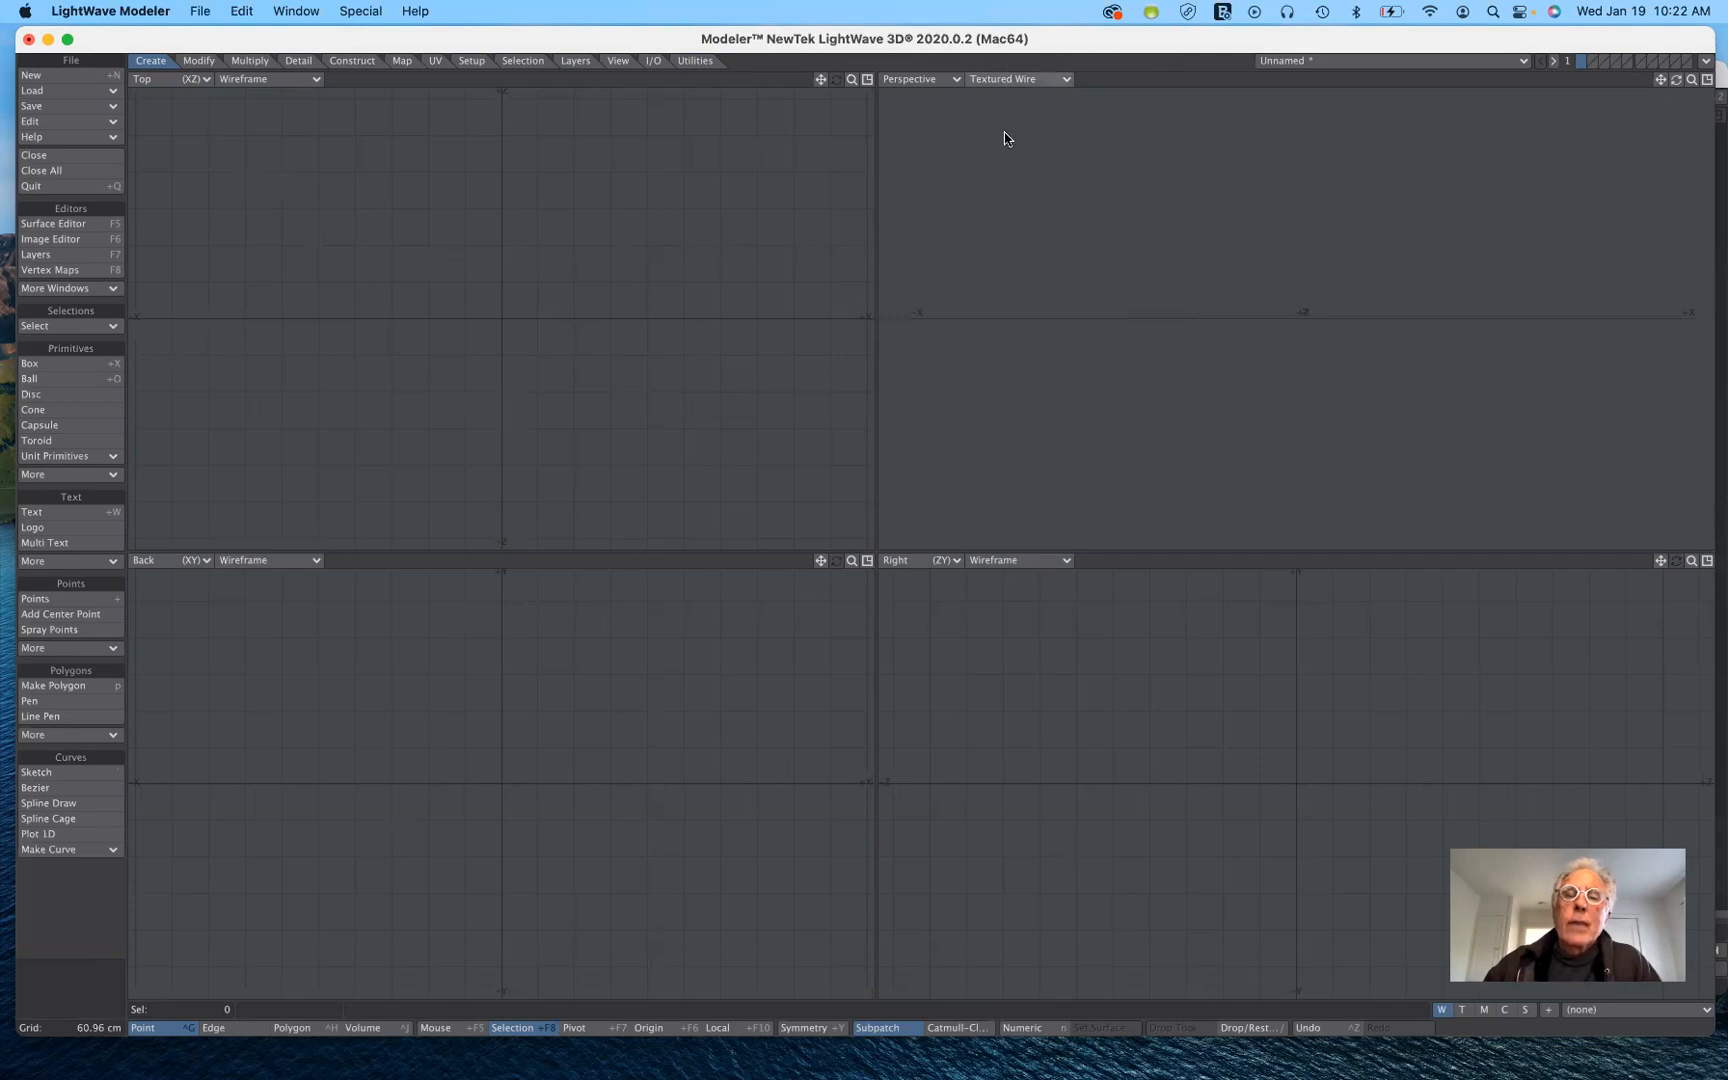
Step: Set the Perspective viewport's rendering style to Texture and activate the Box tool
left_click(1015, 79)
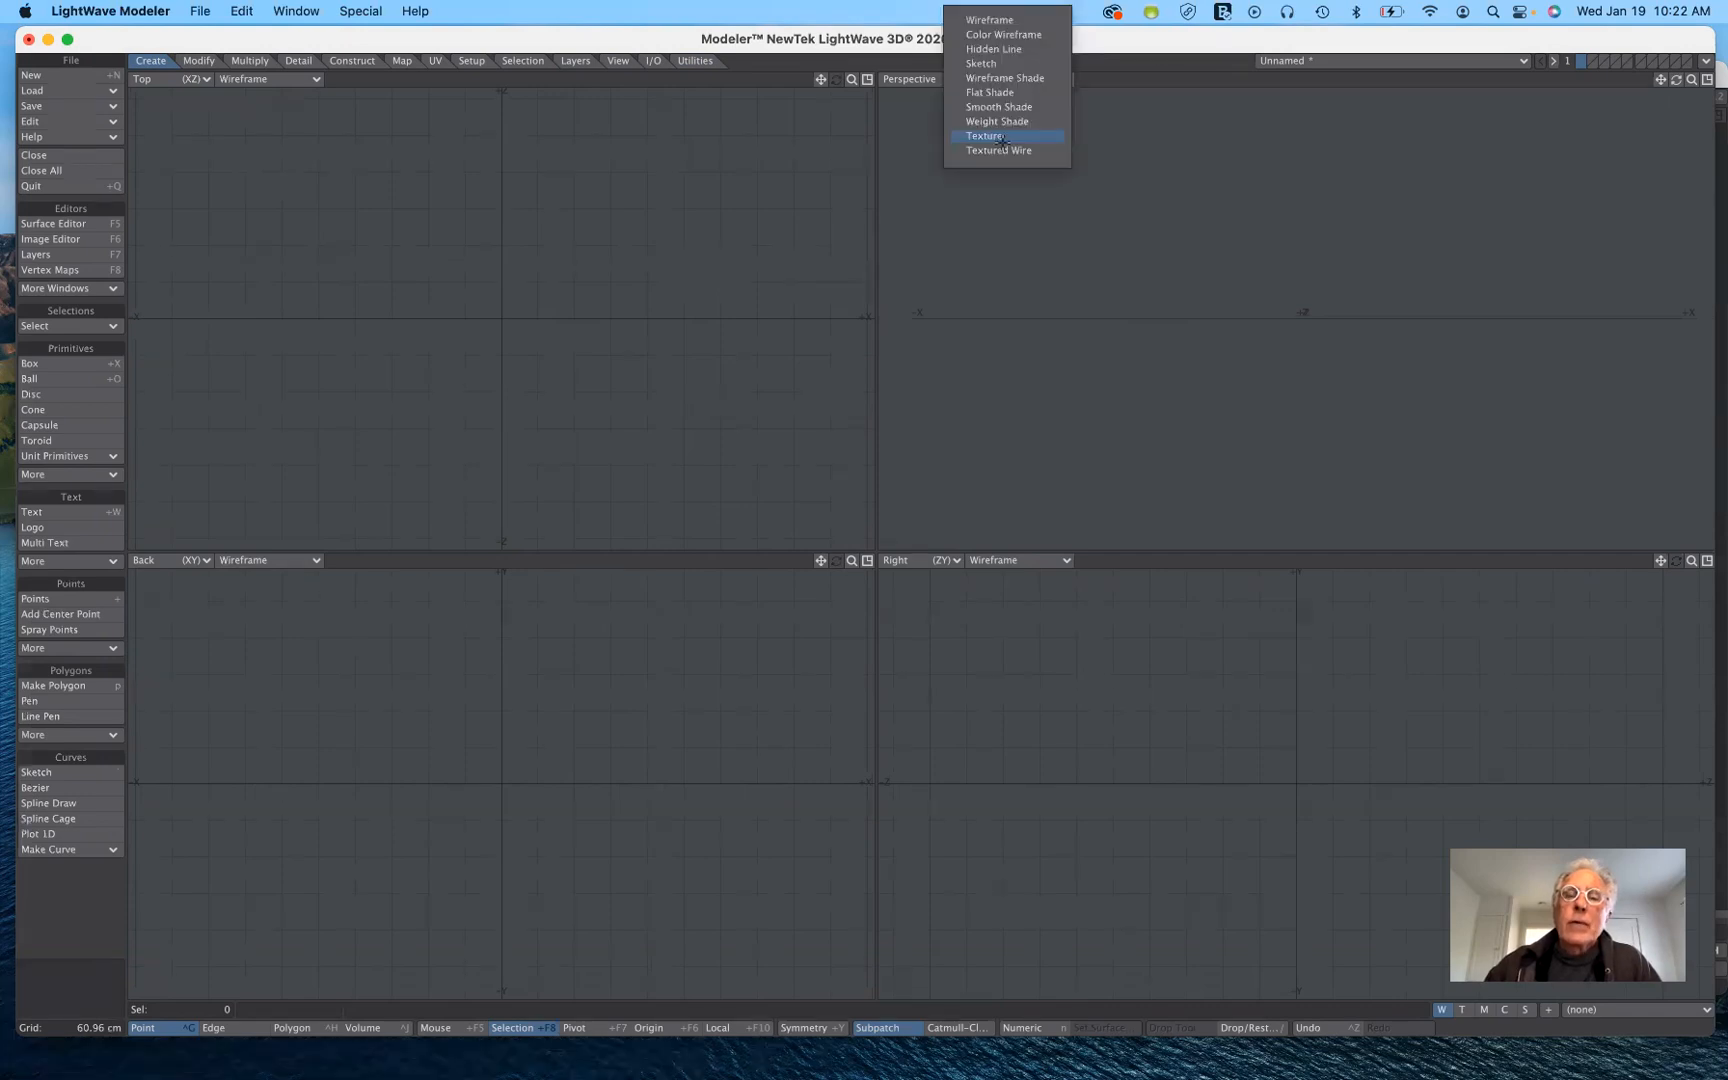
left_click(1001, 150)
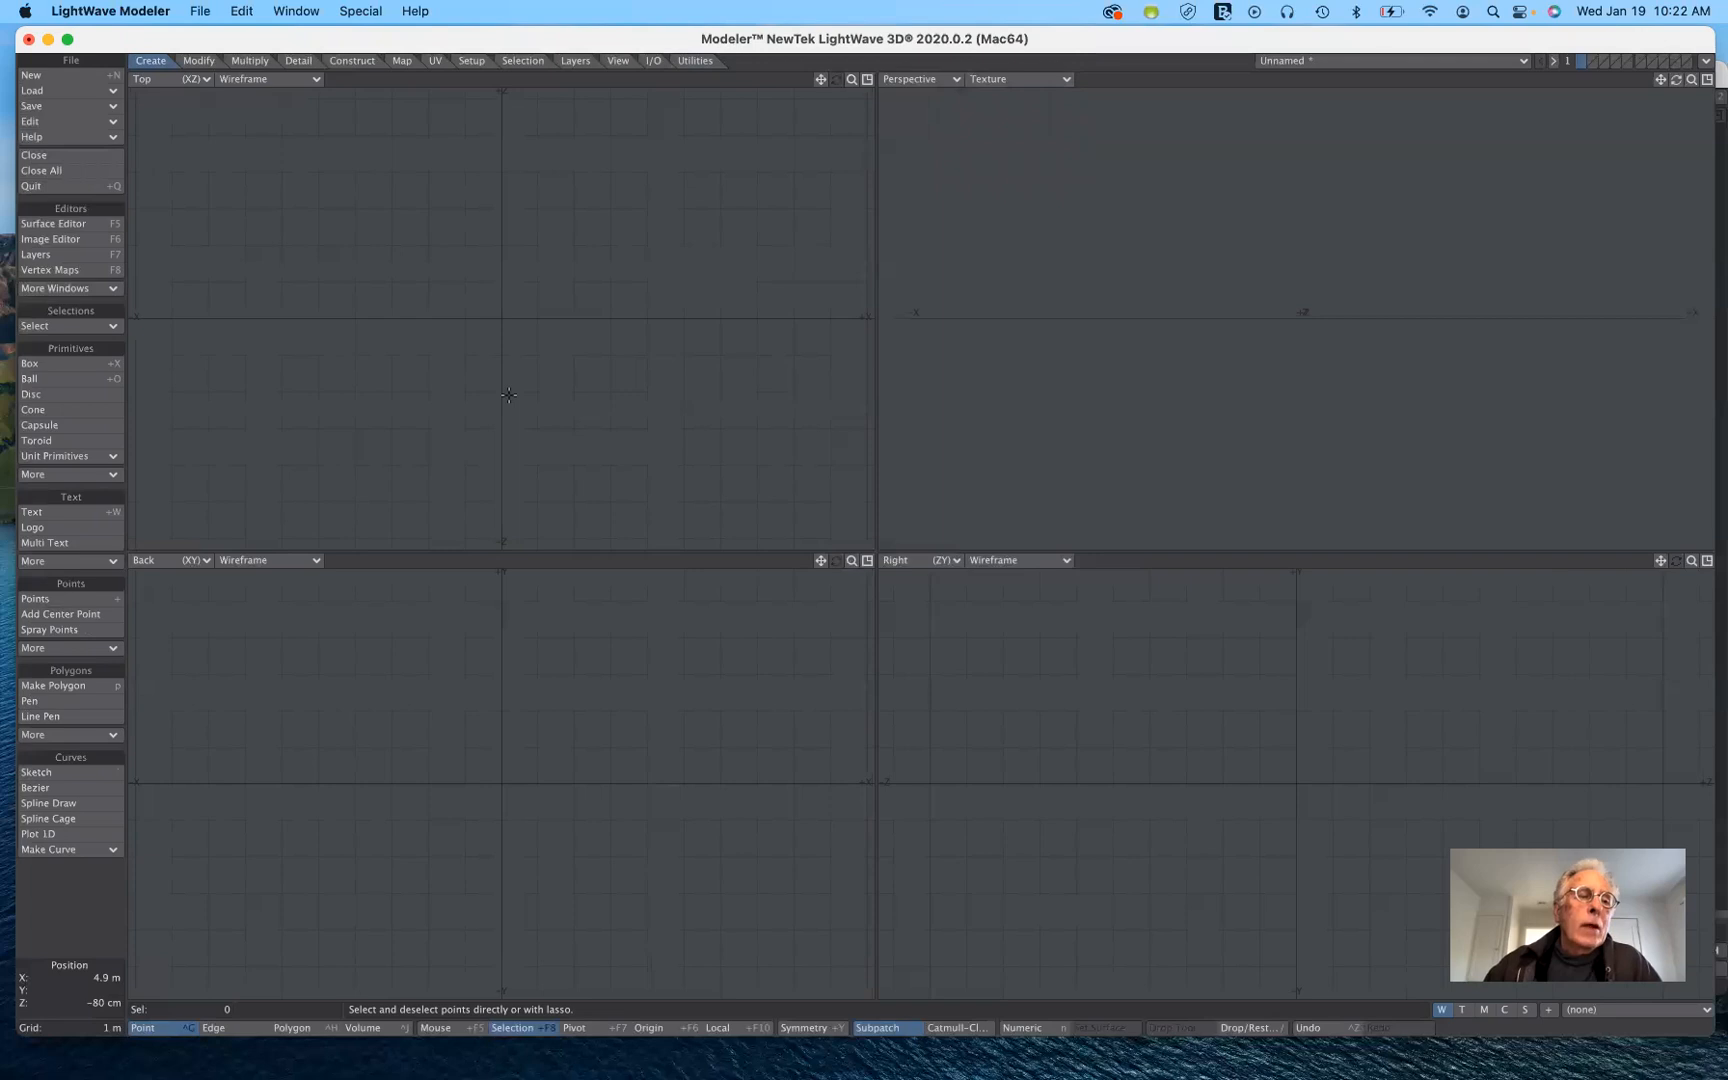
left_click(29, 366)
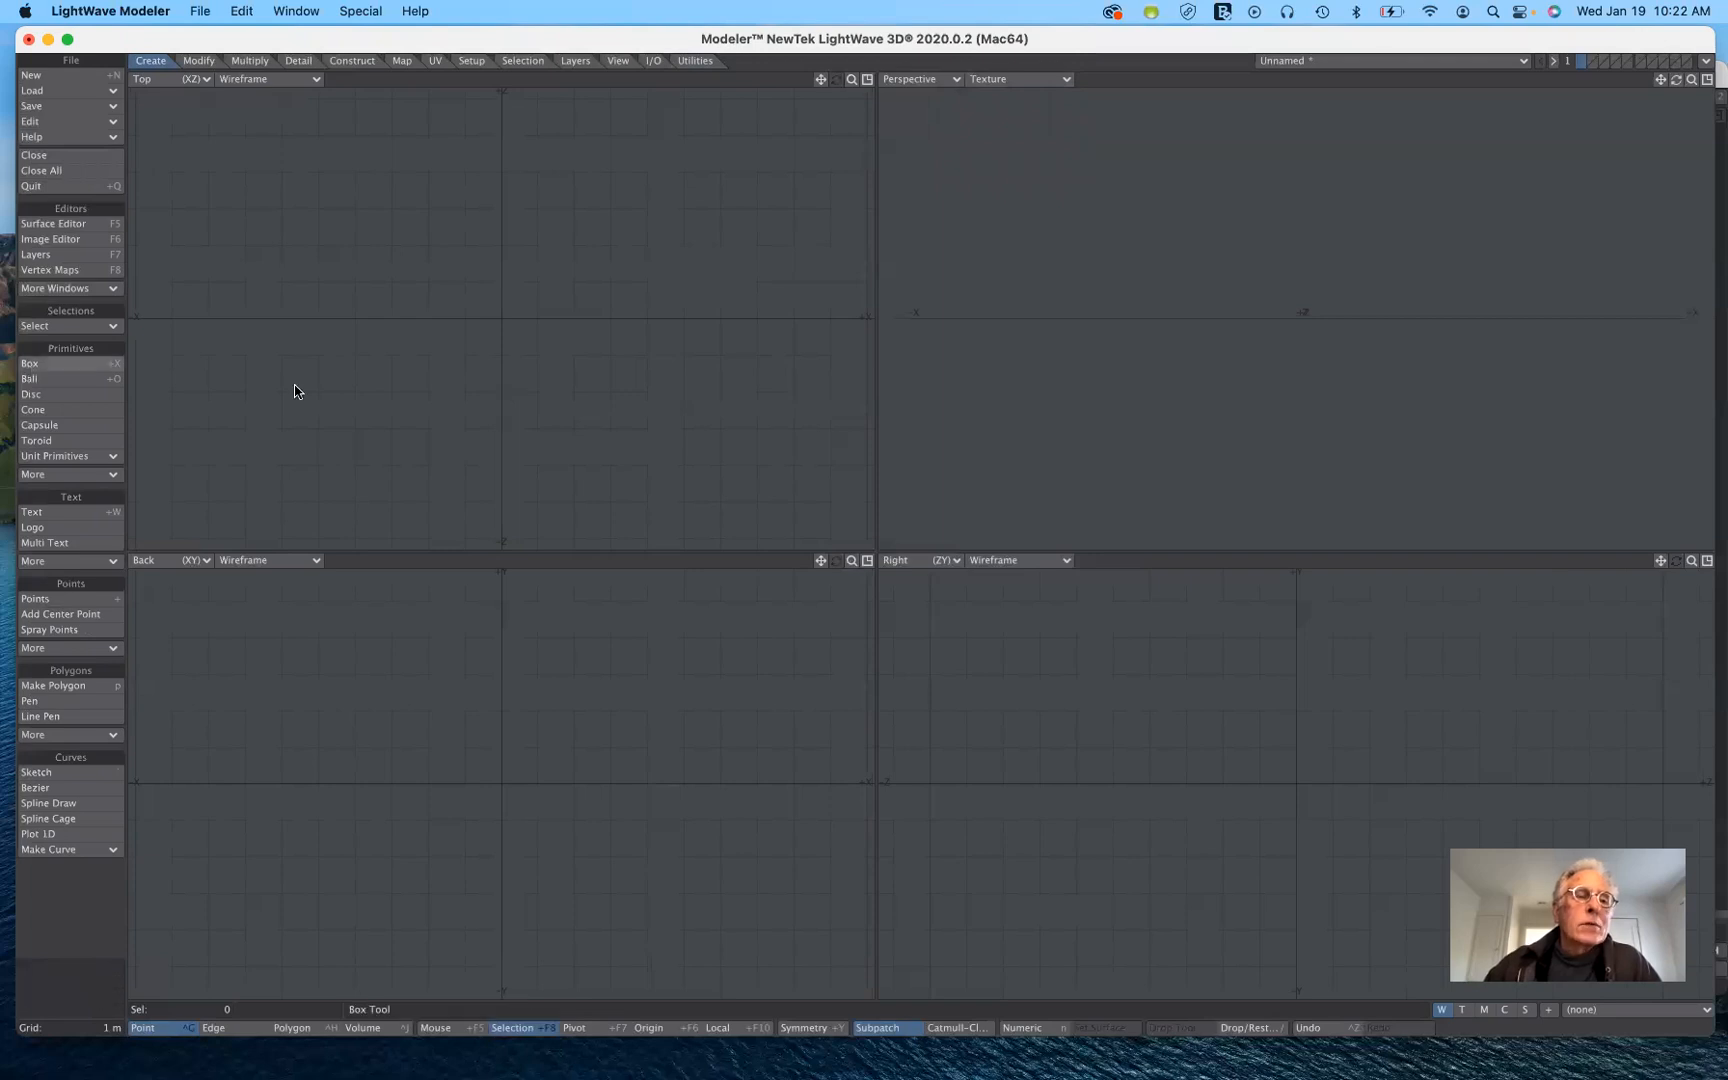
left_click(60, 366)
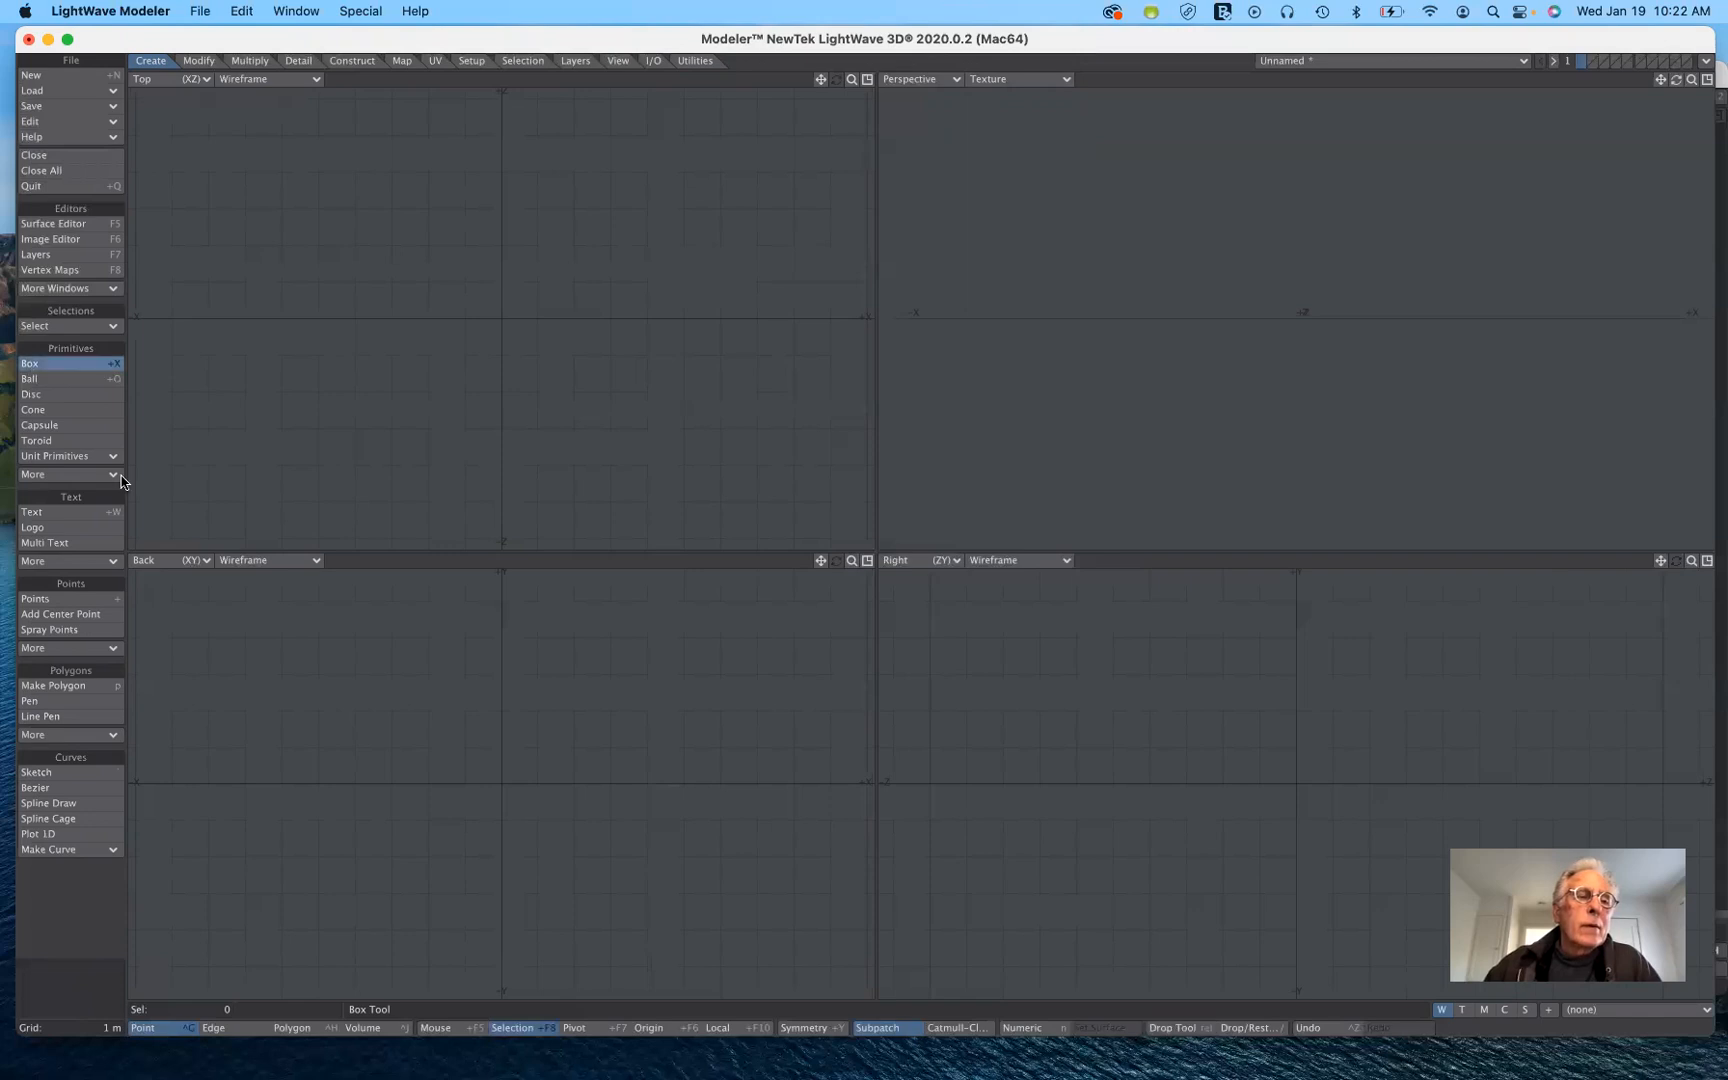
left_click(112, 365)
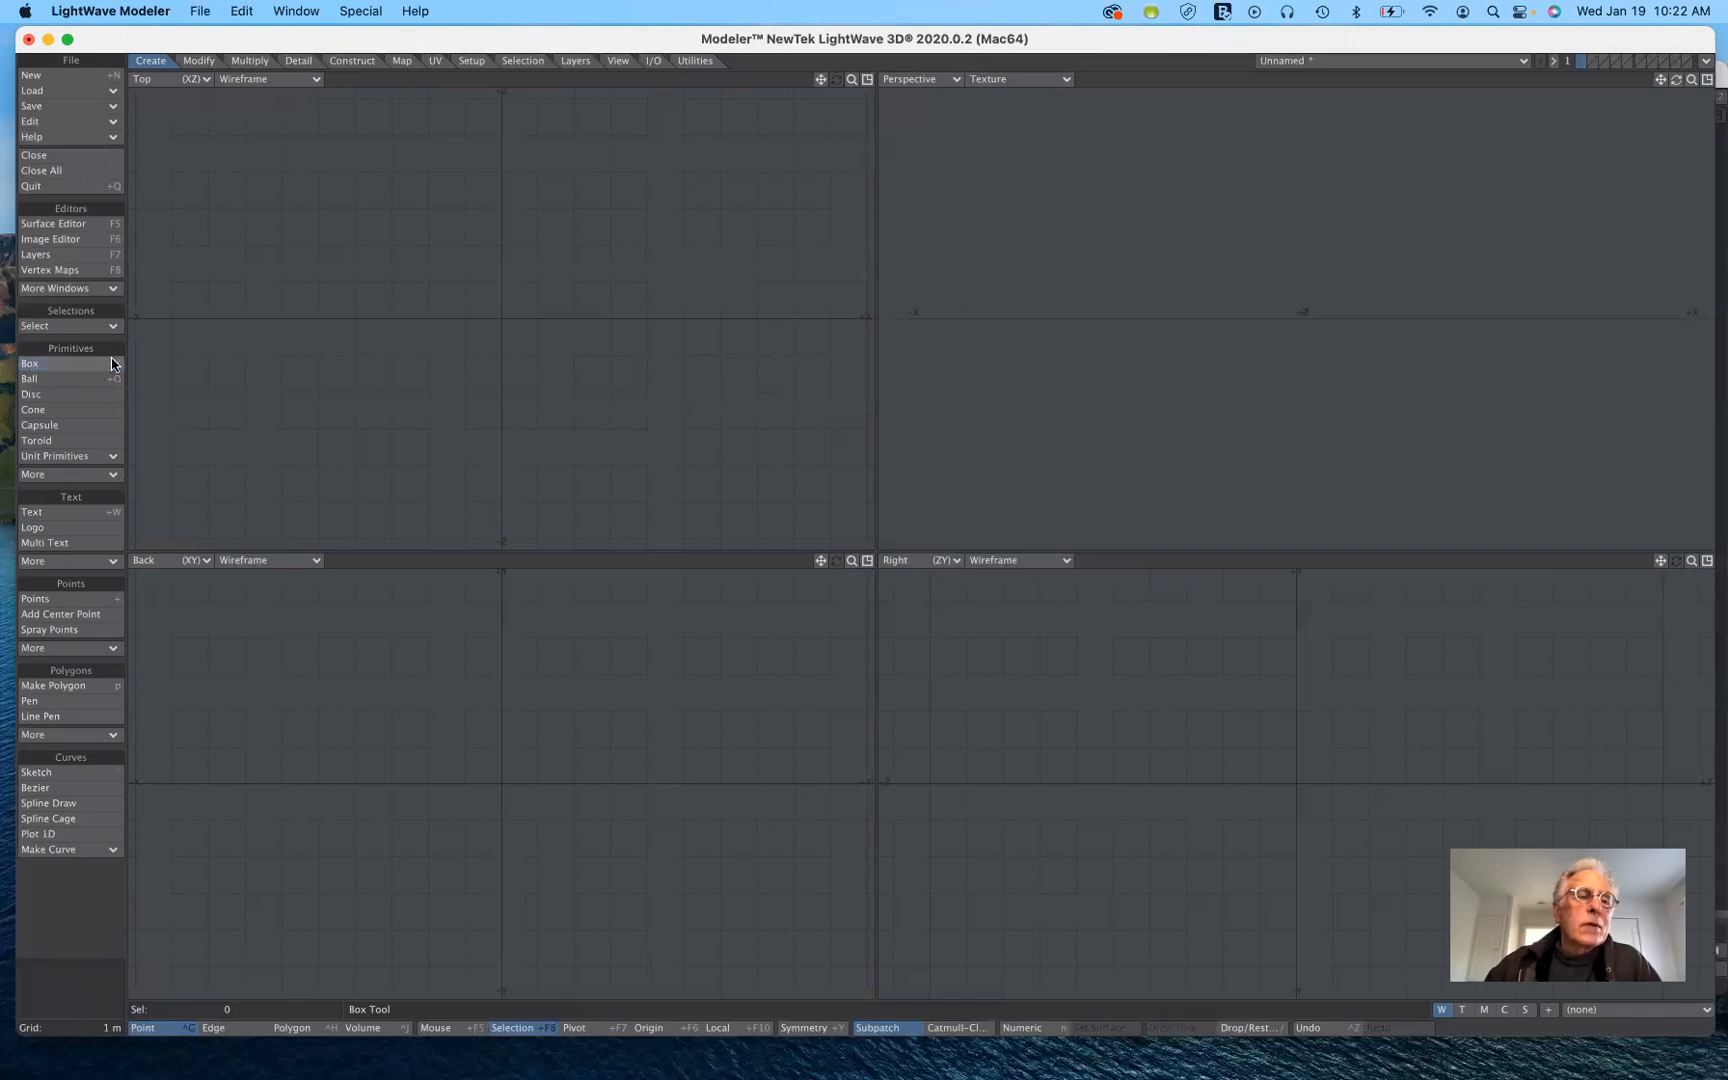
left_click(60, 365)
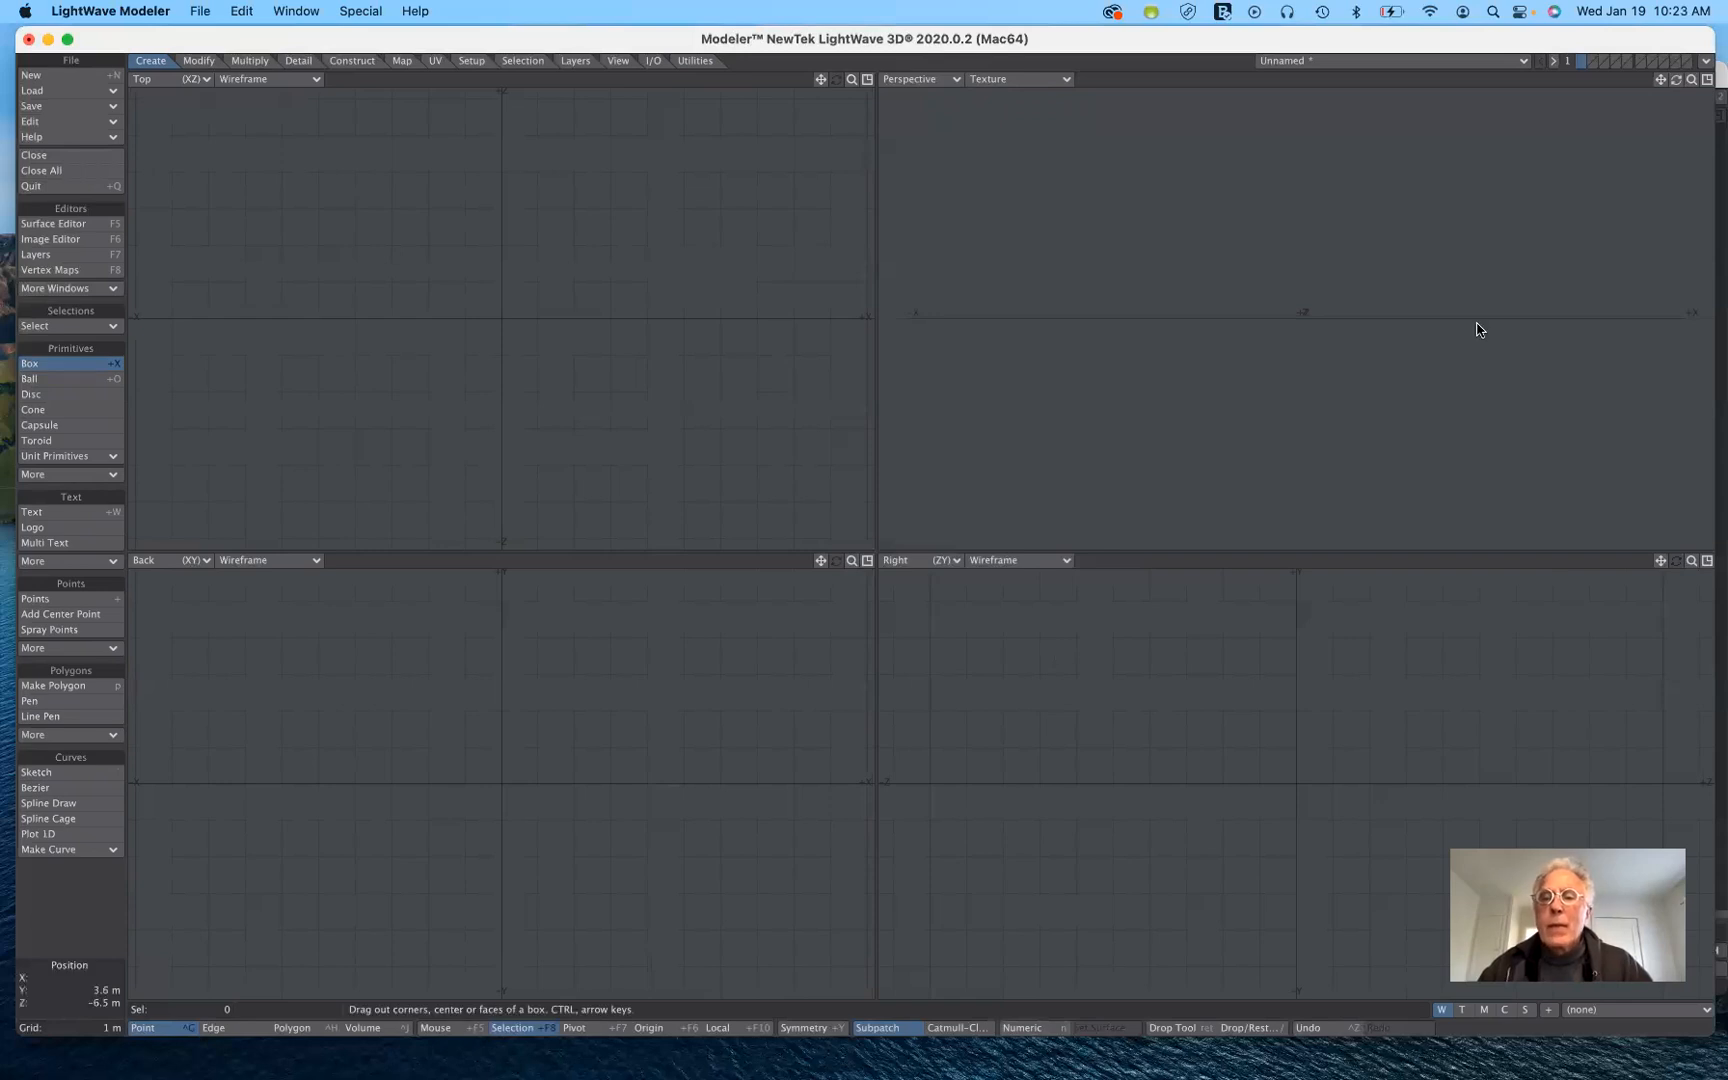
Step: Start a 1 m cube centred at the origin through the Box tool's numeric settings, and view the Unit Primitives choices
key("n")
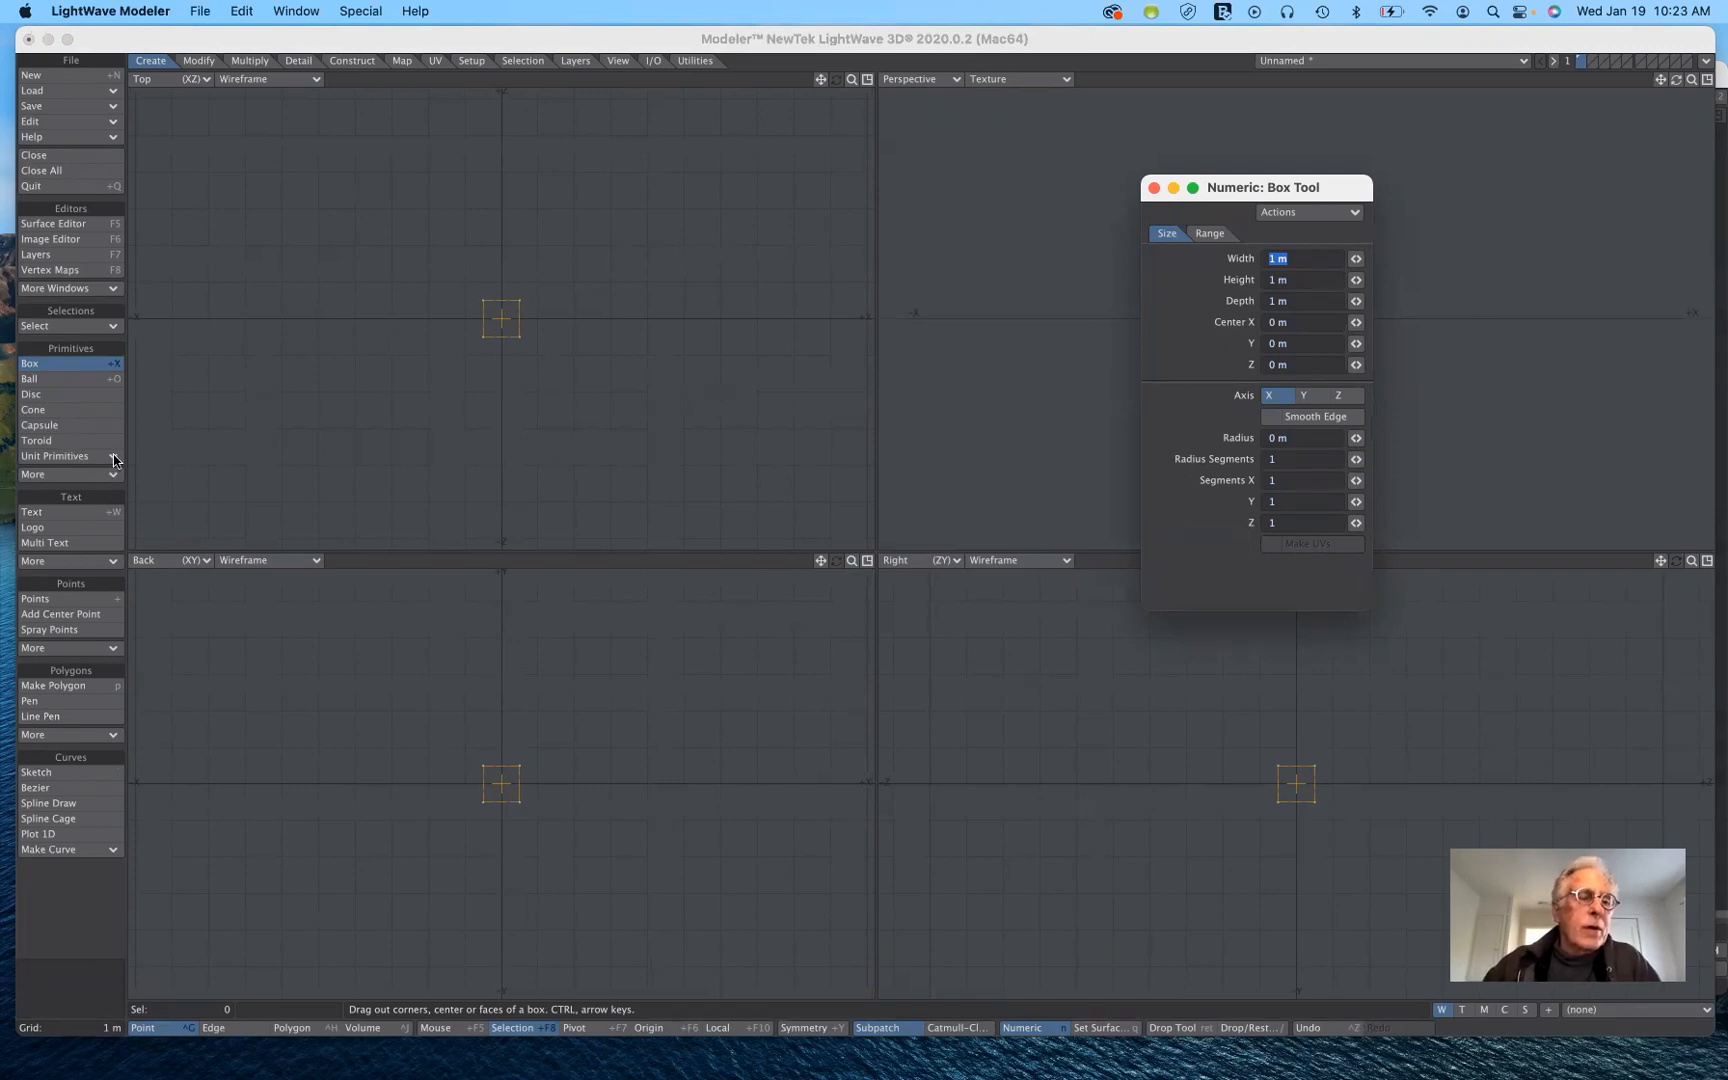
key("n")
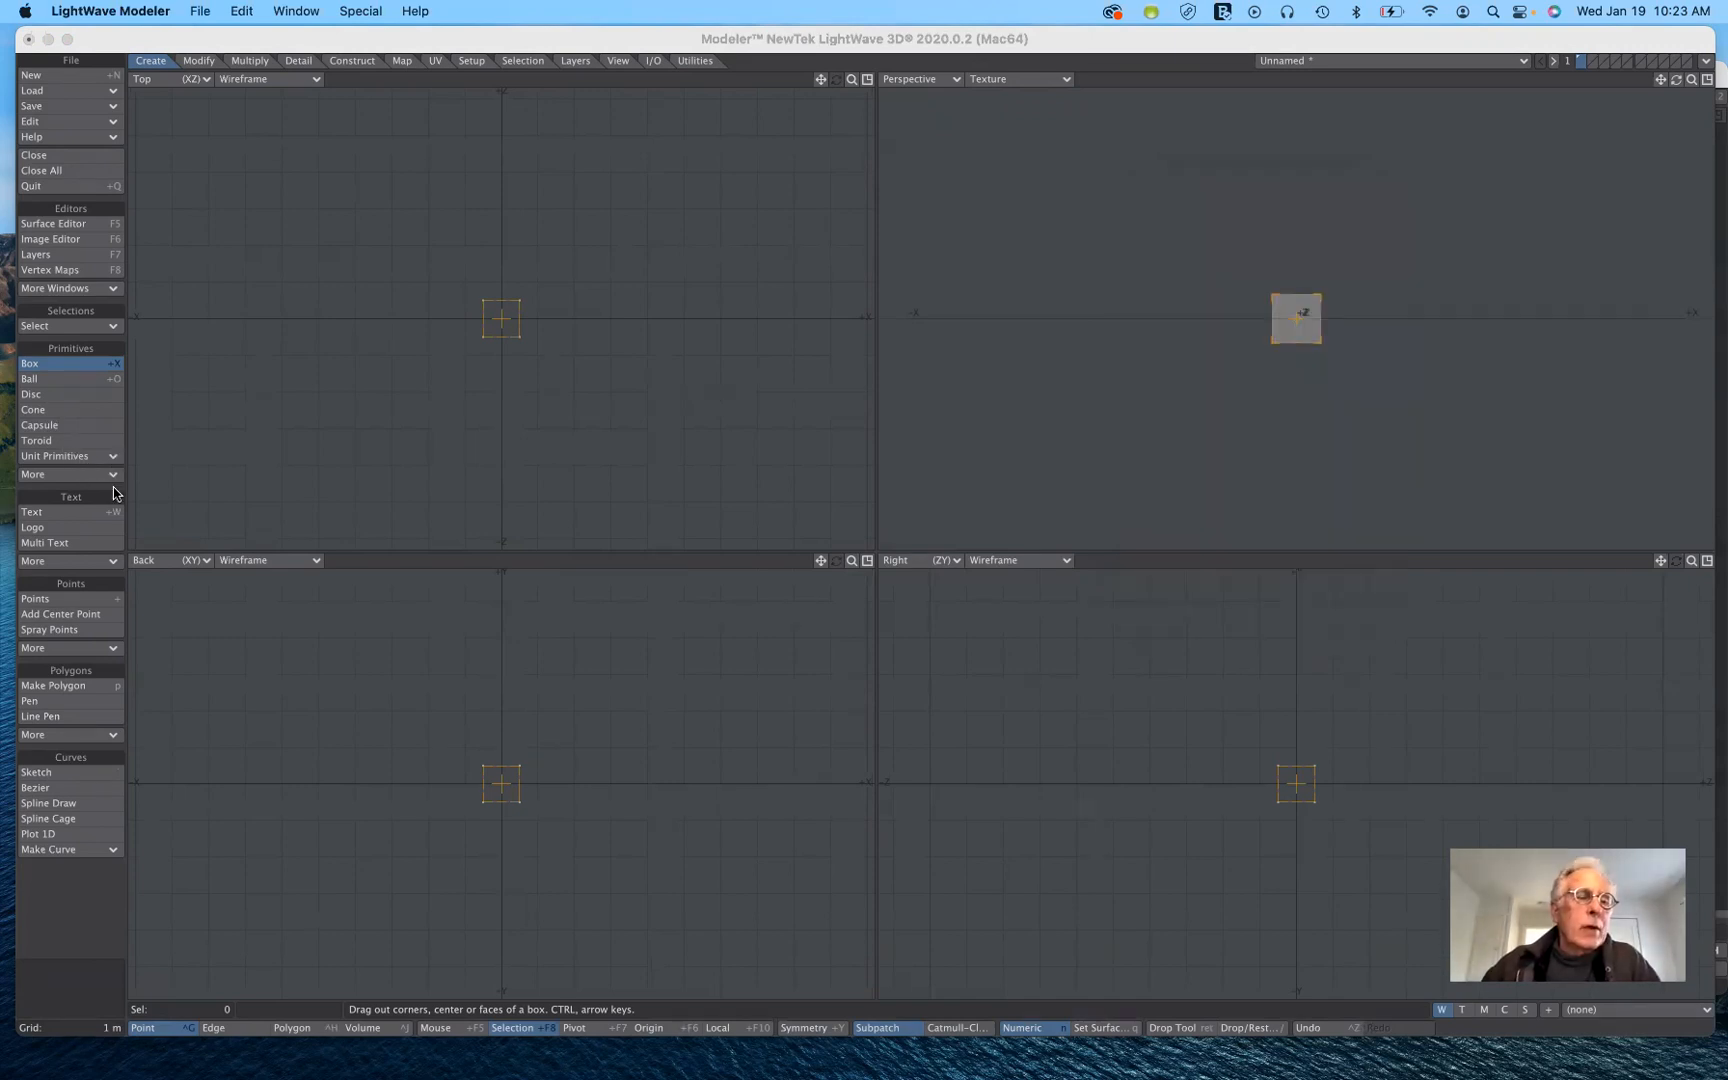
left_click(173, 364)
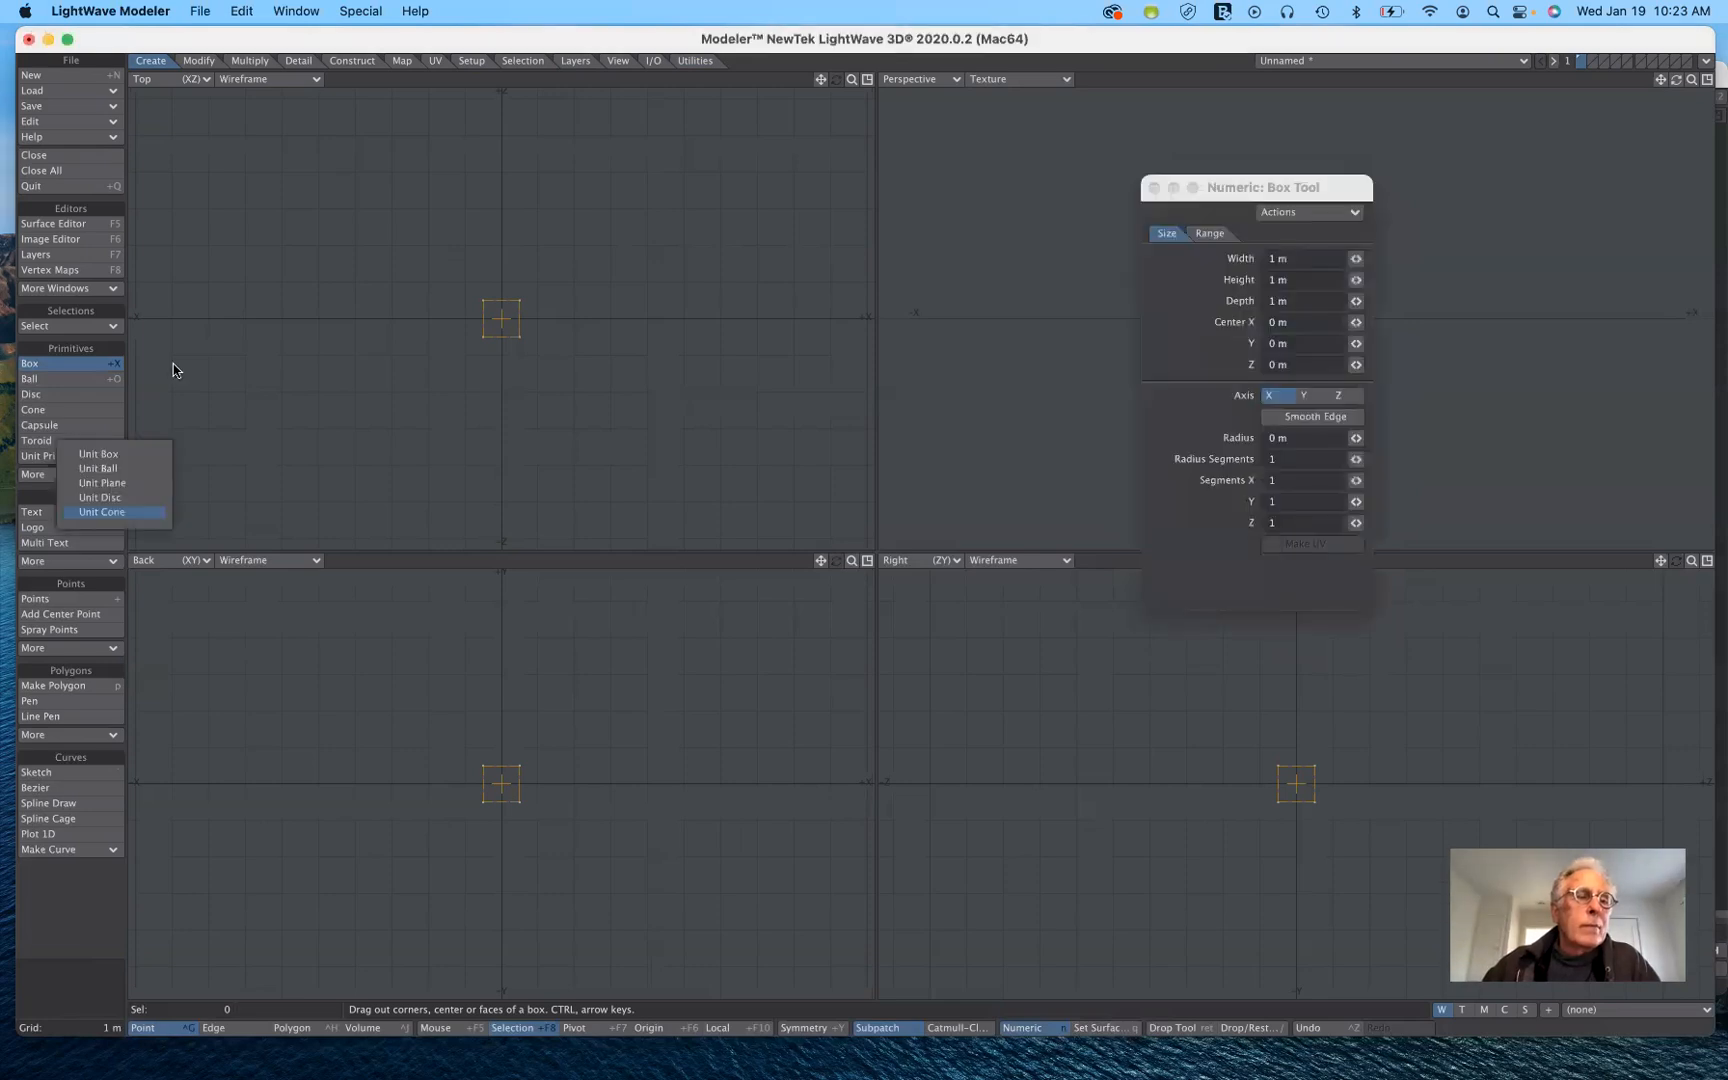
left_click(79, 364)
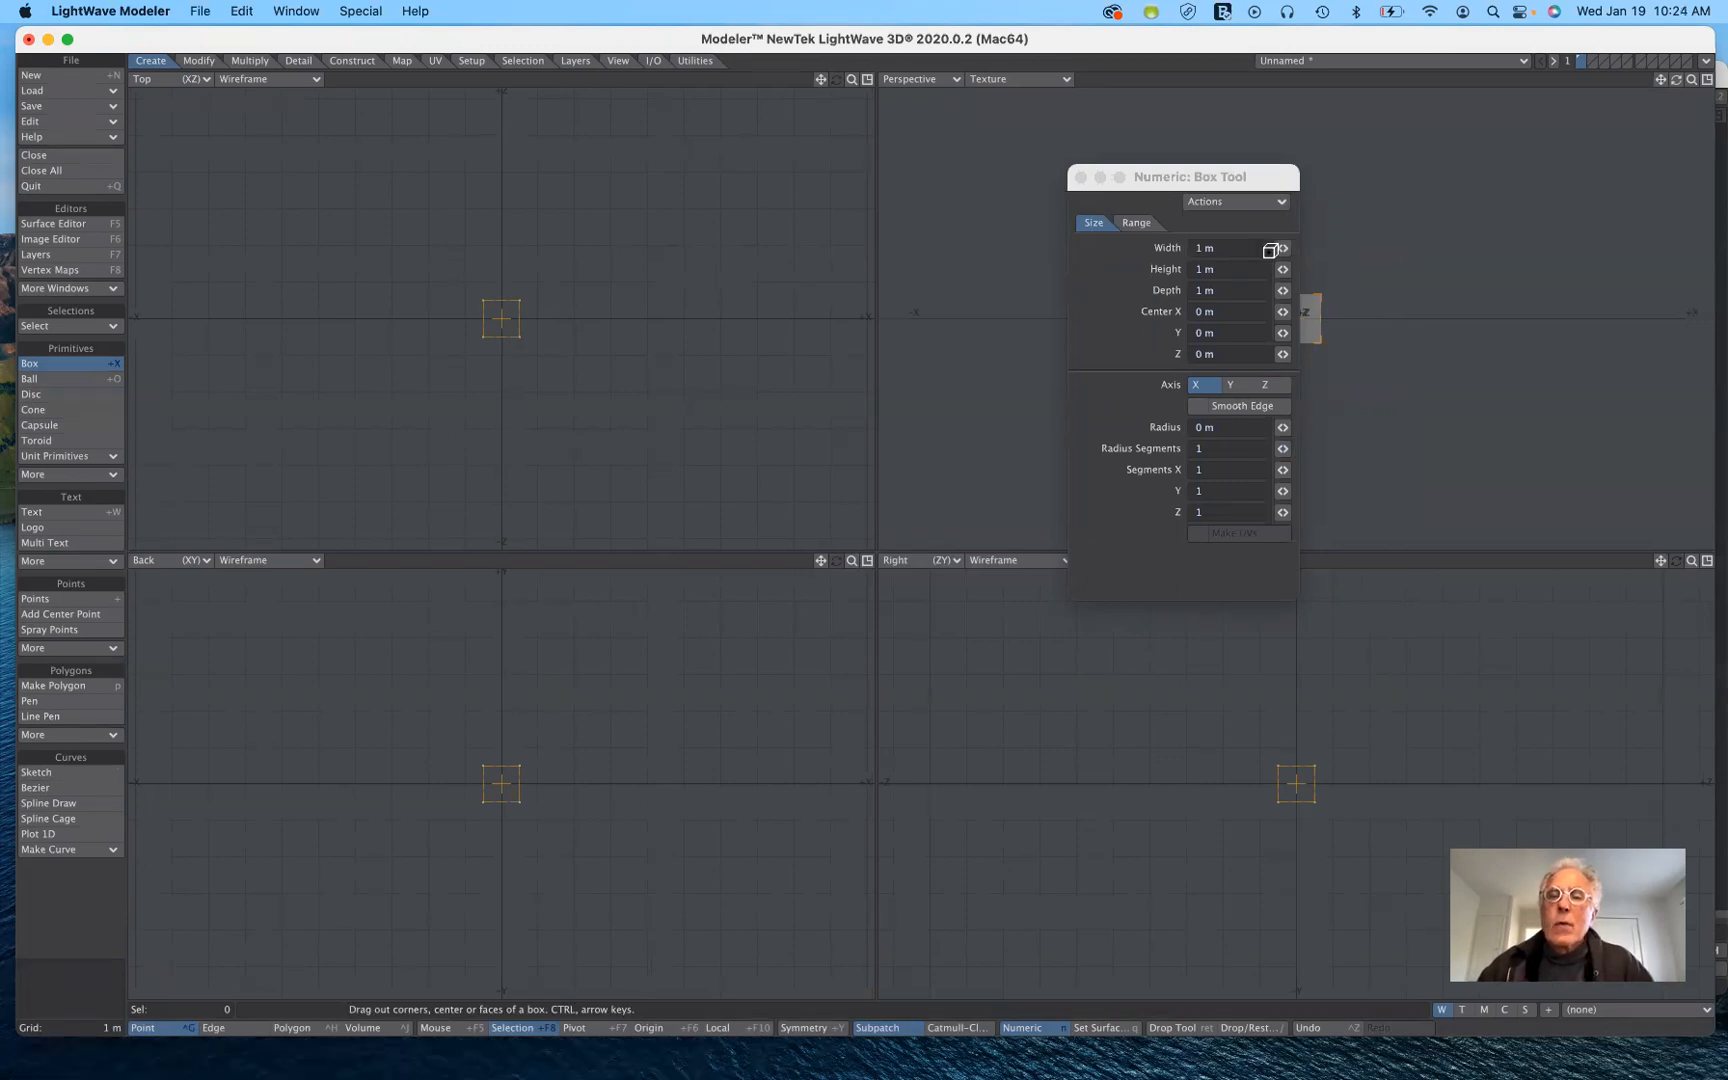
Step: Set the box's width to 6 m
double_click(1210, 248)
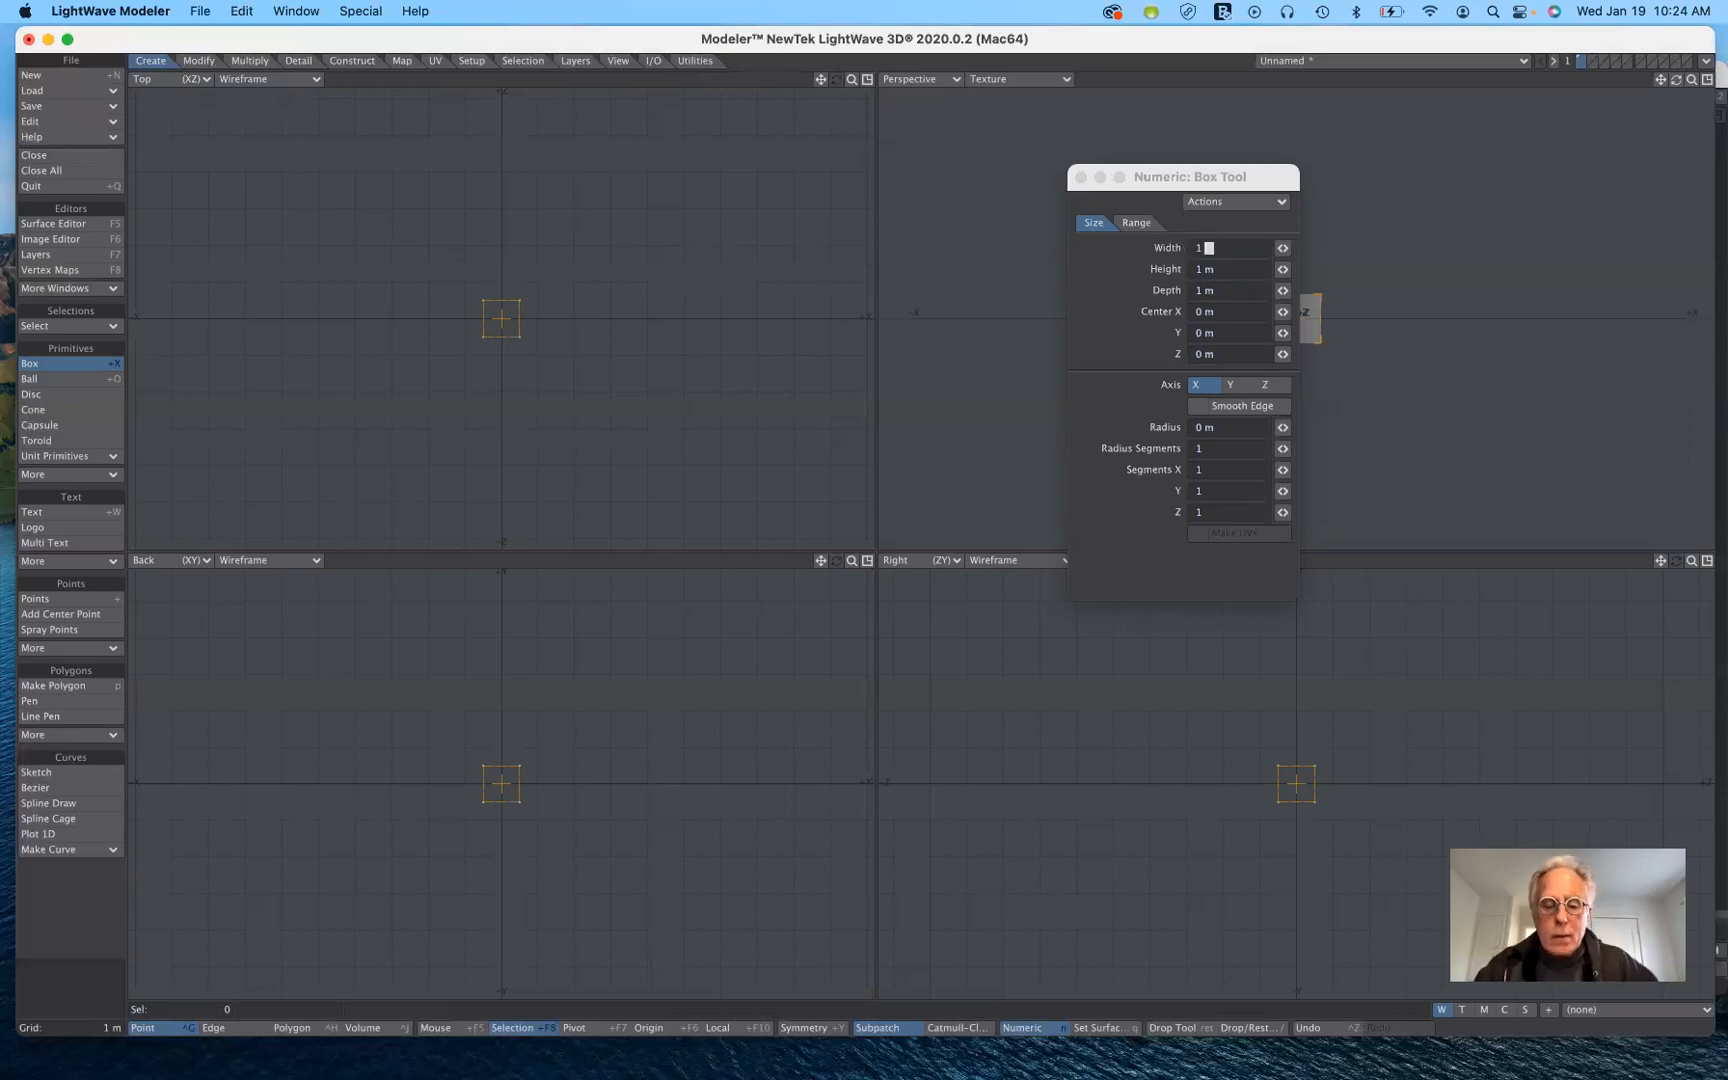
key("BackSpace")
key("BackSpace")
key("BackSpace")
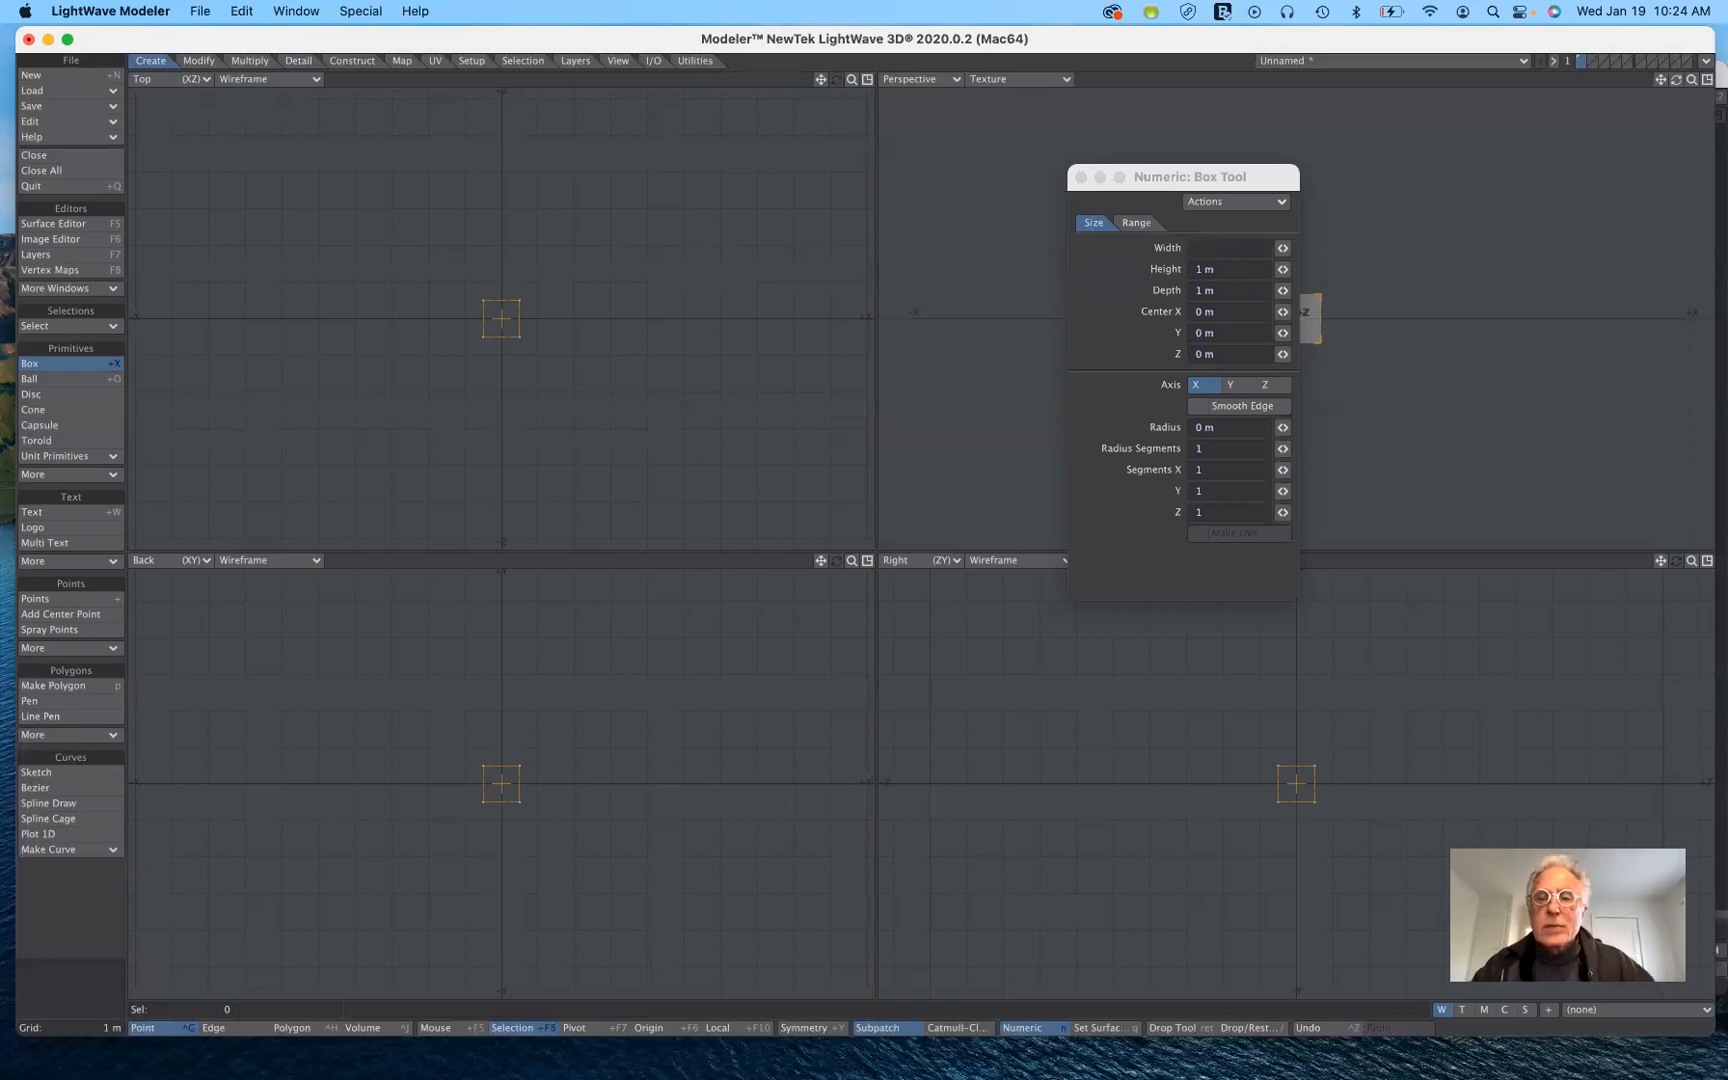
type("6")
key("Tab")
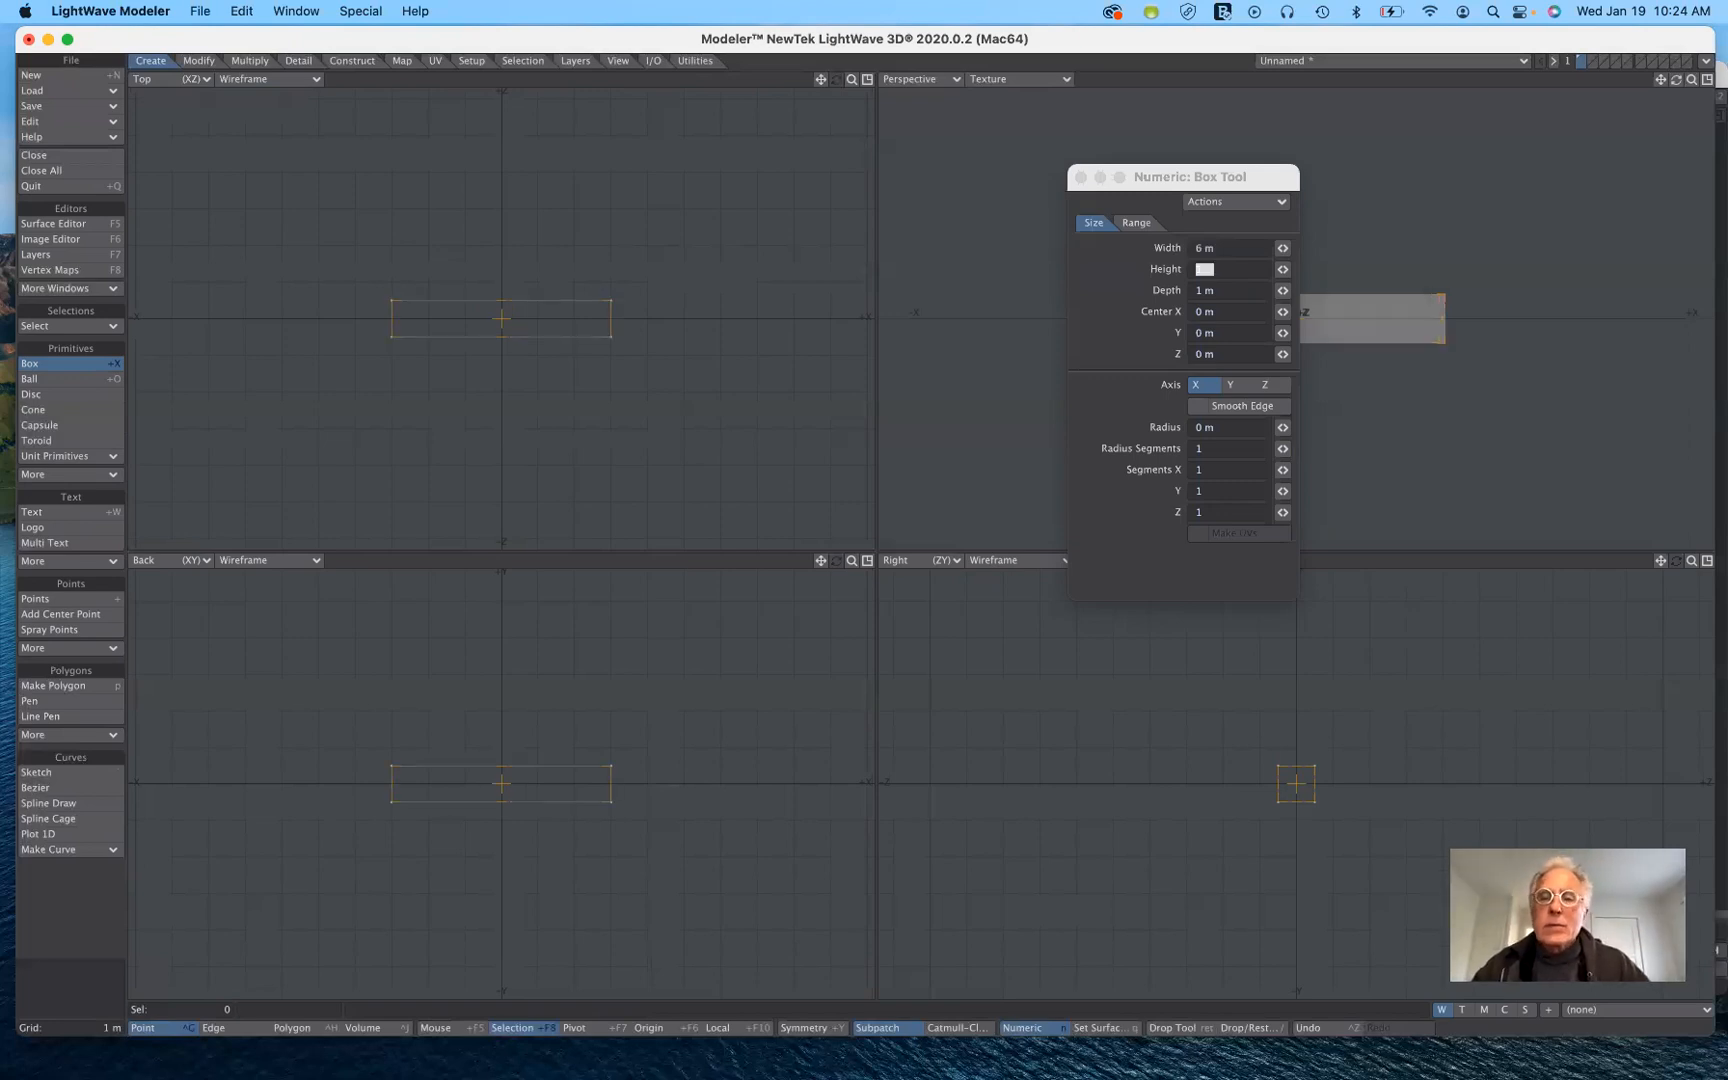
Step: Set the box's depth to 3 feet, entered as 3'
left_click(1221, 292)
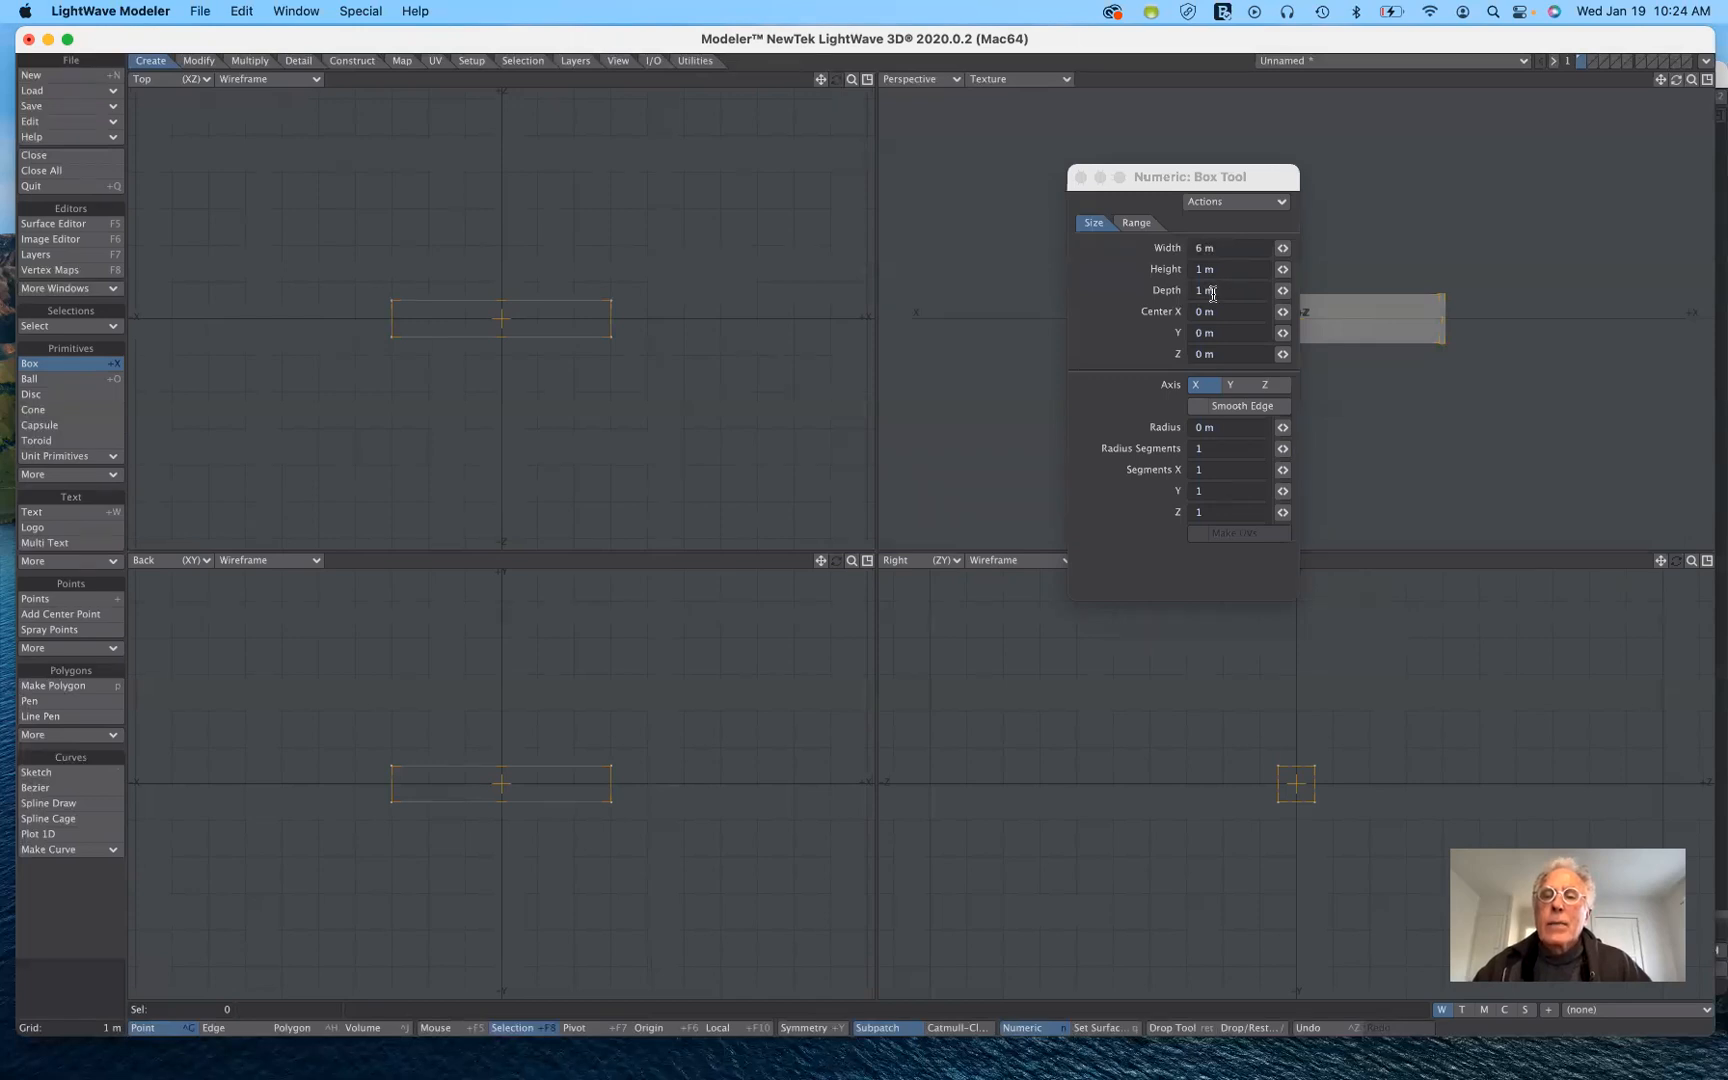
left_click_drag(1211, 295, 1257, 296)
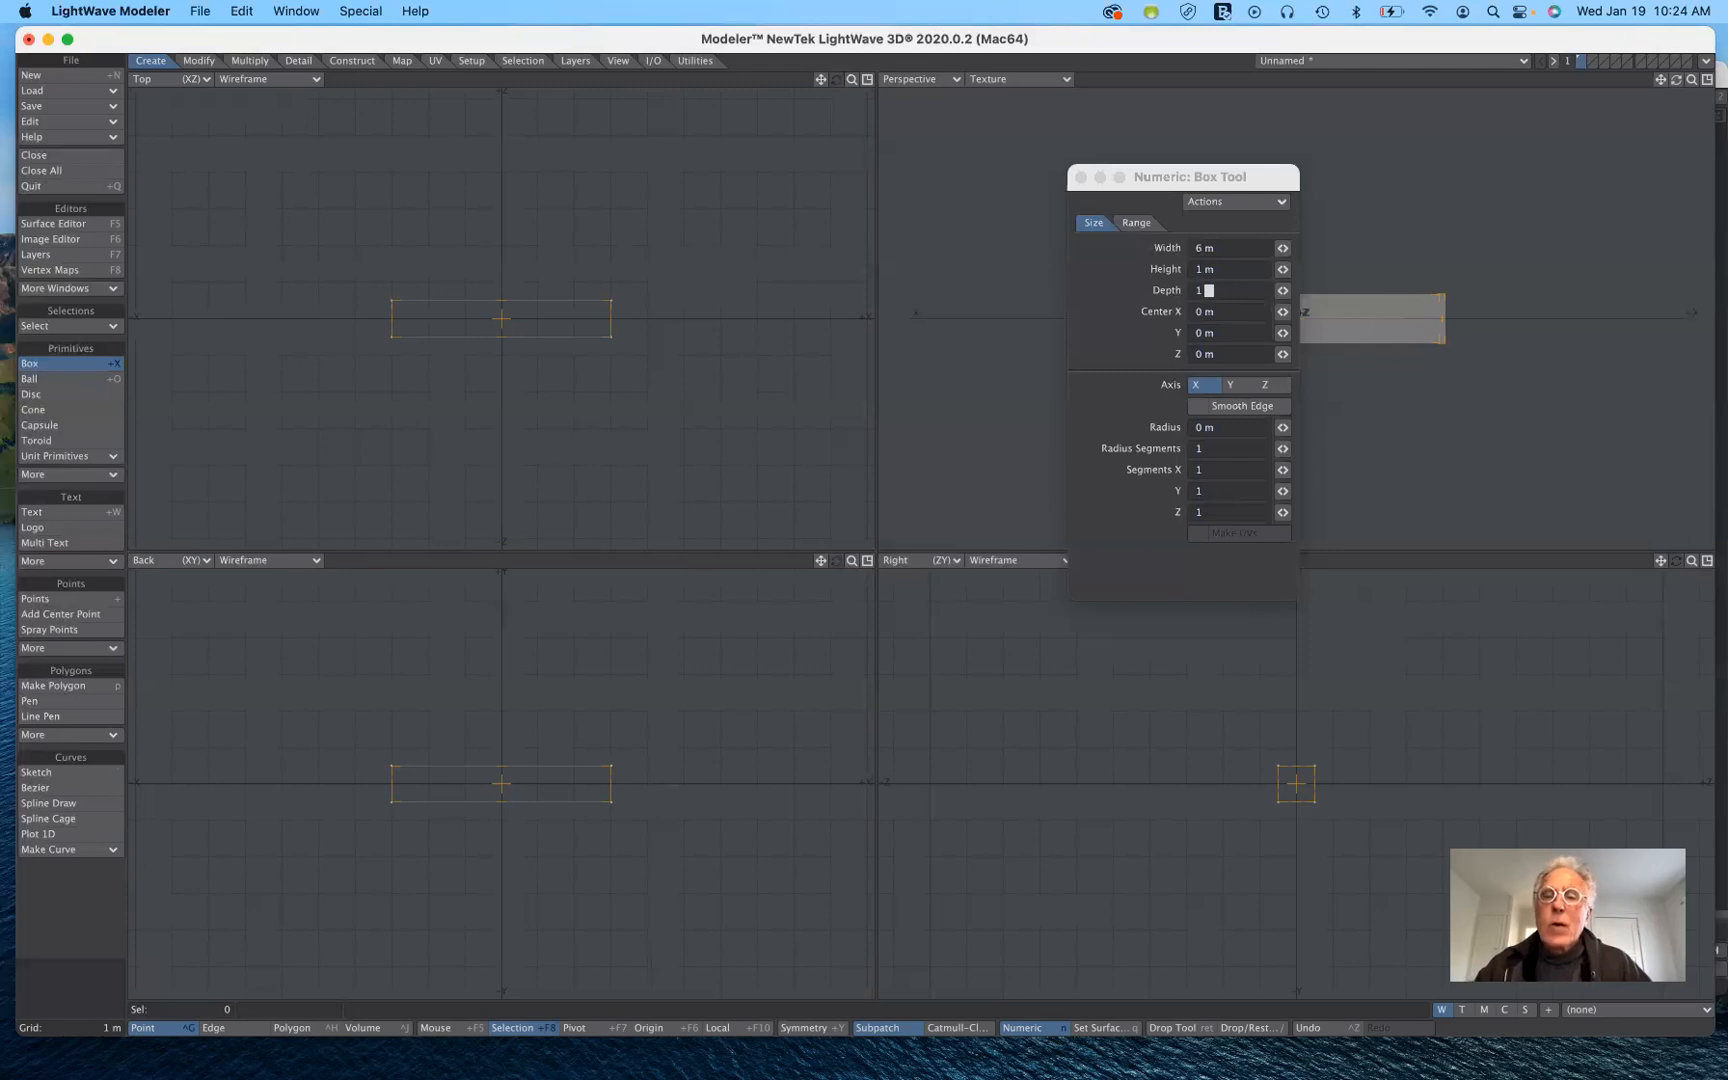
key("BackSpace")
key("BackSpace")
key("BackSpace")
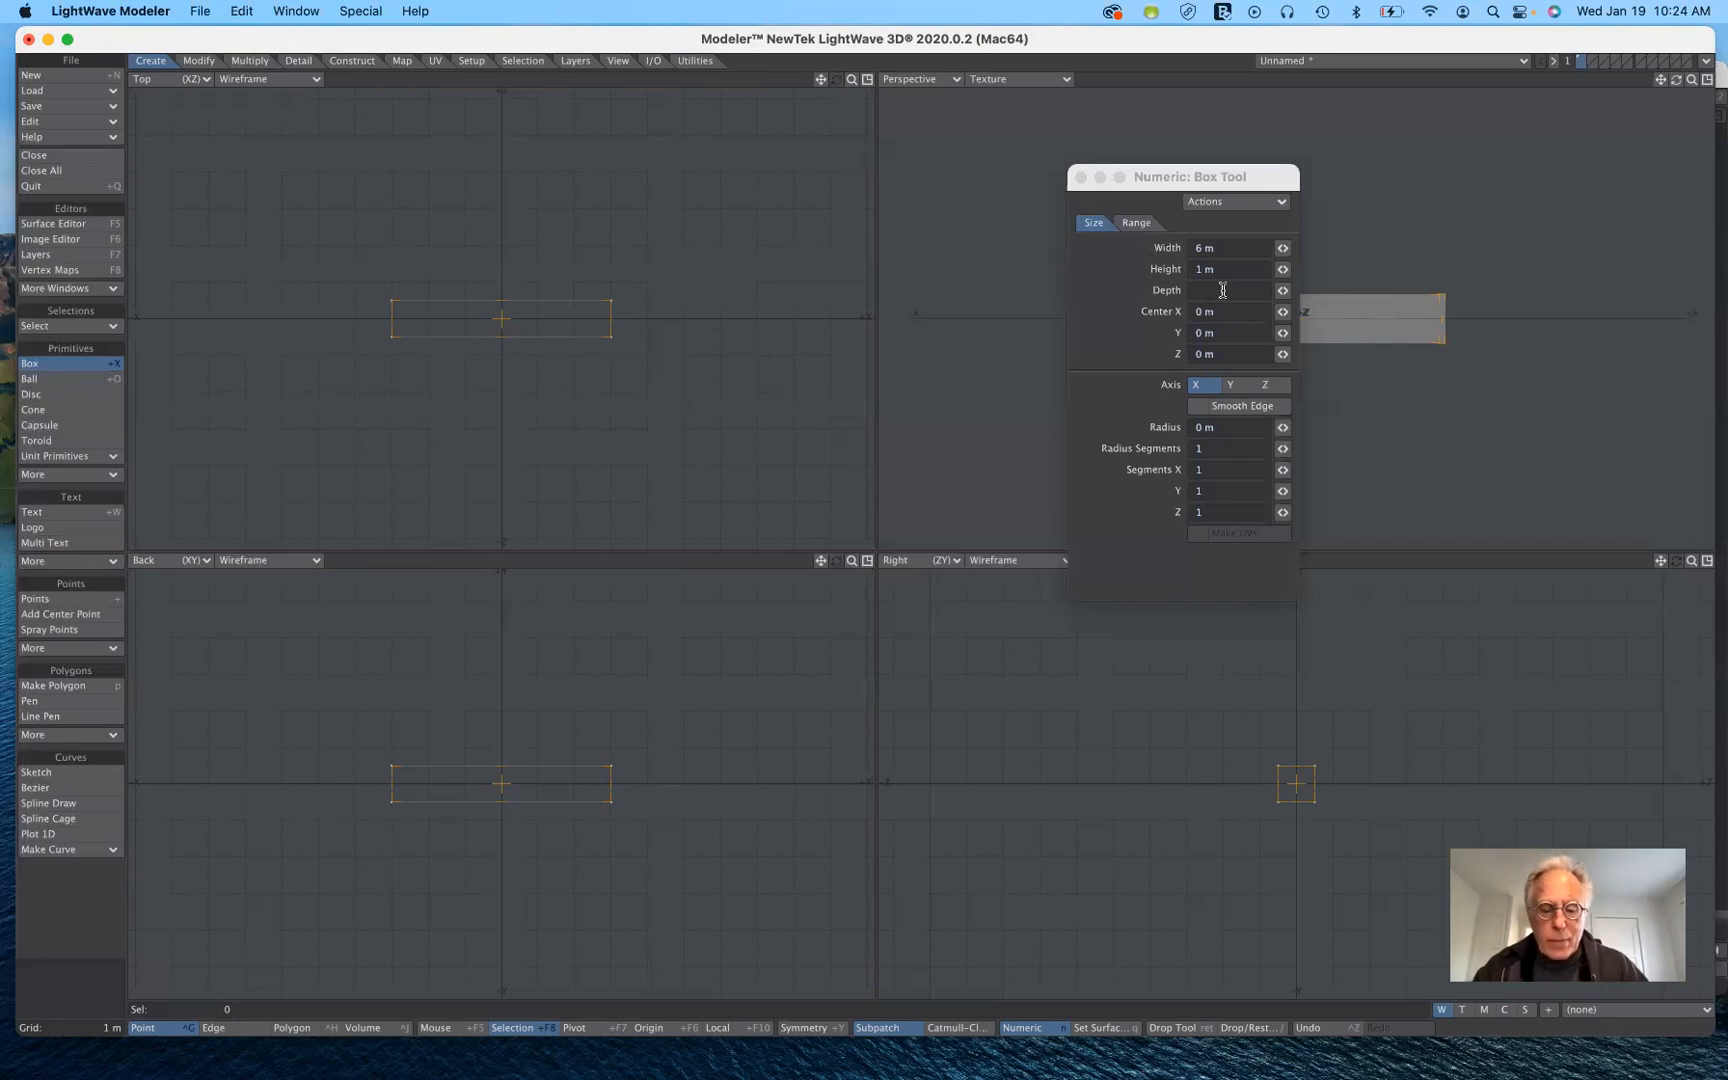
type("3")
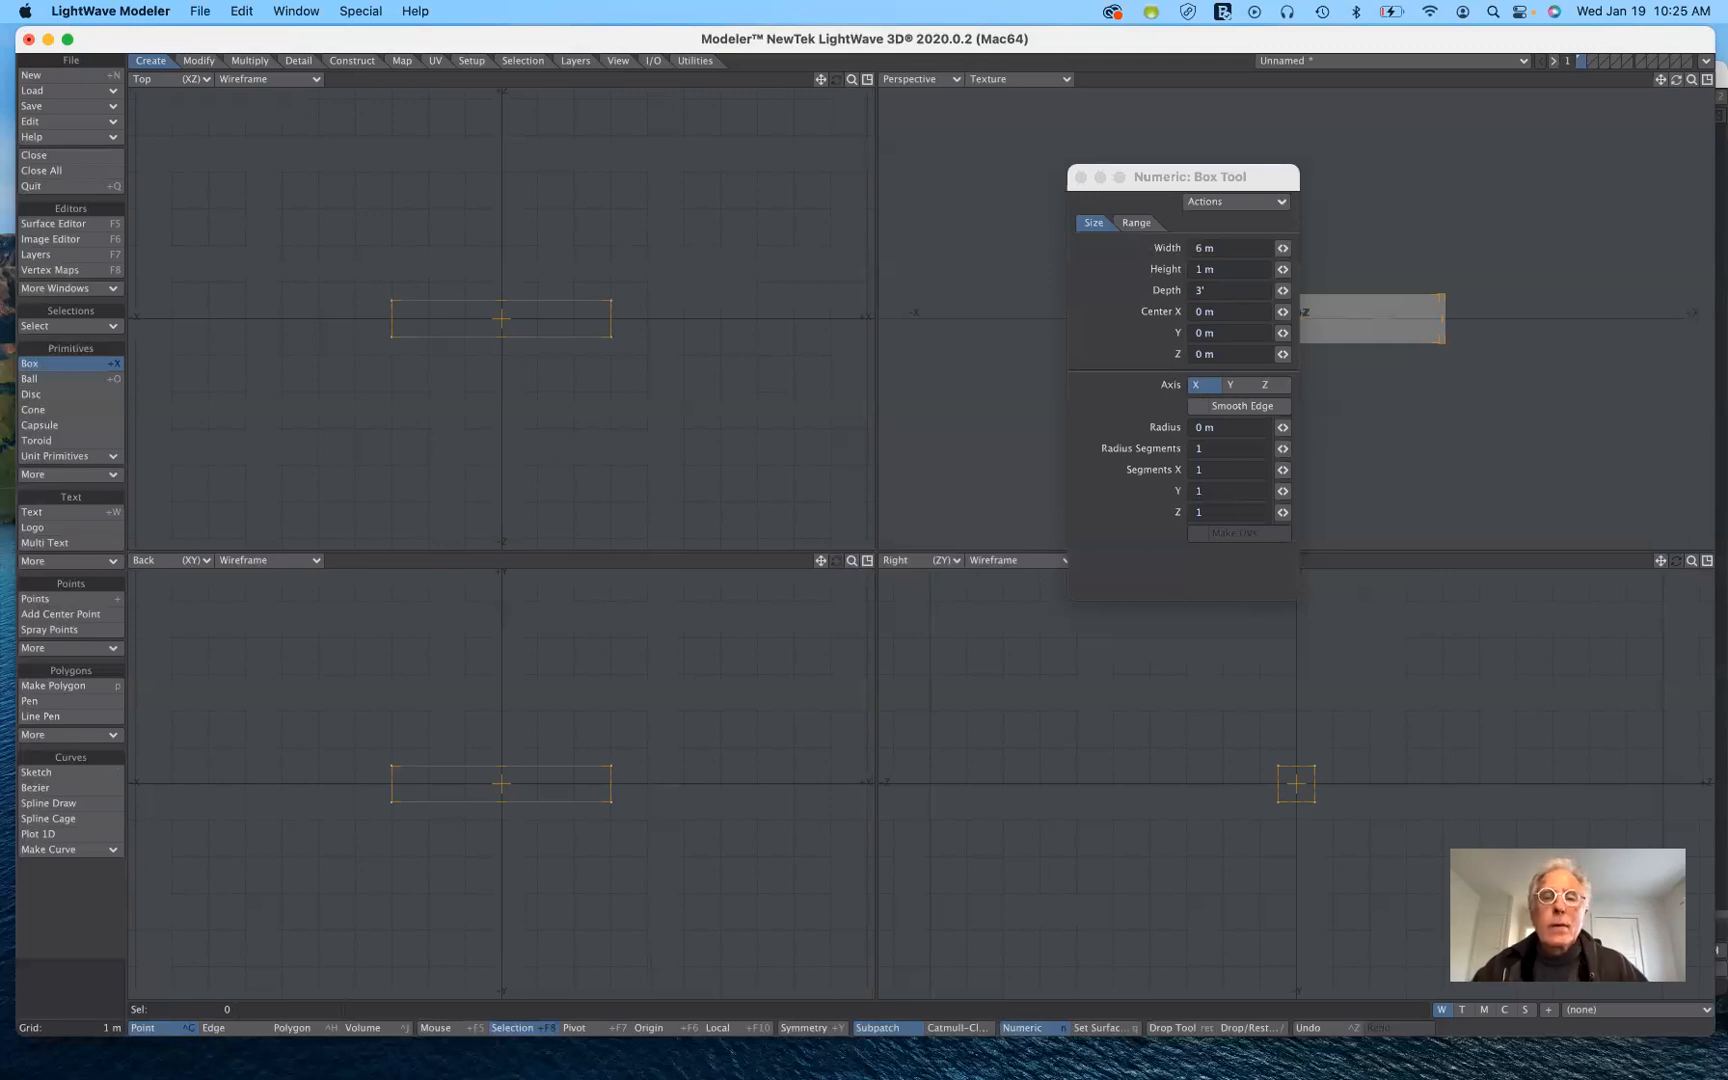
key("Tab")
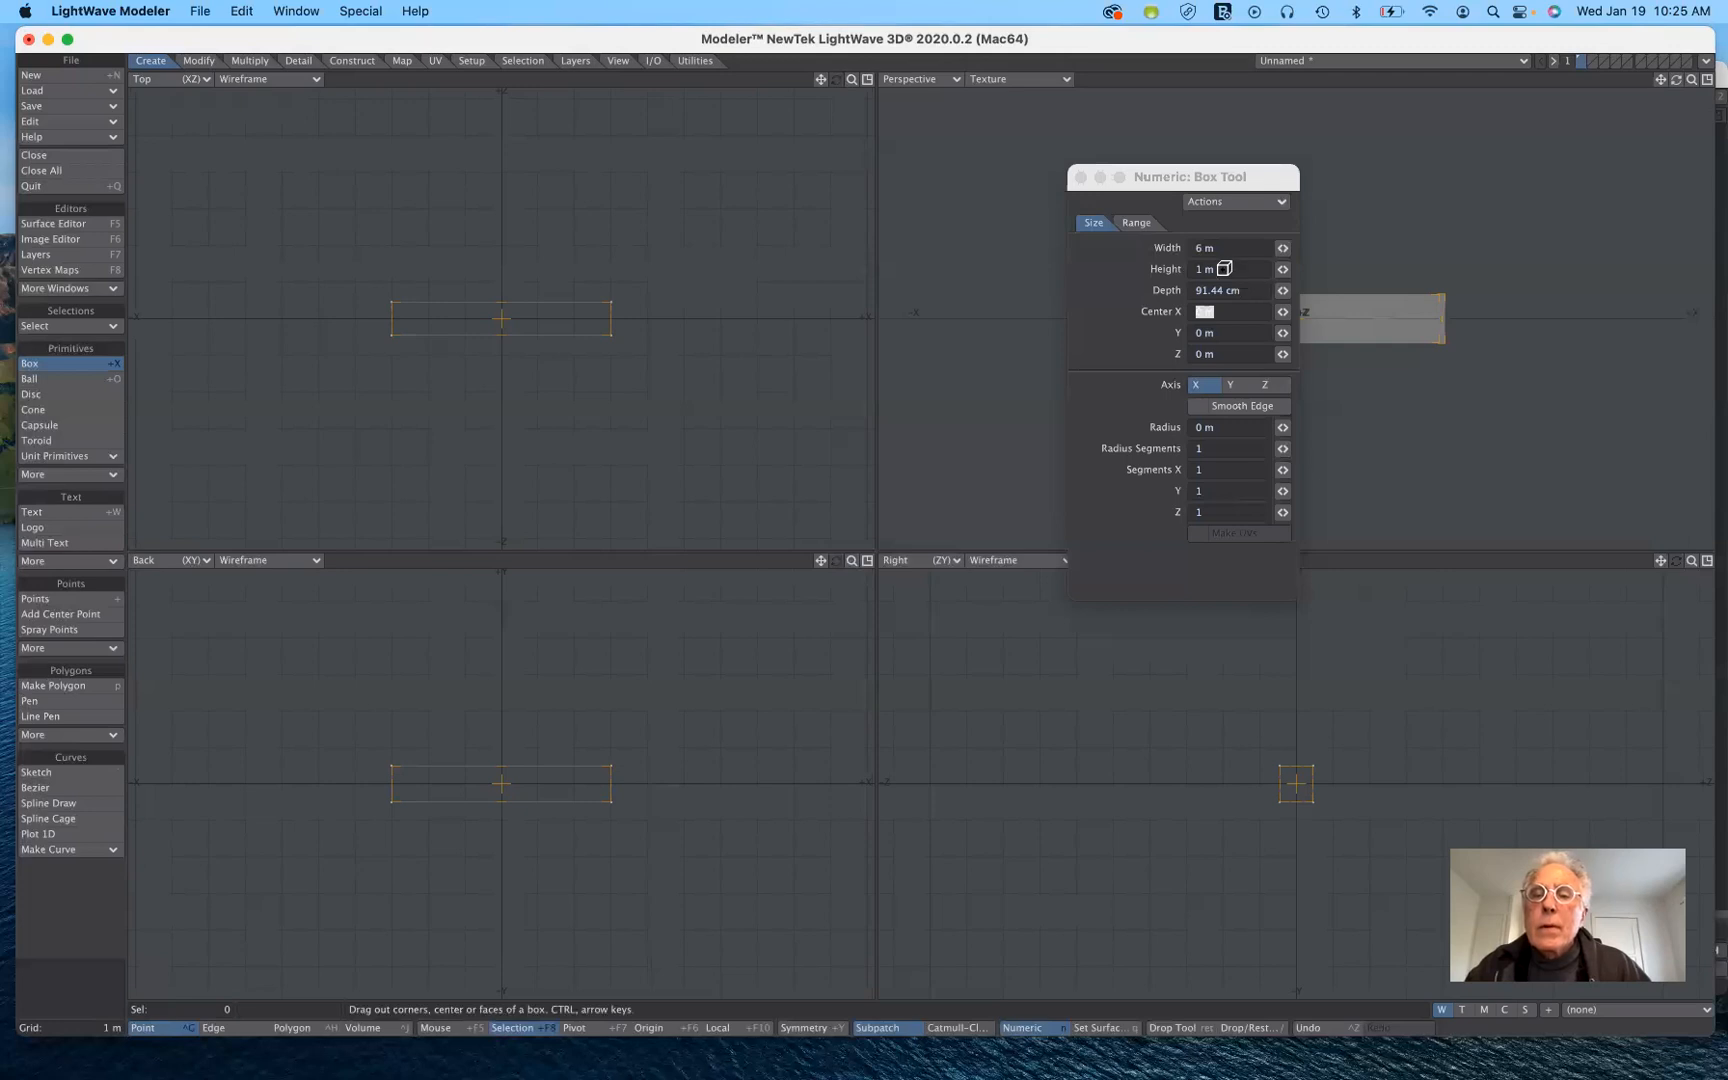
Step: Set the box's height to 10 feet, entered as 10'
left_click(1178, 293)
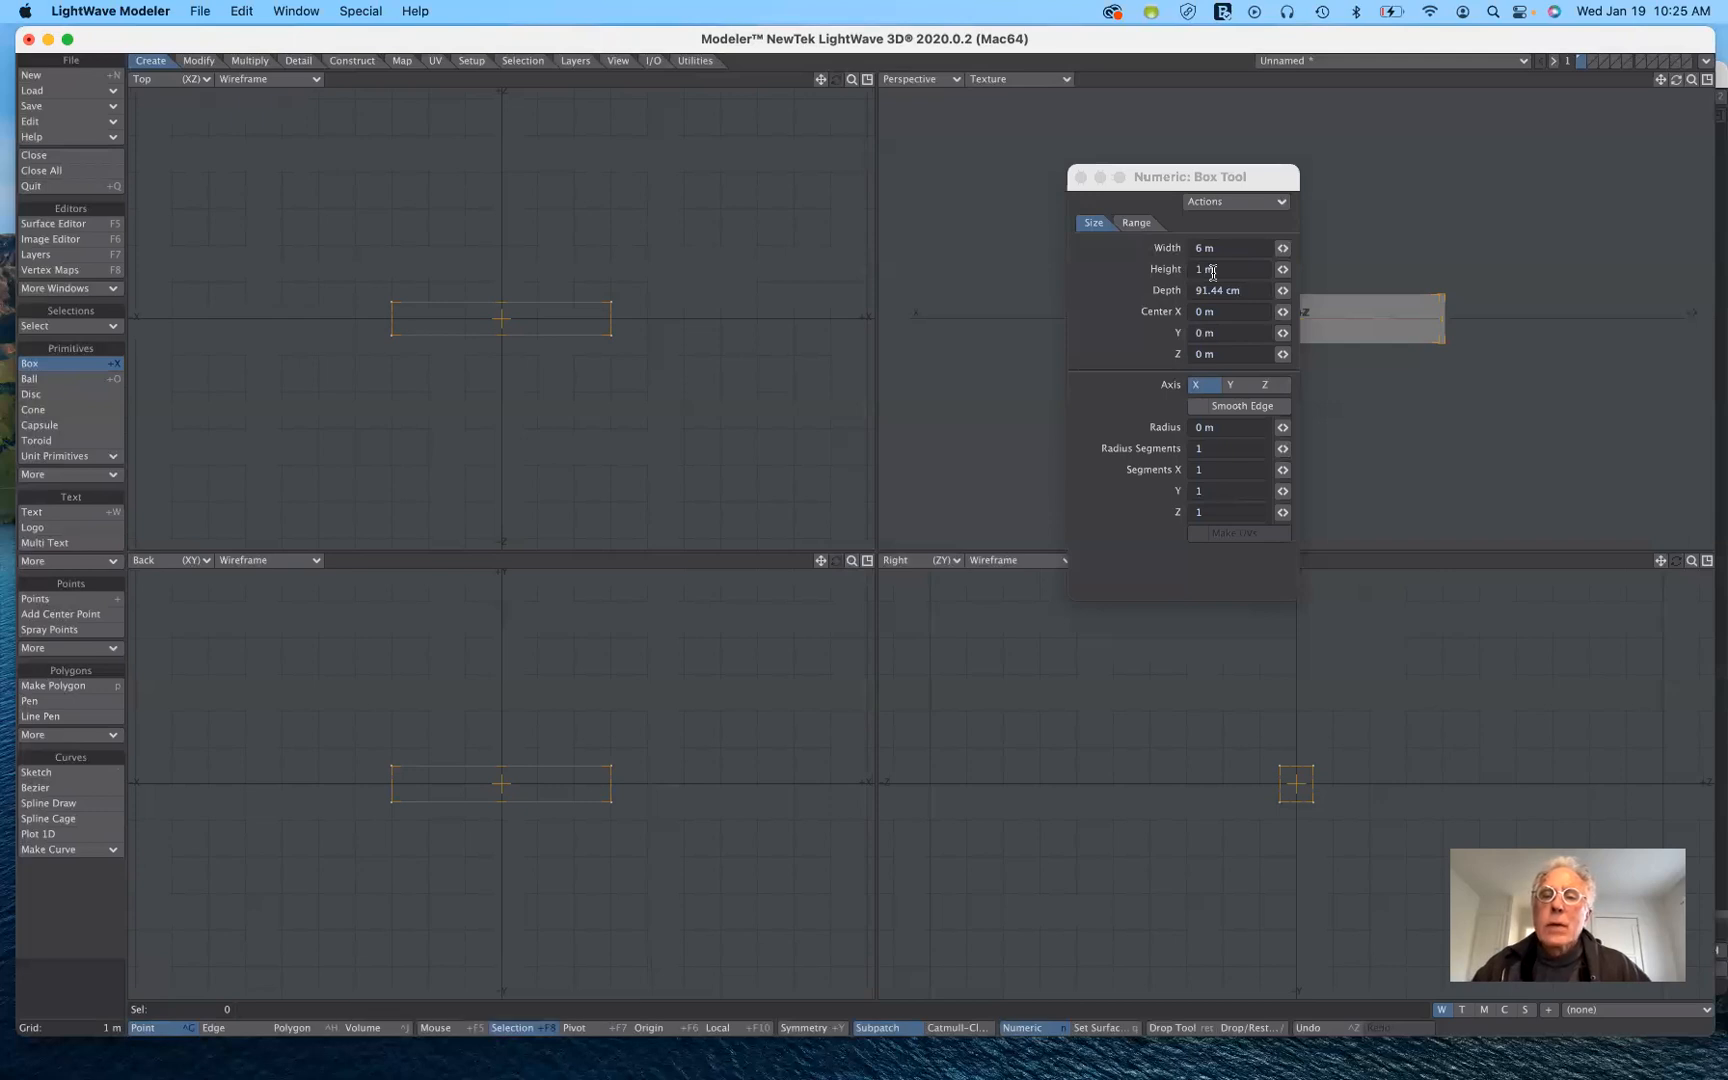
left_click(1212, 271)
key("BackSpace")
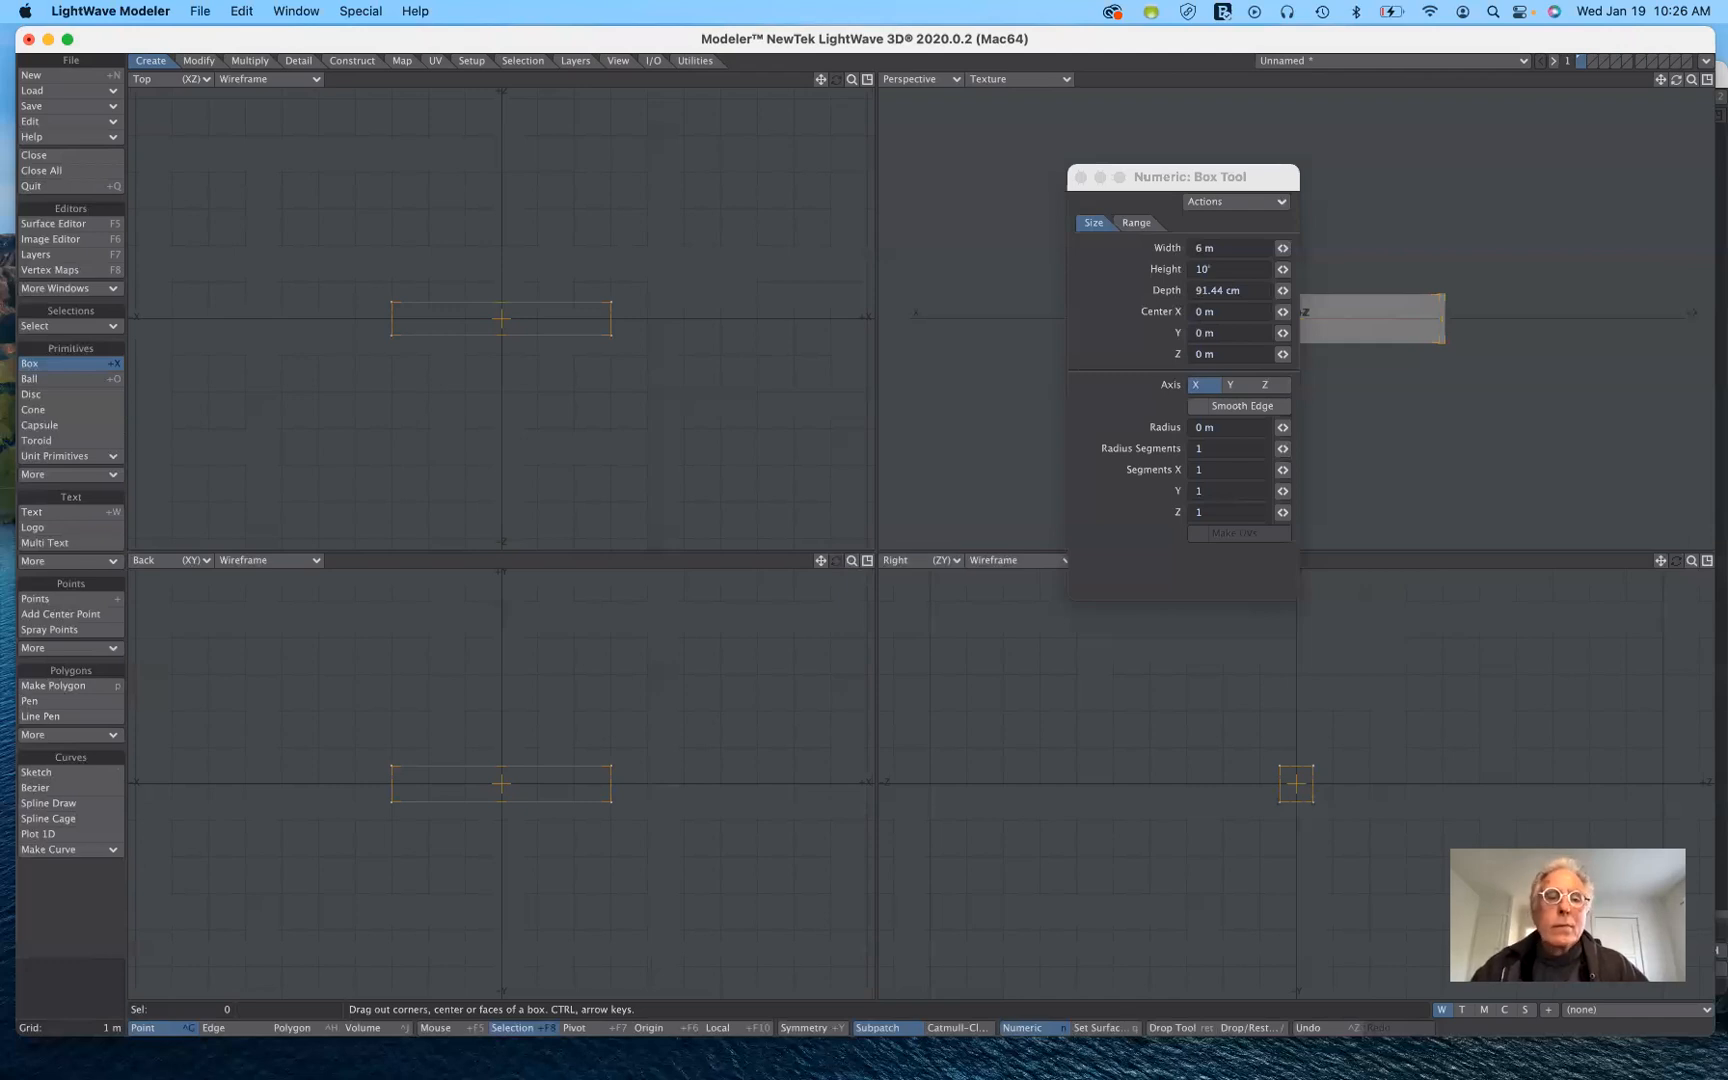
key("Tab")
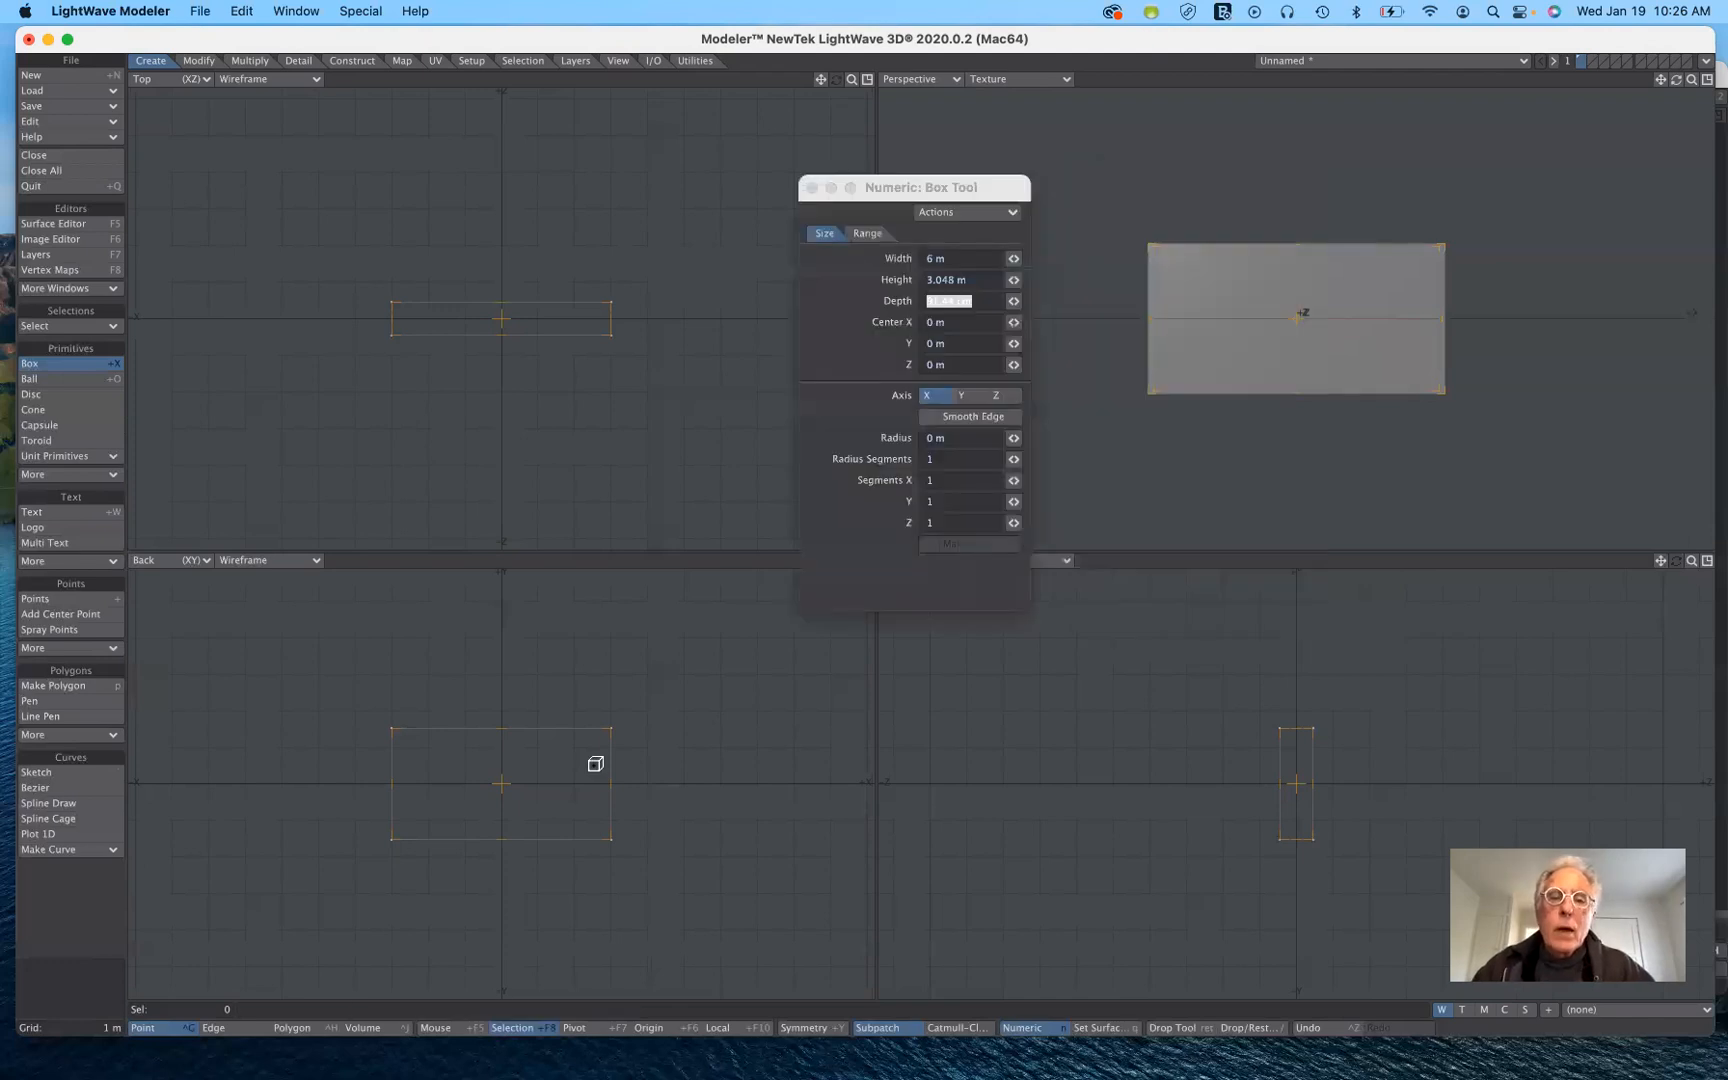
Step: Stretch the box to about 3.36 m deep in the Top viewport and set its Z center to 0 m
left_click_drag(960, 188, 979, 177)
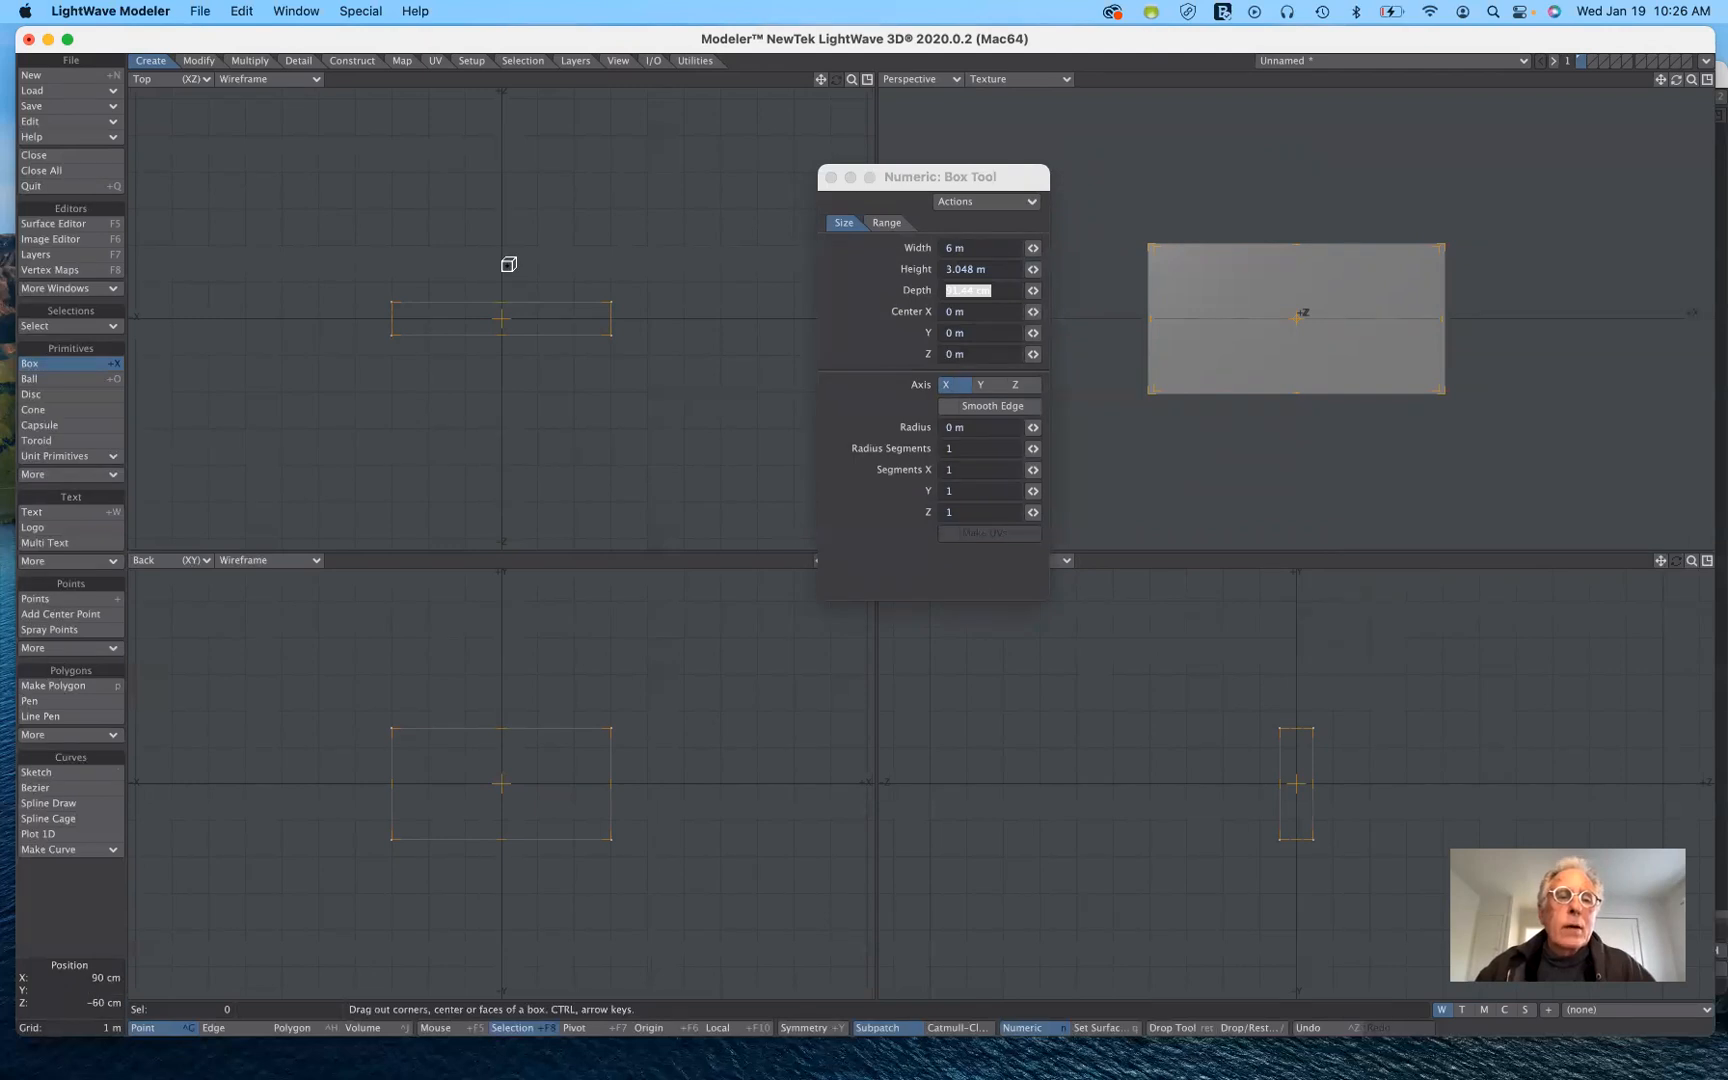
mouse_move(507, 241)
left_mouse_down()
mouse_move(517, 181)
mouse_move(505, 212)
left_mouse_up()
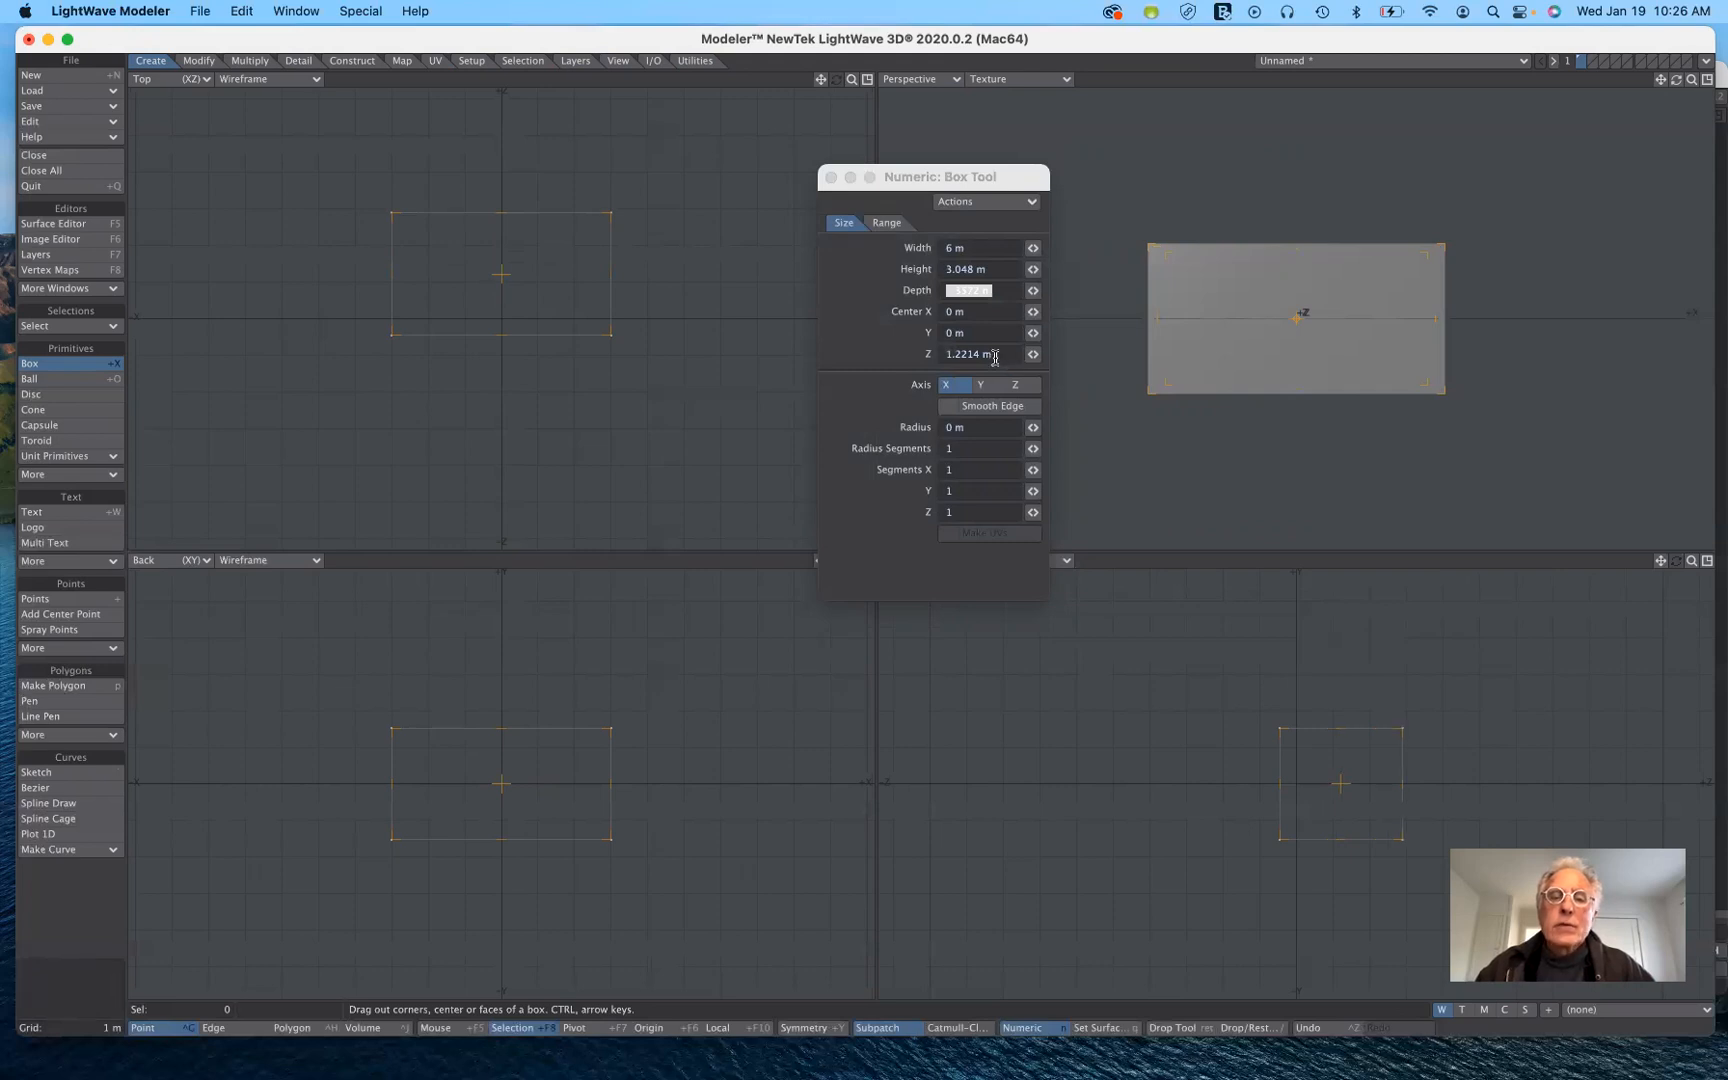
left_click(949, 354)
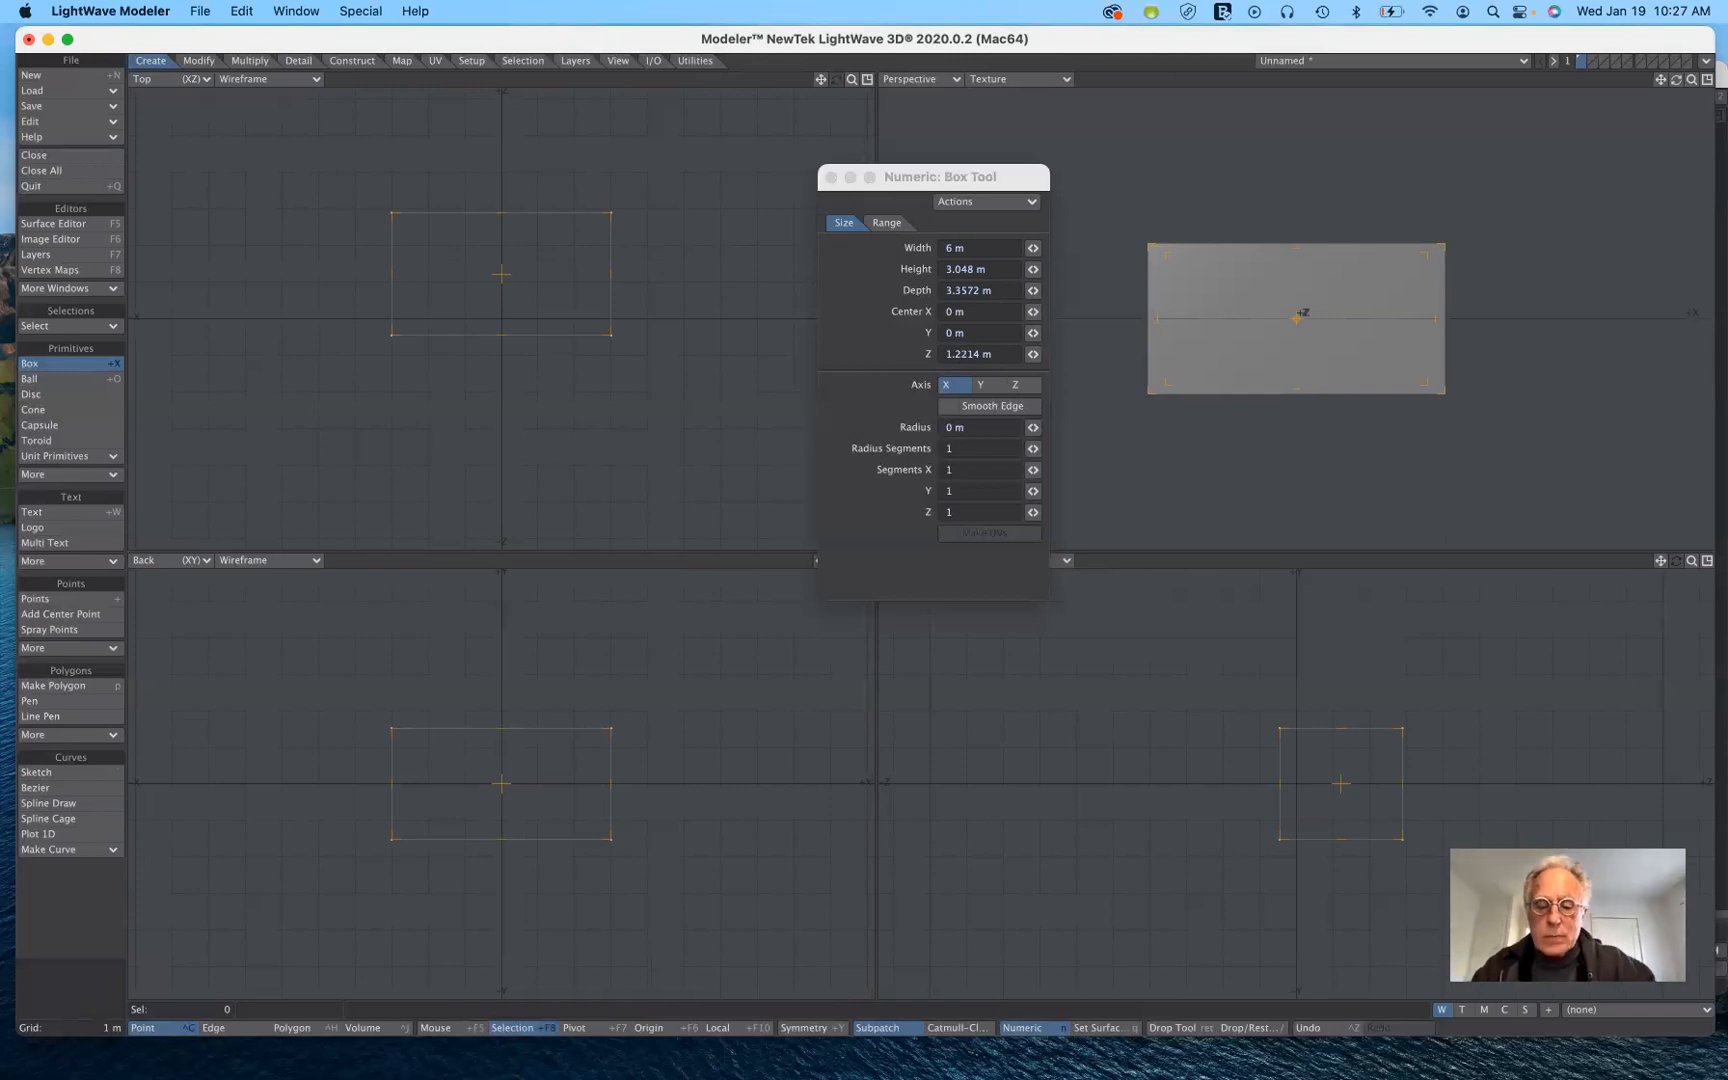
double_click(962, 354)
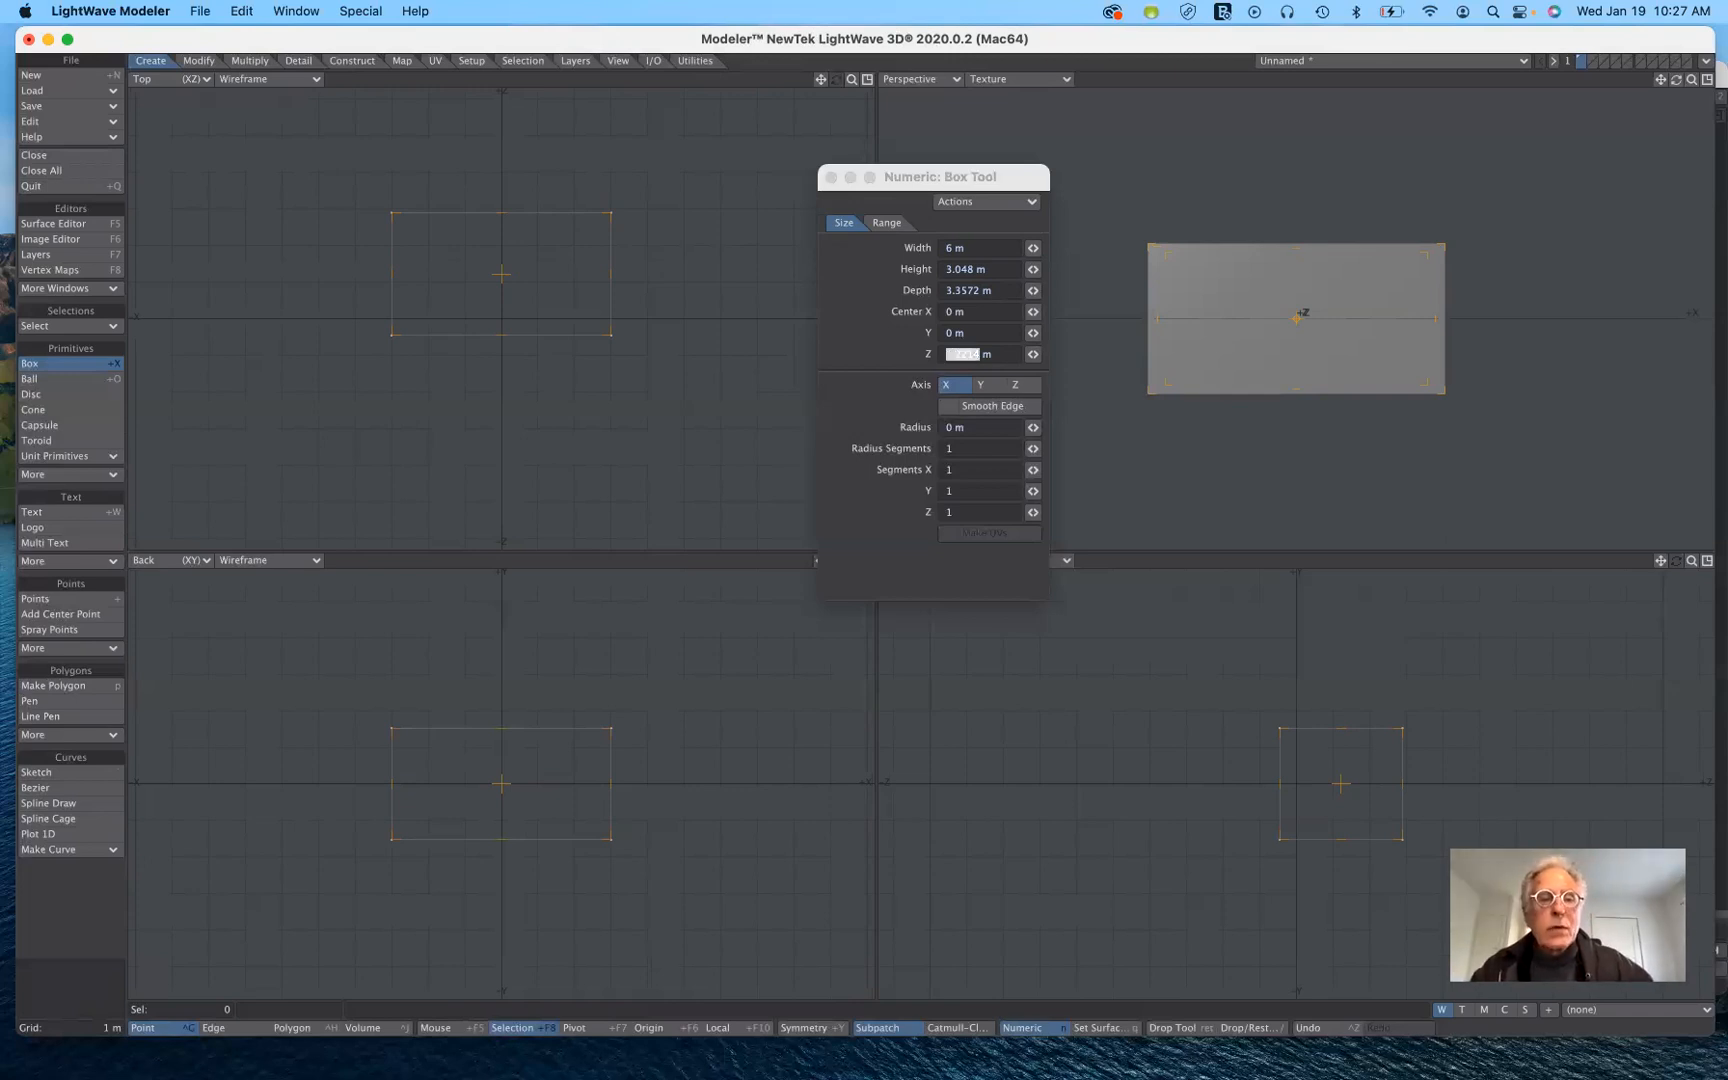
key("BackSpace")
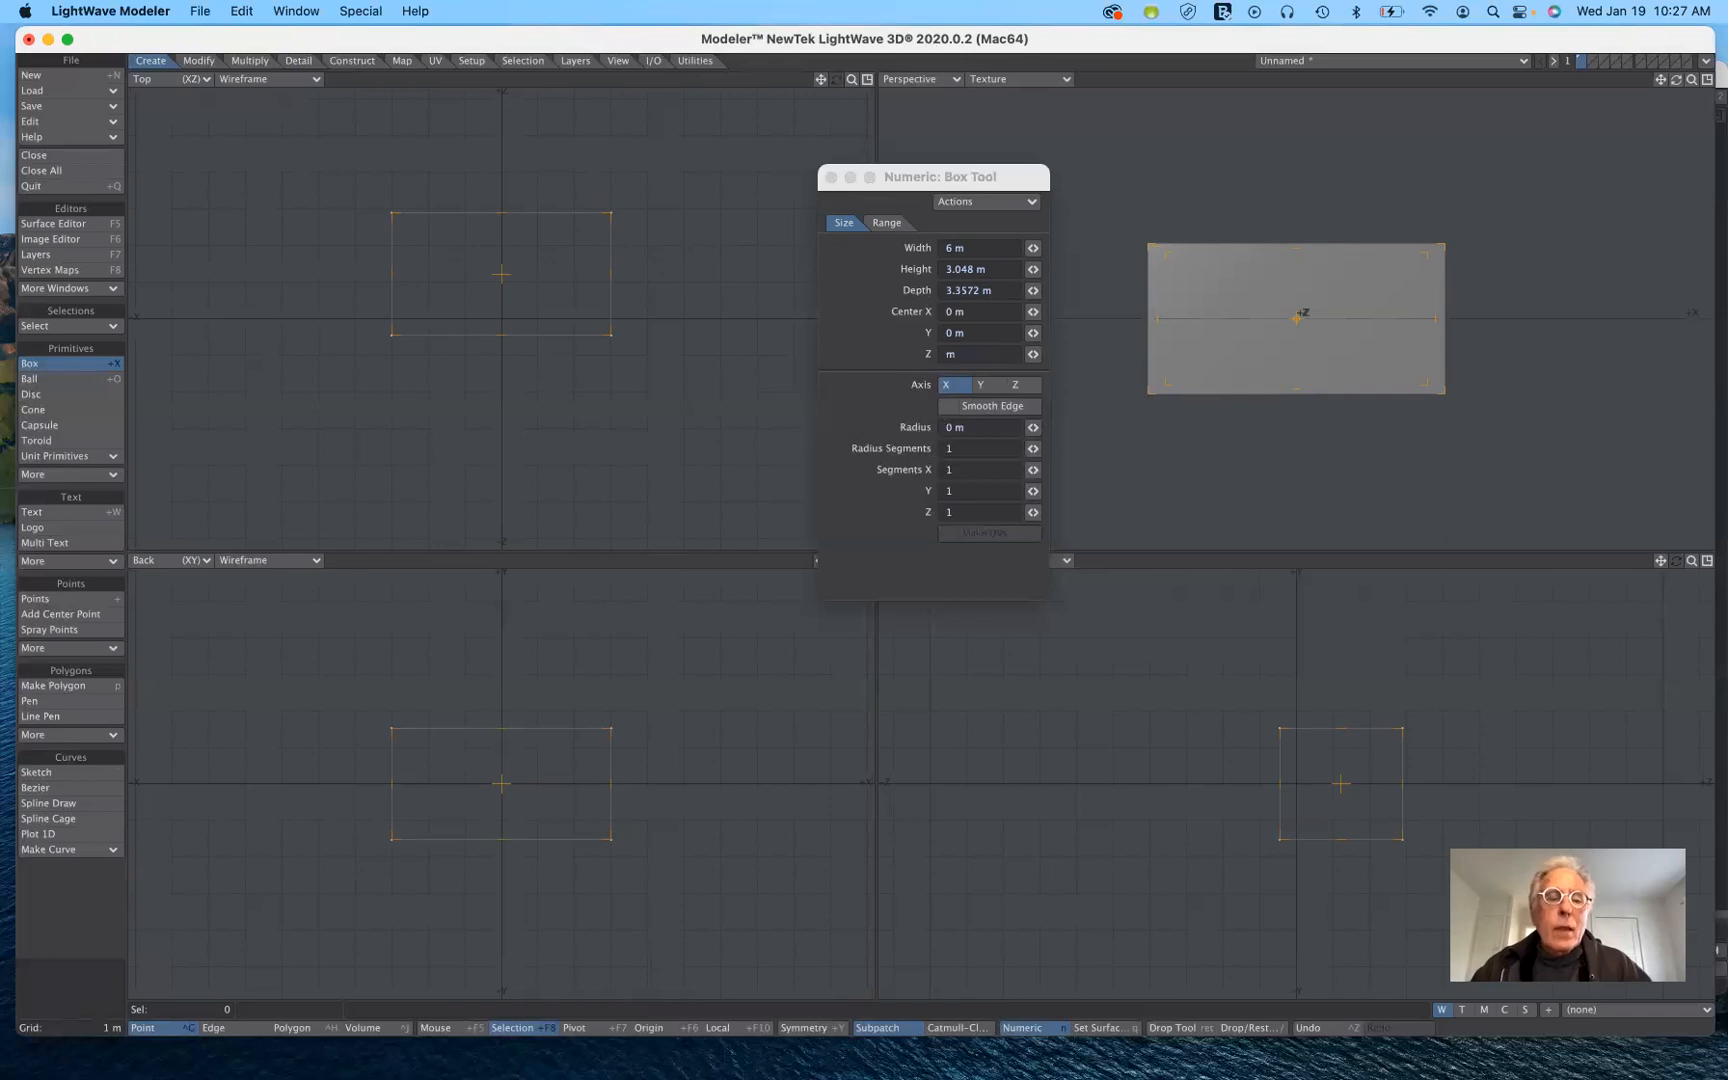
type("0")
key("Tab")
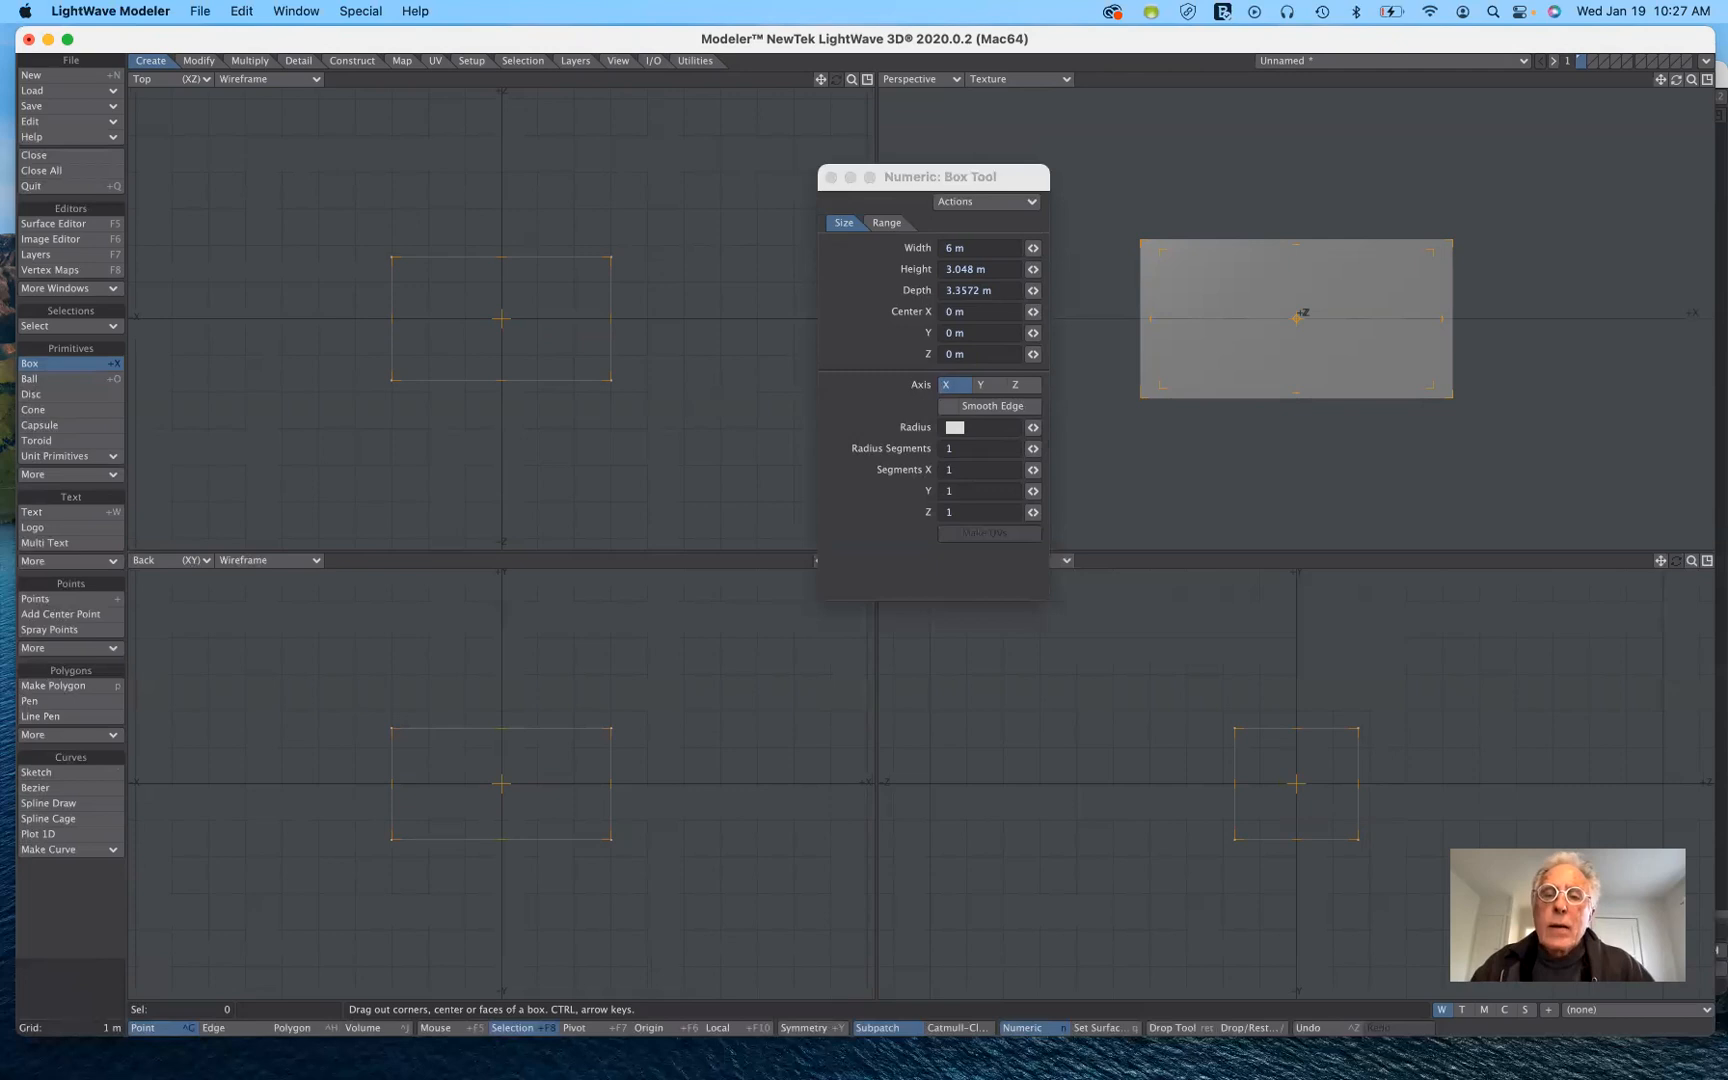
Step: Round the box's edges with a radius of about 41.4 cm and 8 radius segments
left_click_drag(1033, 427, 1105, 432)
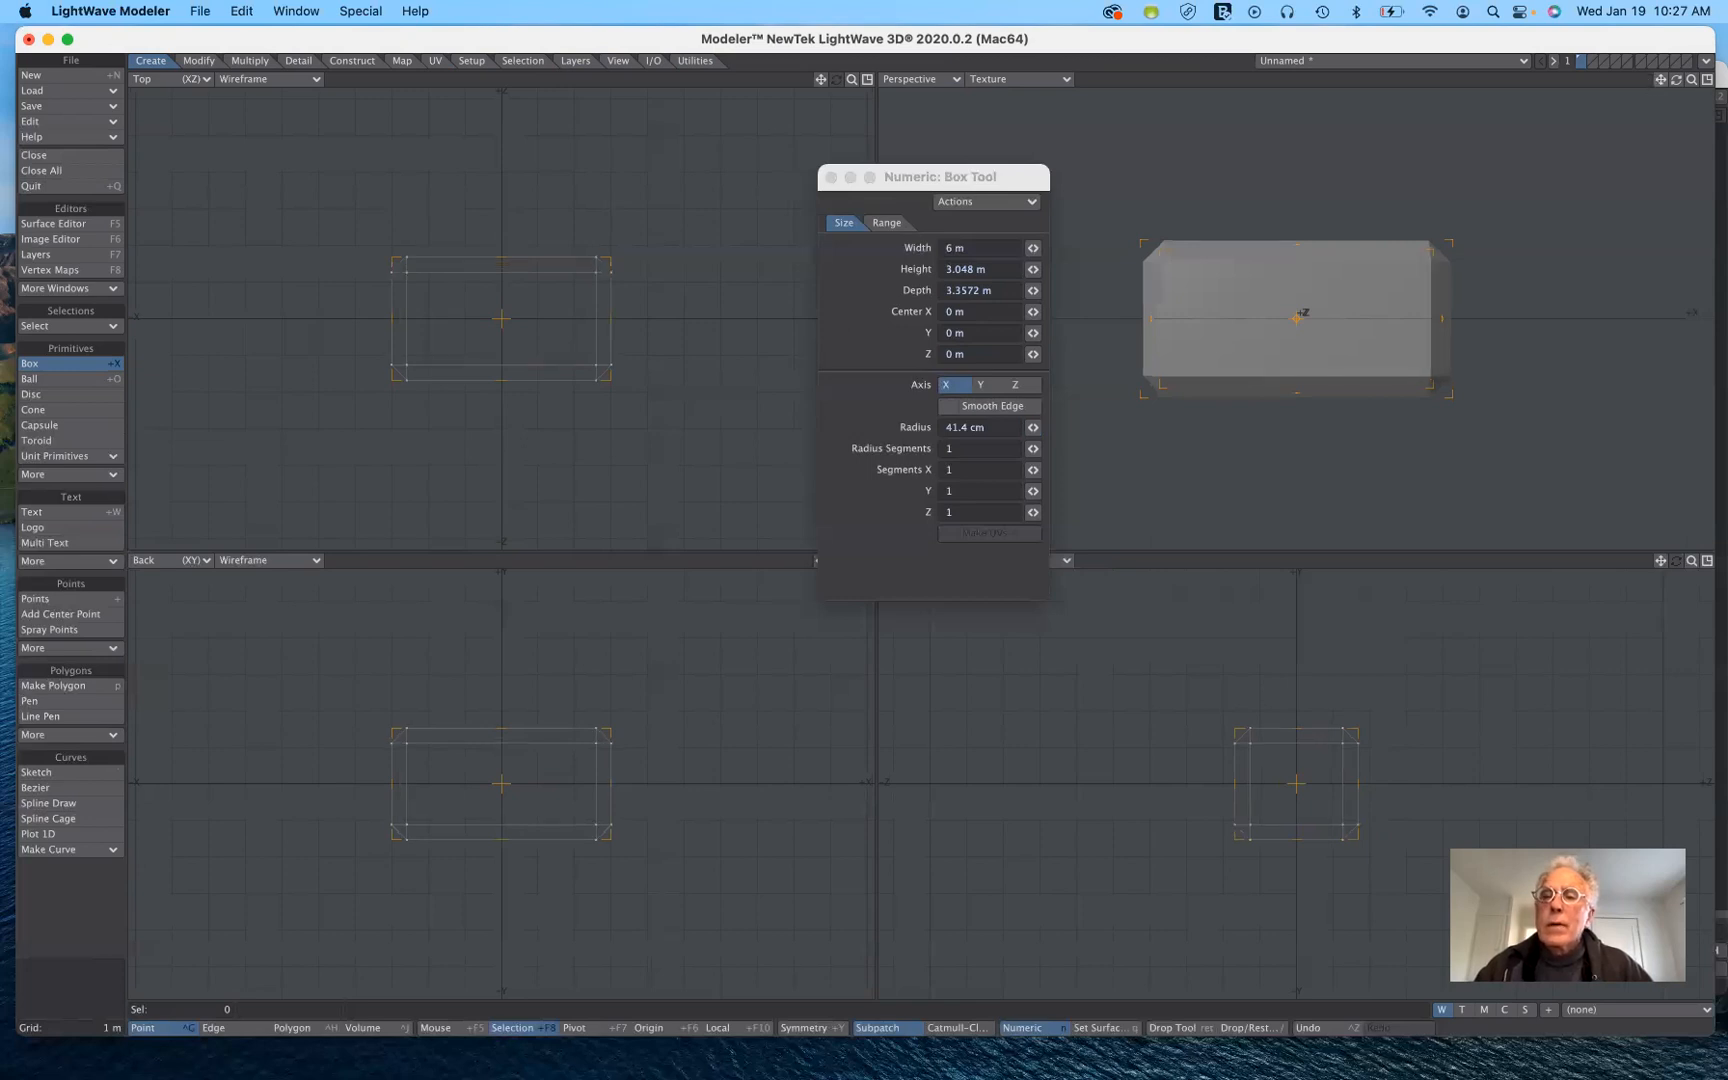
left_click_drag(1676, 79, 1284, 305)
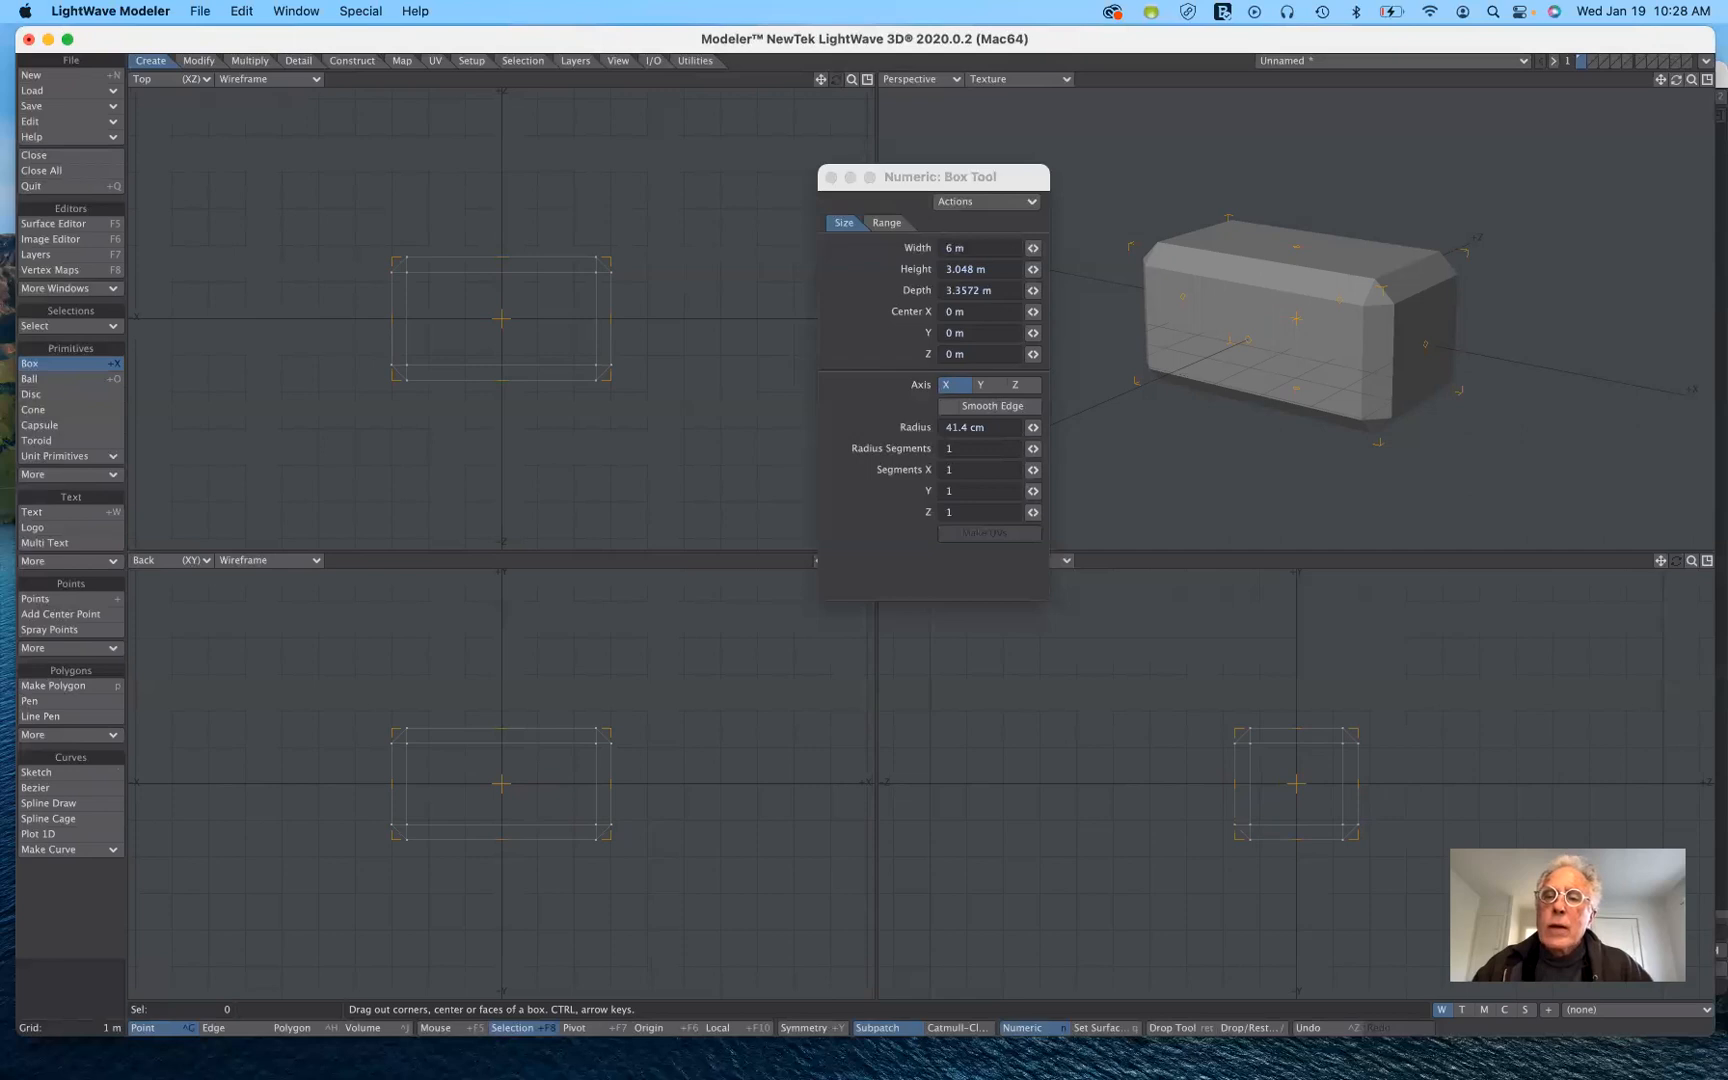
left_click_drag(1033, 448, 1369, 294)
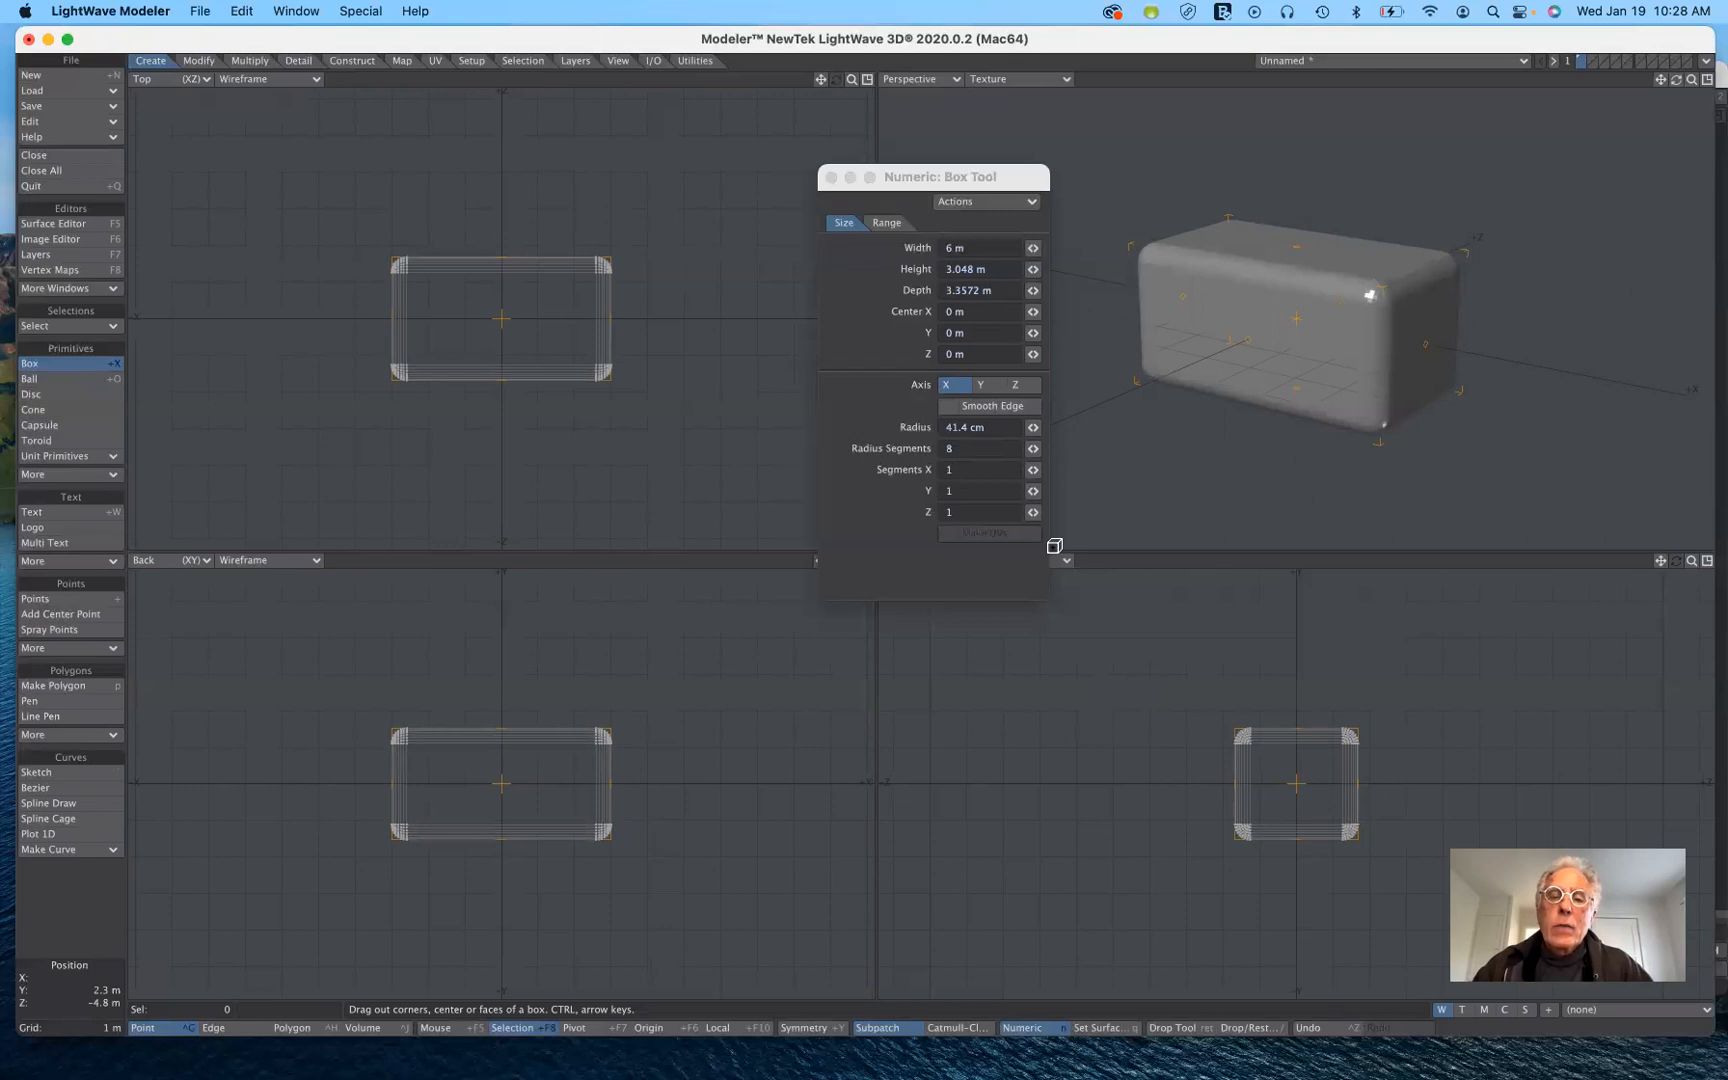
Step: Divide the box into 2 segments along X, Y and Z, and set the Perspective viewport's rendering style to Textured Wire
left_click(1033, 469)
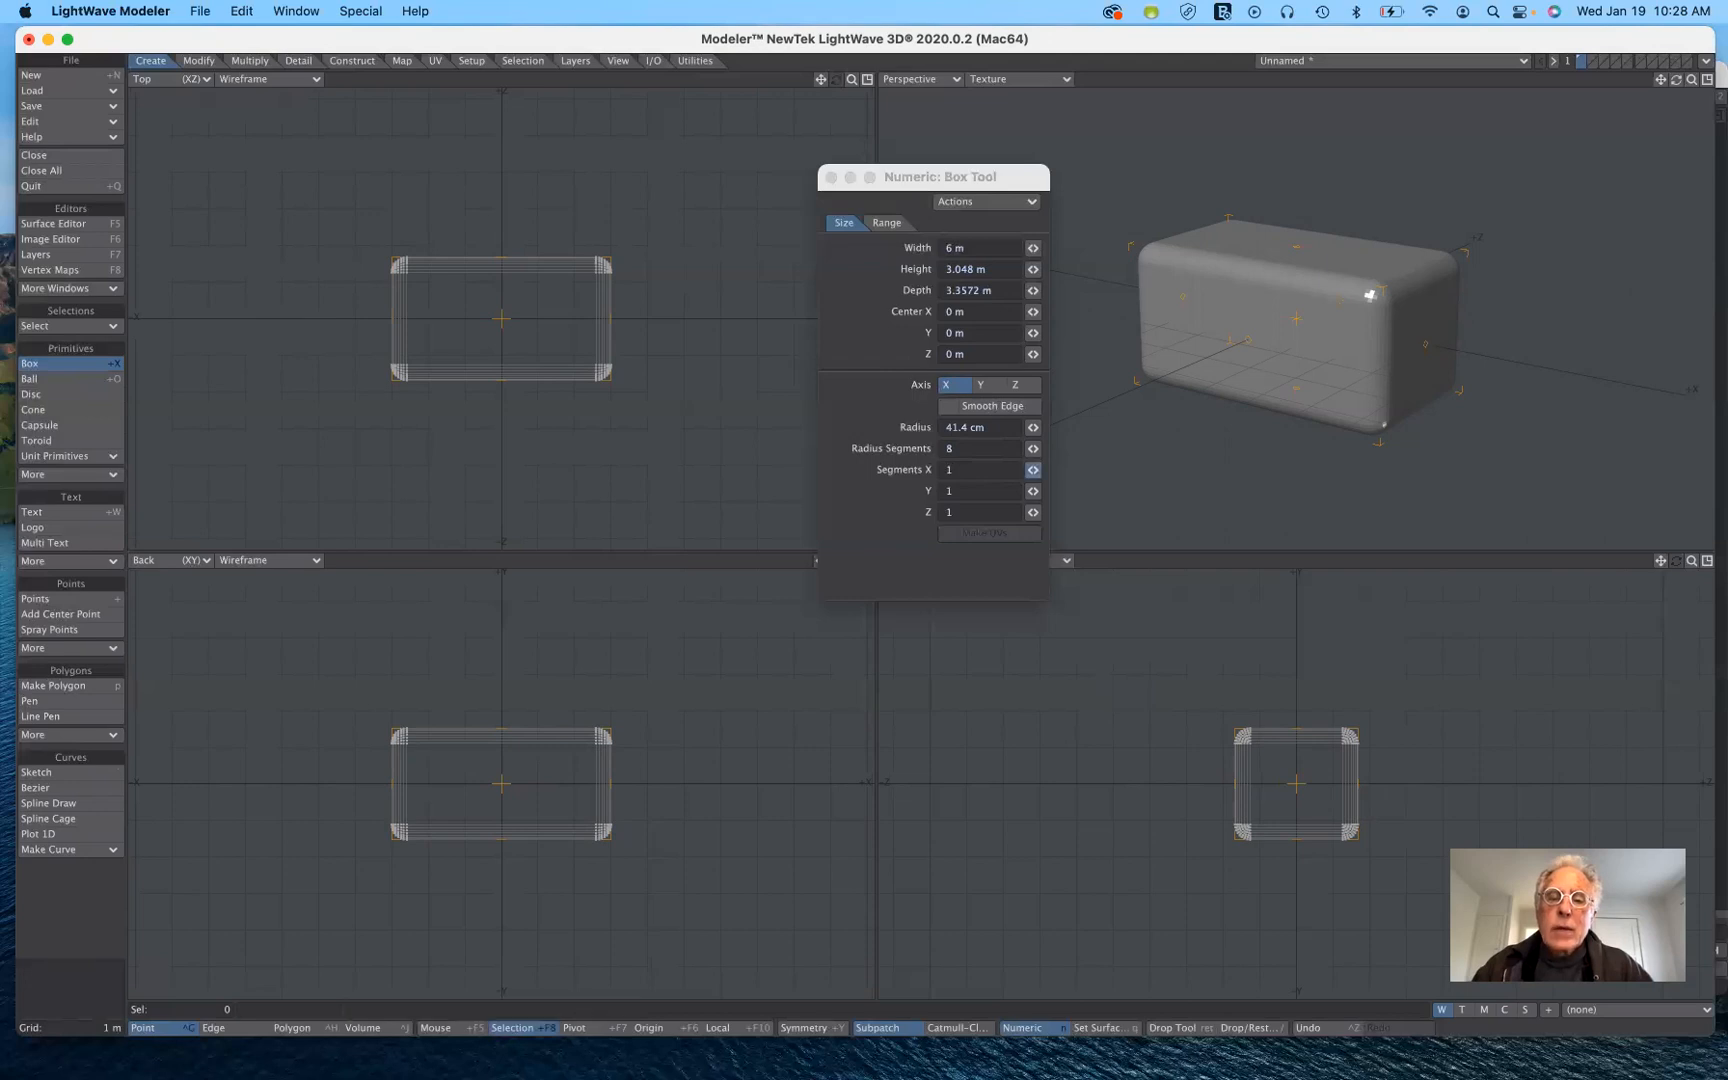
left_click_drag(1033, 469, 1012, 521)
left_click_drag(1033, 491, 1037, 511)
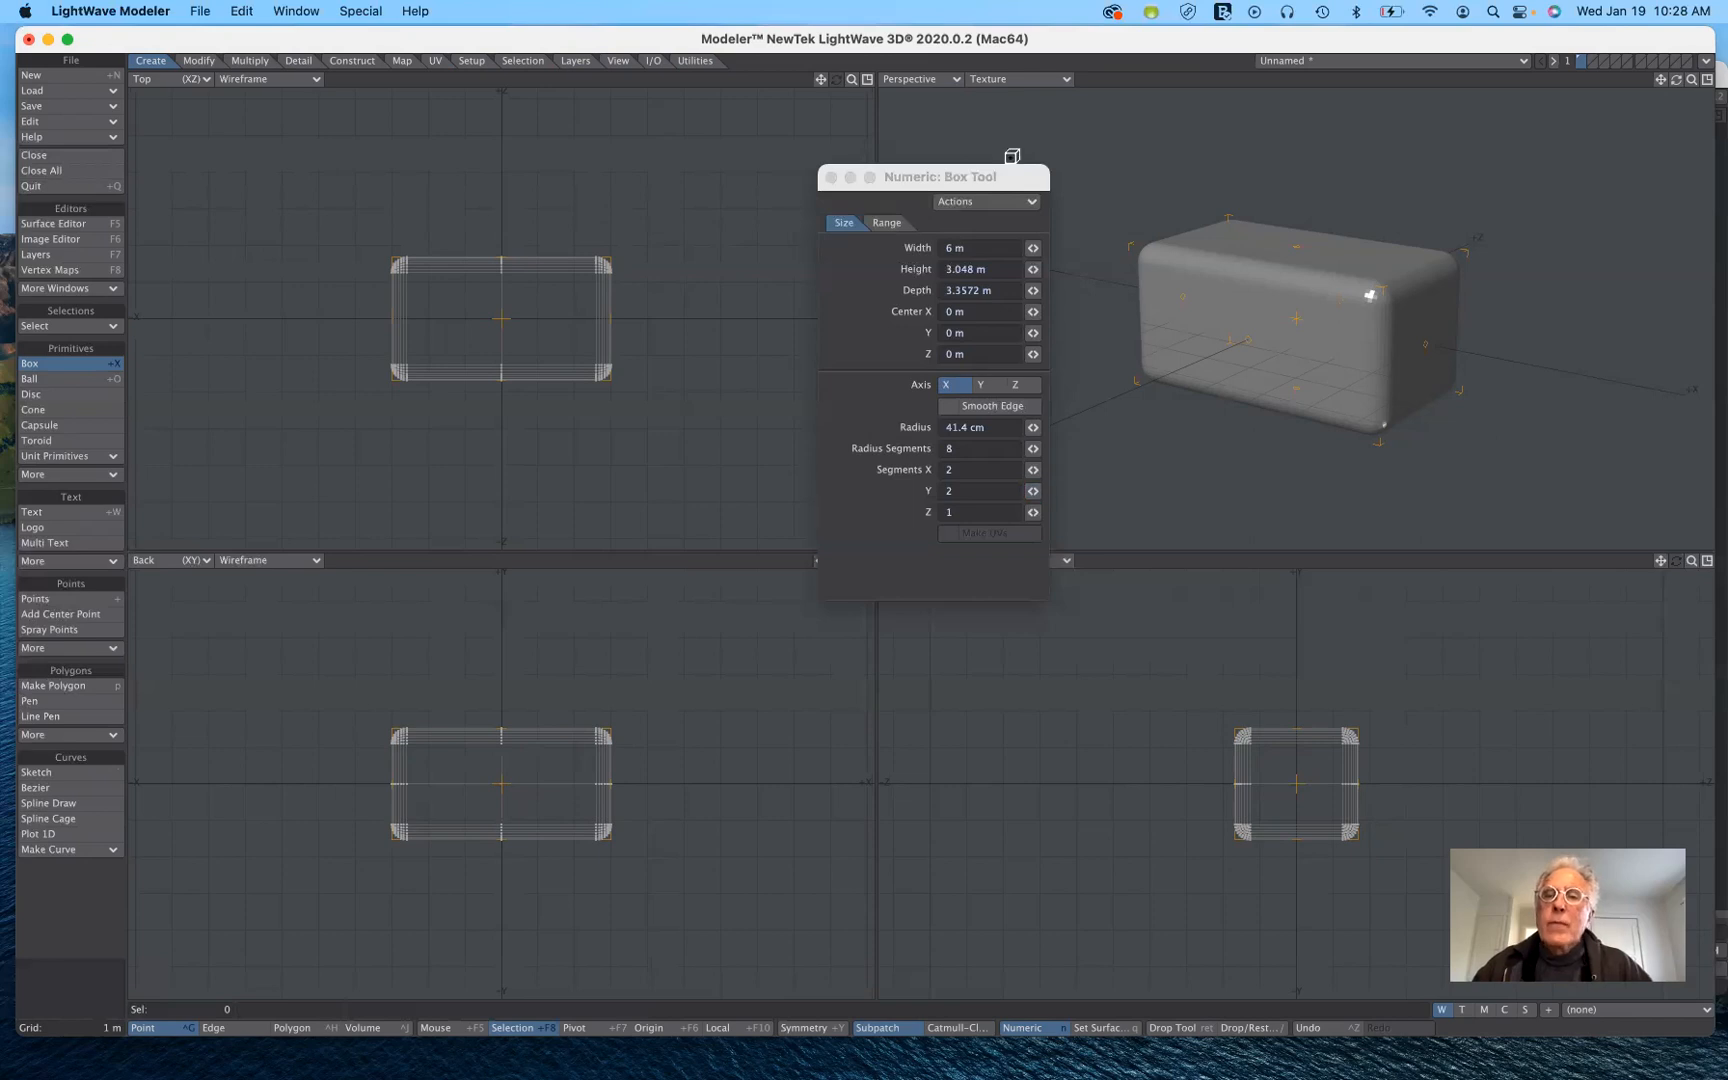
left_click_drag(1033, 512, 1040, 512)
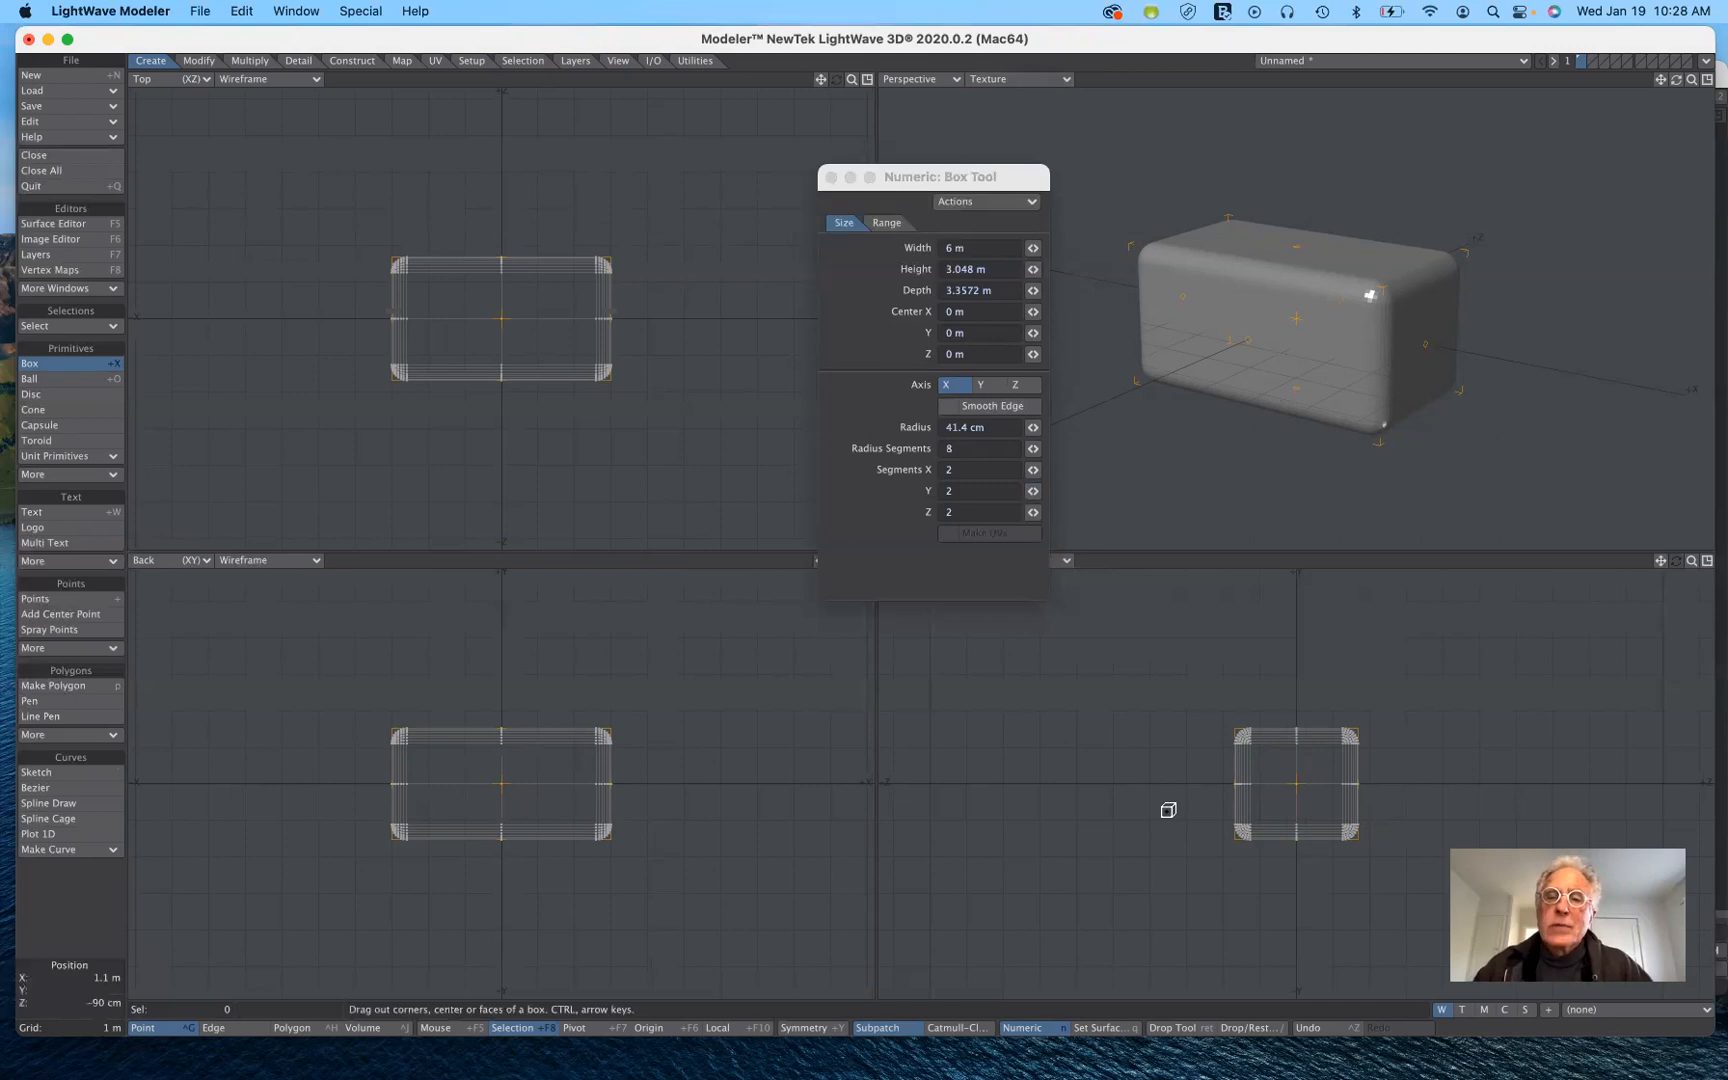
left_click(986, 81)
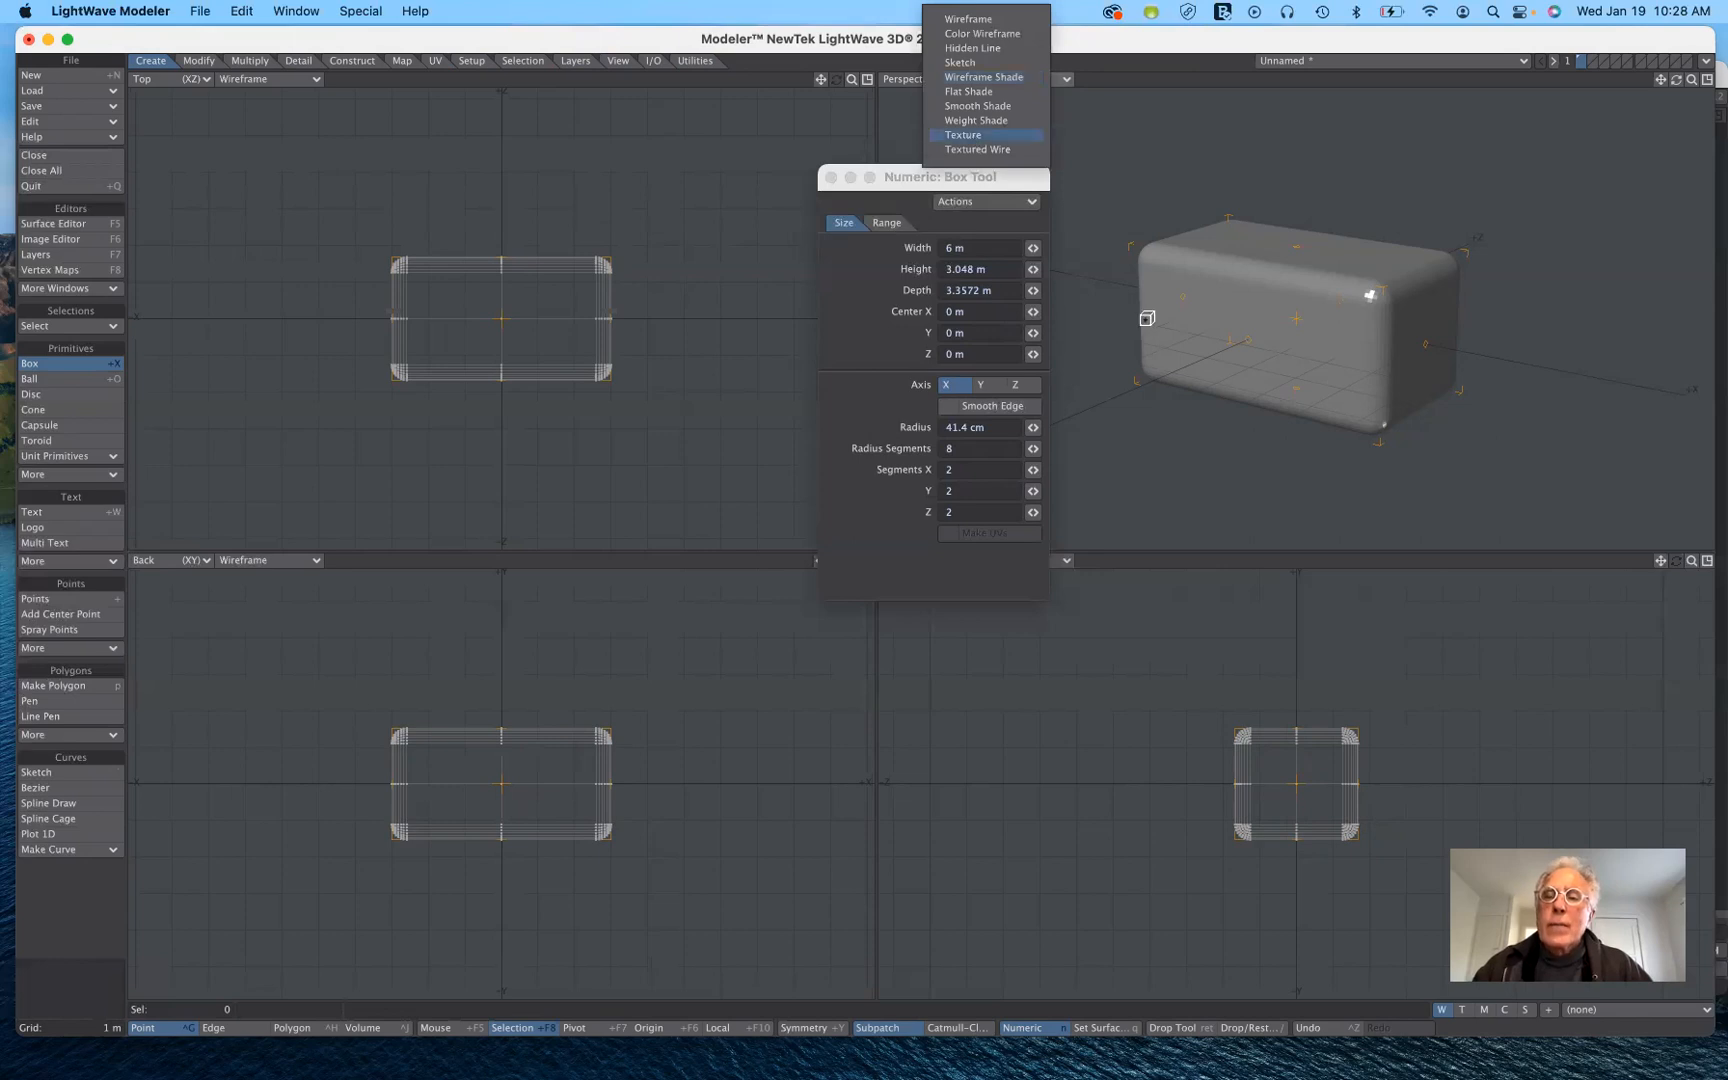
left_click(1281, 351)
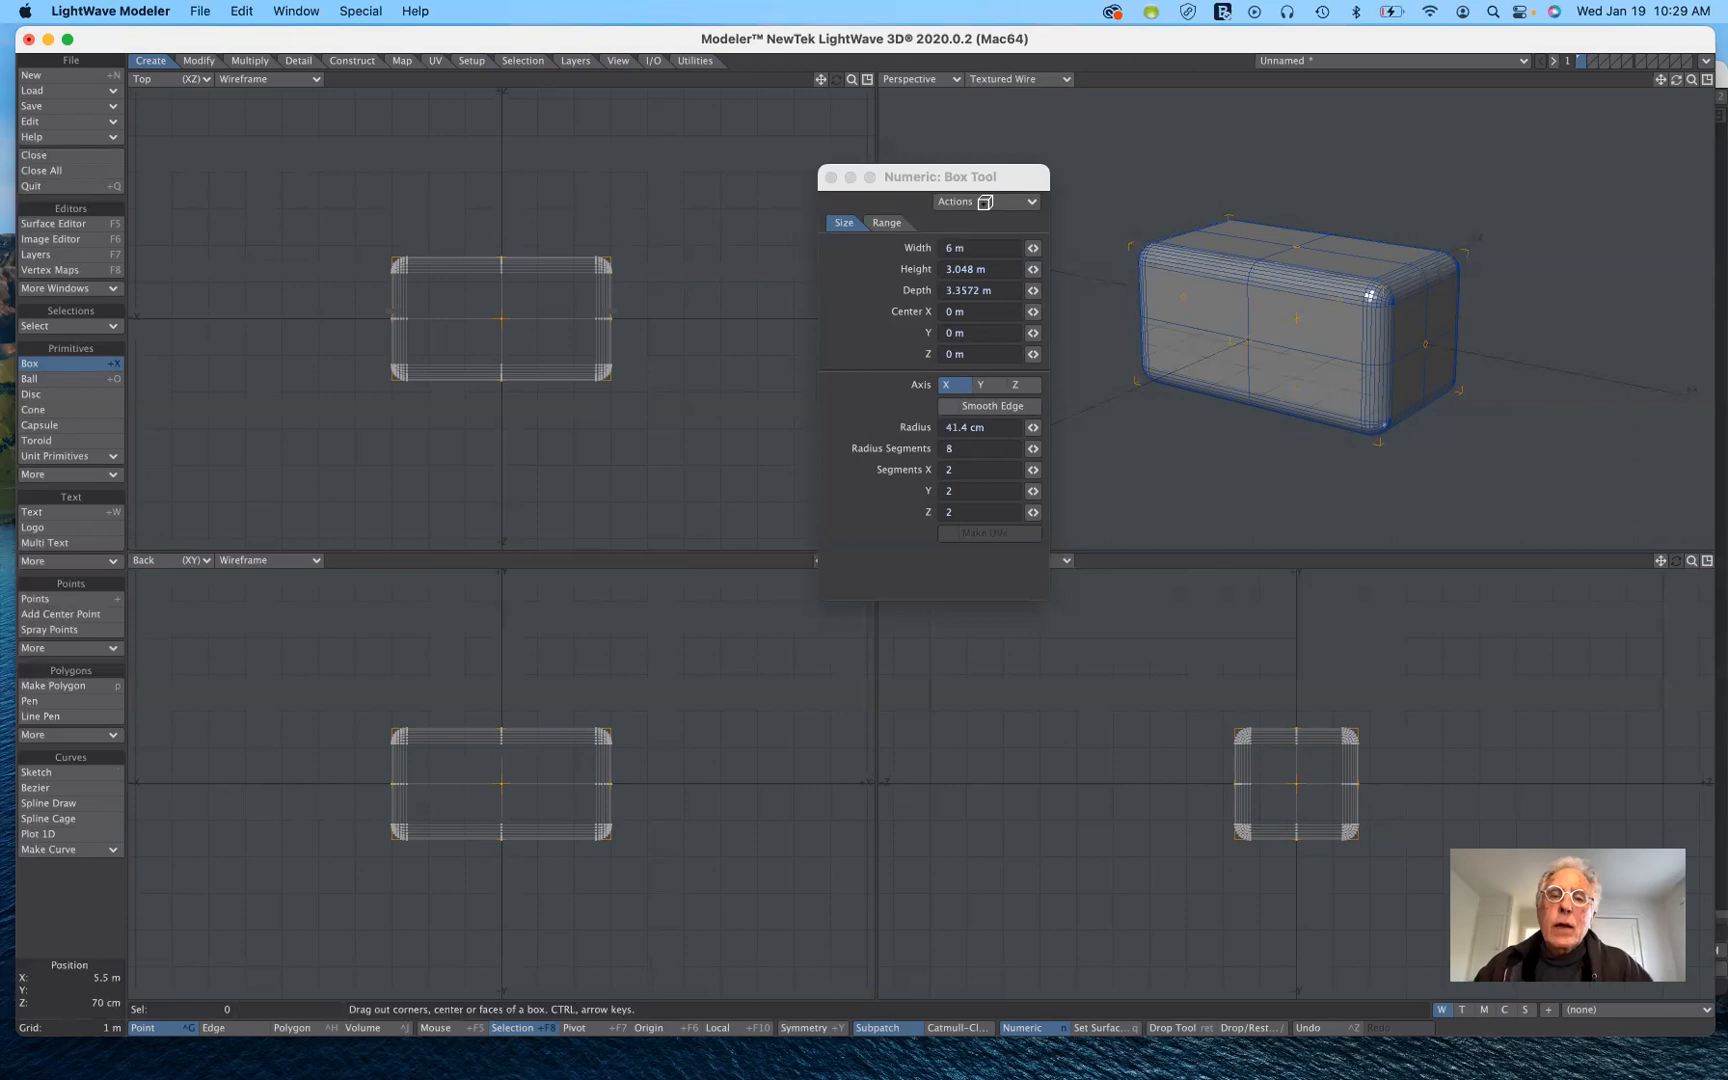
Step: Reset the Box tool to its default 1 m size and drop the tool to create the cube
left_click(983, 203)
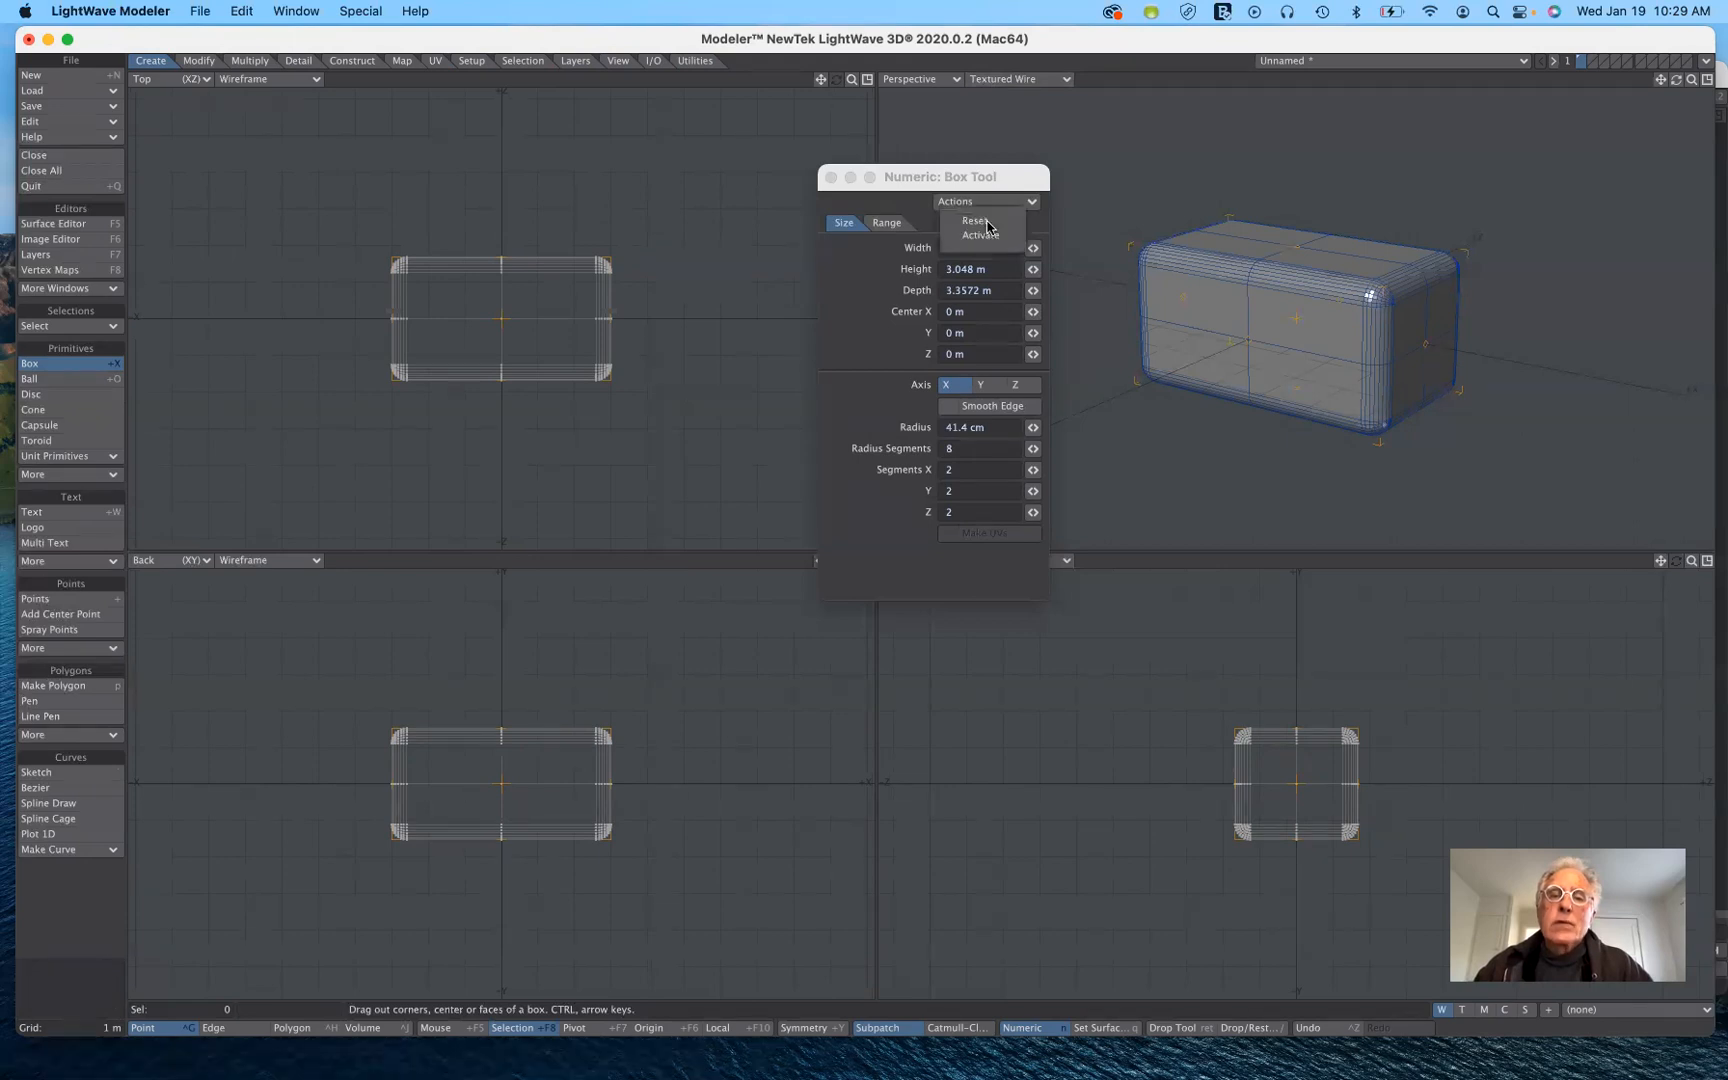
left_click(986, 221)
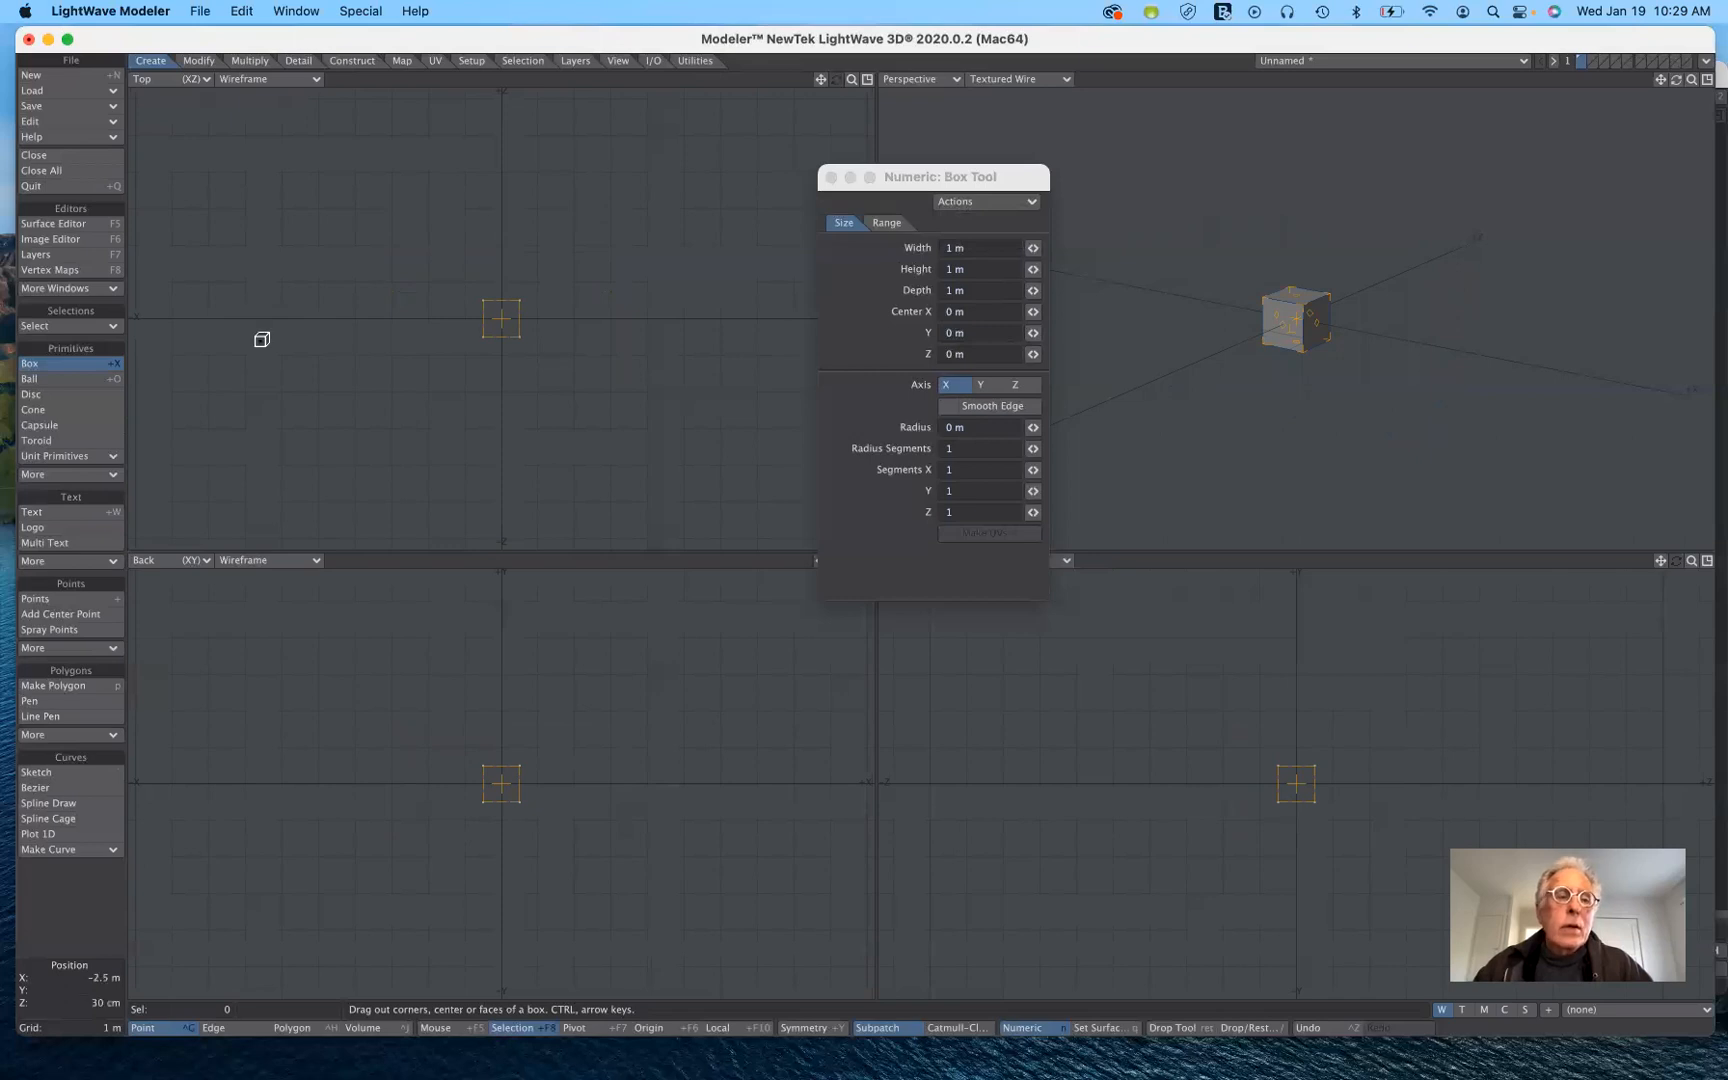
left_click(72, 368)
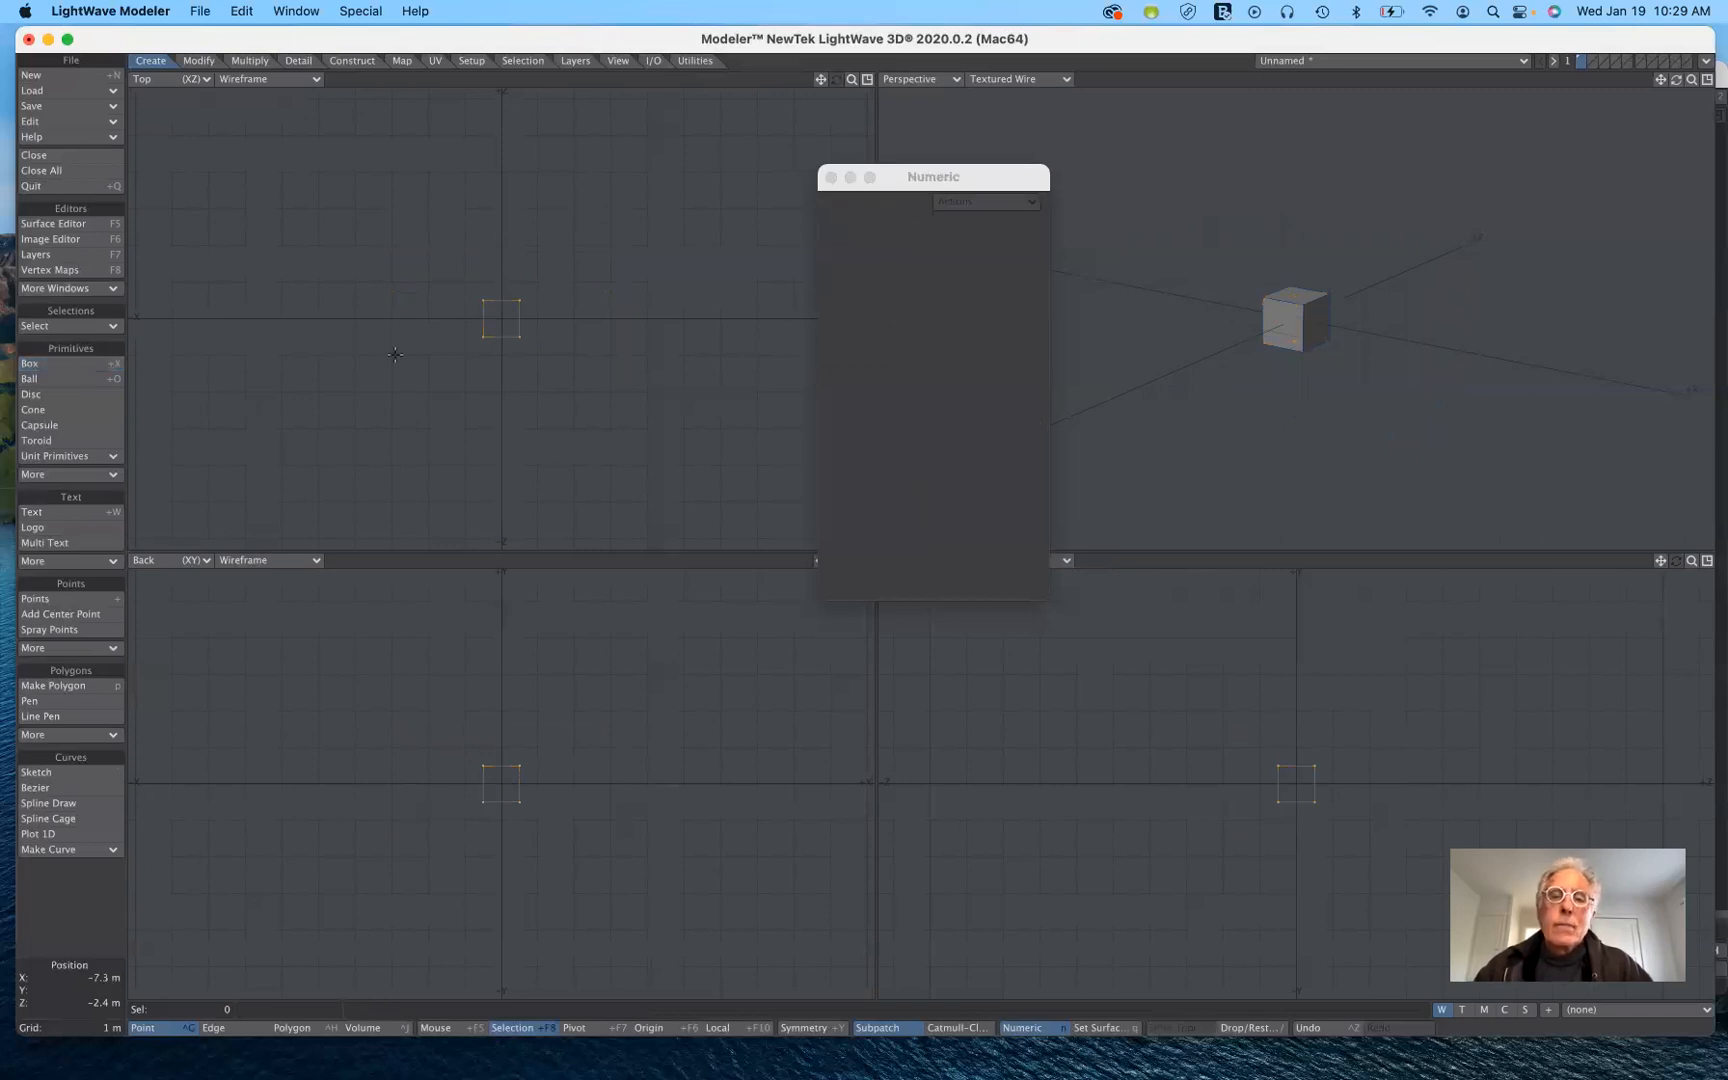
Step: Fit the cube in all viewports, zoom both the orthographic and Perspective views out slightly, and reposition the Numeric window
left_click_drag(980, 176, 1034, 422)
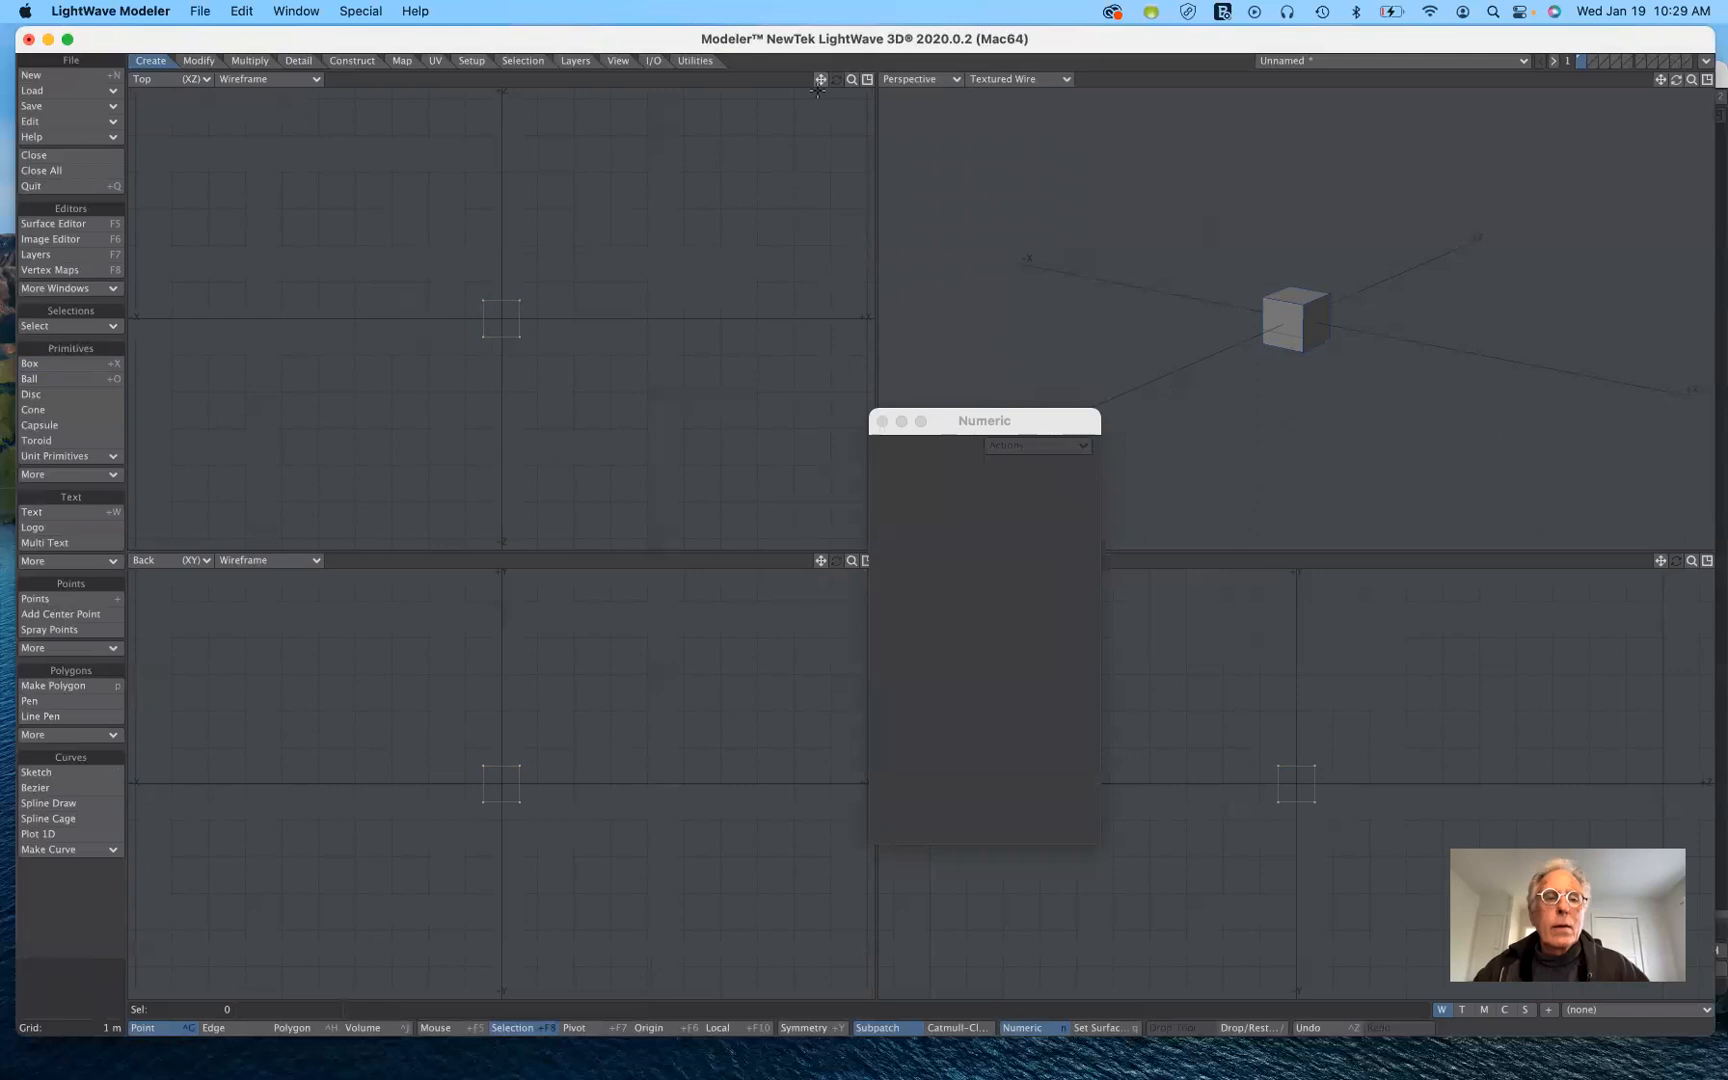
key("a")
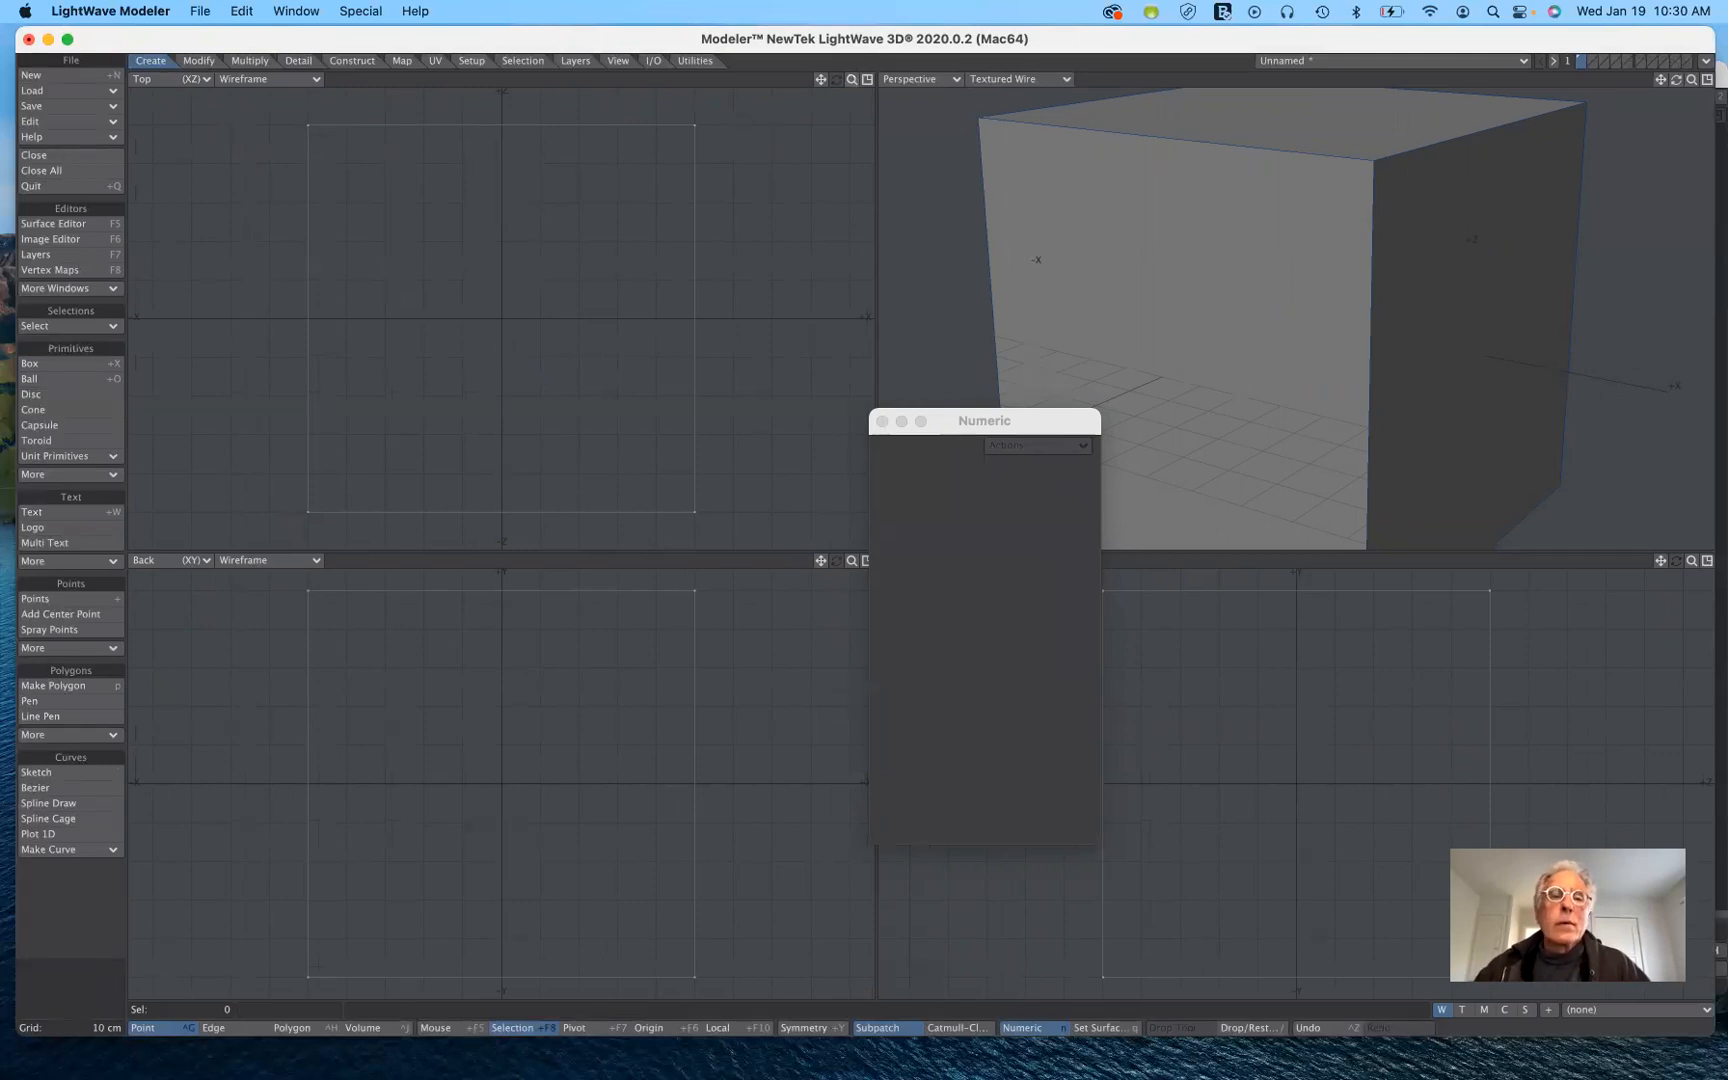
left_click_drag(852, 79, 840, 79)
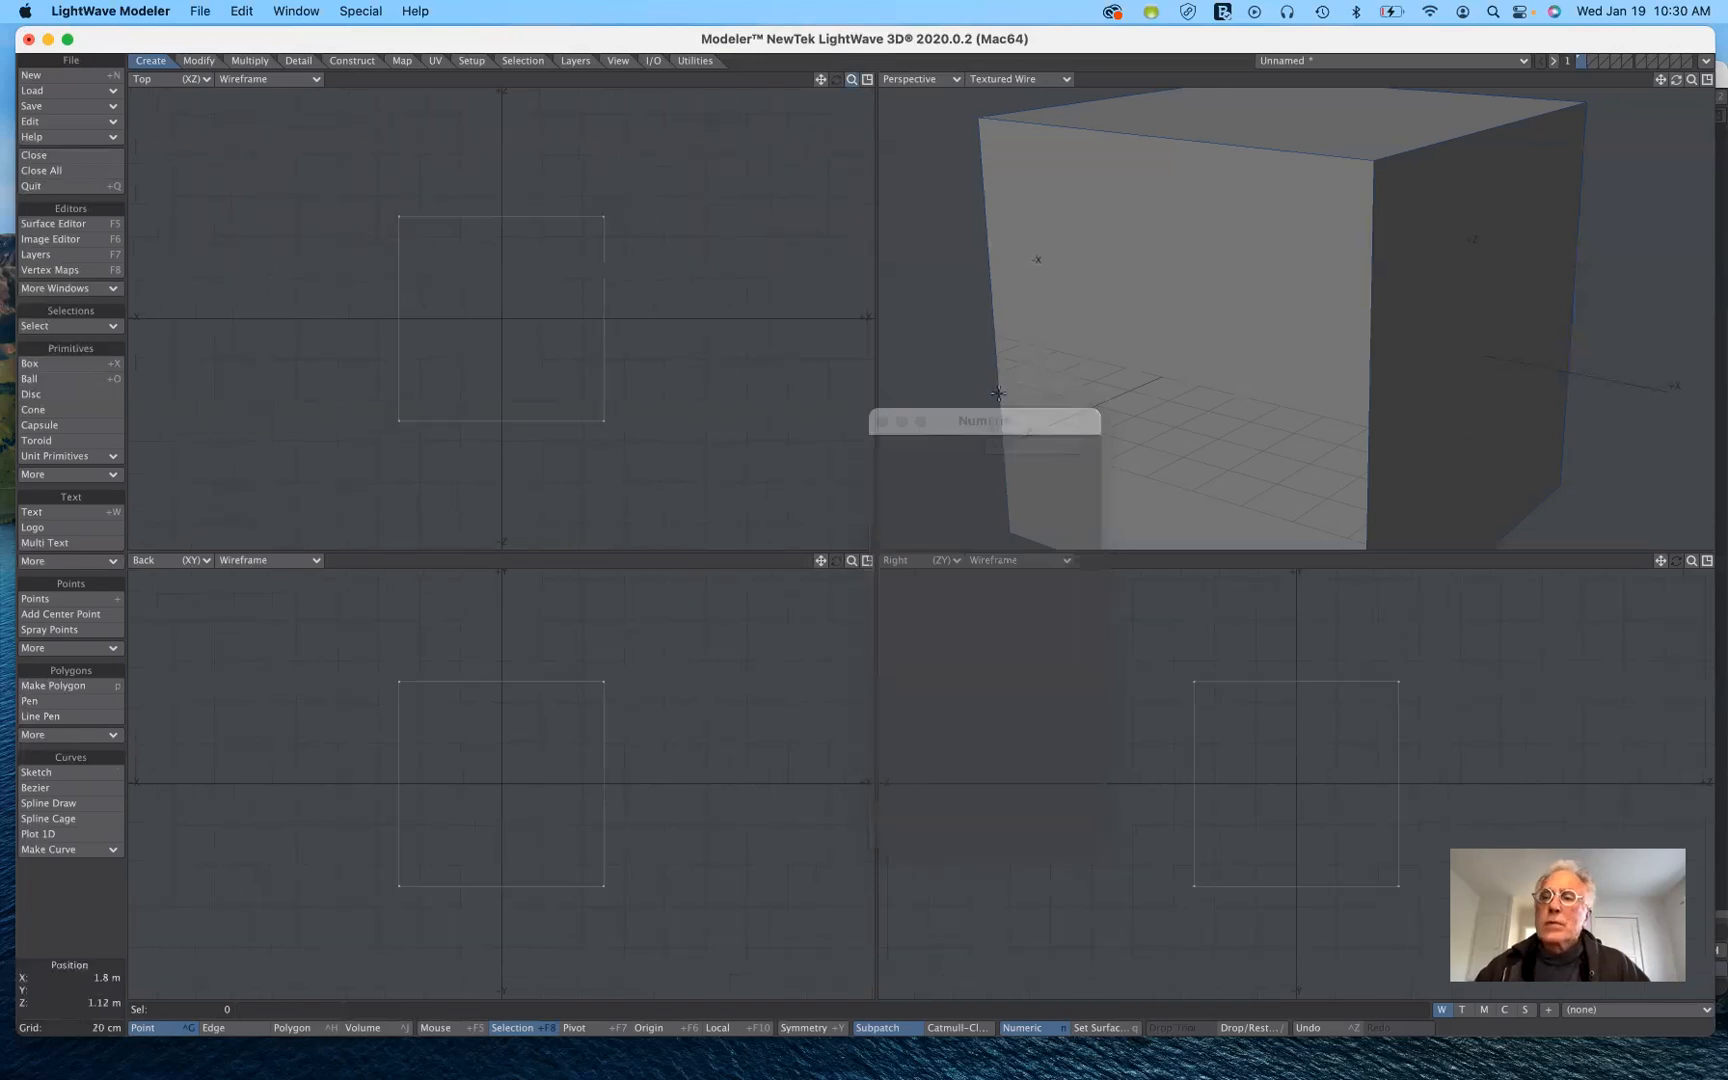
left_click(1688, 84)
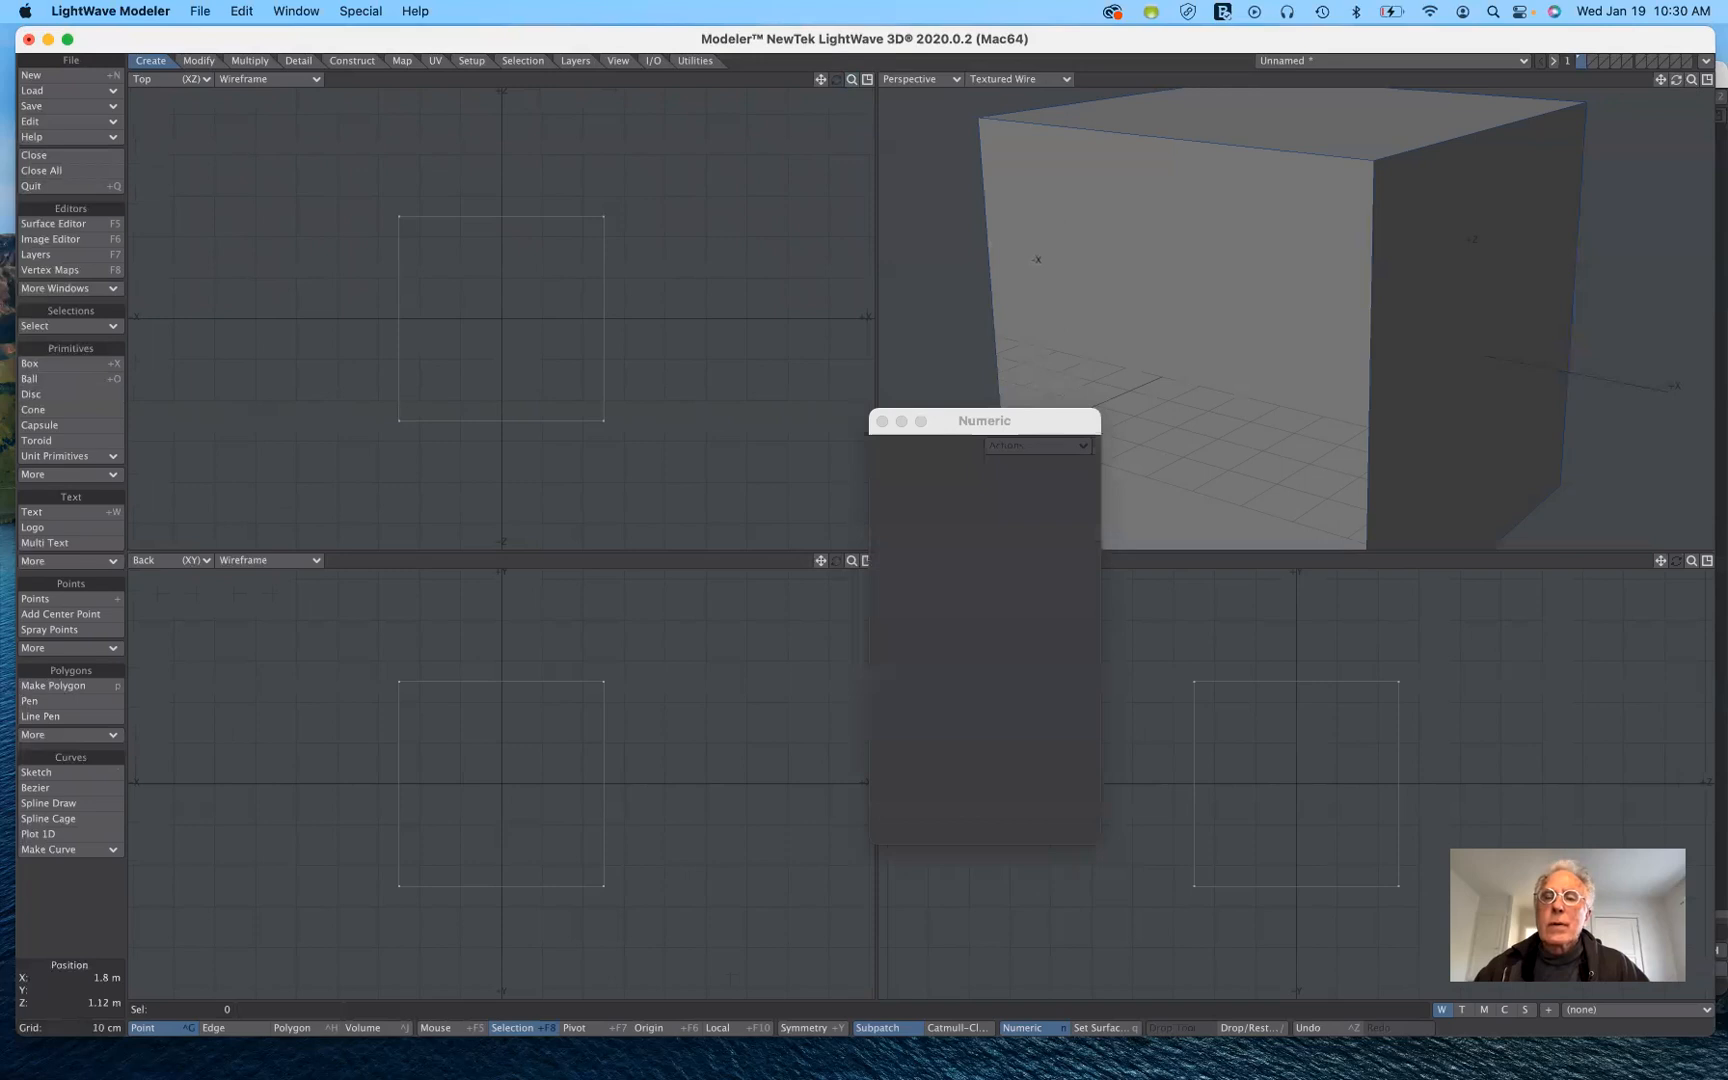
left_click(1690, 81)
left_click_drag(1690, 81, 1628, 102)
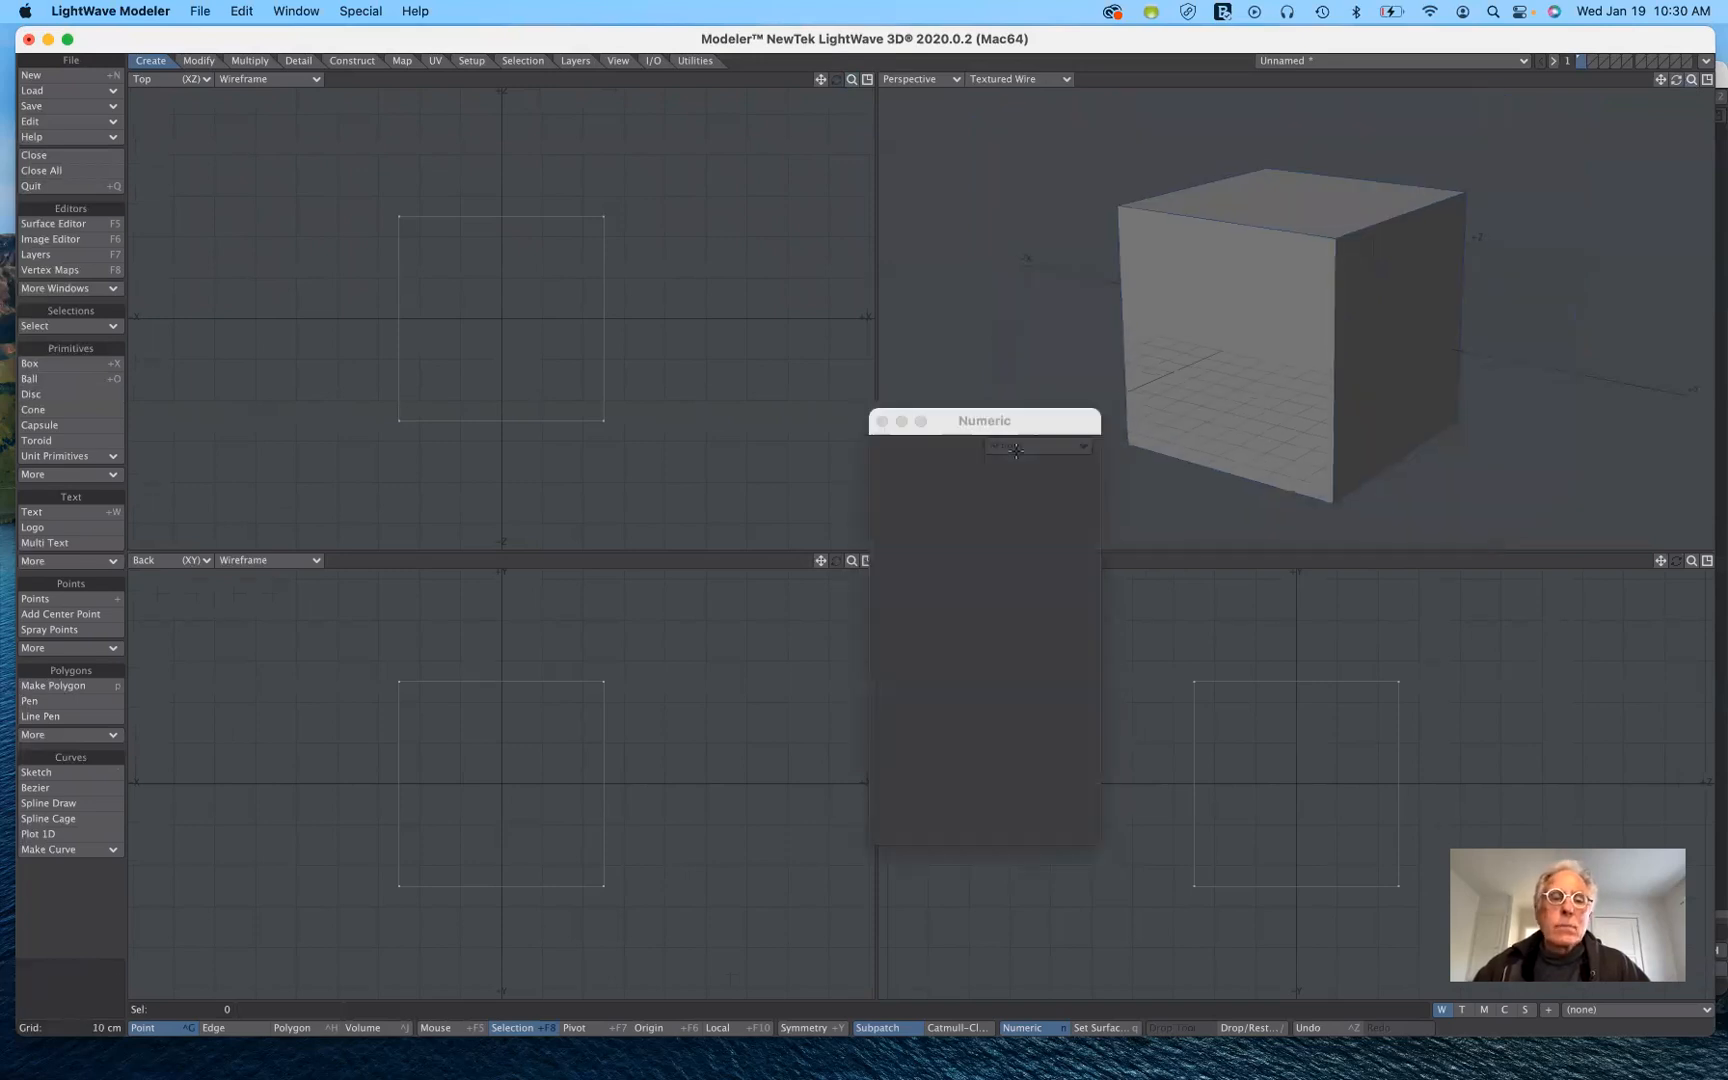
left_click_drag(1015, 421, 995, 490)
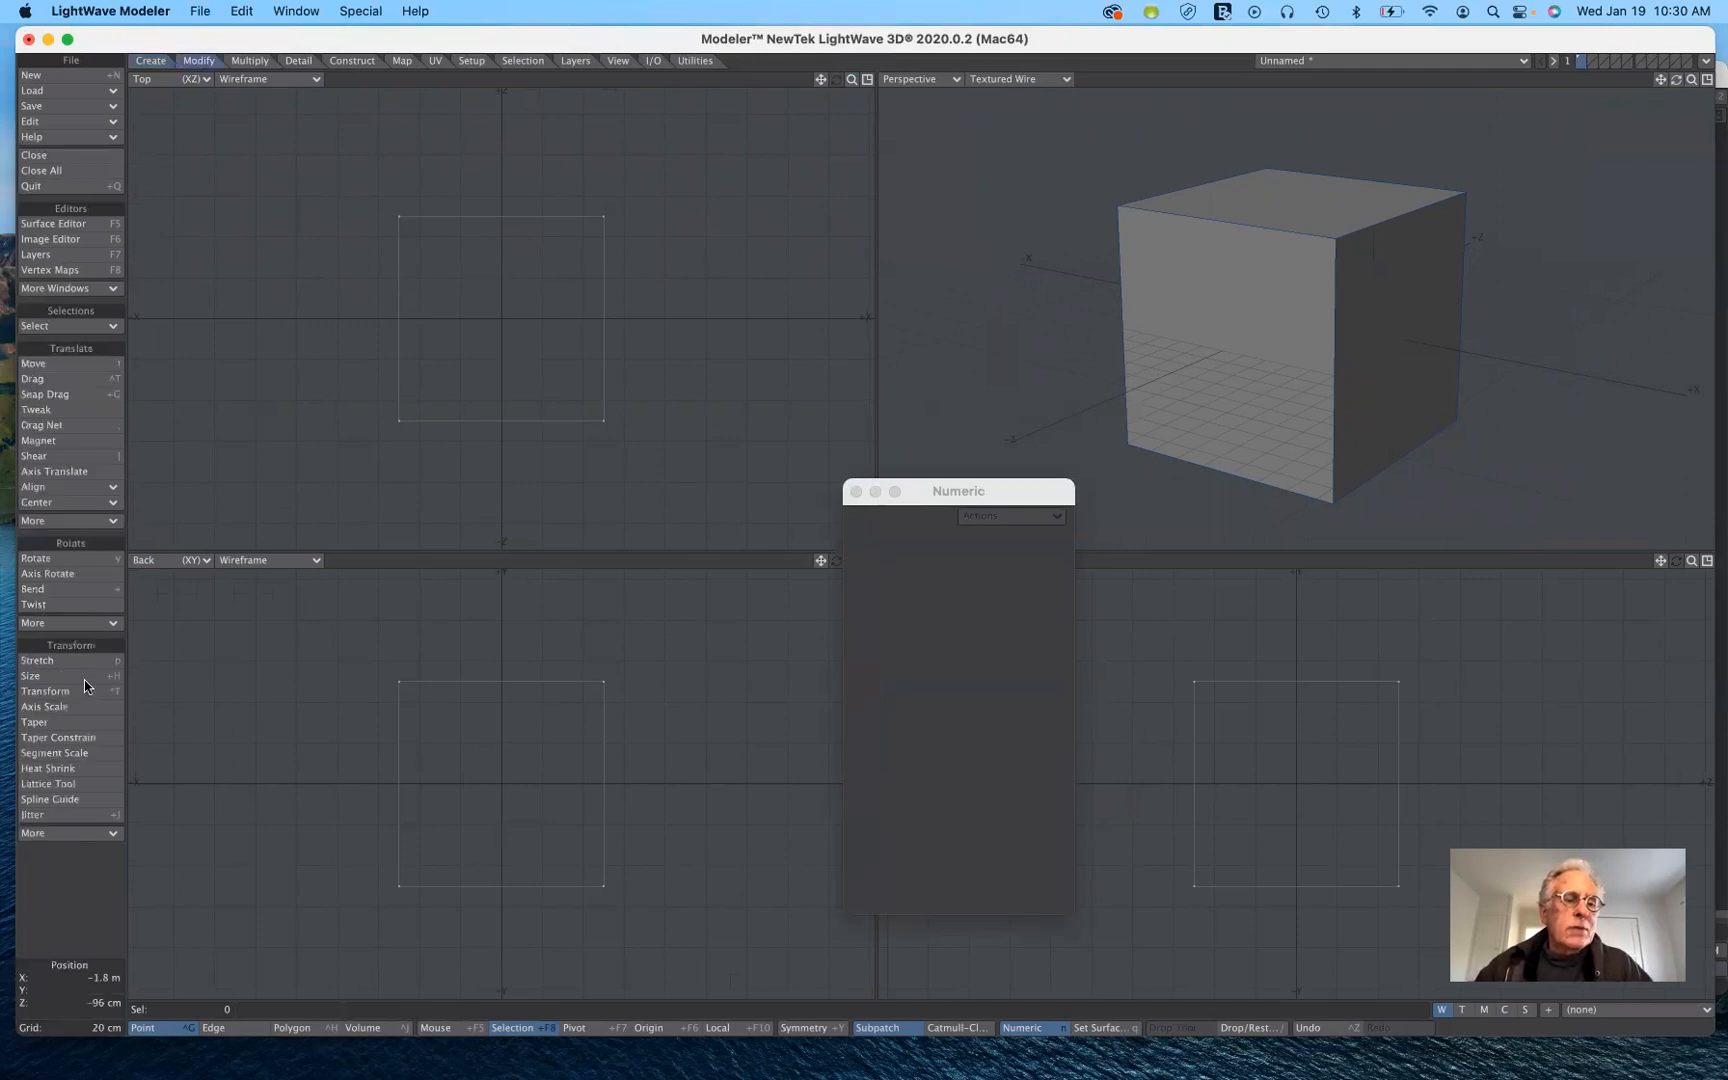
Step: Scale the cube with the Size tool to about 52% around its center, and undo the scaling
left_click(85, 679)
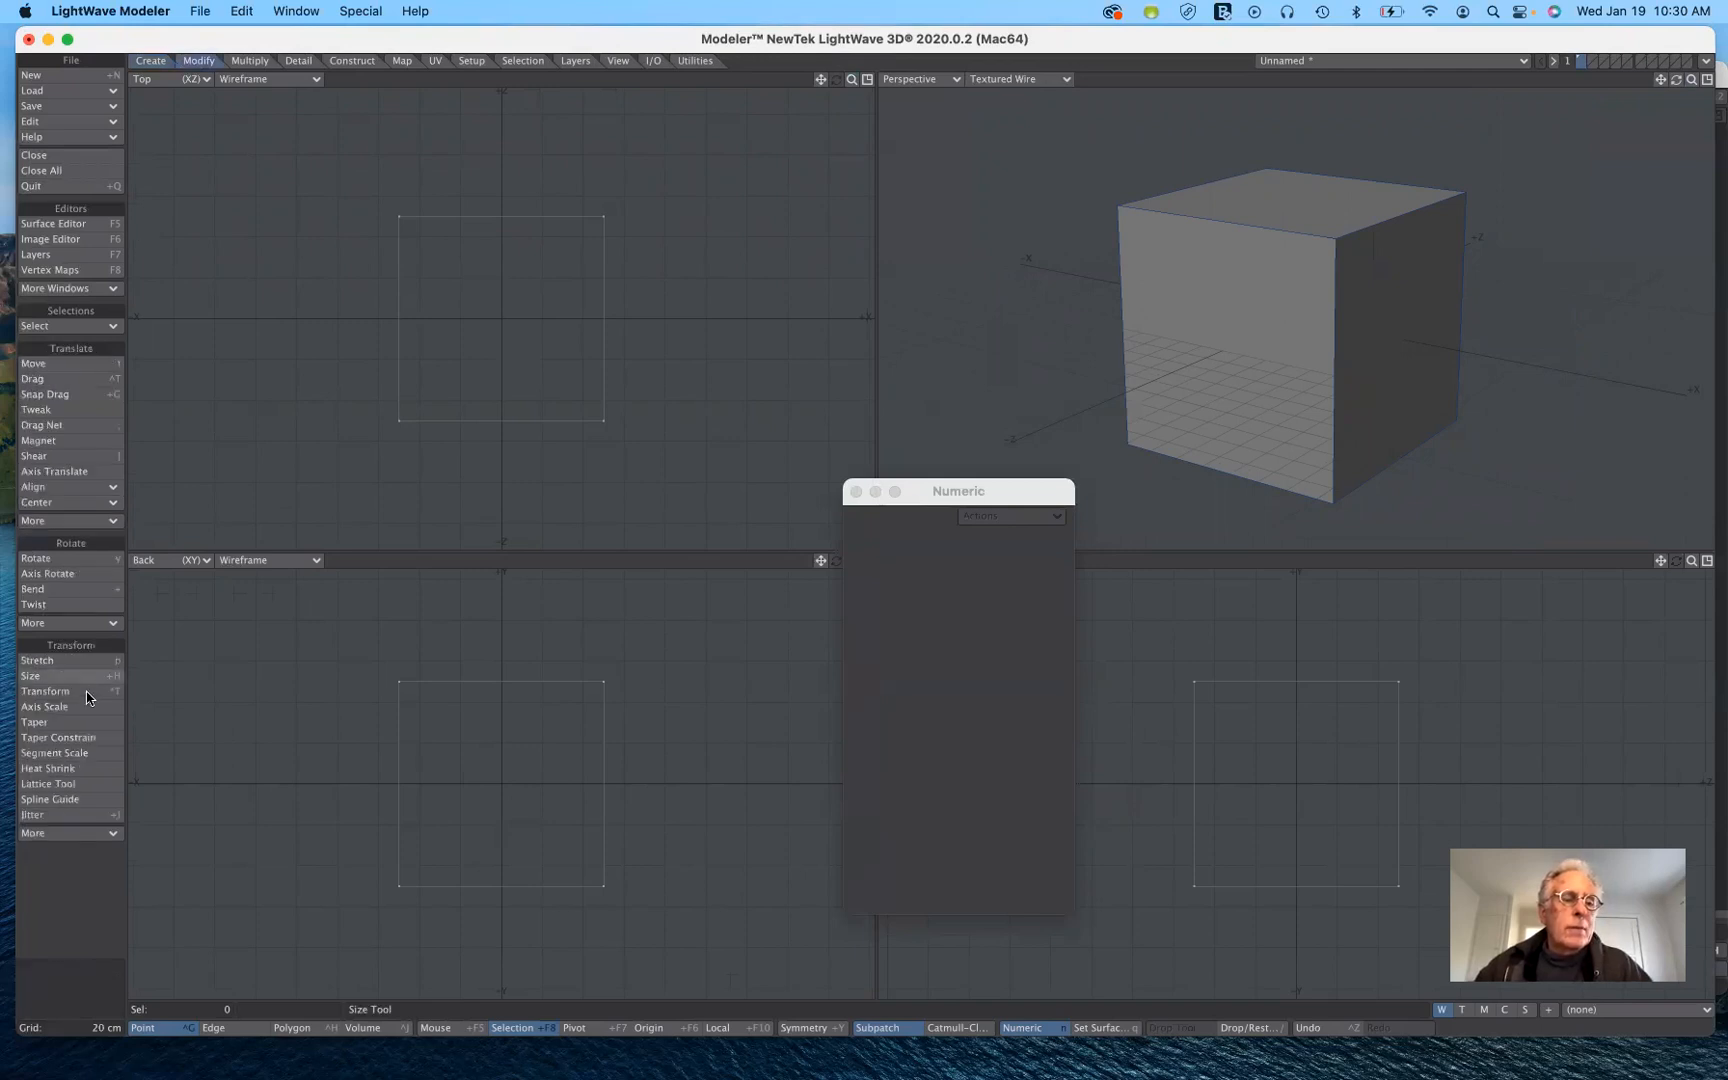
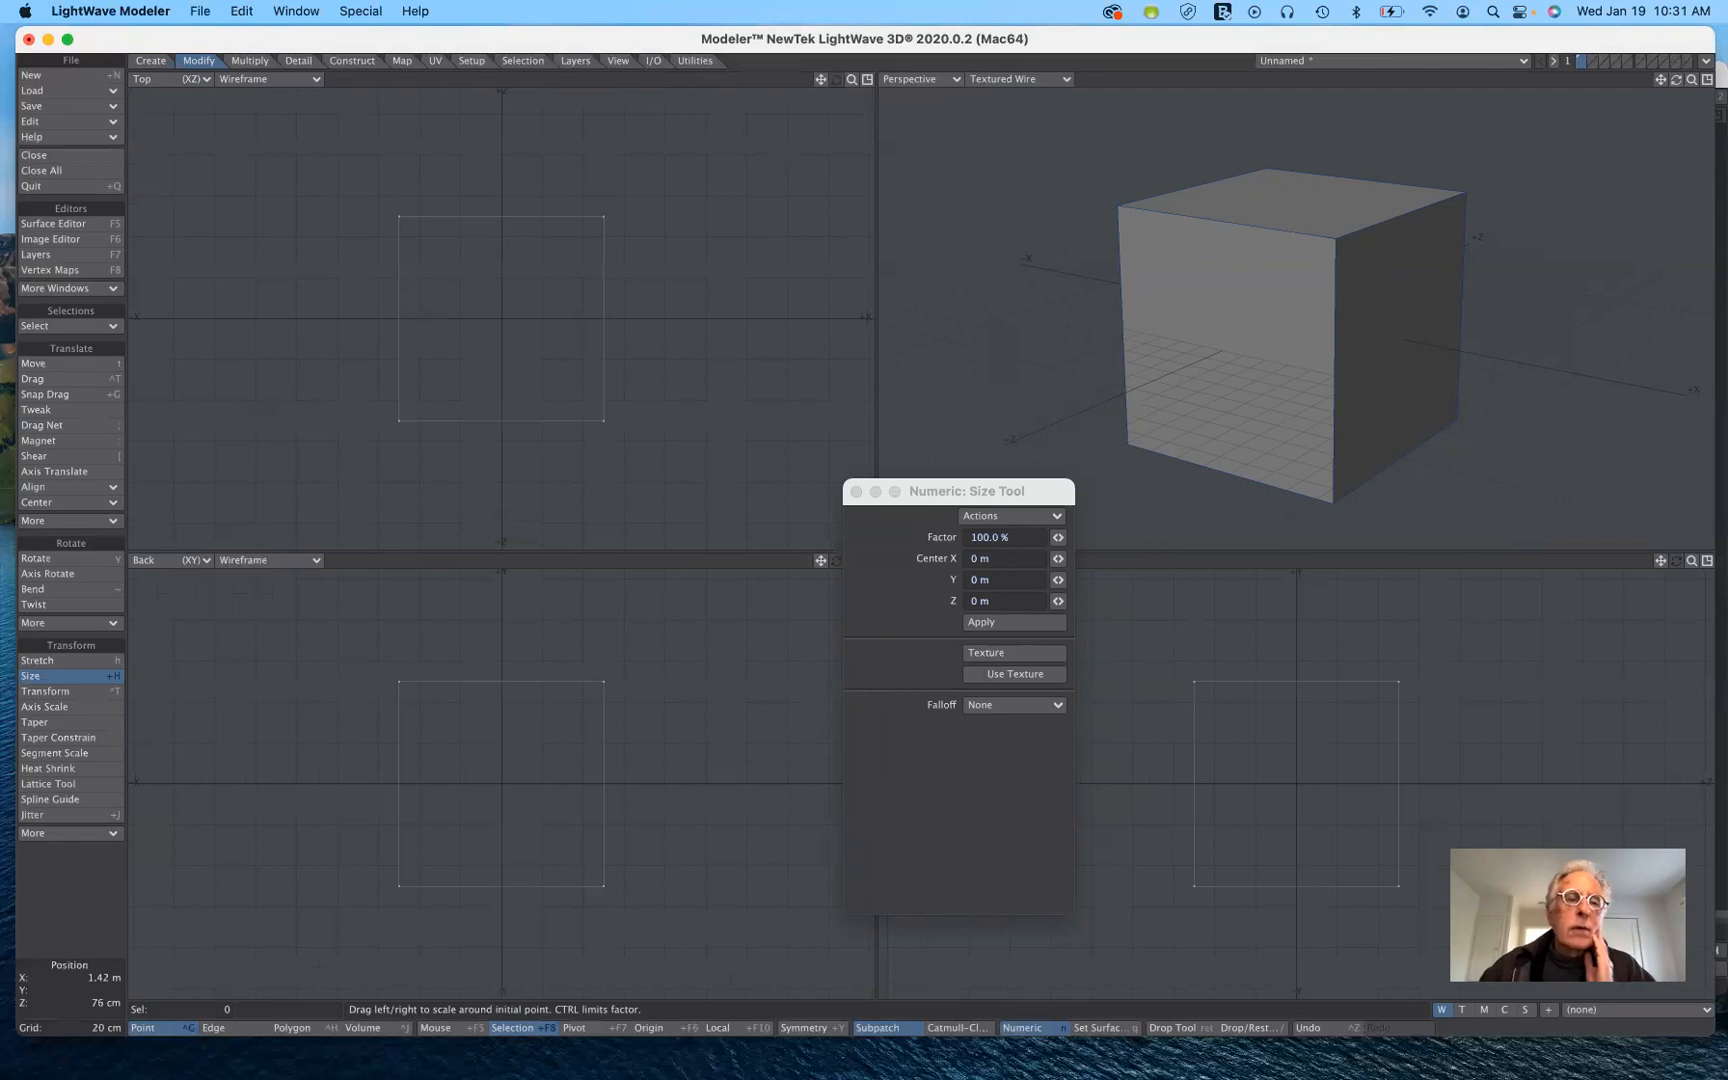
key("n")
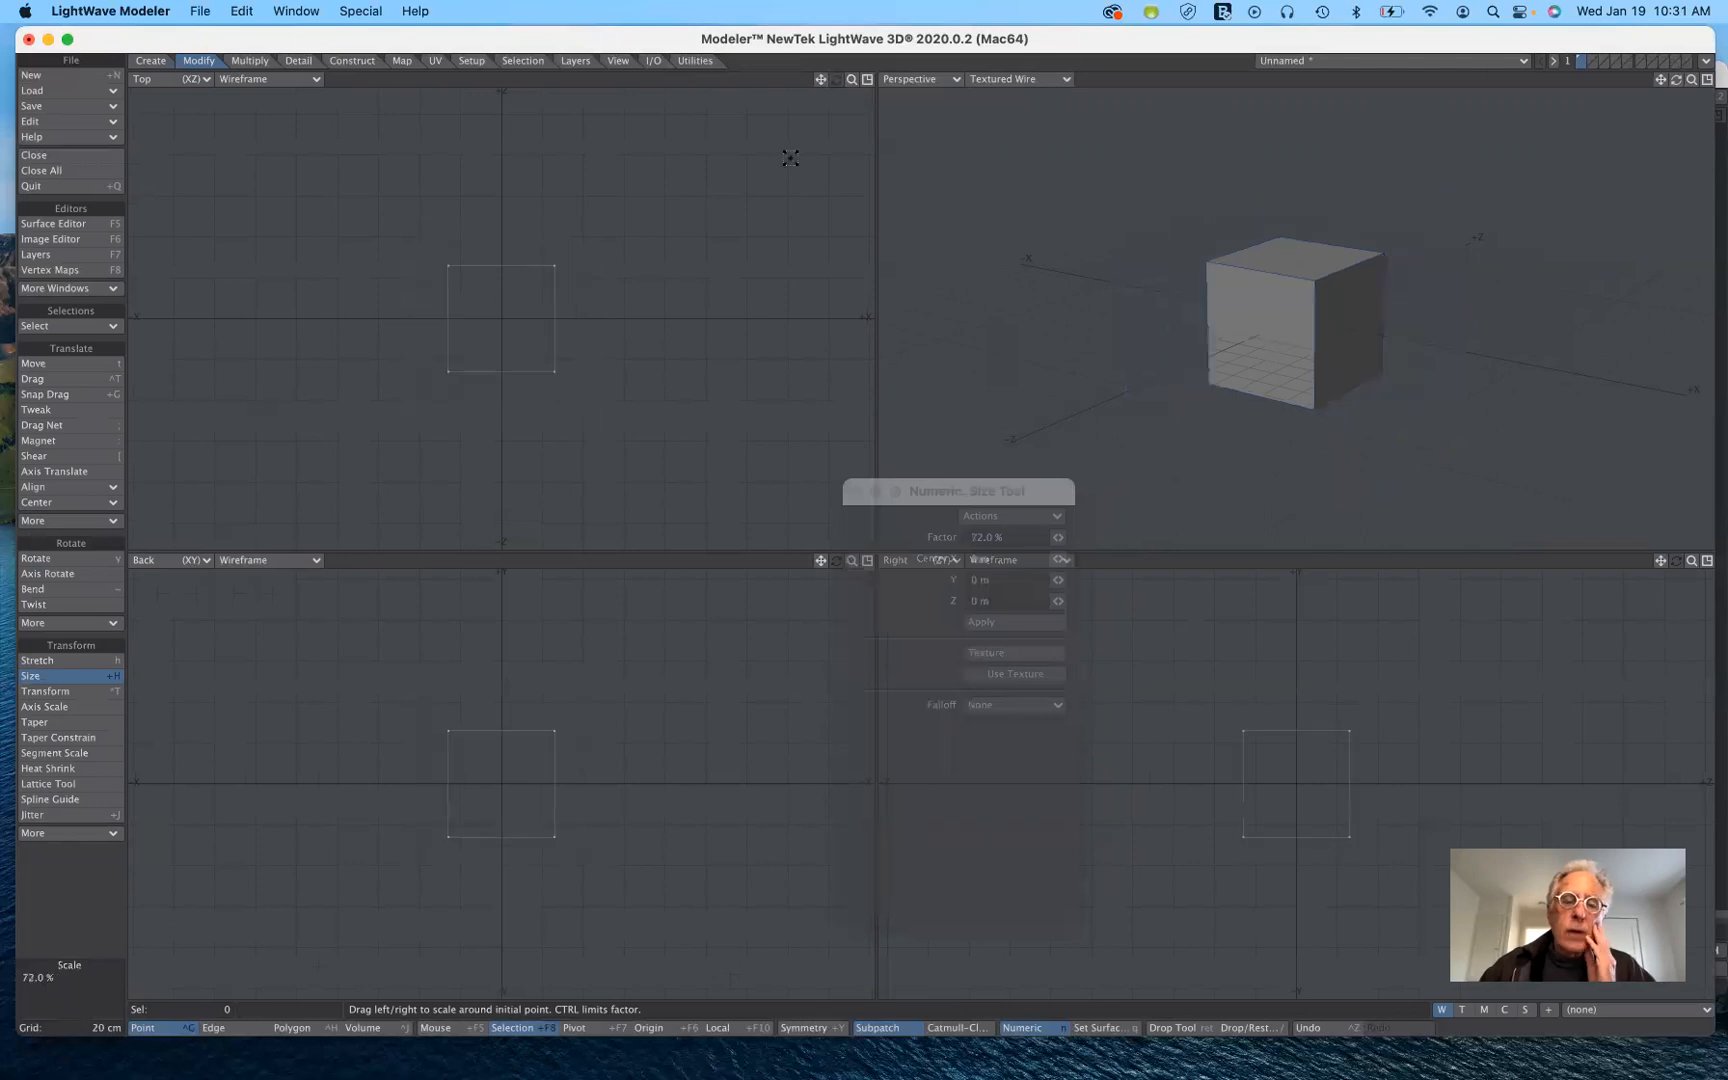
left_click_drag(790, 158, 790, 156)
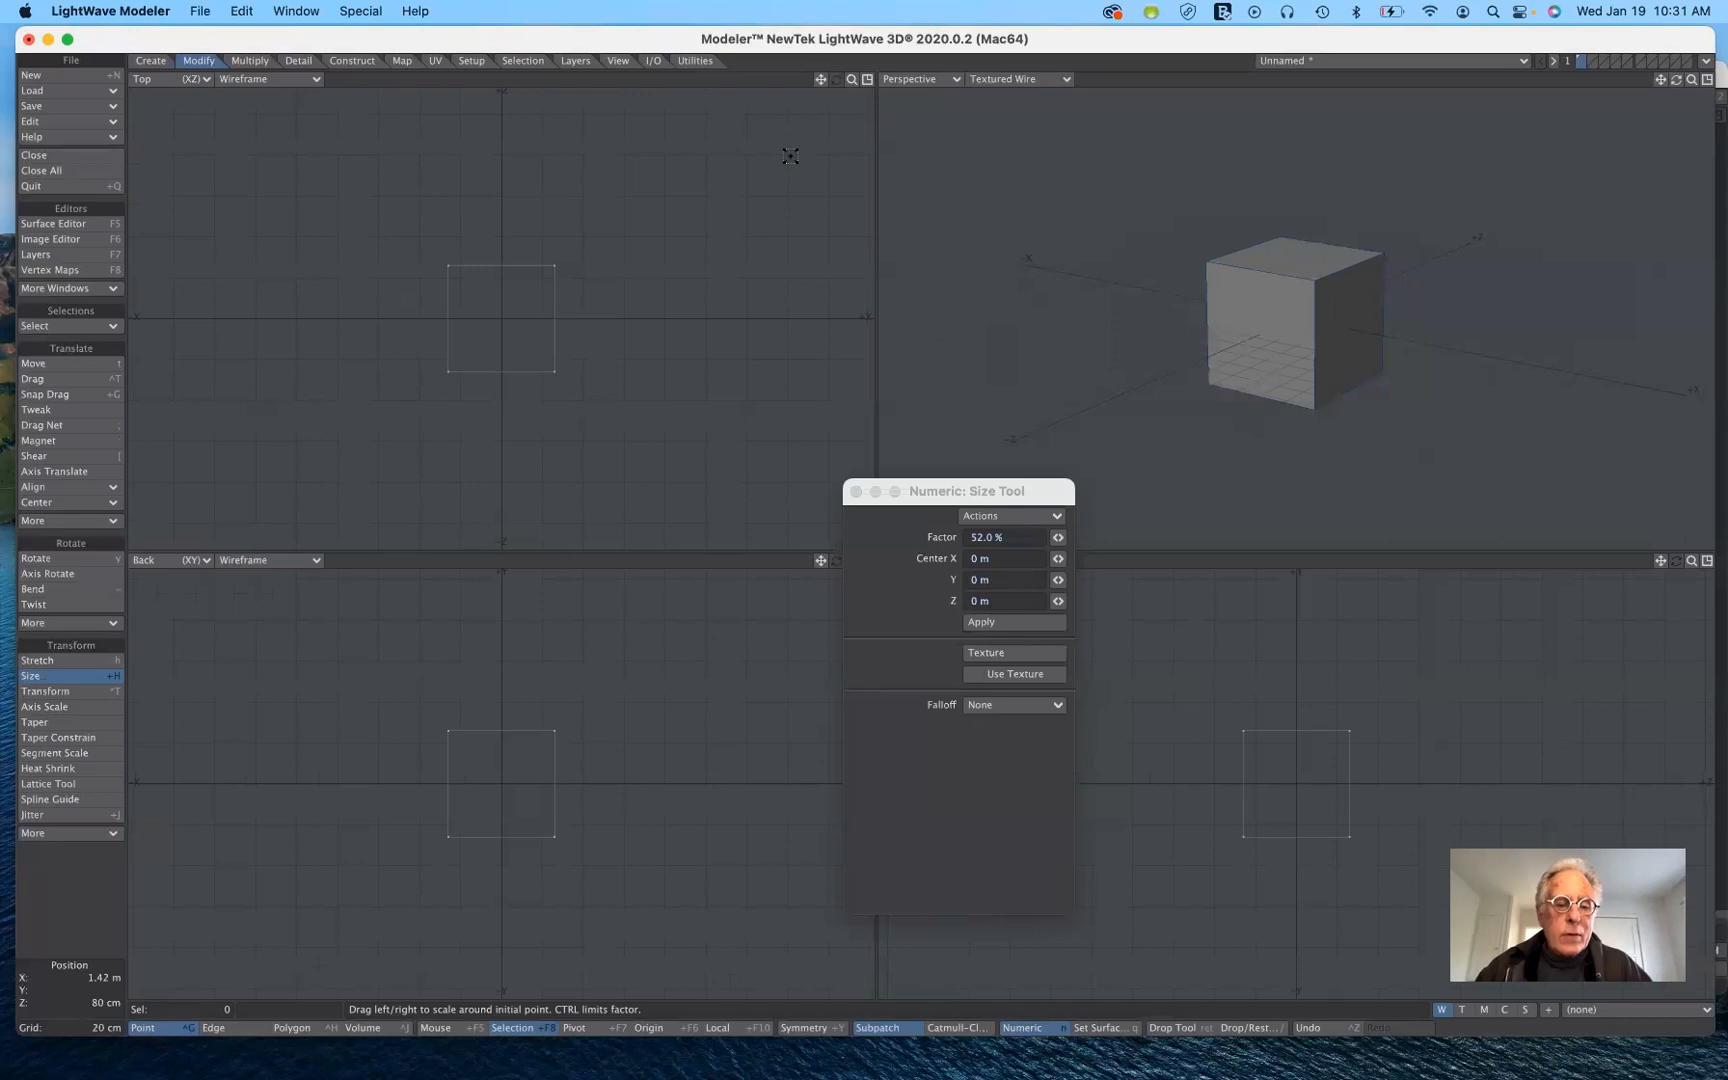
key("ctrl+z")
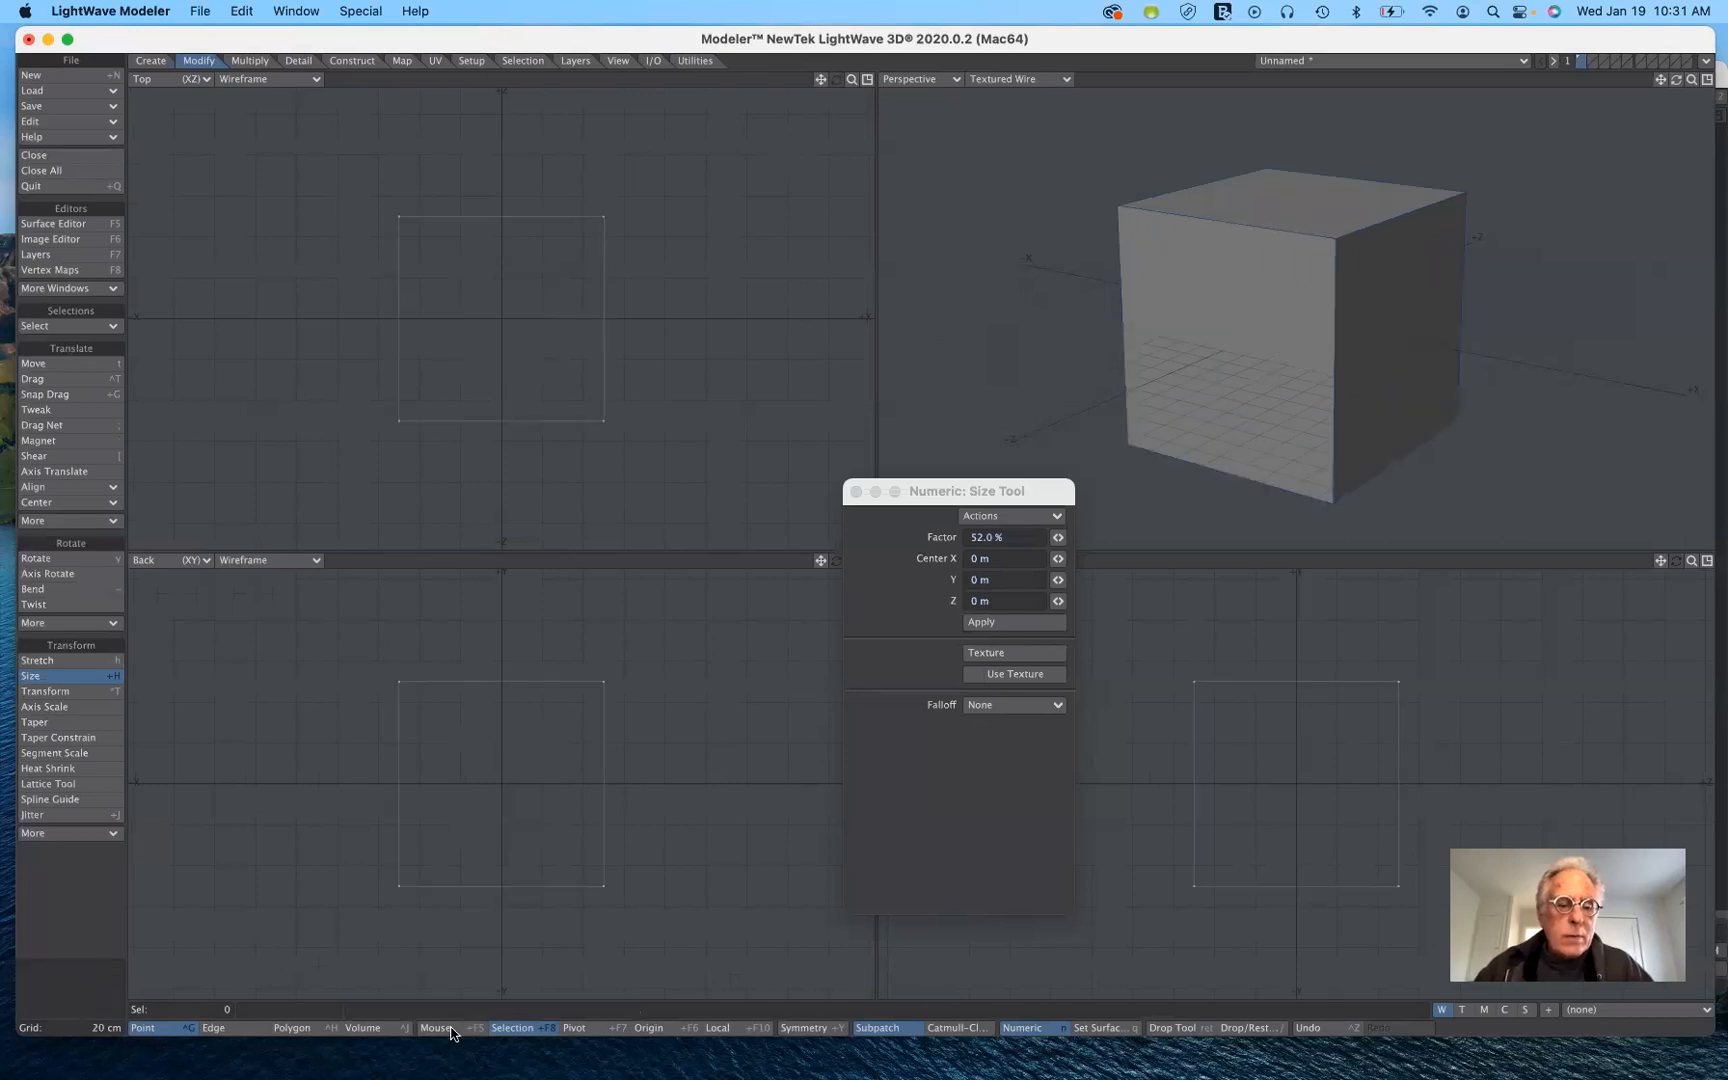
Step: Set the action center to Mouse, scale the cube to about 54% from its corner at X 50 cm, Z -50 cm, and undo the scaling
left_click(451, 1030)
left_click(453, 1030)
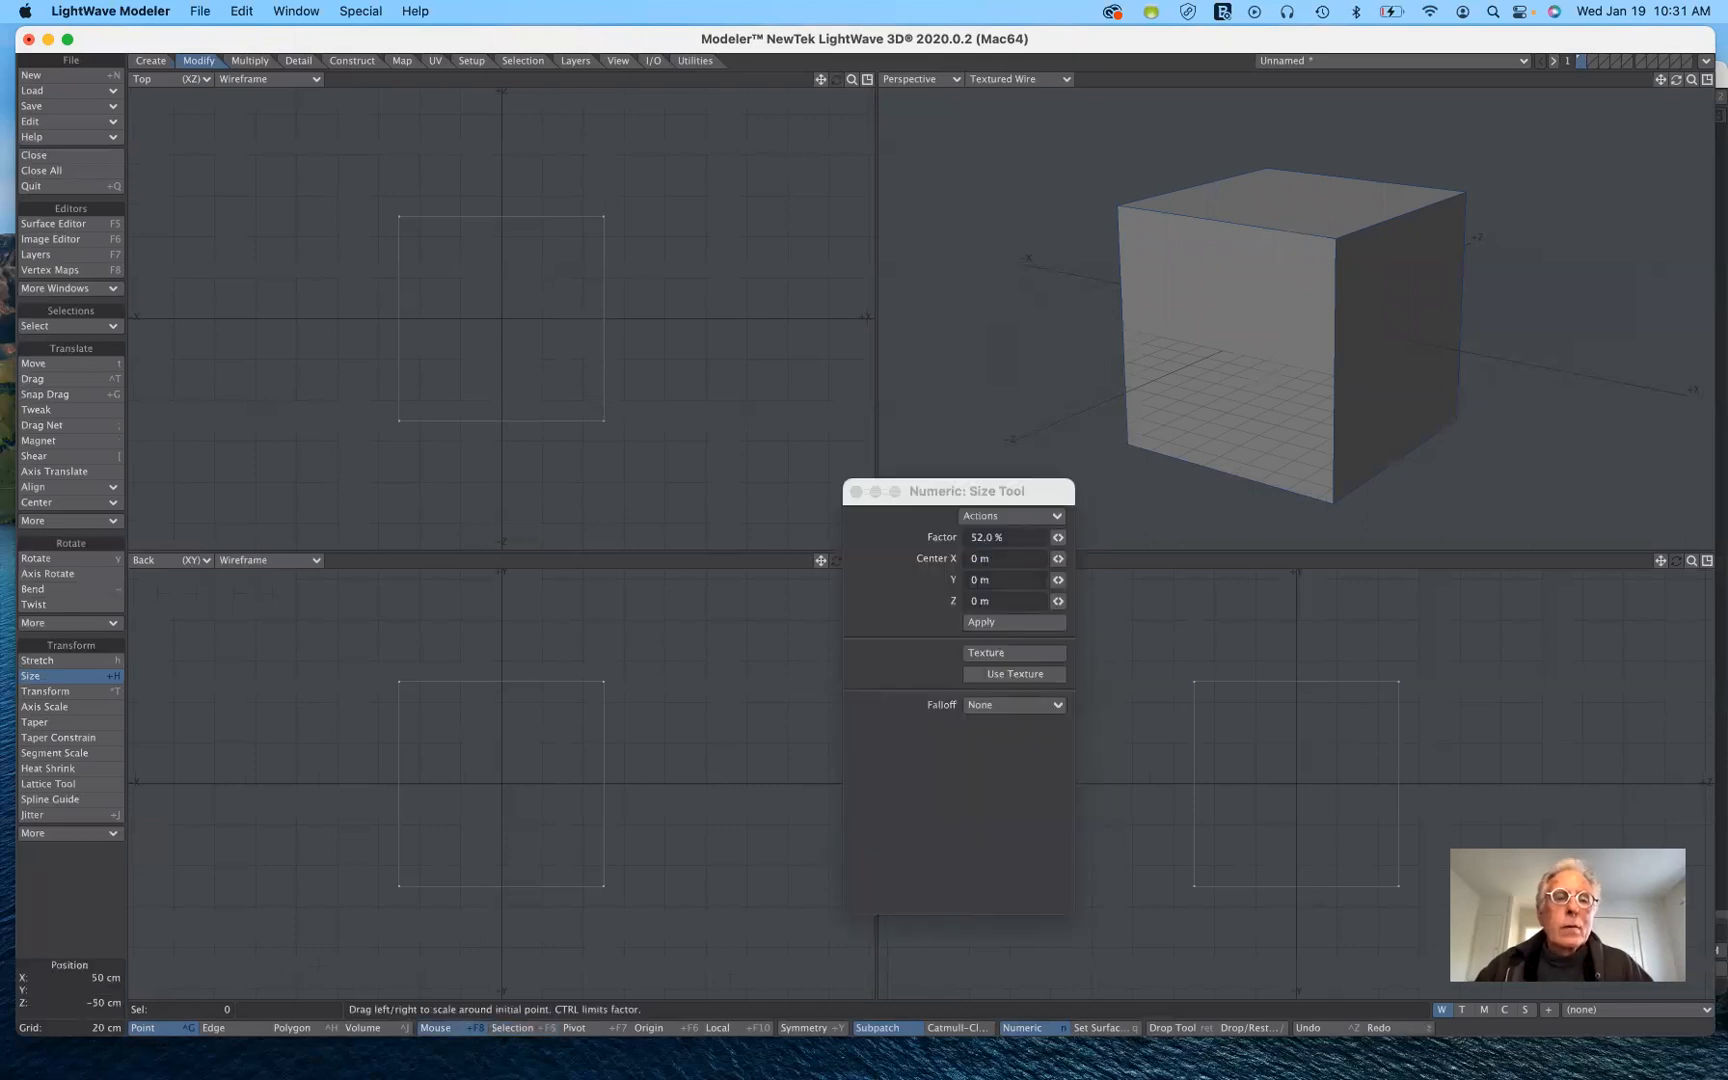
key("n")
left_click_drag(604, 421, 564, 421)
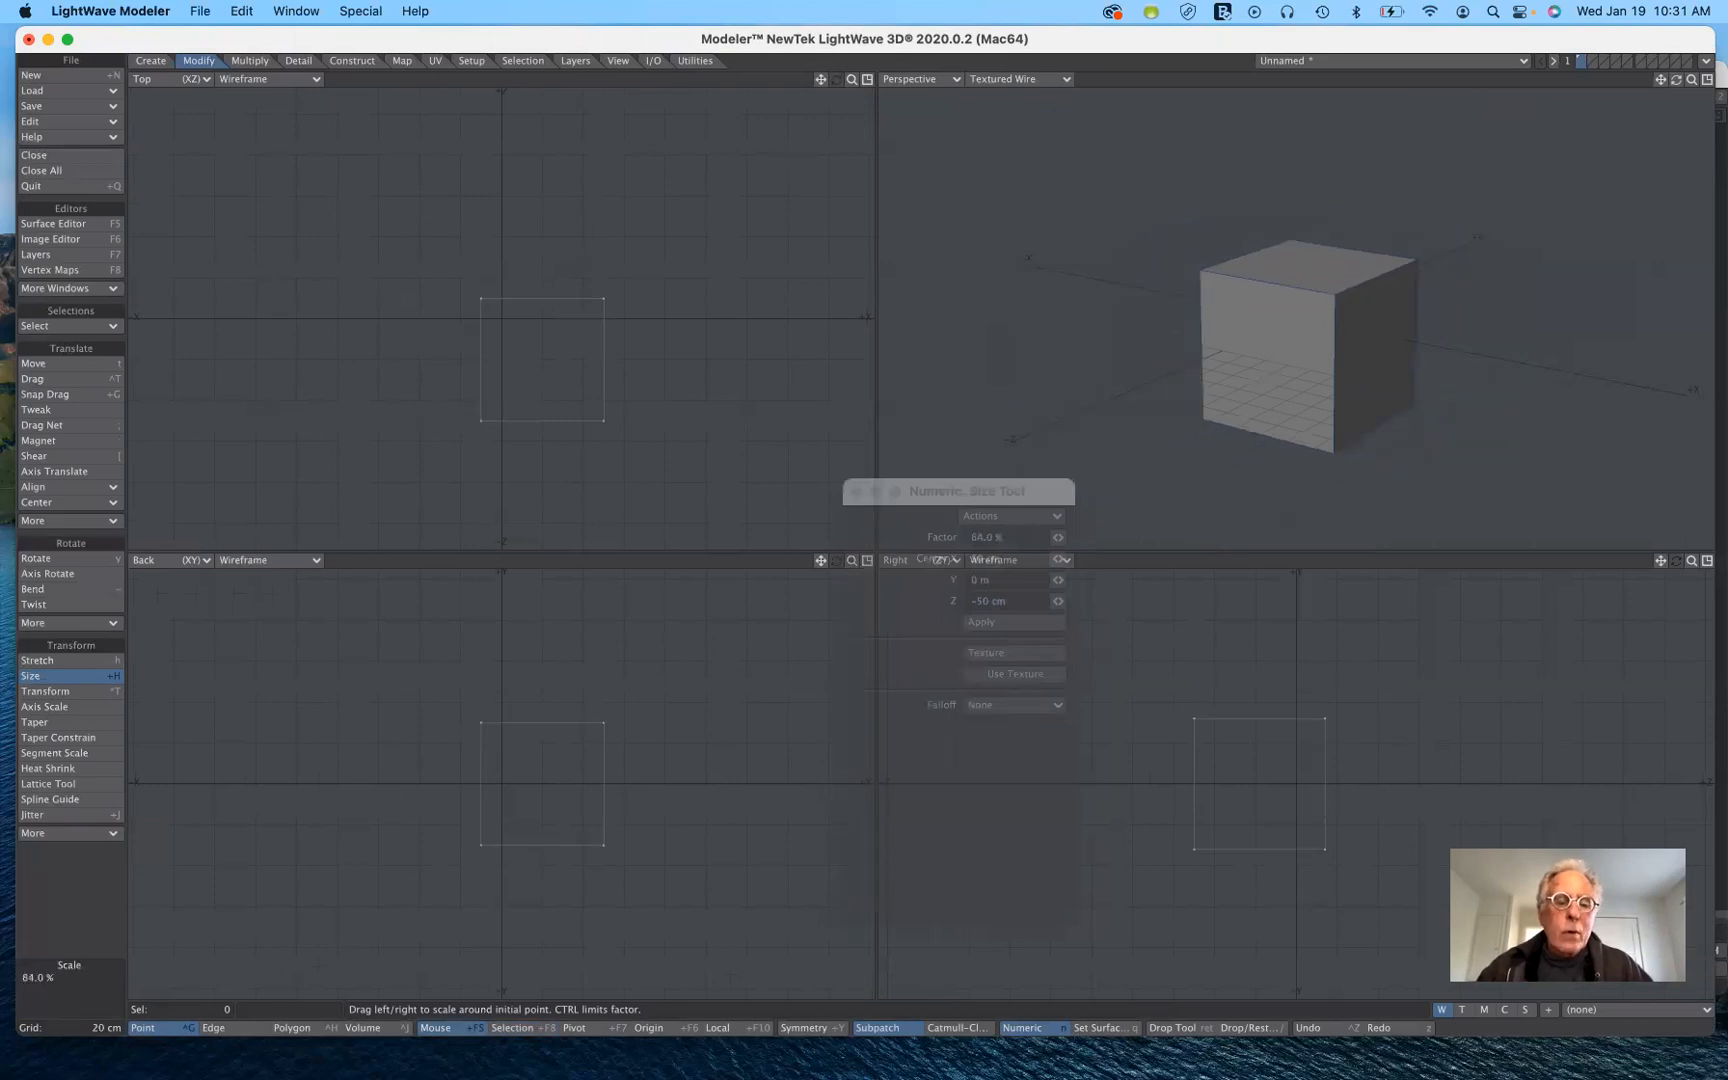
left_click_drag(605, 678, 595, 678)
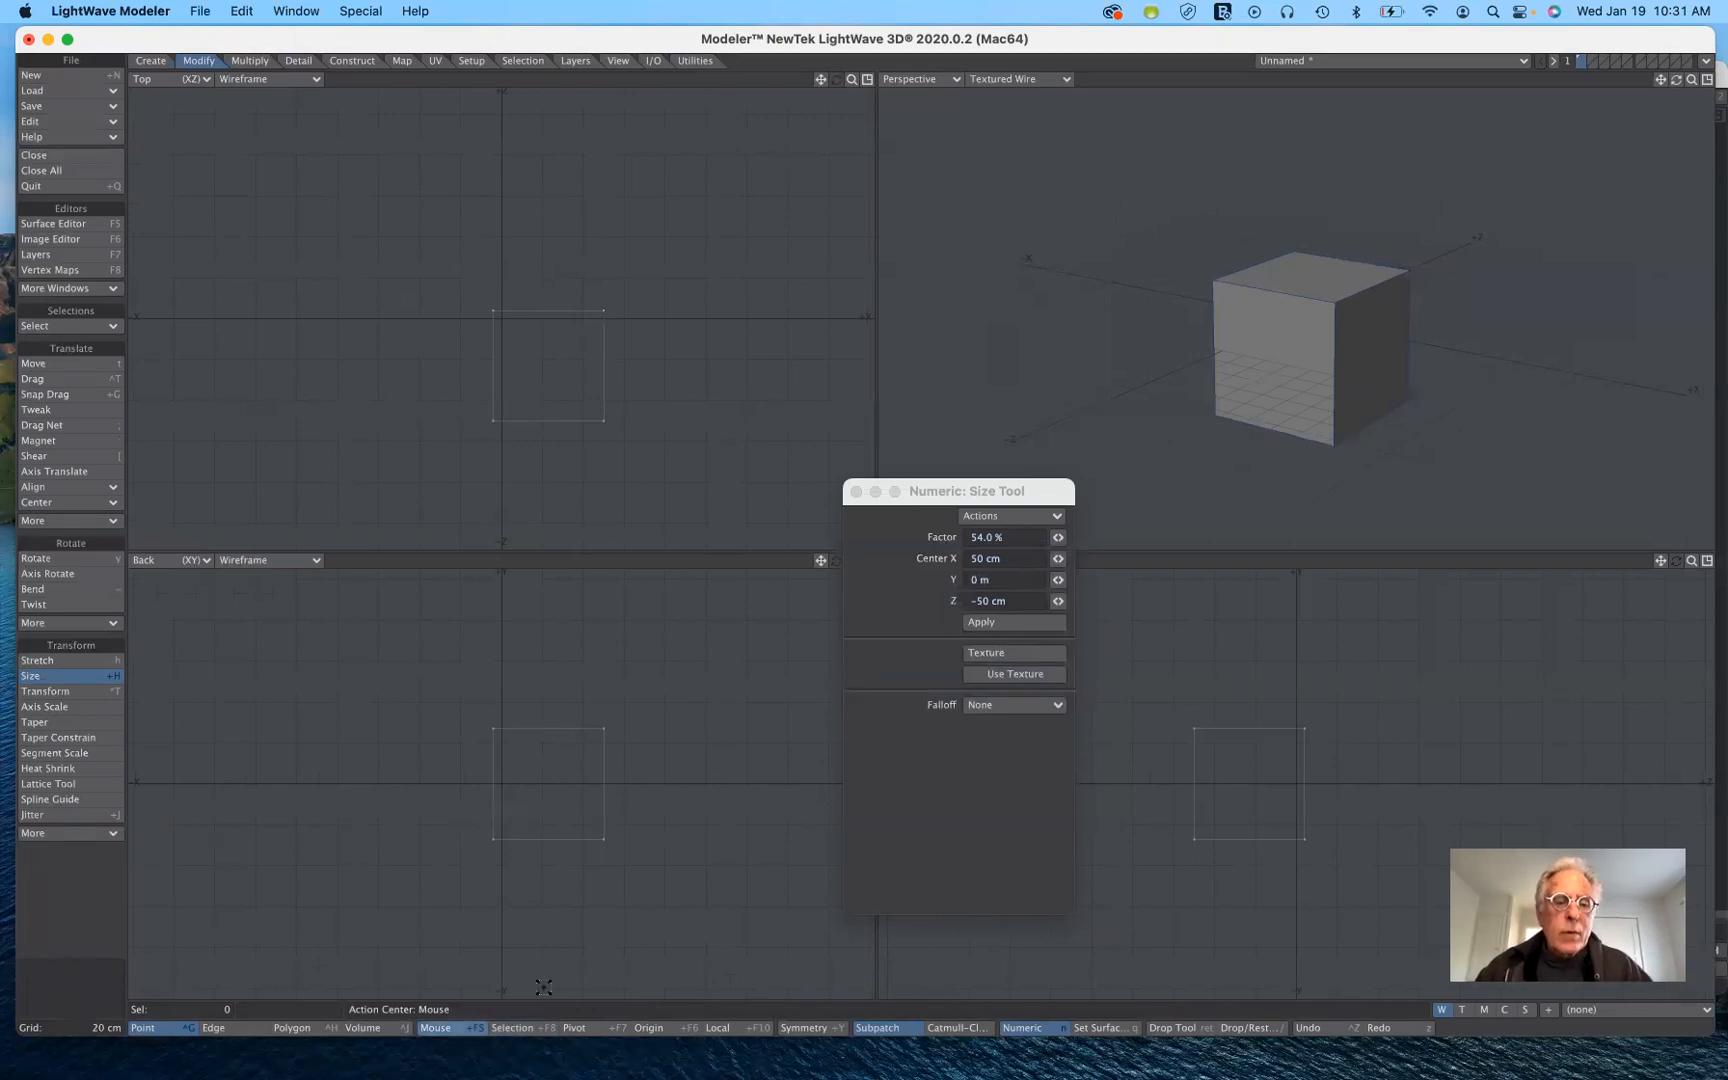
left_click_drag(543, 987, 578, 946)
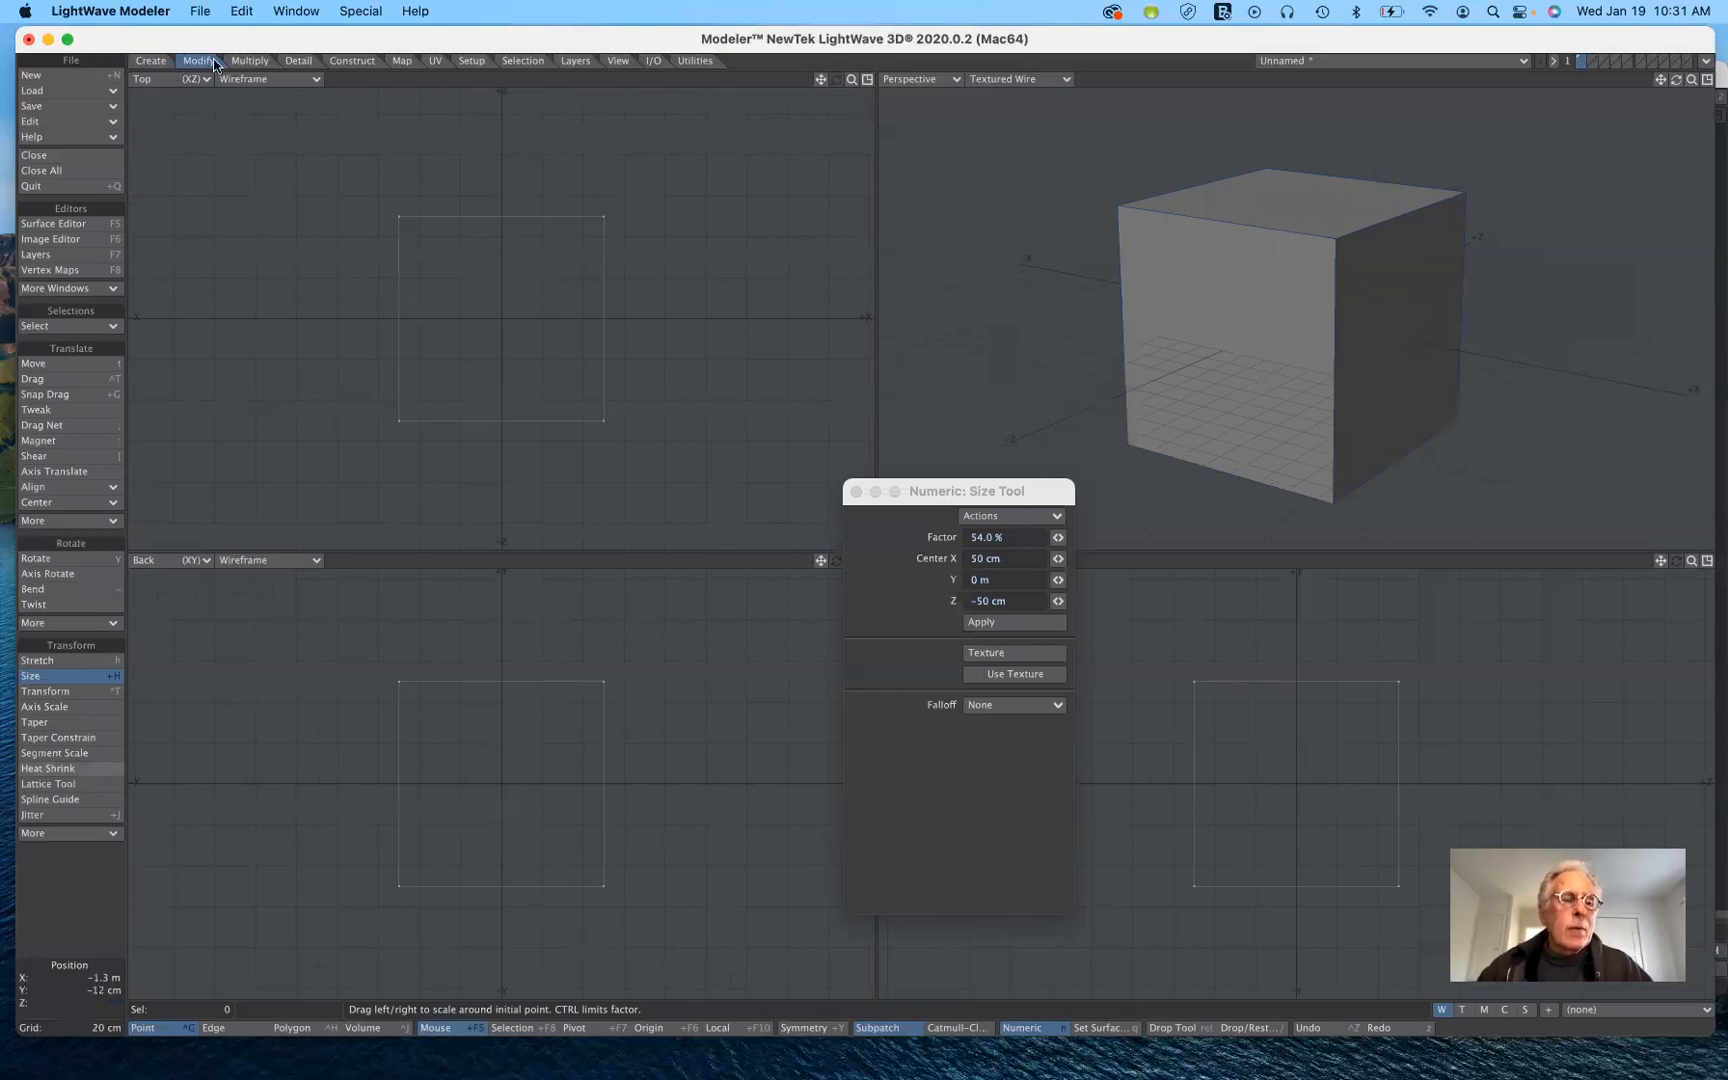
Step: Activate the Stretch tool with its numeric settings shown, and set the action center to Selection
left_click(84, 662)
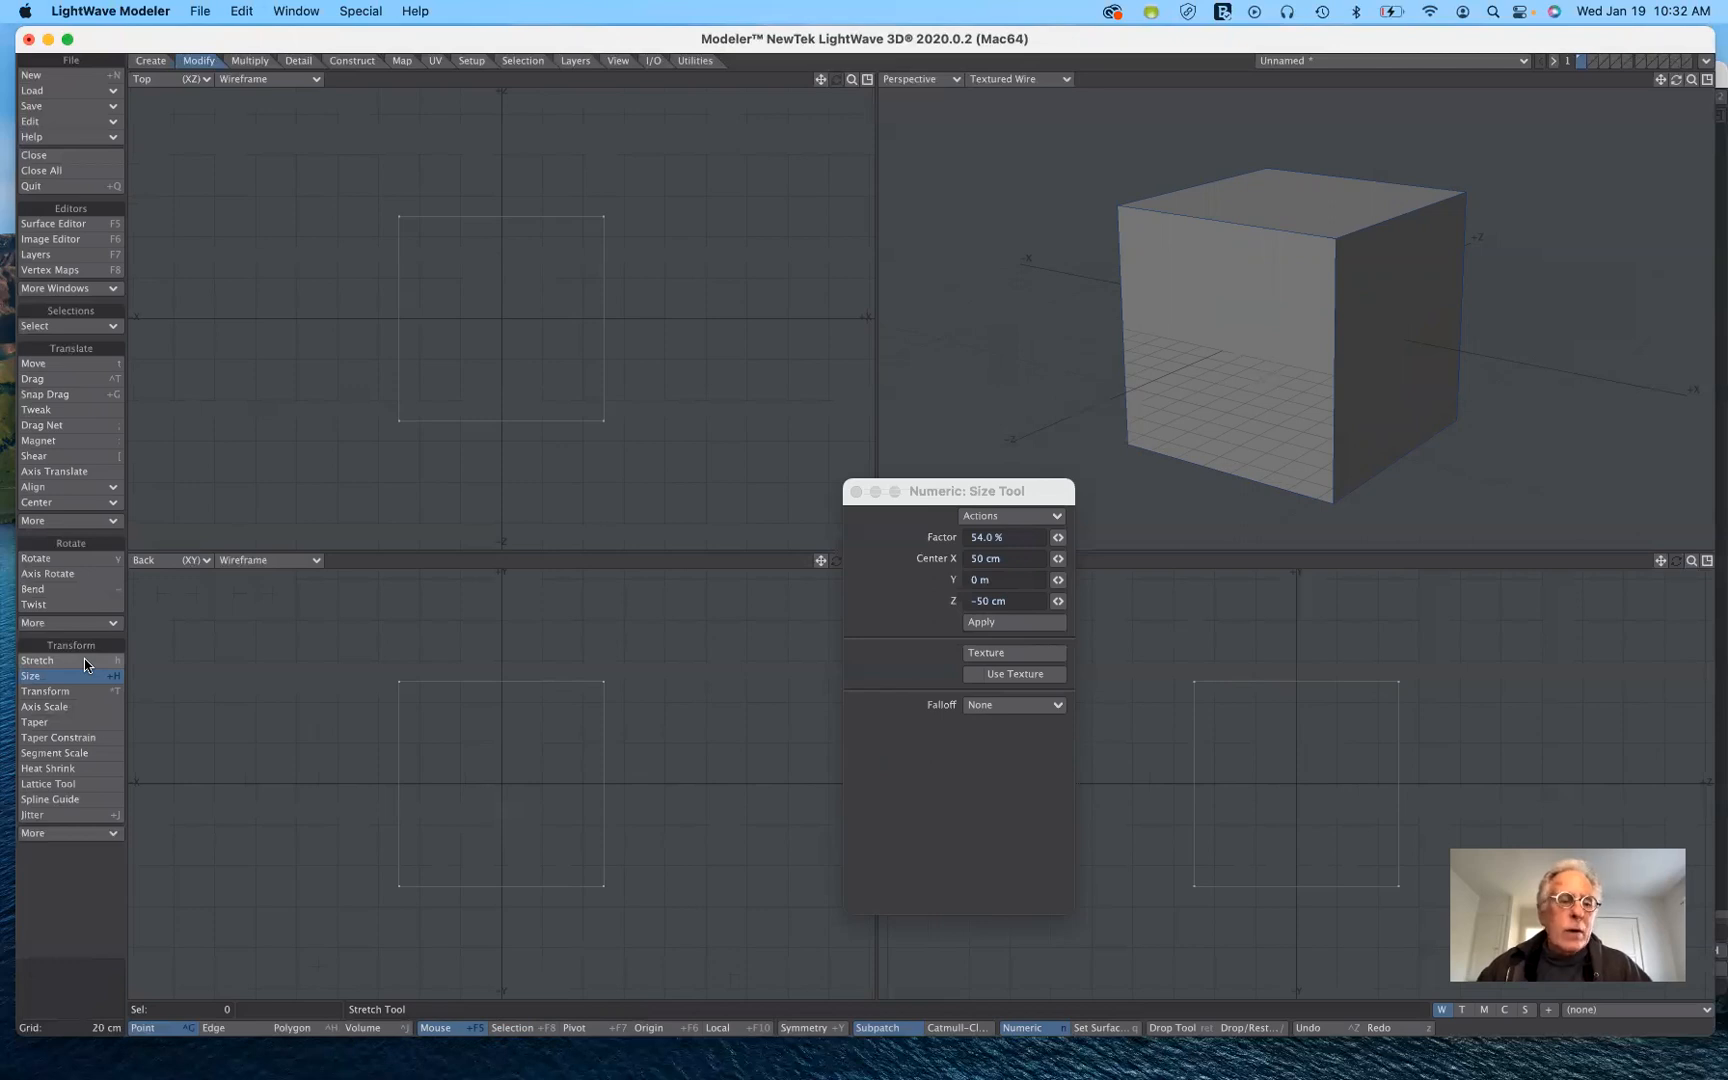
key("n")
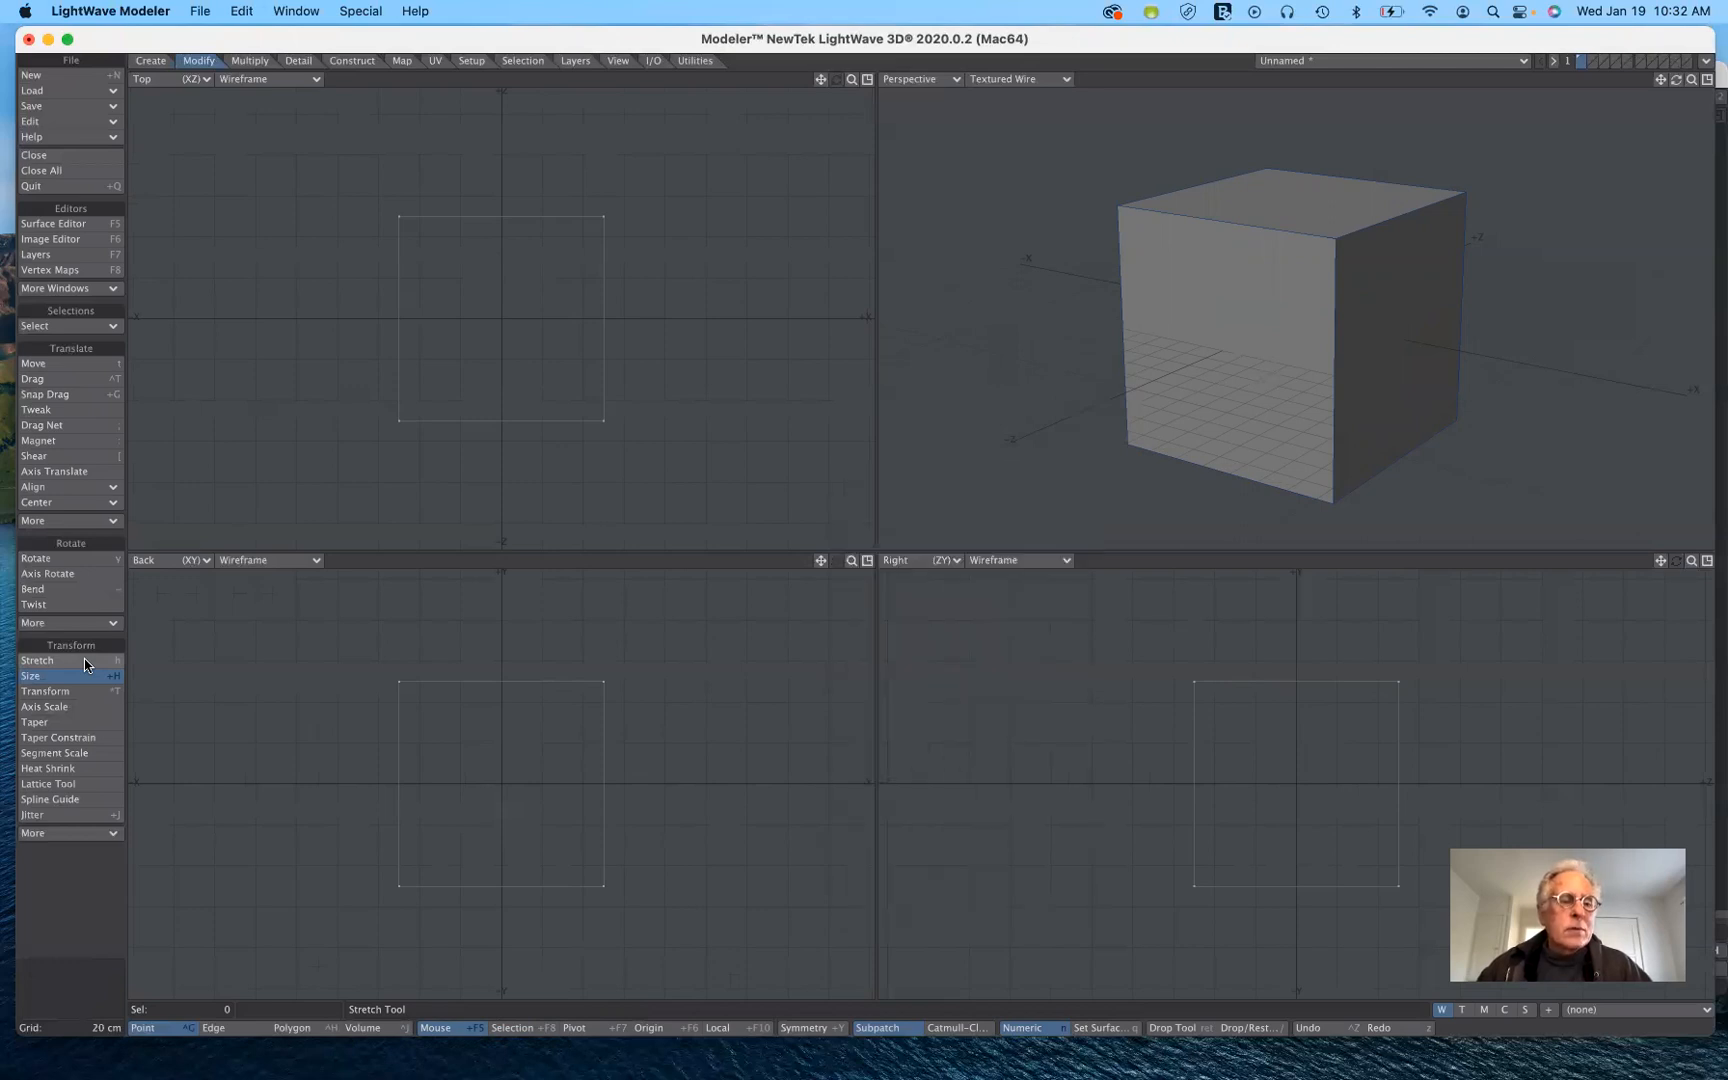
key("n")
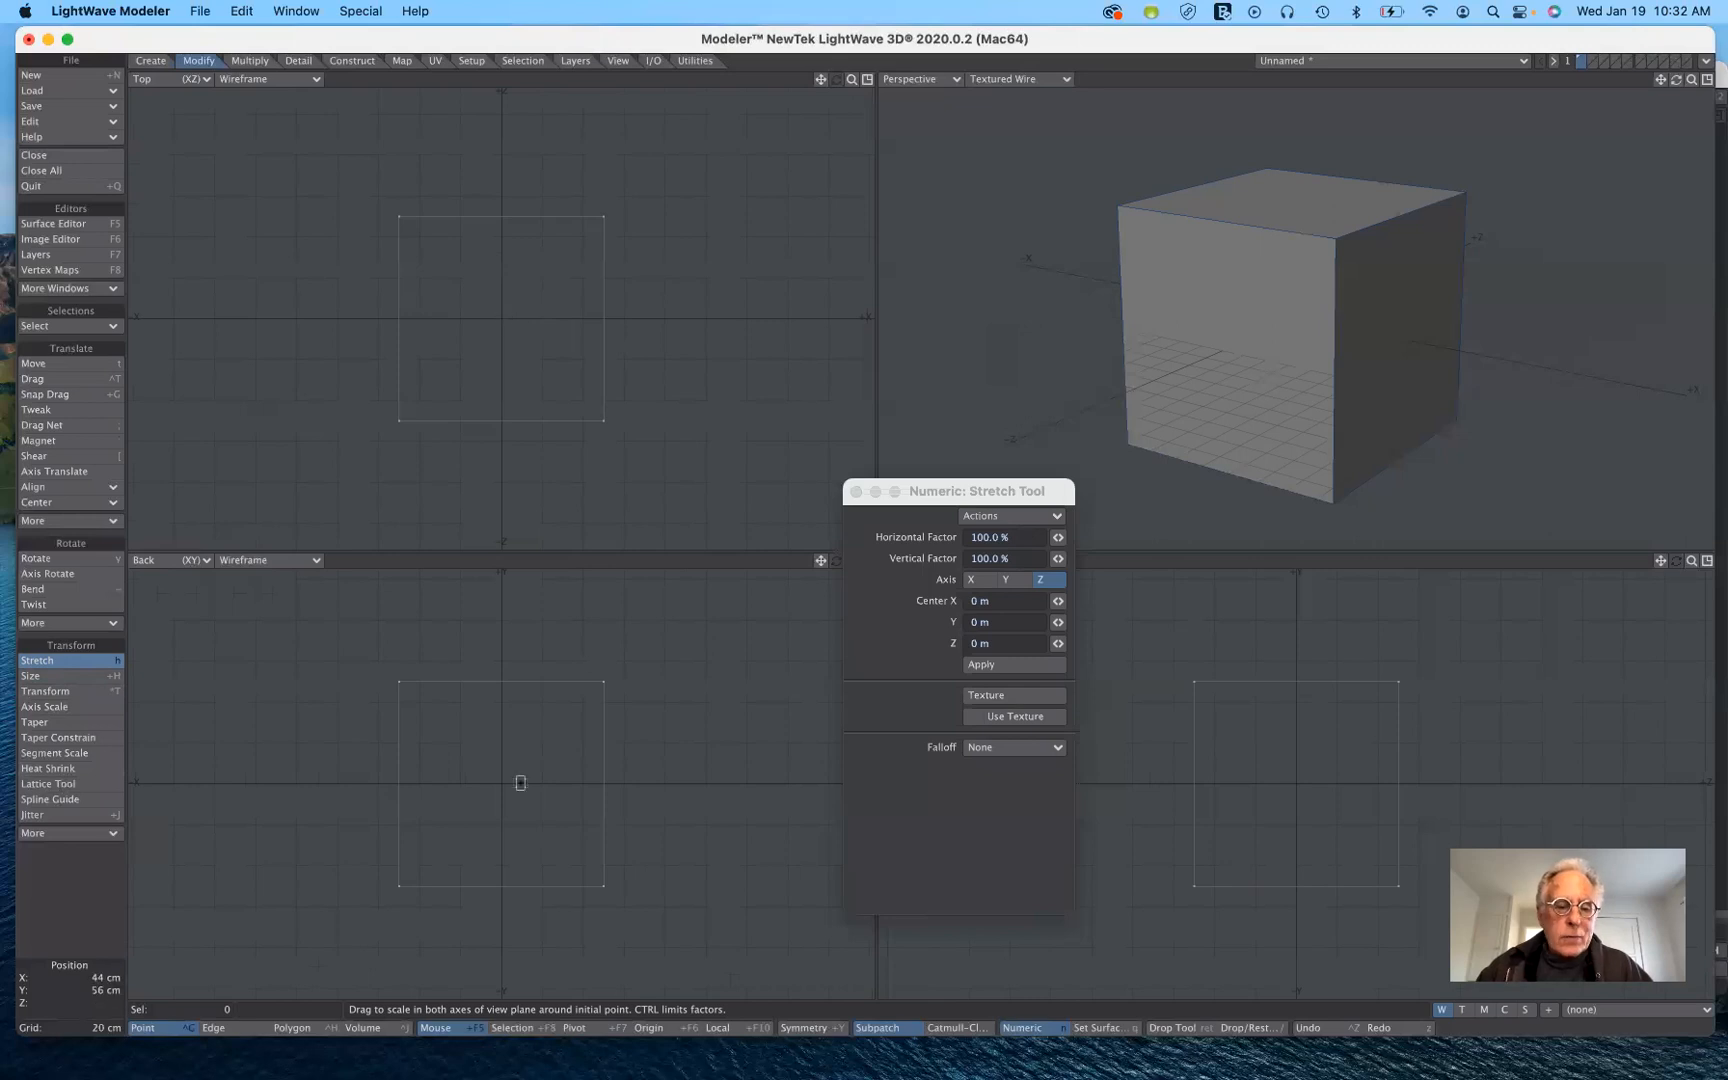
left_click(528, 1030)
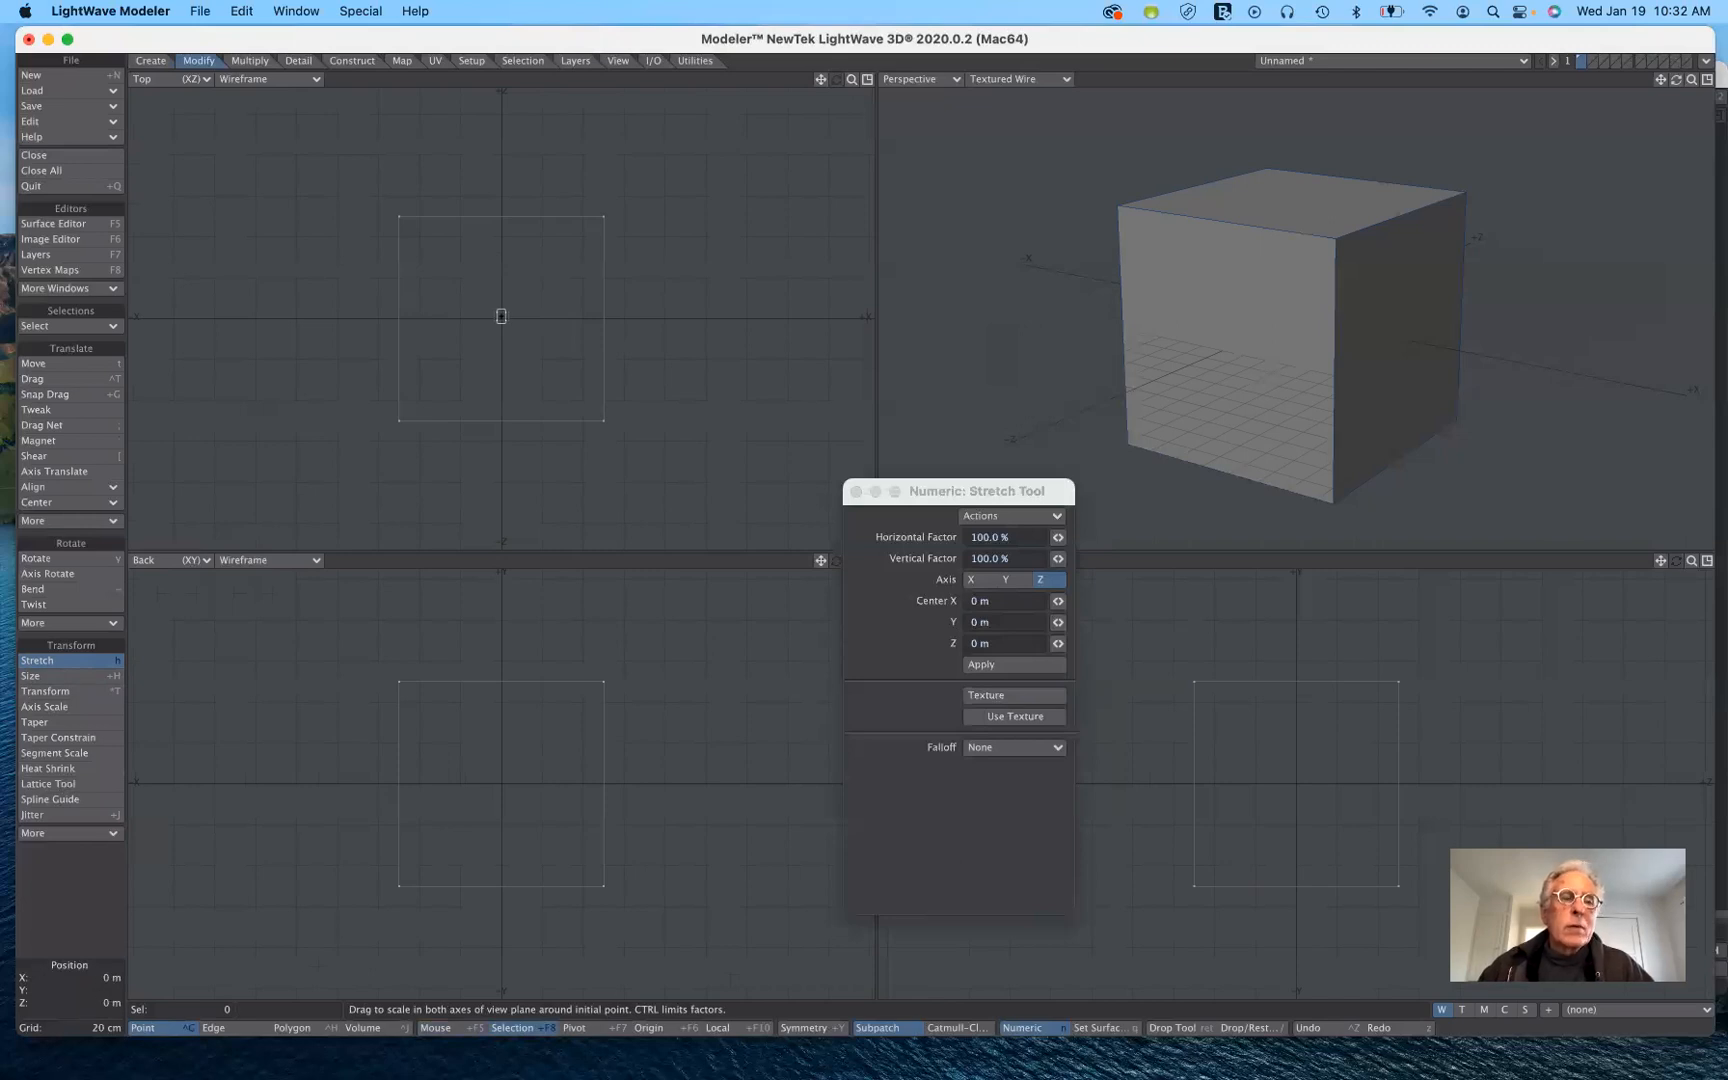
Step: Try stretching the cube to about 165% in the Top viewport, undo it, and stretch it vertically to about 164.5% in the Back viewport
left_click_drag(501, 316, 497, 244)
key("ctrl+z")
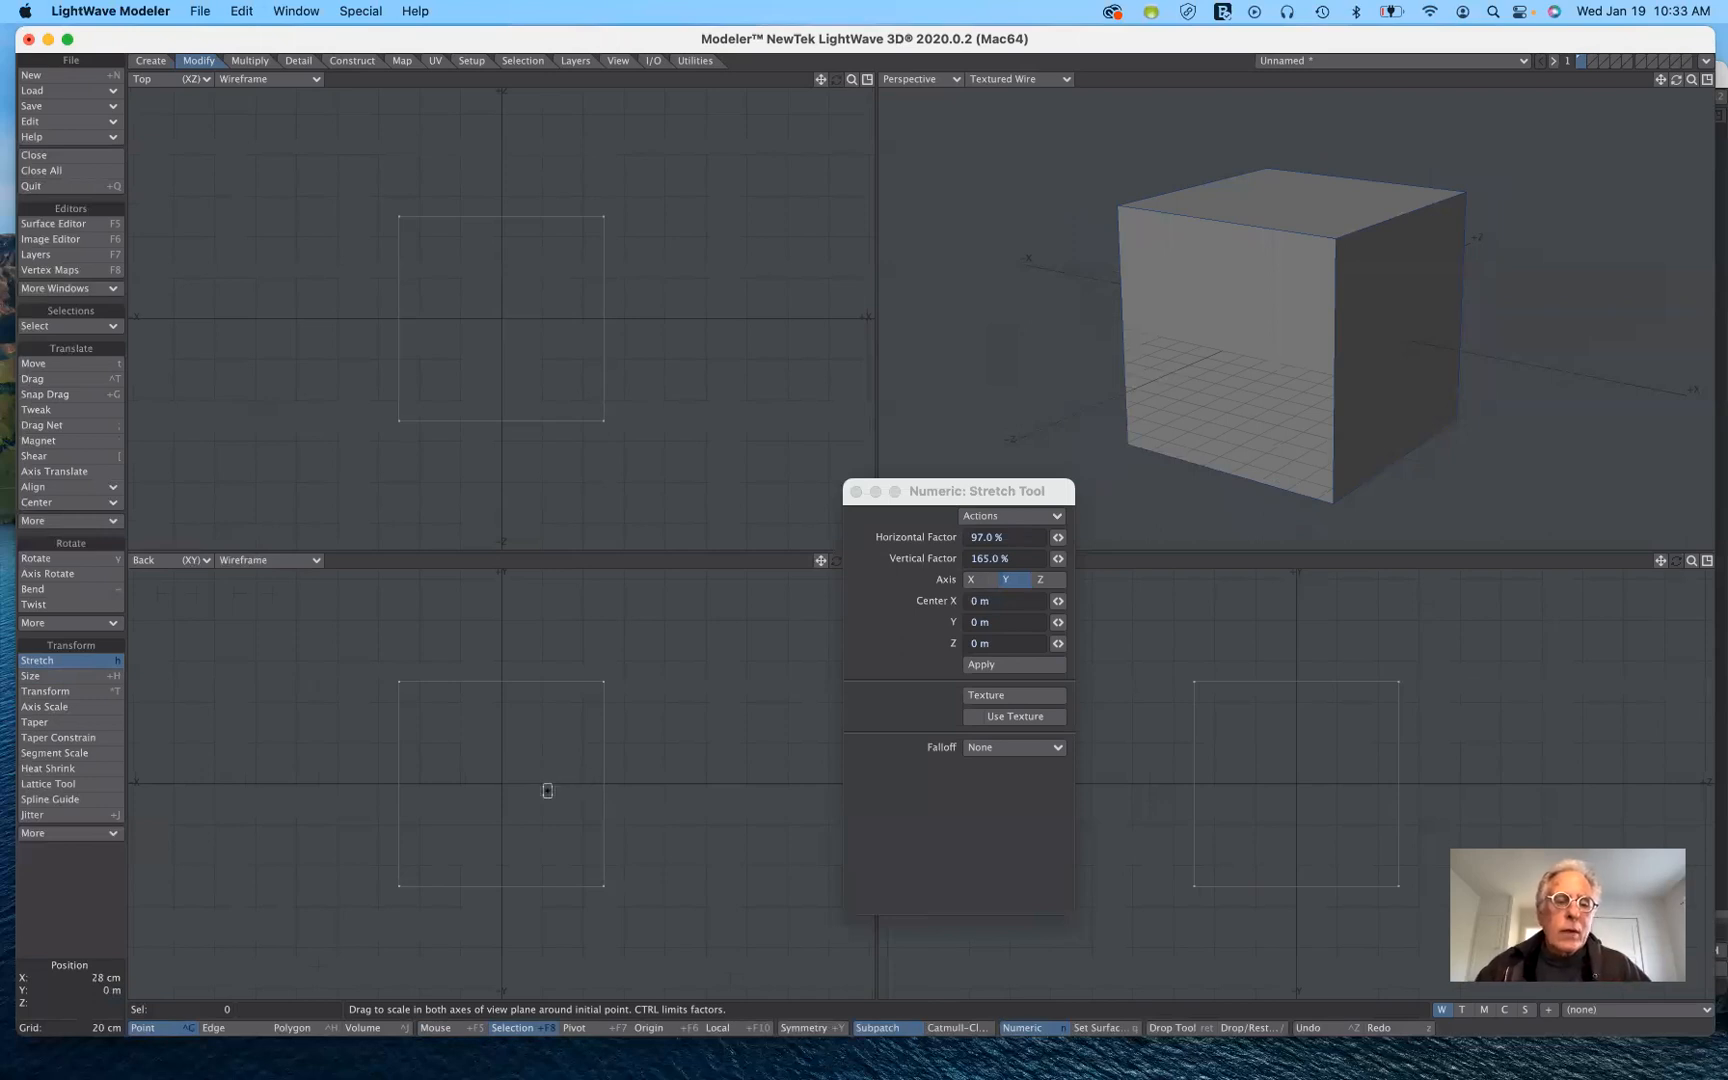
left_click_drag(516, 786, 516, 650)
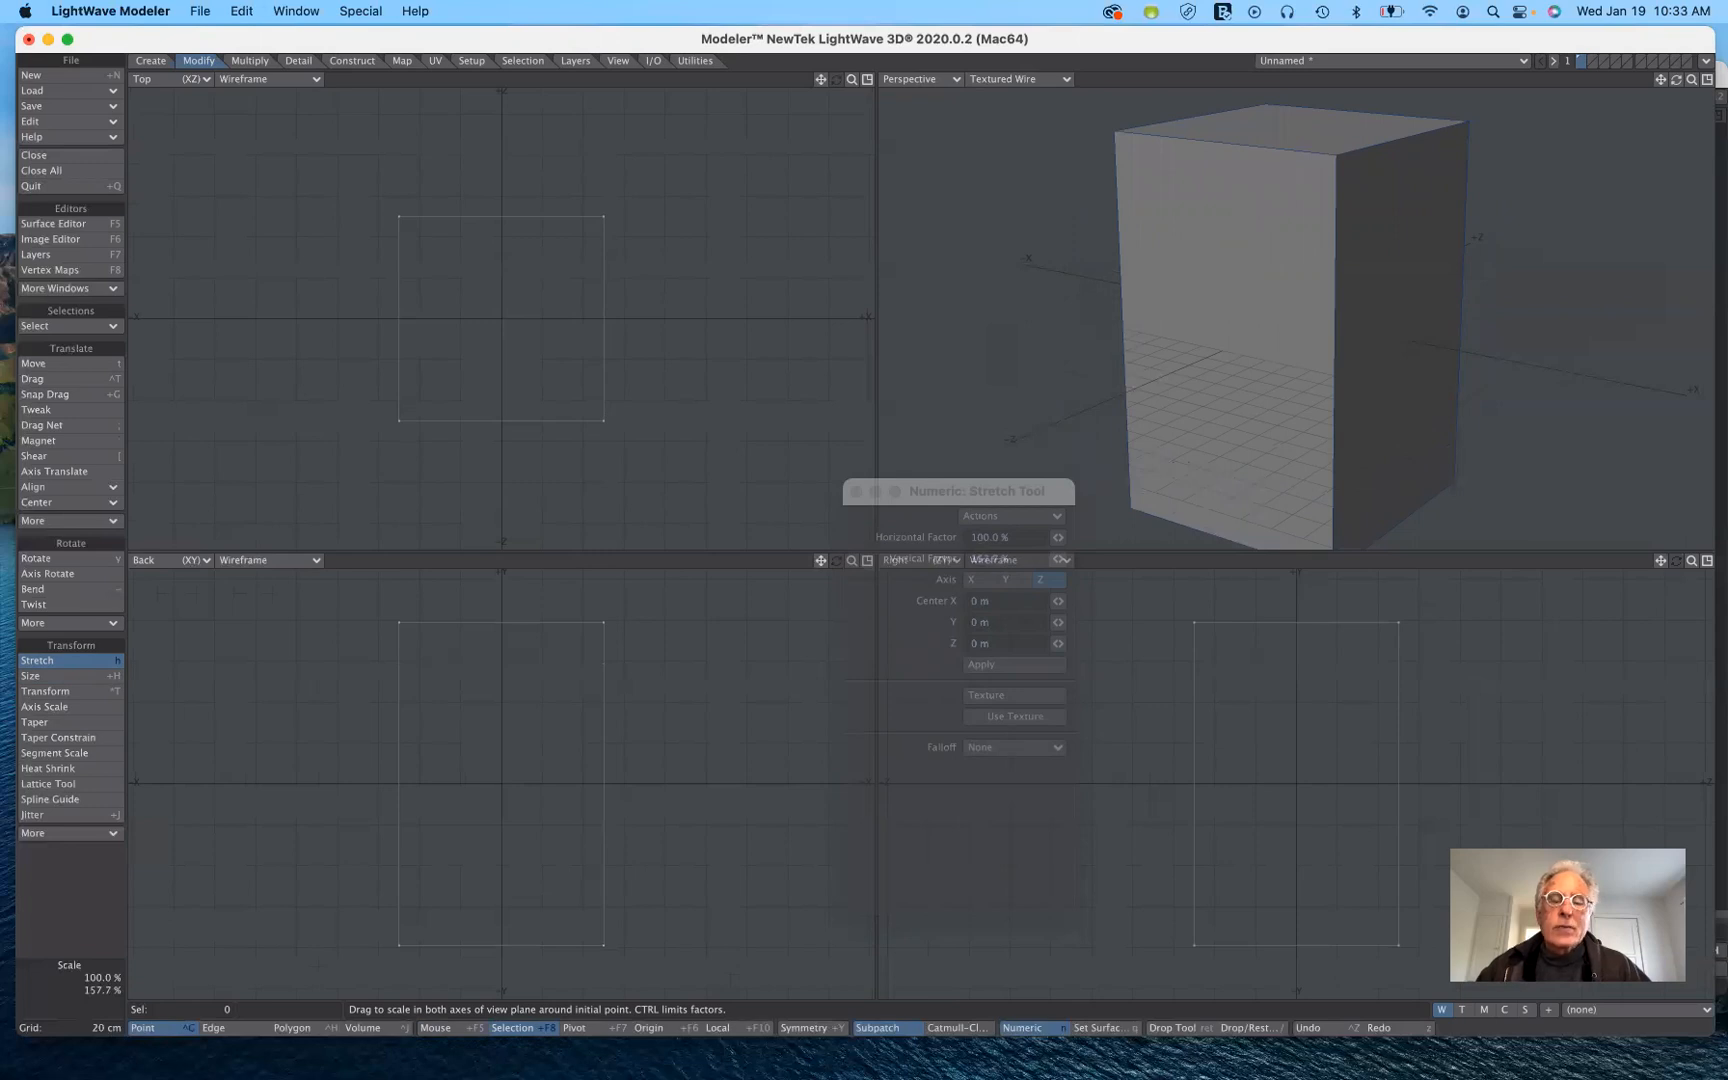
mouse_move(516, 645)
left_mouse_down()
mouse_move(516, 823)
mouse_move(516, 625)
left_mouse_up()
left_click_drag(515, 894, 515, 894)
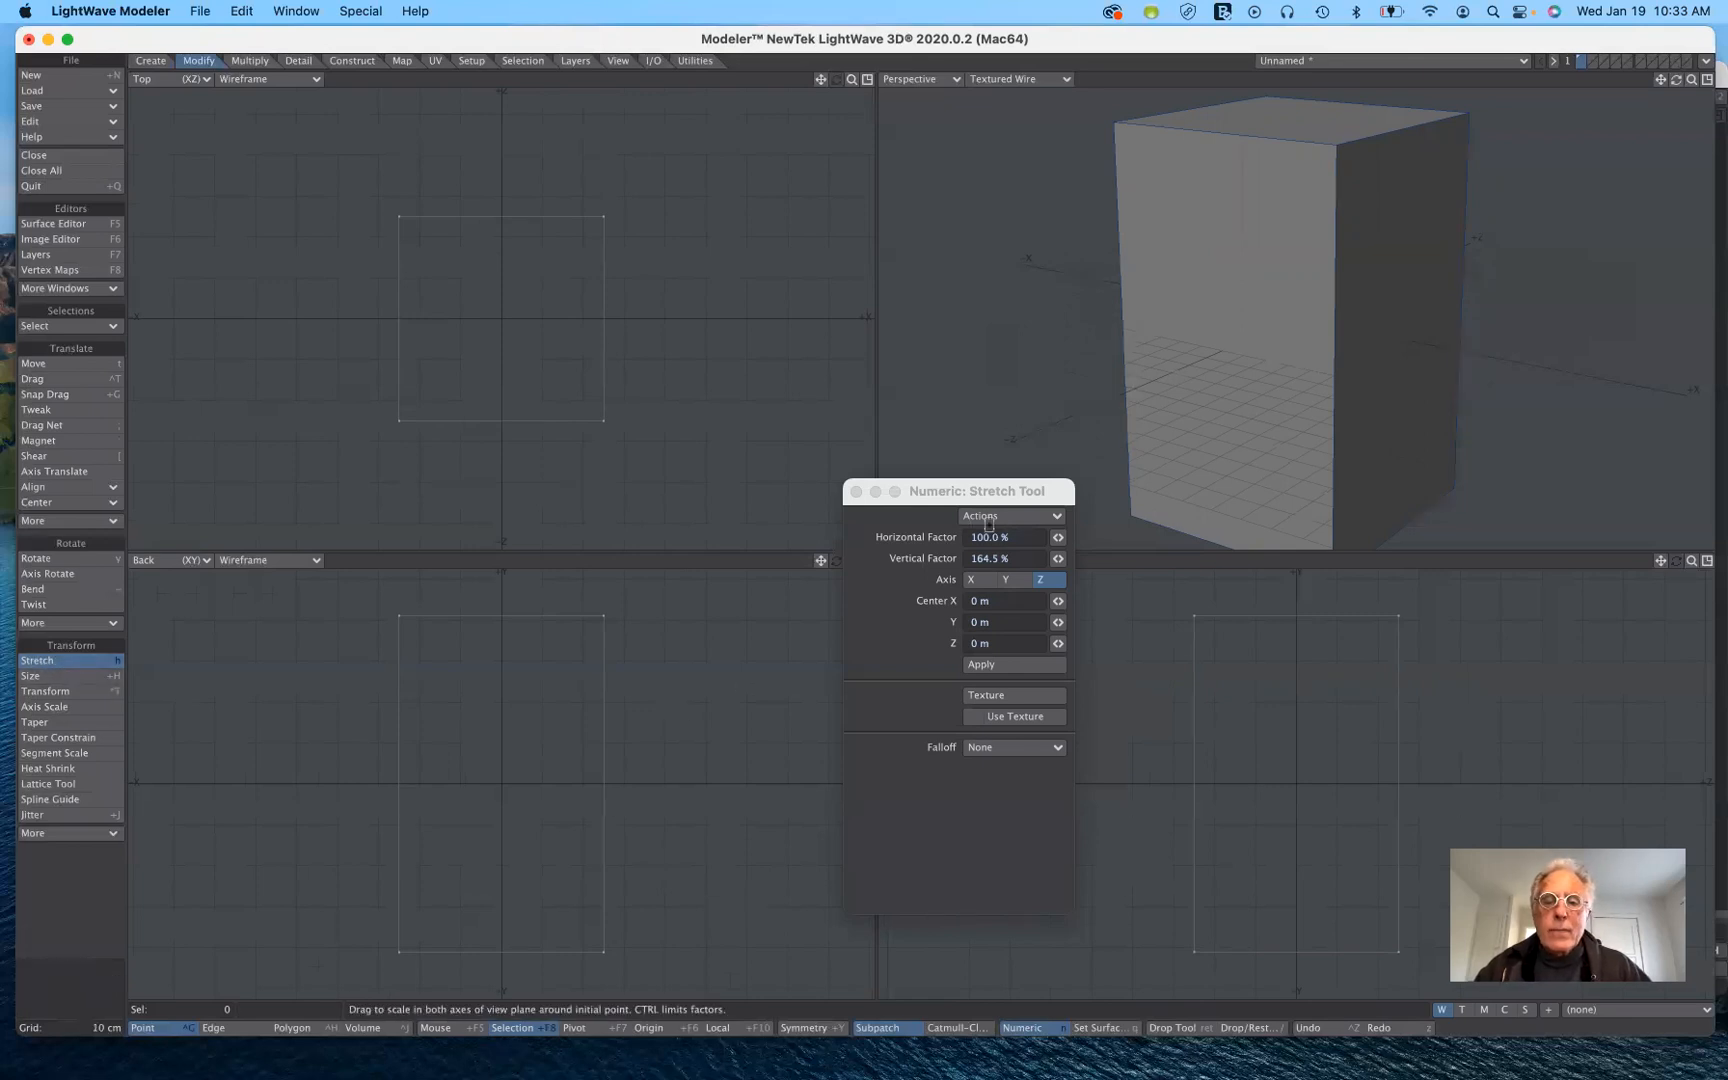
Step: Apply a numeric stretch with a vertical factor of 150% along the Z axis, and undo the stretches back to the original cube
left_click_drag(999, 497, 920, 283)
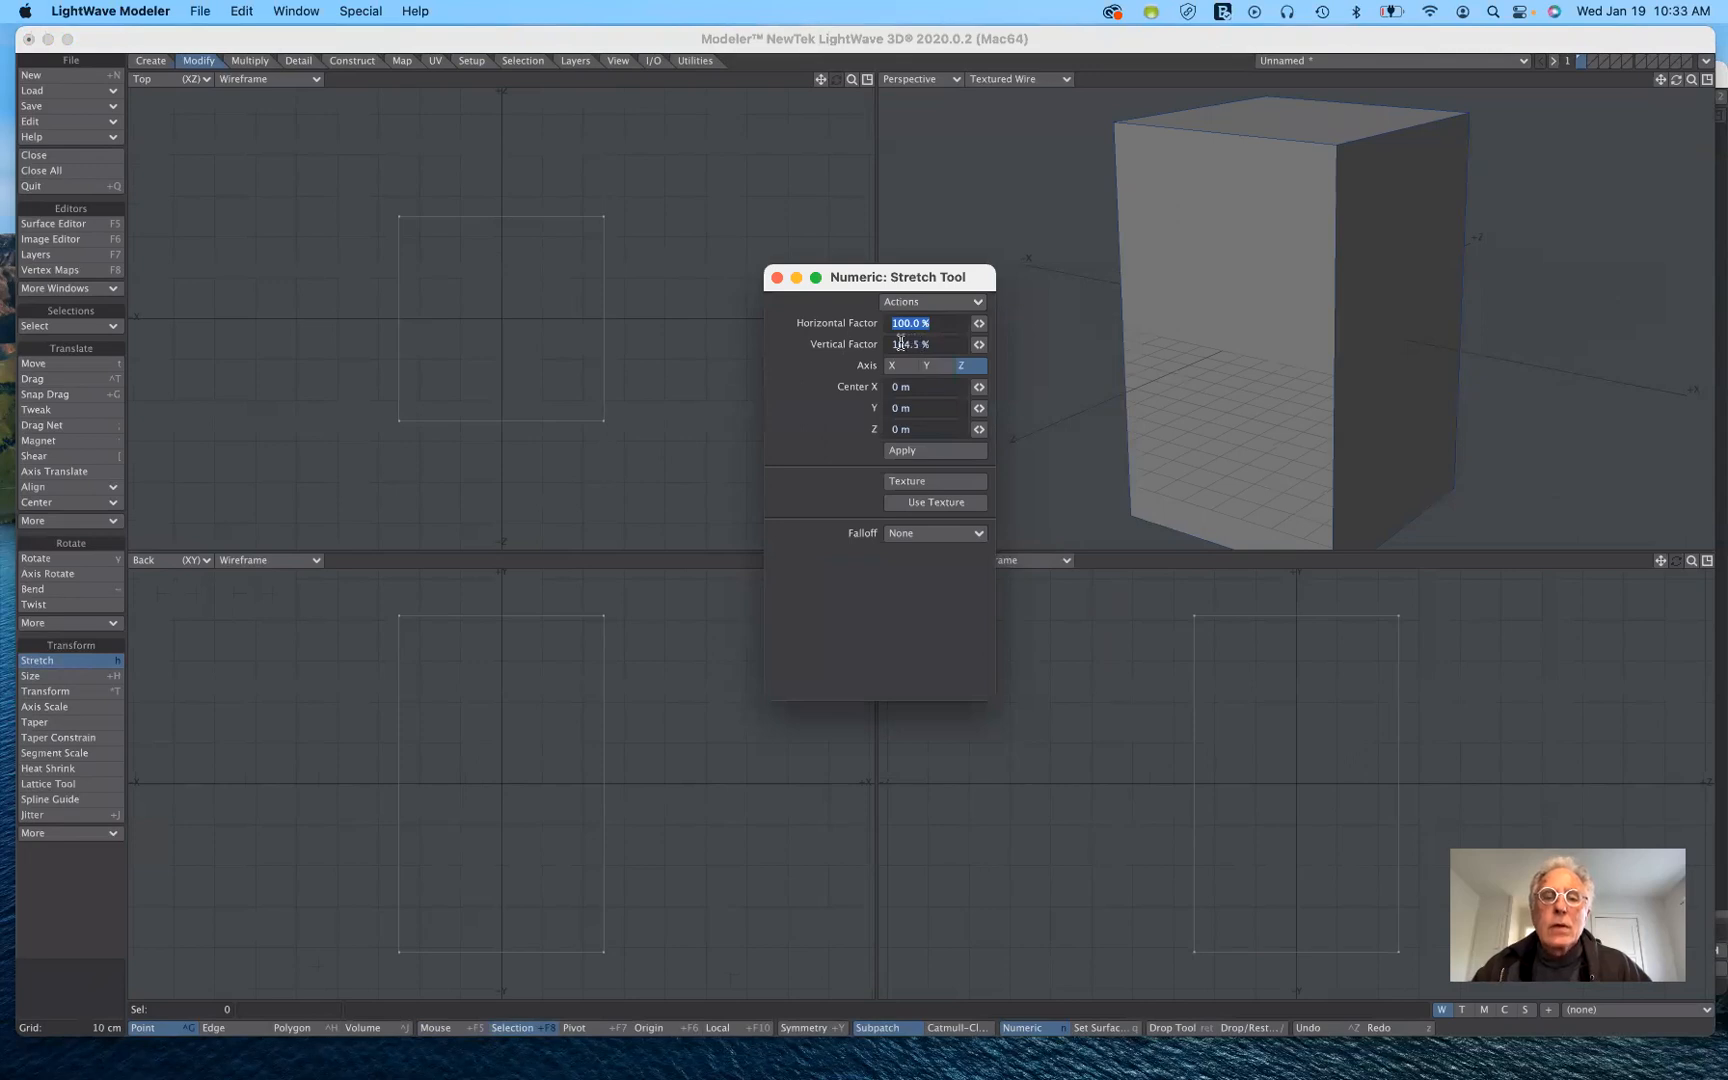
left_click_drag(893, 343, 937, 378)
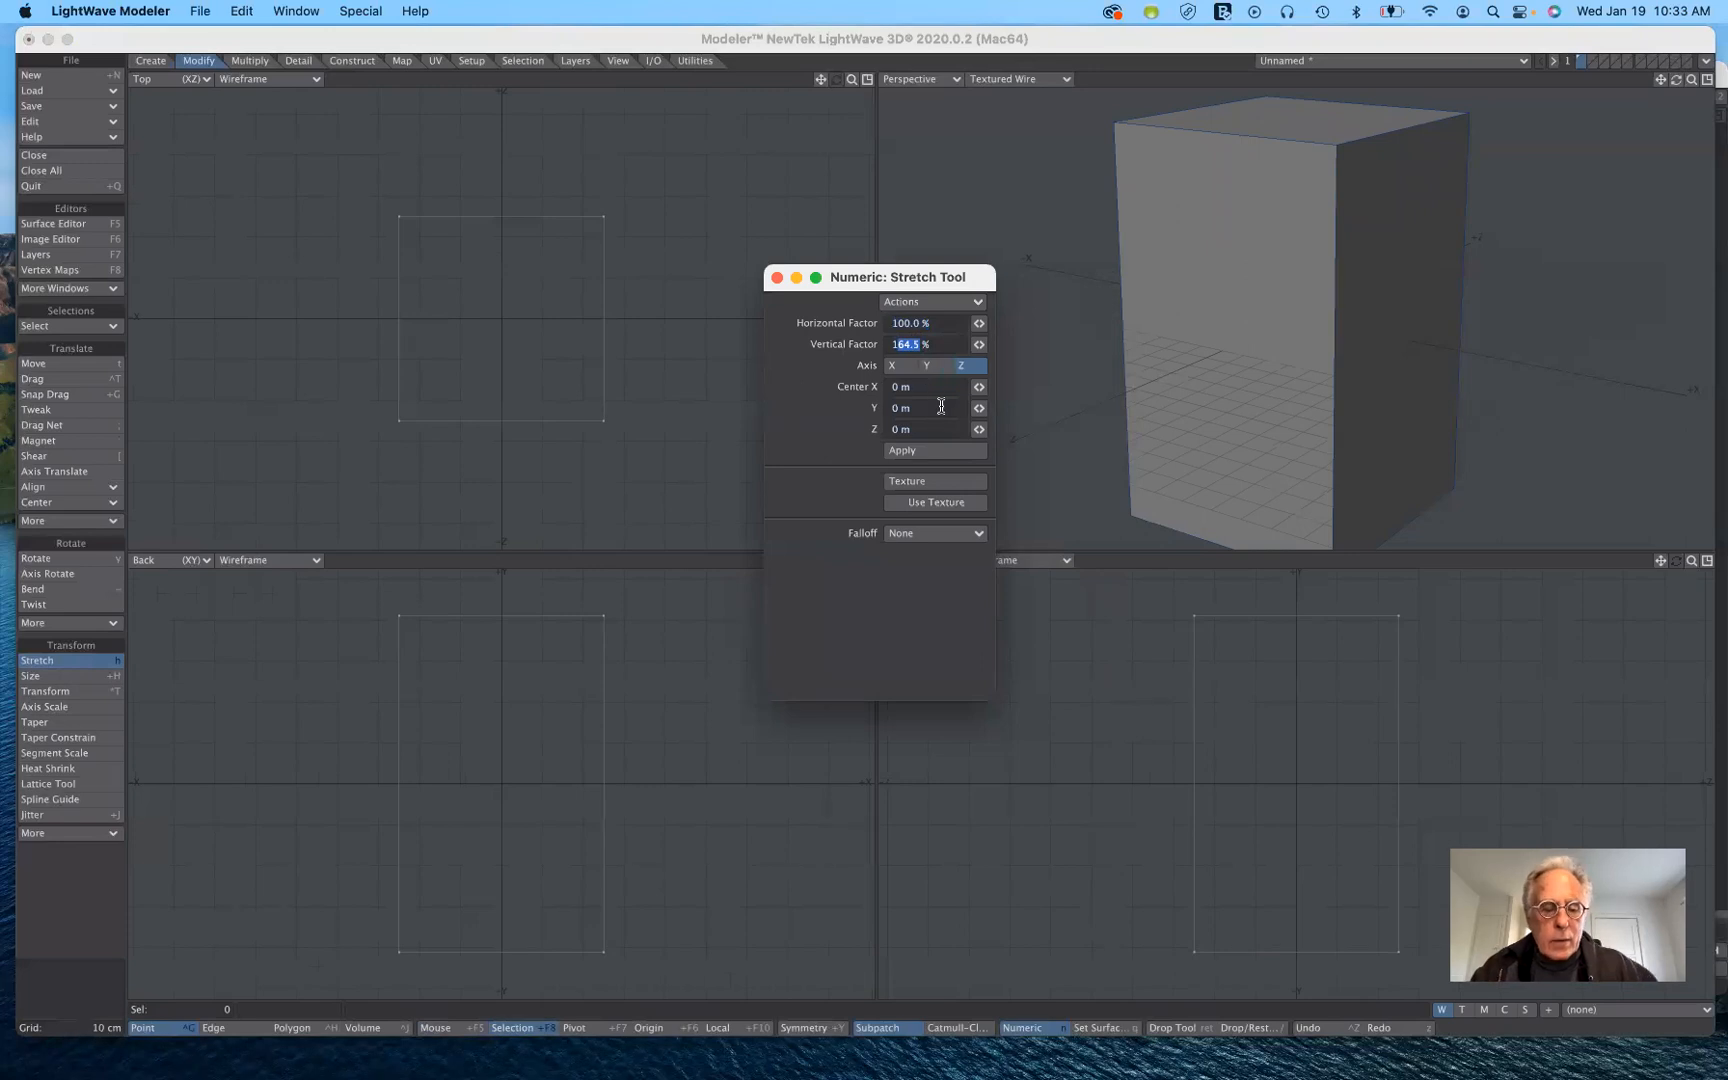
type("150")
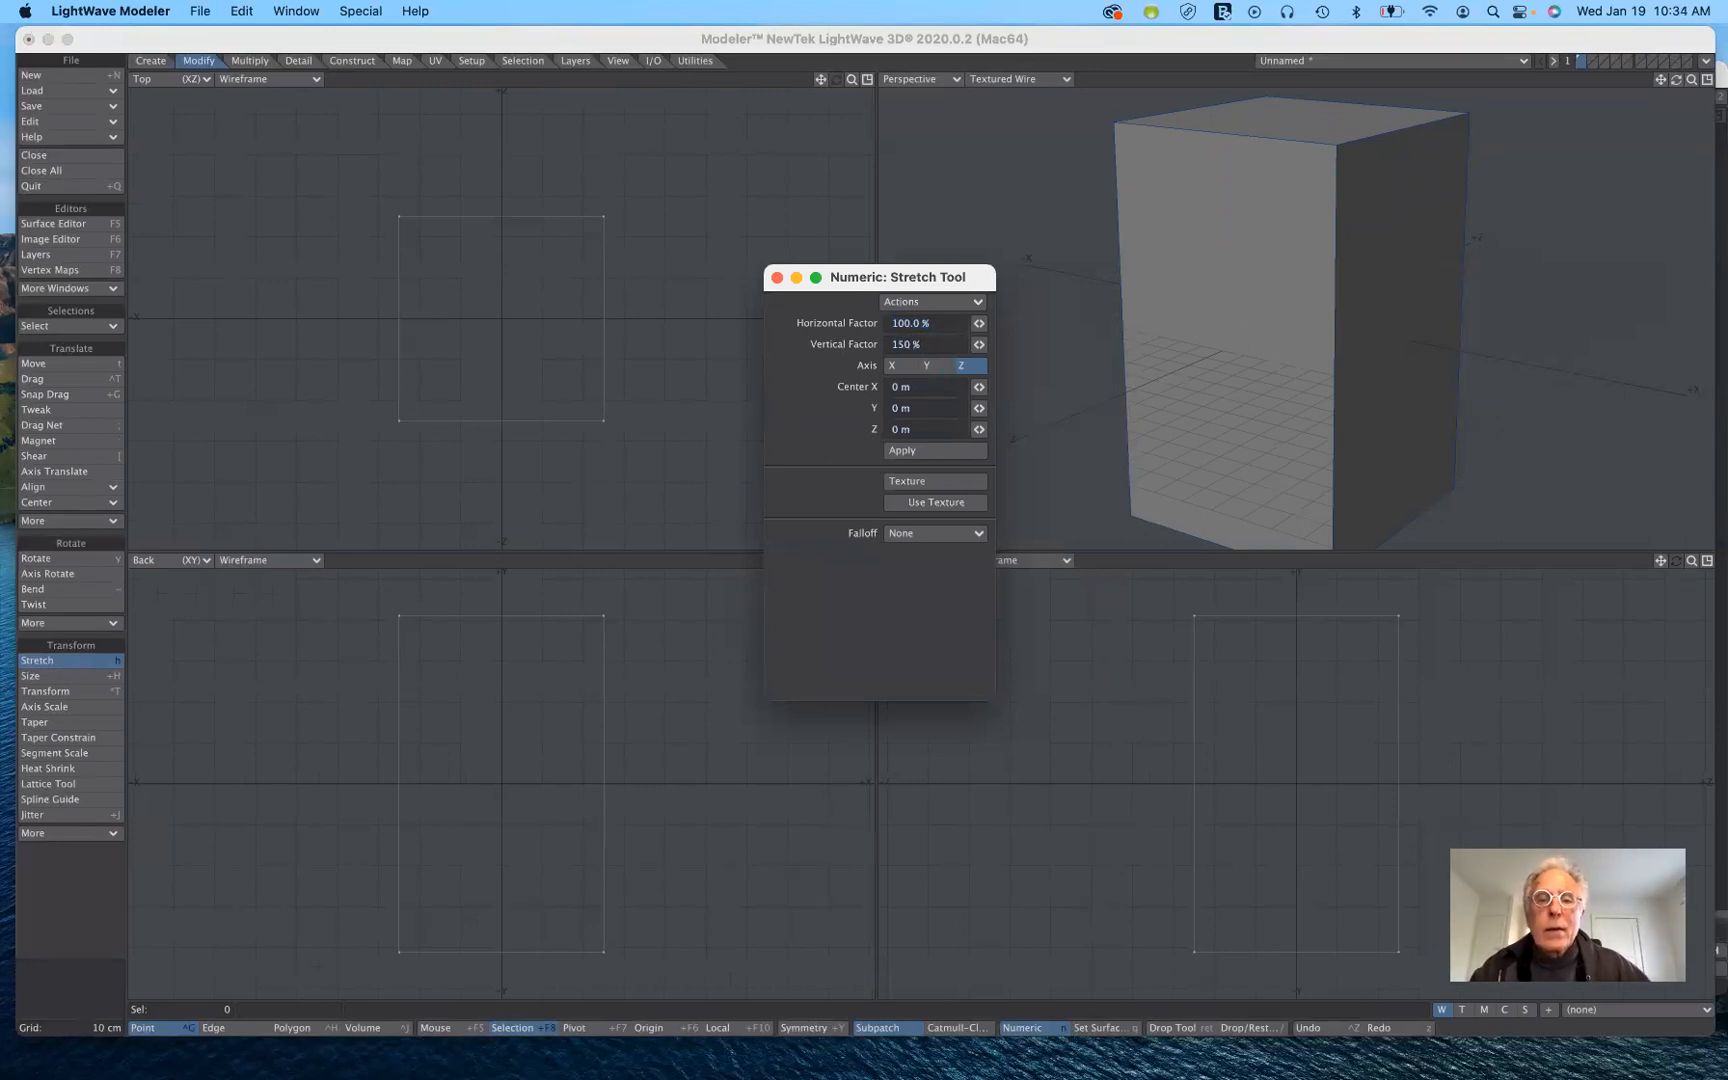
key("Tab")
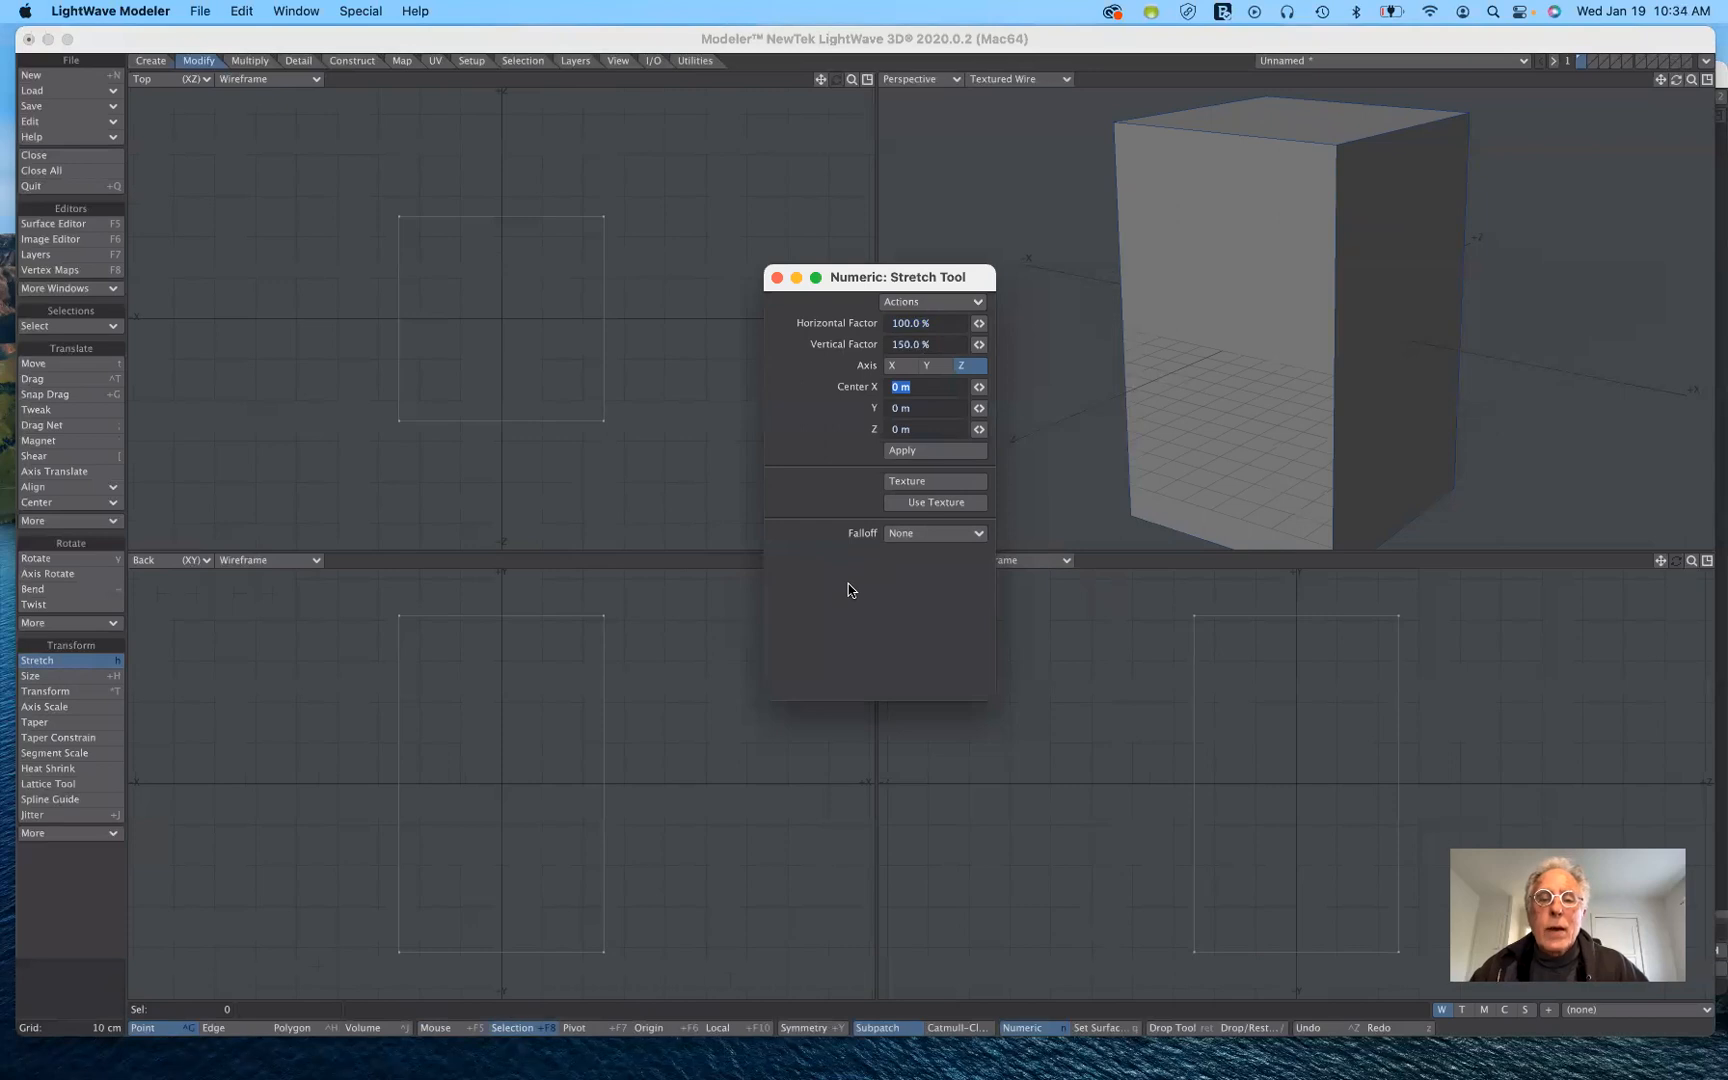
left_click(930, 451)
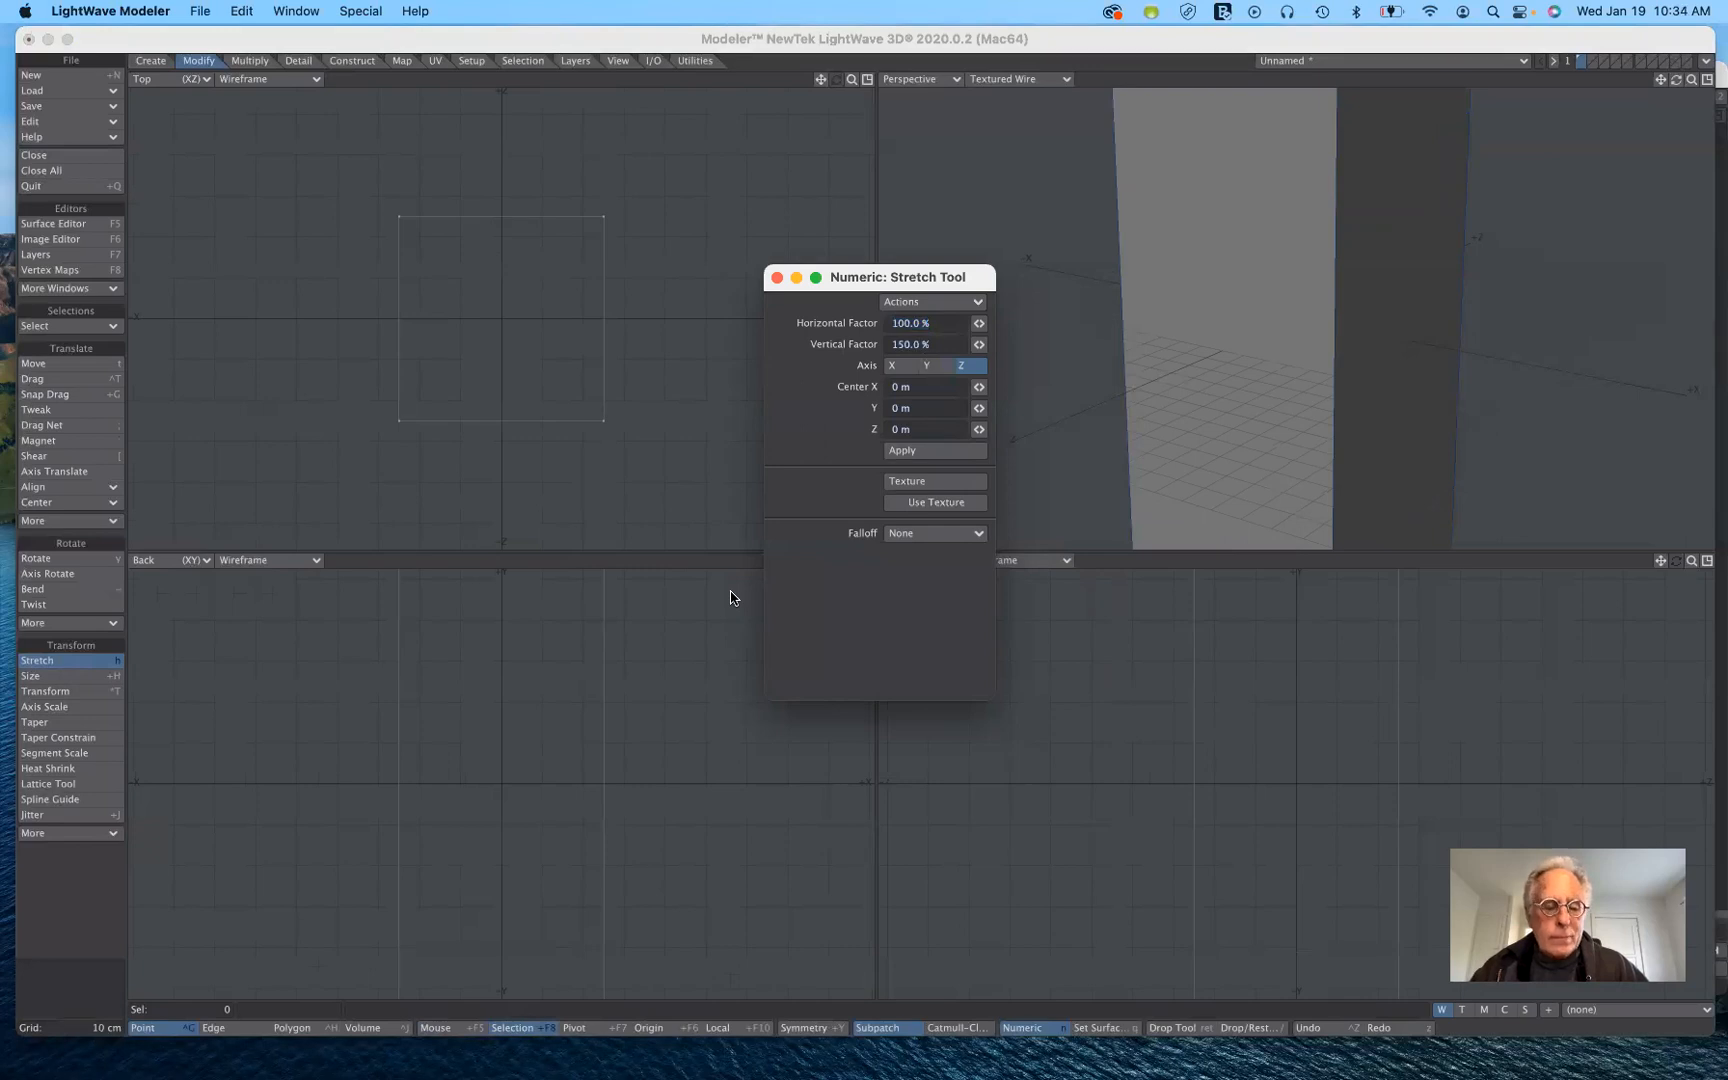
key("ctrl+z")
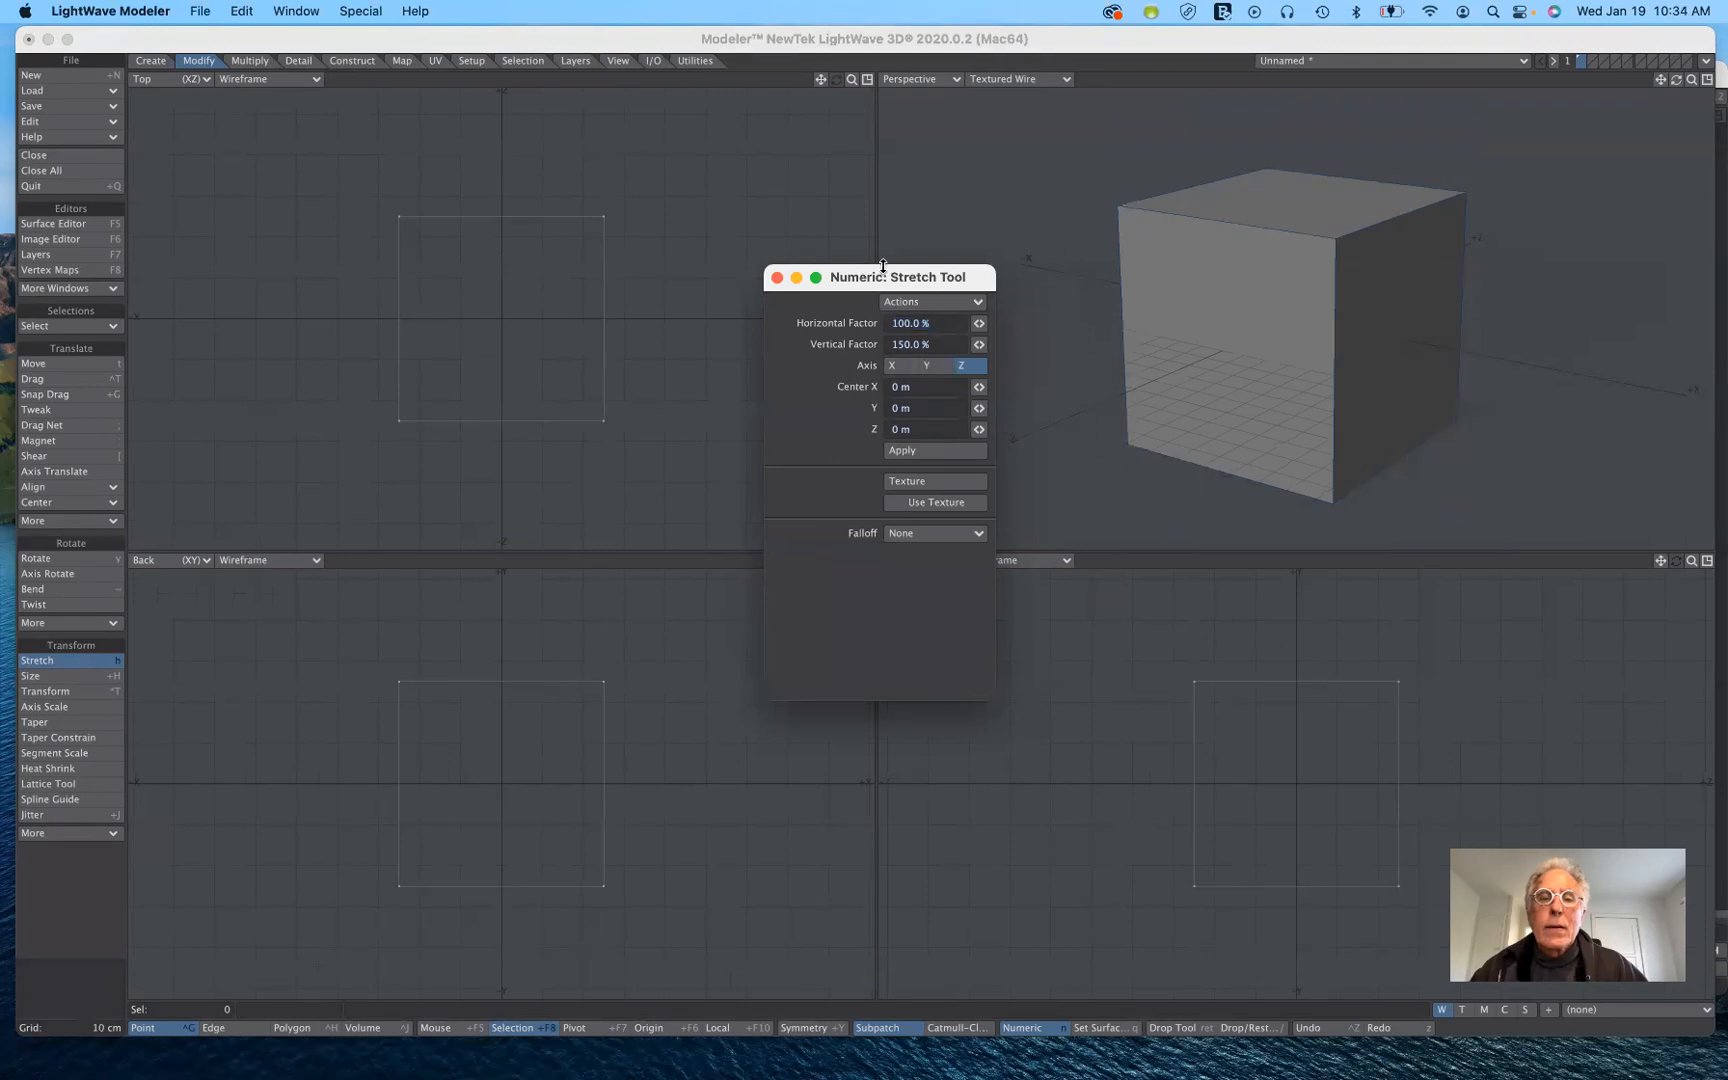
Step: Close the Numeric window, open the Layers window and place it clear of the cube in the Perspective viewport
left_click_drag(872, 278, 855, 318)
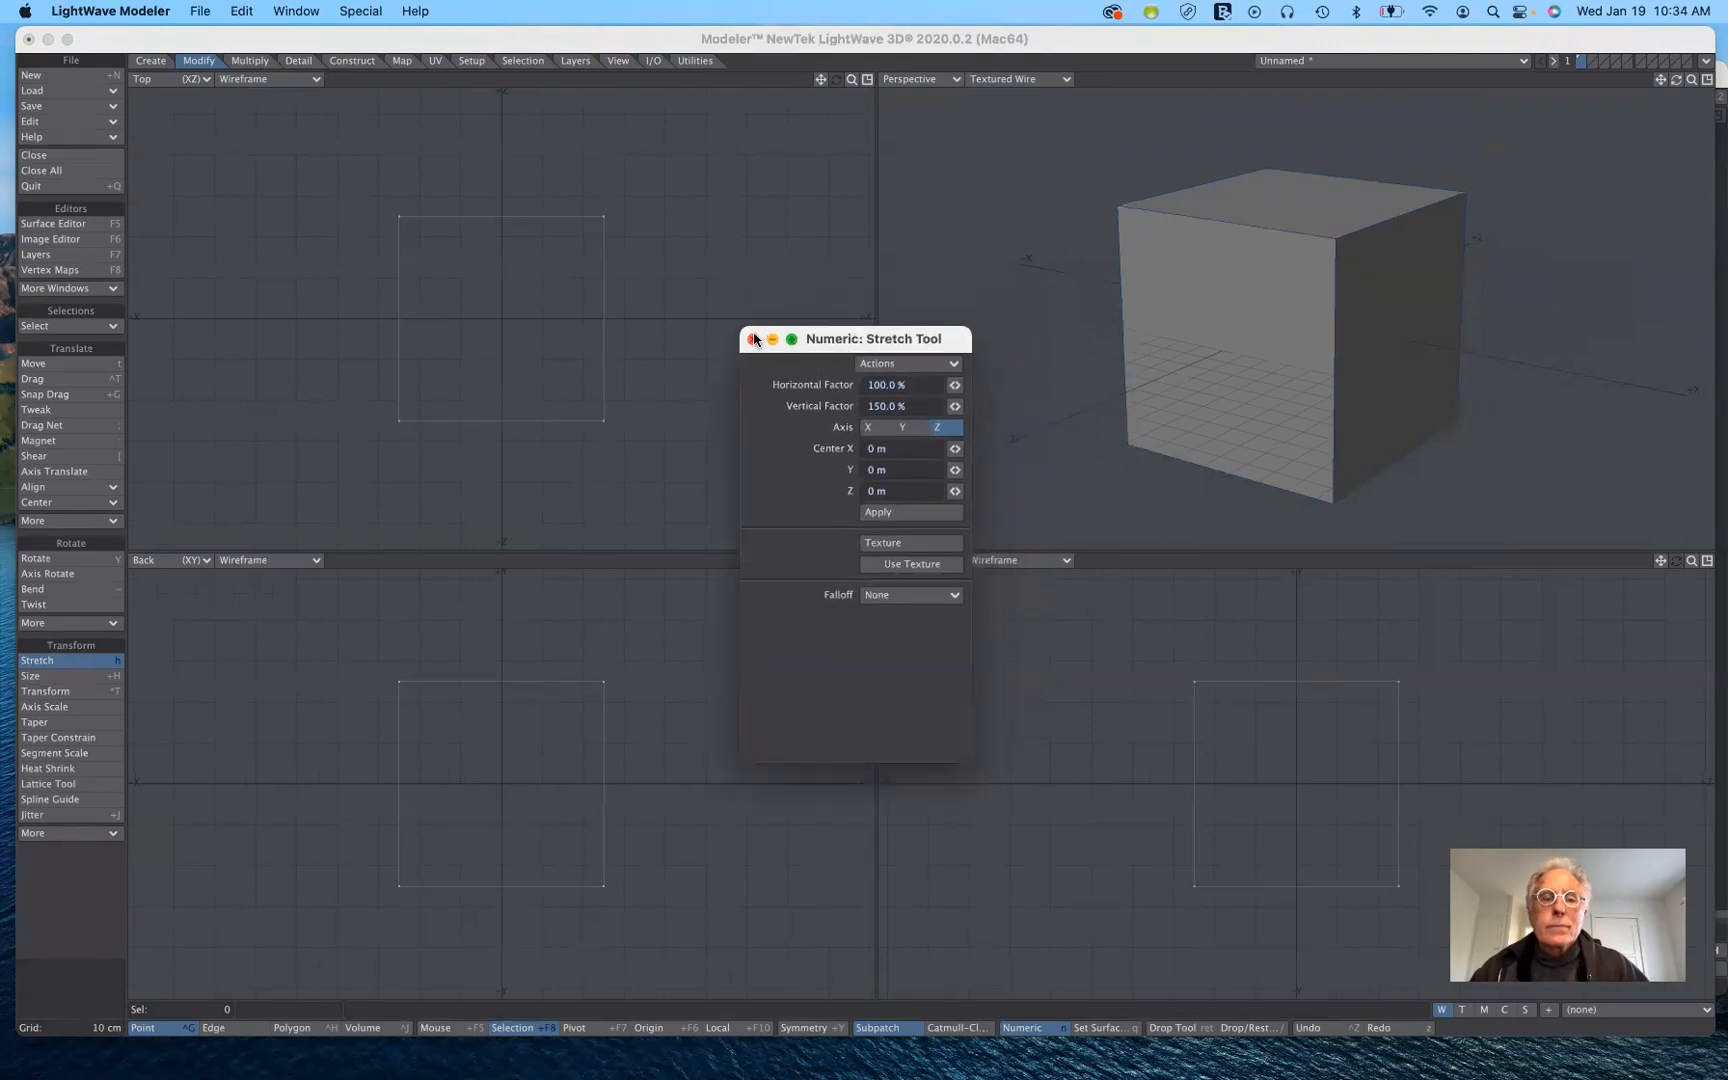
left_click(759, 318)
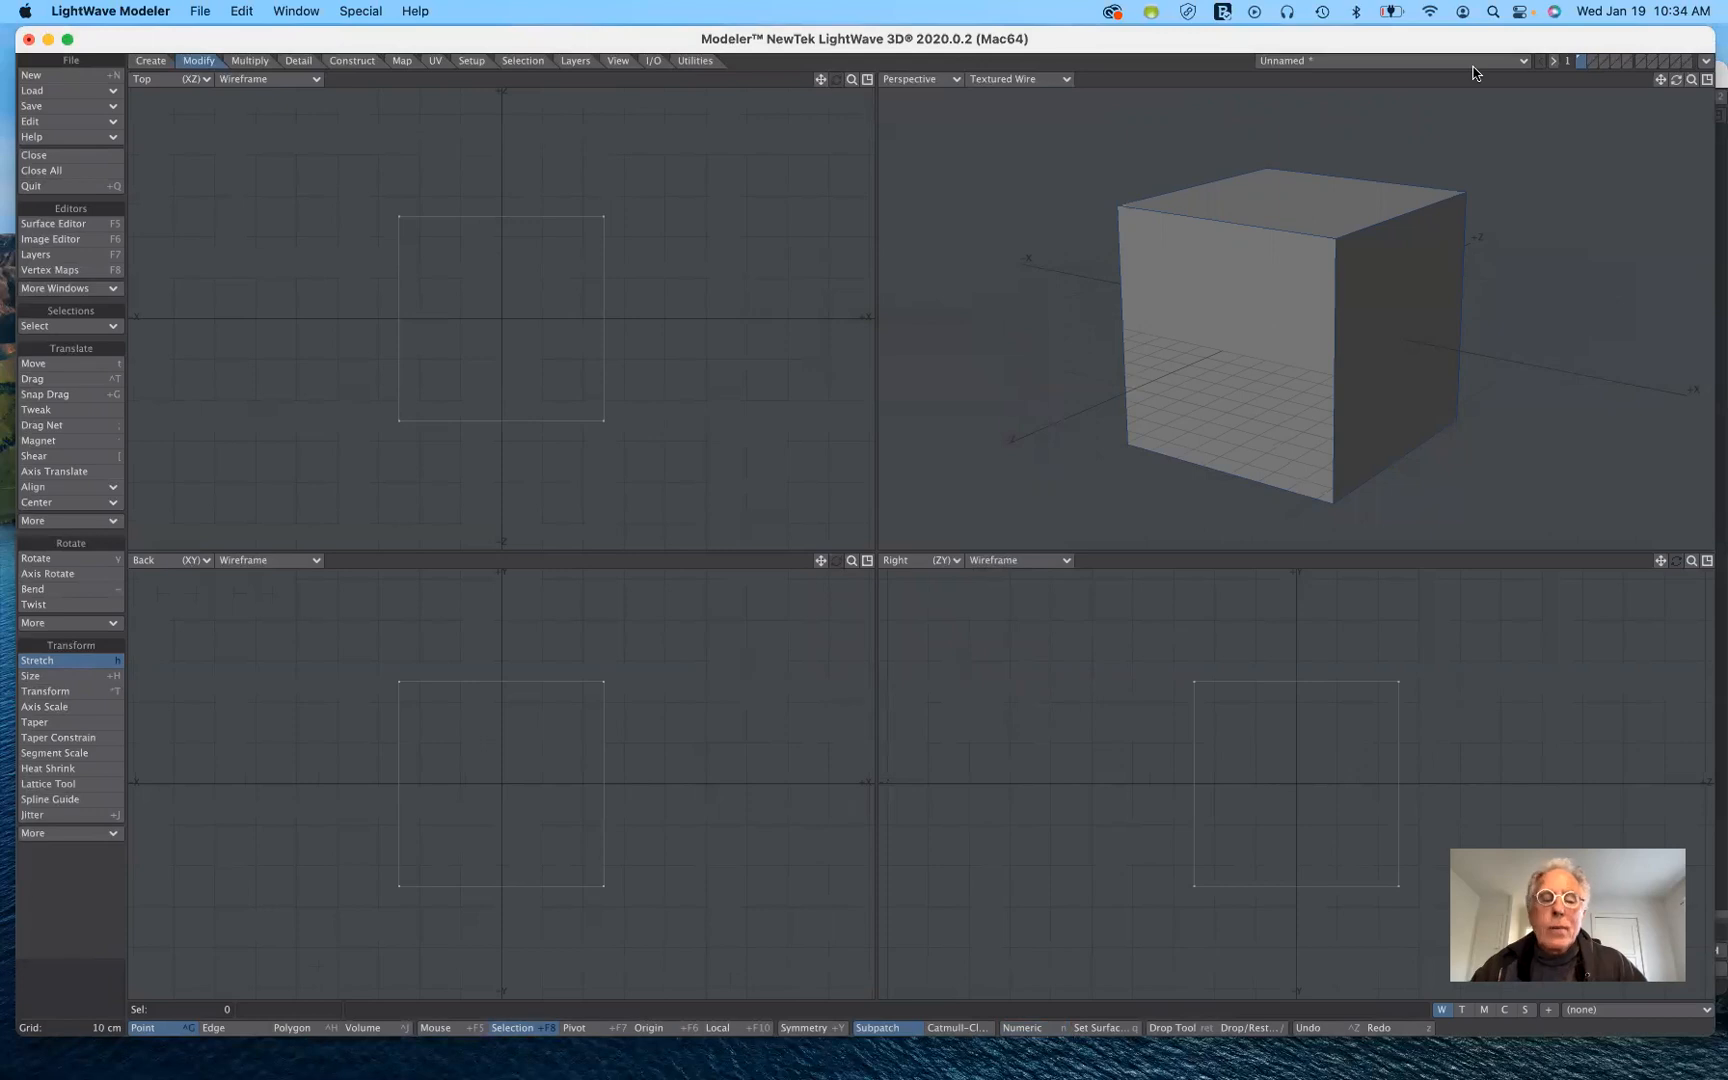
left_click(84, 257)
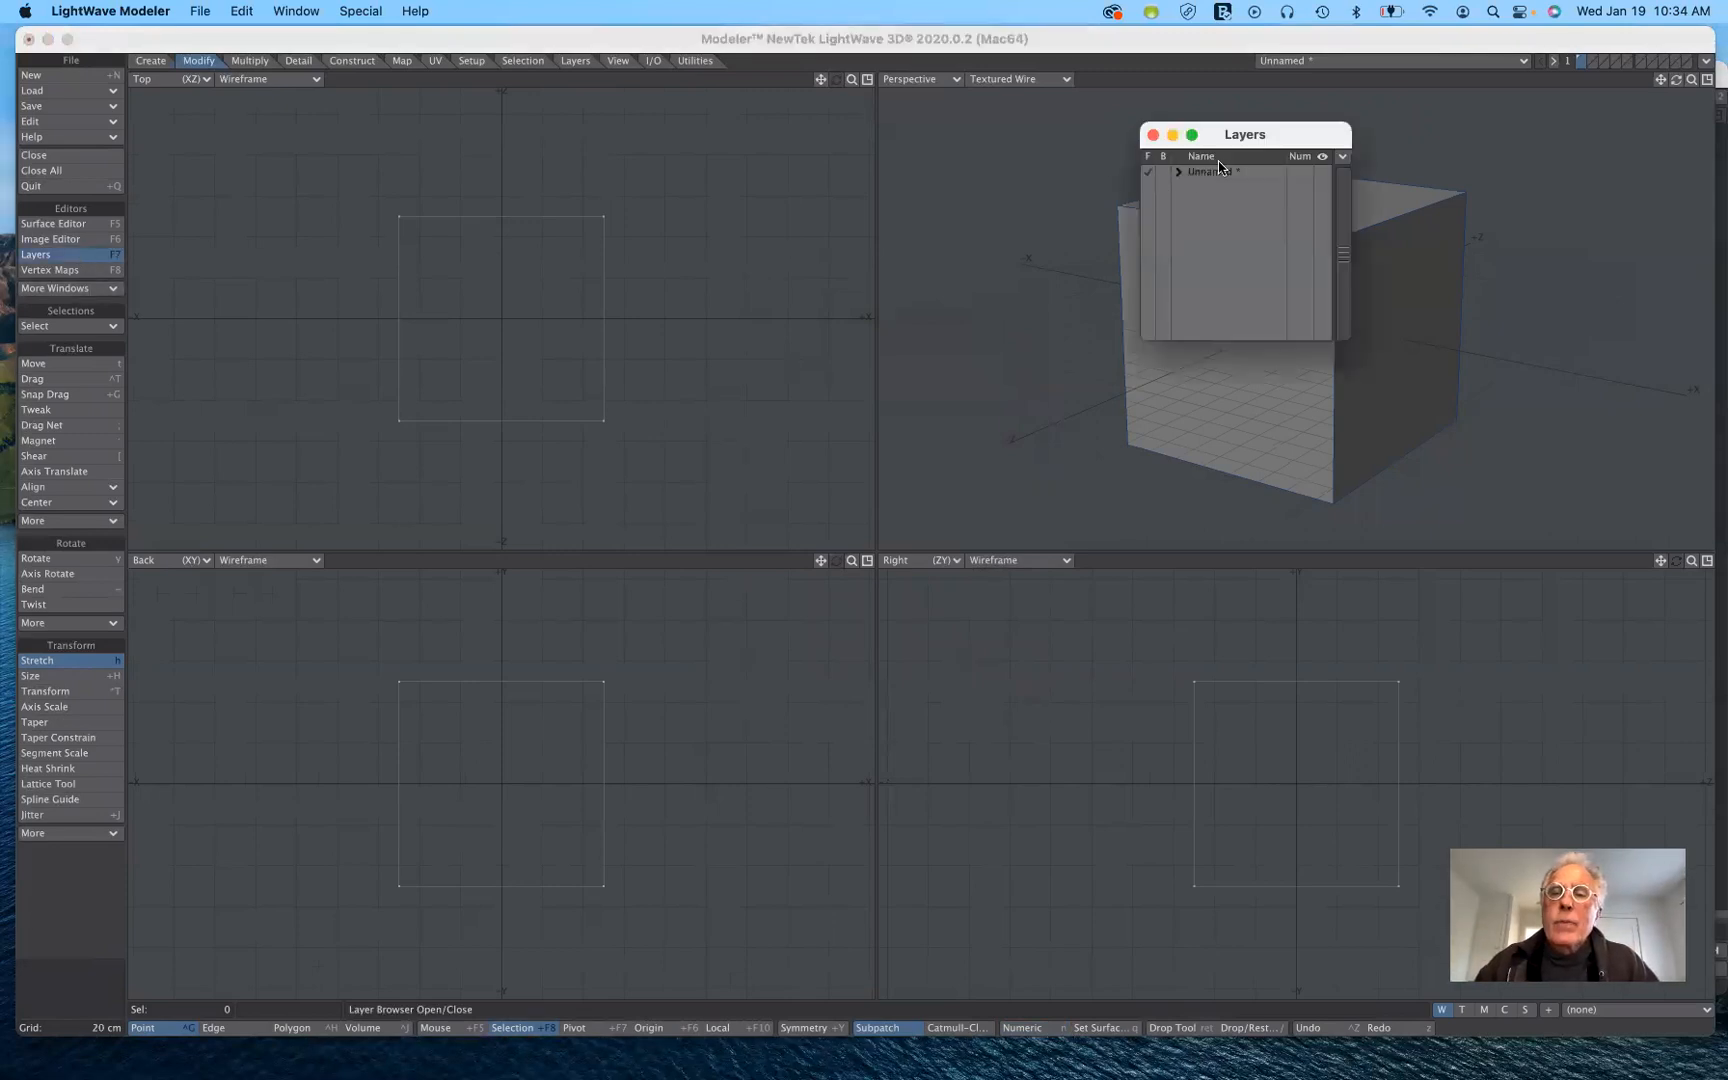
left_click_drag(1287, 137, 963, 129)
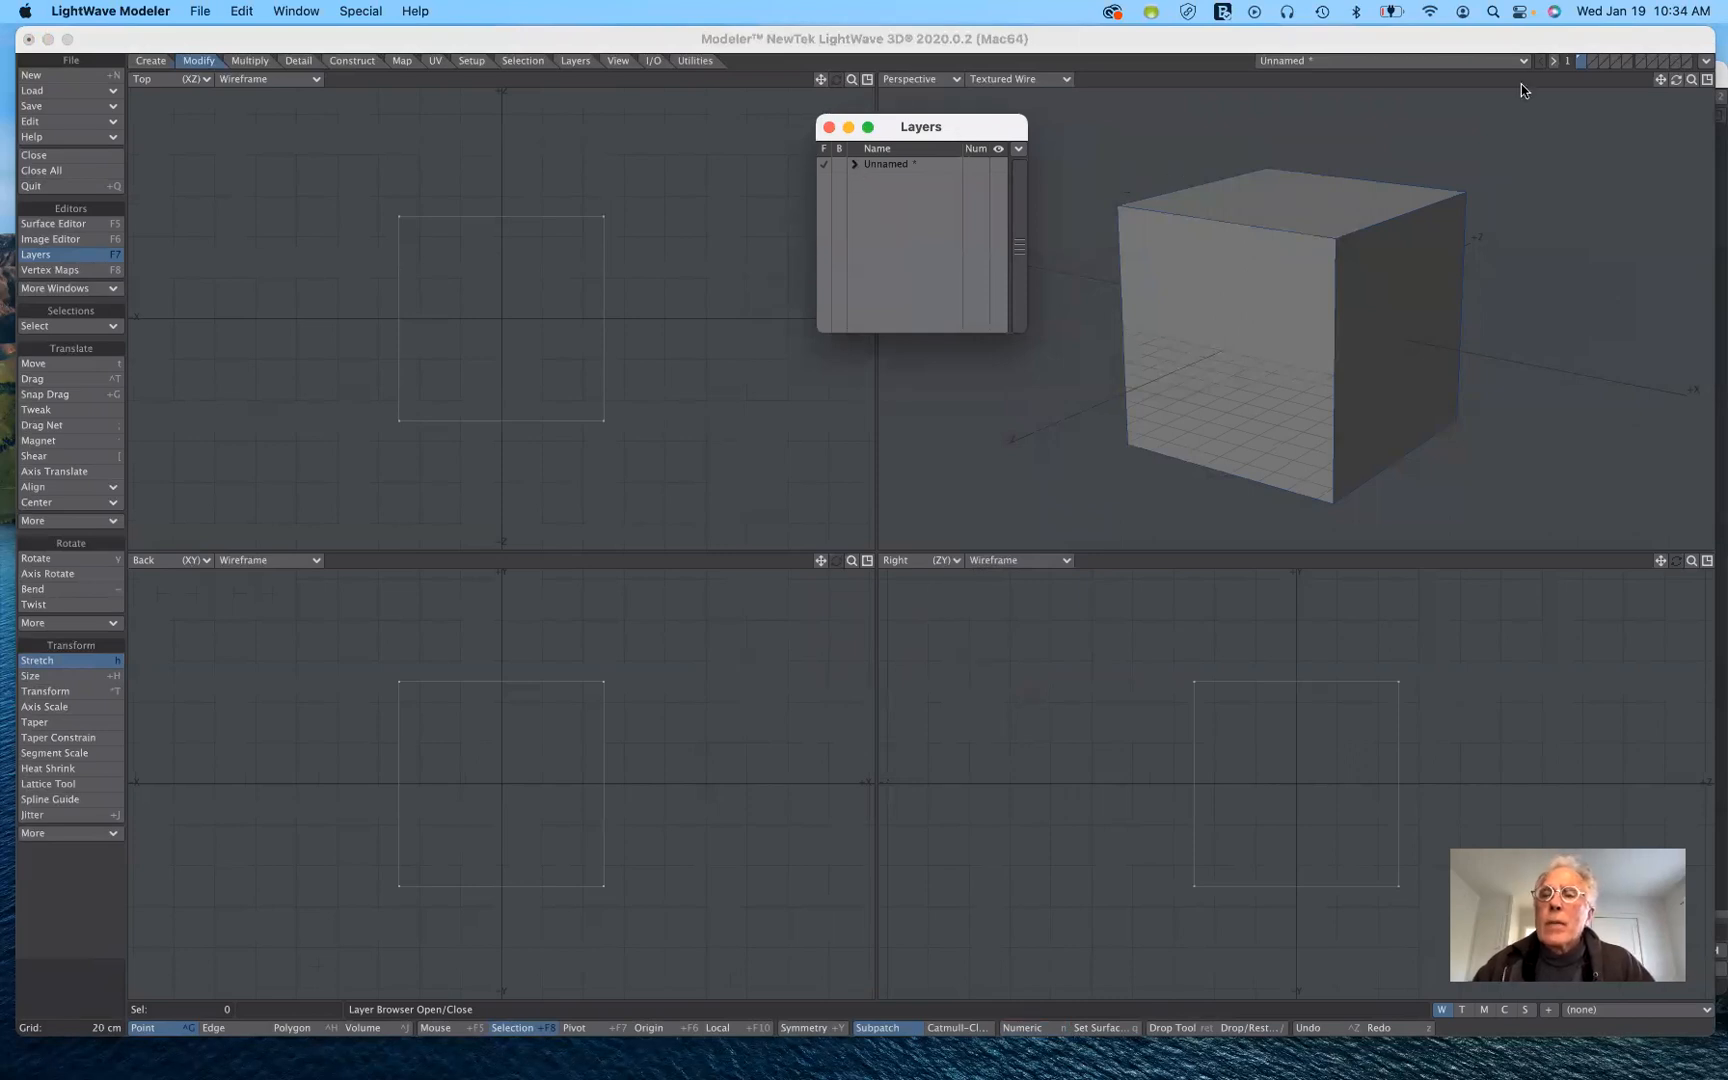
Step: Make the empty second layer the foreground and show the first layer with the cube as the background
left_click(1593, 61)
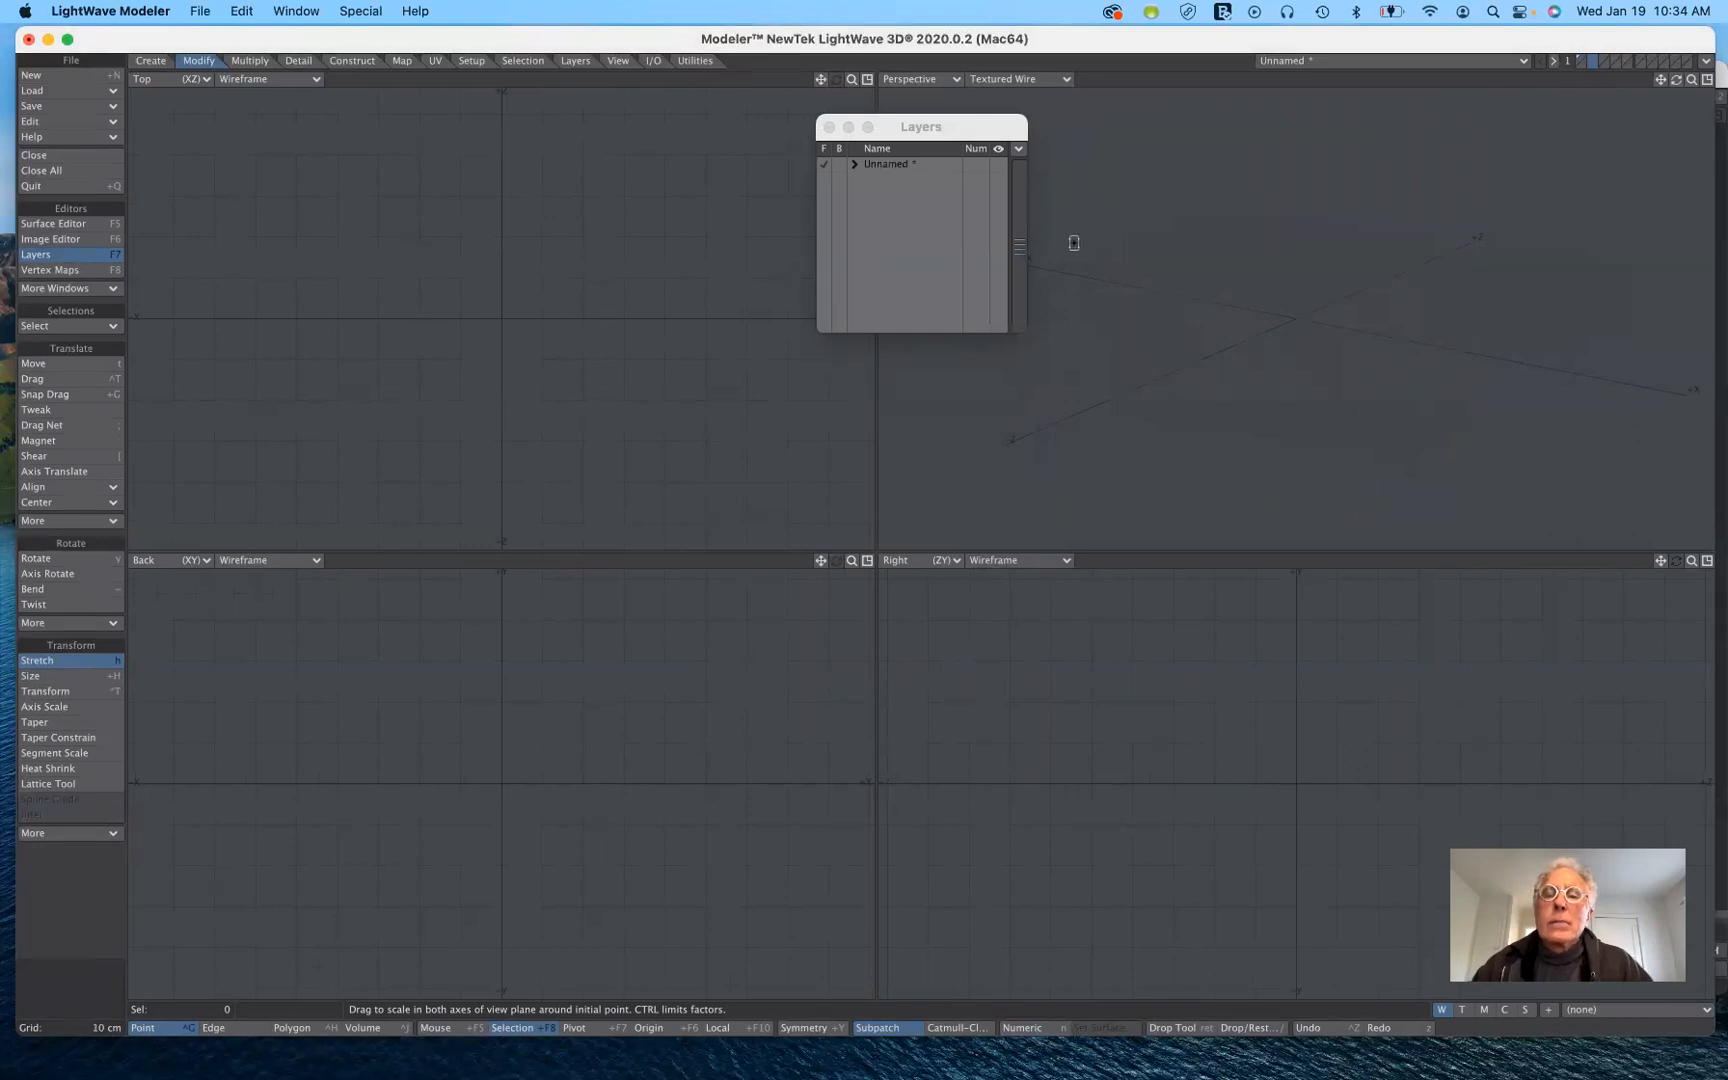
left_click_drag(976, 128, 938, 272)
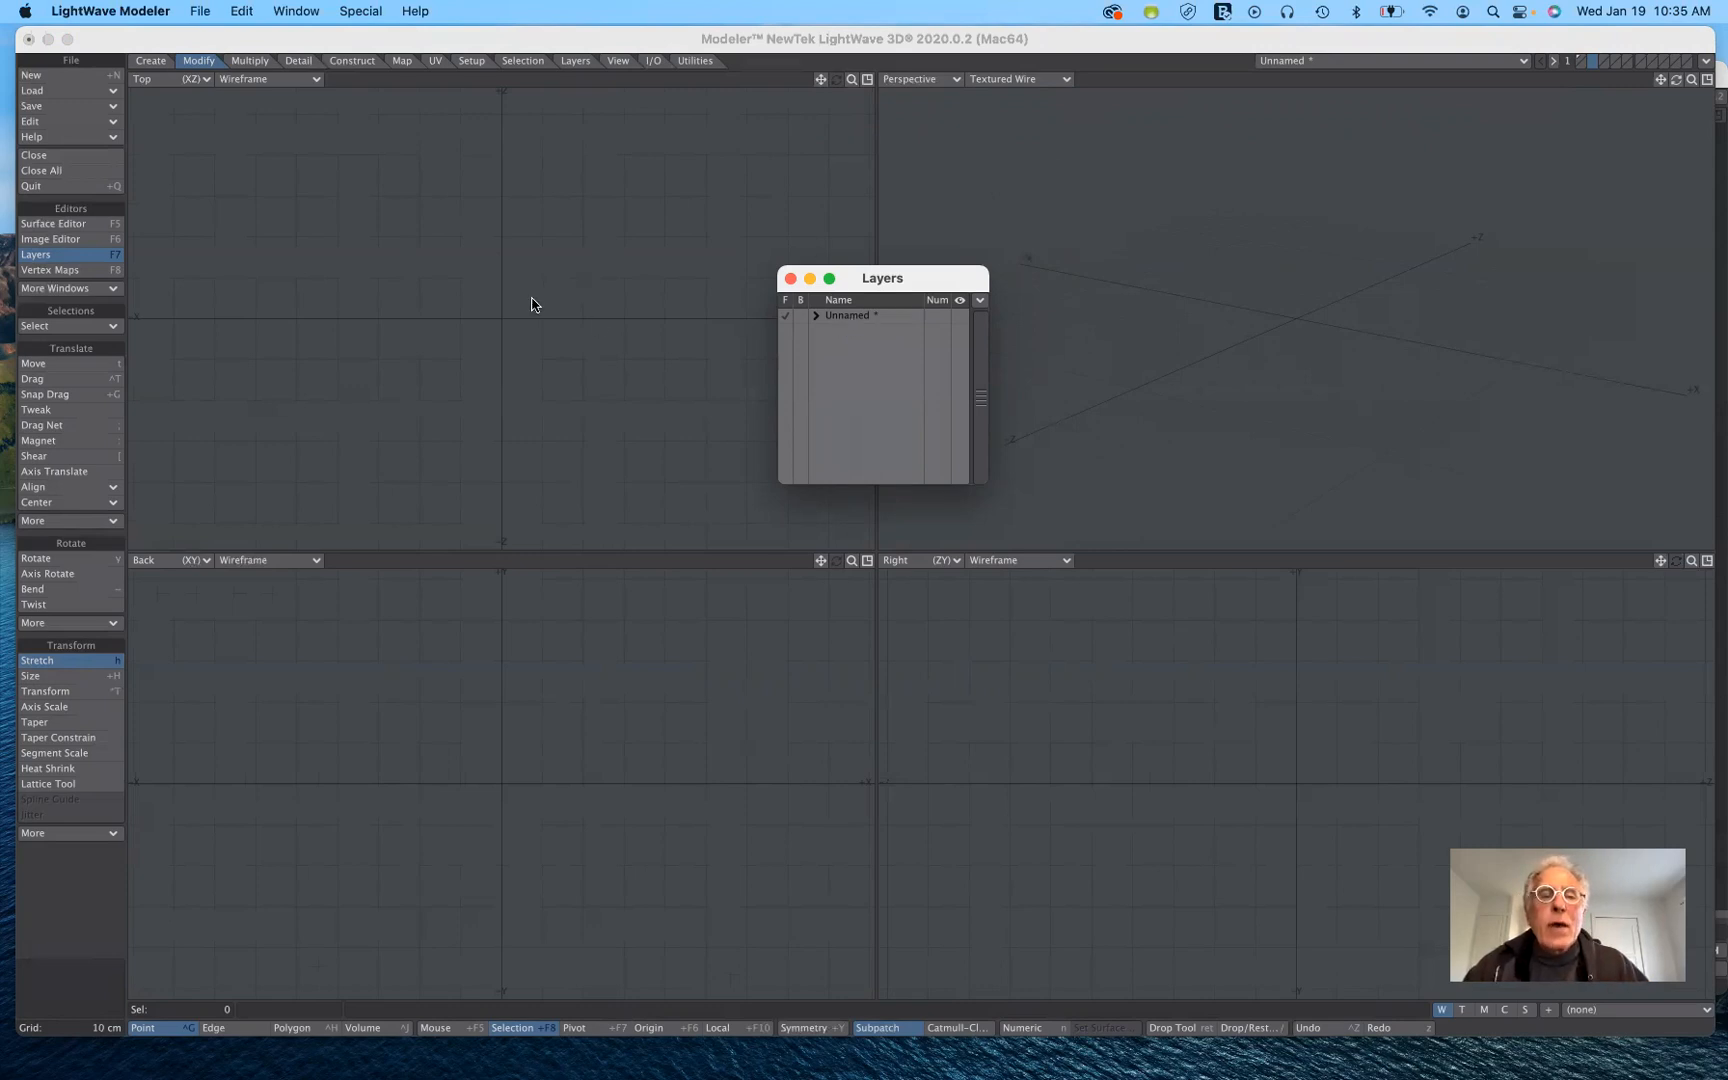
left_click(1580, 63)
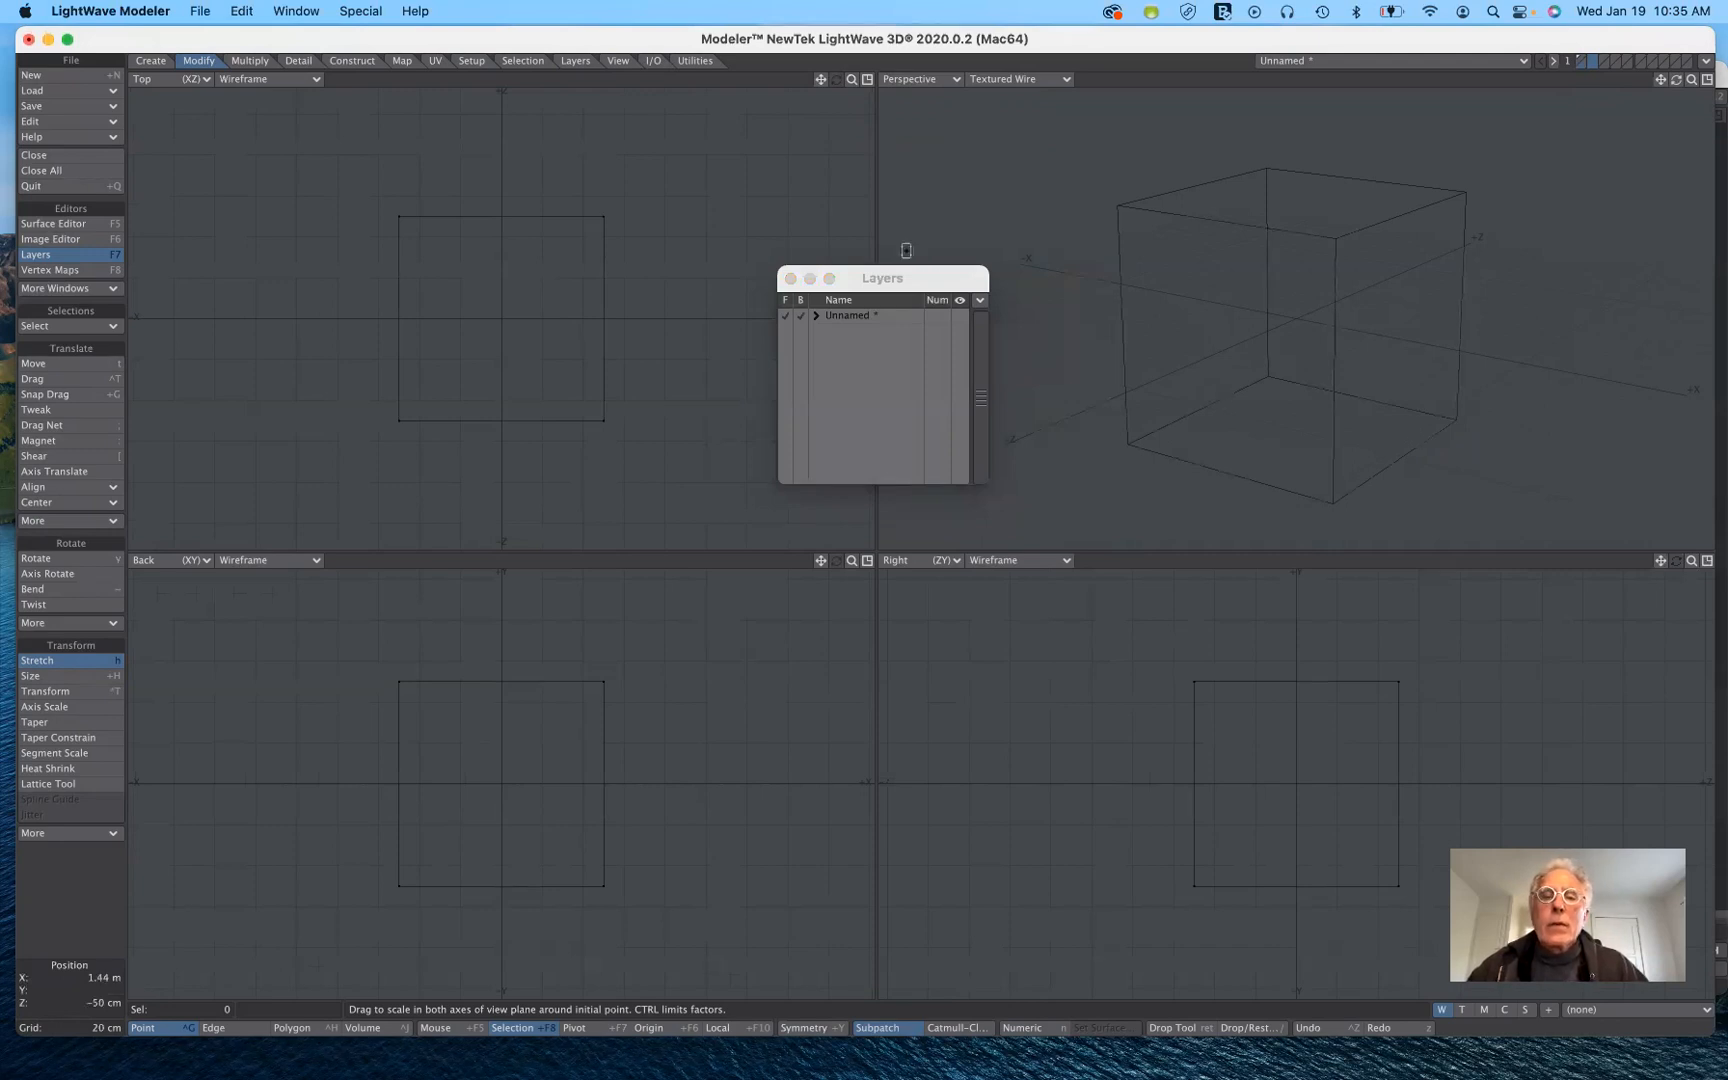
Step: Draw a flat ball disc about 1.2 m wide around the cube's center in the Top viewport, keeping the Layers window clear
left_click_drag(920, 290, 915, 507)
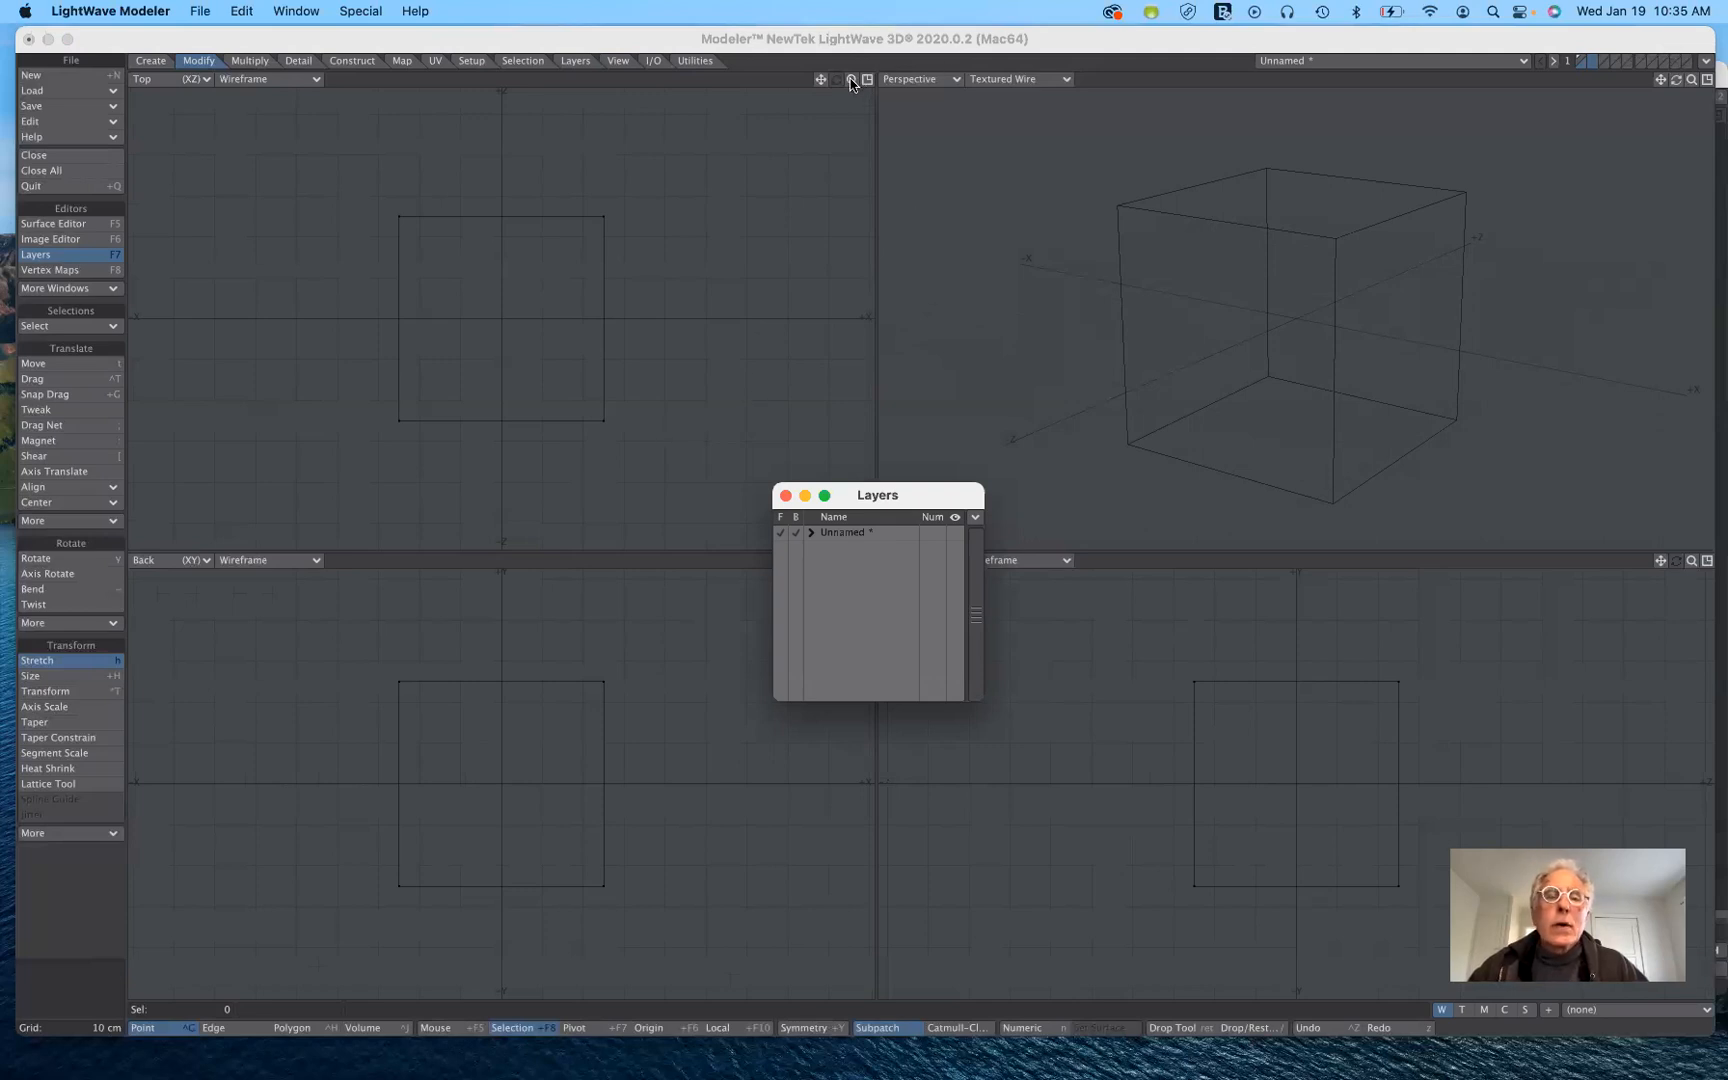
left_click_drag(851, 79, 774, 79)
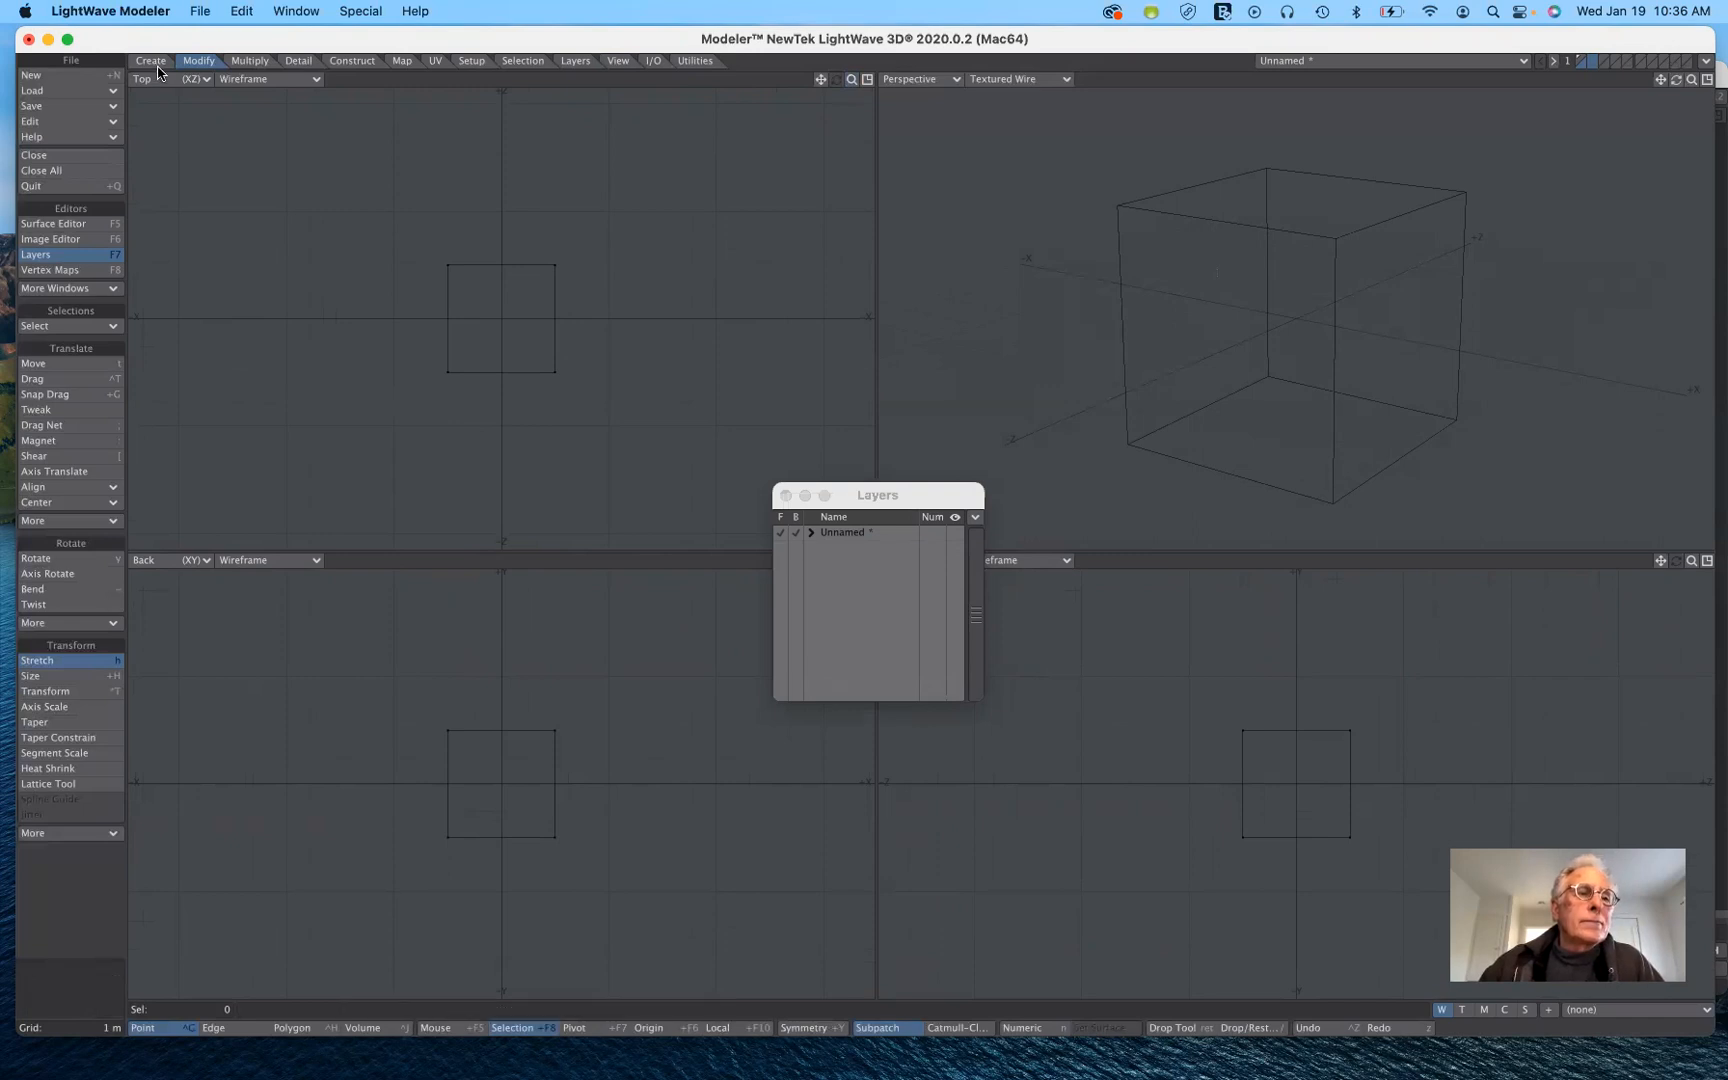
left_click(151, 61)
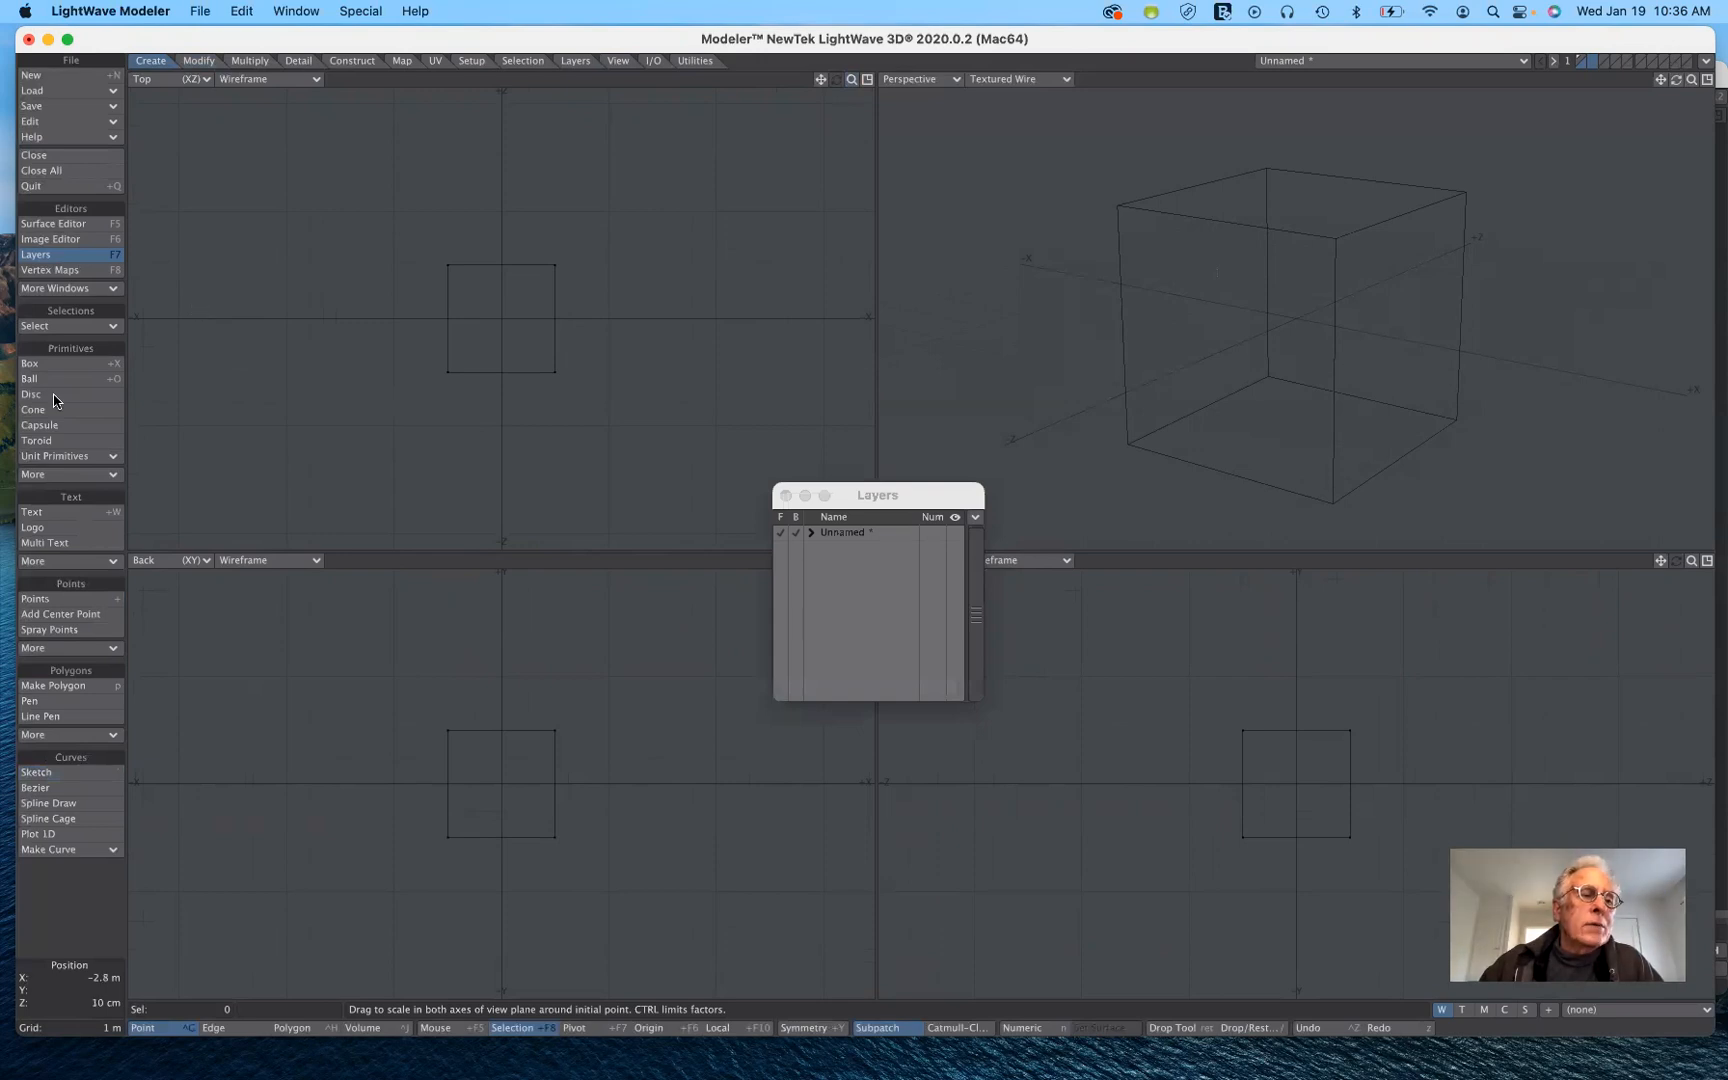
left_click(58, 379)
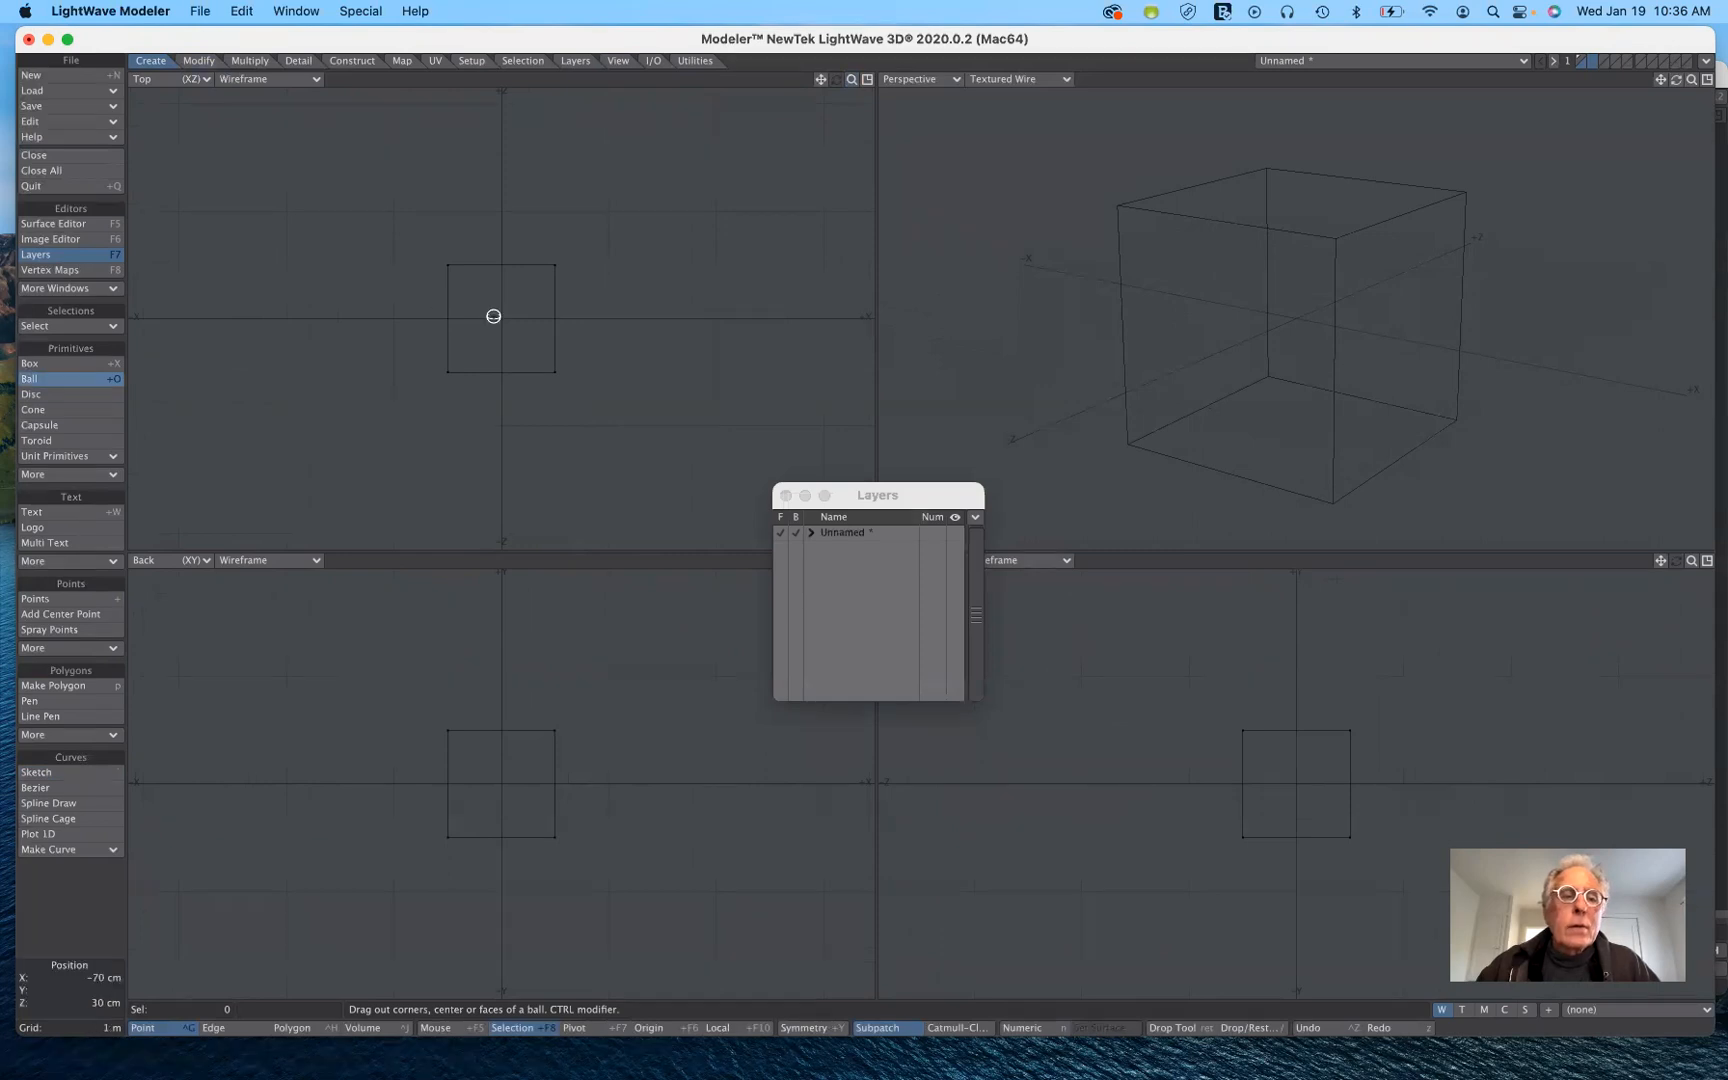
left_click_drag(561, 354, 596, 393)
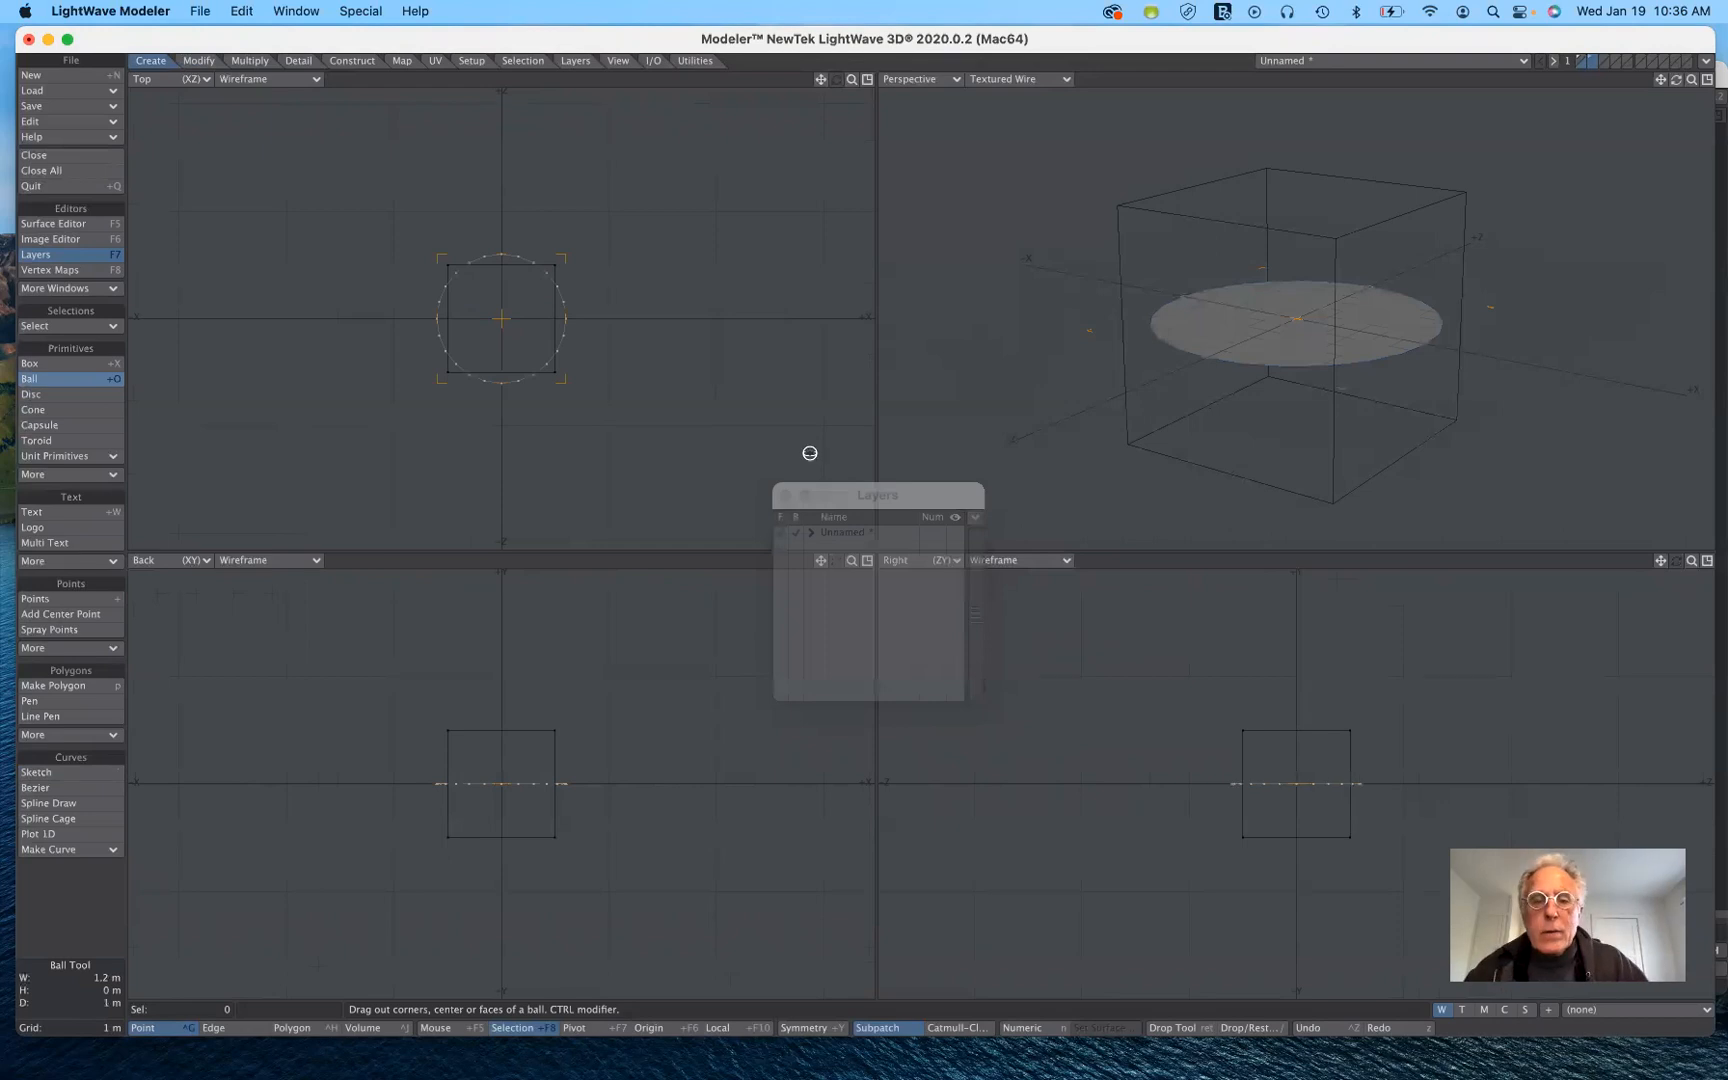
left_click_drag(930, 495, 926, 742)
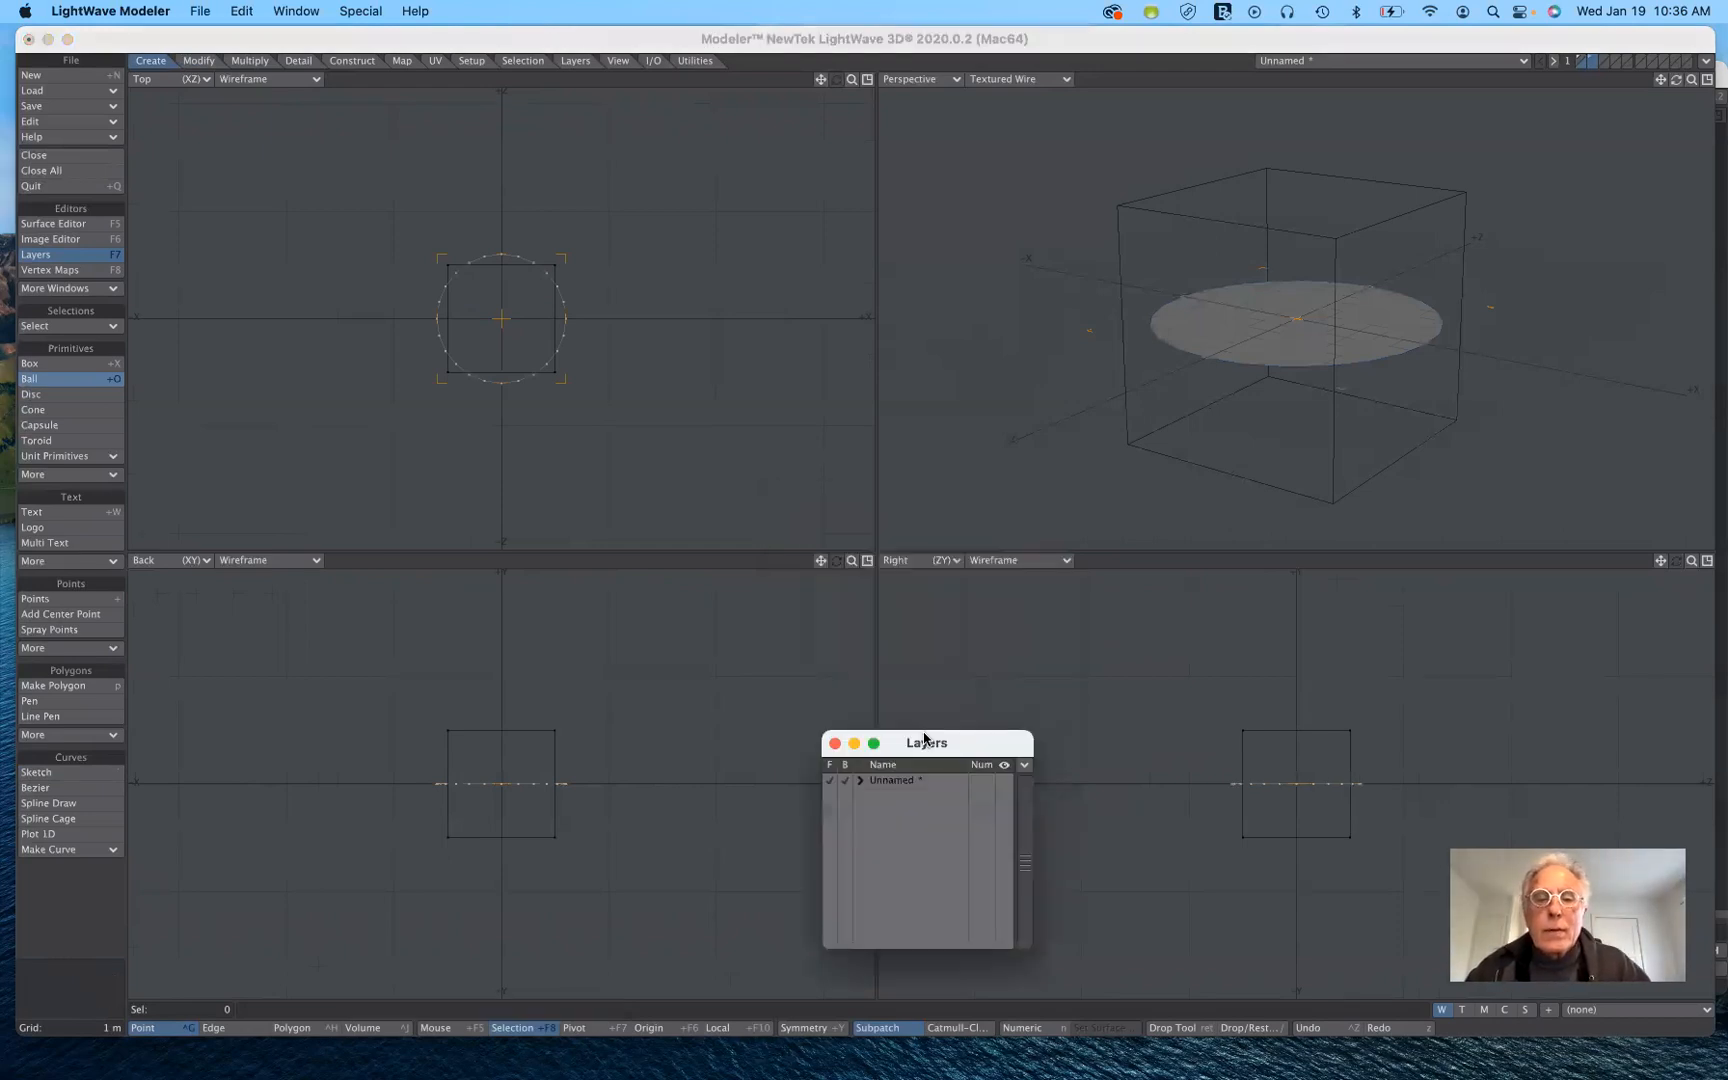
Step: Show the ball's numeric options, give it height in the Back viewport and raise it above the cube to about 1.2 m
key("n")
left_click(889, 424)
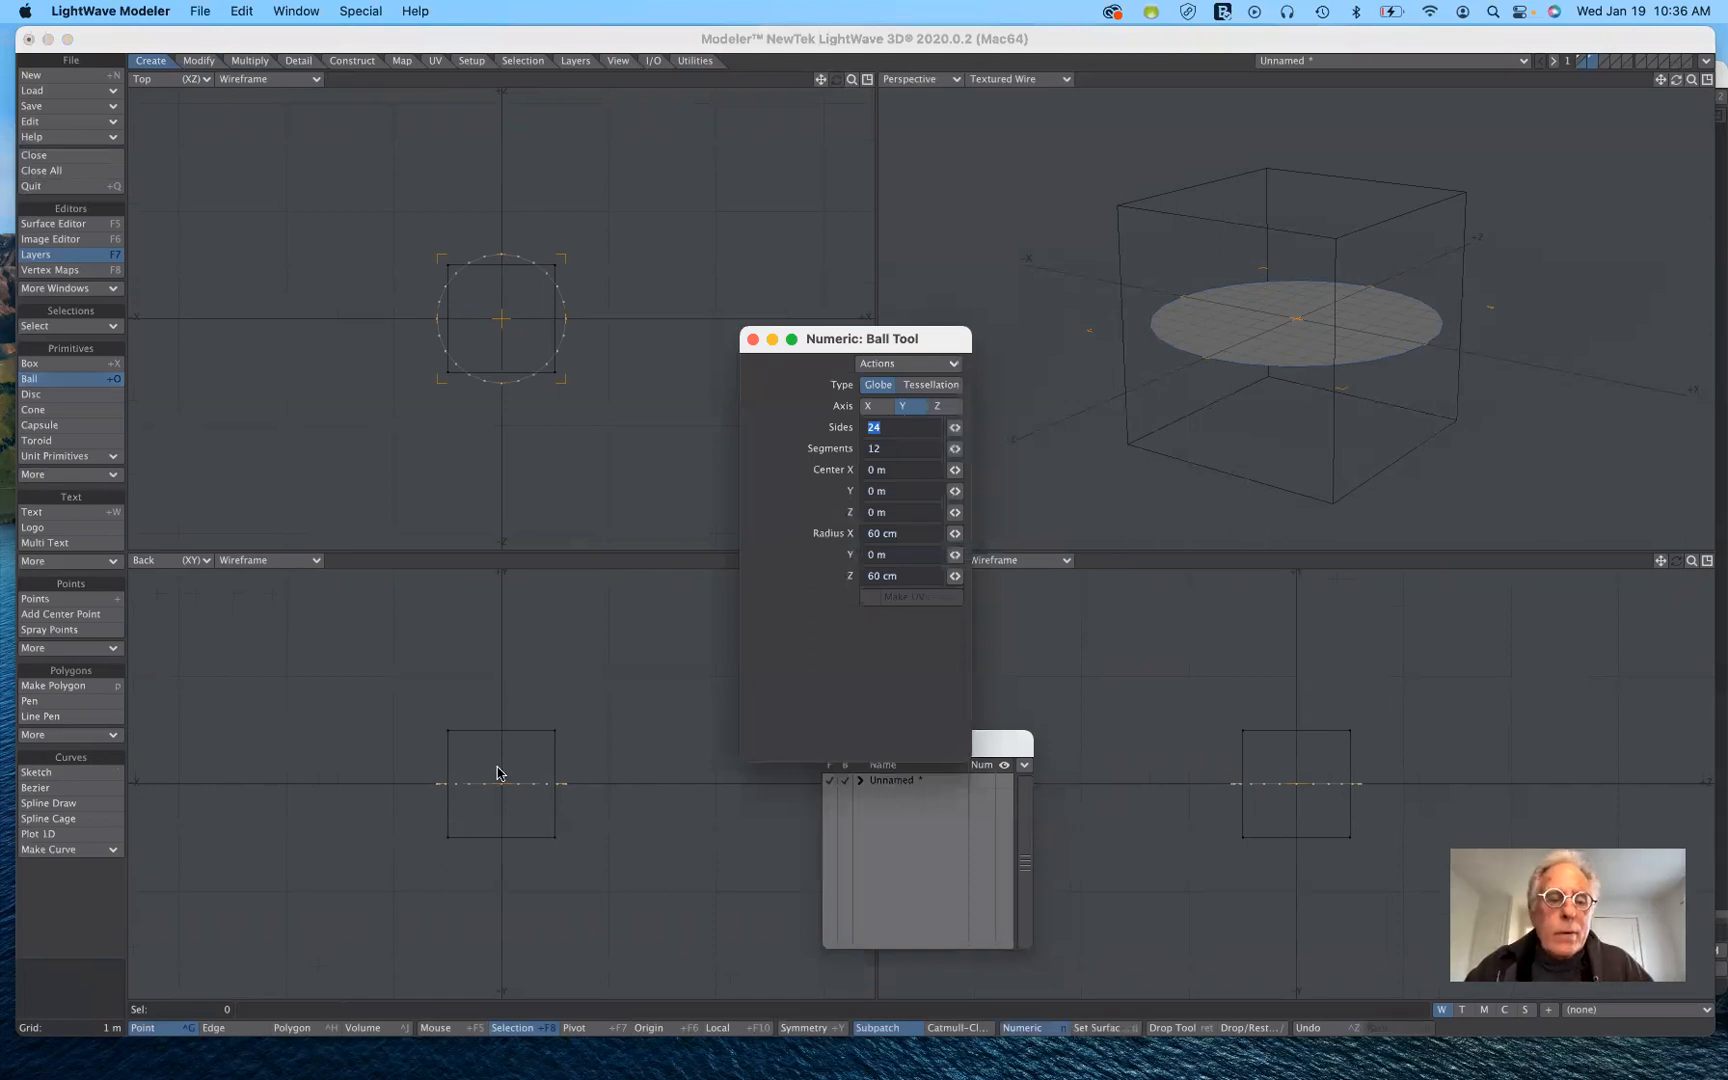
left_click(503, 715)
left_click_drag(503, 715, 507, 705)
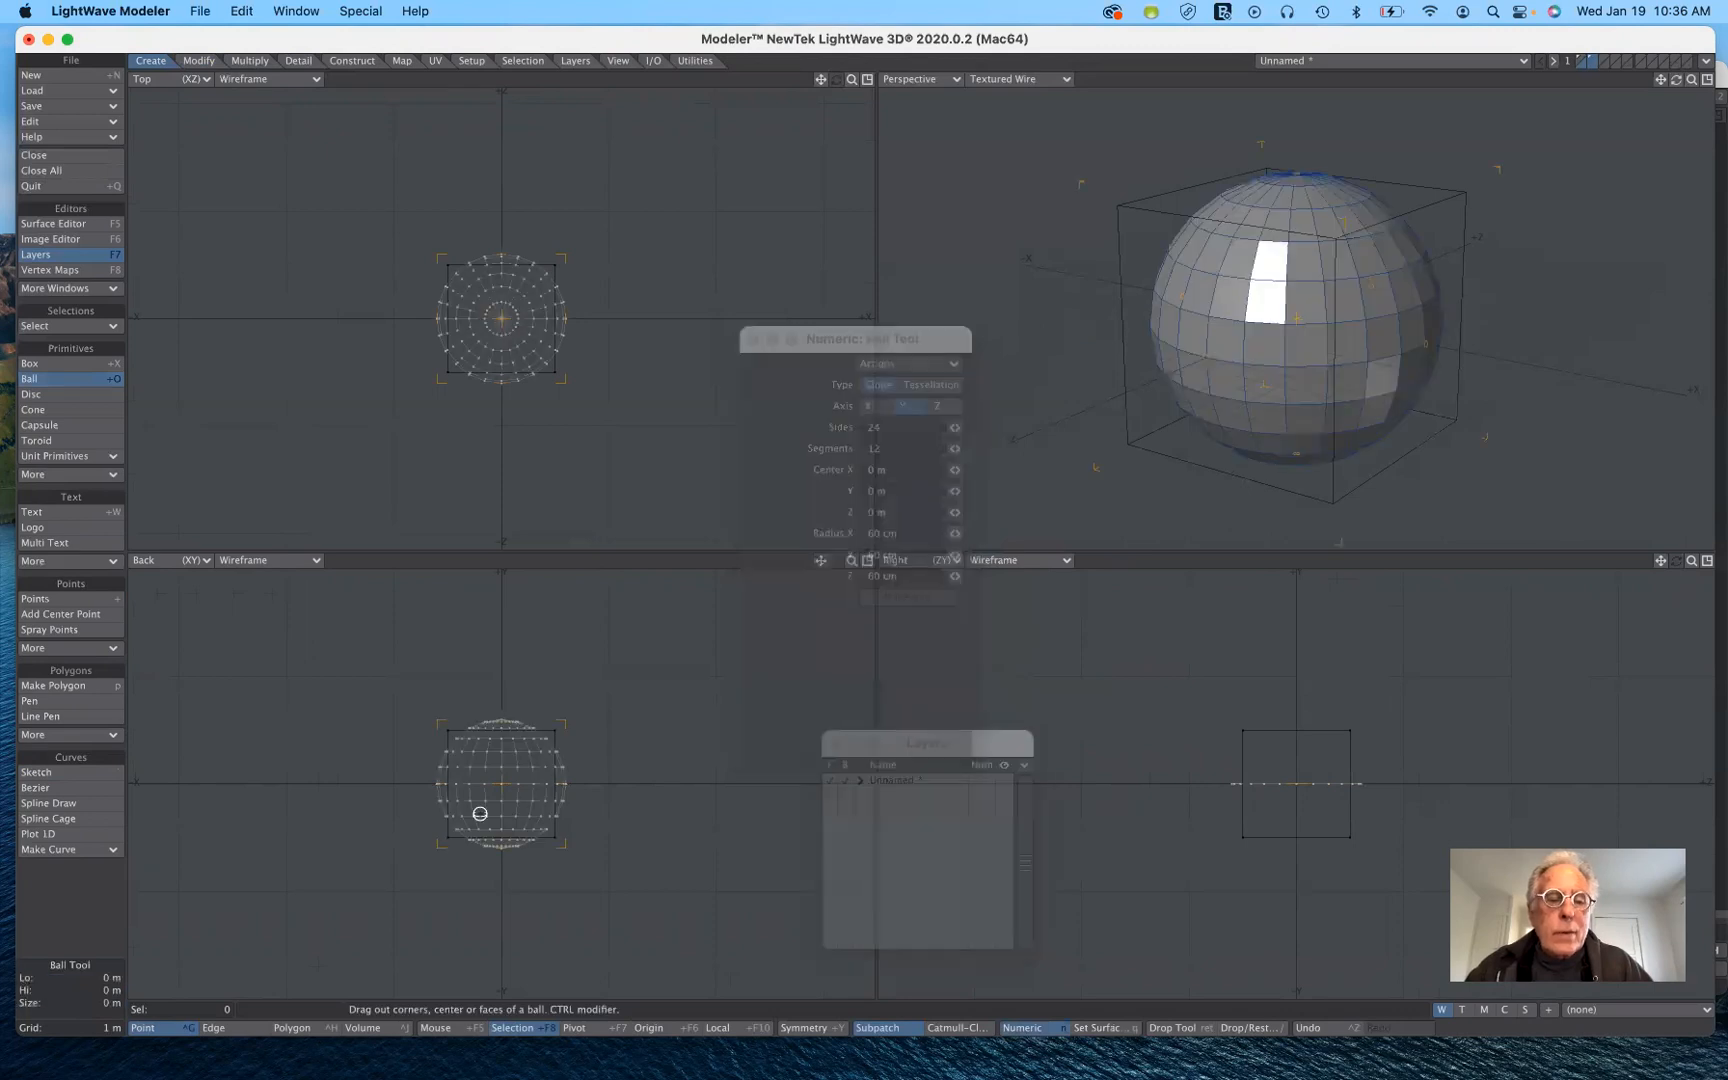
left_click_drag(480, 813, 501, 656)
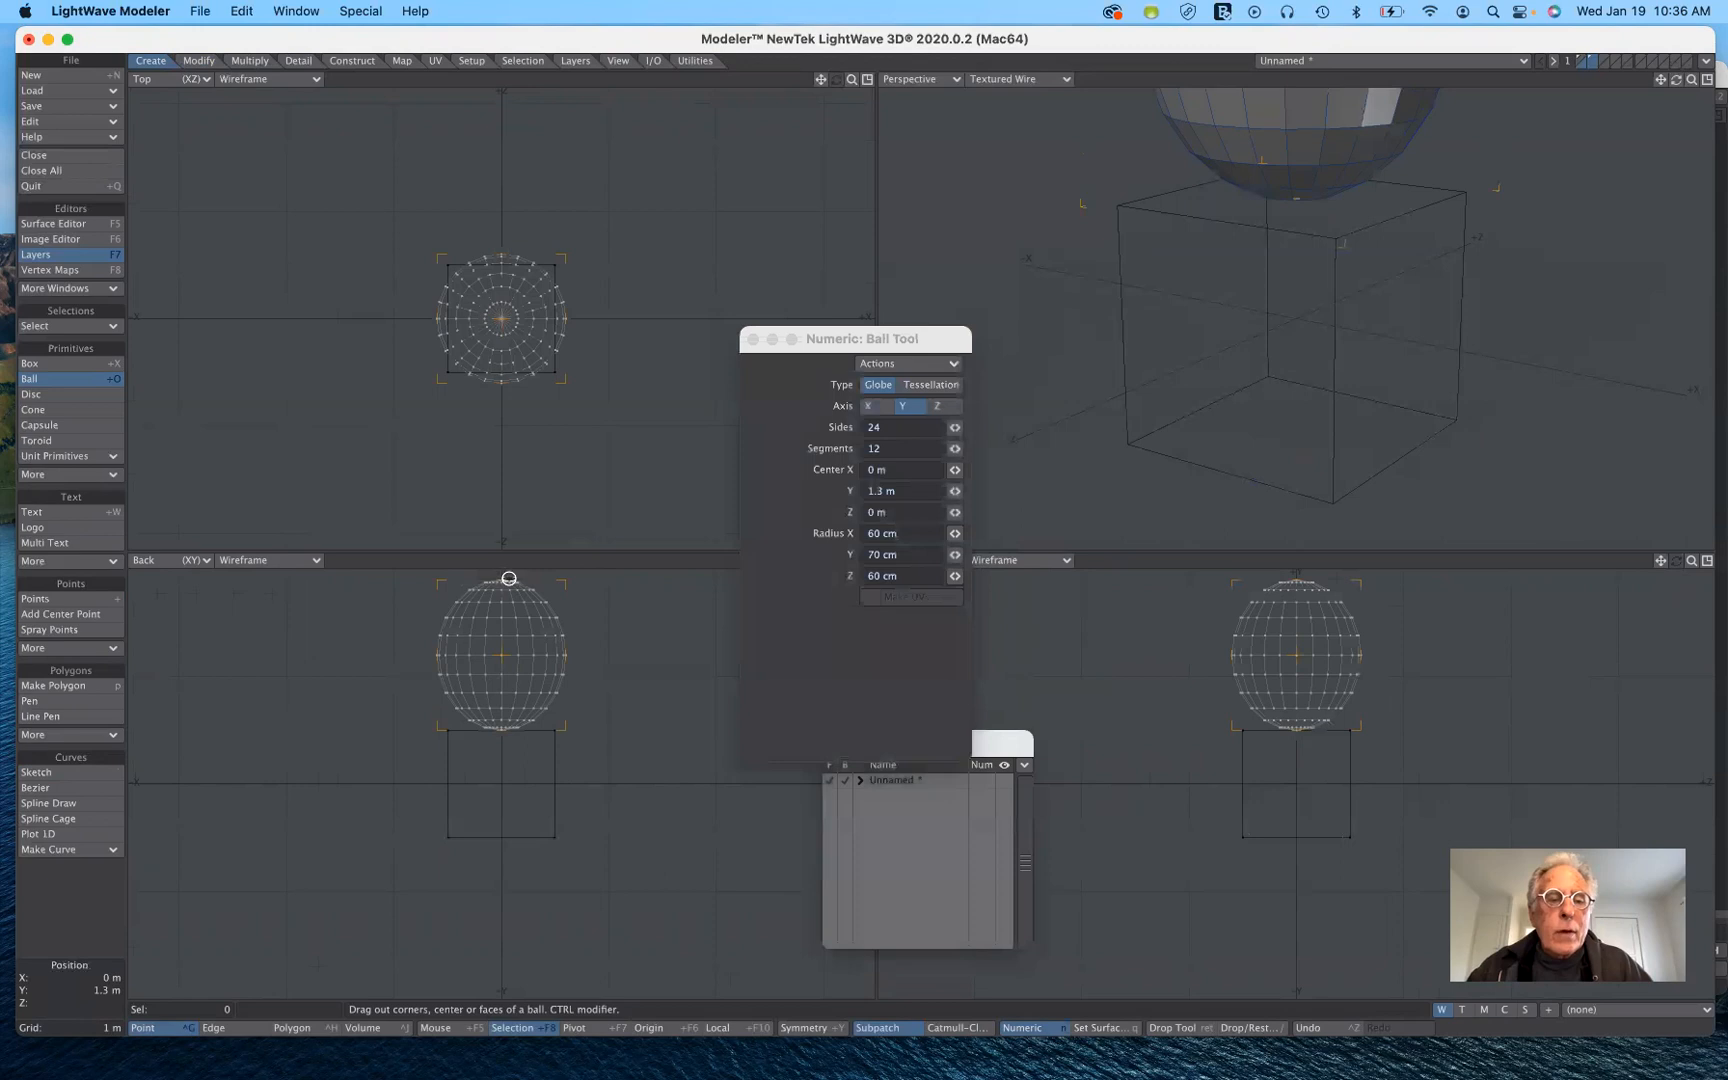
mouse_move(509, 578)
left_mouse_down()
mouse_move(501, 617)
mouse_move(503, 596)
left_mouse_up()
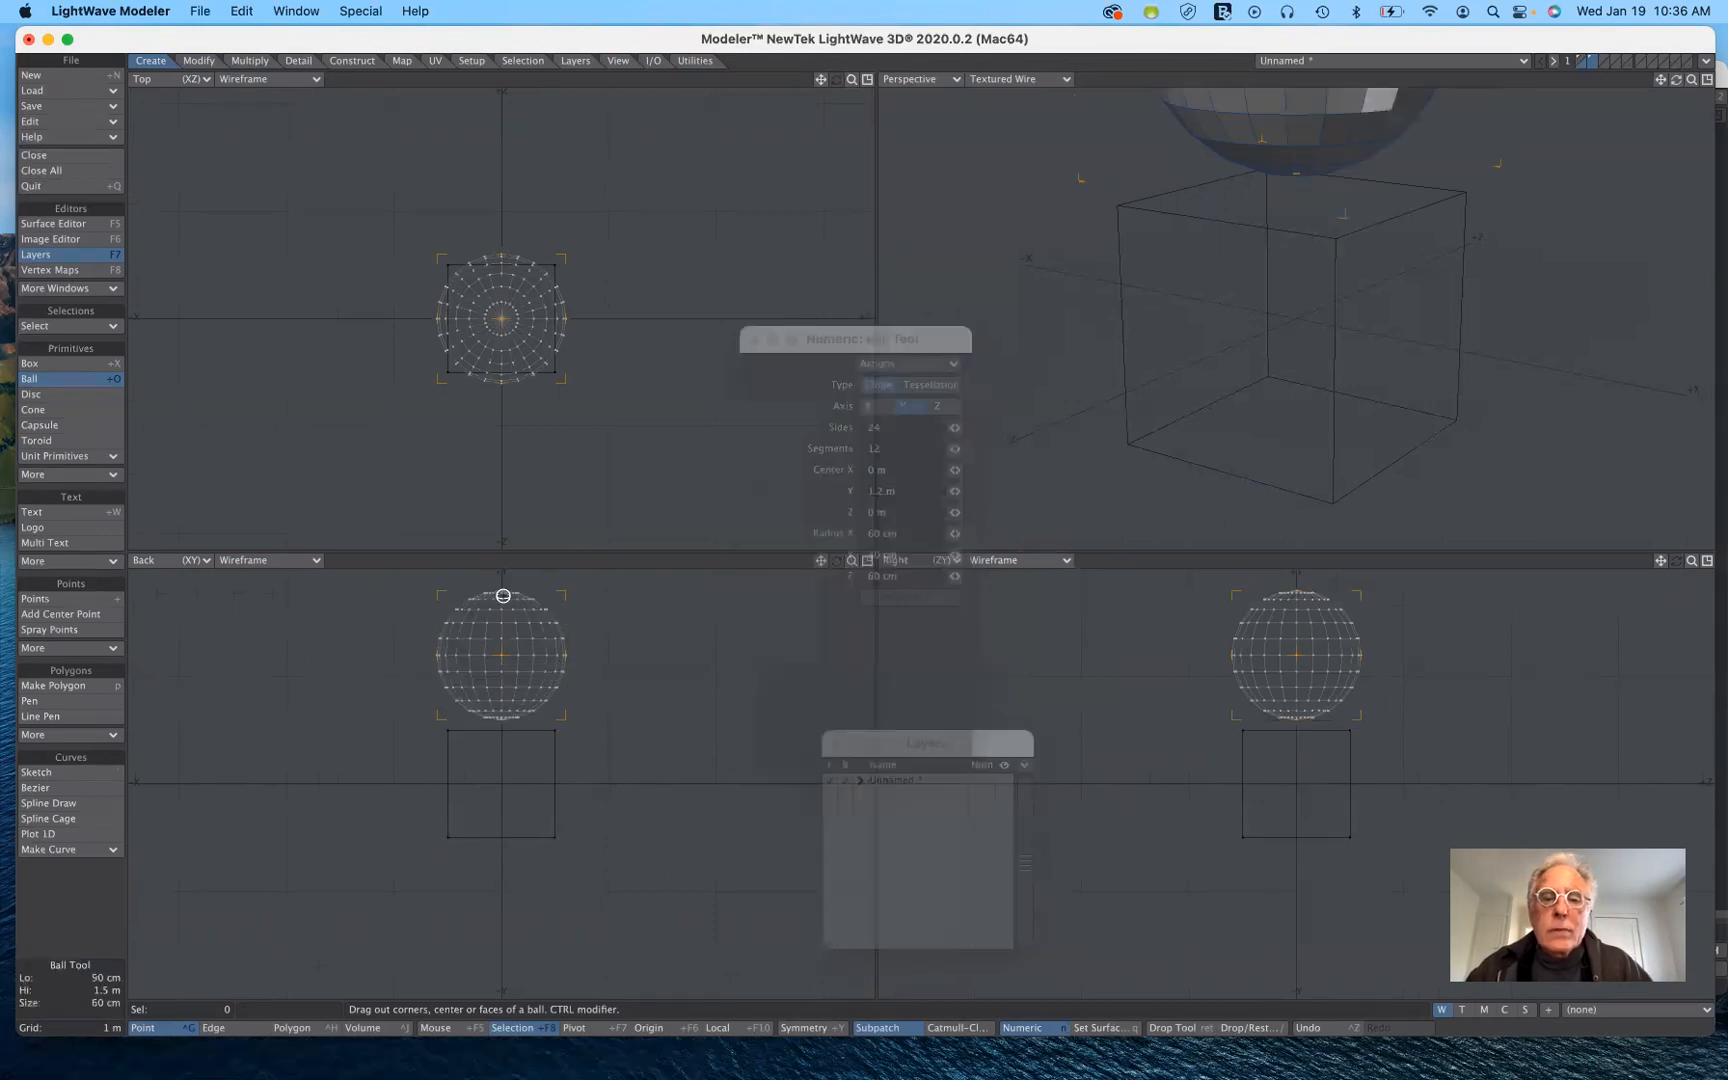
key("ctrl+z")
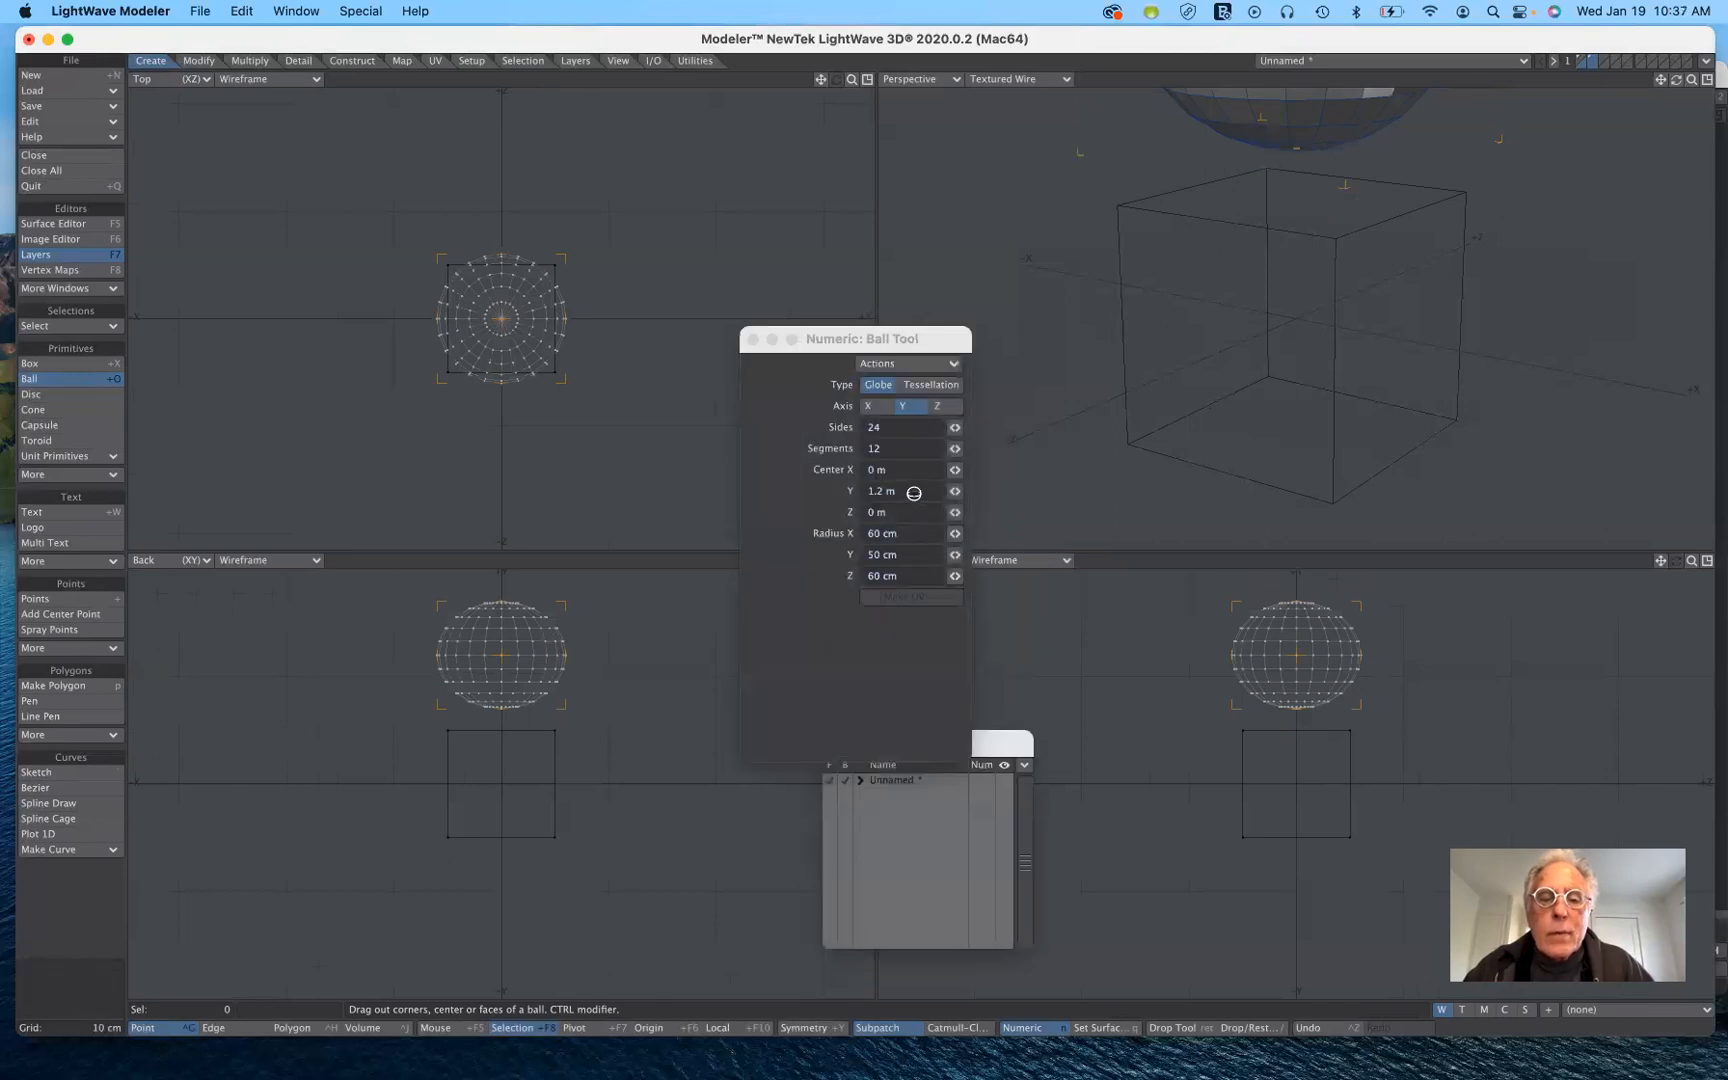
Step: Set the ball's Y radius to 60 cm and lower its center to about 1.1 m so it sits on the cube
left_click(886, 556)
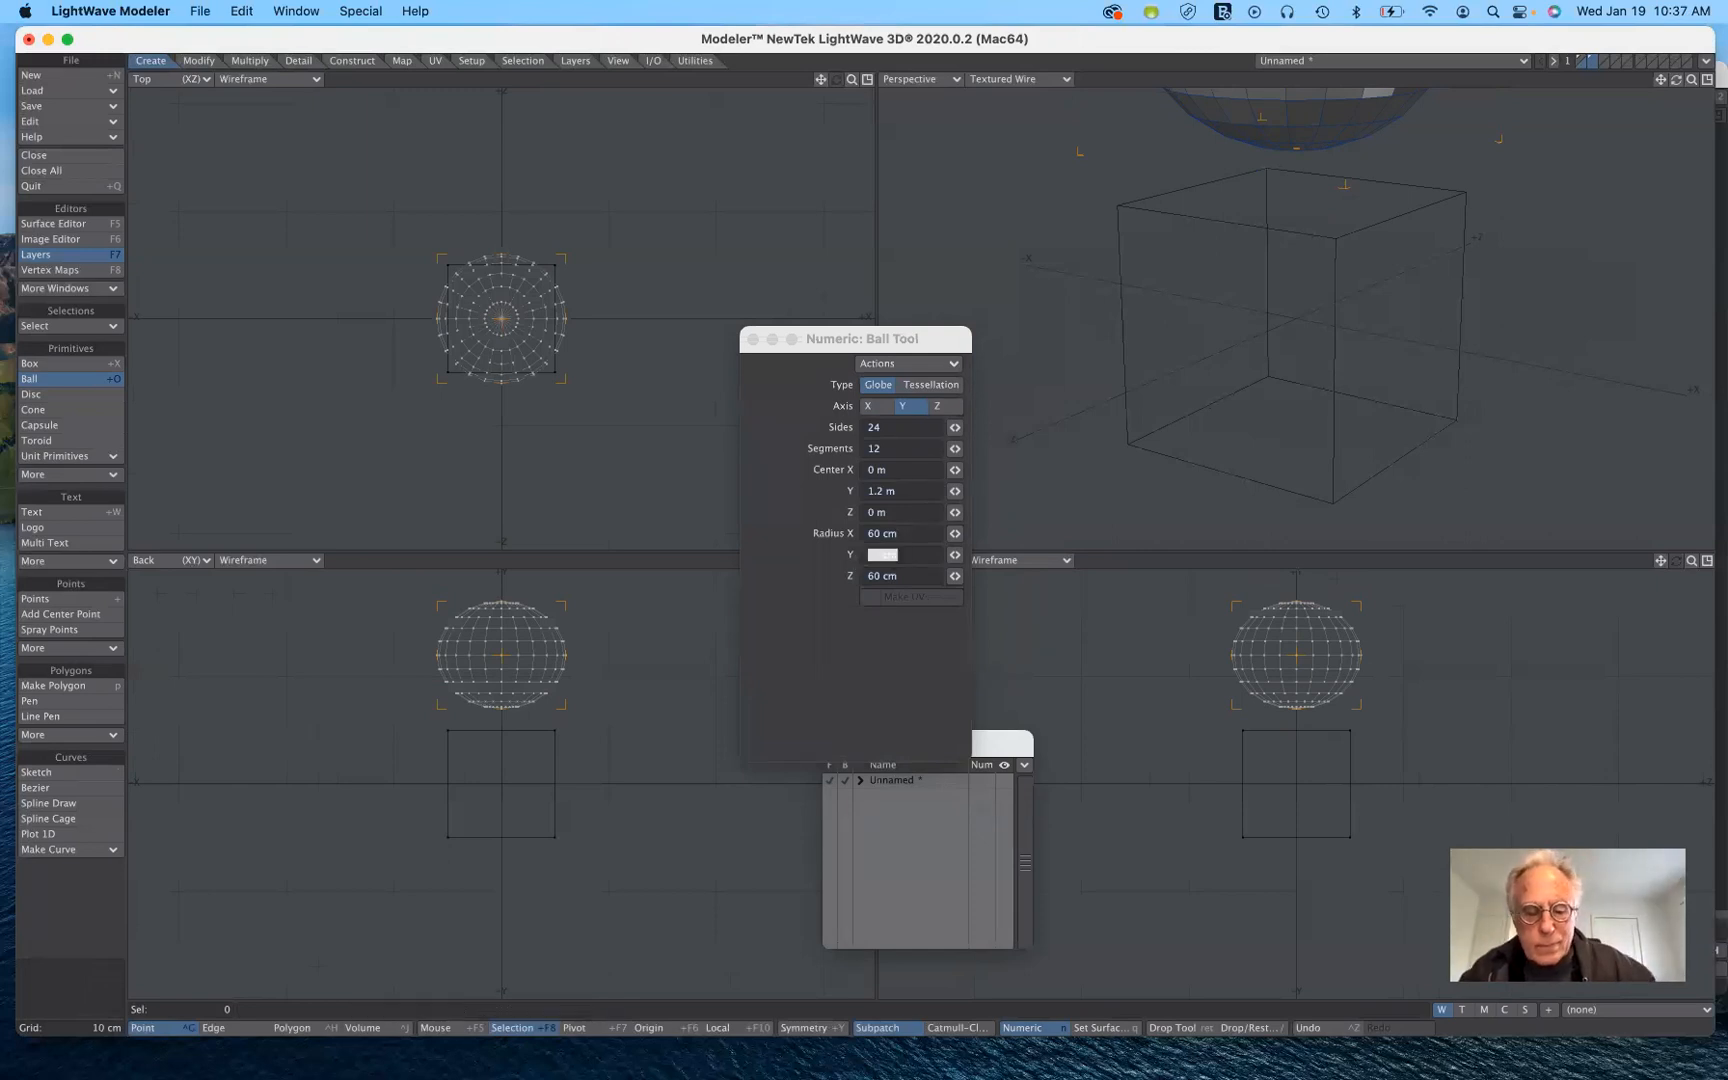
type("60cm")
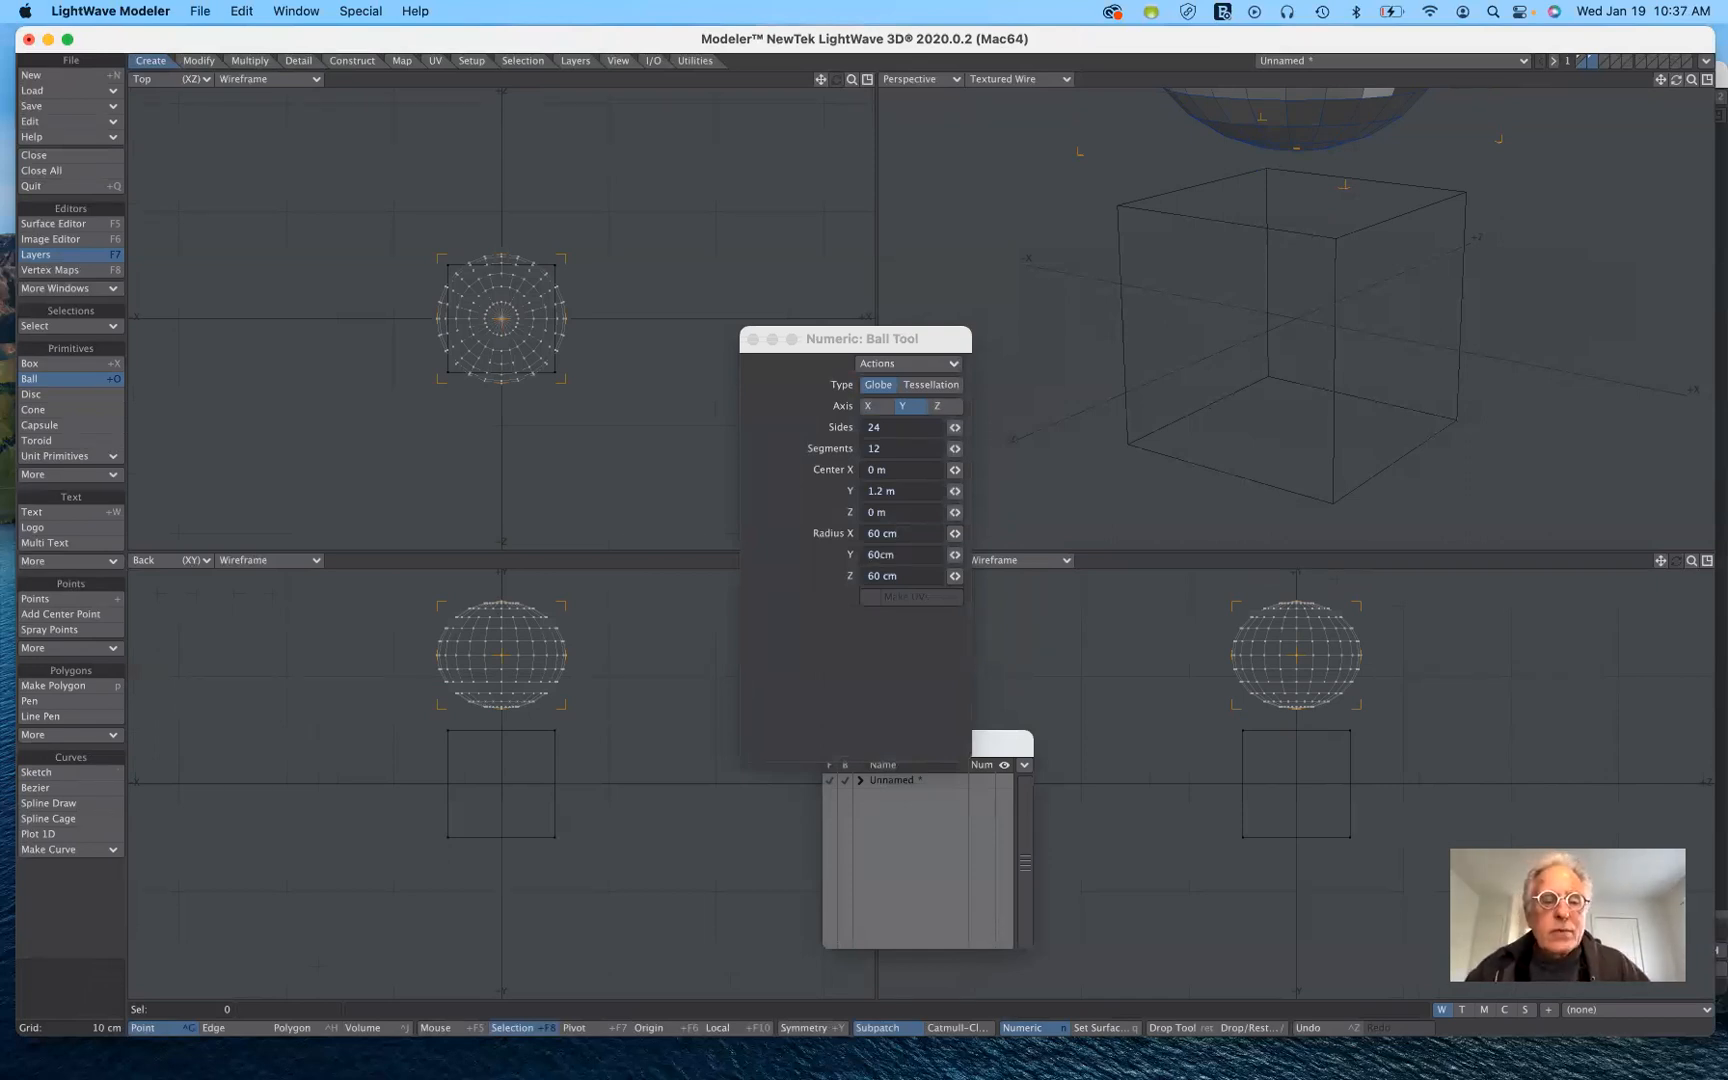
key("Tab")
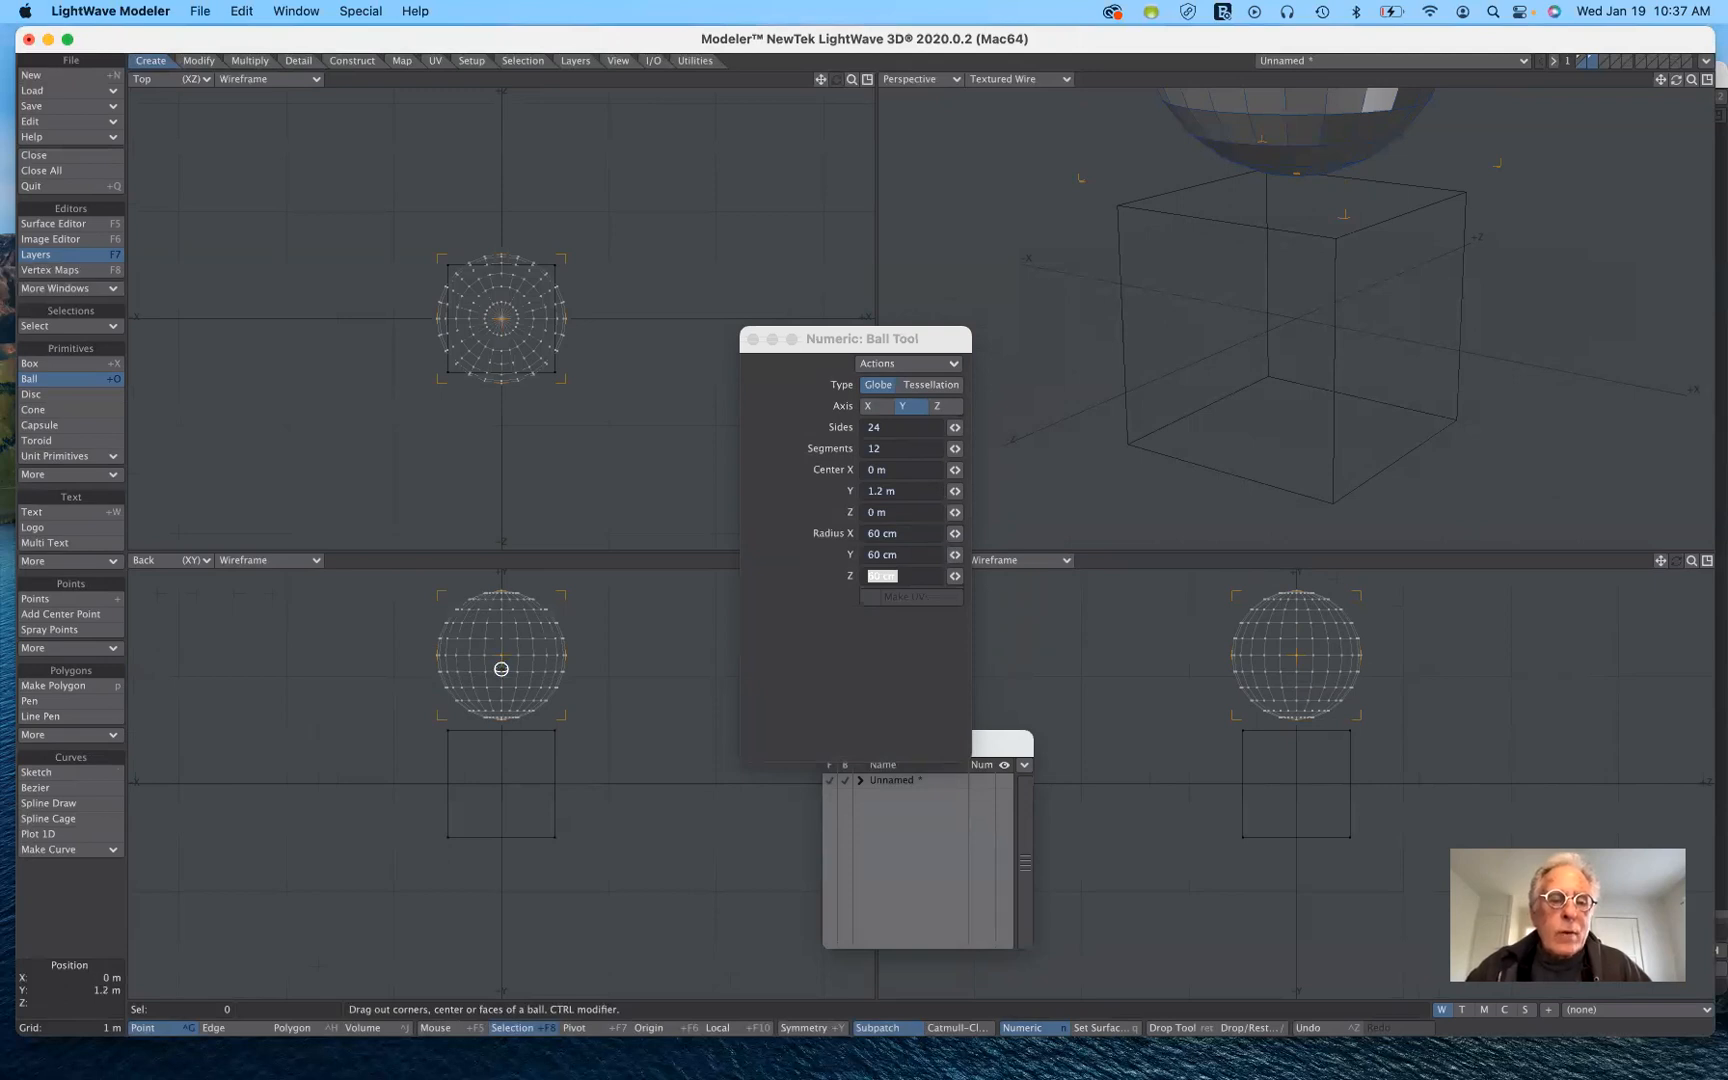
left_click_drag(501, 668, 601, 690)
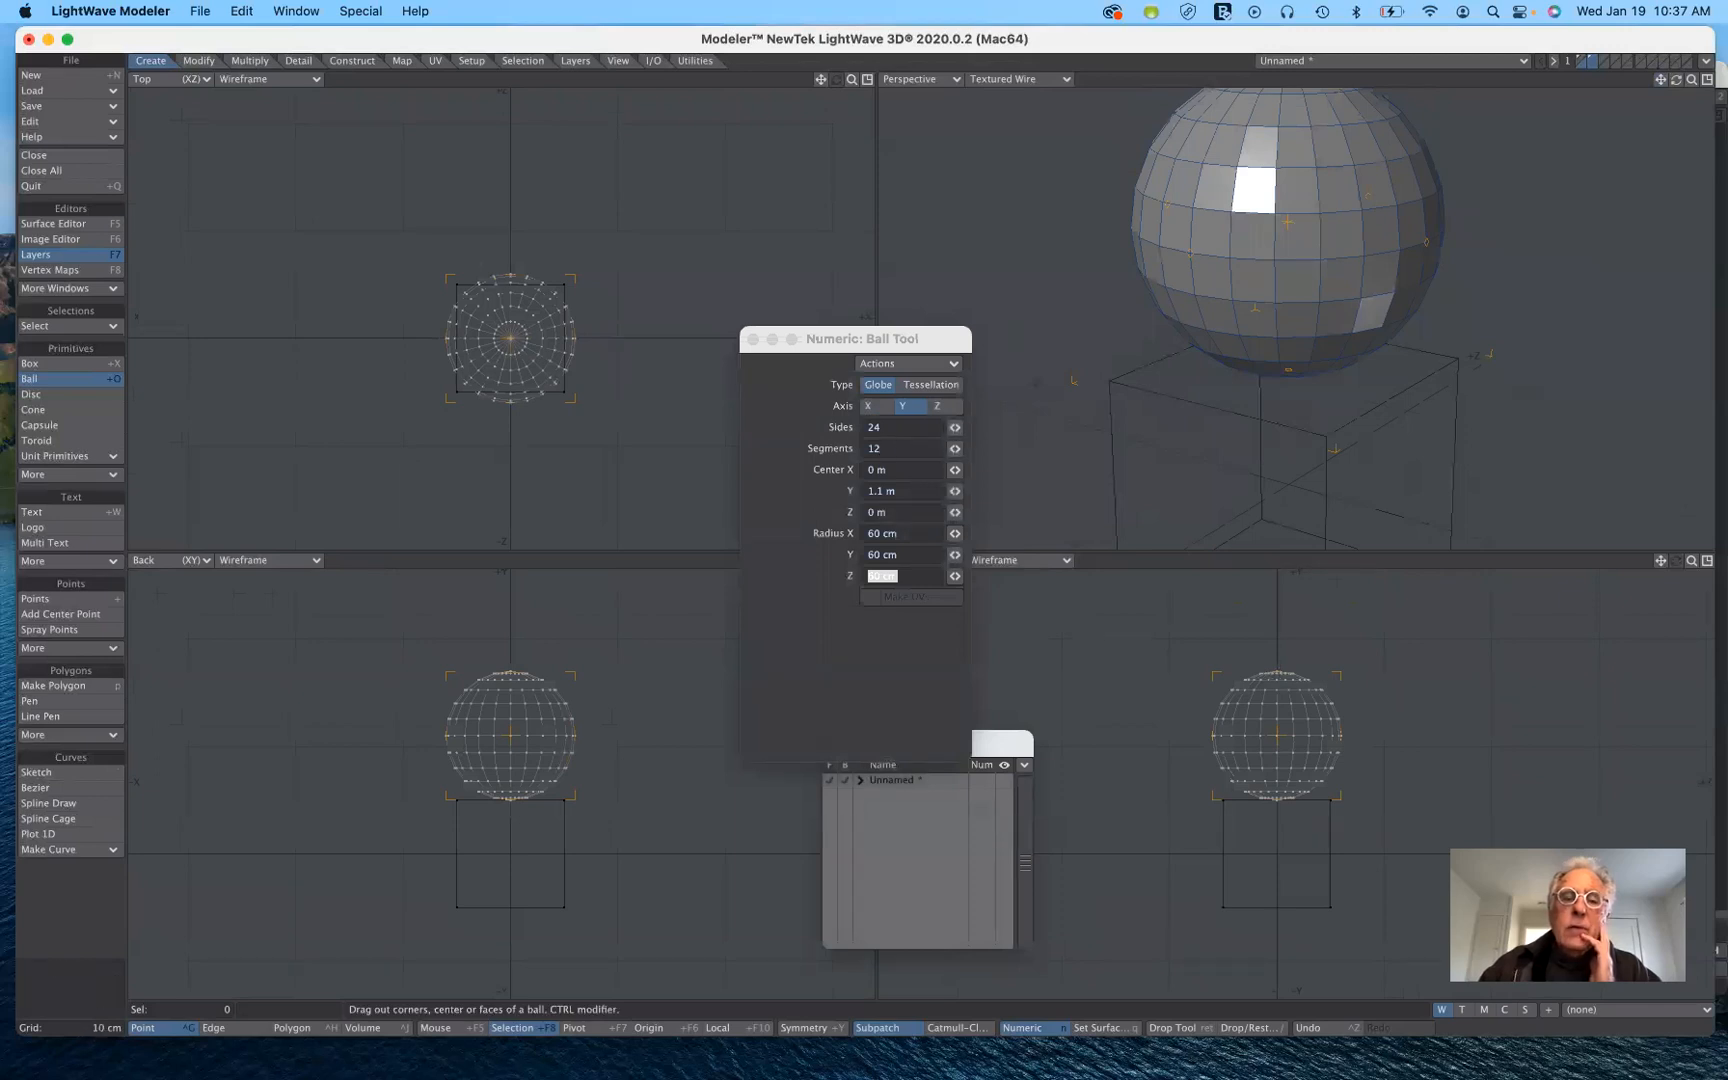
Step: Try reducing the ball to 6 sides and 4 segments
left_click_drag(955, 427, 905, 427)
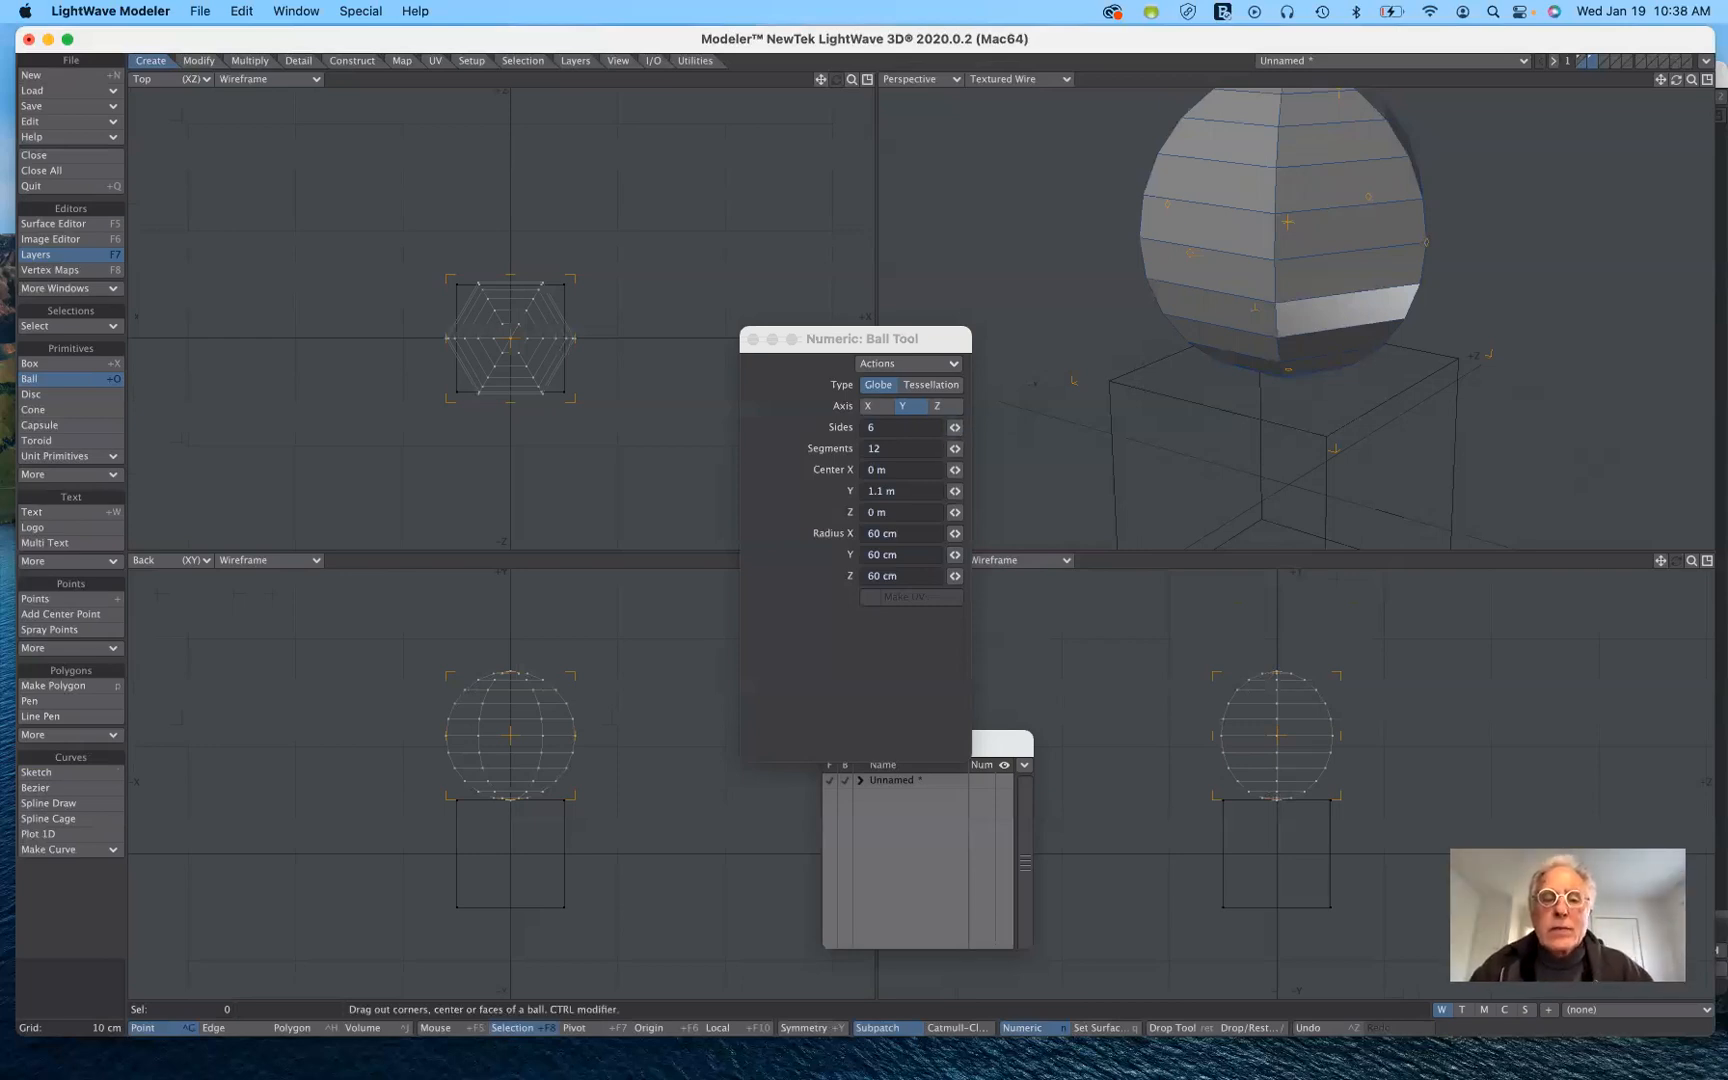
mouse_move(955, 449)
left_mouse_down()
mouse_move(910, 449)
mouse_move(940, 449)
mouse_move(925, 449)
left_mouse_up()
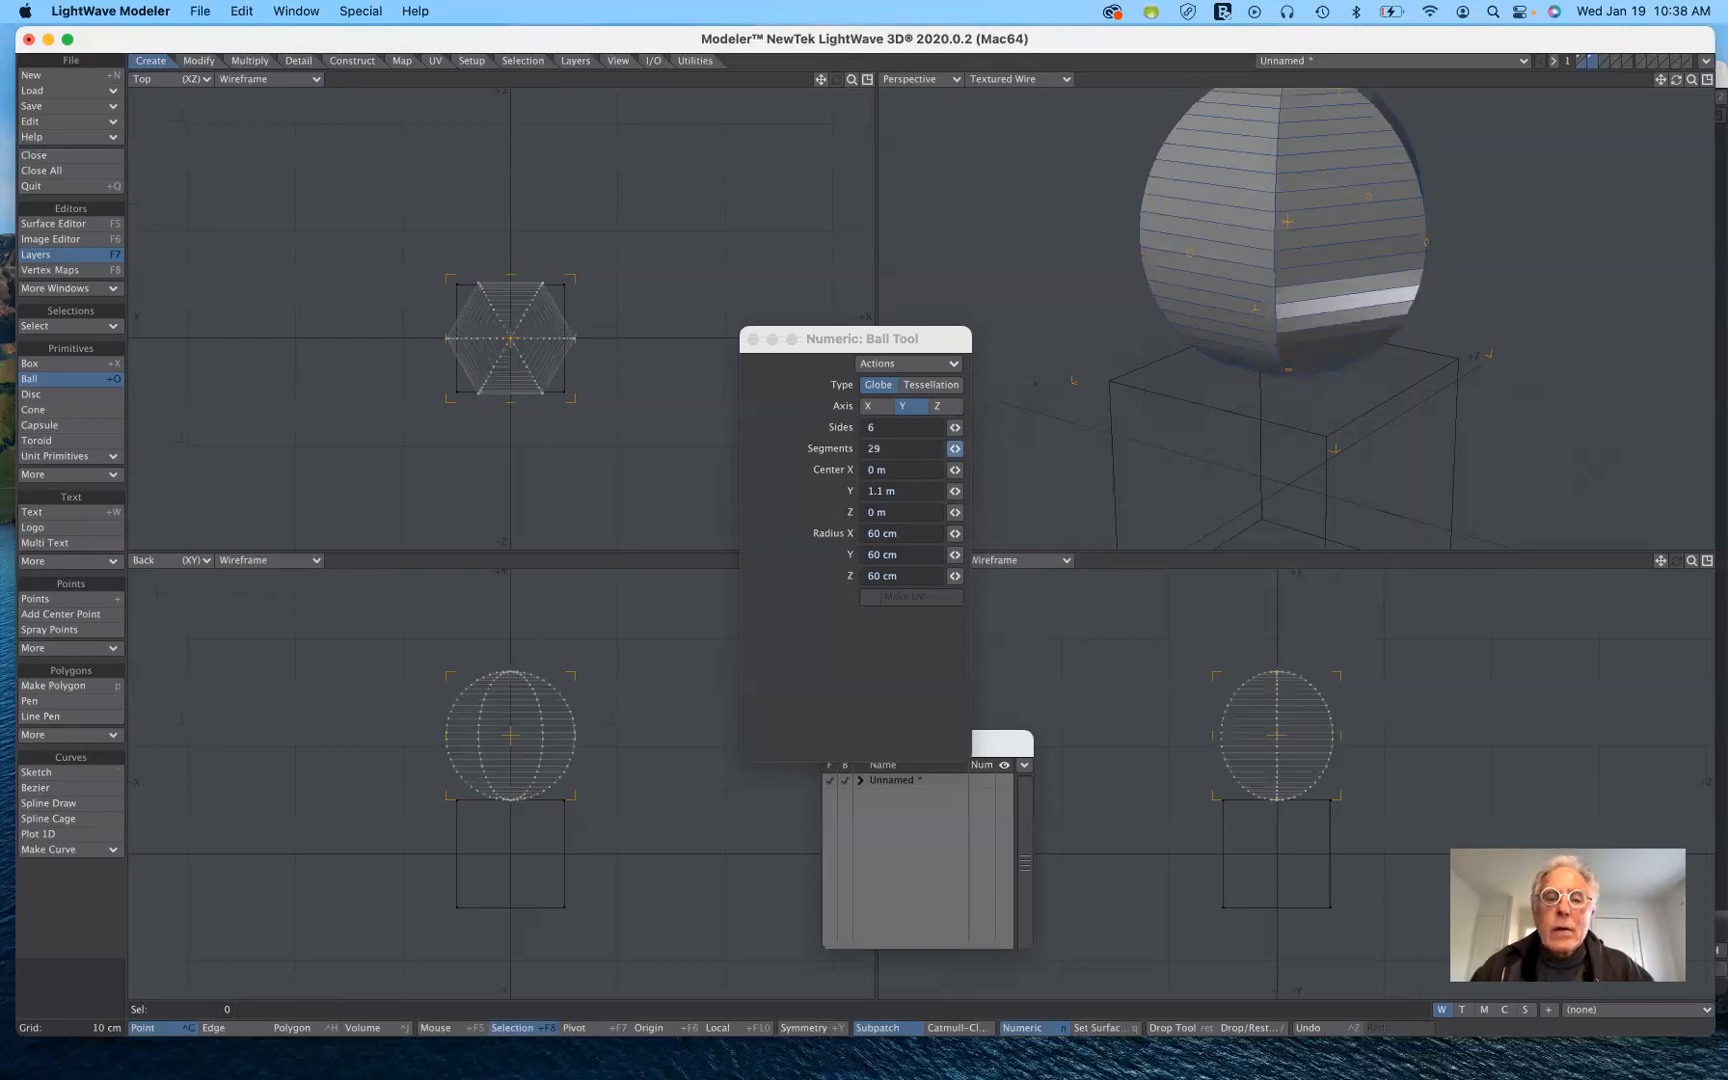
left_click_drag(955, 448, 955, 448)
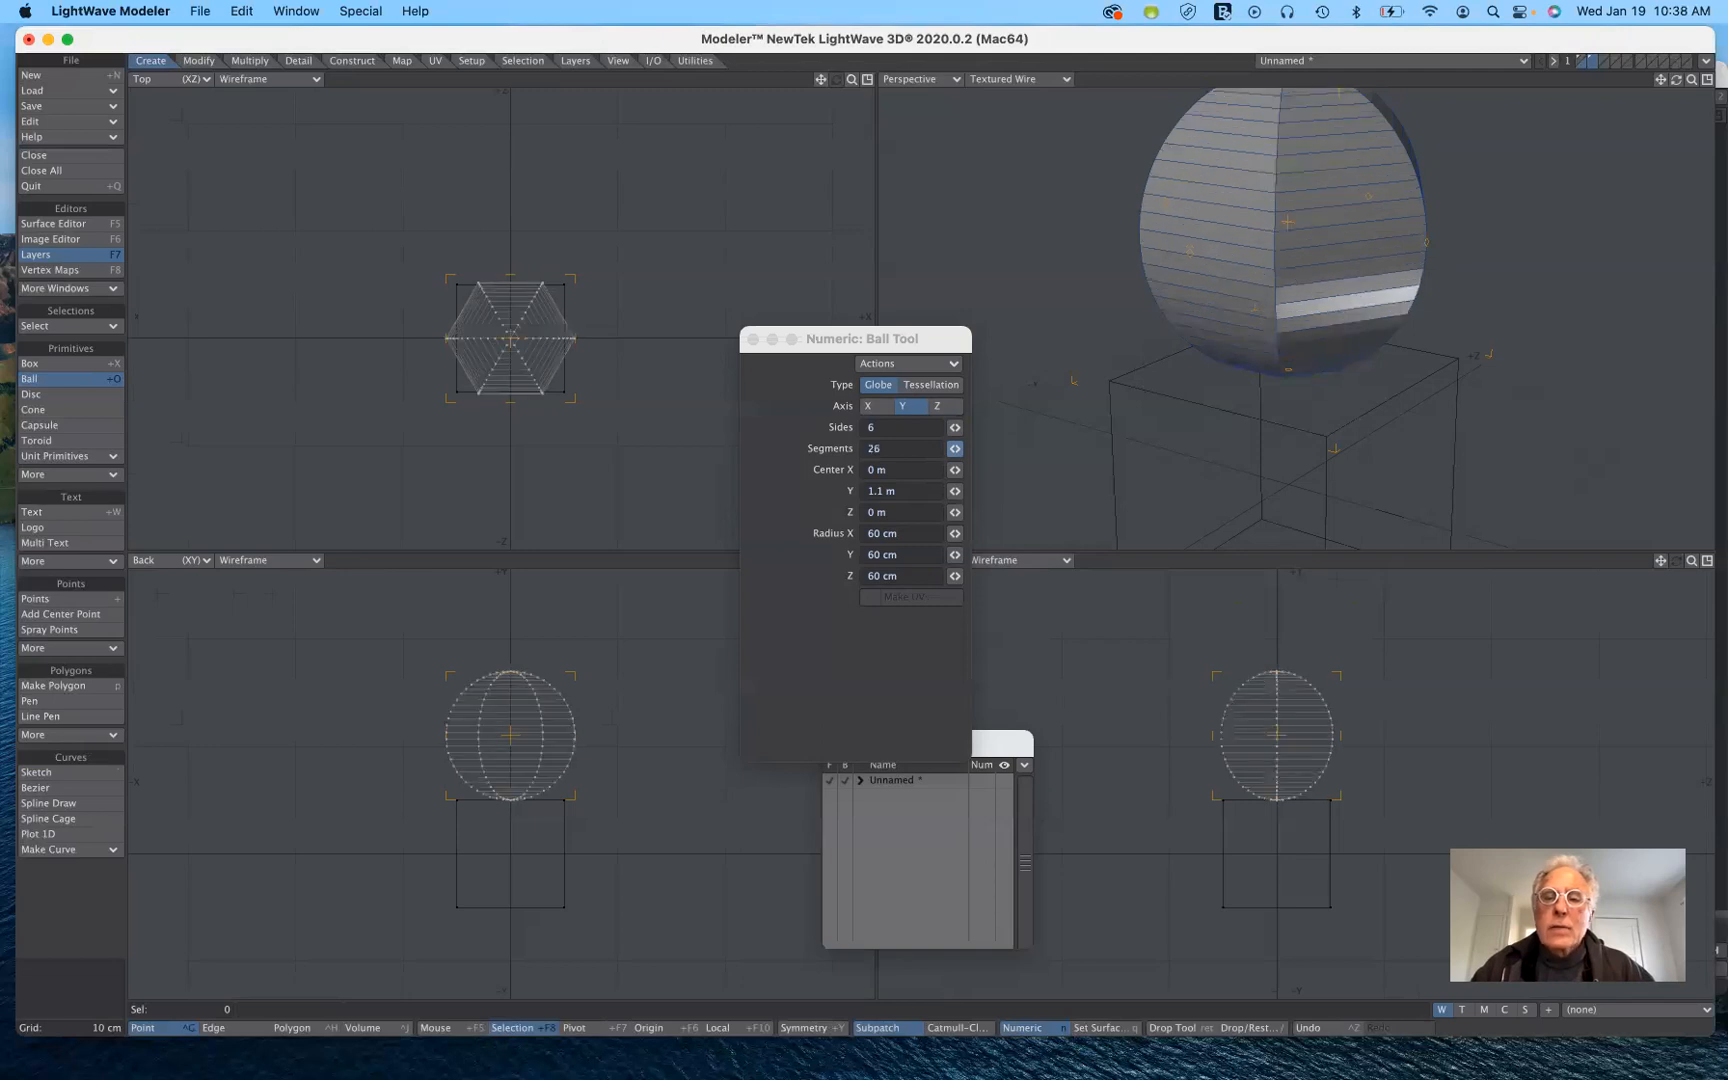
left_click_drag(955, 448, 955, 452)
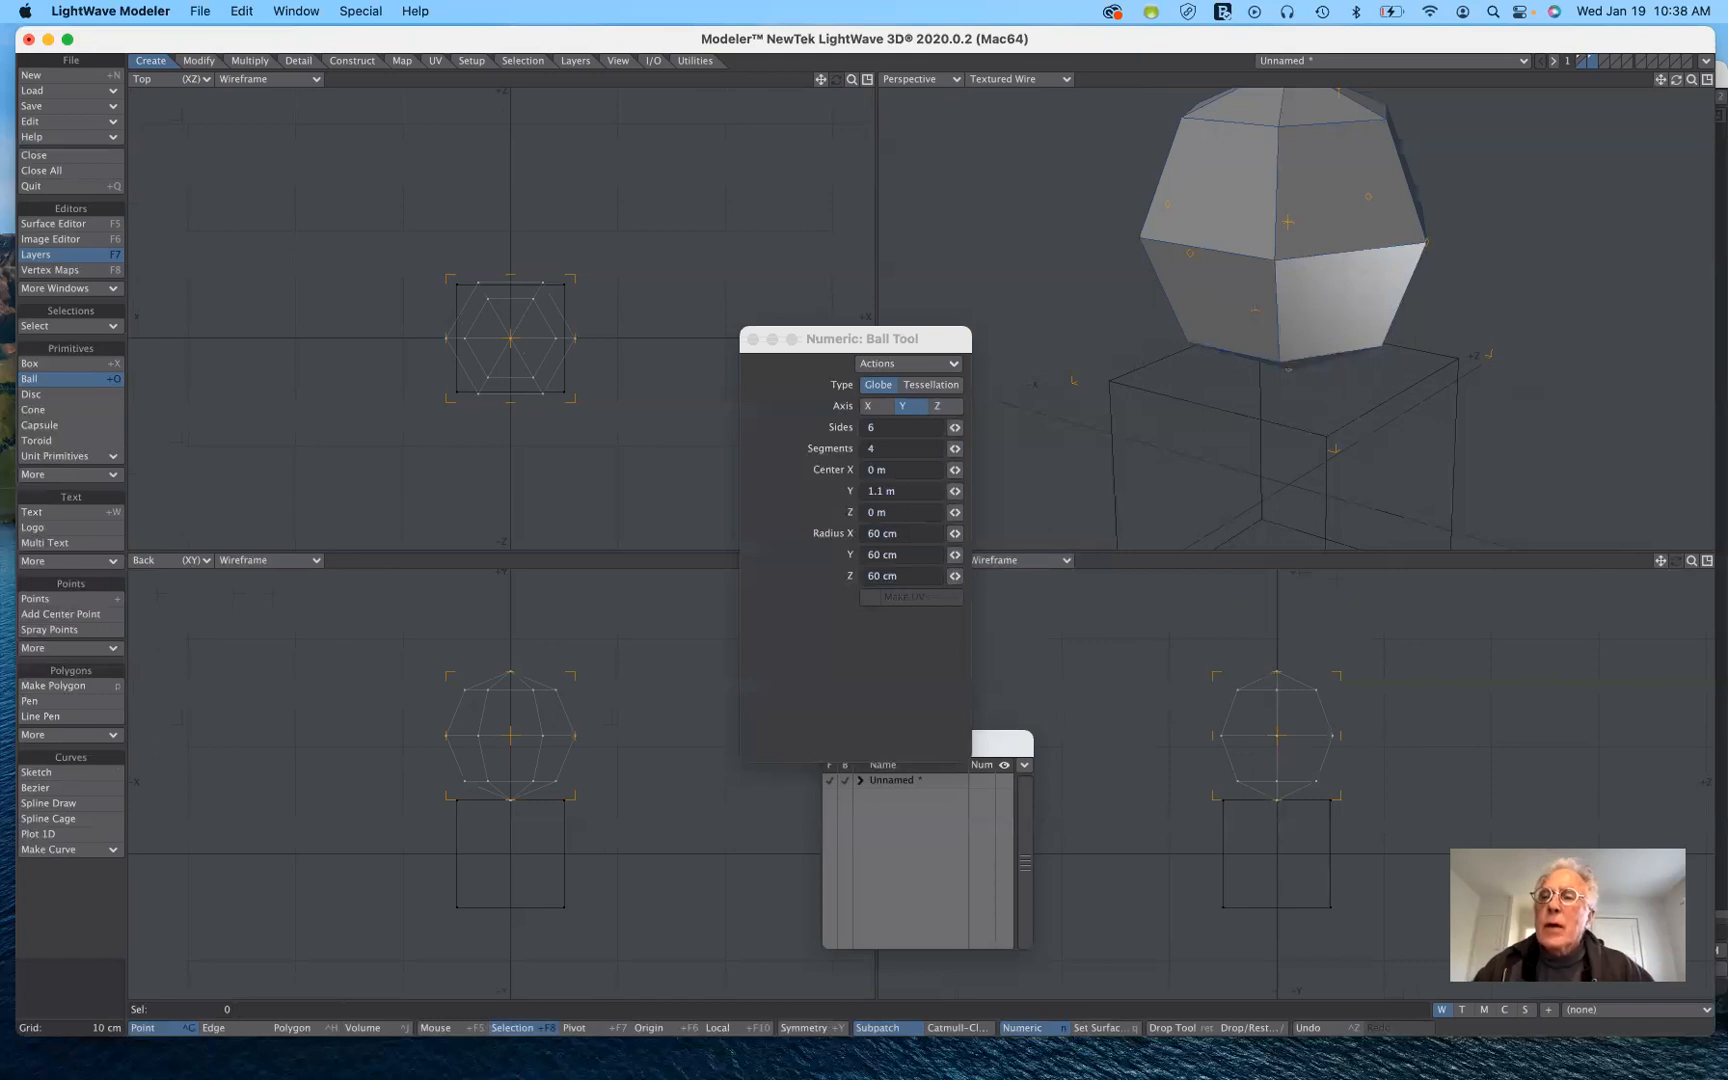
Step: Set the ball to 24 sides and 12 segments
left_click_drag(1661, 79, 1679, 82)
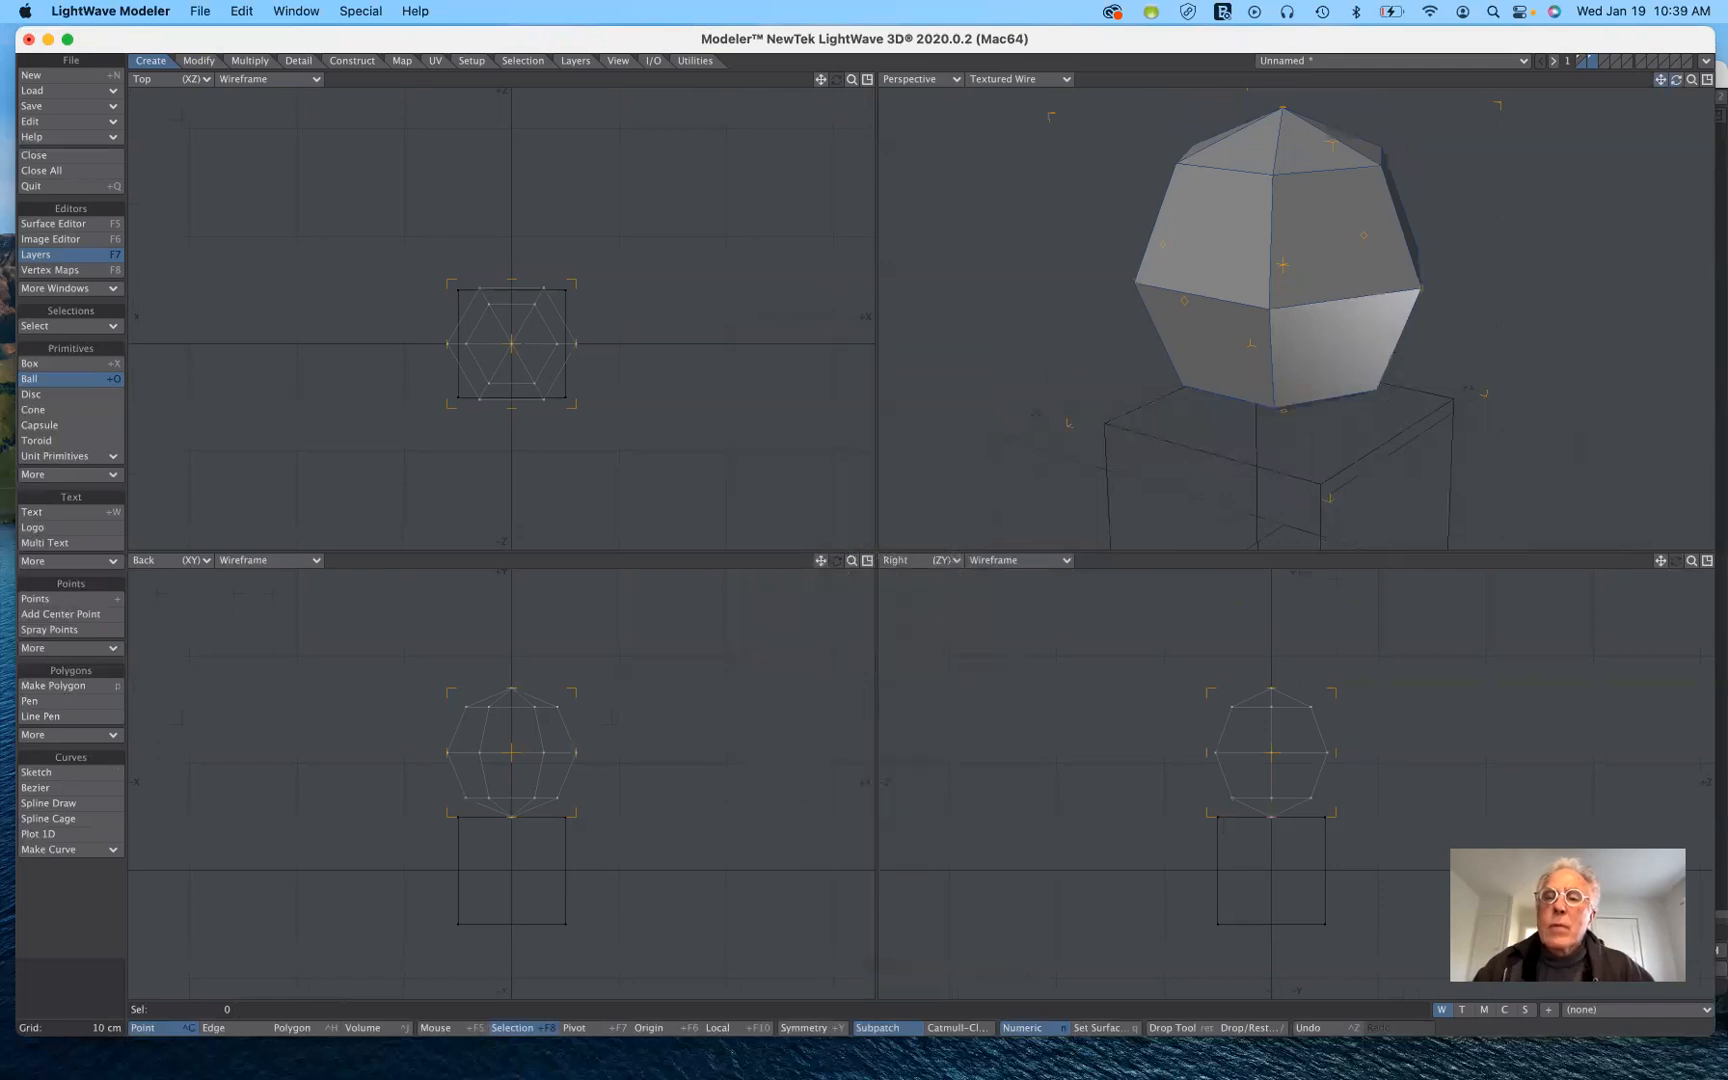
left_click_drag(1679, 82, 1679, 62)
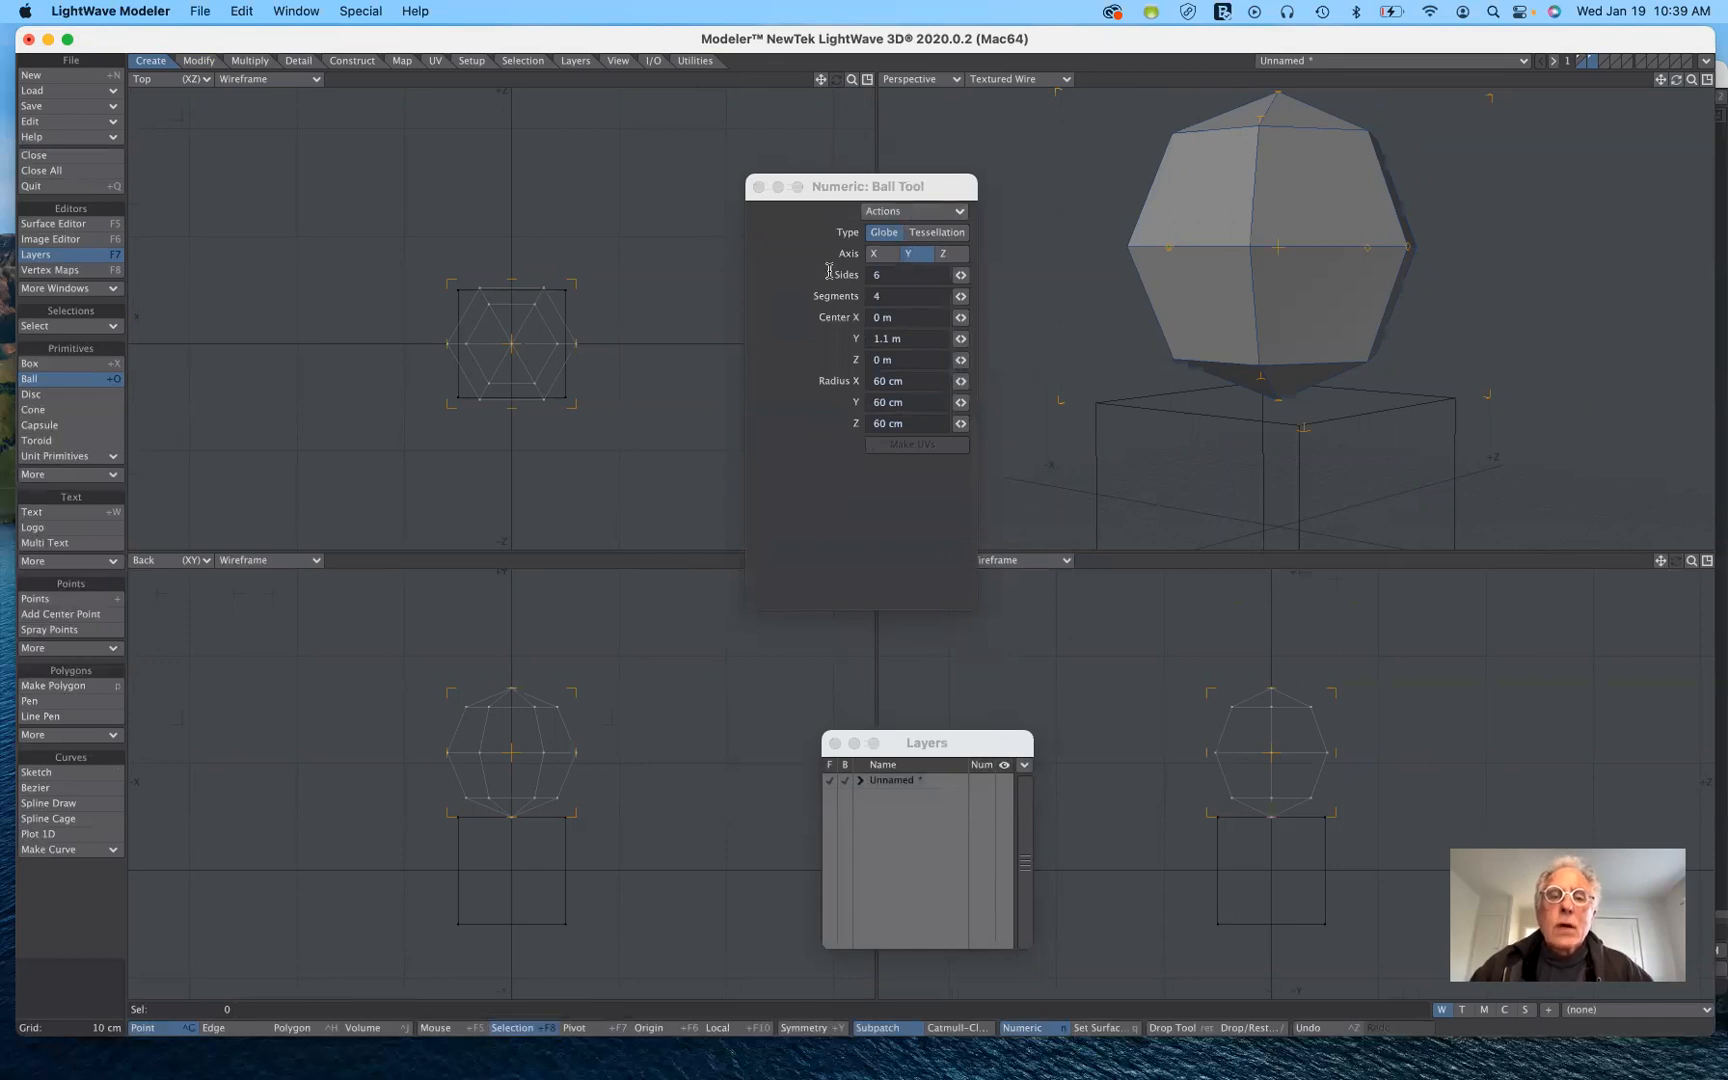
left_click(891, 280)
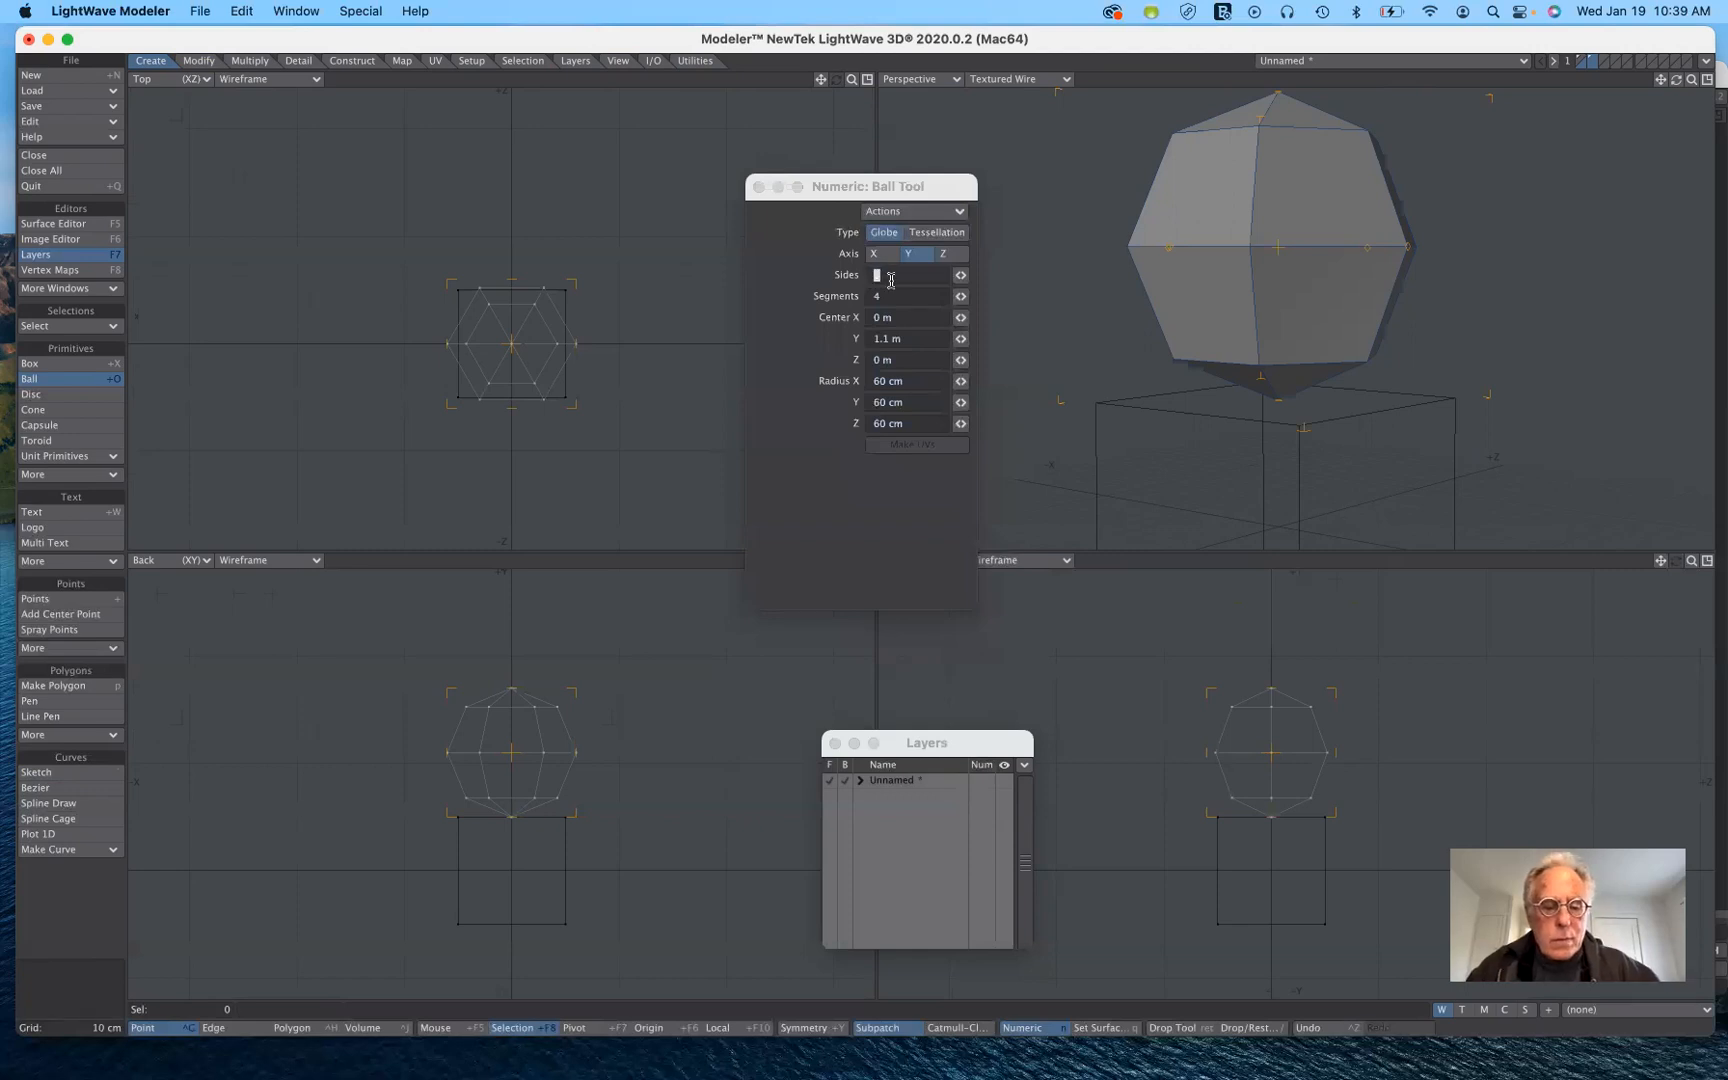
type("24")
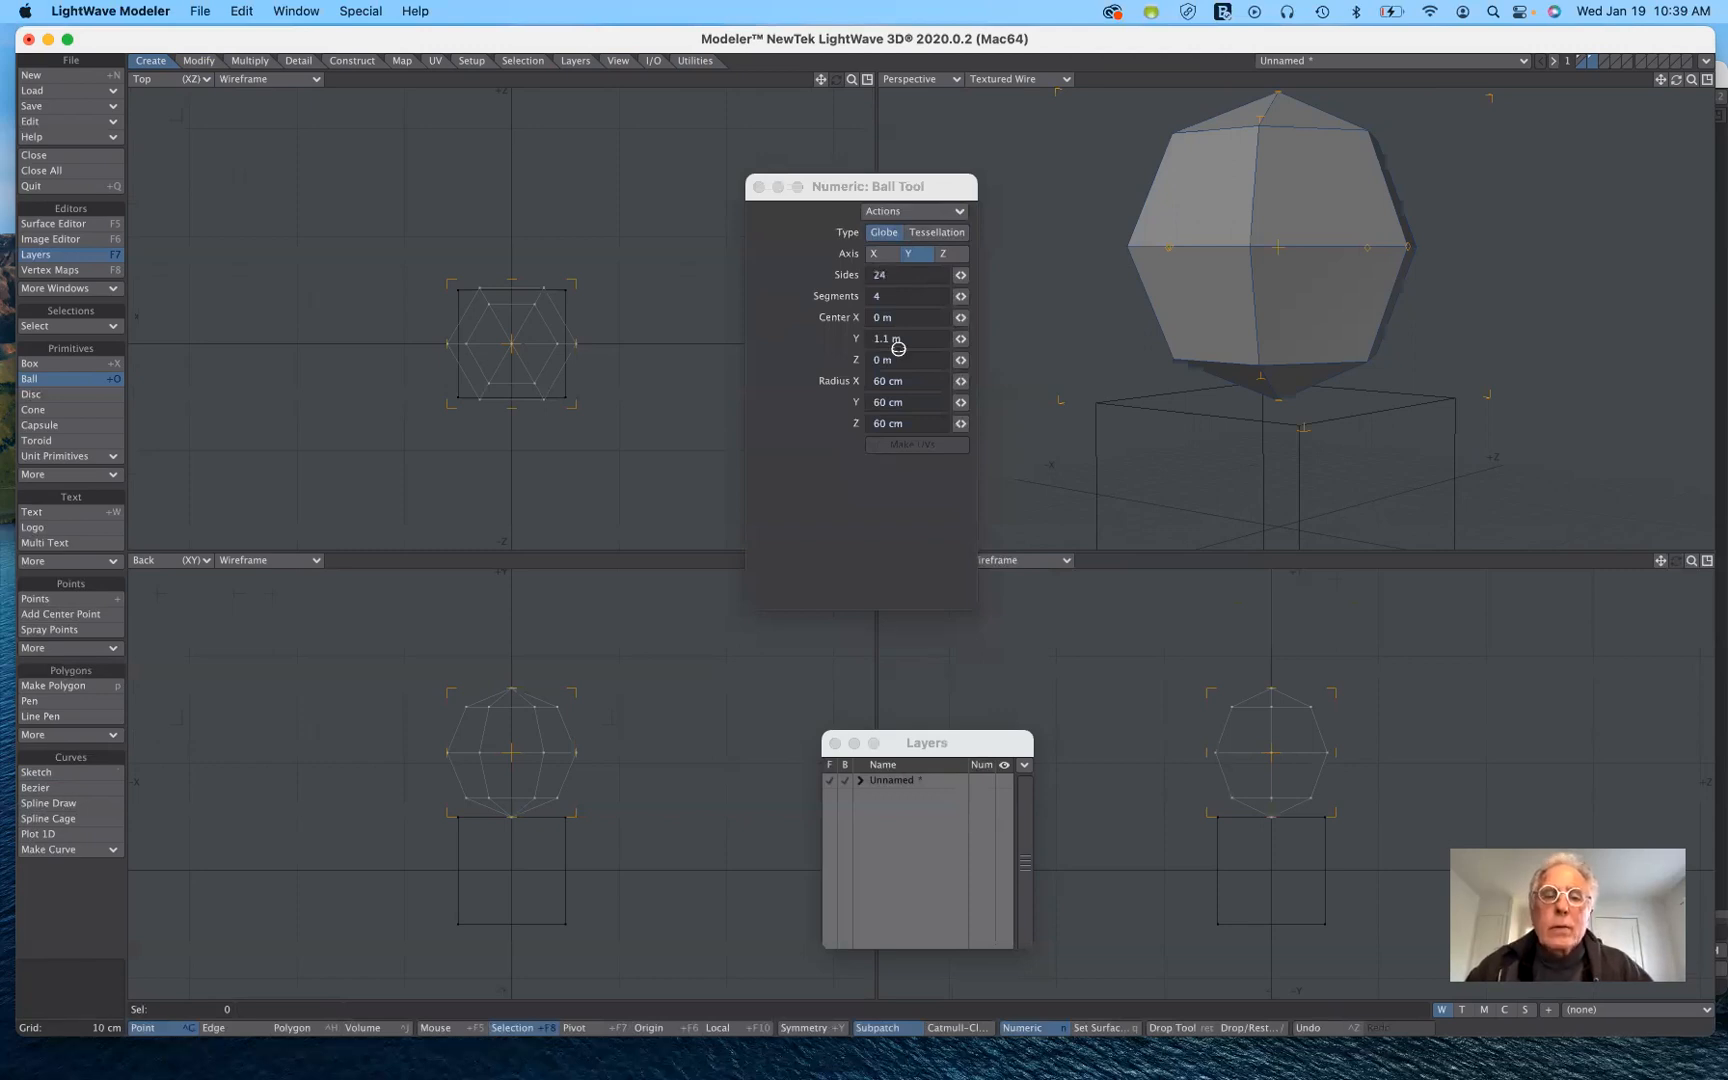
left_click(895, 297)
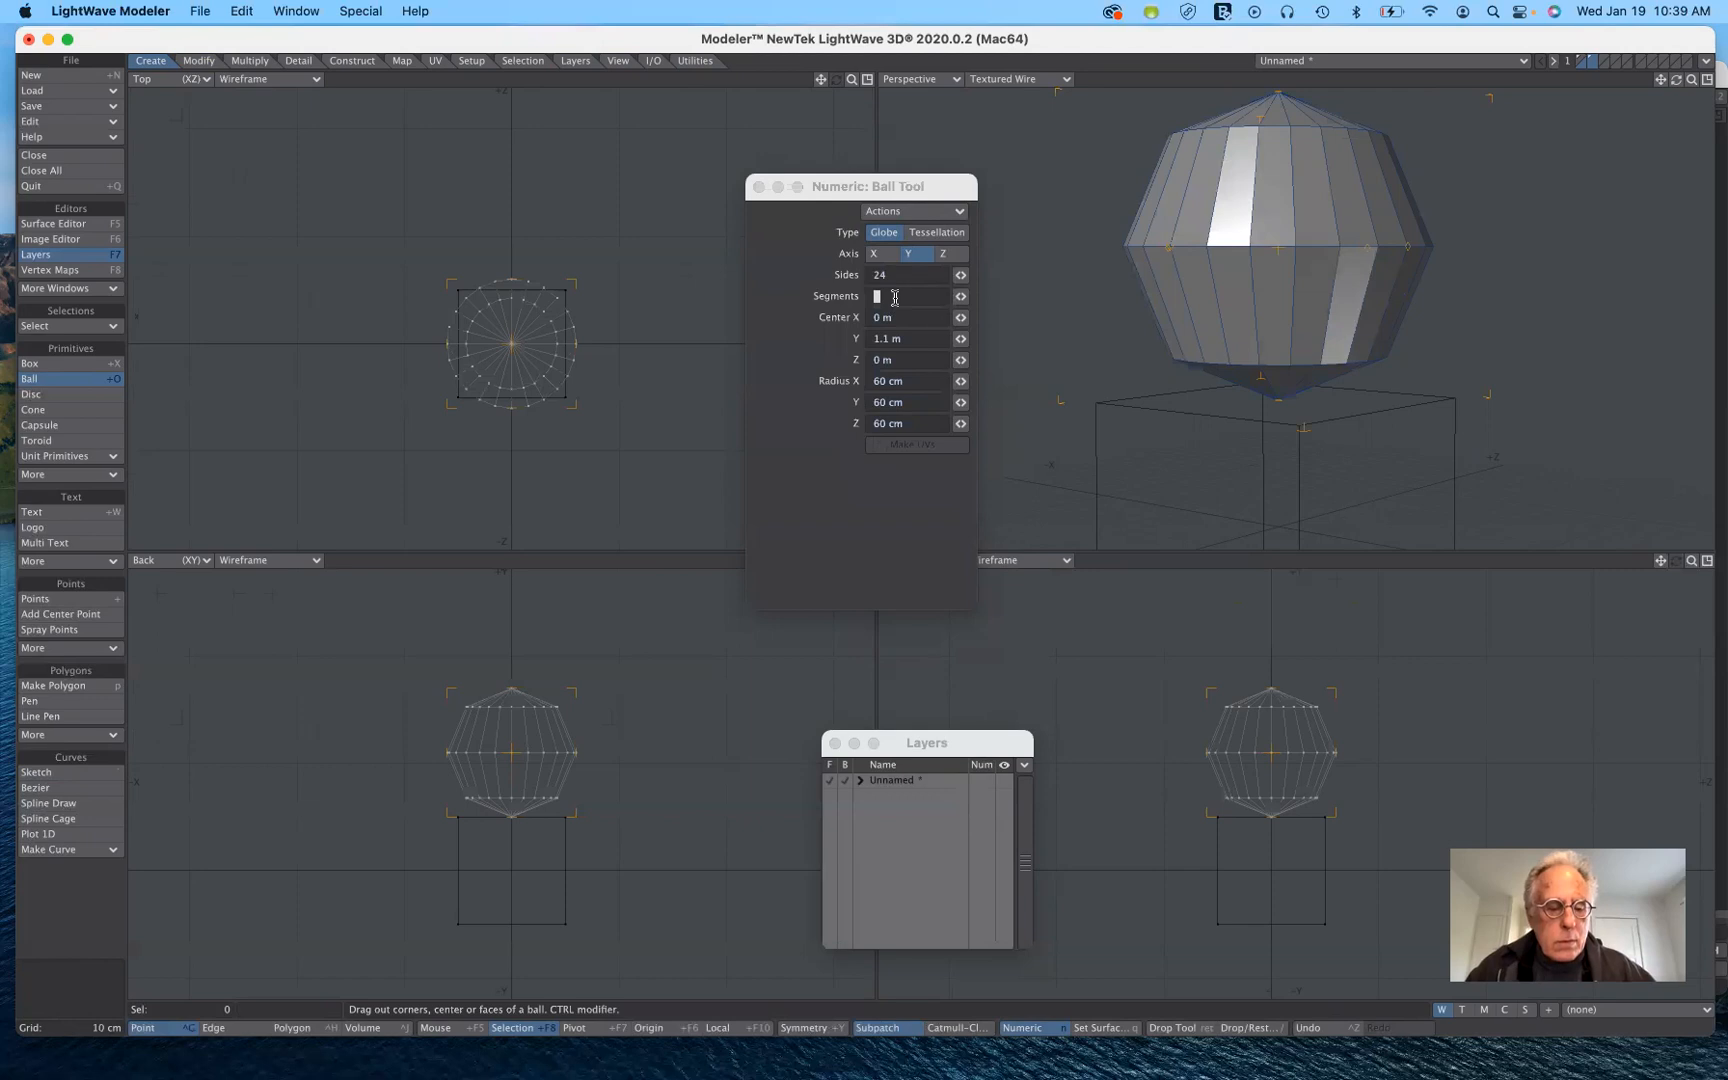
type("12")
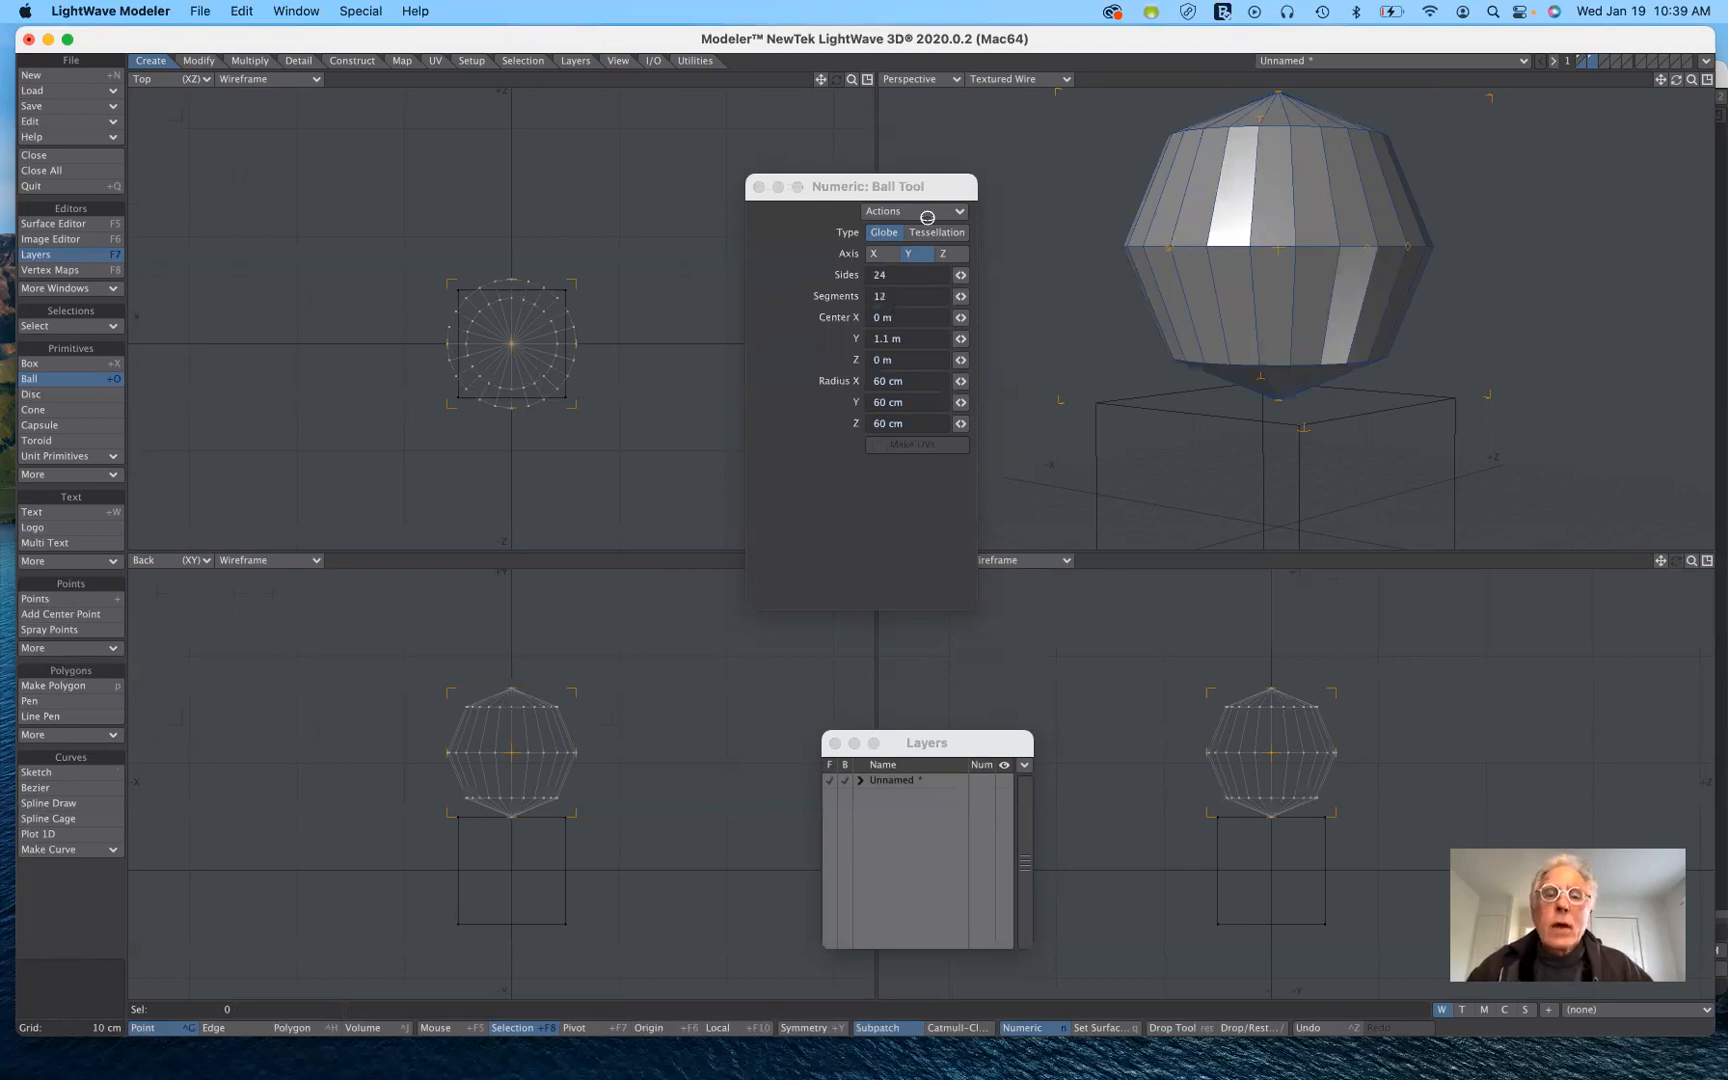
key("Tab")
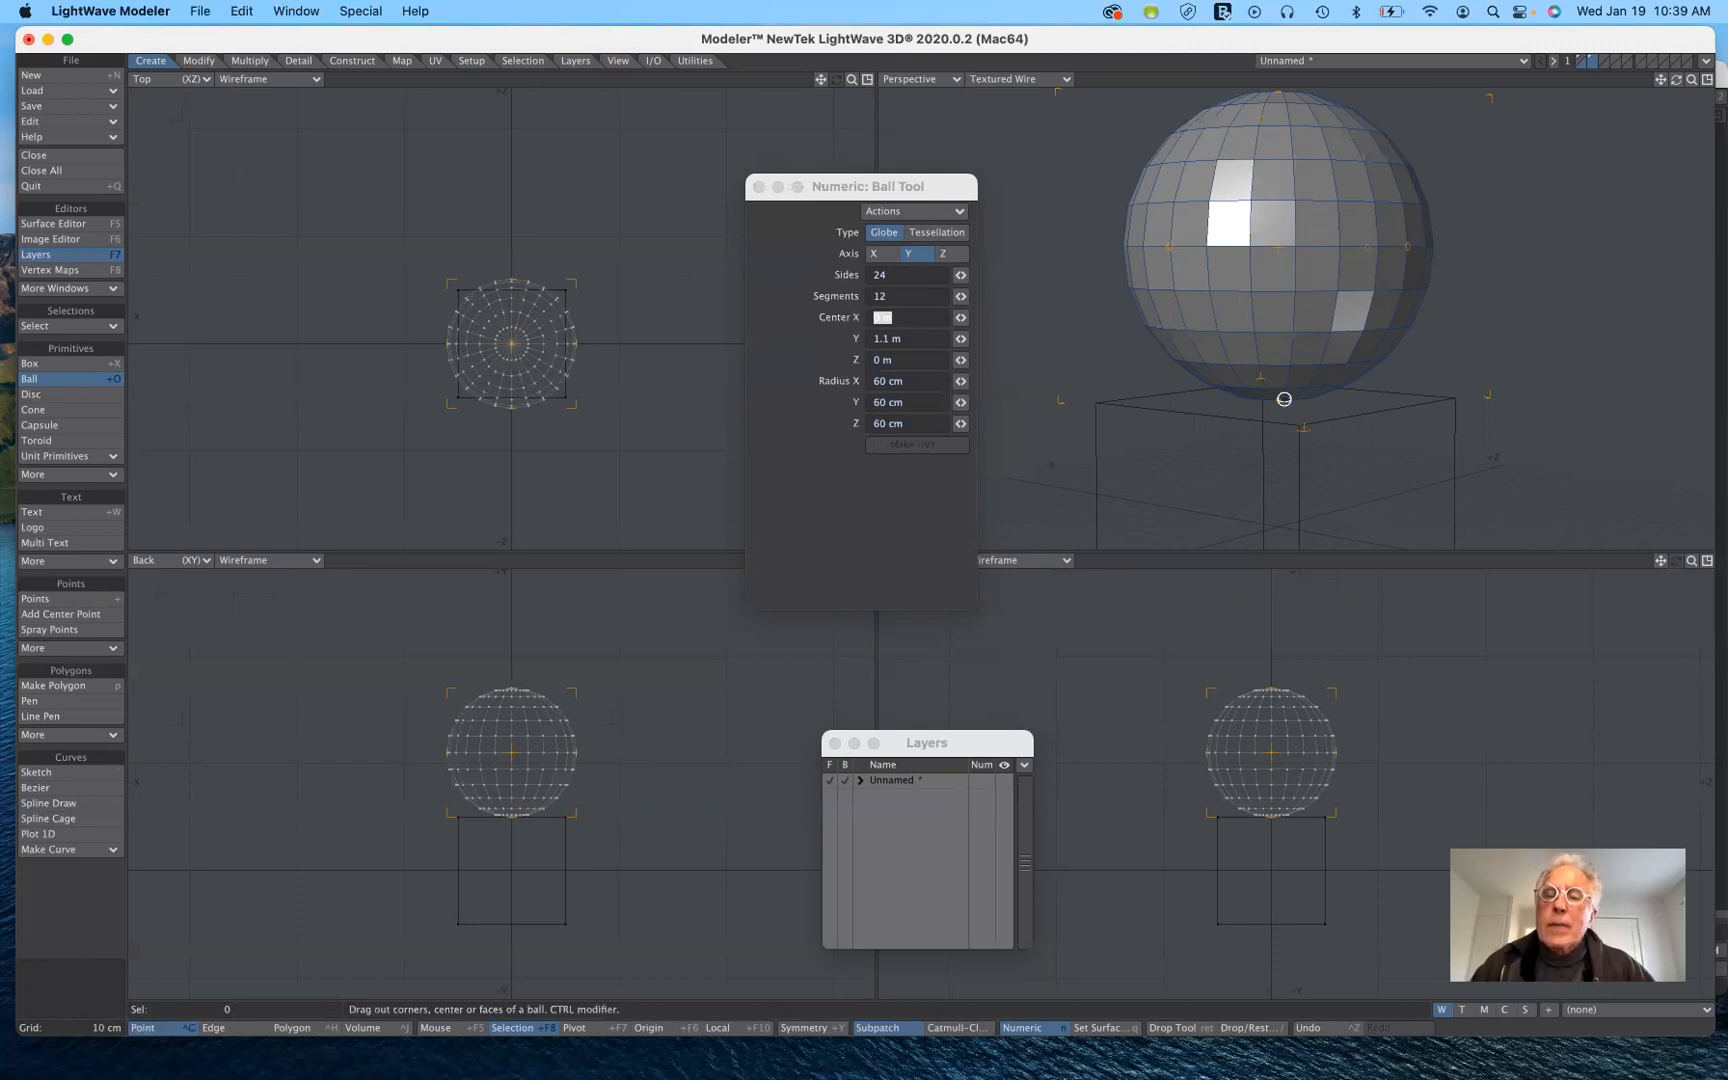
Step: Preview the ball as Tessellation, return it to Globe, and drop the Ball tool to finalize the sphere
left_click(931, 234)
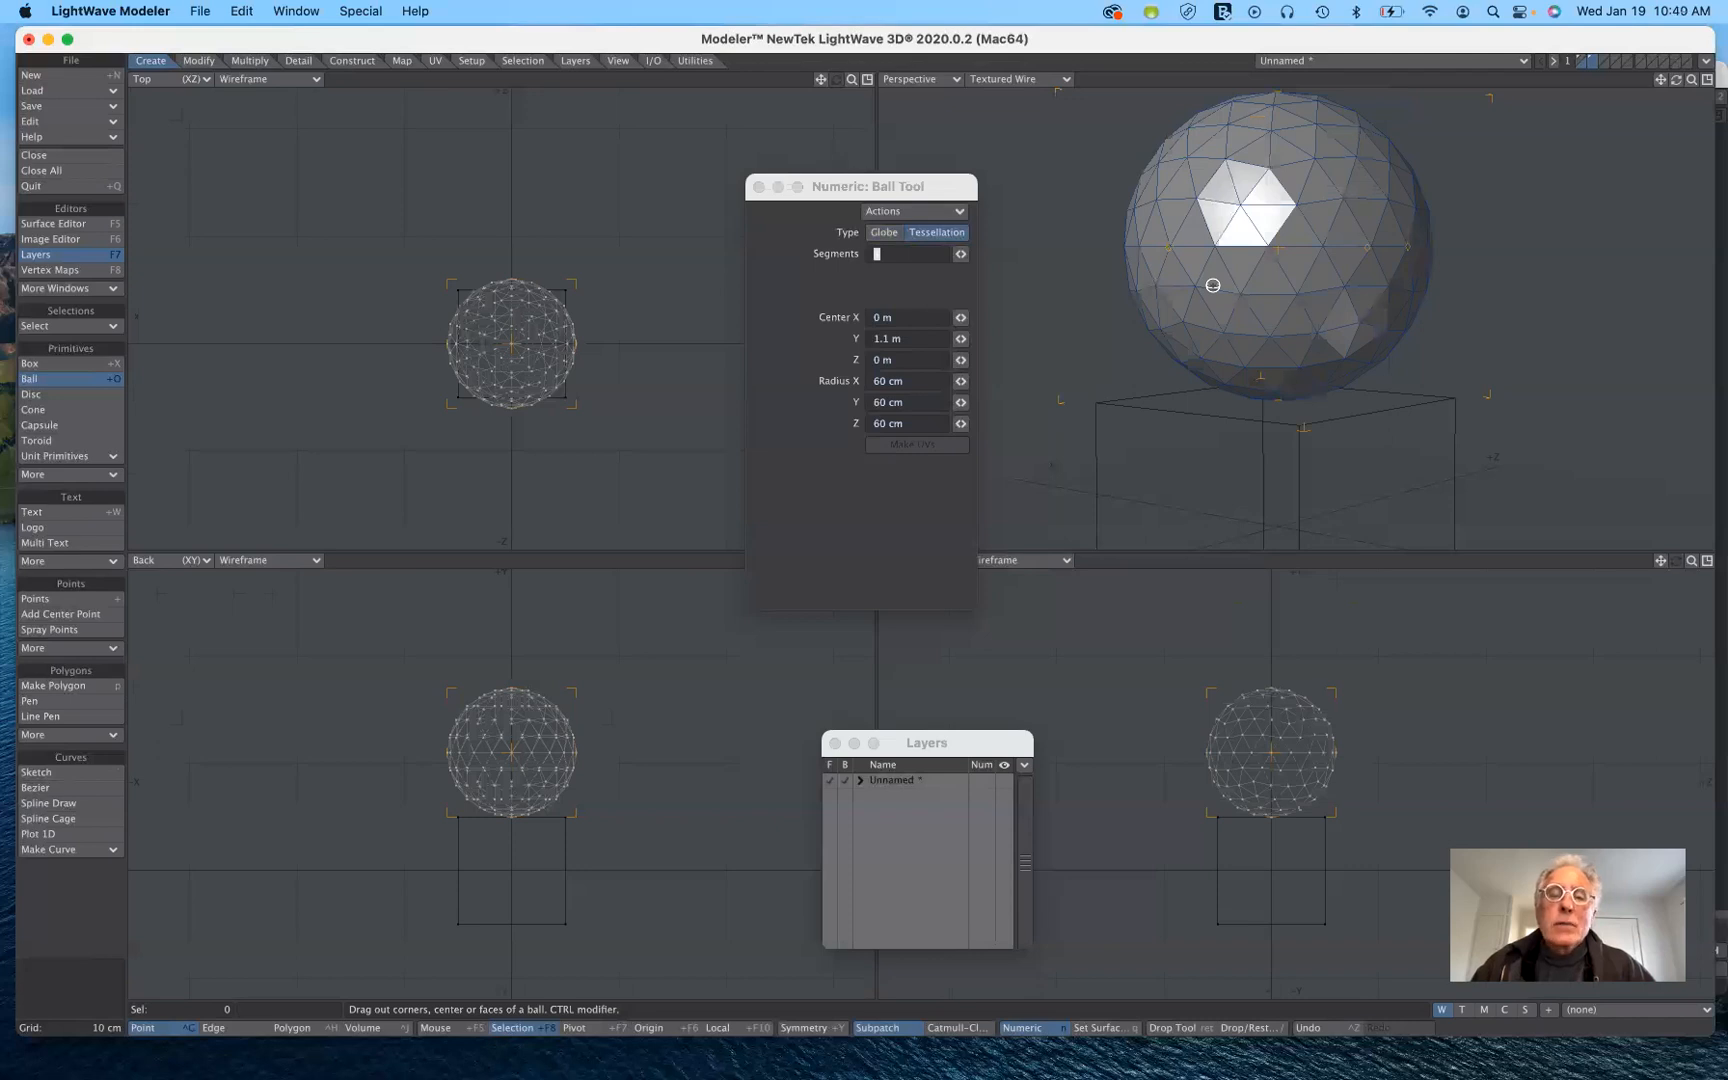
left_click(888, 236)
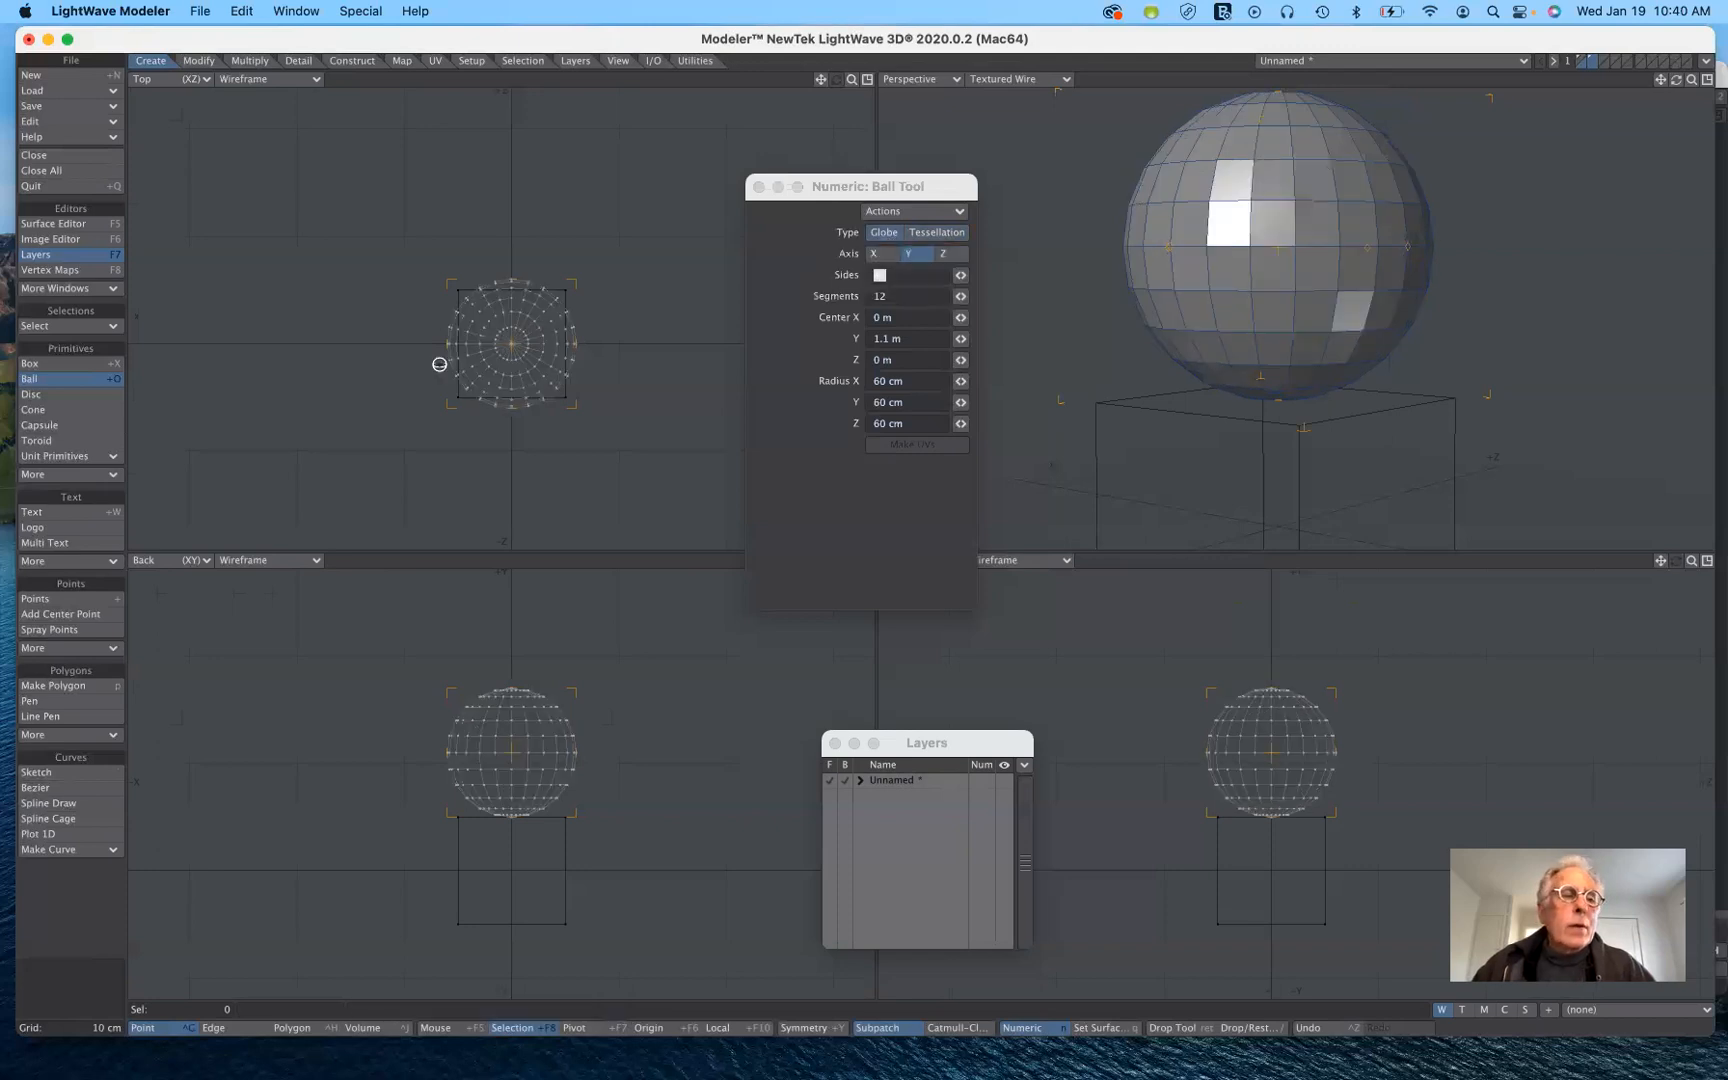
left_click(60, 382)
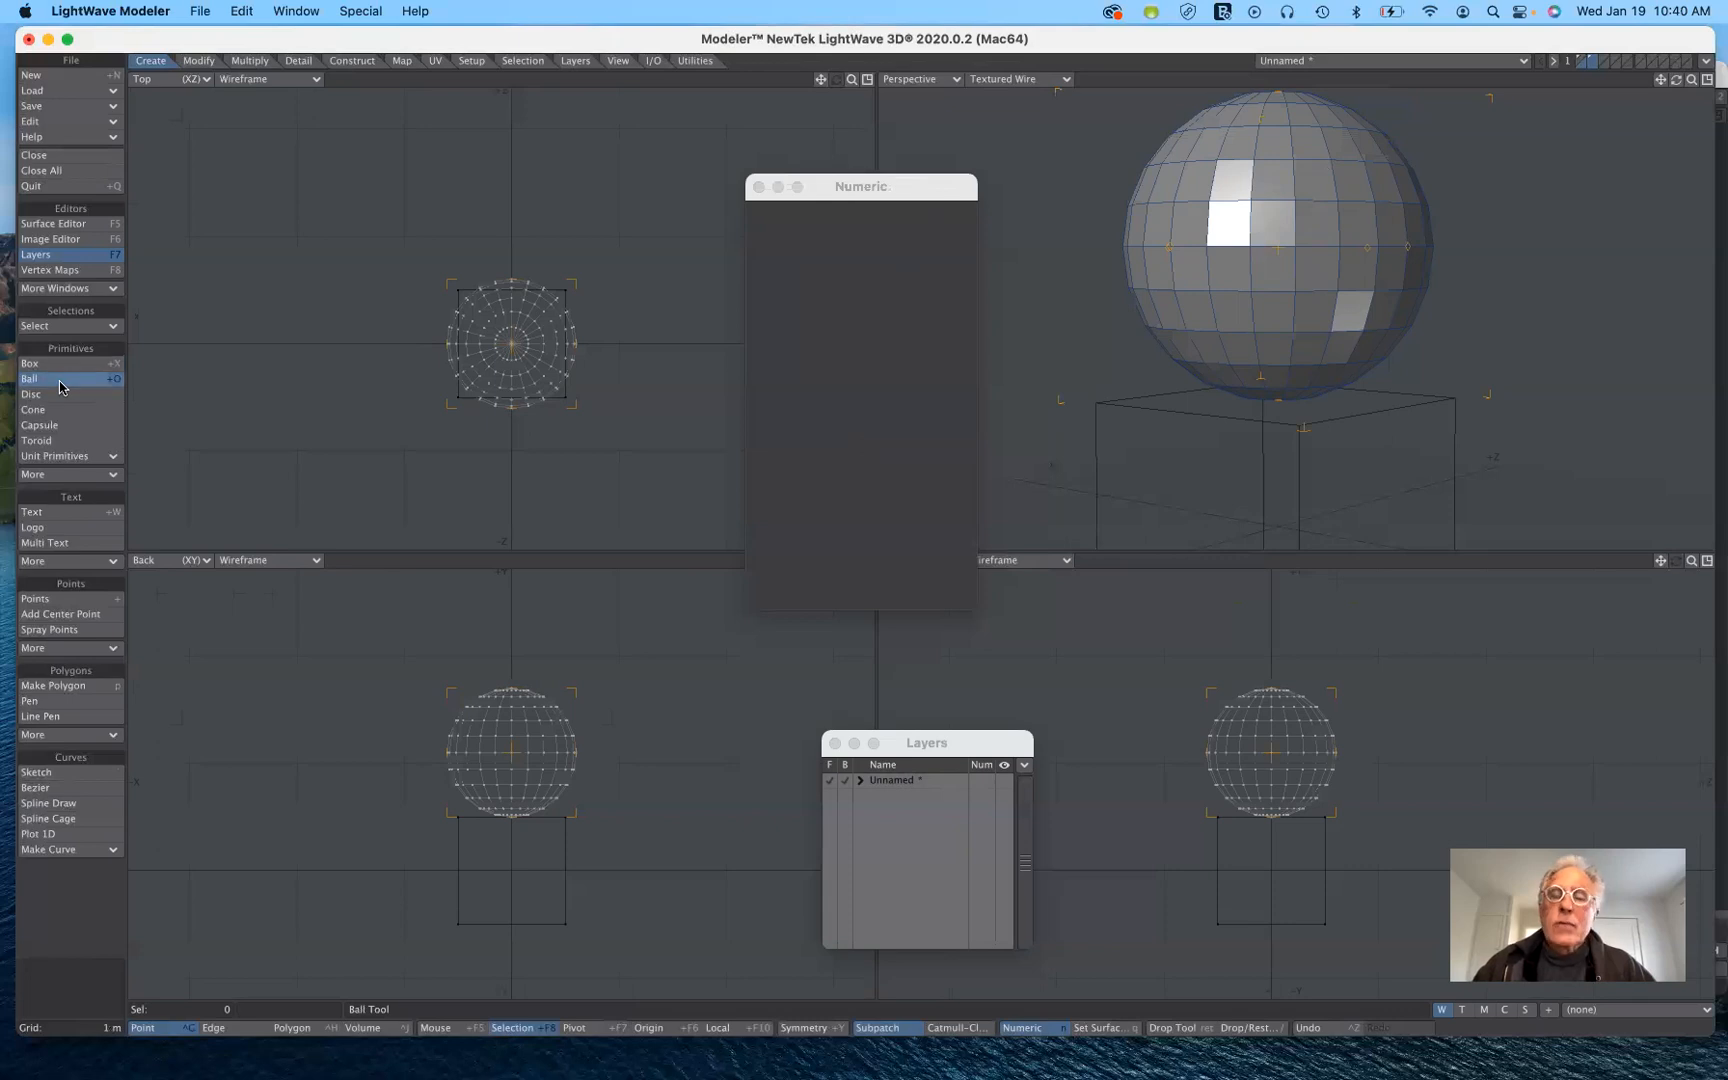
key("space")
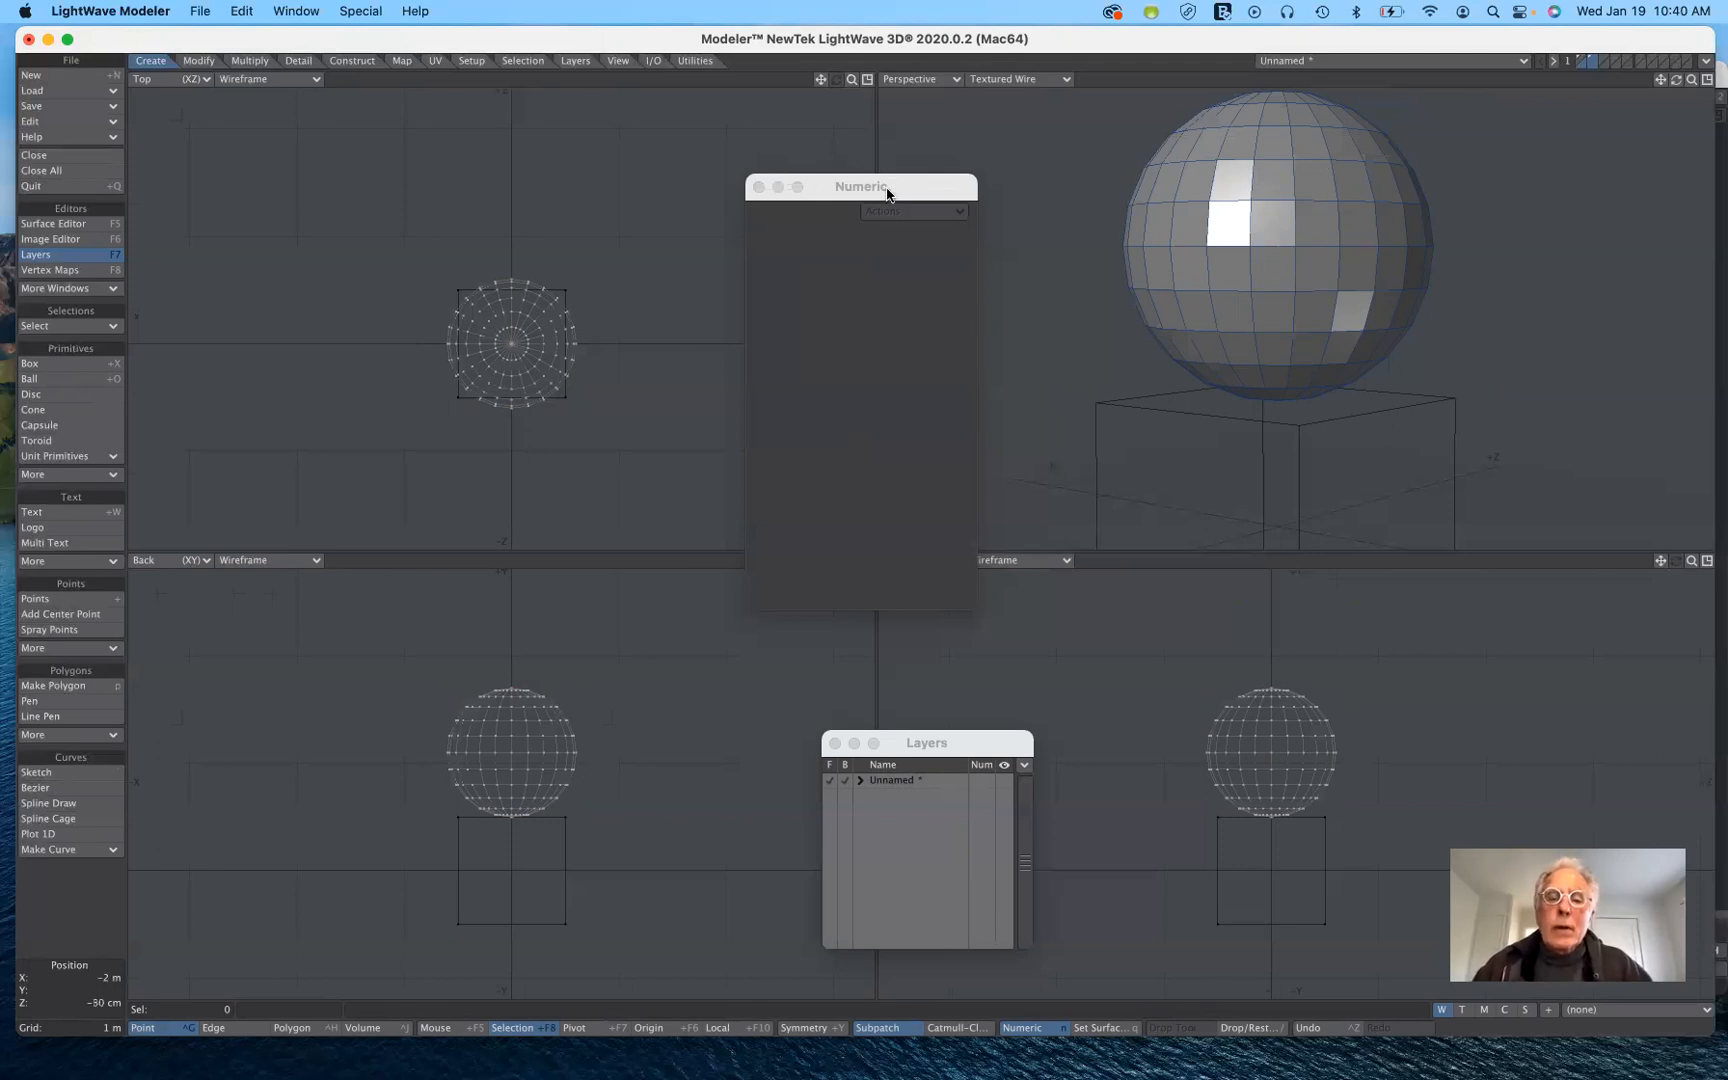
Step: Try moving the sphere 1.5 m along X beside the cube in the Back viewport, and undo the move
left_click_drag(886, 191, 892, 245)
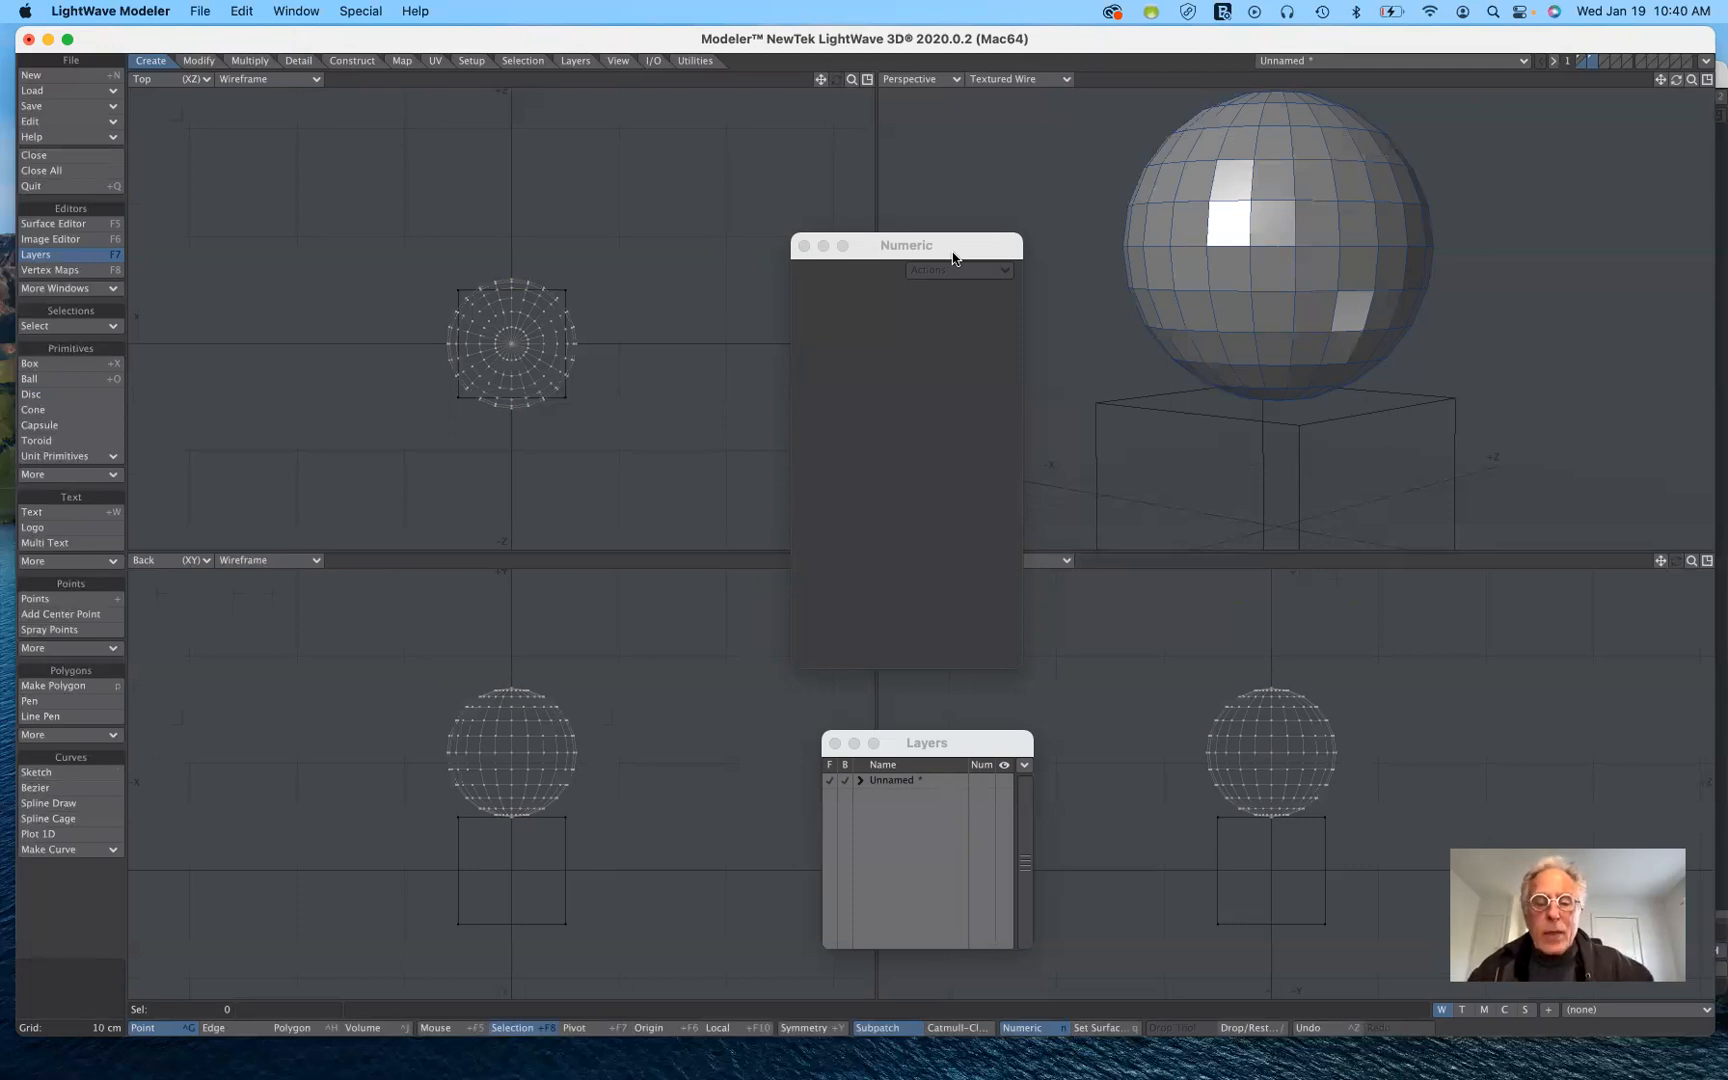
key("t")
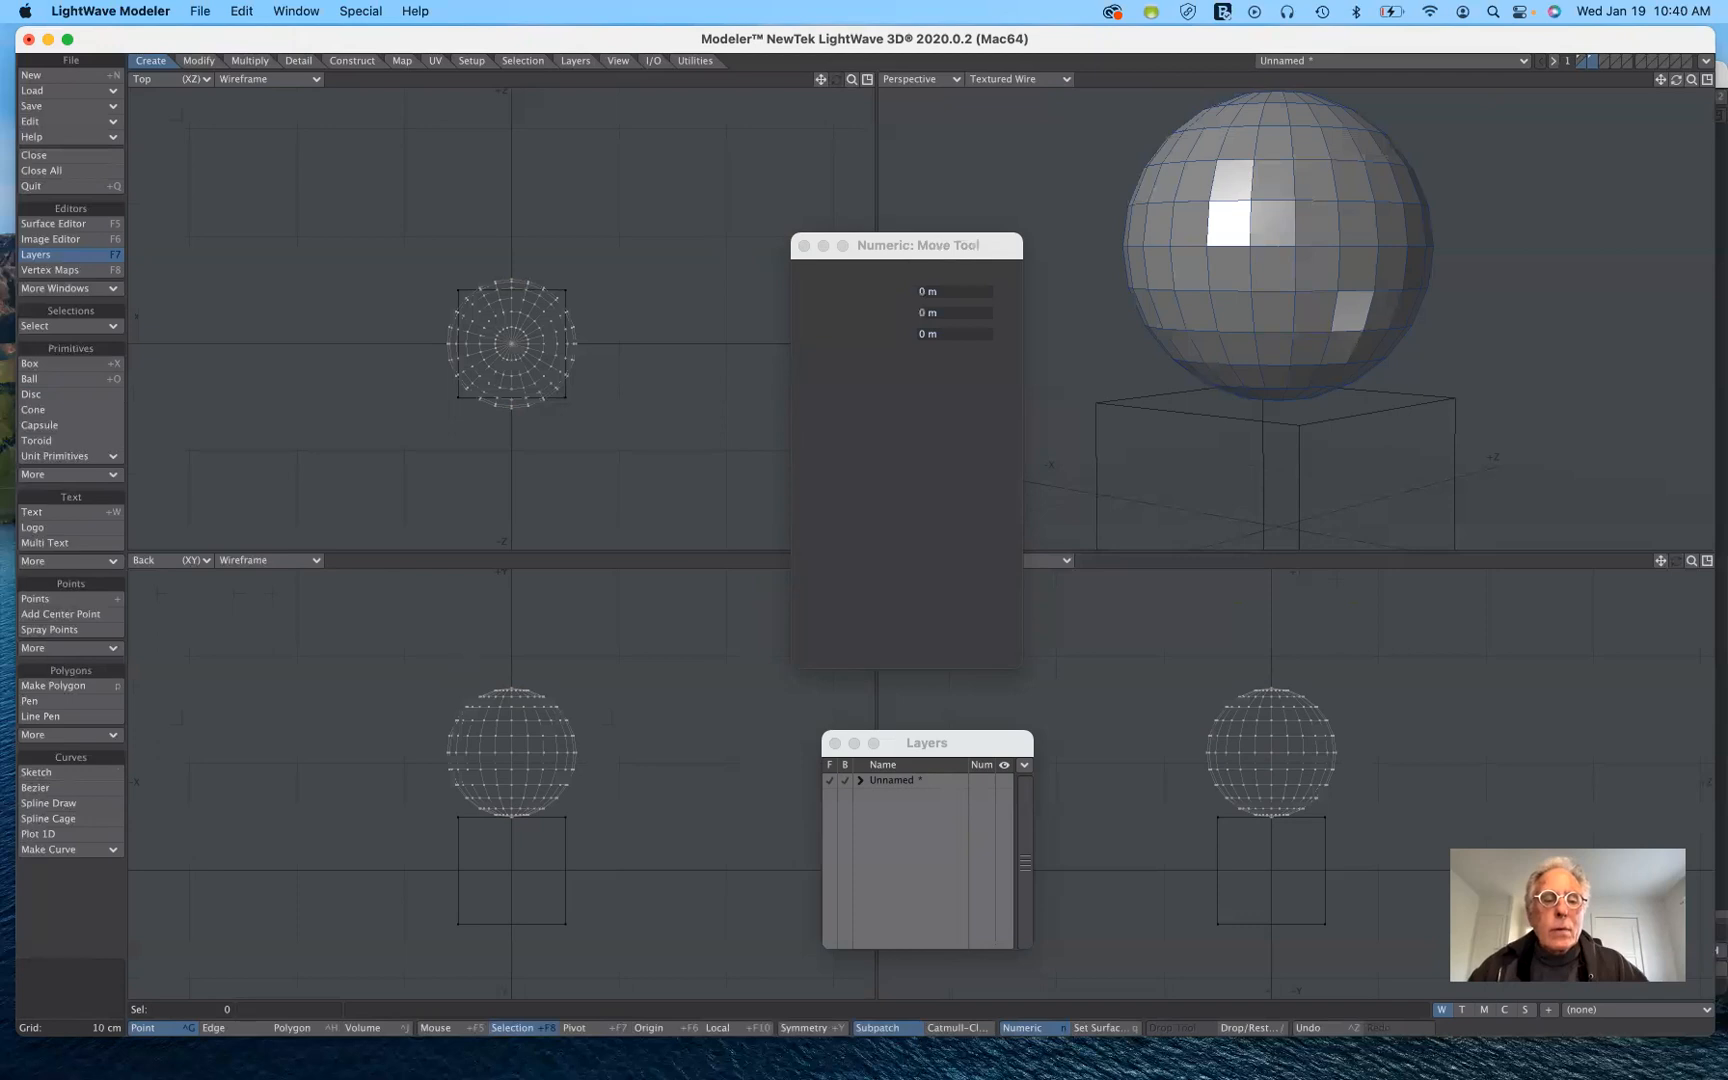
left_click_drag(511, 752, 605, 755)
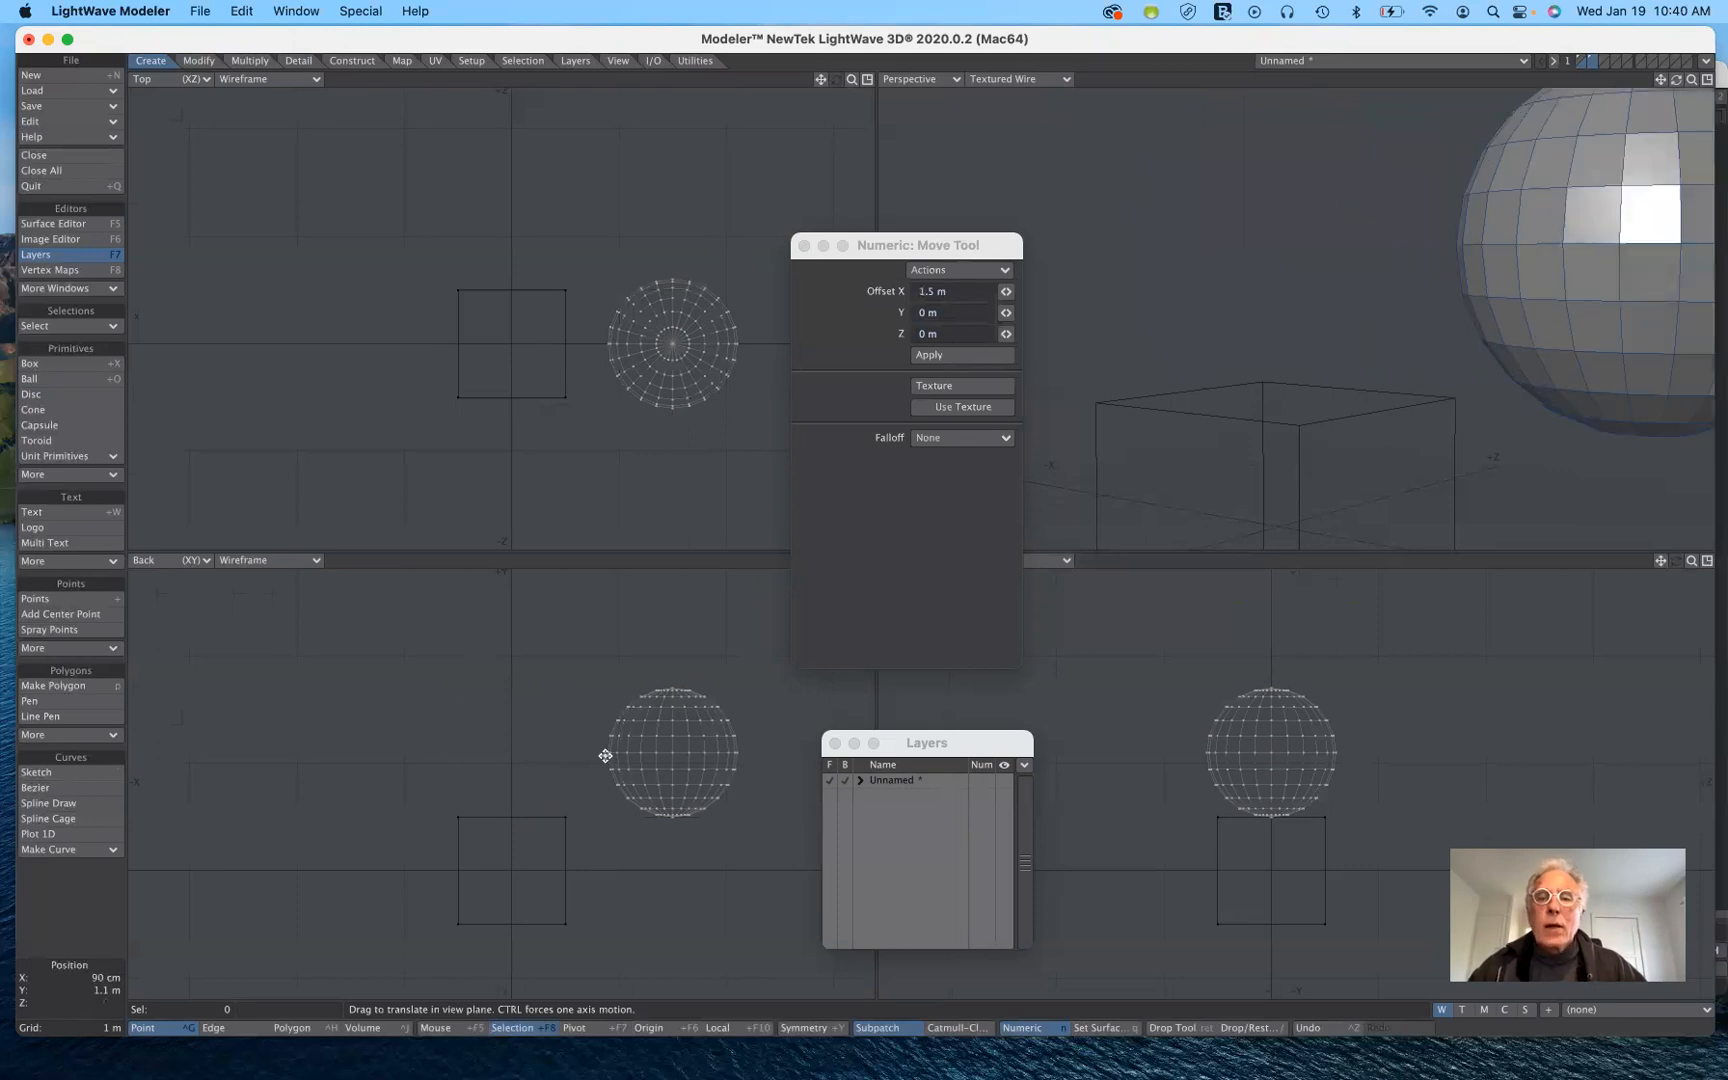
key("ctrl+z")
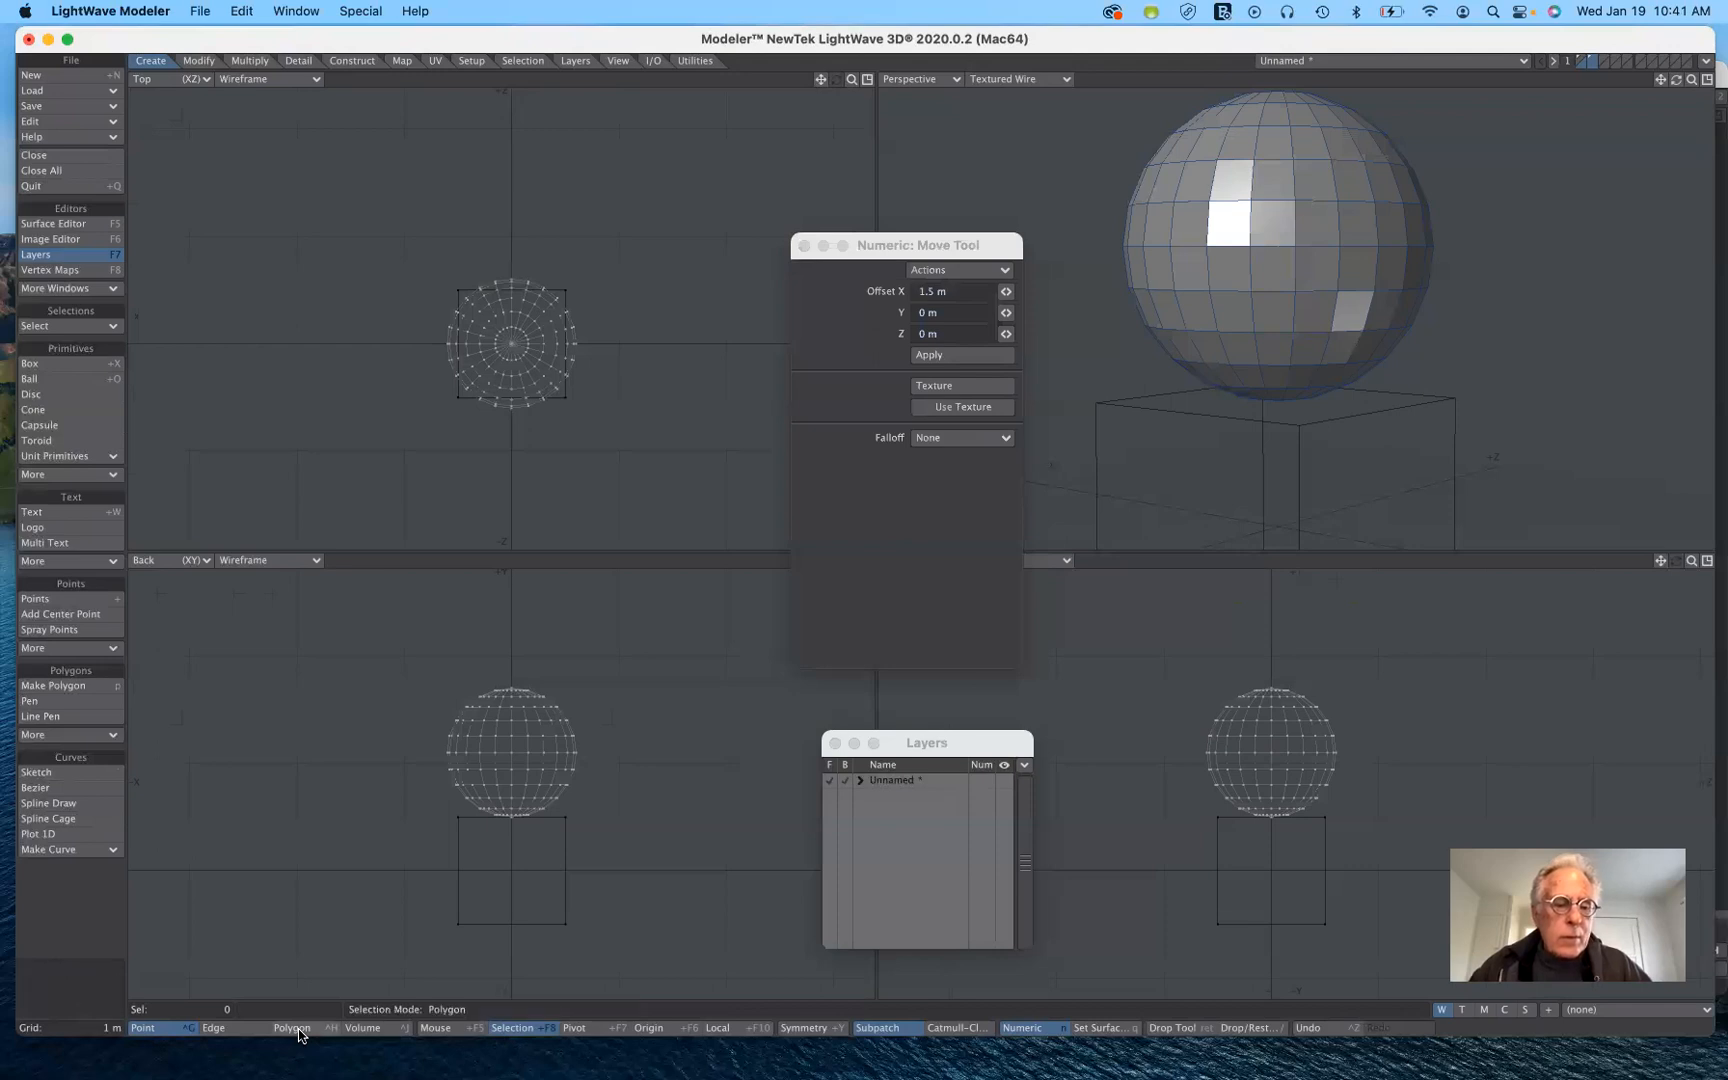
Step: Hide the floating Numeric and Layers windows
key("F1")
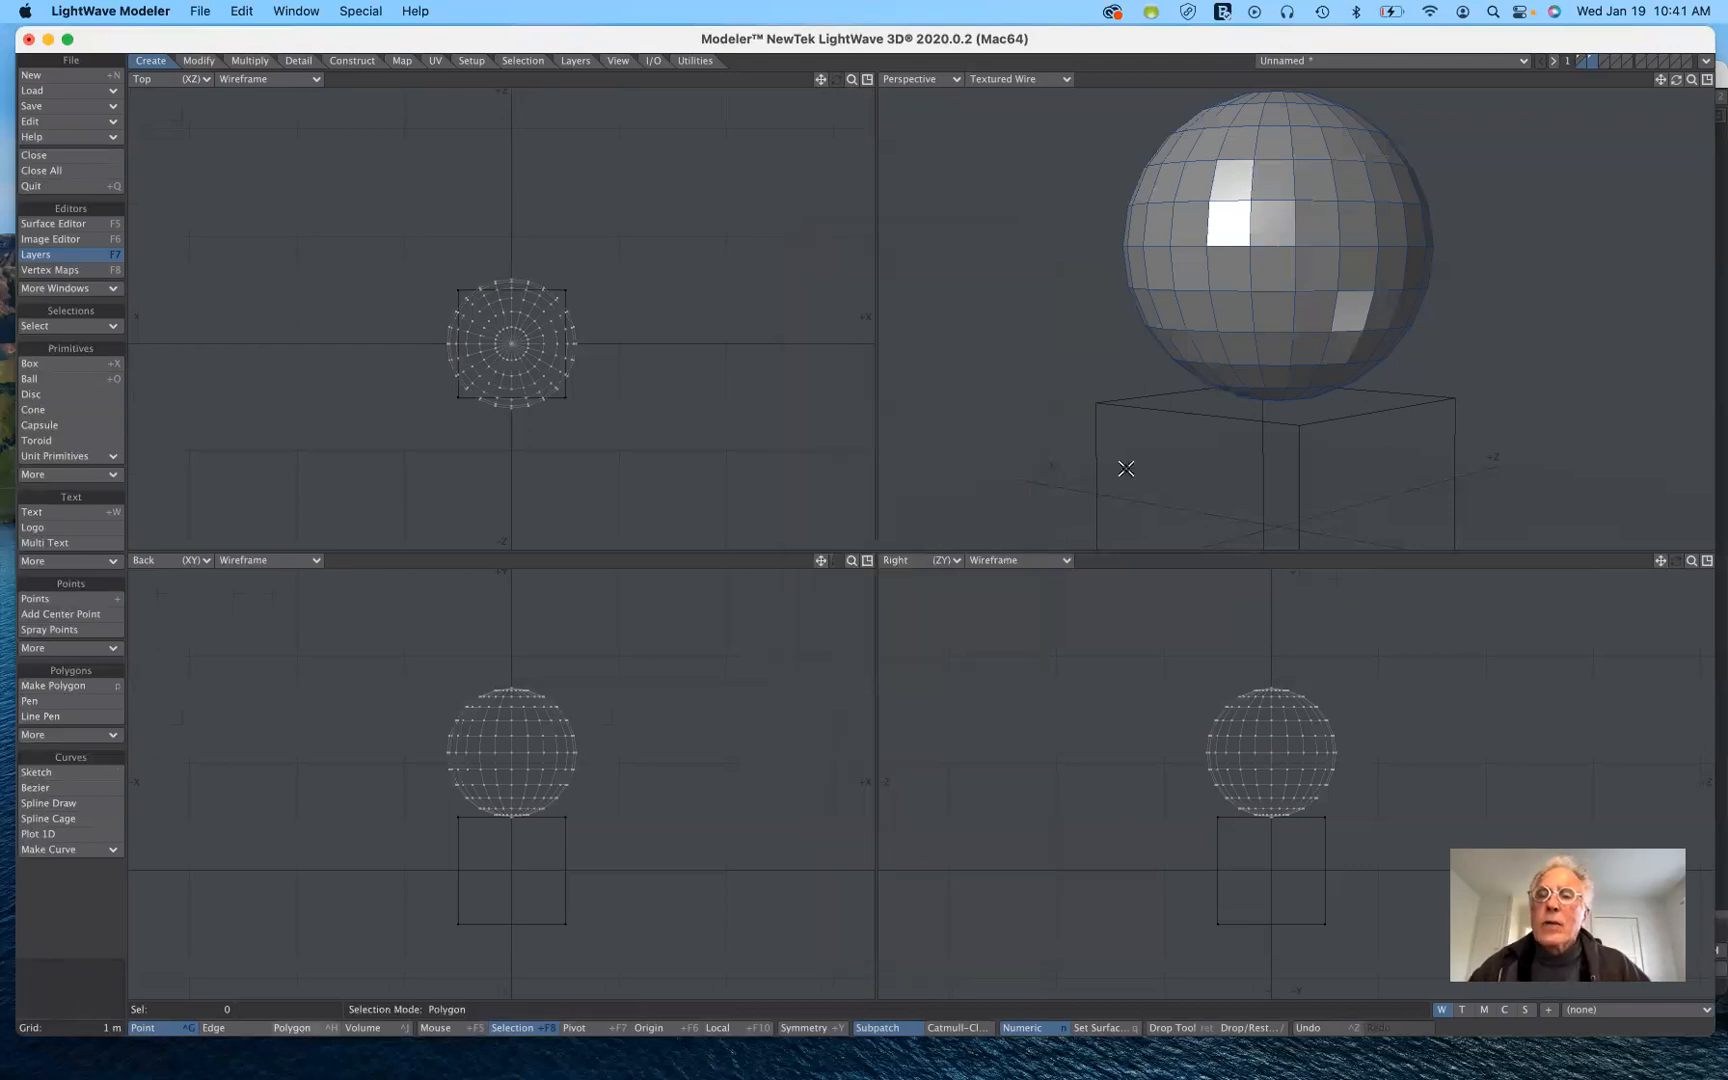
Step: Select a single polygon on the sphere and move it 80 cm along X and 20 cm along Y in the Back viewport
key("F1")
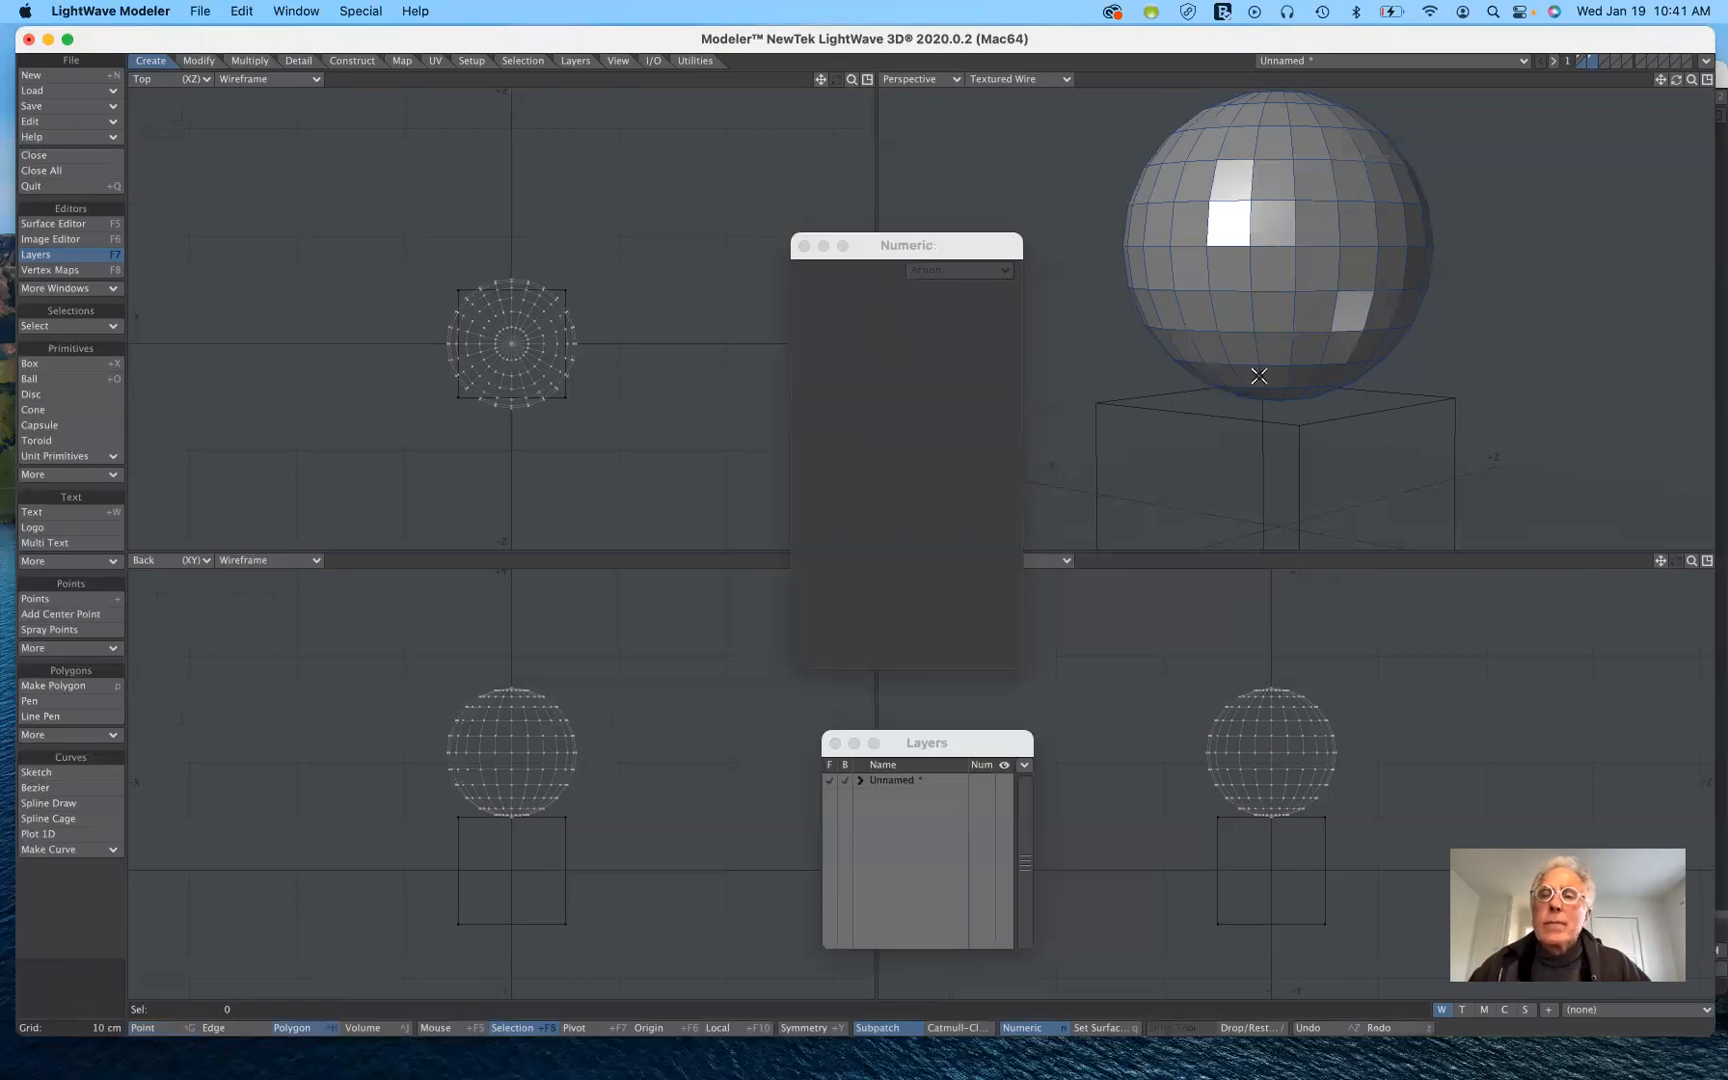
key("F1")
key("F1")
left_click(1349, 177)
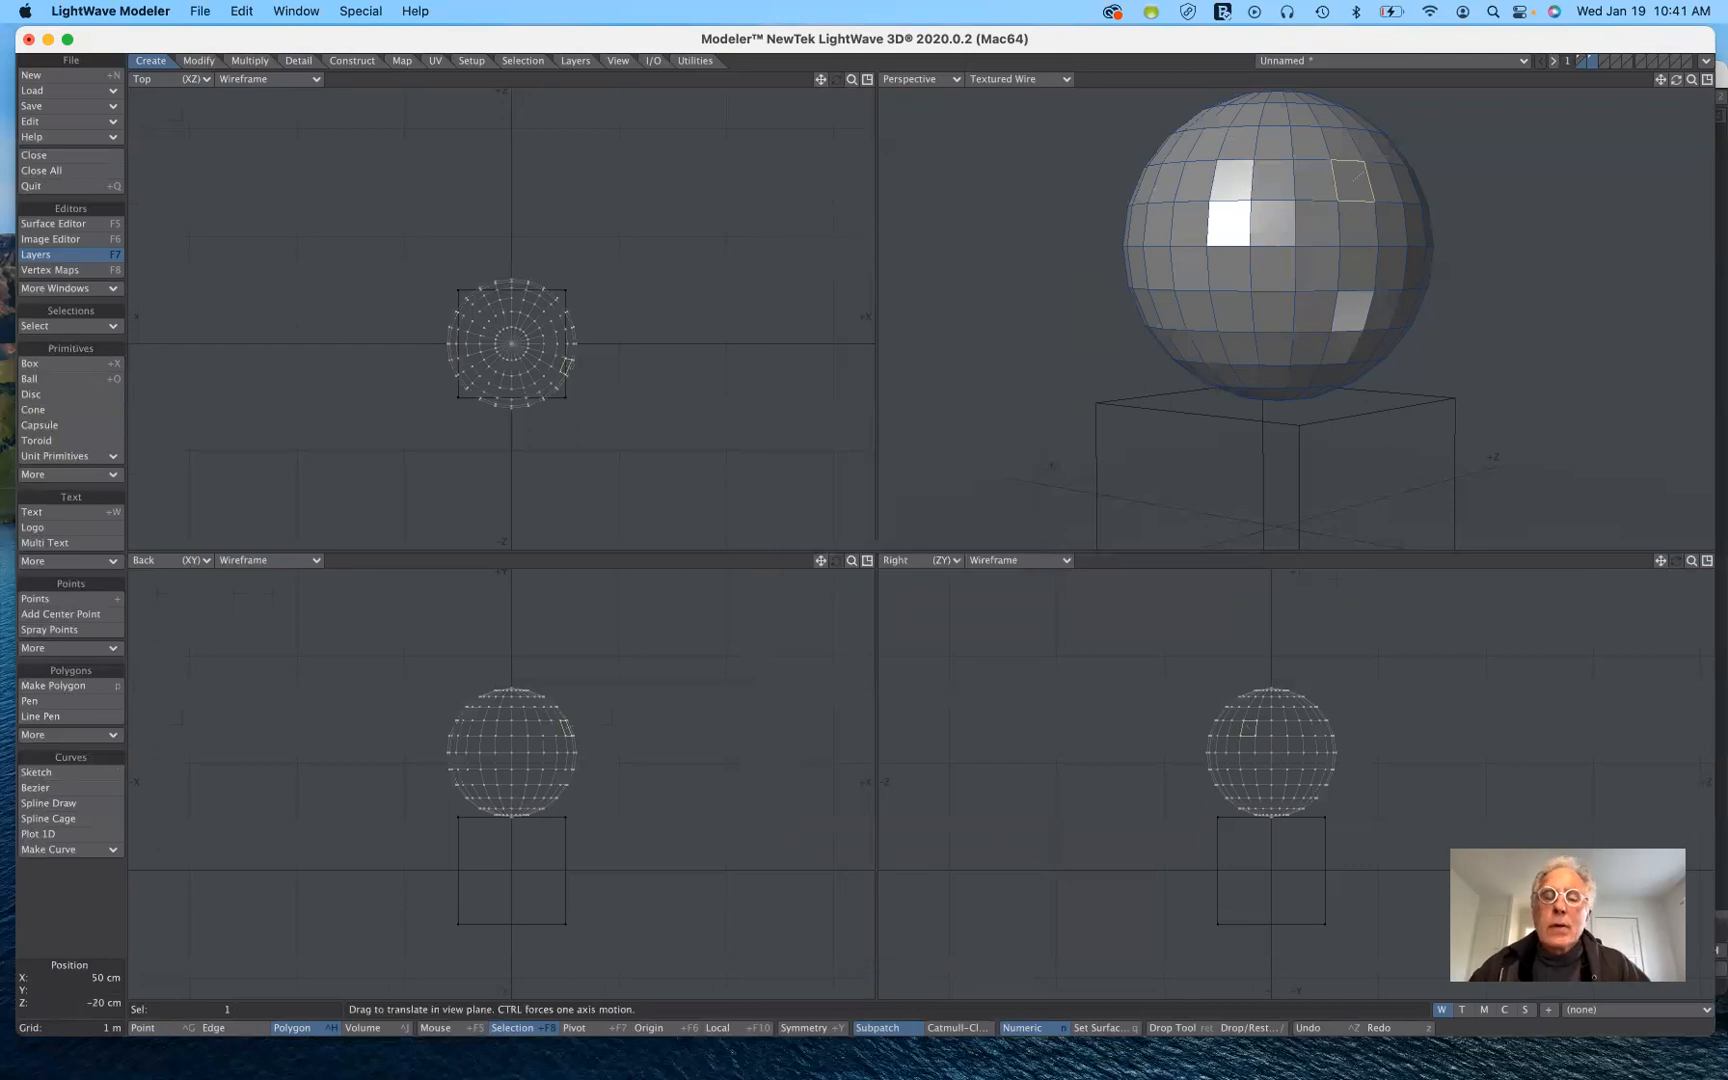
left_click_drag(578, 730, 662, 732)
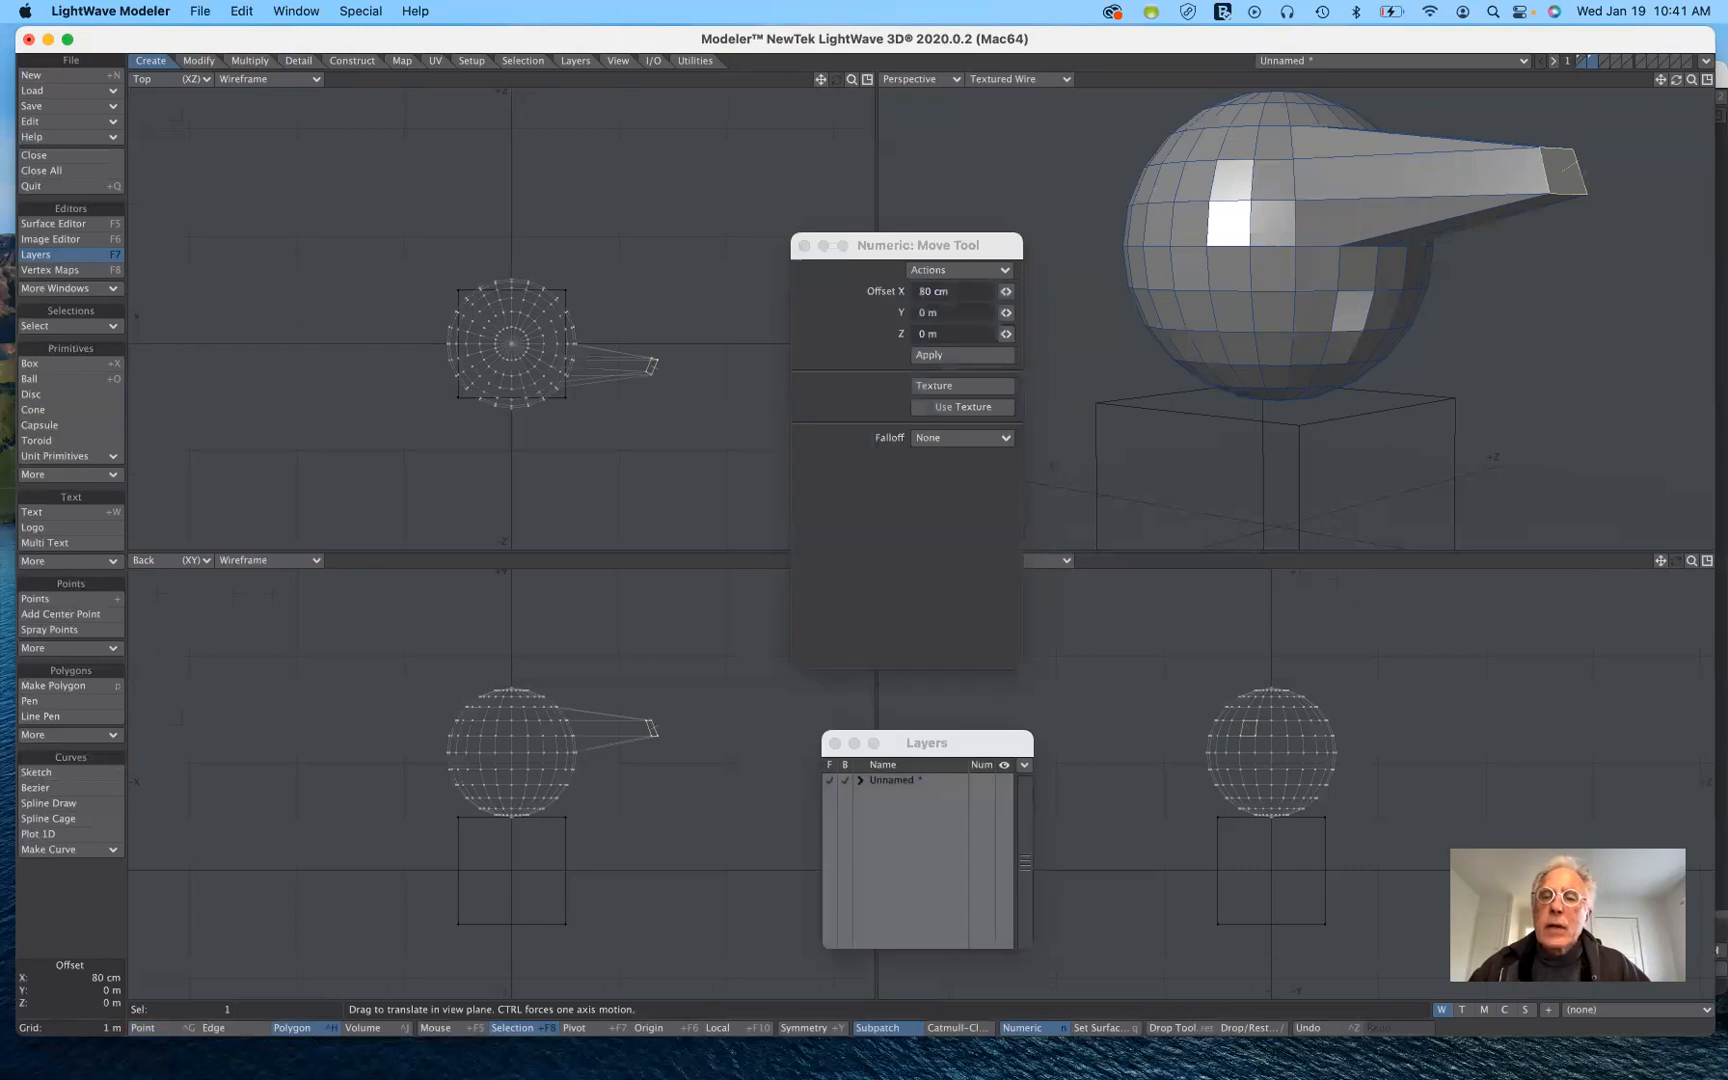
mouse_move(652, 730)
left_mouse_down()
mouse_move(641, 686)
mouse_move(651, 707)
left_mouse_up()
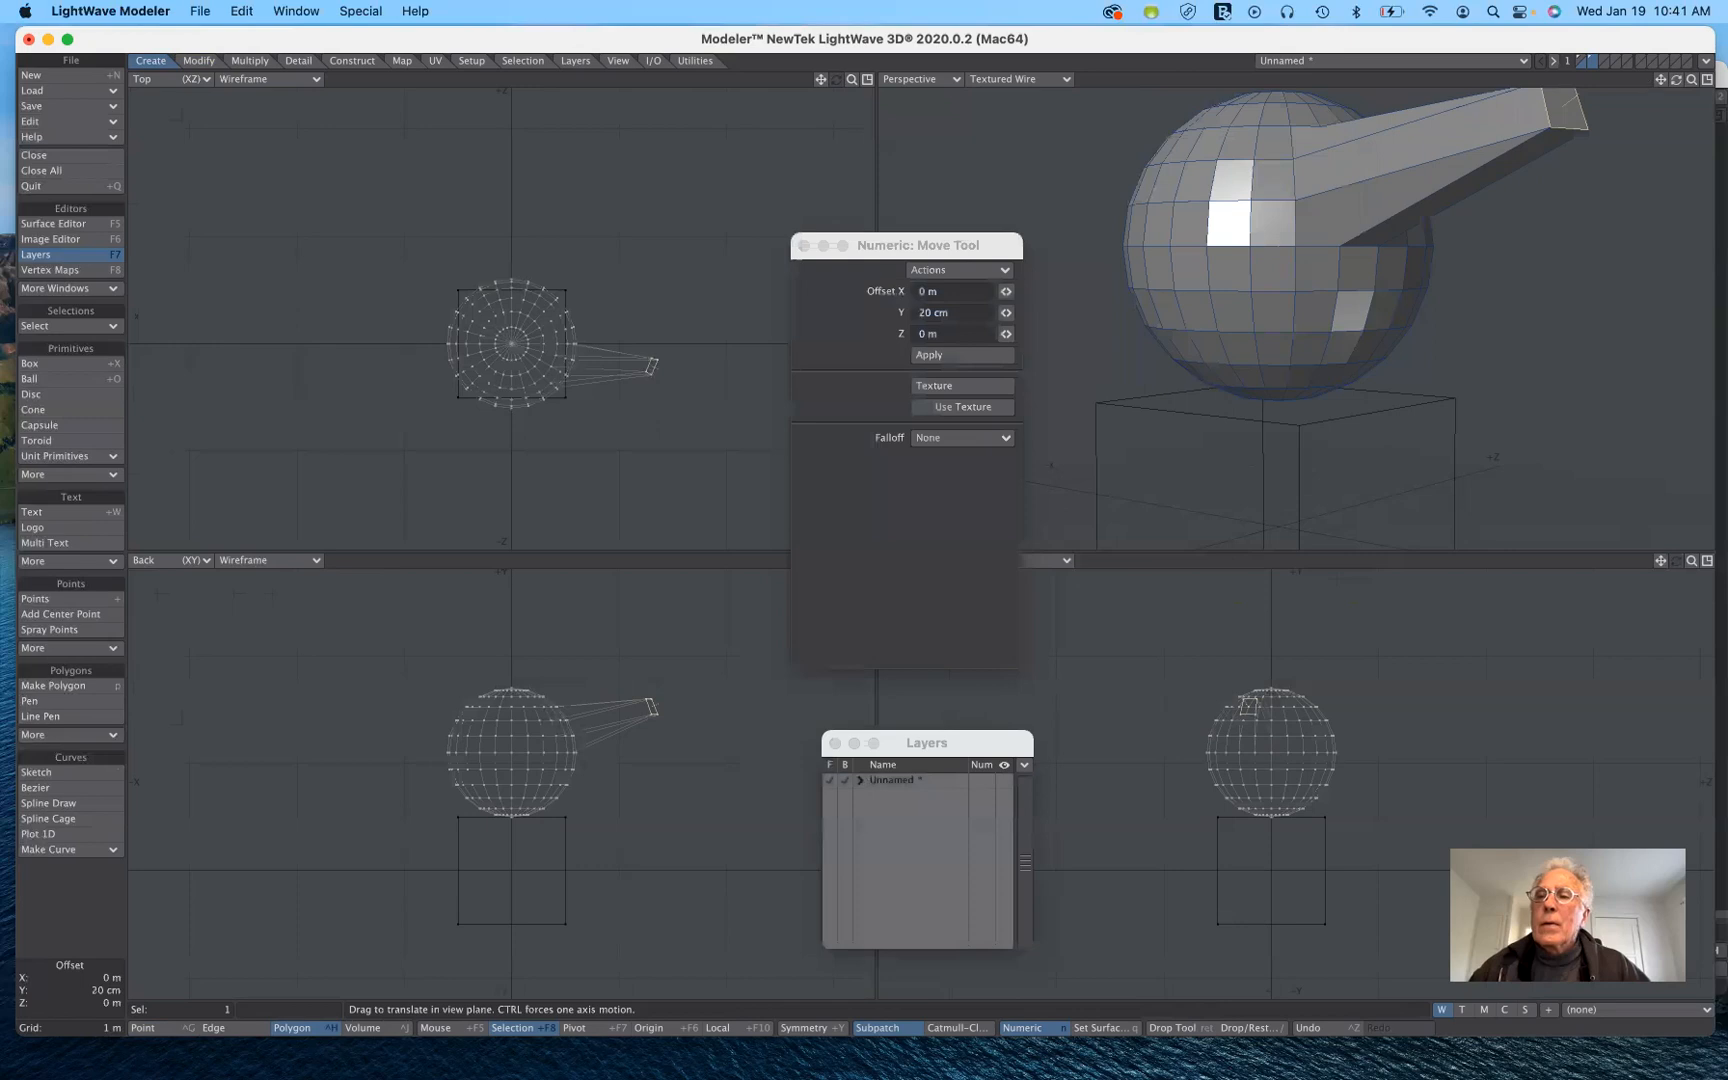
left_click_drag(1676, 79, 1716, 70)
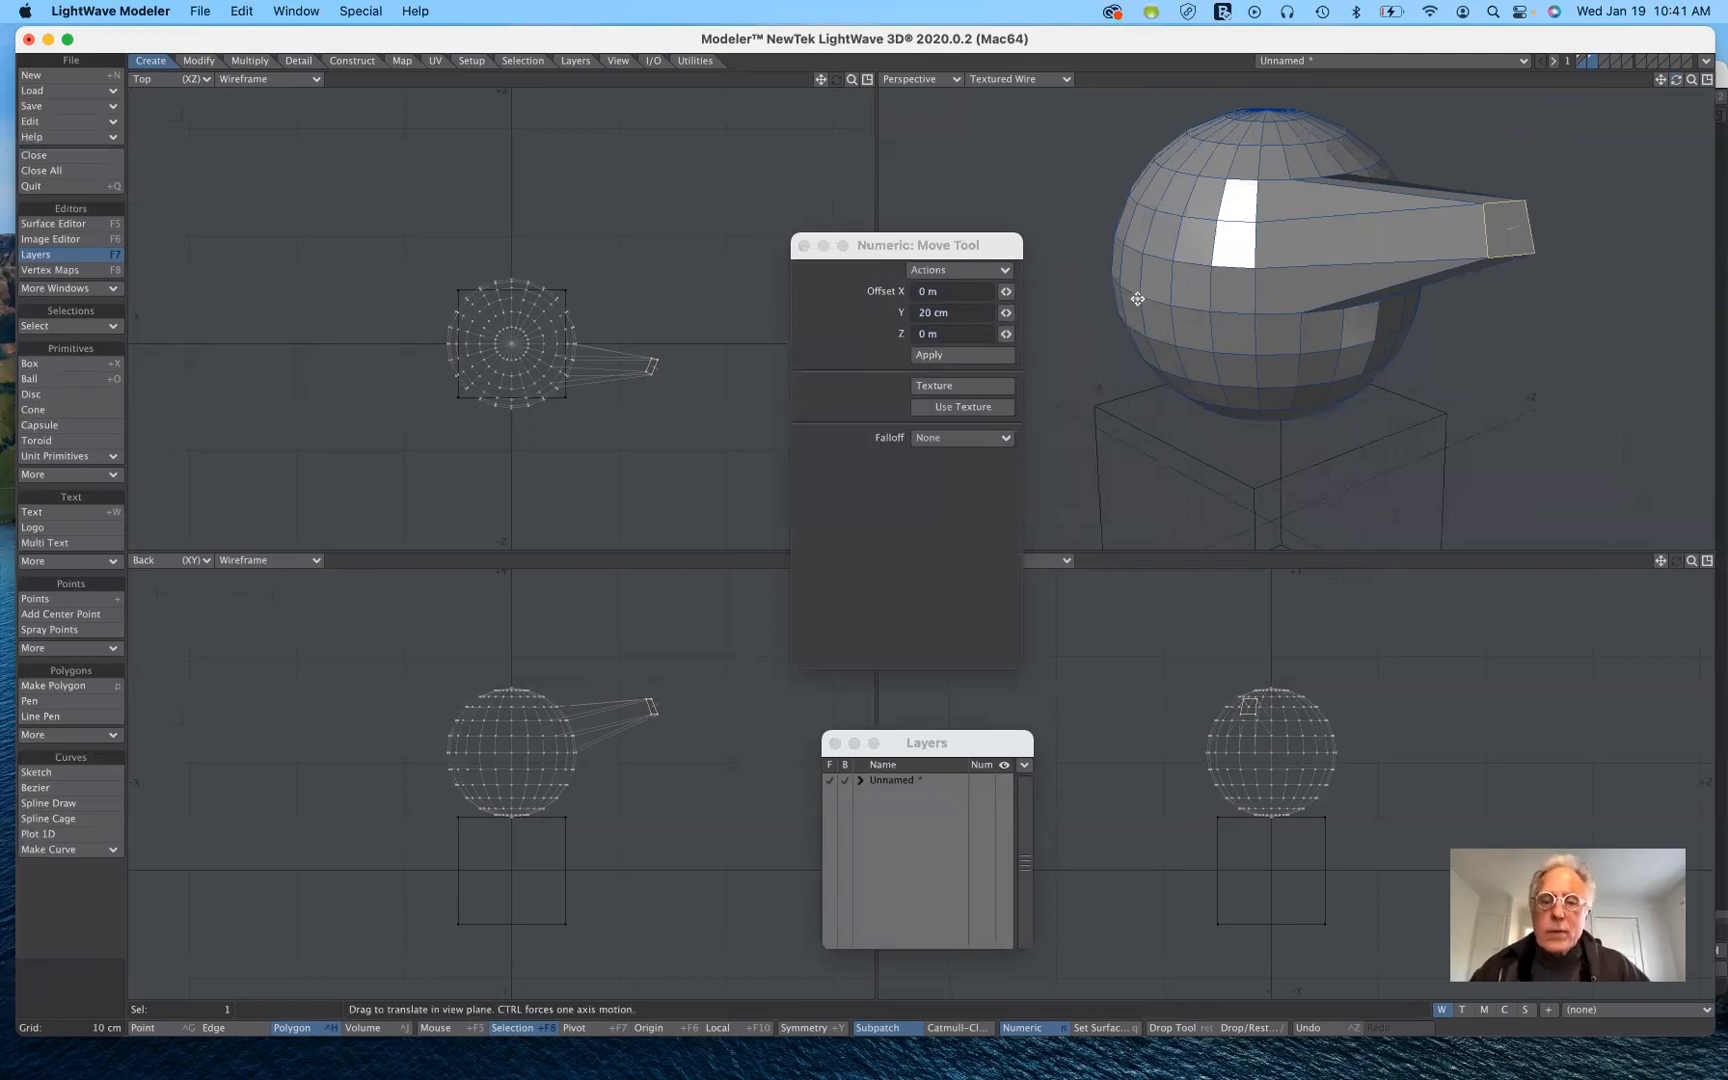
Step: Undo both polygon moves, drop the Move tool, and deselect the polygon
key("ctrl+z")
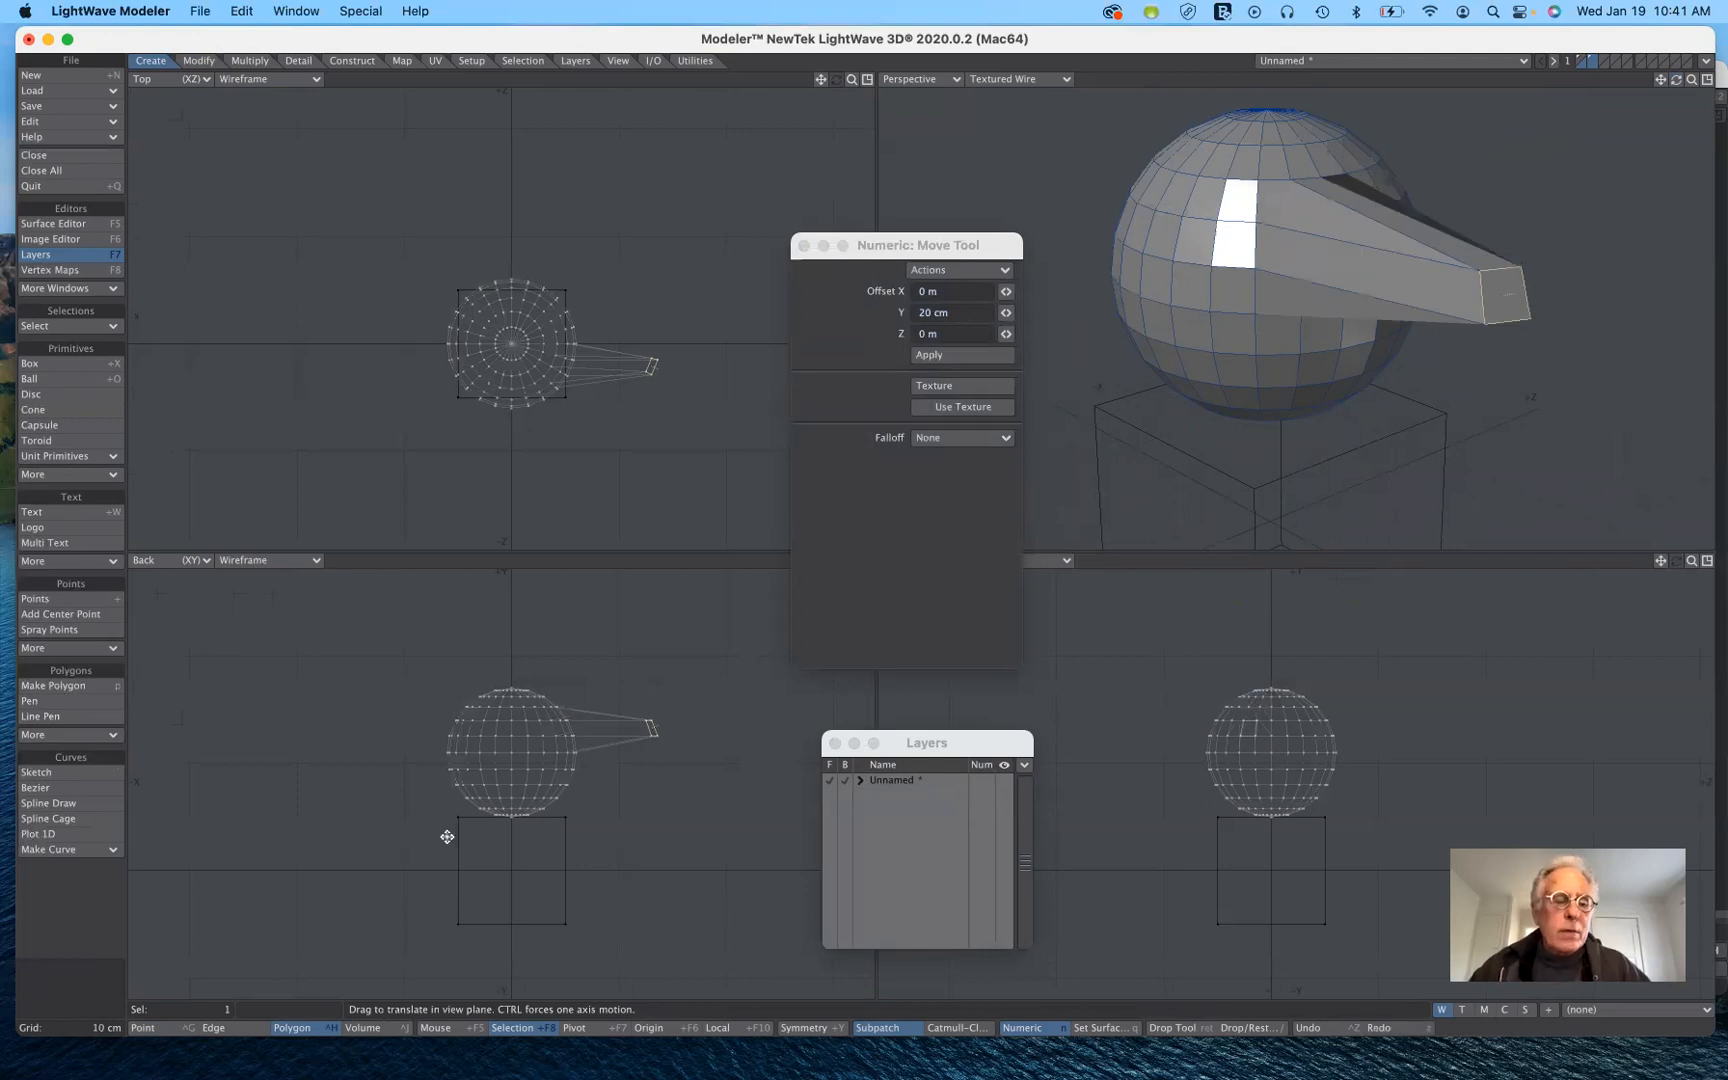
key("ctrl+z")
left_click(98, 993)
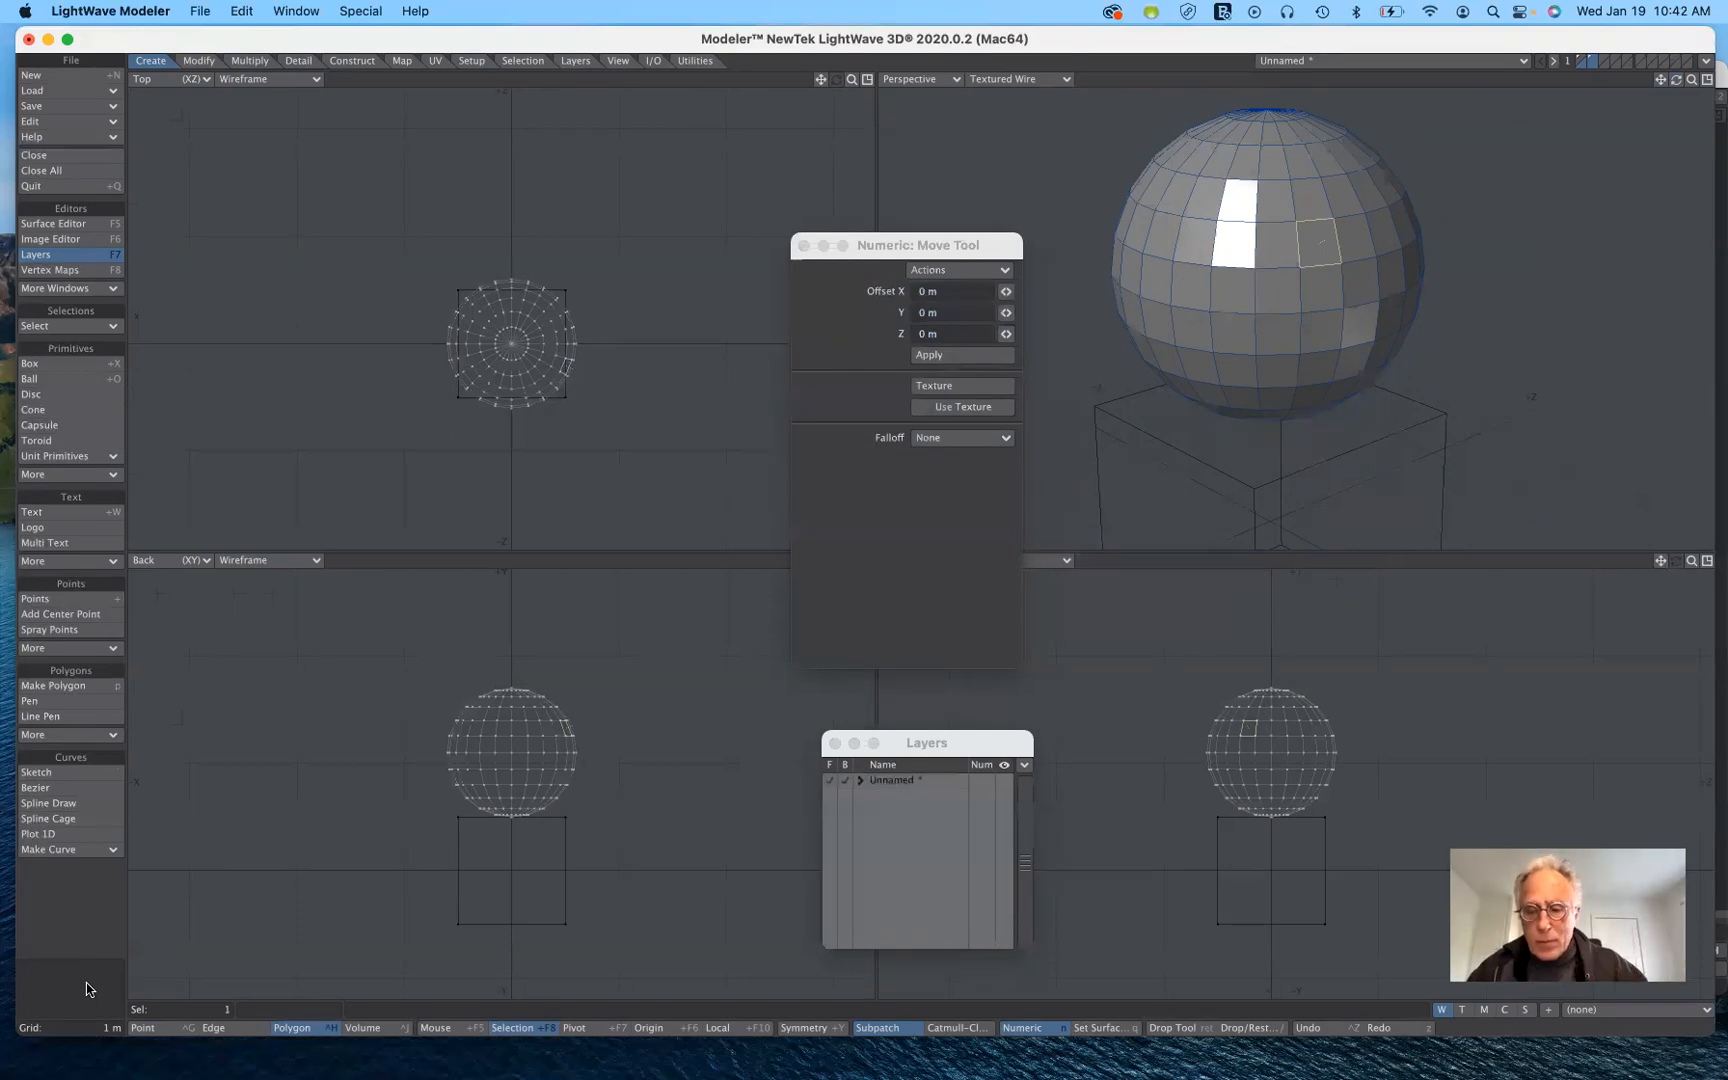
left_click(86, 984)
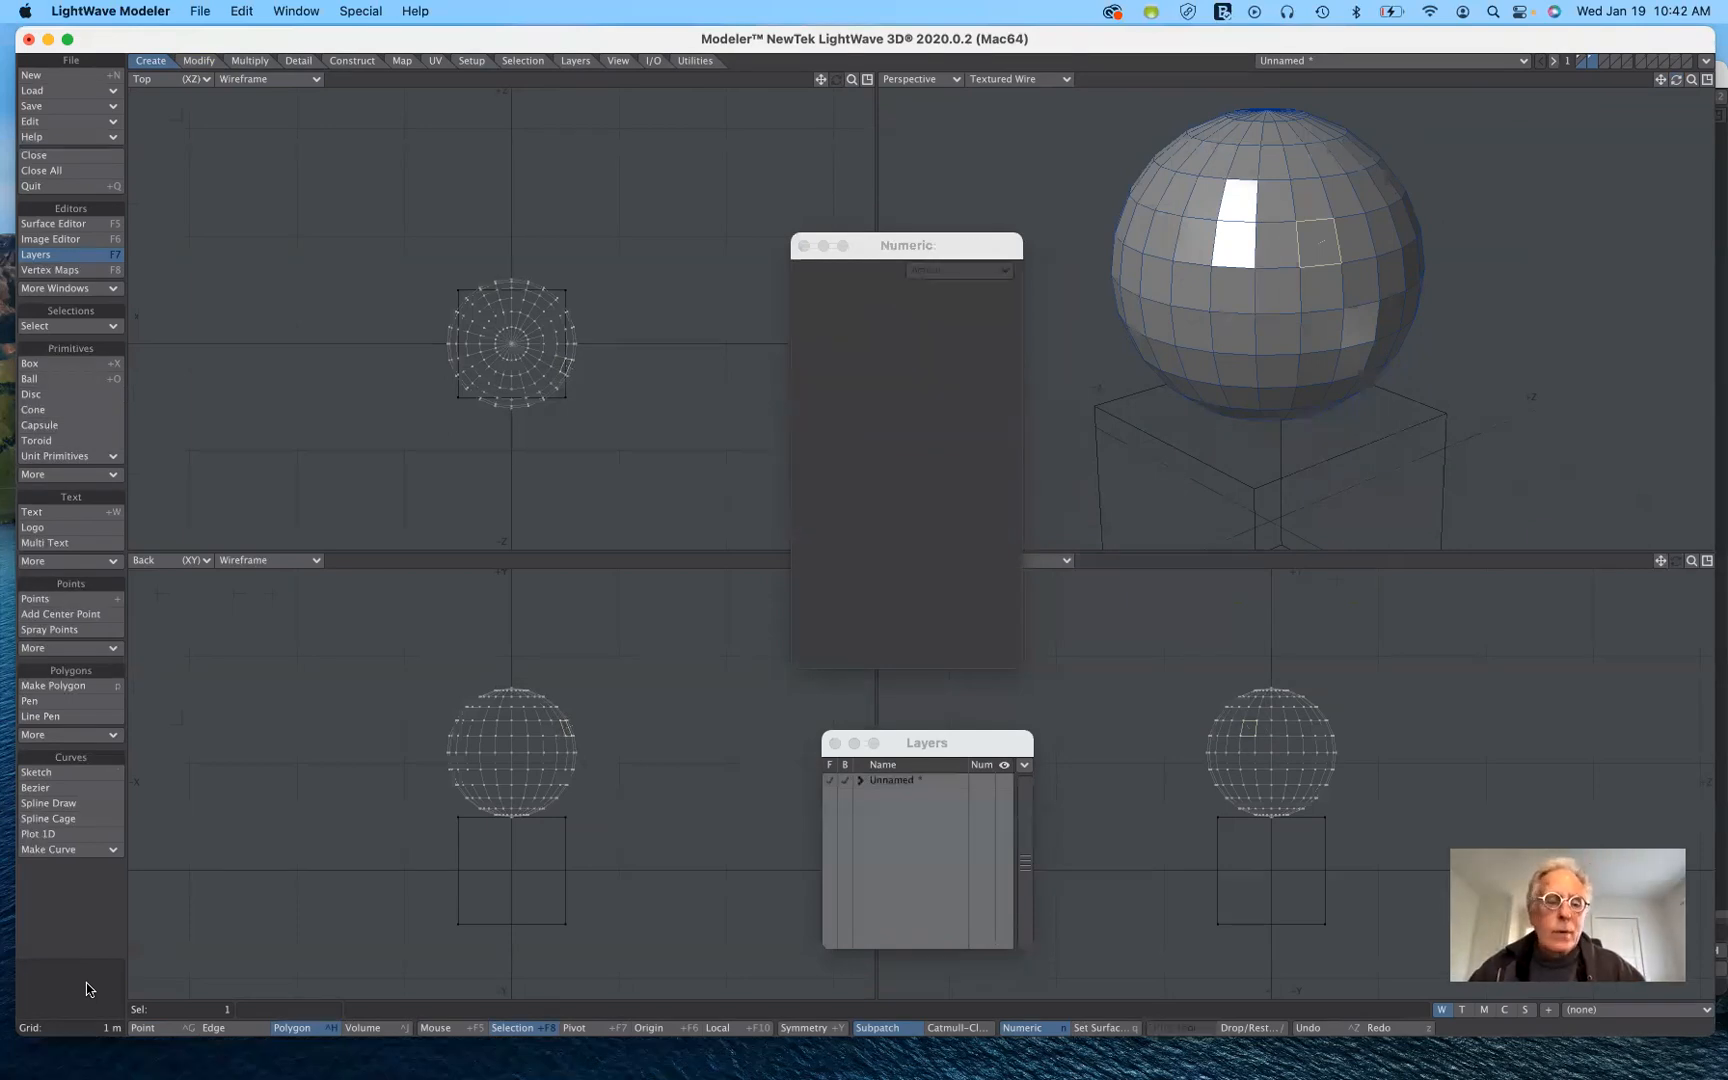
left_click(668, 231)
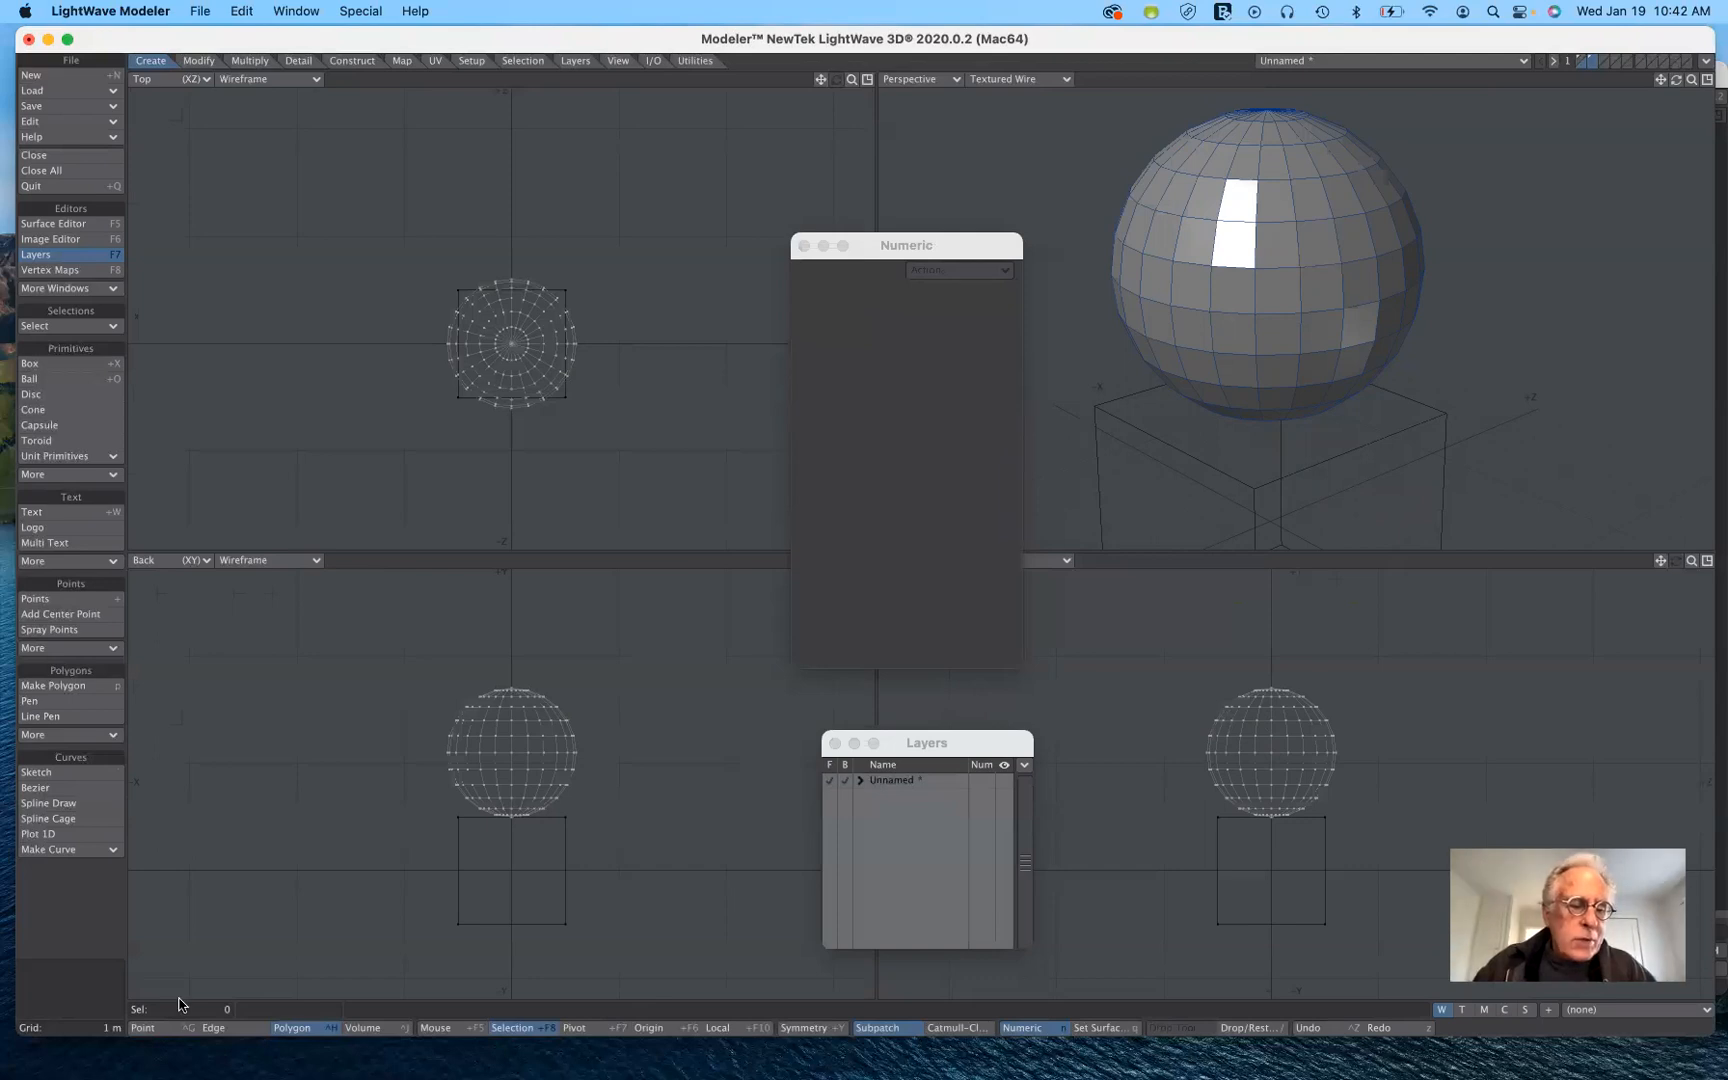
Step: Switch to point selection, pick two neighboring points on the sphere, and move them 70 cm along X and −20 cm along Z
left_click(311, 1031)
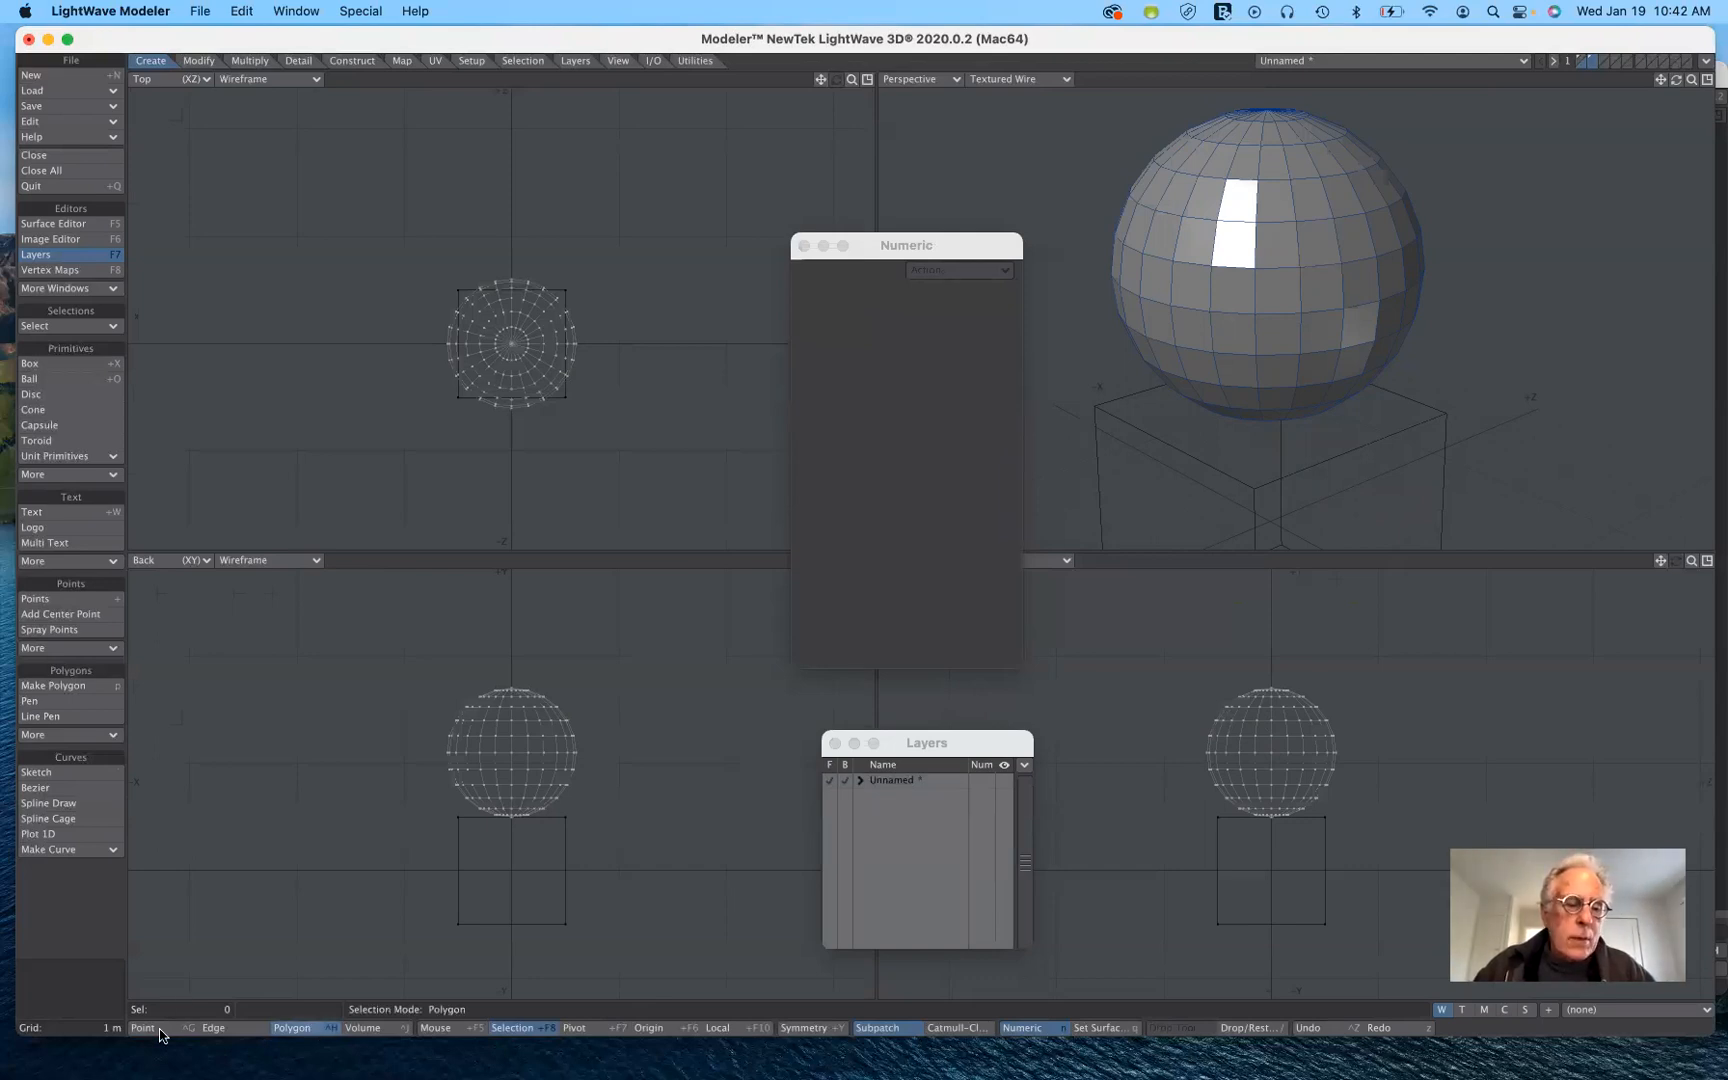
left_click(165, 1029)
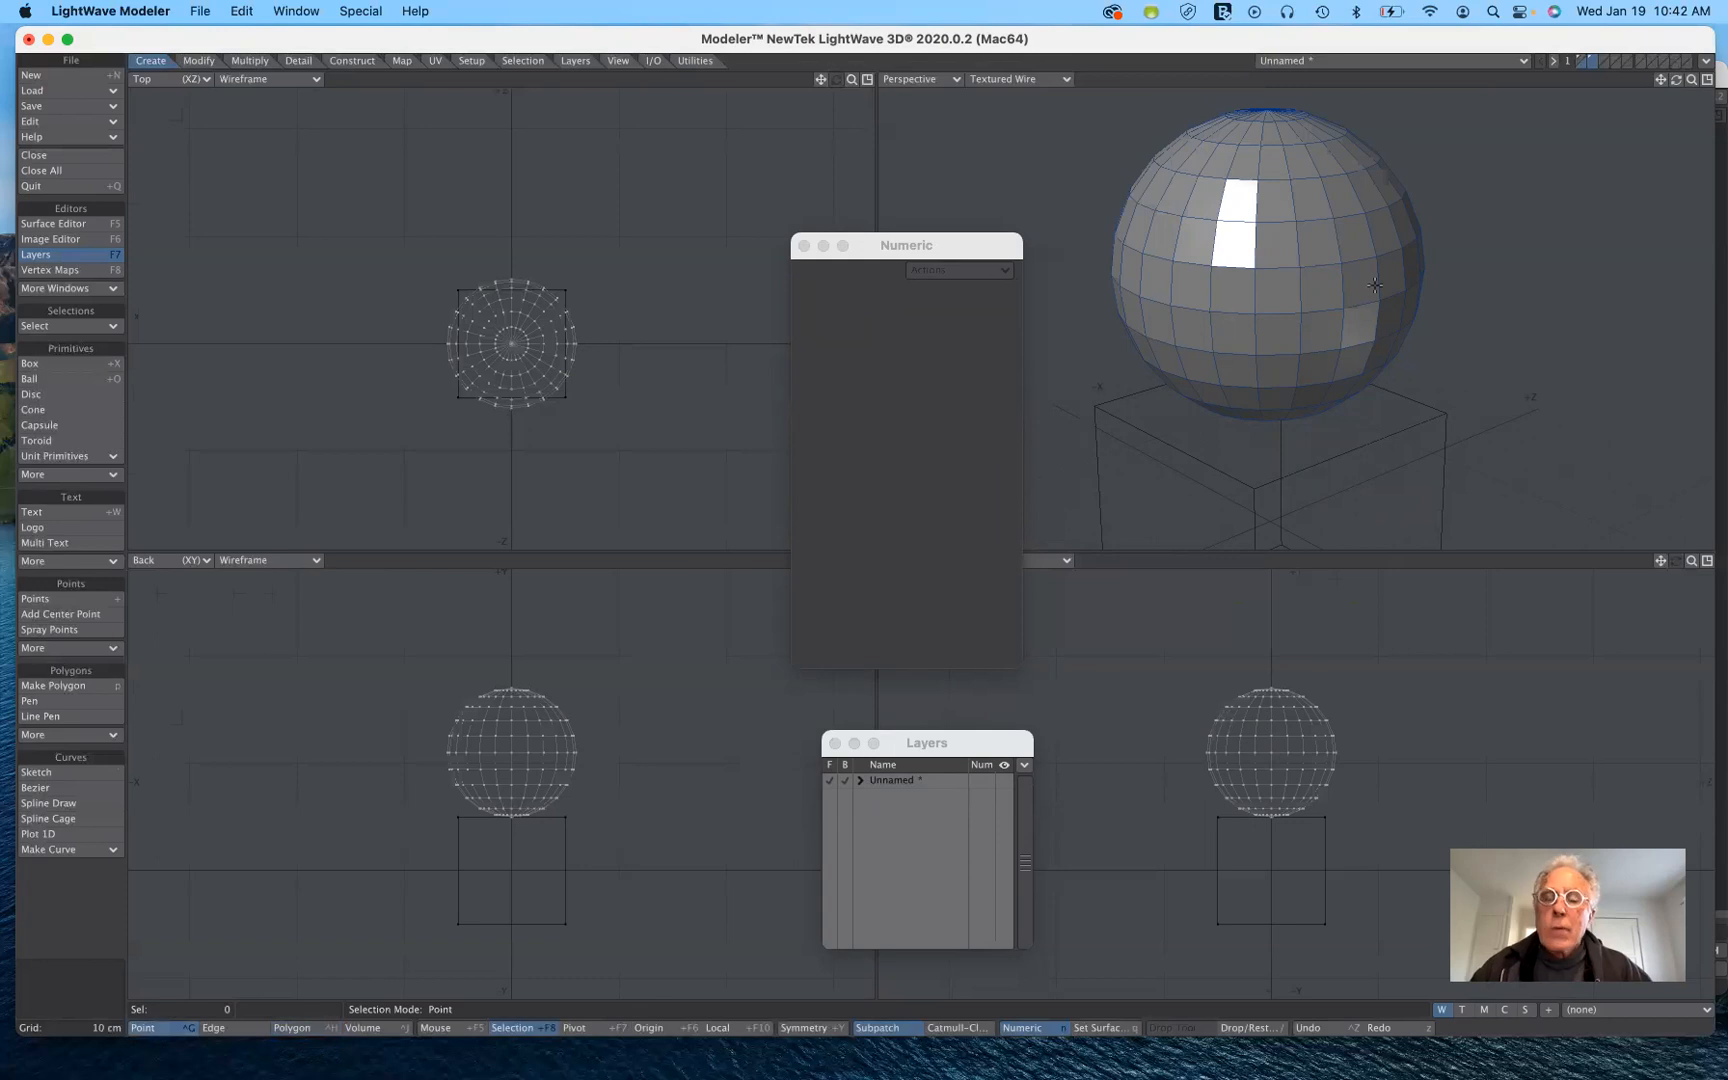
key("F1")
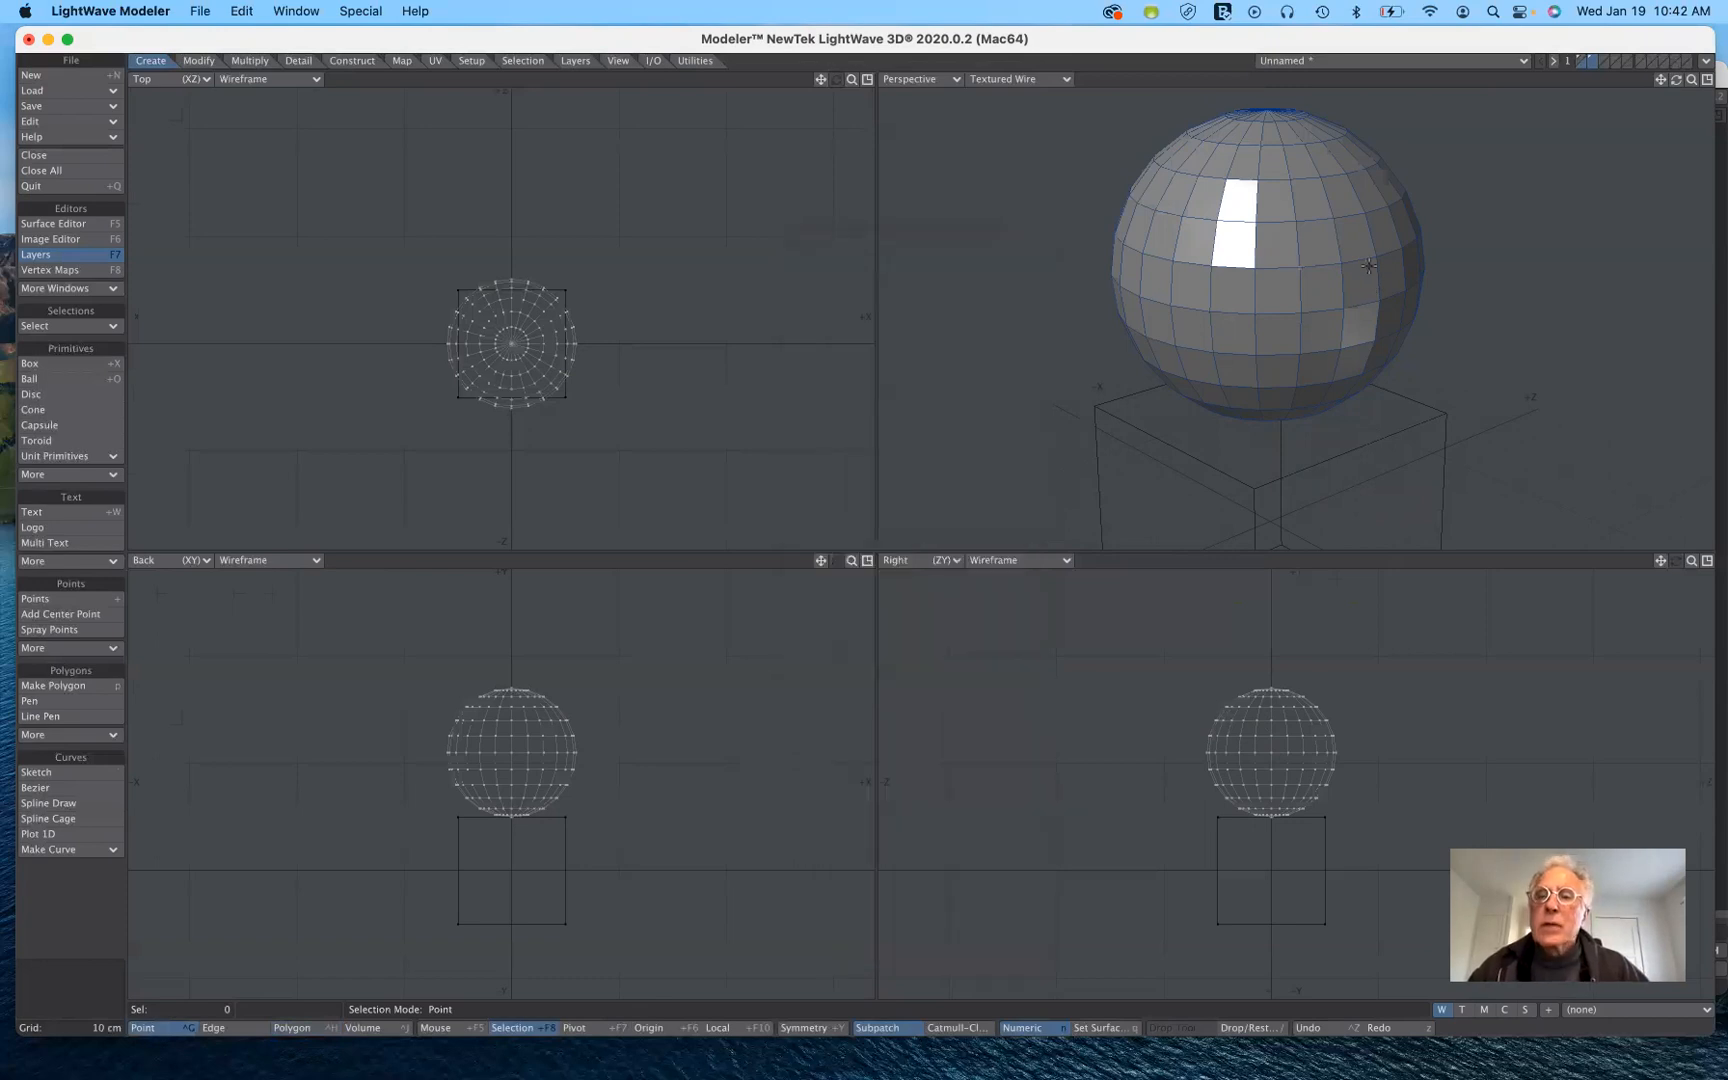
key("F1")
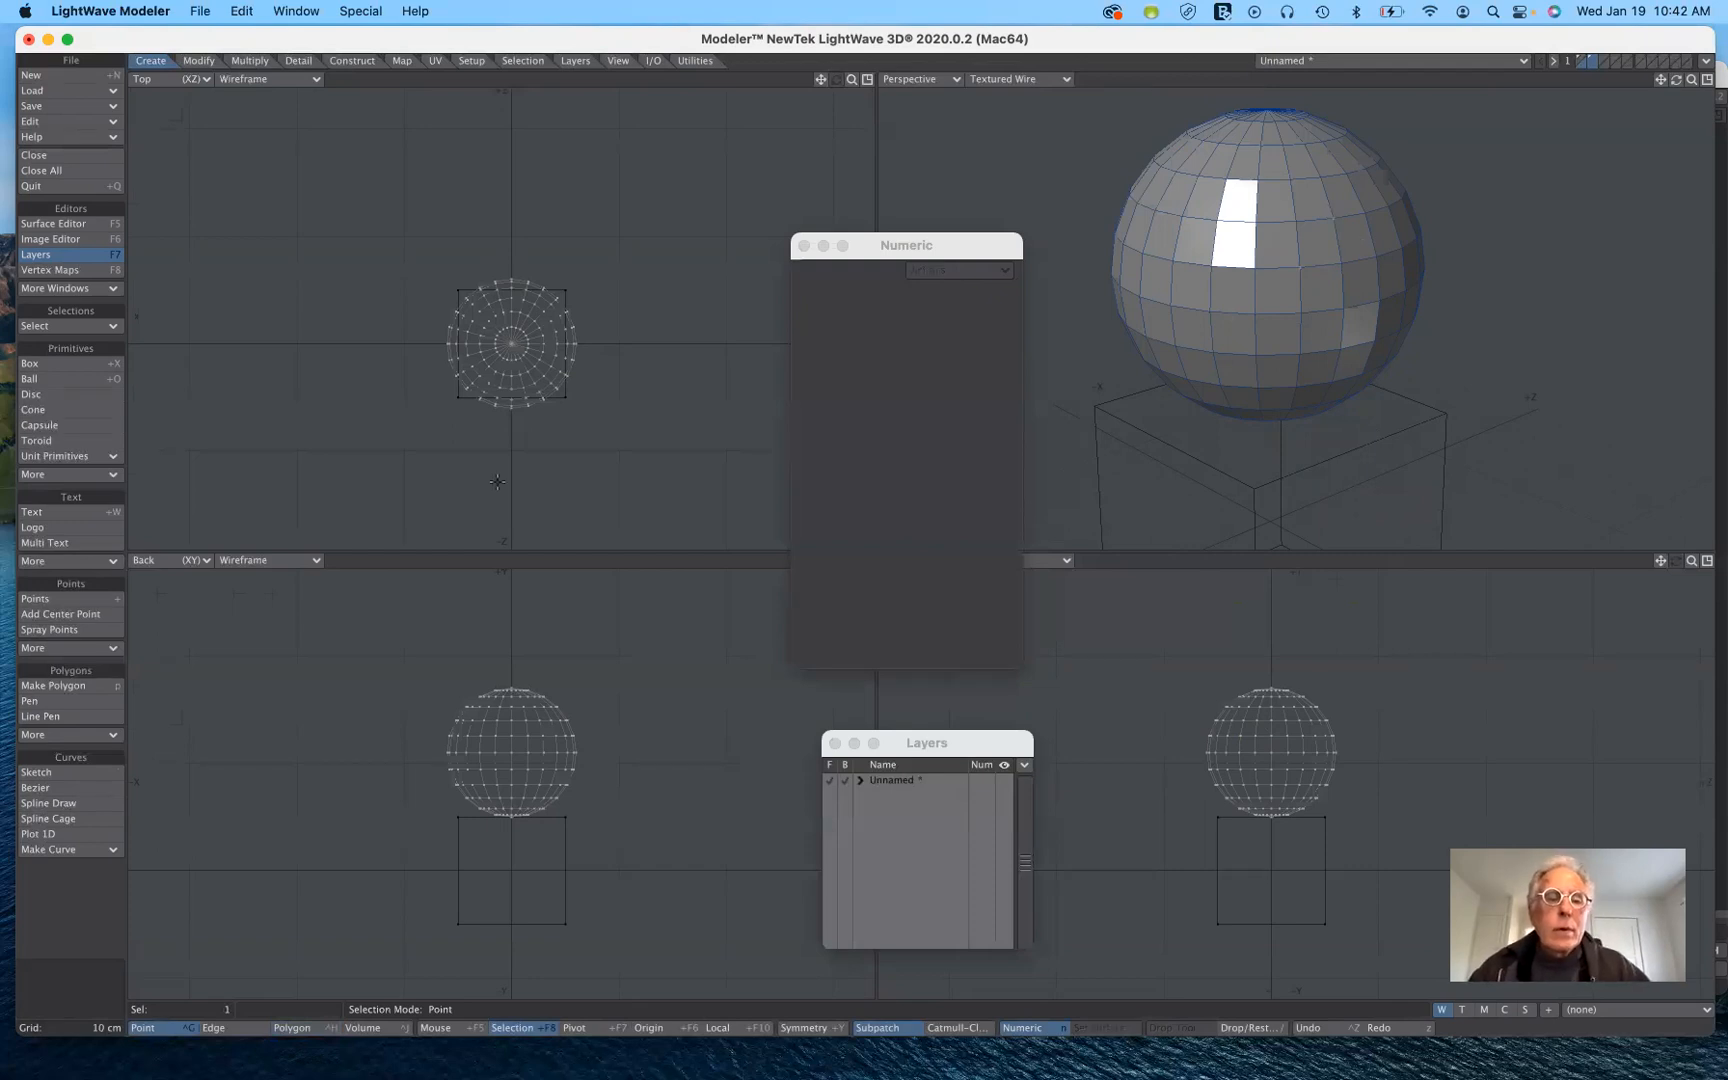
key("t")
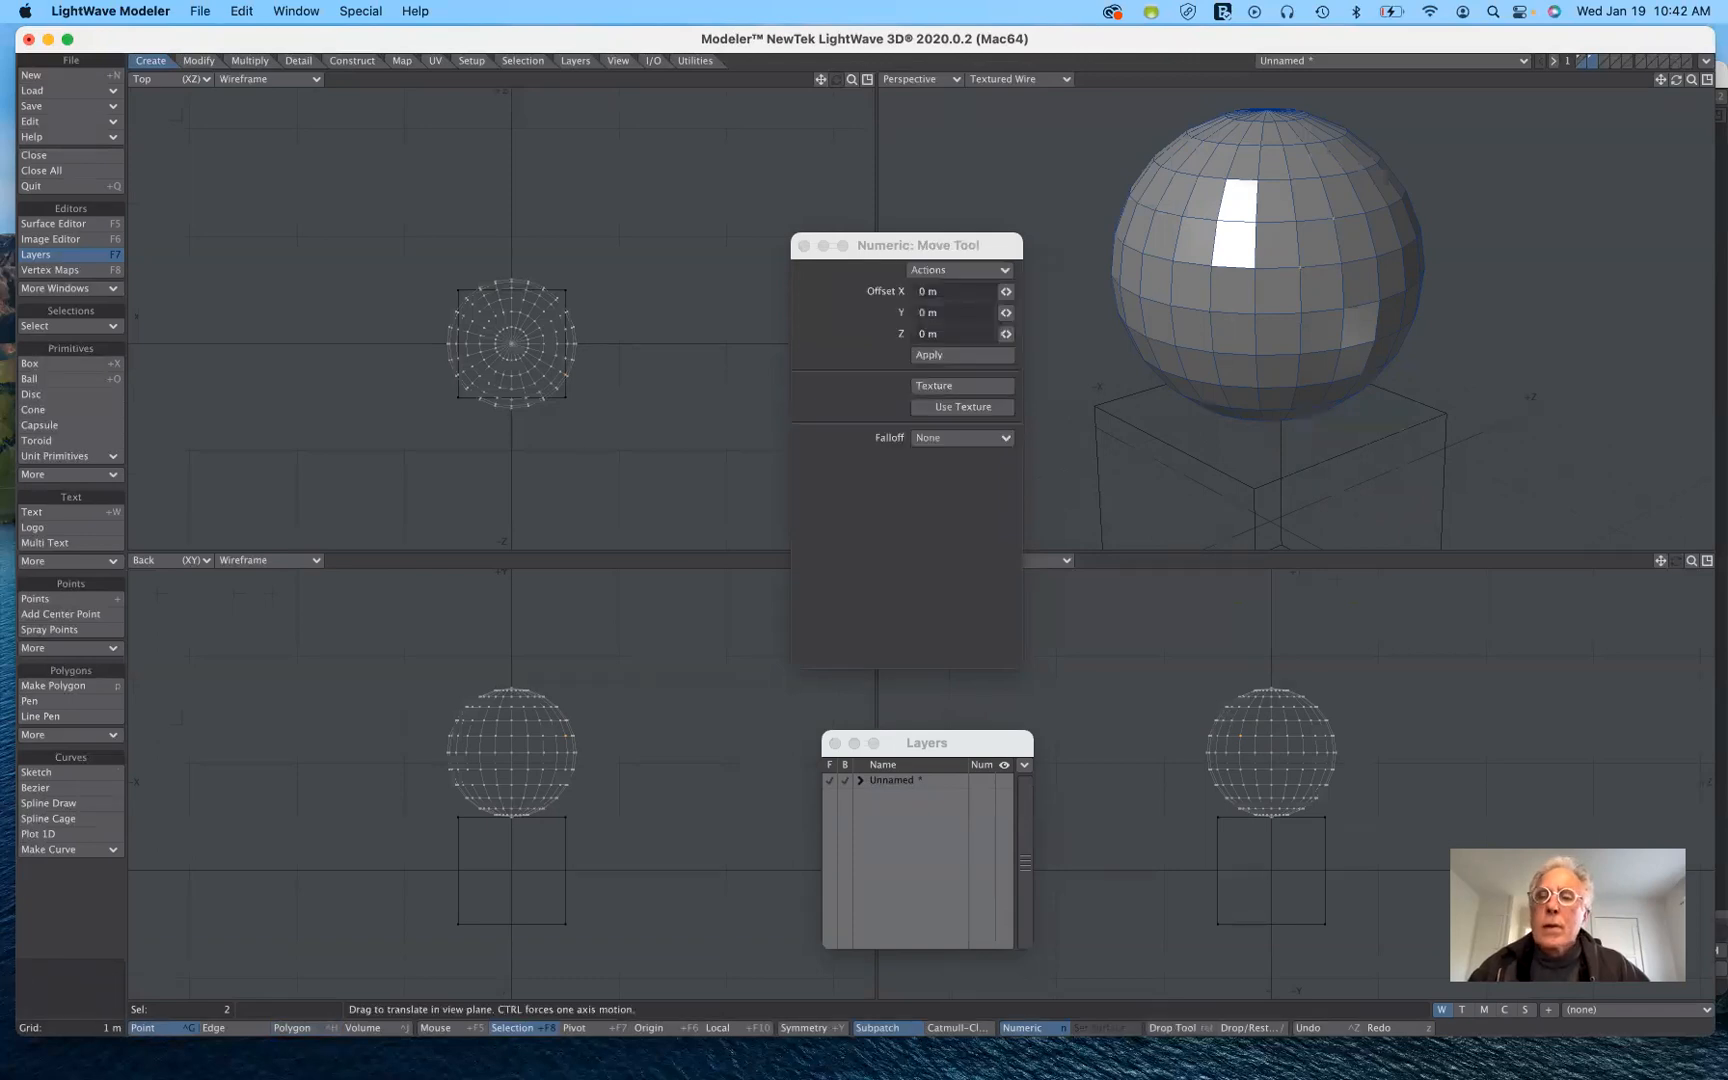
left_click_drag(1478, 145, 1593, 202)
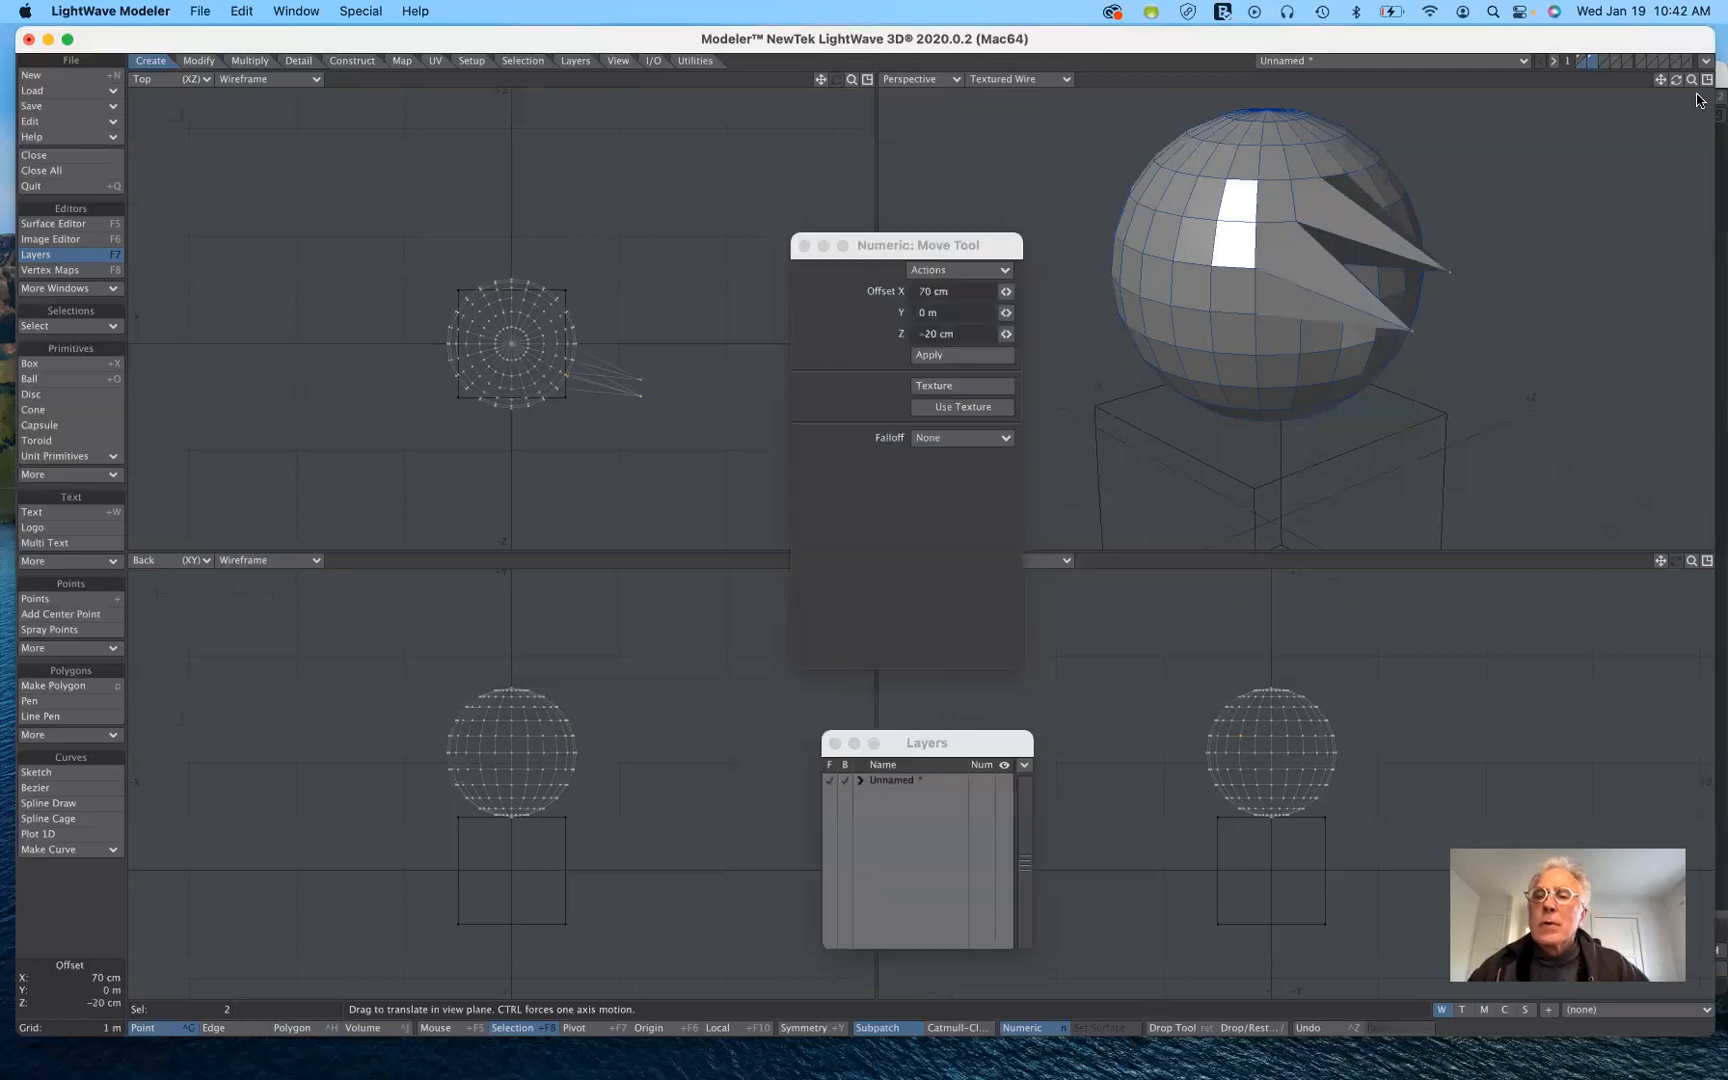
left_click_drag(1676, 80, 1675, 80)
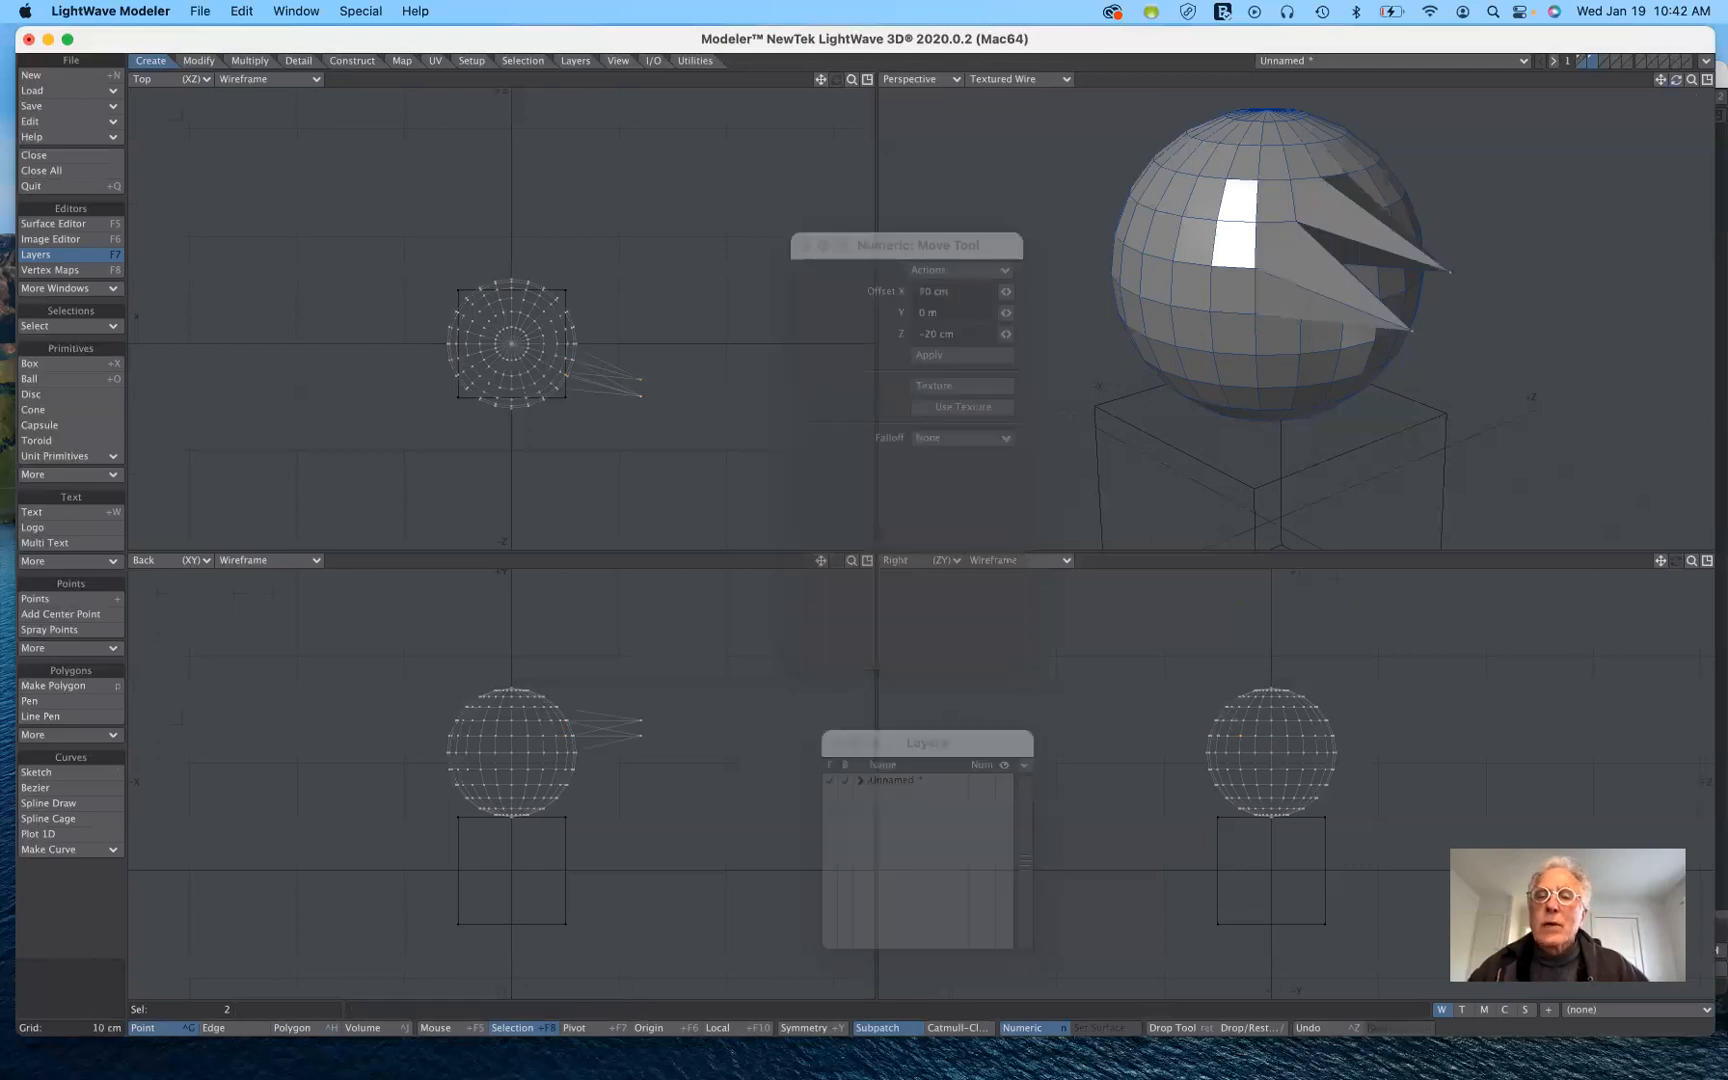
left_click_drag(1300, 345, 1209, 322)
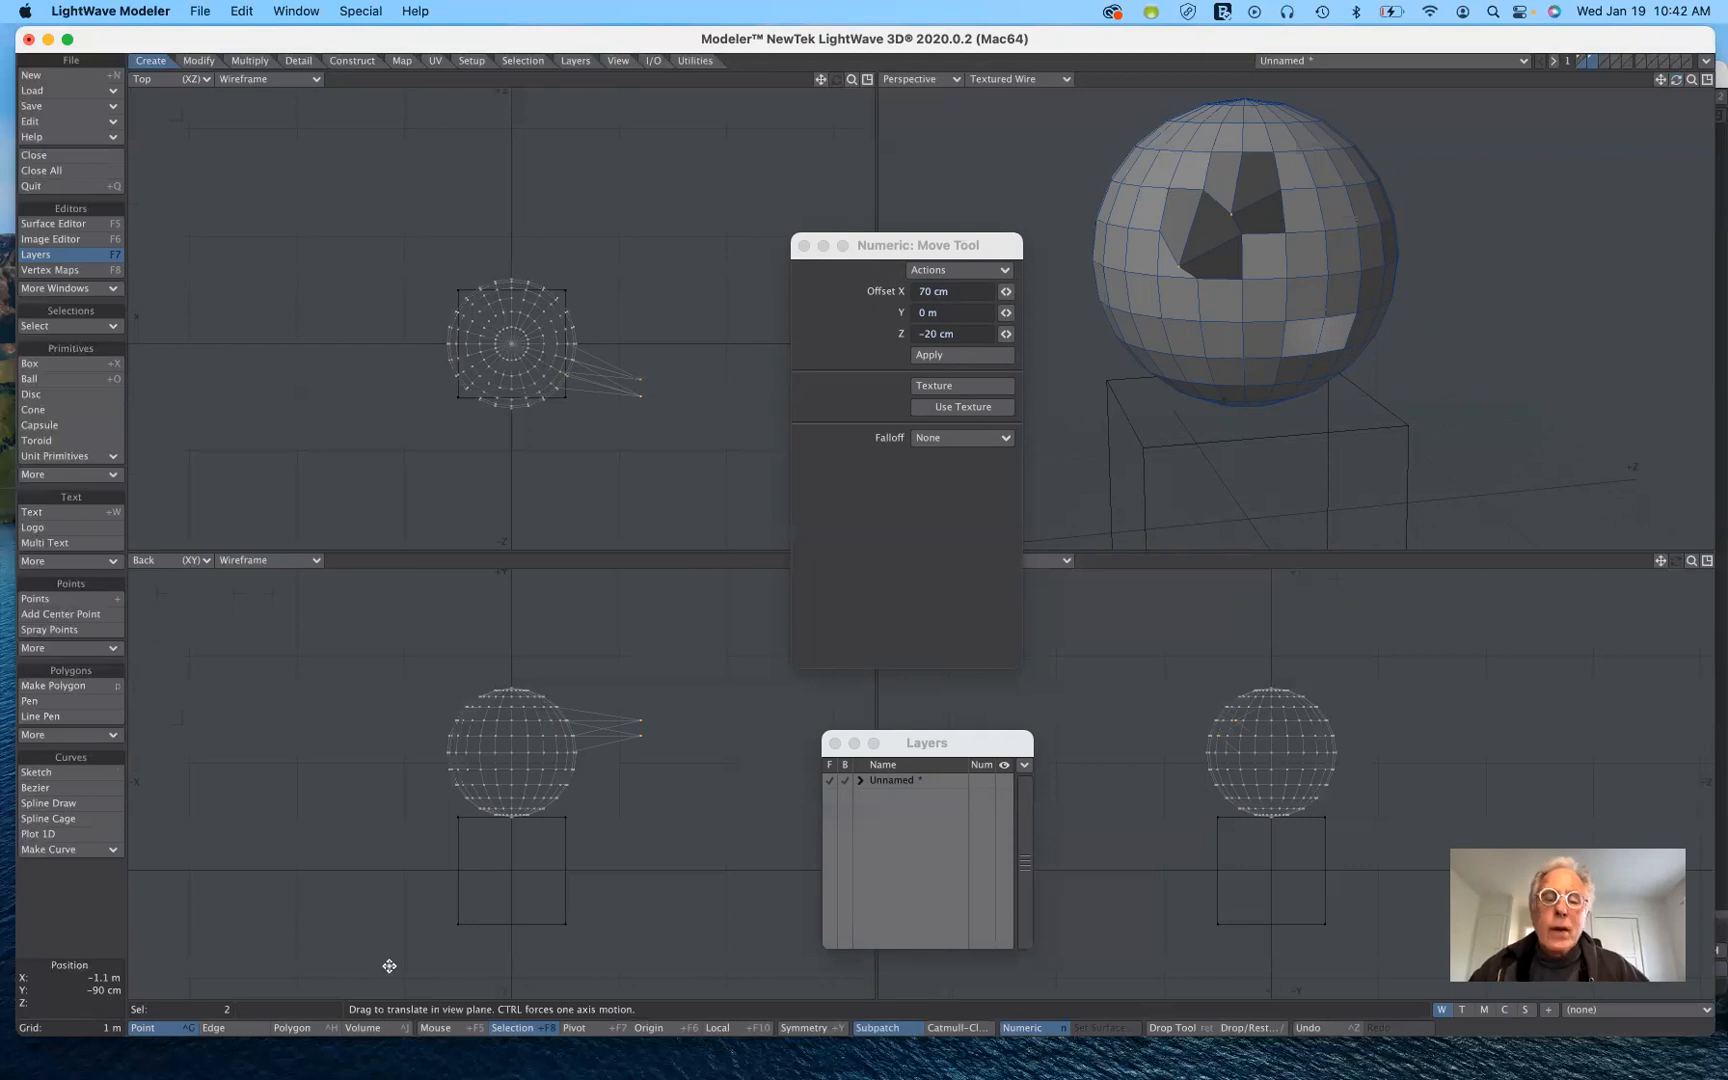
Step: Undo the move of the two points, drop the Move tool, and clear the point selection
key("ctrl+z")
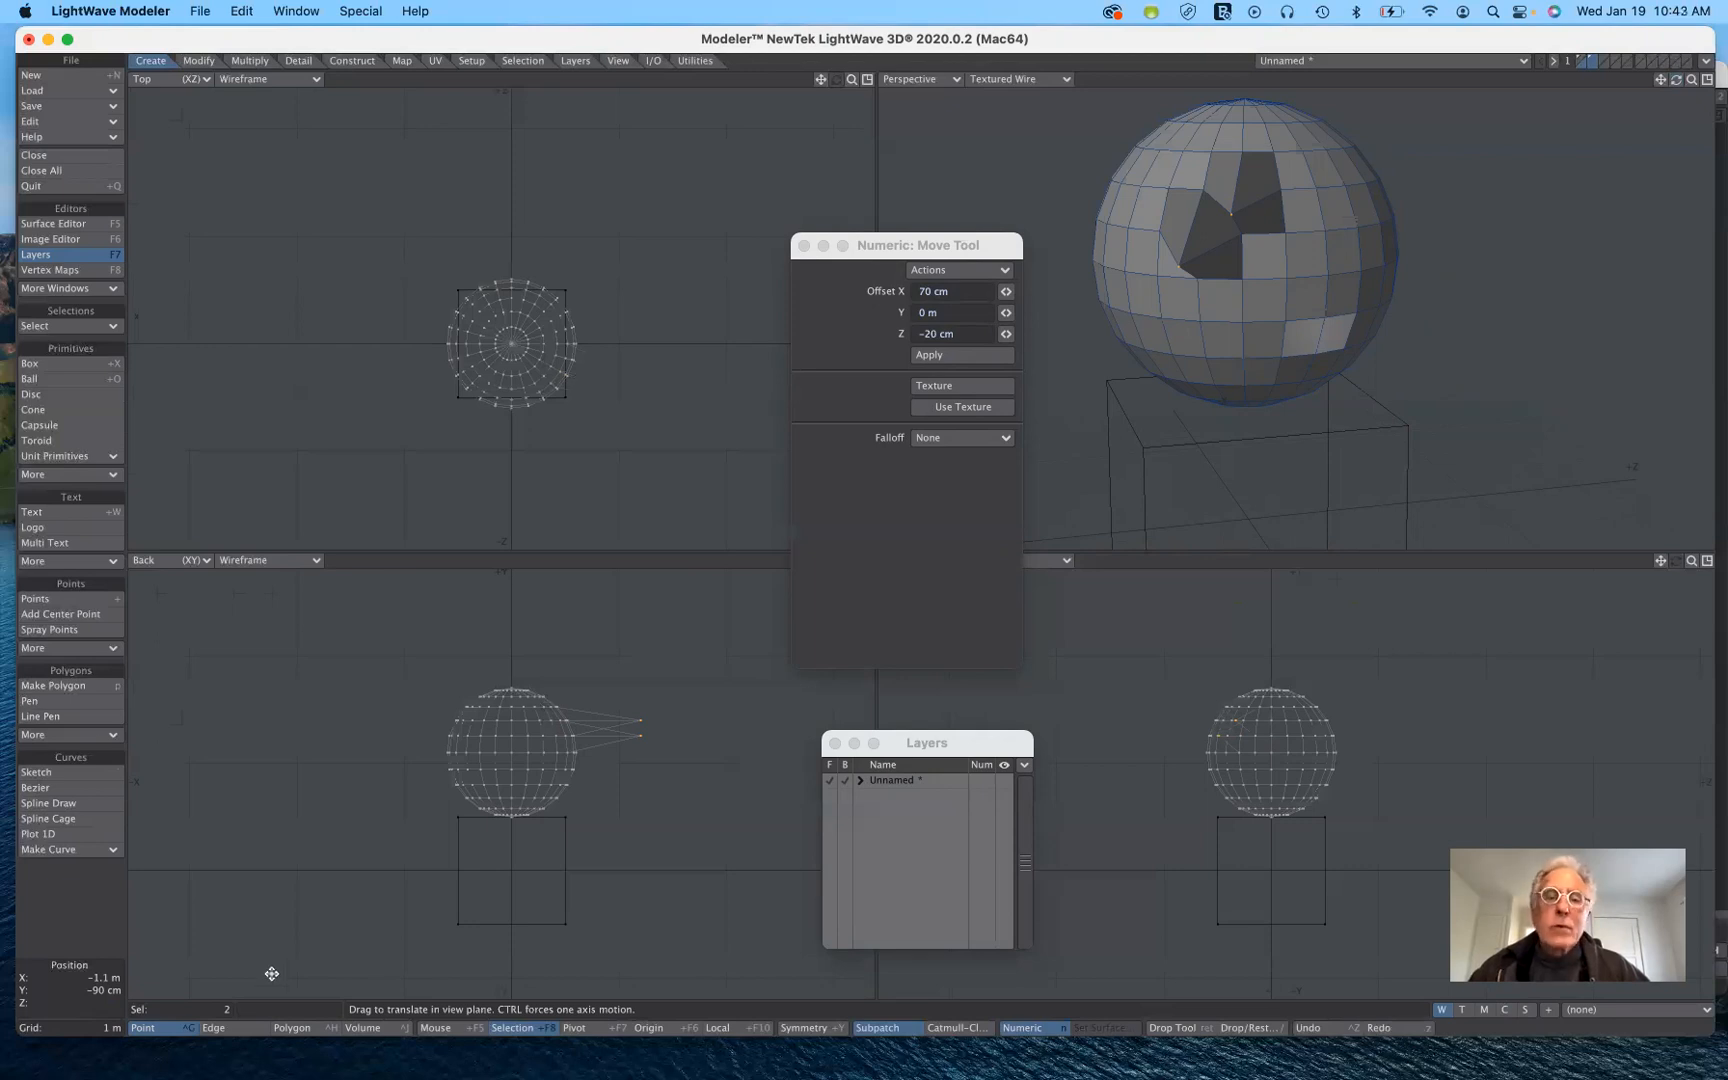
key("ctrl+z")
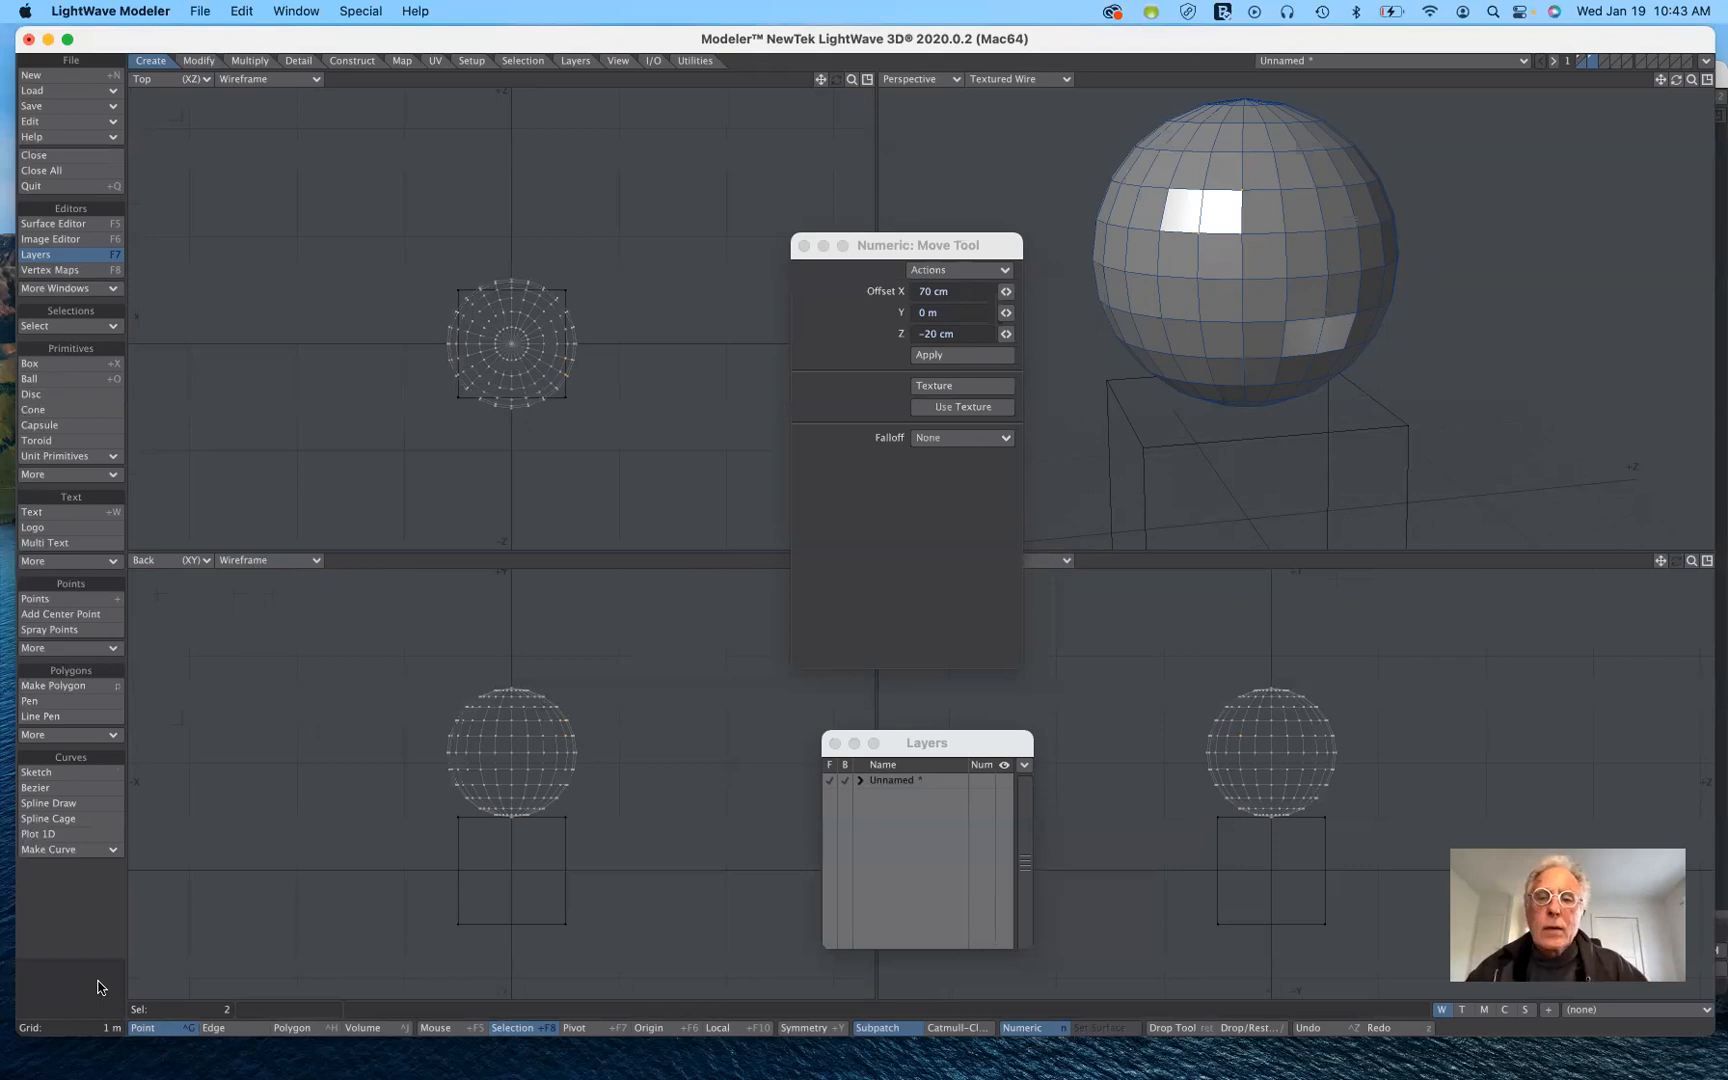
key("space")
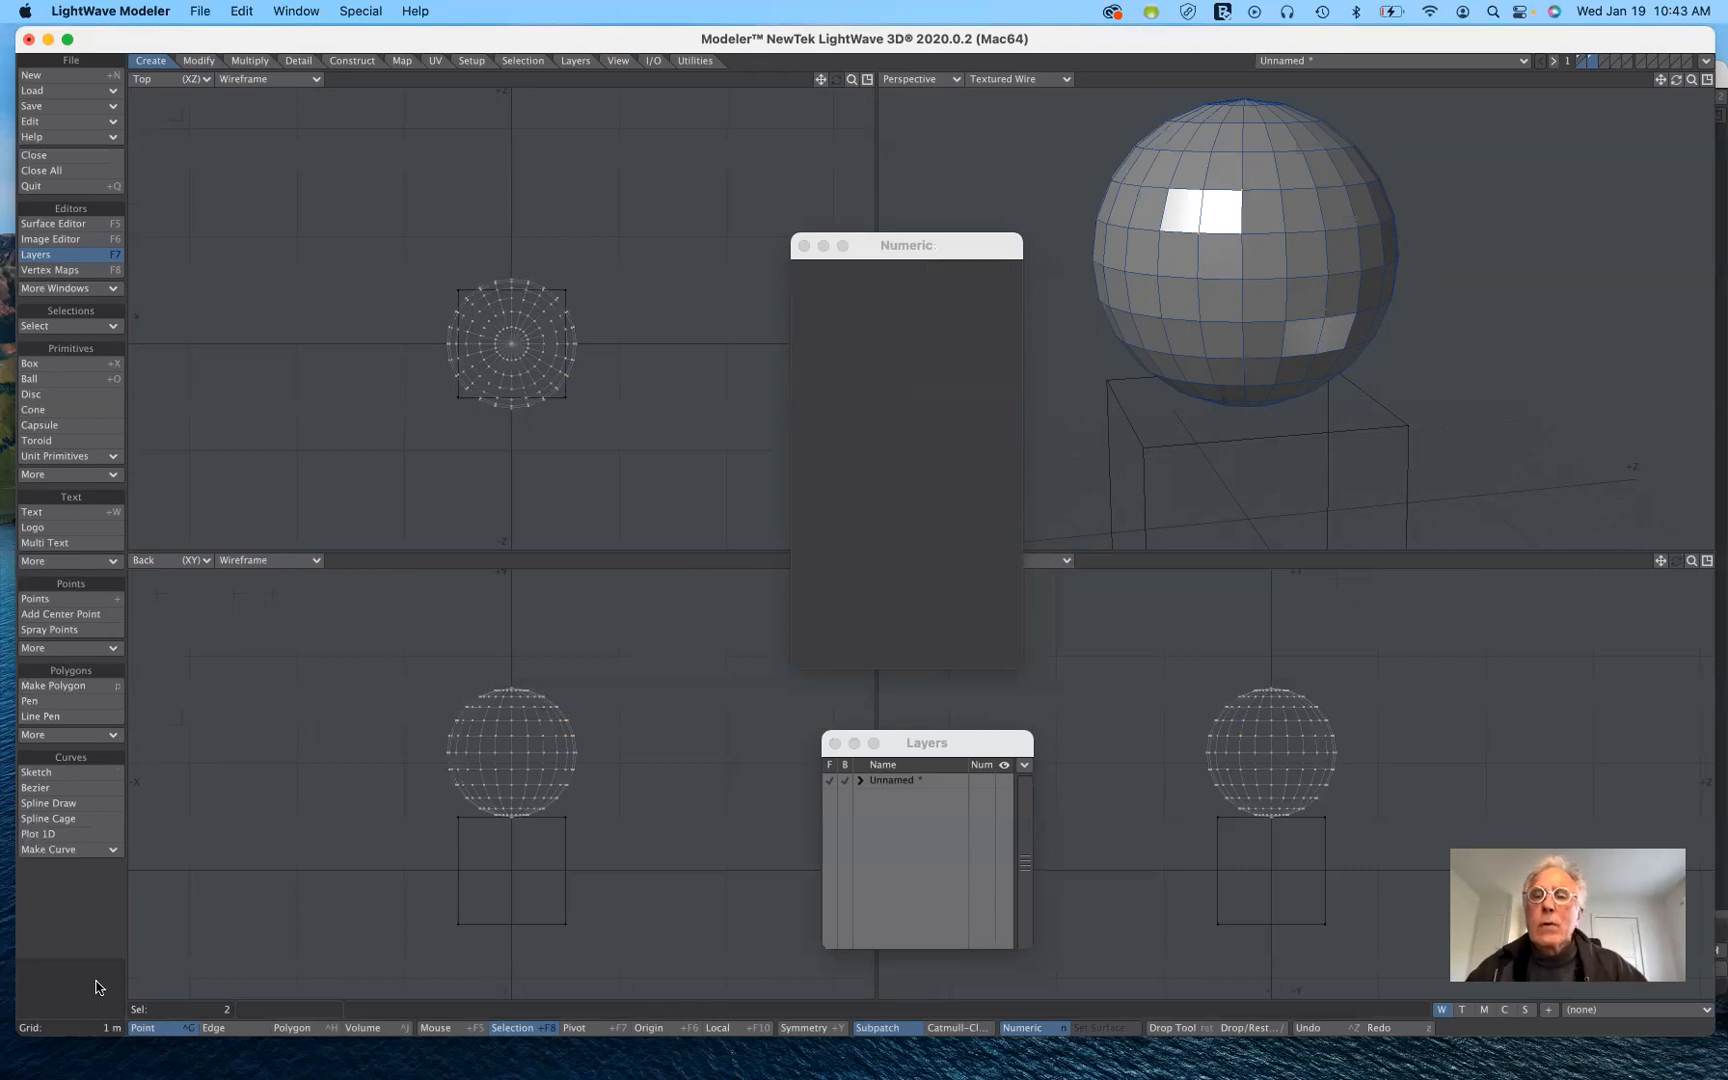
key("F1")
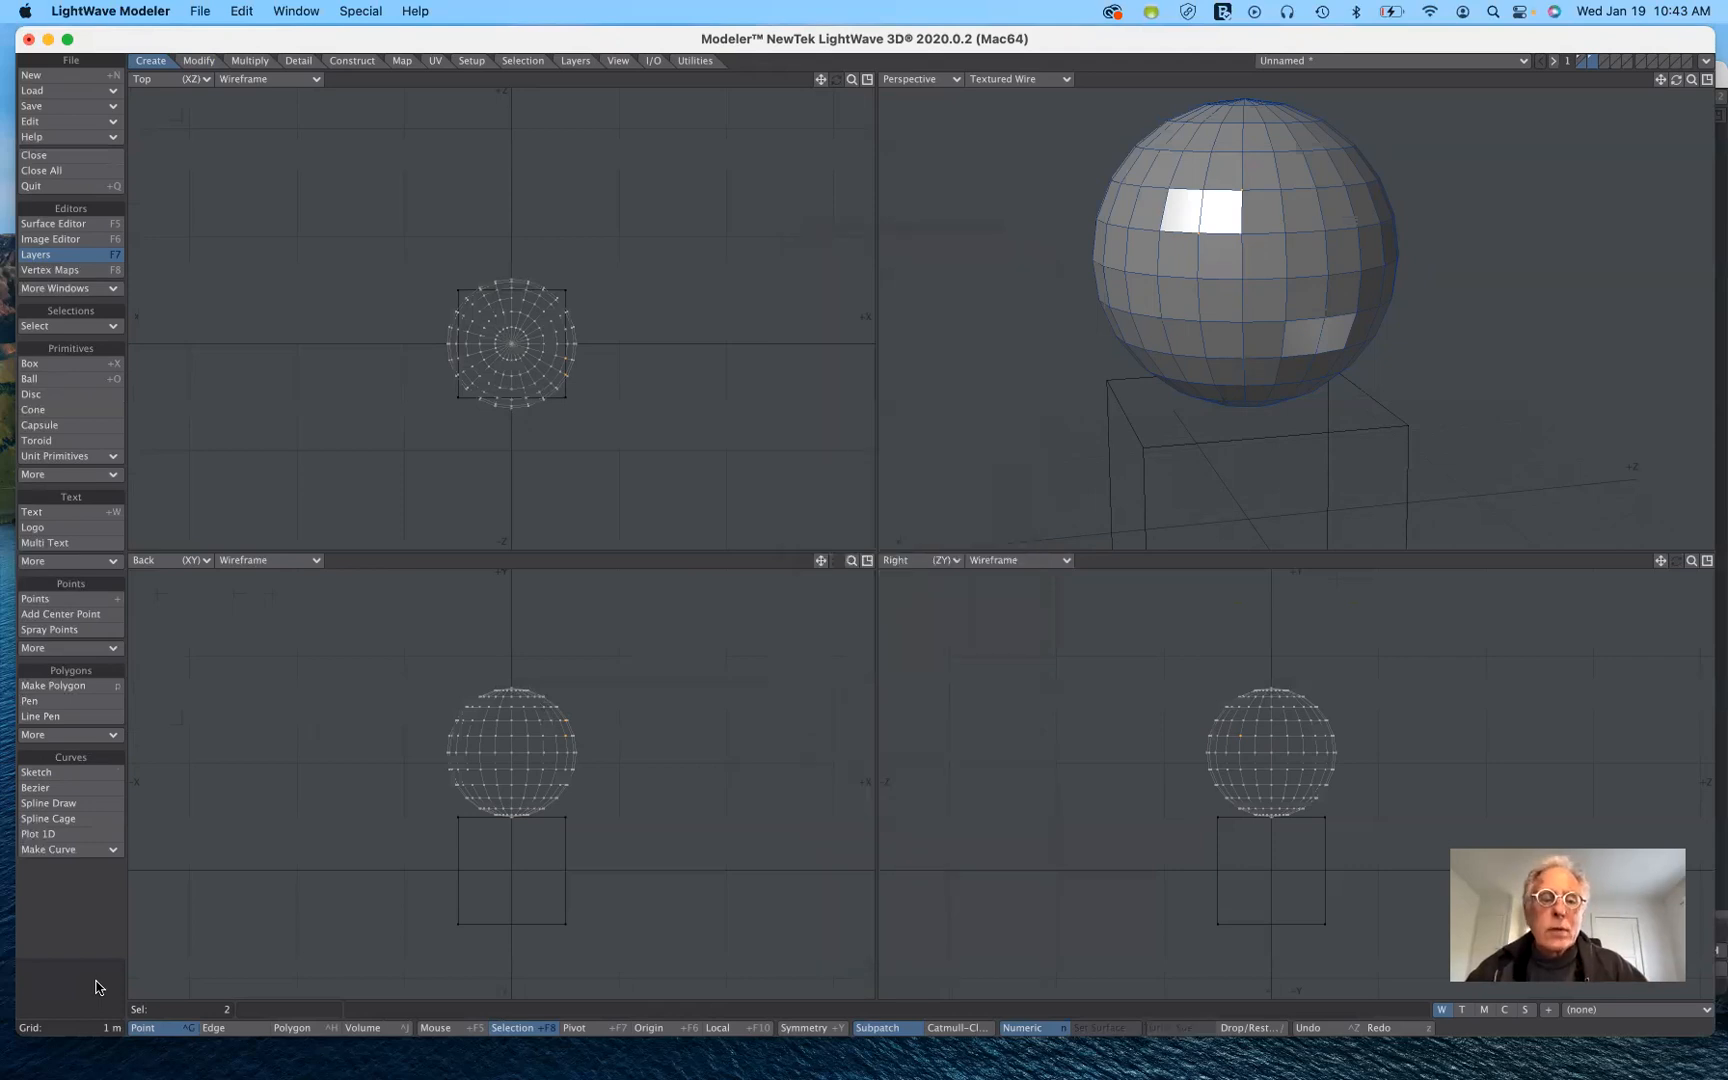
key("F1")
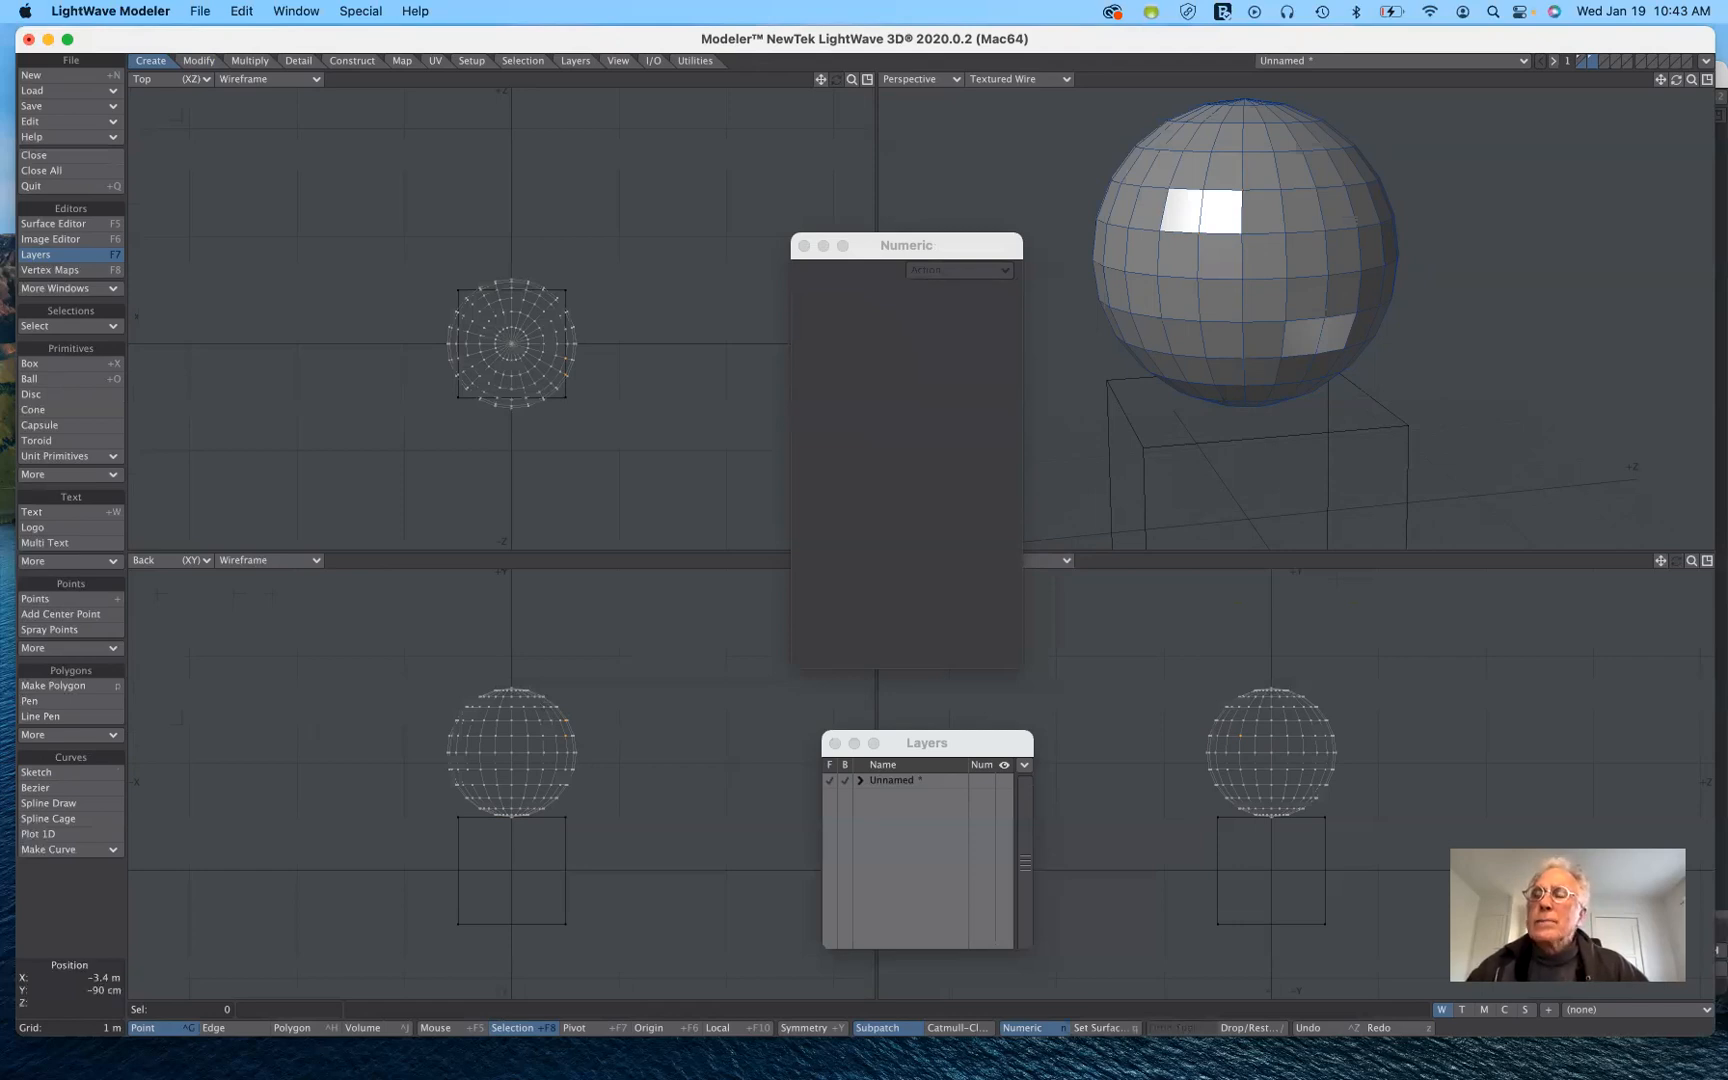
Step: Bring the cube and sphere layers into the foreground together and move the Numeric and Layers windows clear of the viewport center
left_click(1586, 61, "shift")
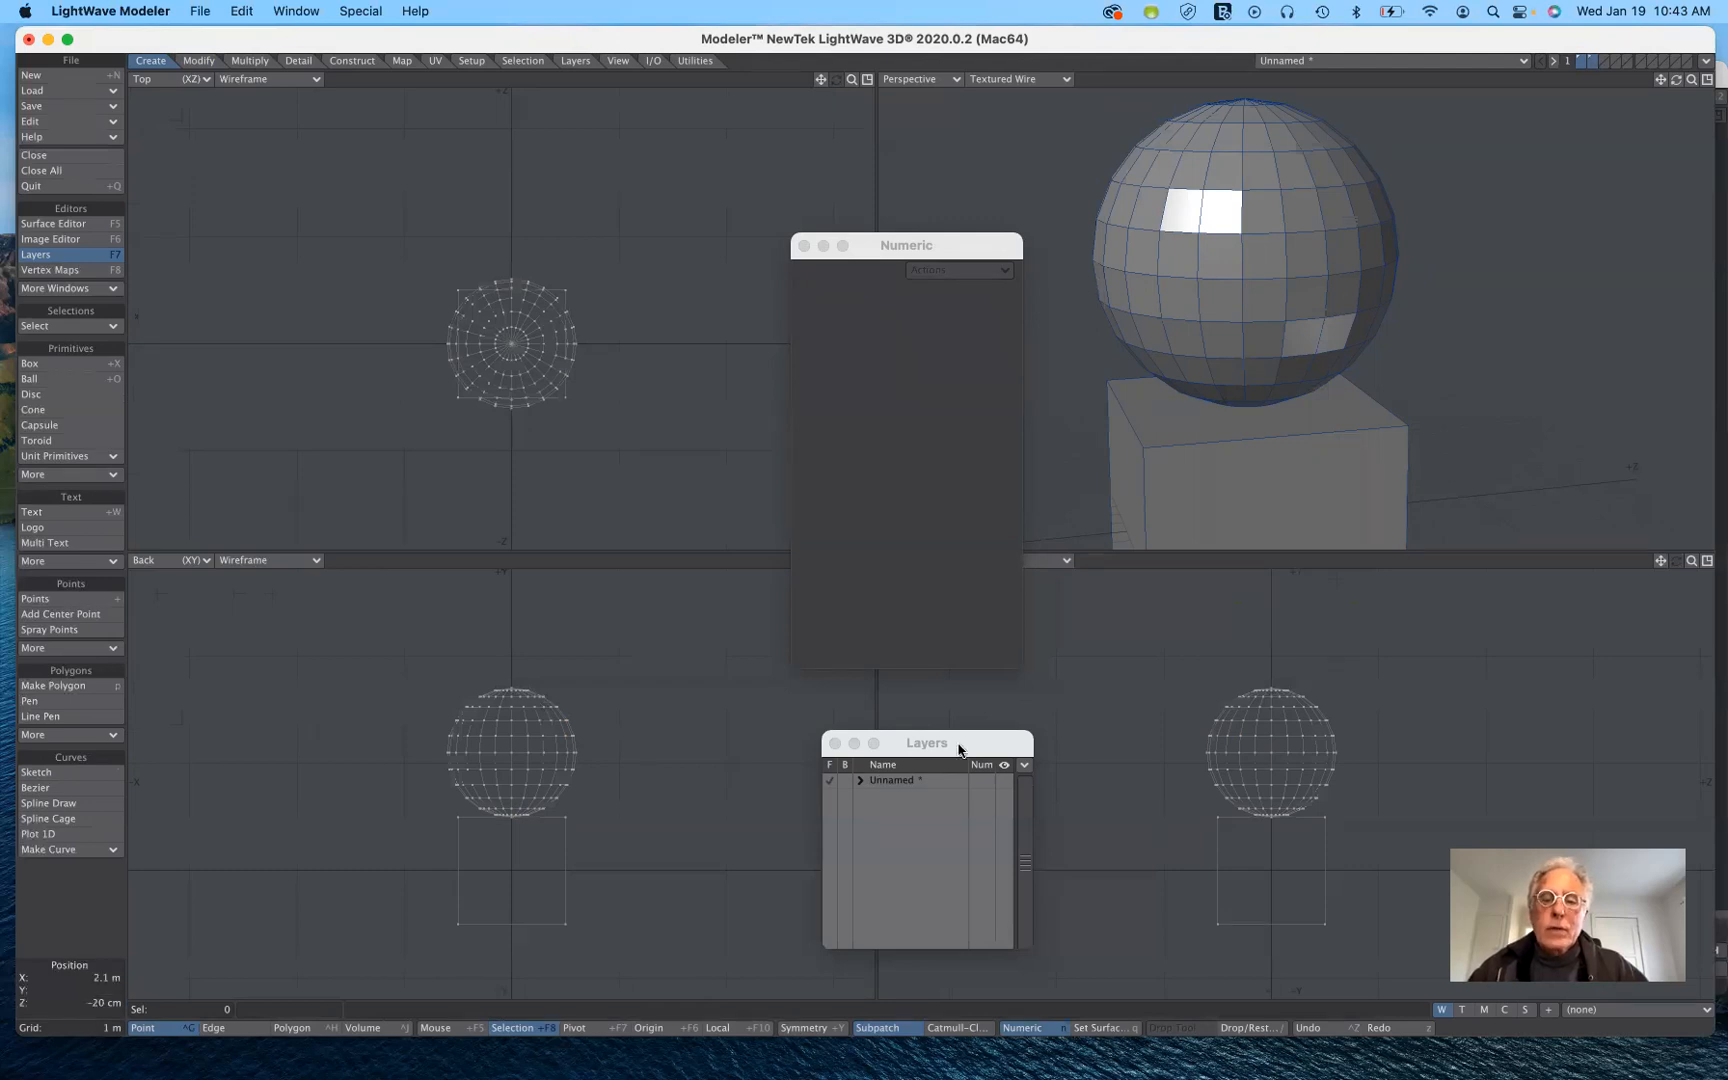
left_click_drag(940, 246, 1338, 419)
mouse_move(958, 750)
left_mouse_down()
mouse_move(1136, 760)
mouse_move(1211, 710)
left_mouse_up()
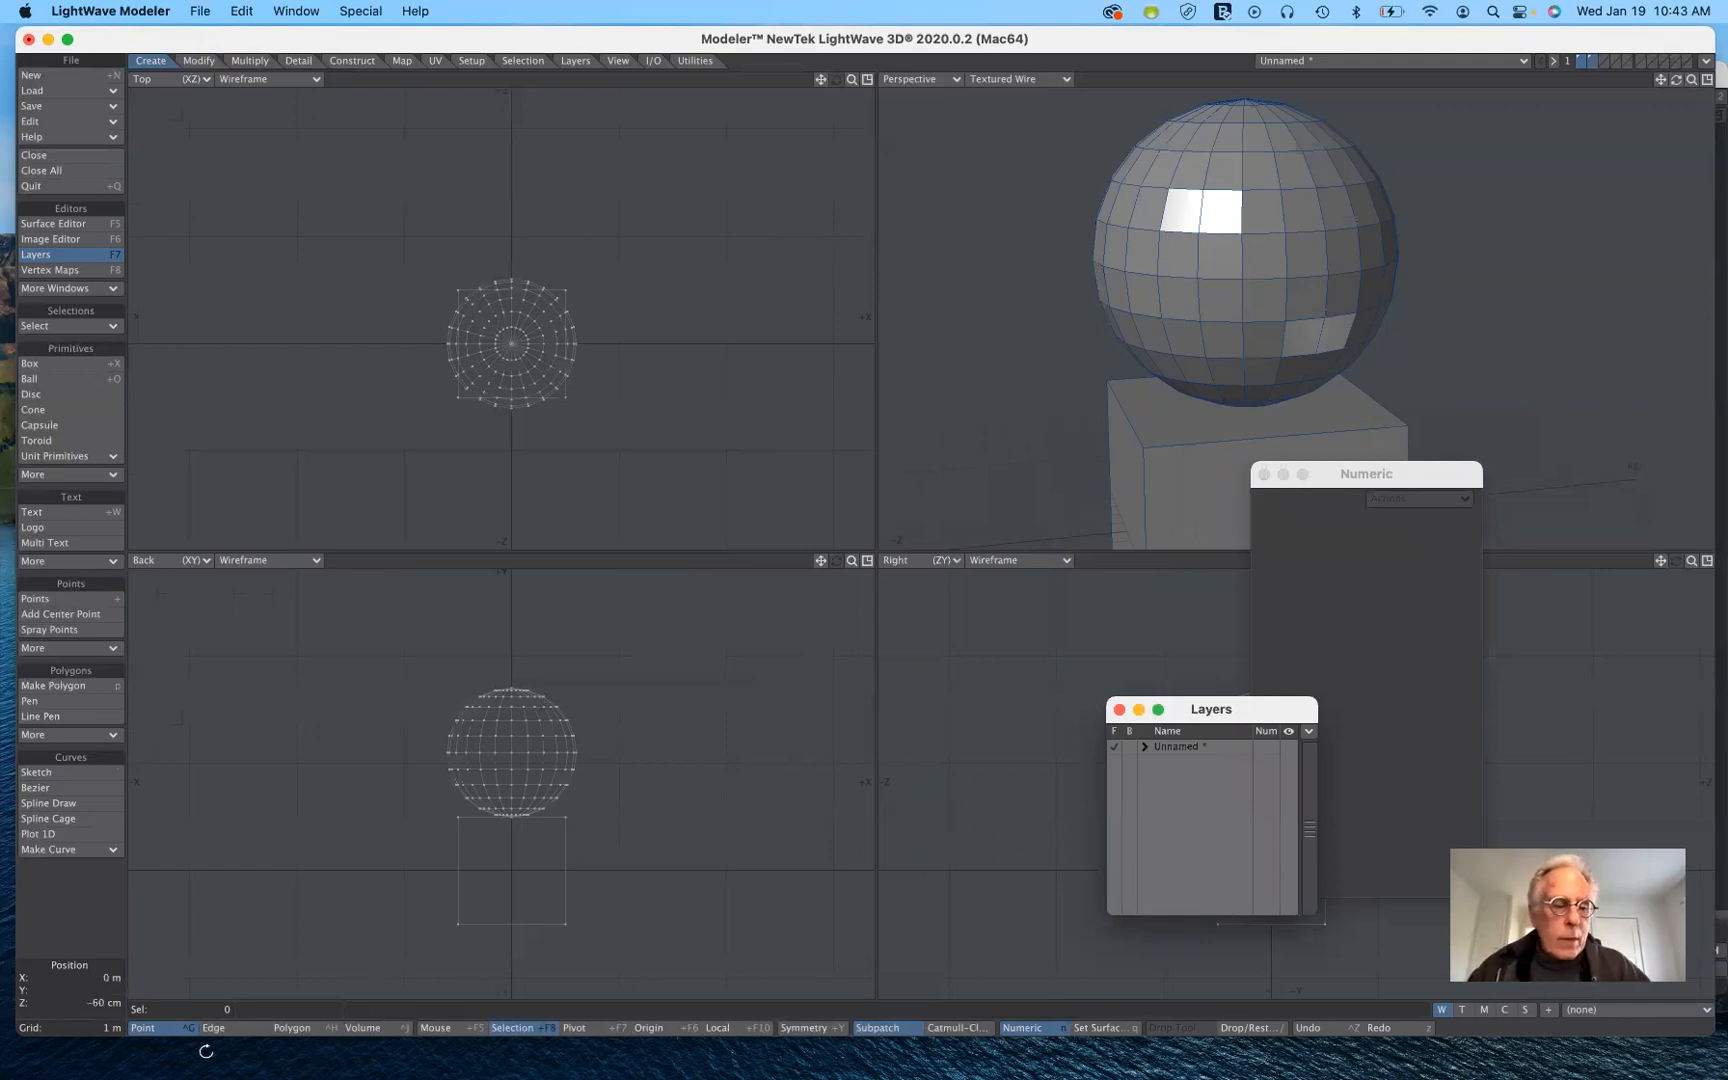
Step: Set the action center to Mouse, try rotating both objects −45° around X 1 m, Z −1 m in the Top viewport, and undo it
key("y")
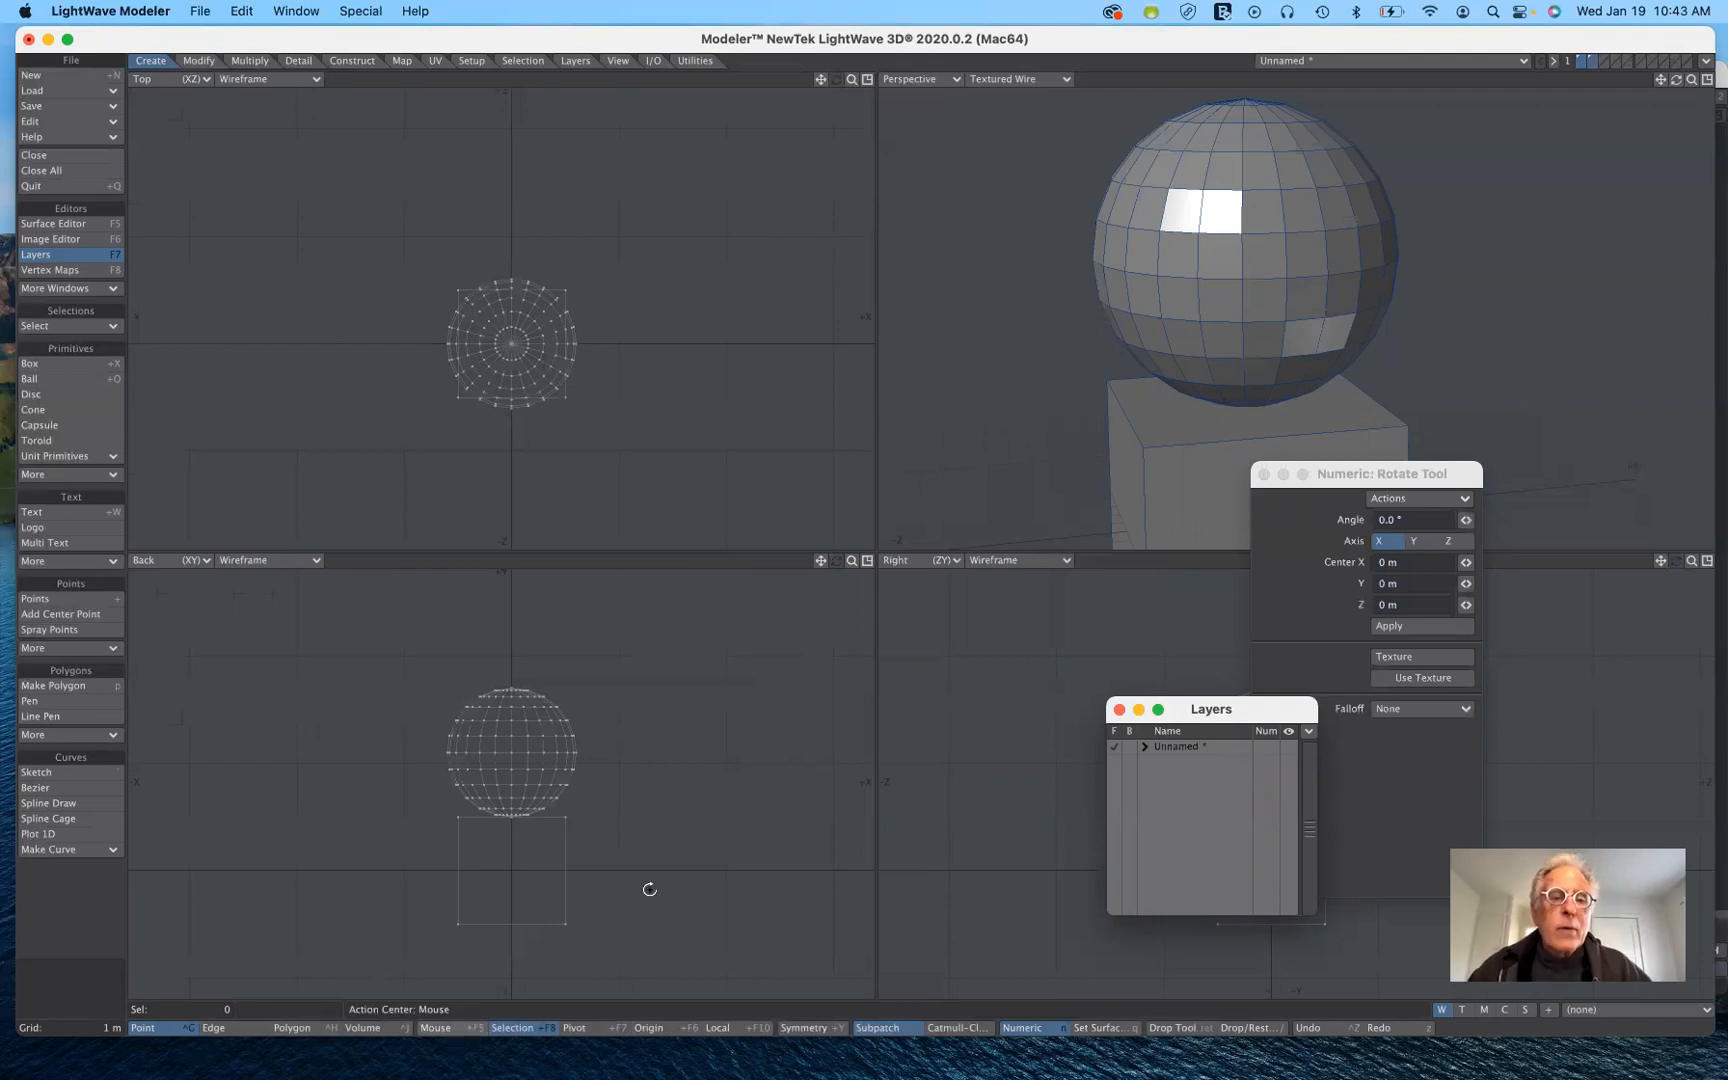
key("shift+F5")
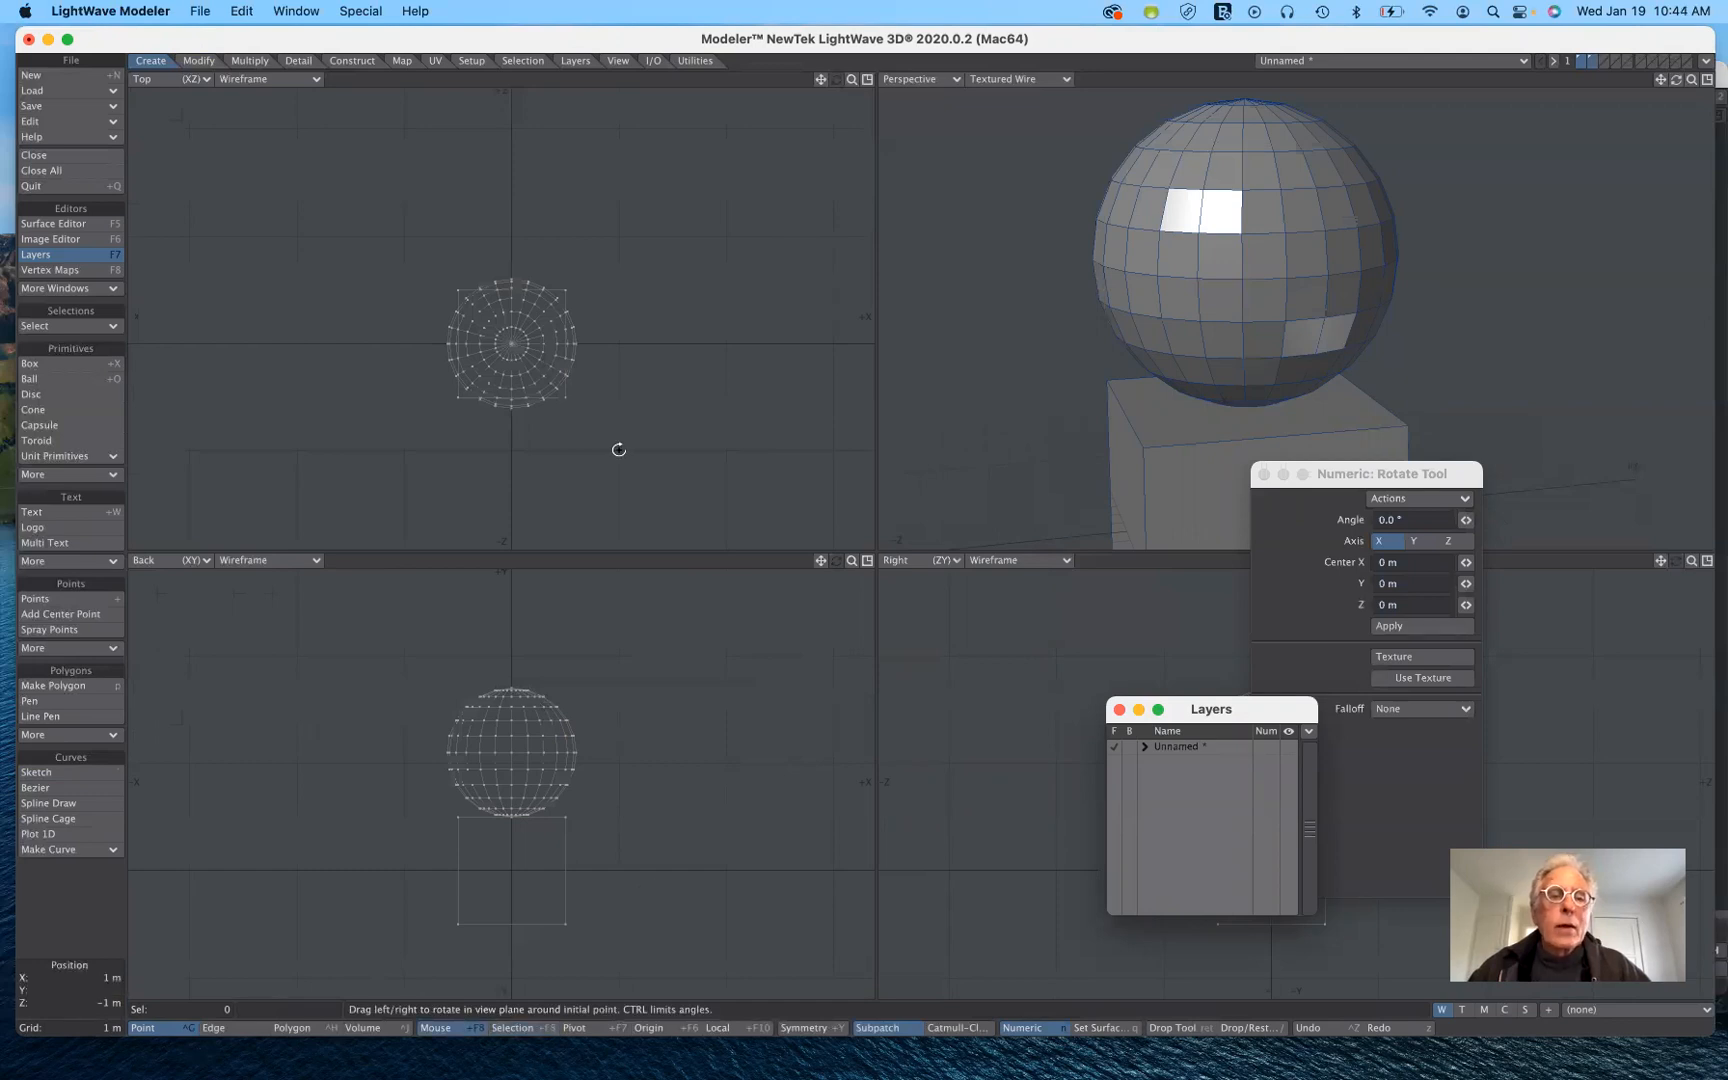
left_click(618, 450)
left_click_drag(618, 450, 664, 450)
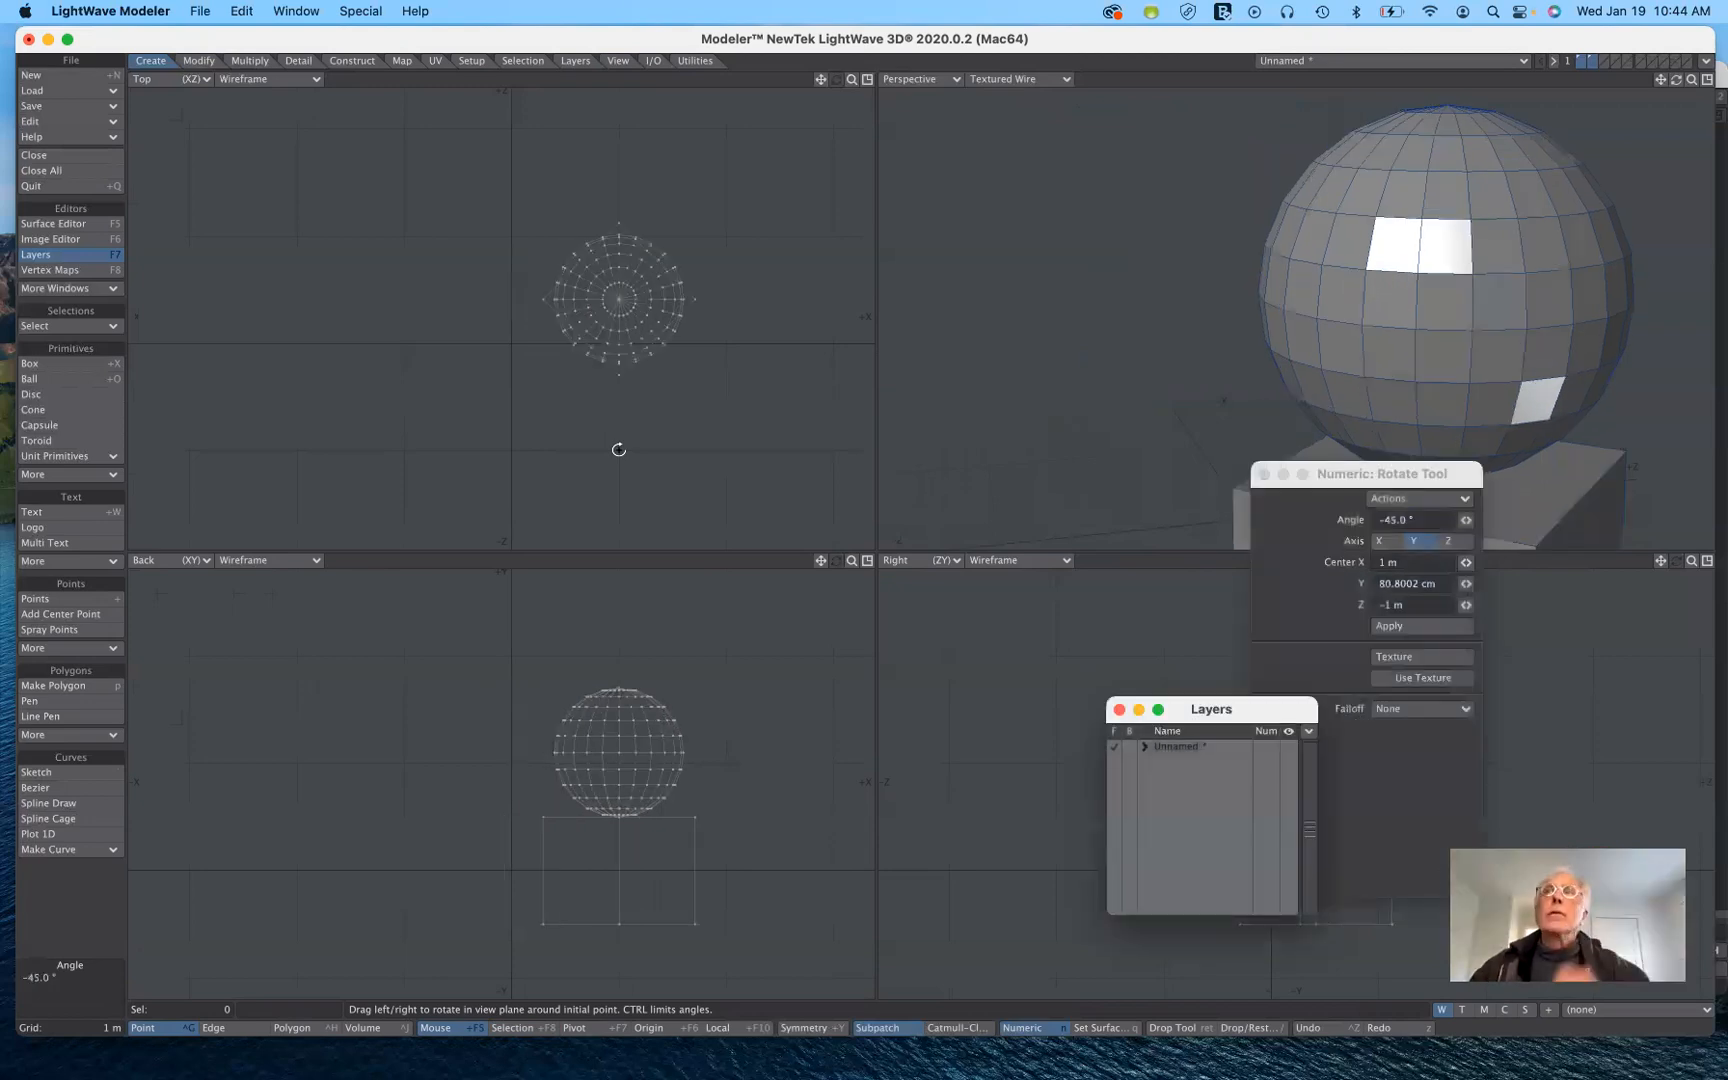
key("ctrl+z")
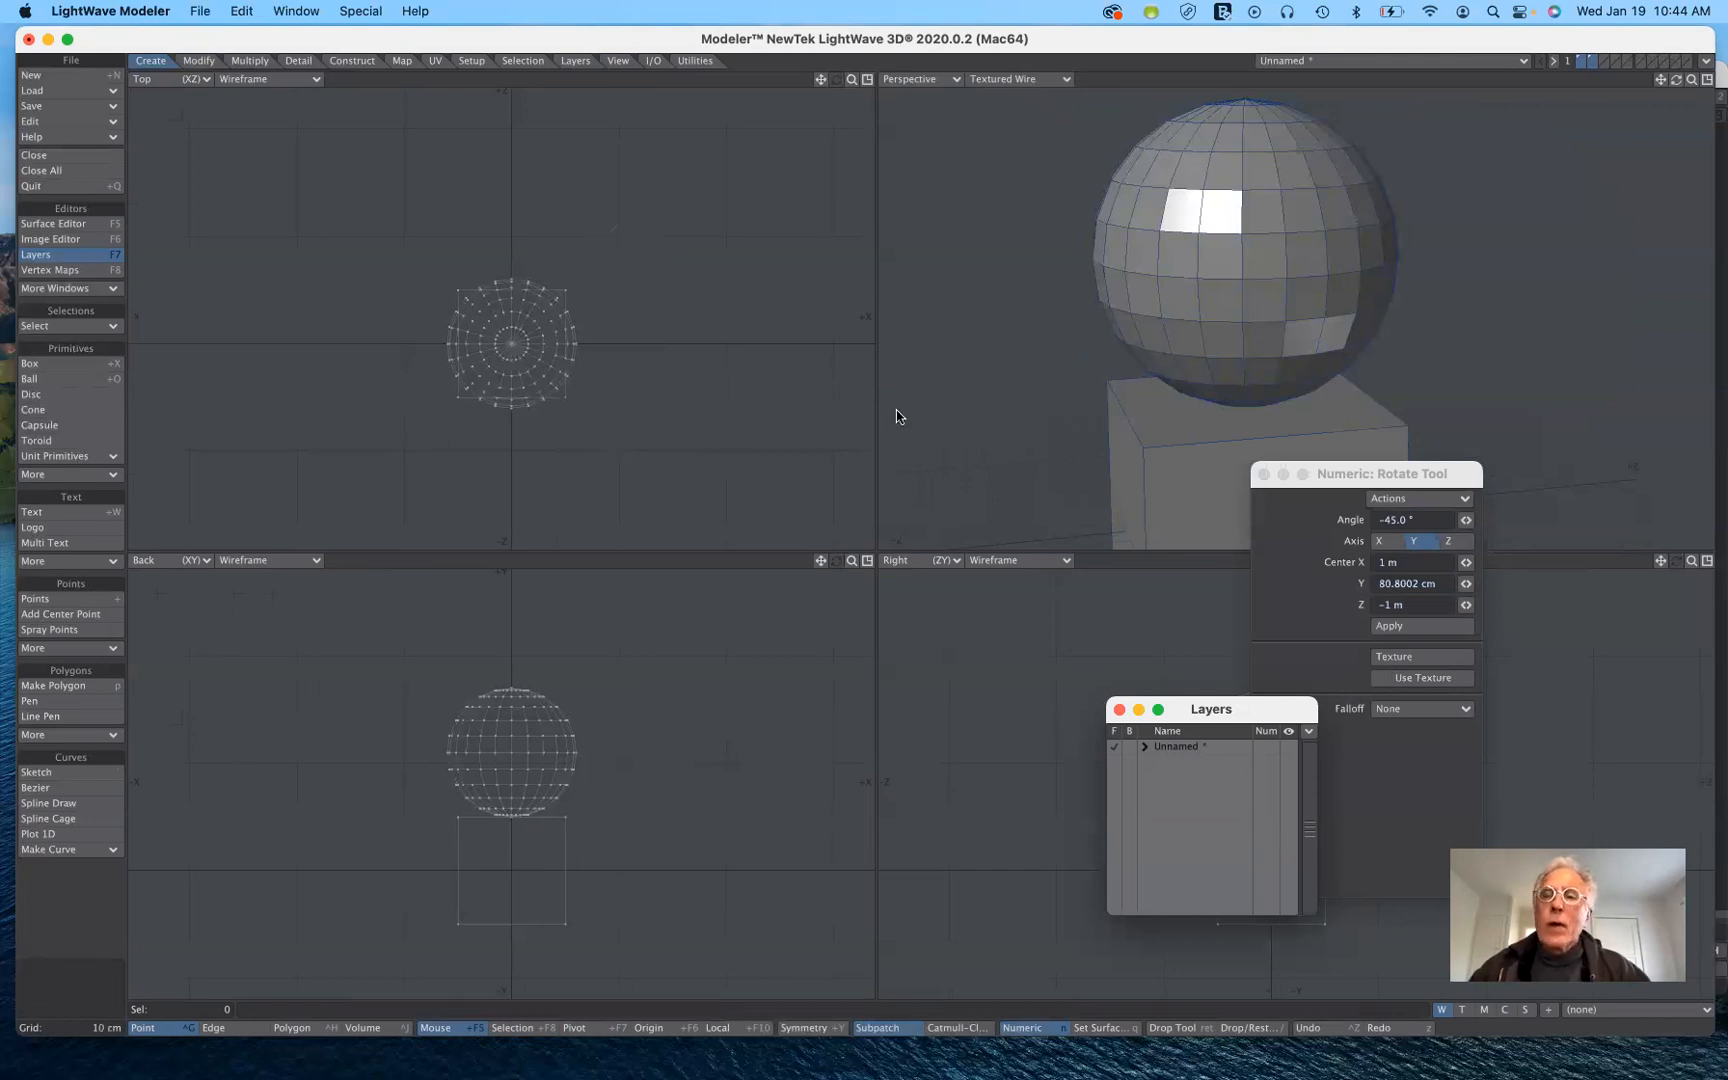
Step: Make the sphere's layer the only foreground layer and reopen the numeric settings for the Rotate tool
key("n")
key("n")
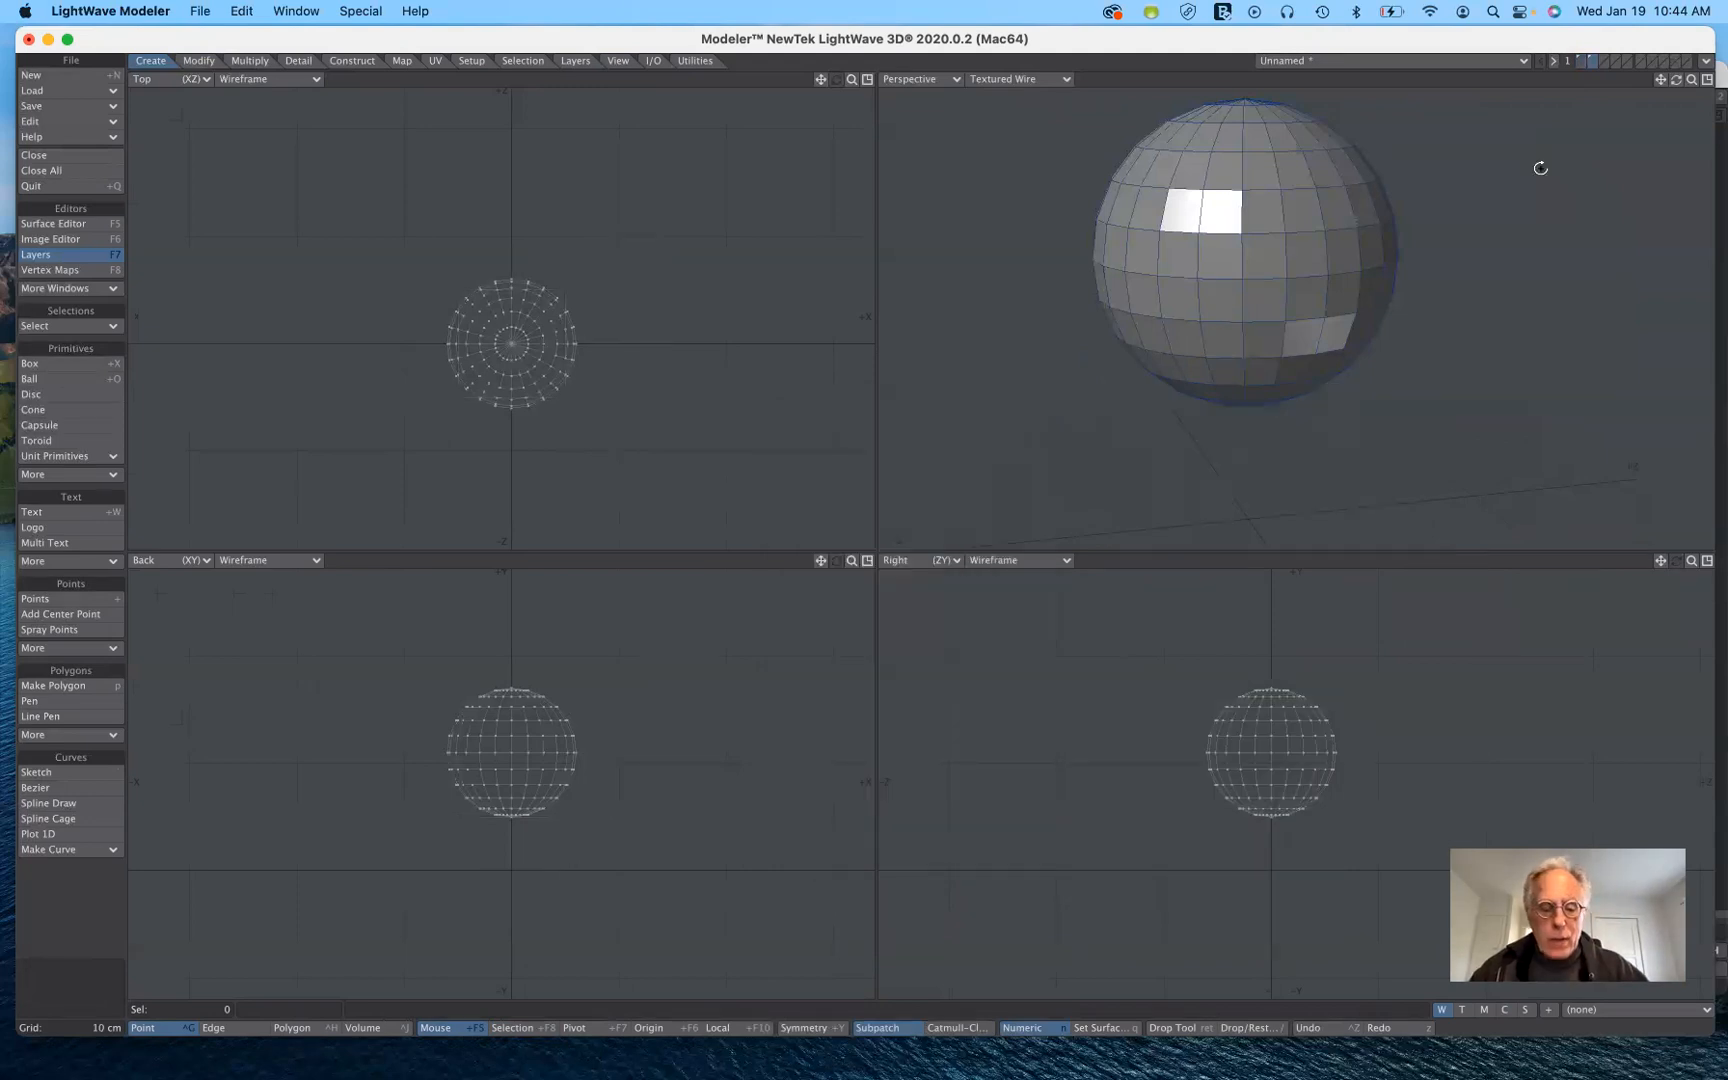
key("n")
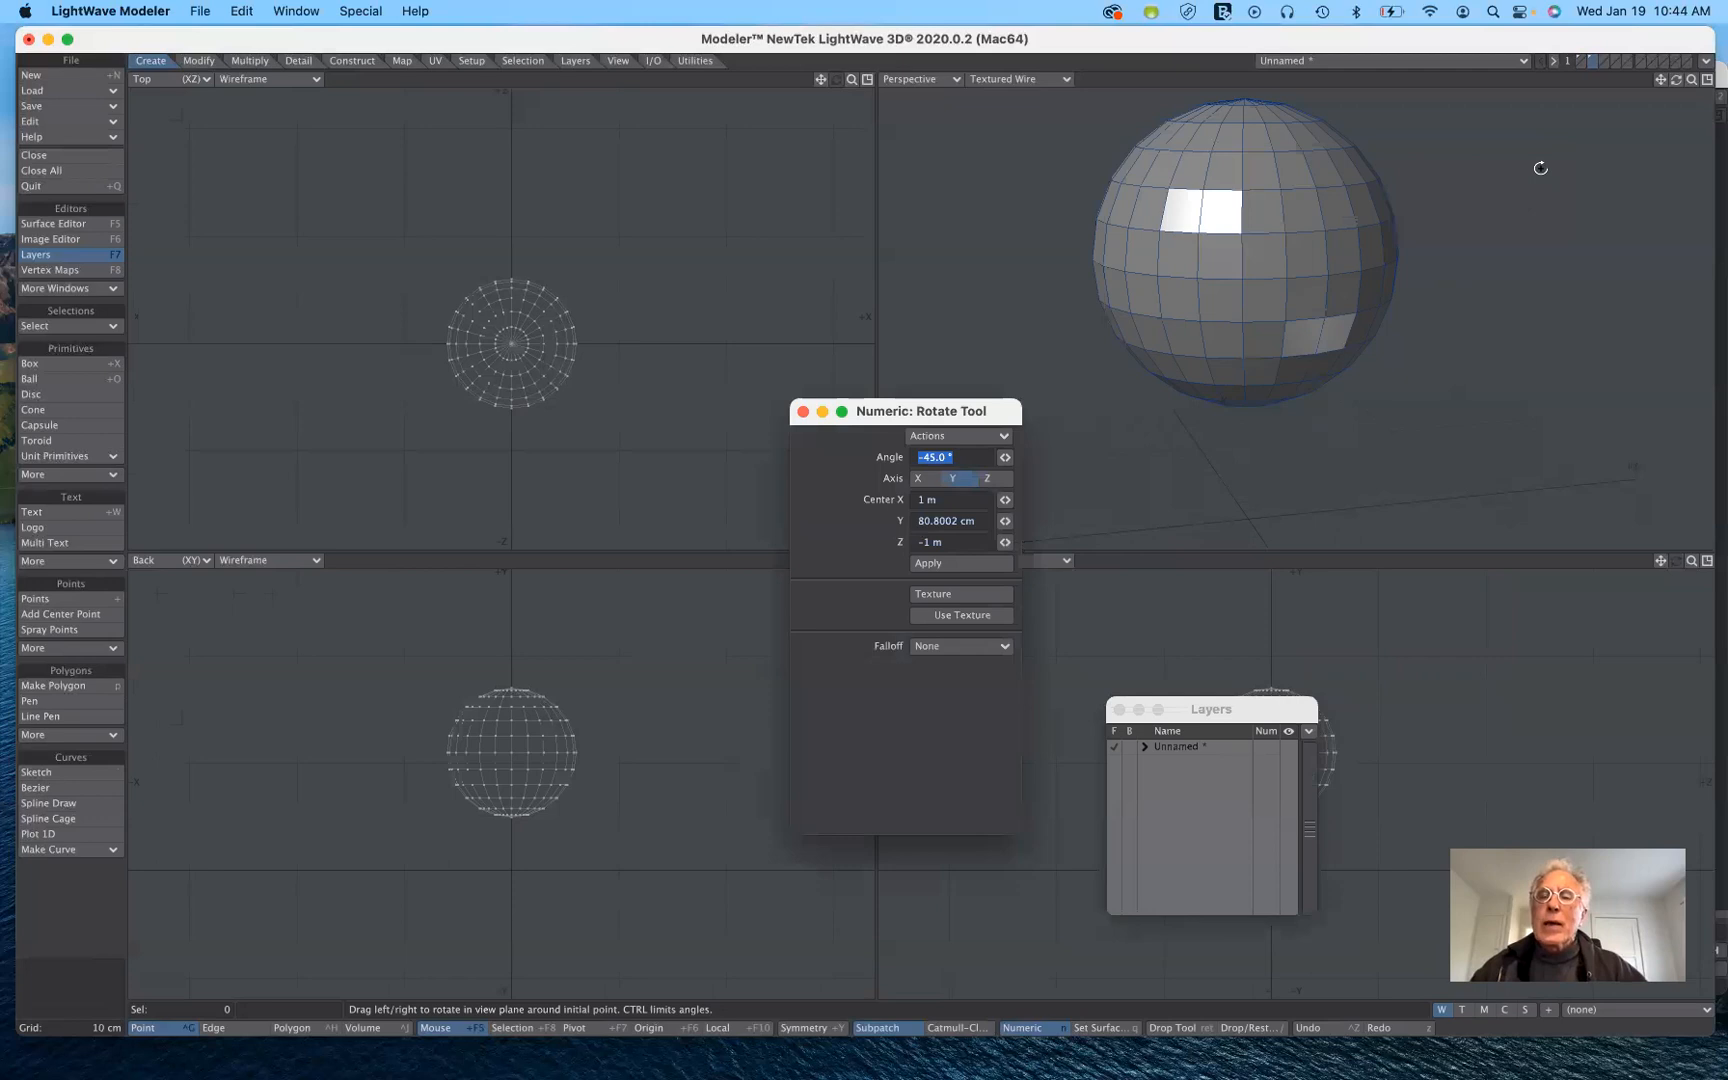
key("super+x")
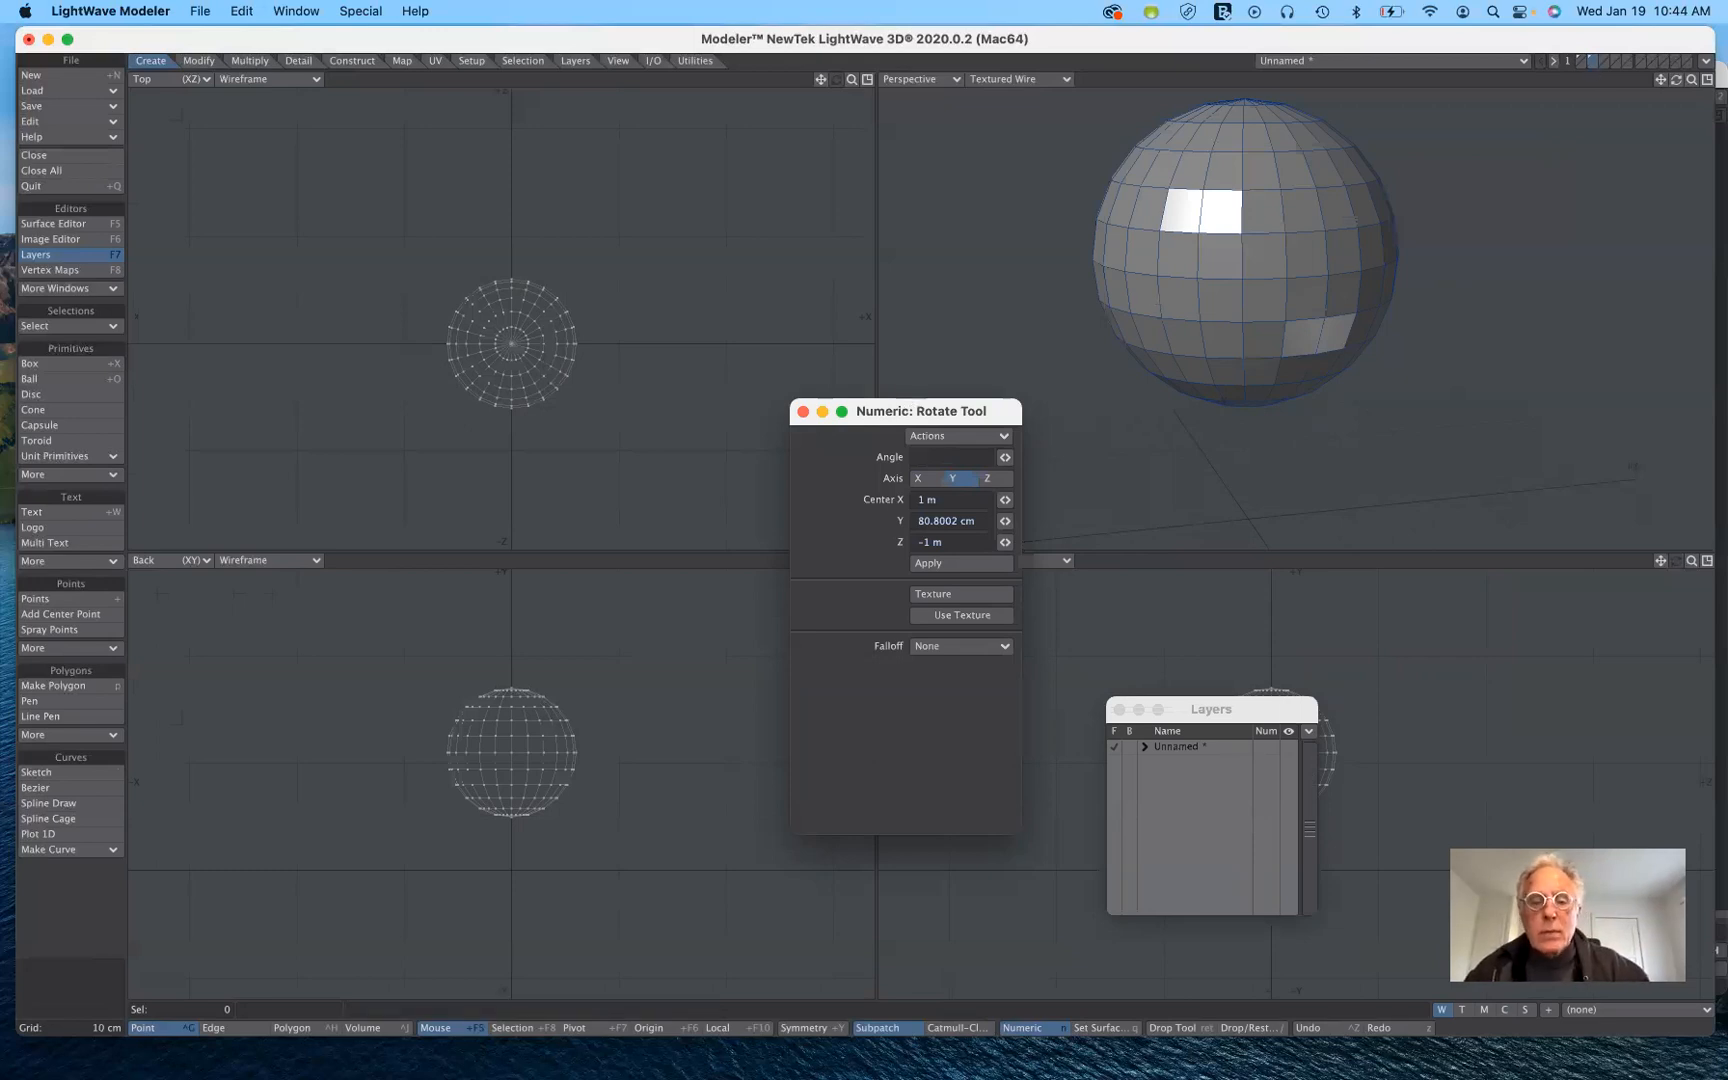
type("y")
key("shift+o")
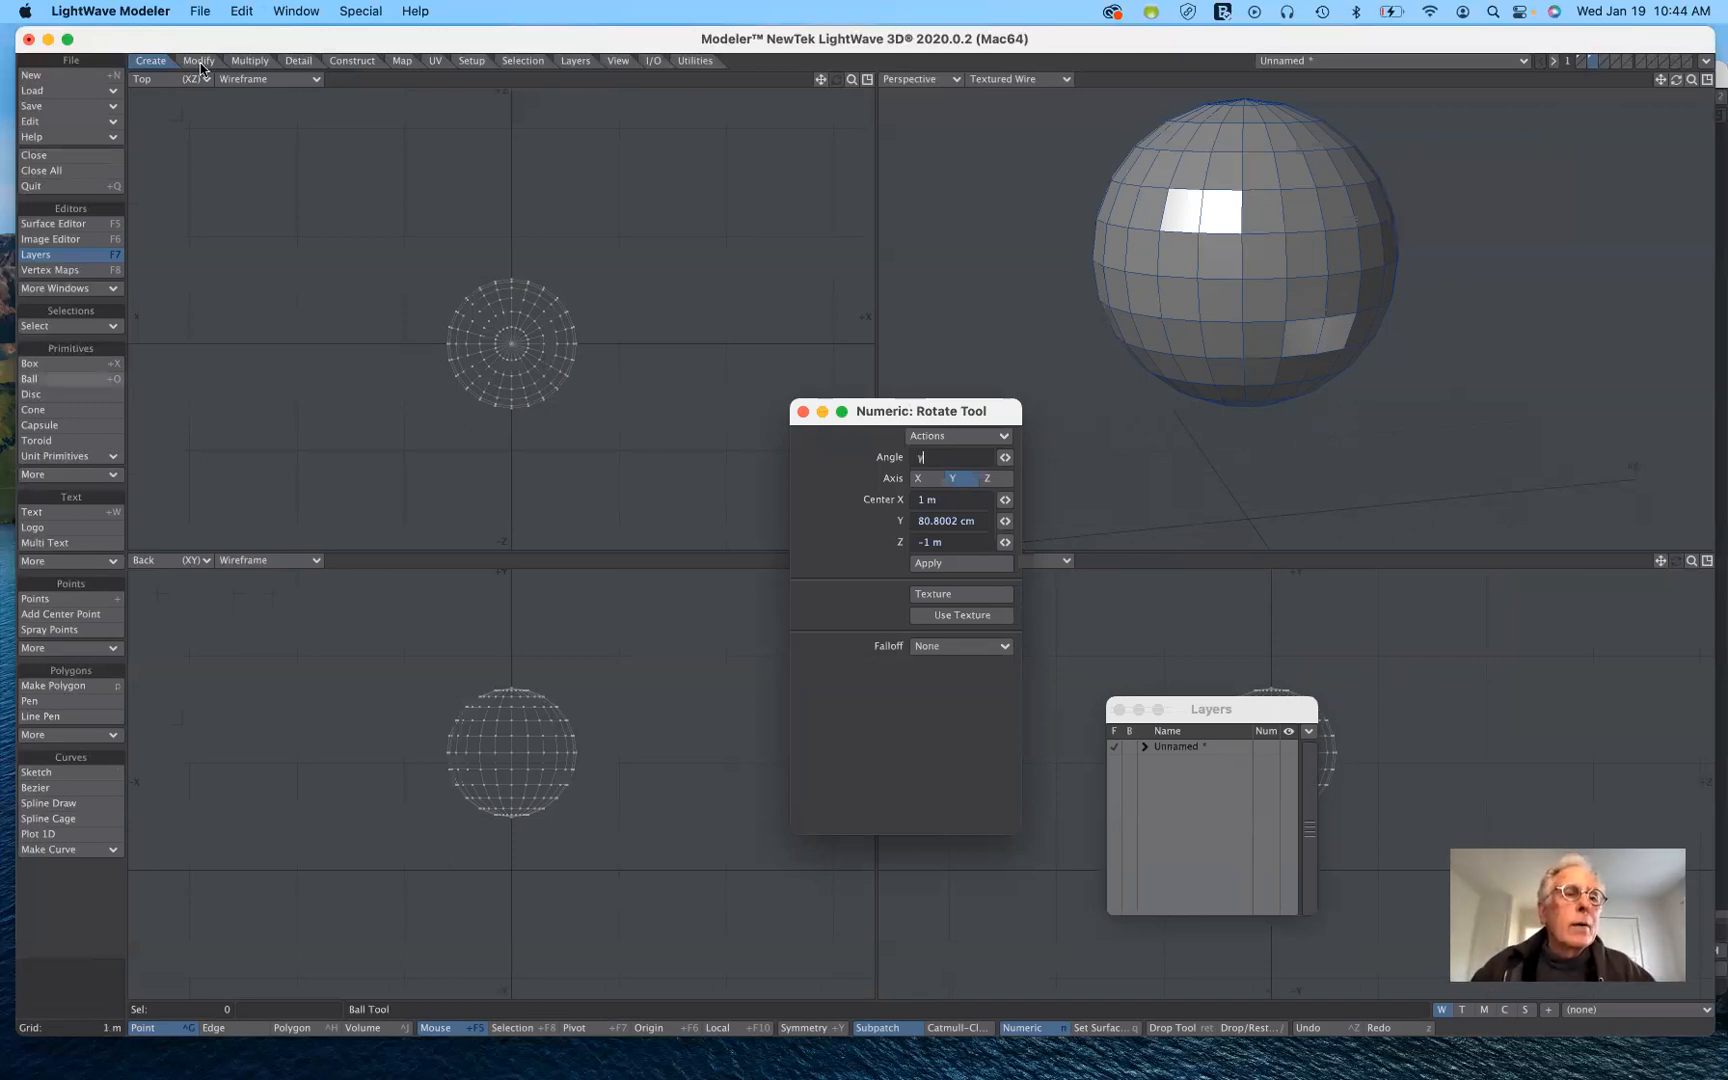
Step: Activate the Rotate tool from the modify tools and delete the sphere from its layer
left_click(200, 63)
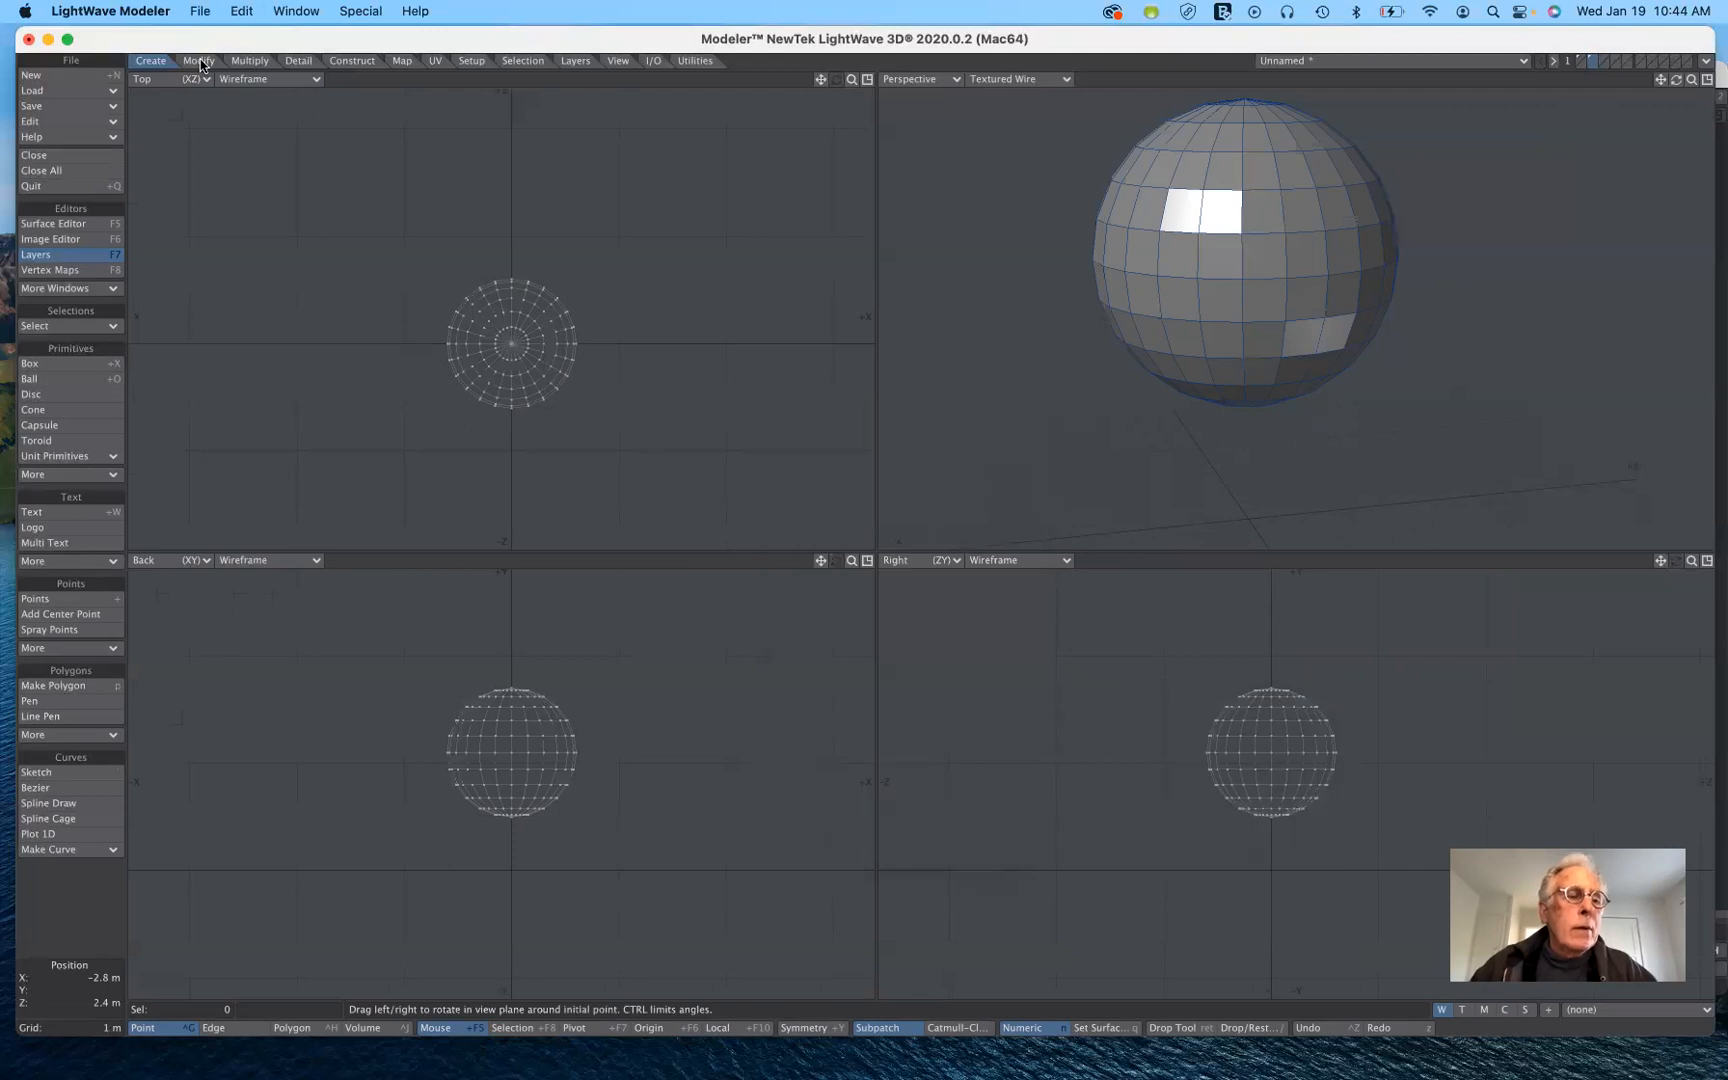
left_click(85, 563)
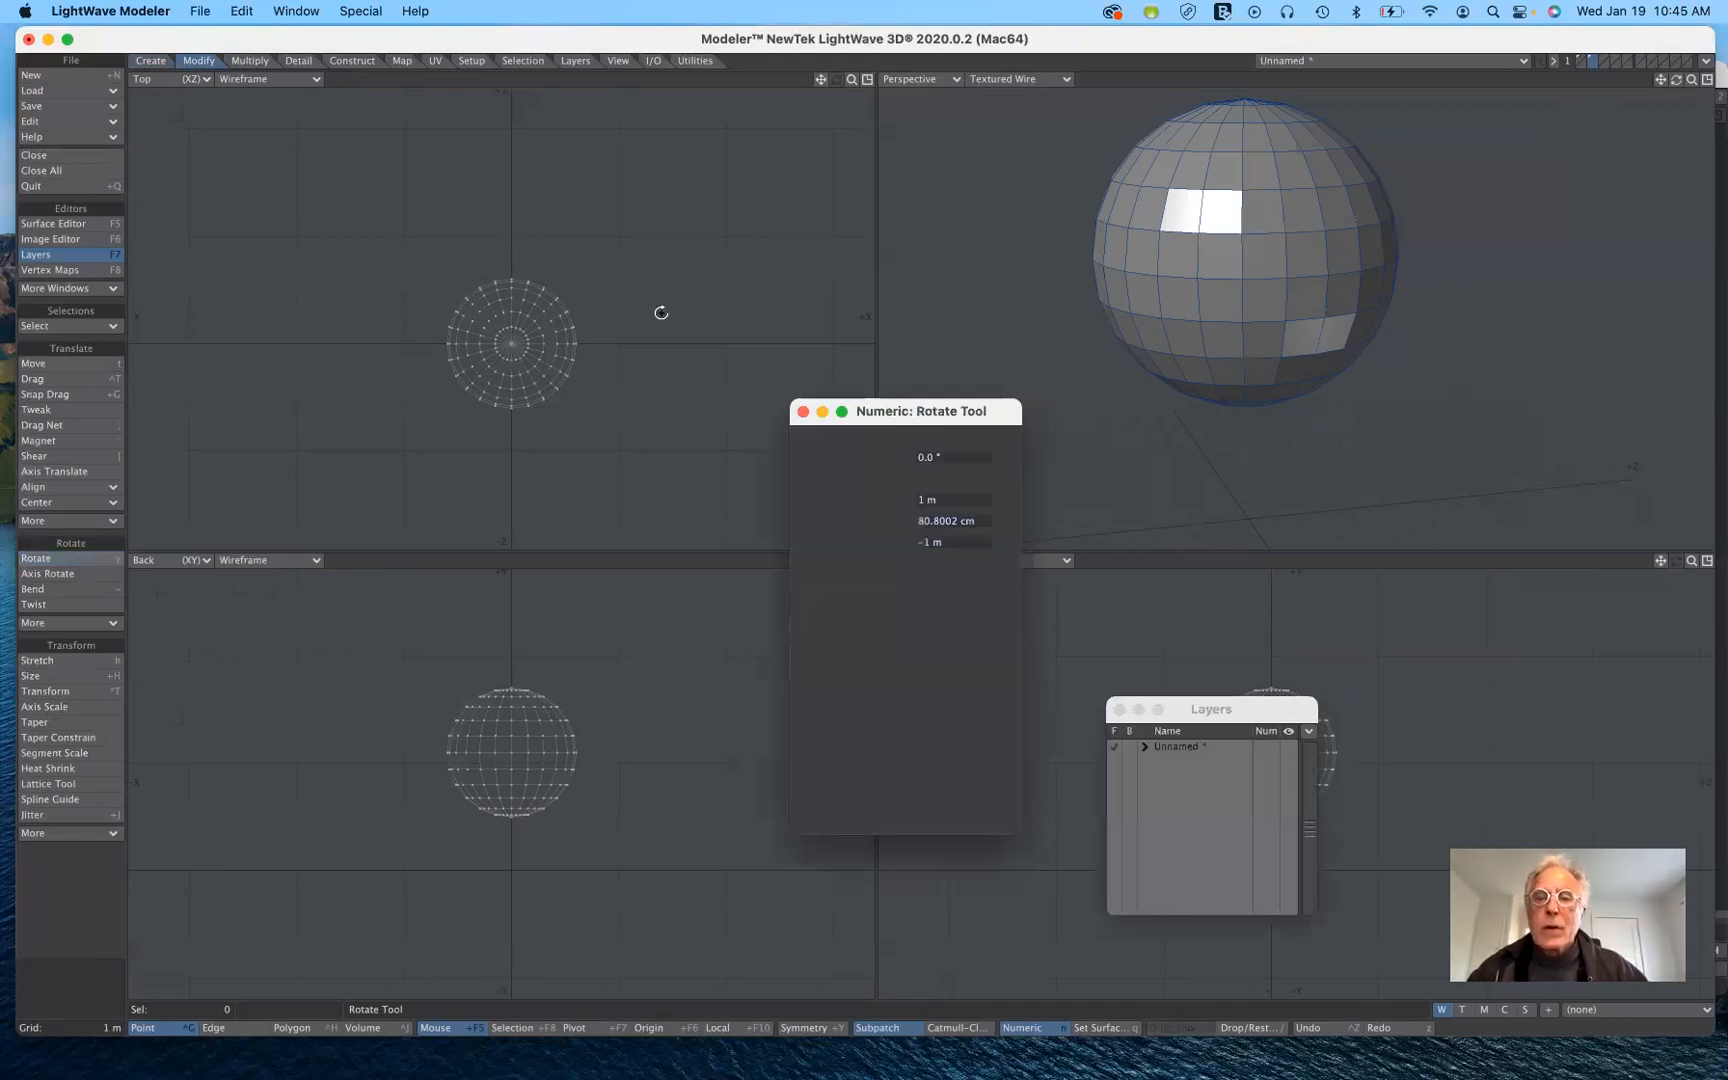
key("Delete")
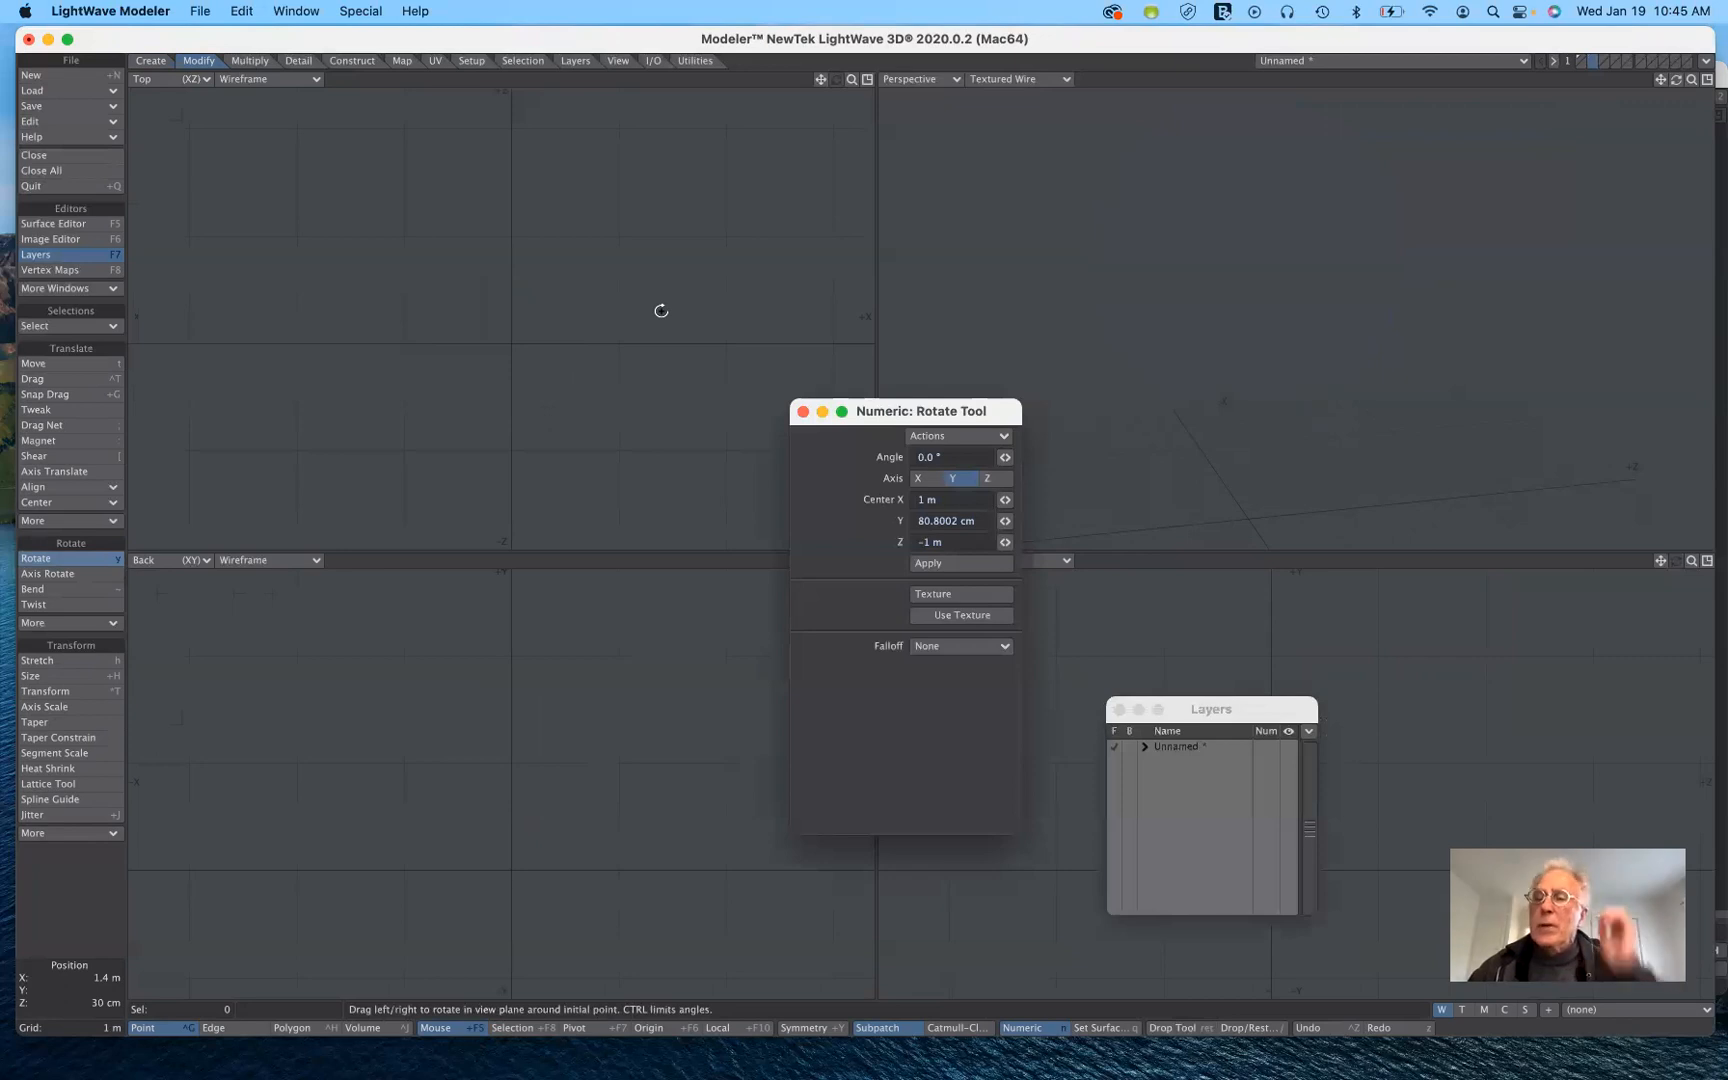
Step: Make the cube's first layer the only foreground layer and paste the removed sphere into it
left_click(1582, 62)
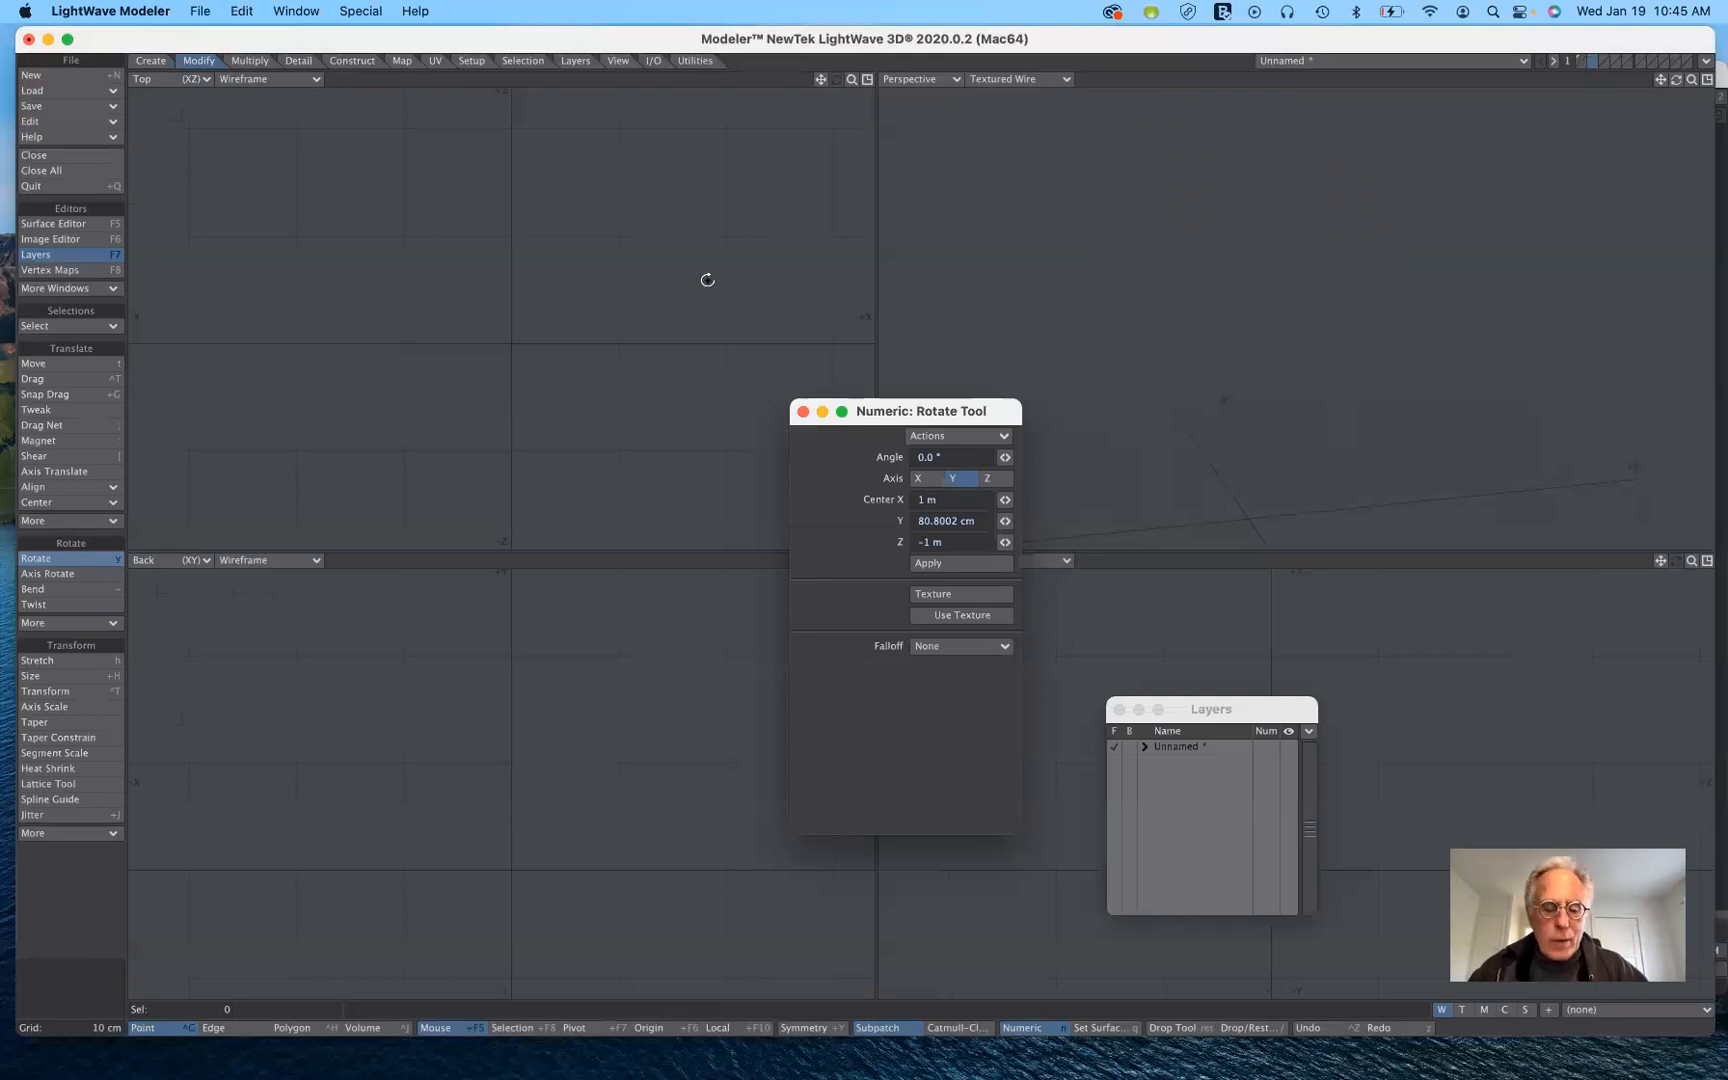
key("1")
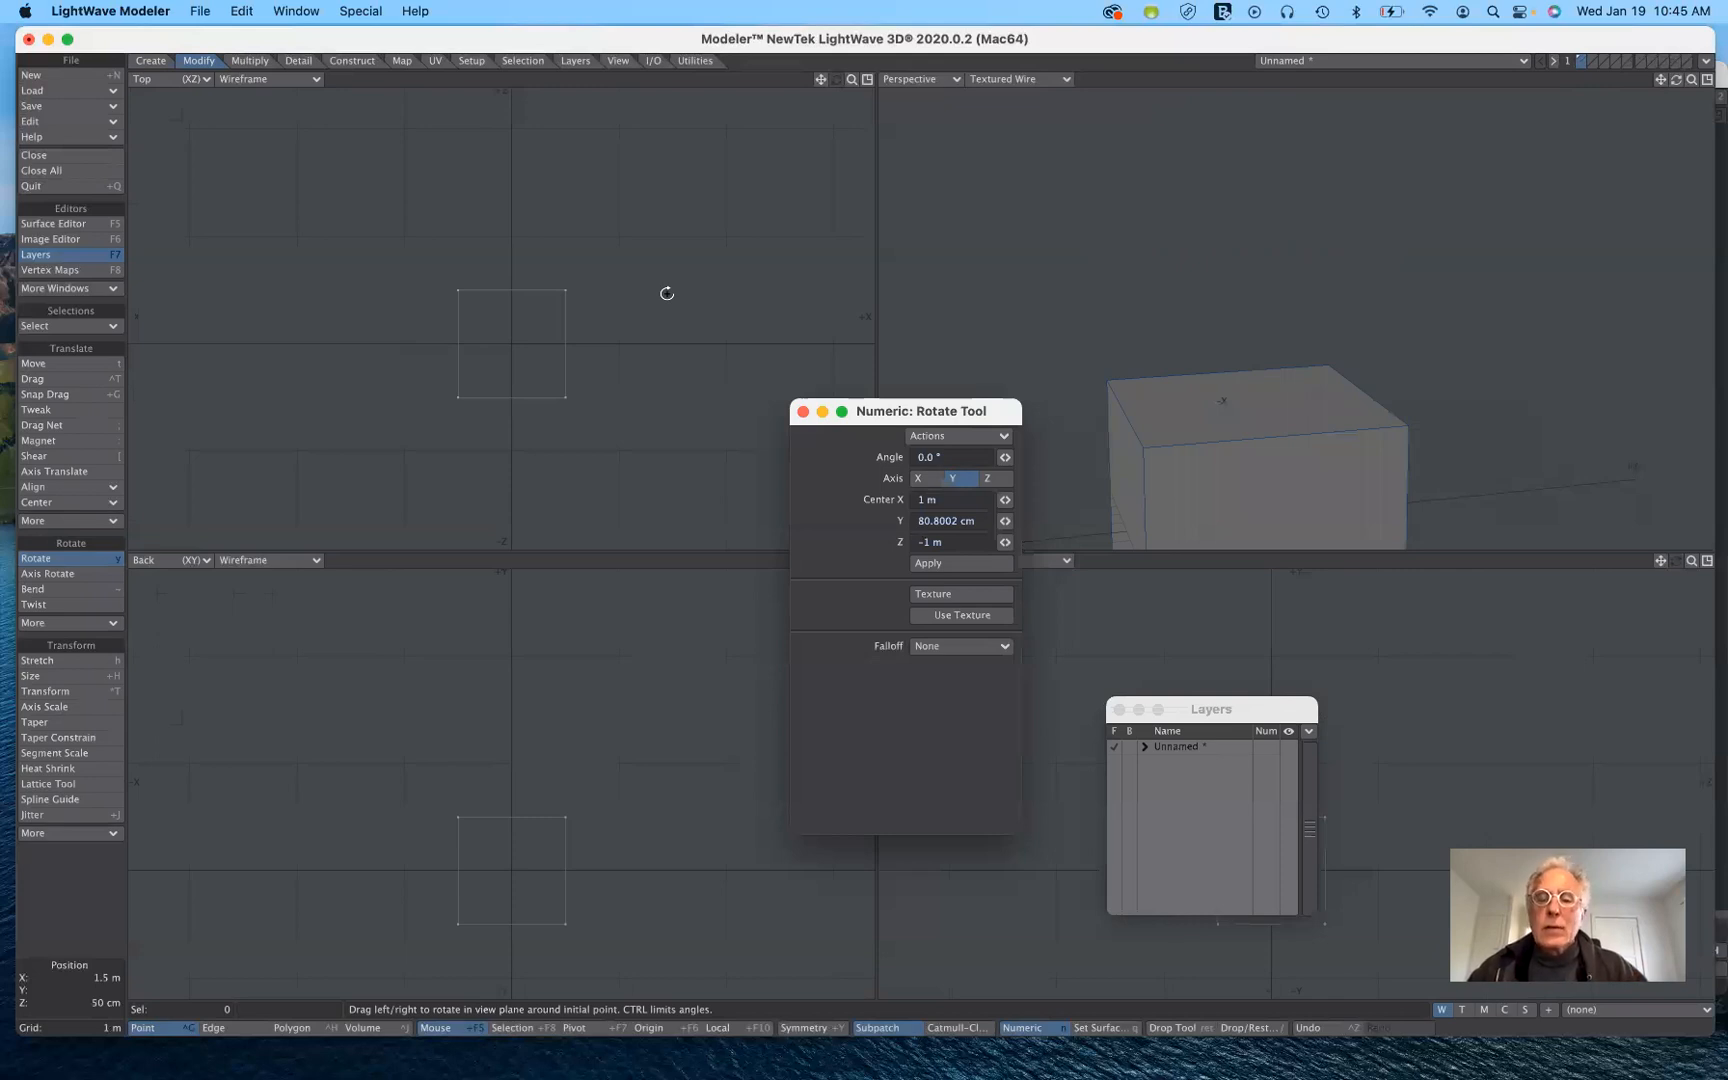
key("v")
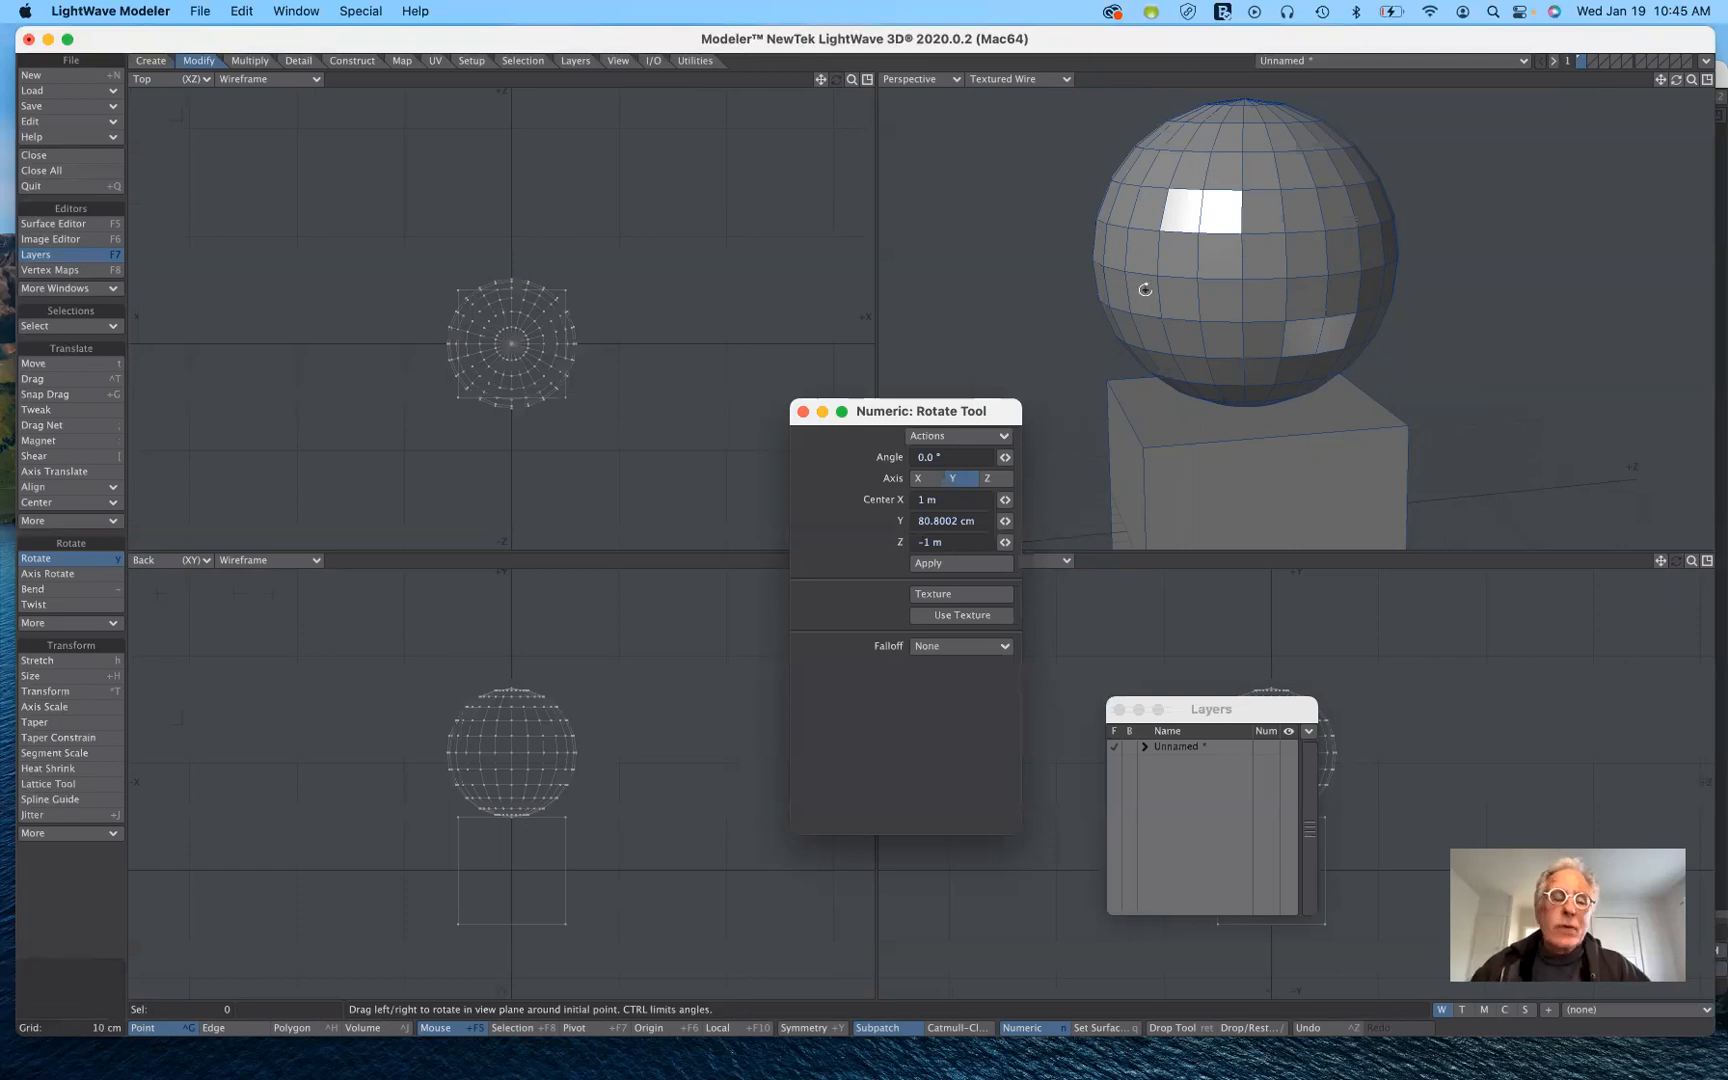
Step: Move the Numeric window clear of the upper viewports and drop the Rotate tool
left_click(261, 1033)
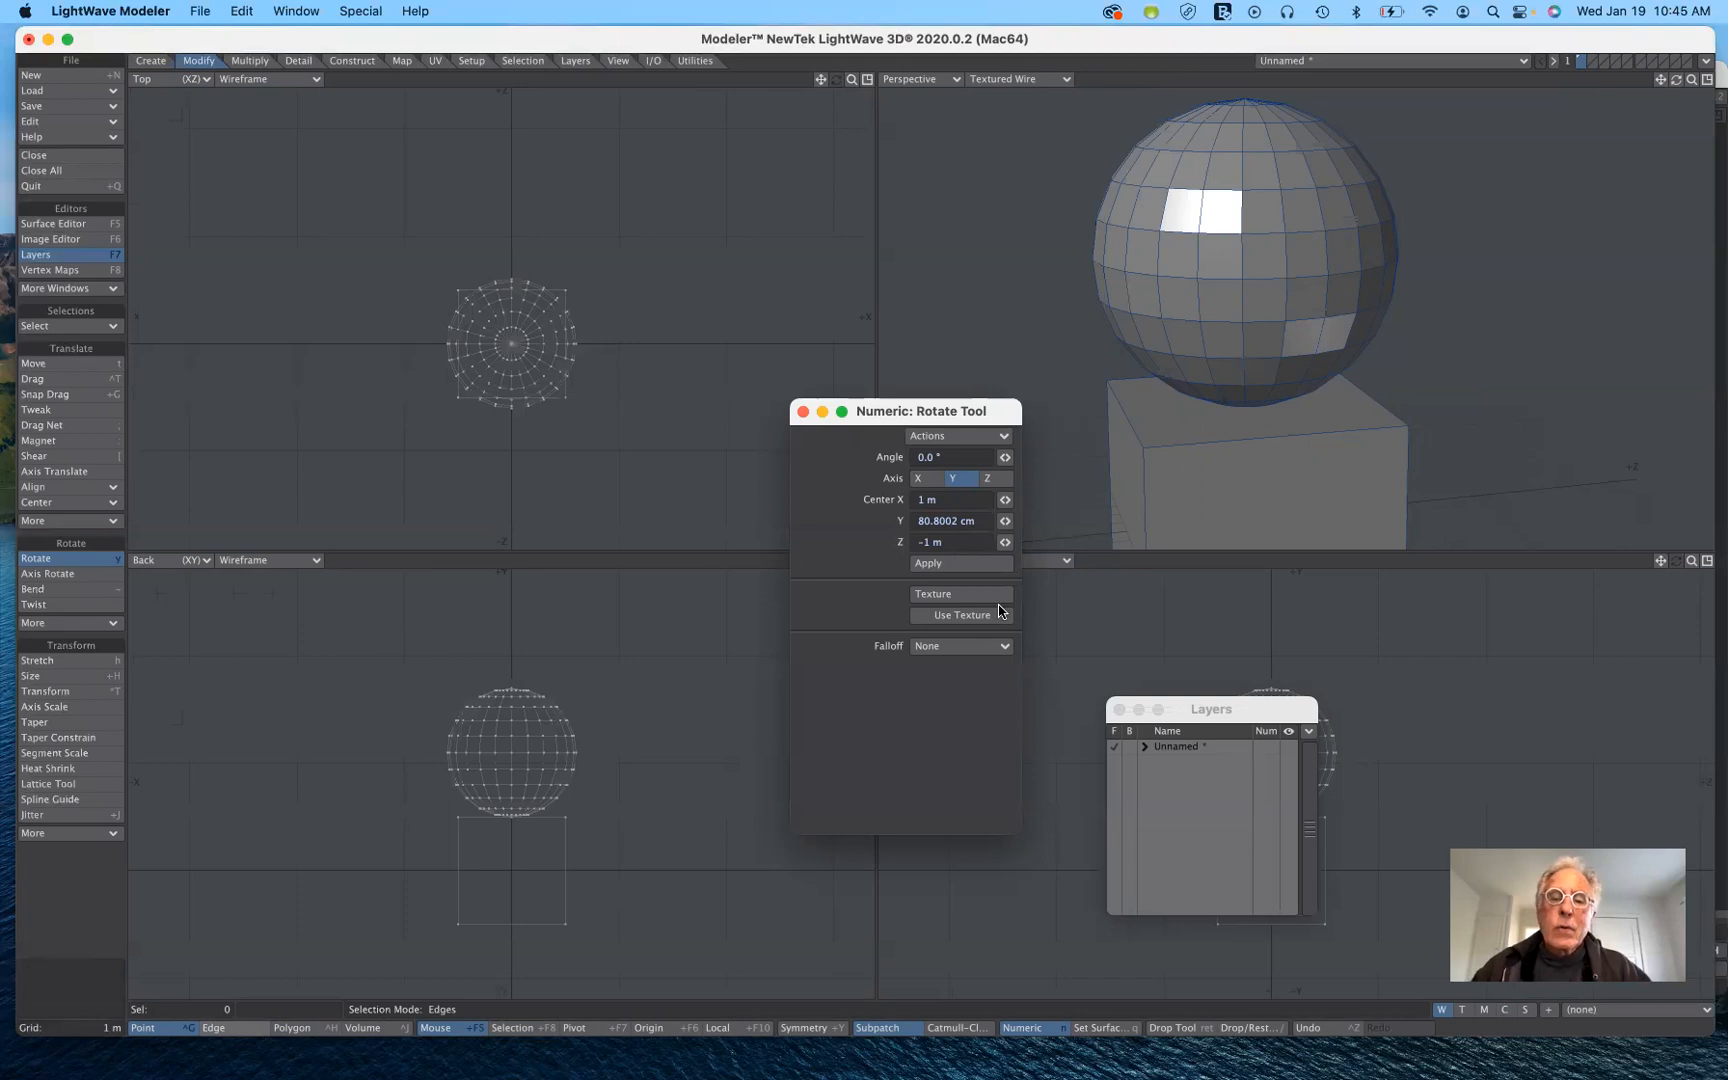
key("n")
key("n")
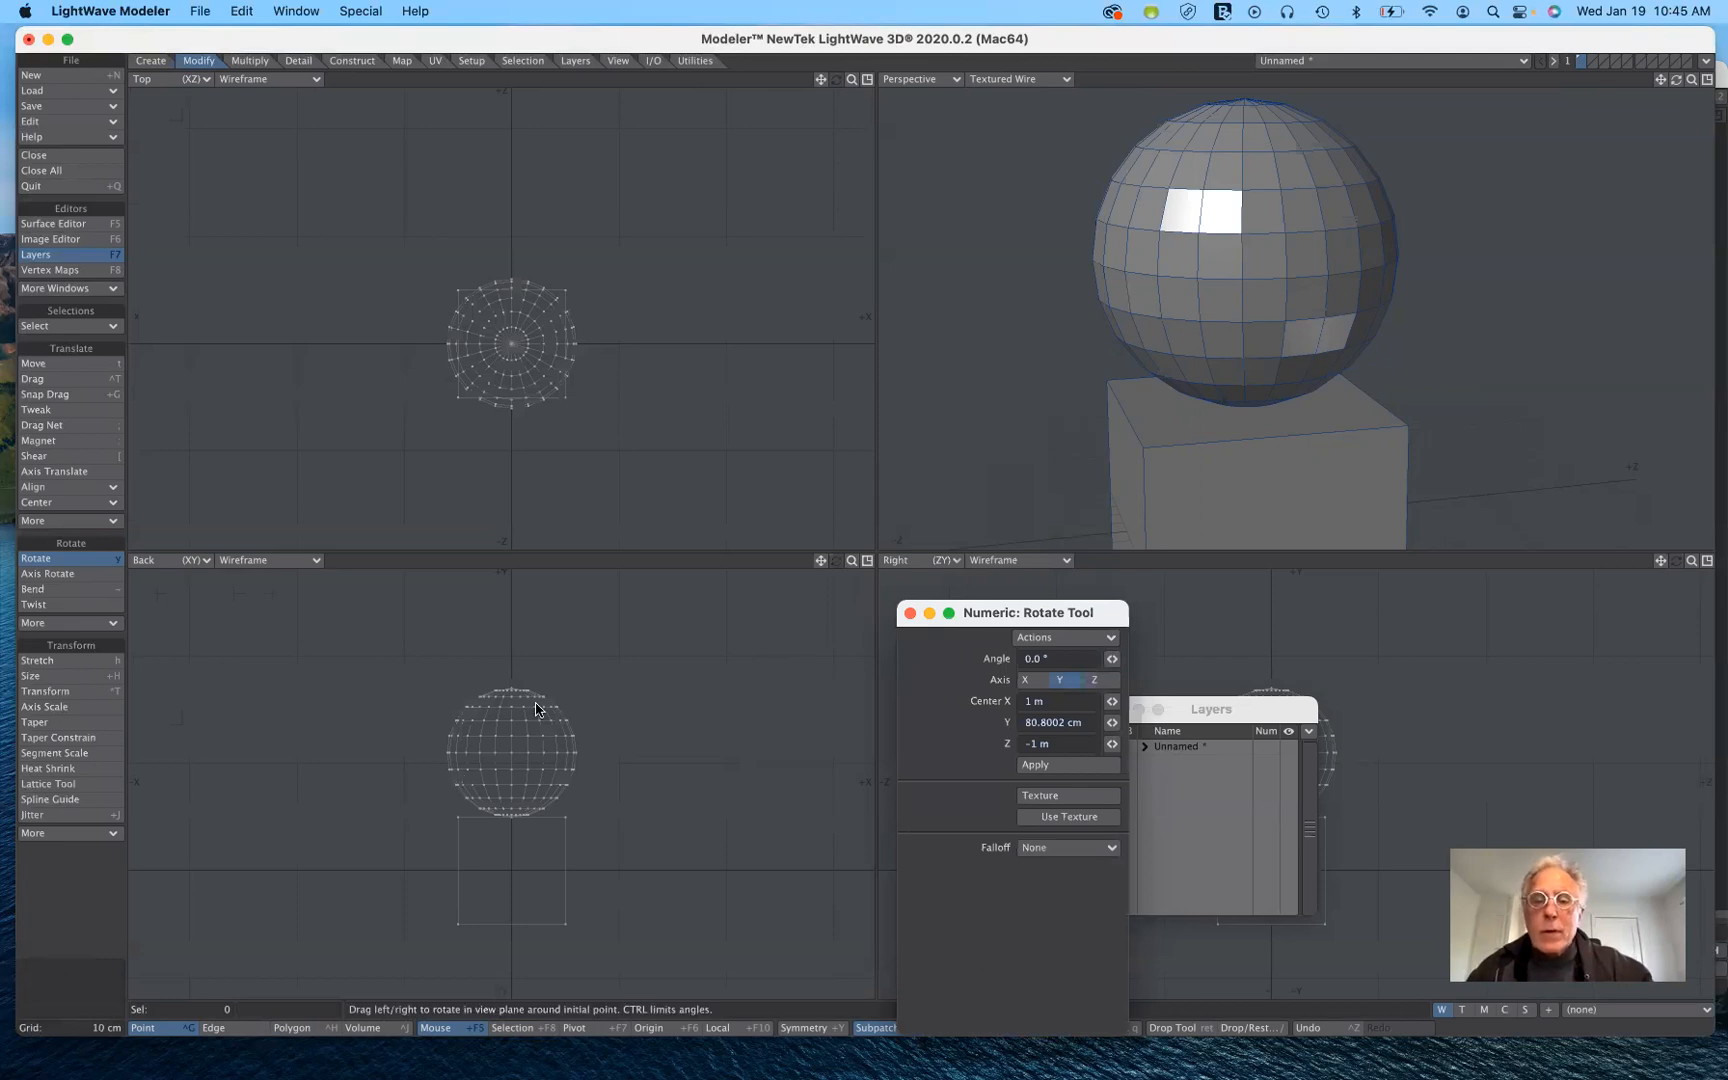
key("space")
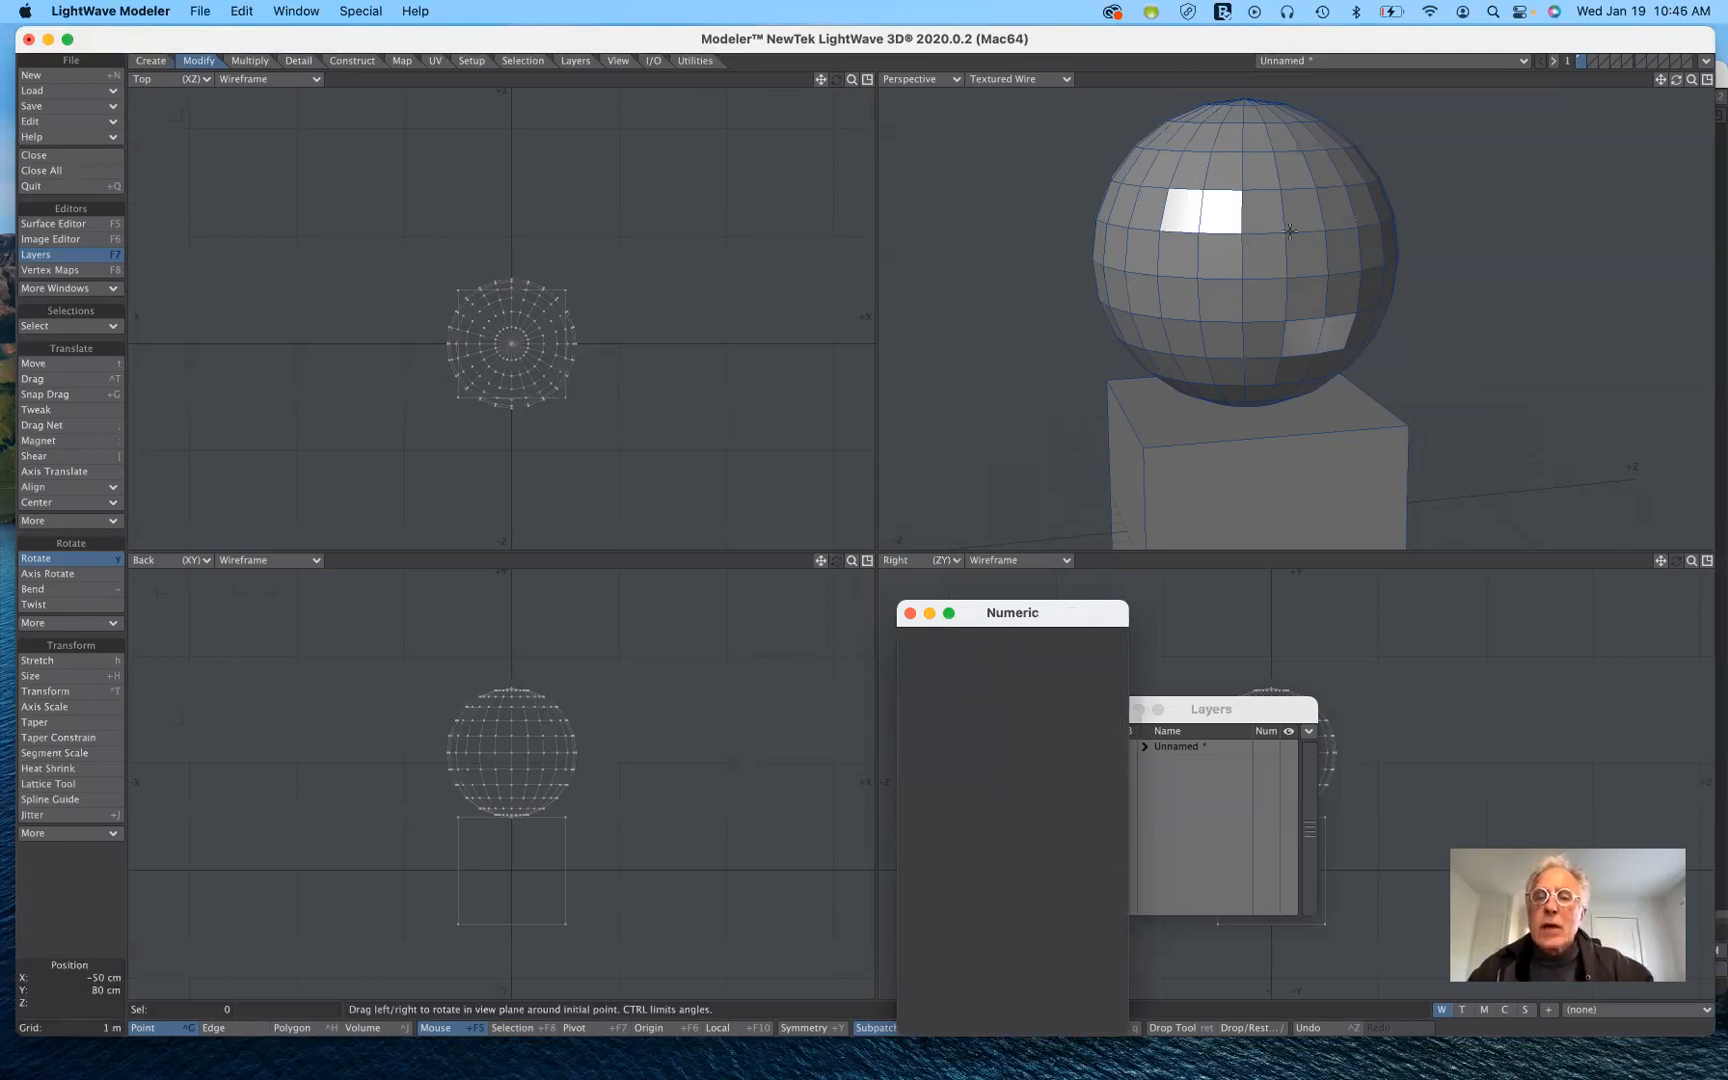
key("space")
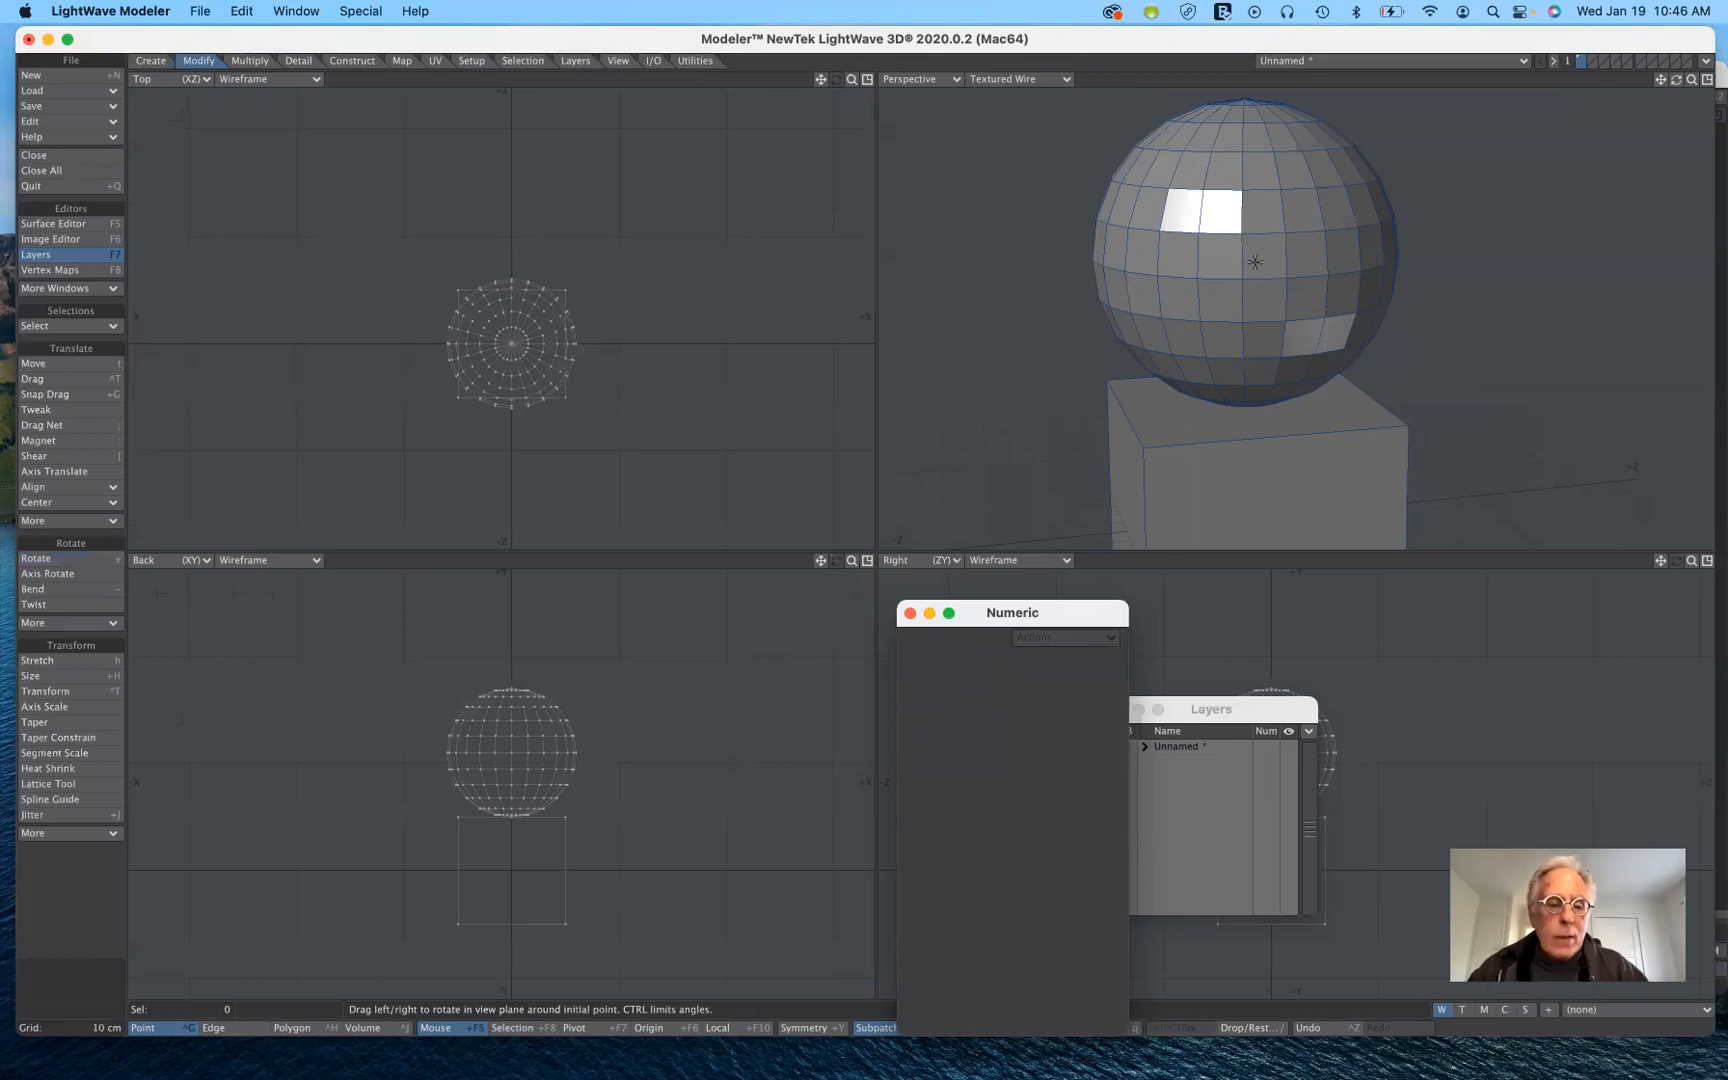
Step: Select one polygon on the sphere in the Perspective viewport and extend the selection to the whole sphere with Select Connected
left_click(305, 1033)
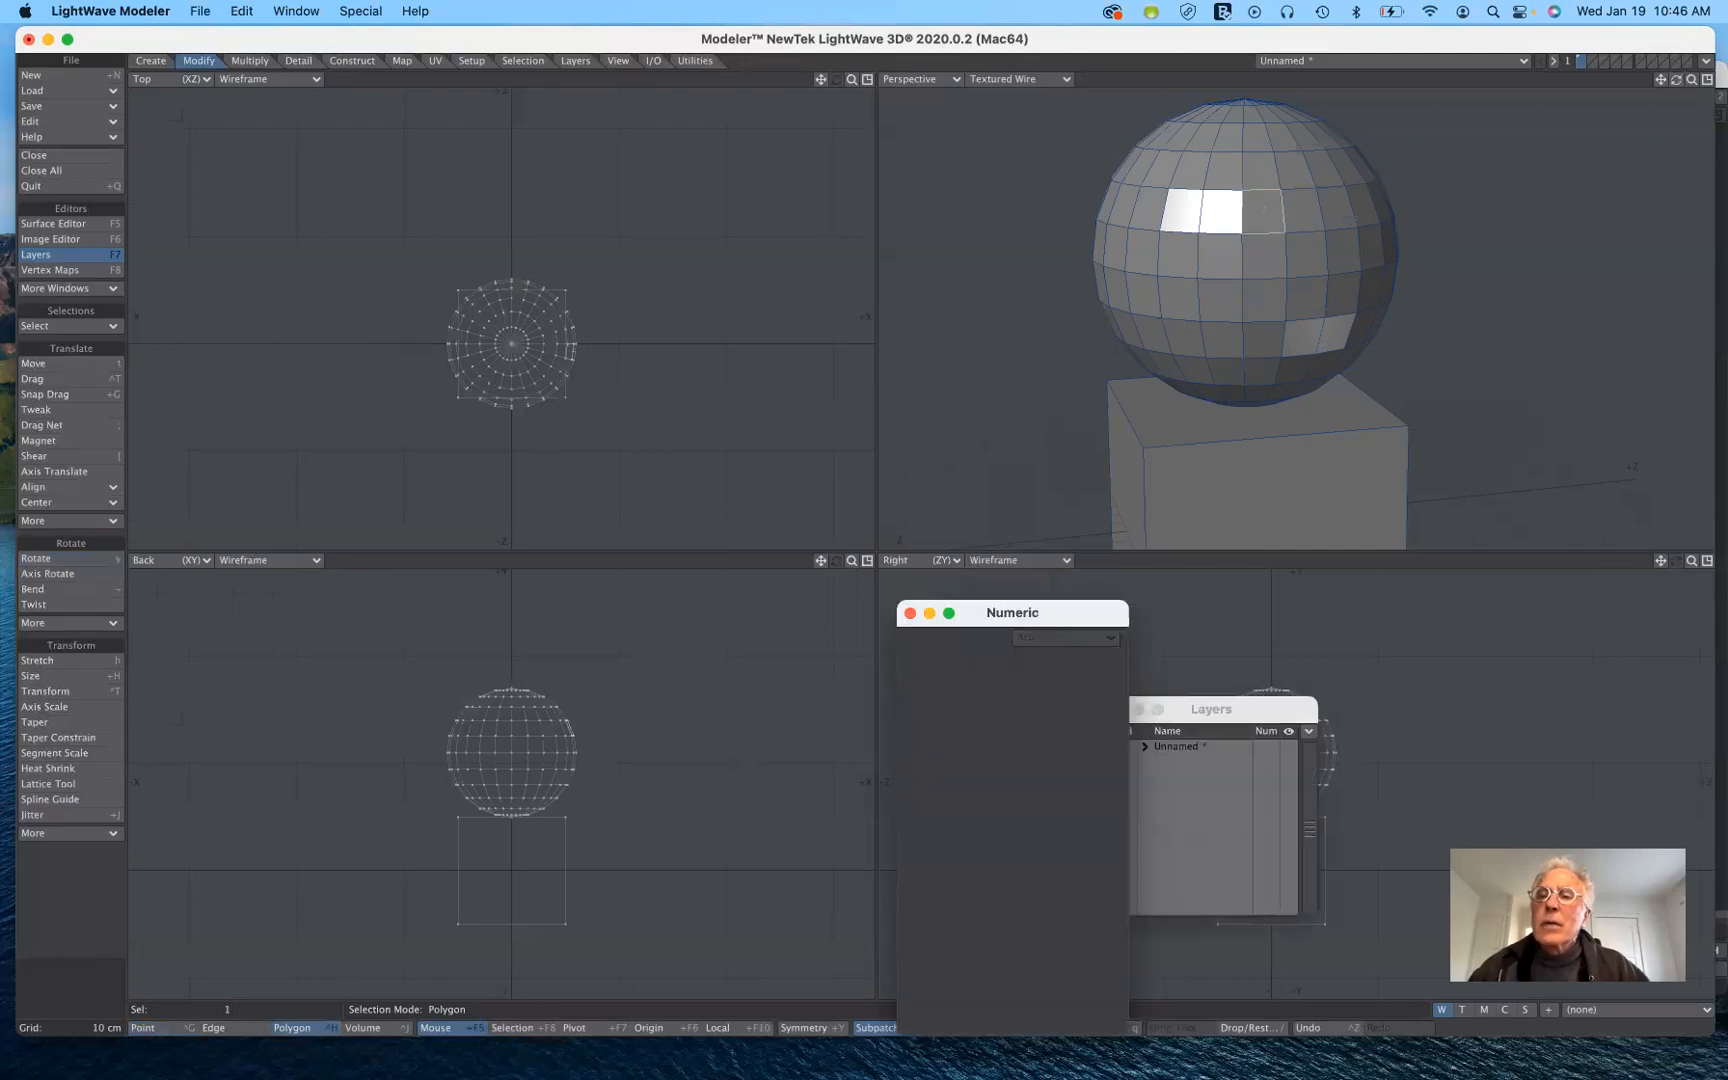
left_click_drag(1676, 79, 1712, 82)
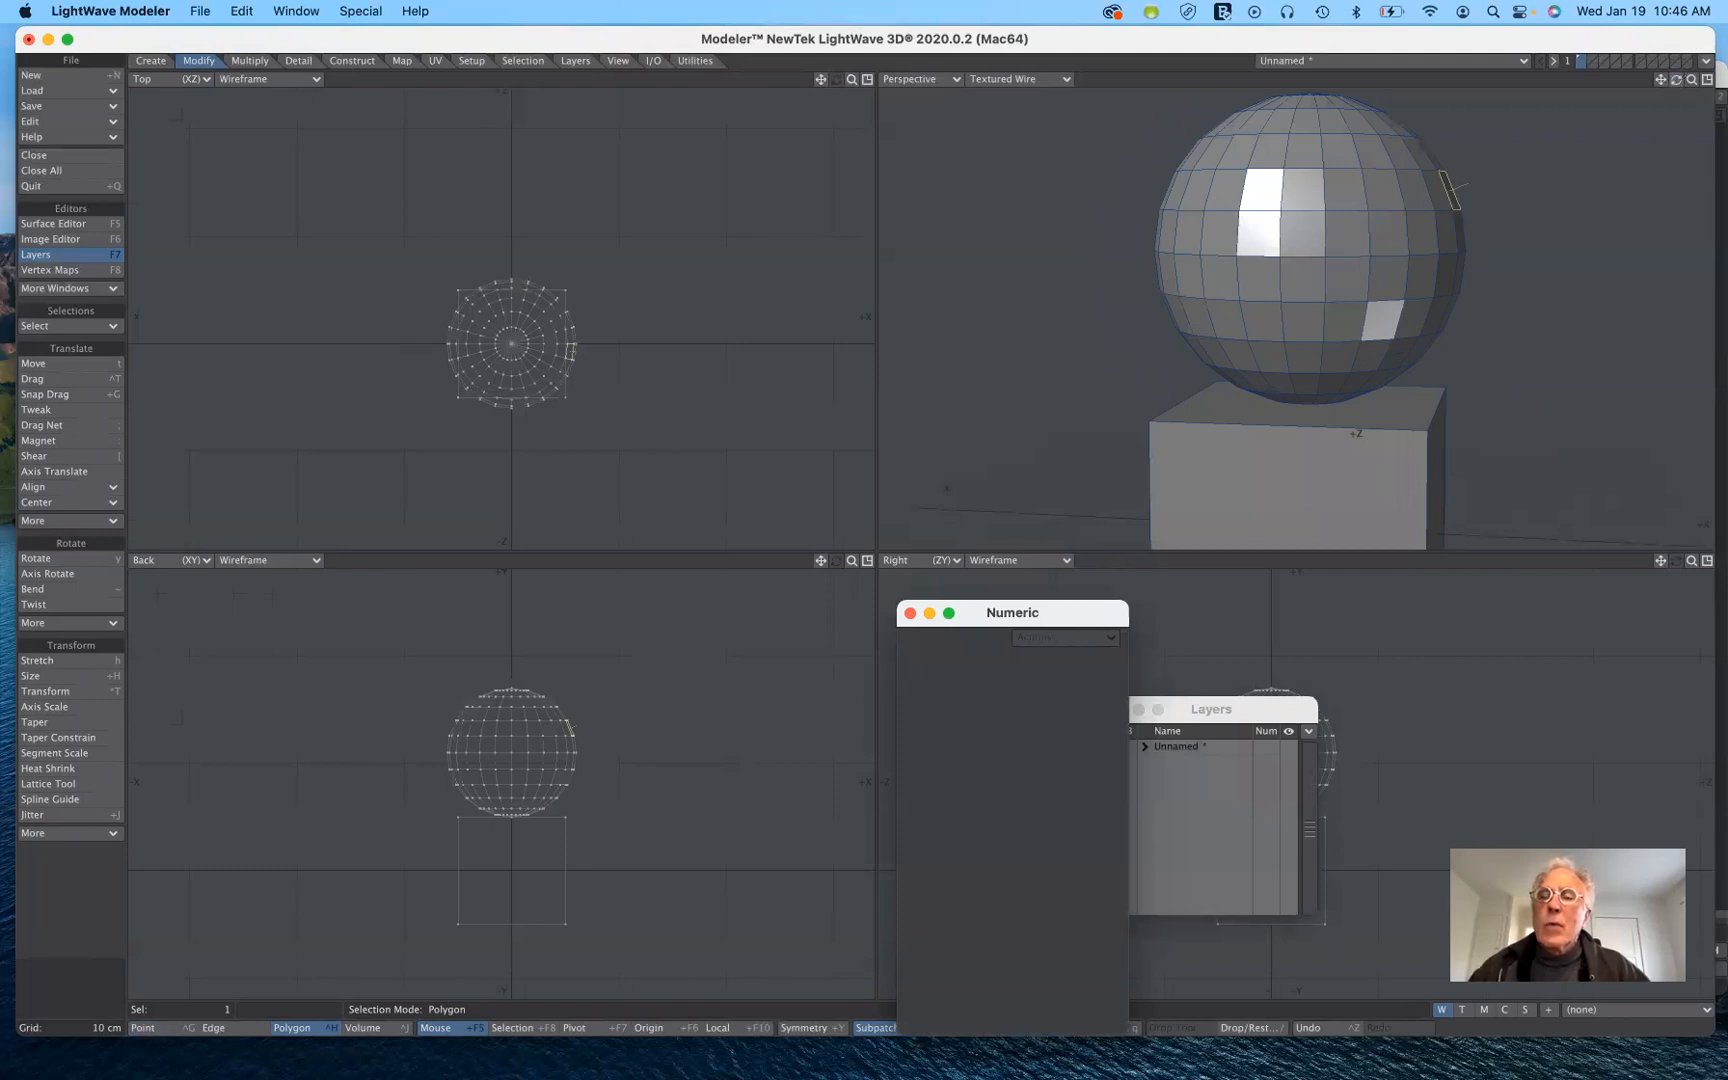
left_click_drag(1465, 181, 1465, 181, "alt")
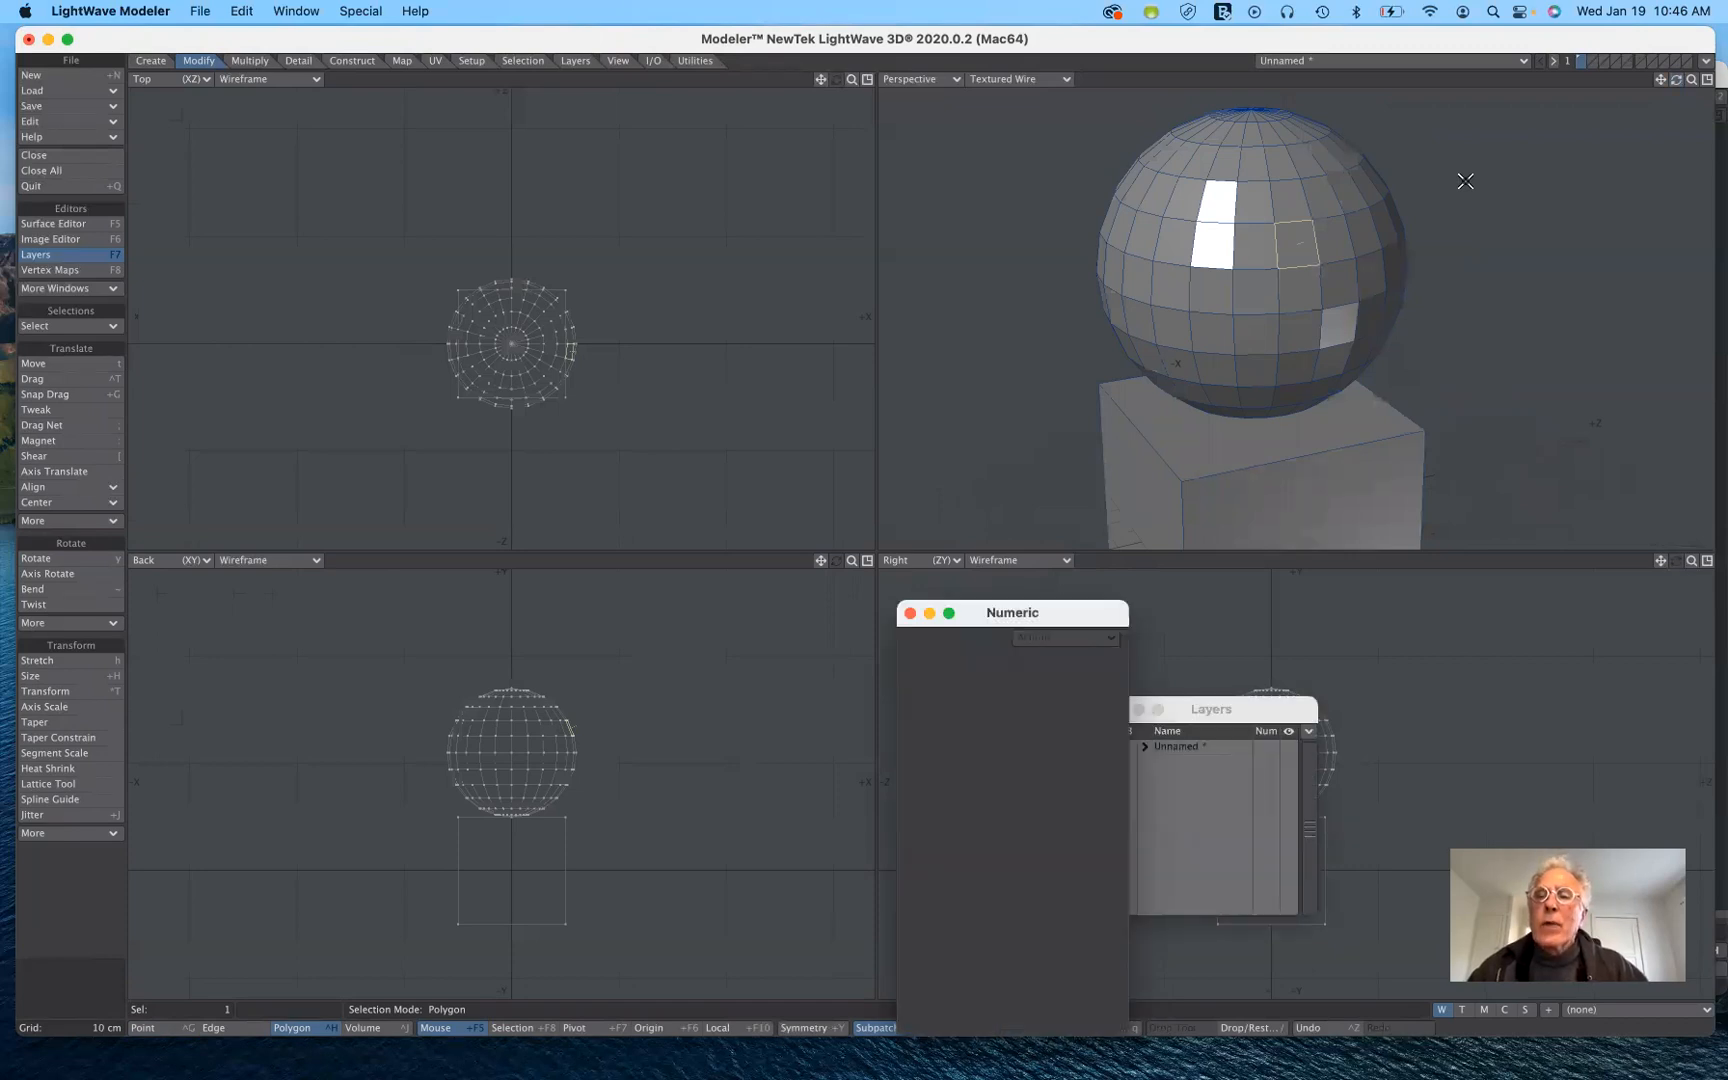
left_click(1299, 246)
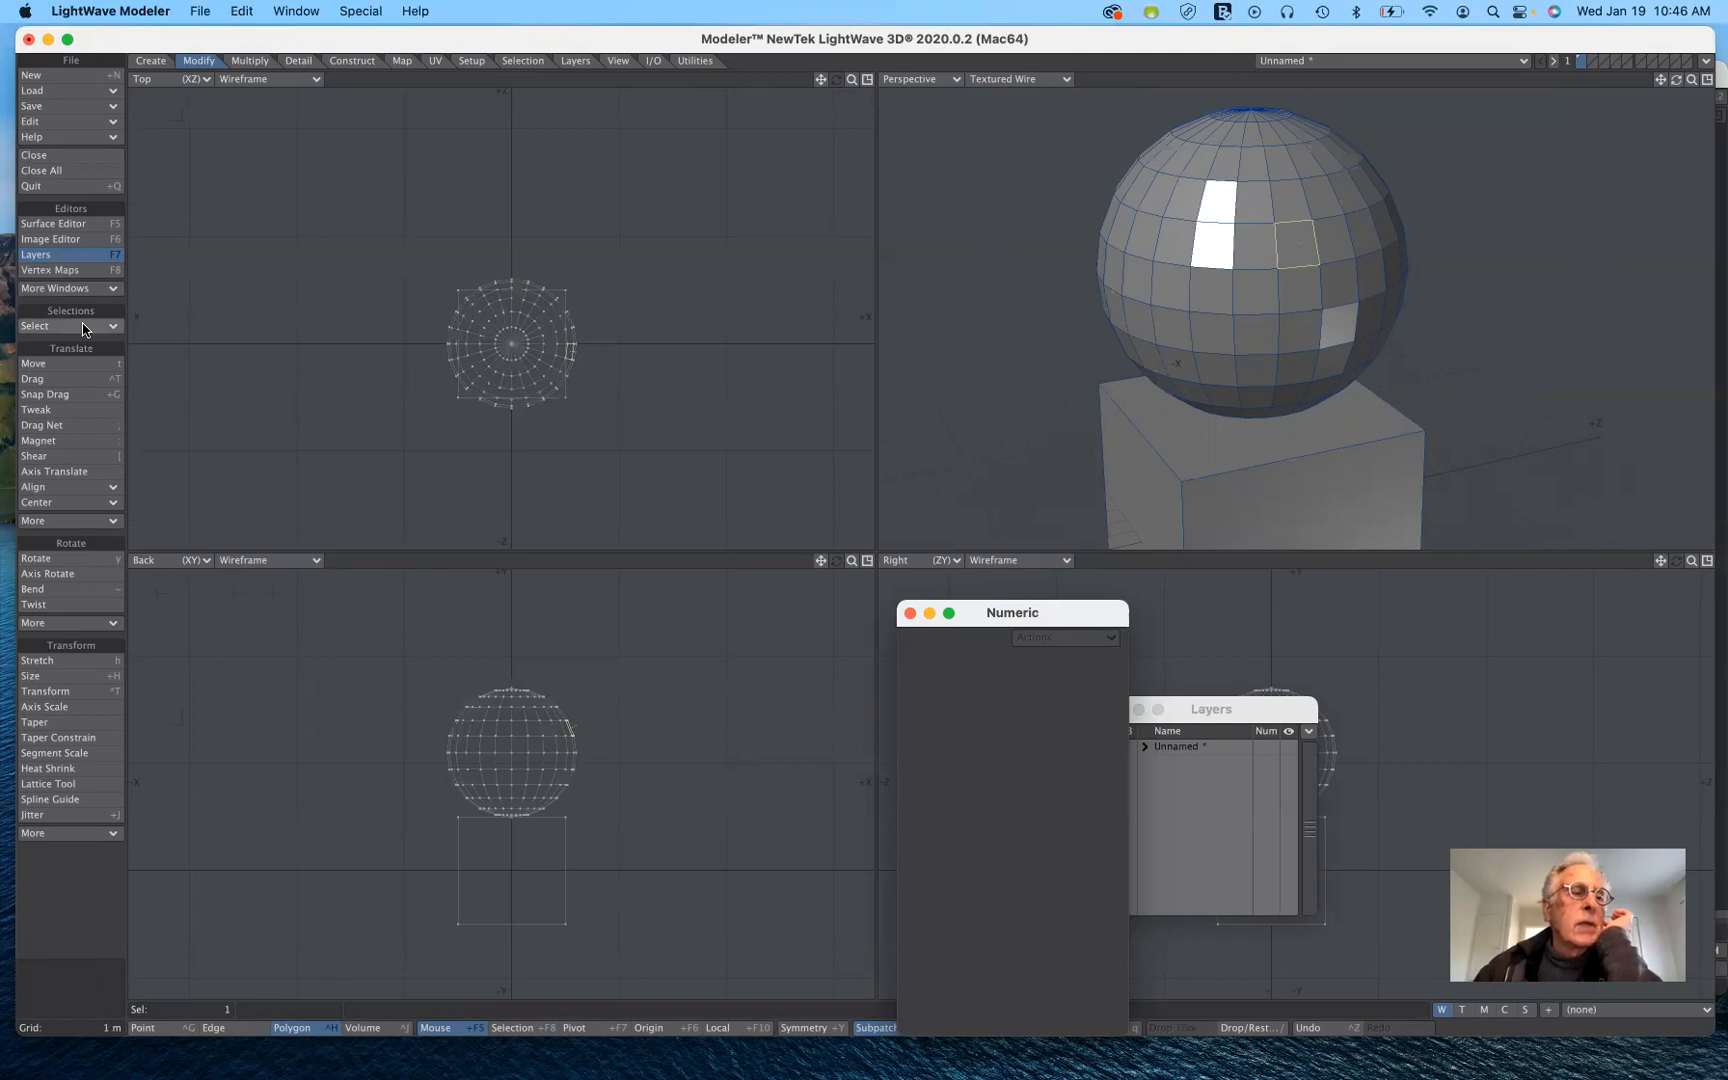
key("F1")
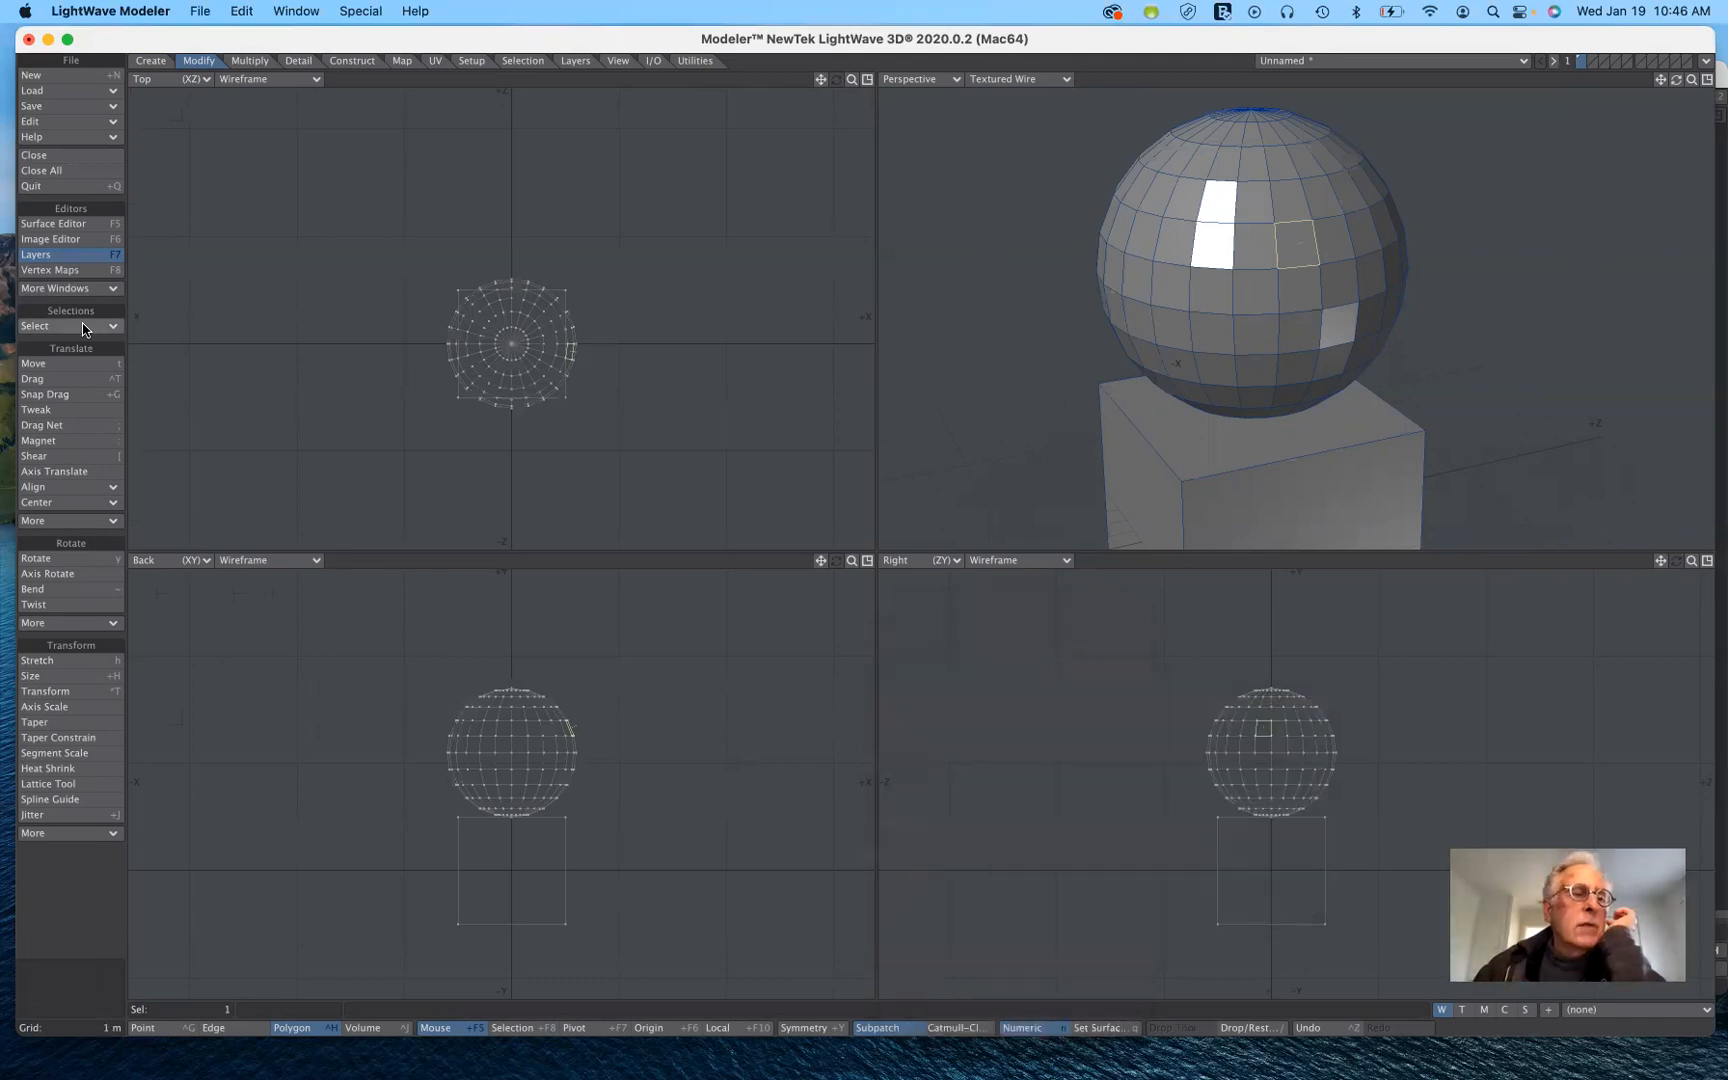
left_click(84, 329)
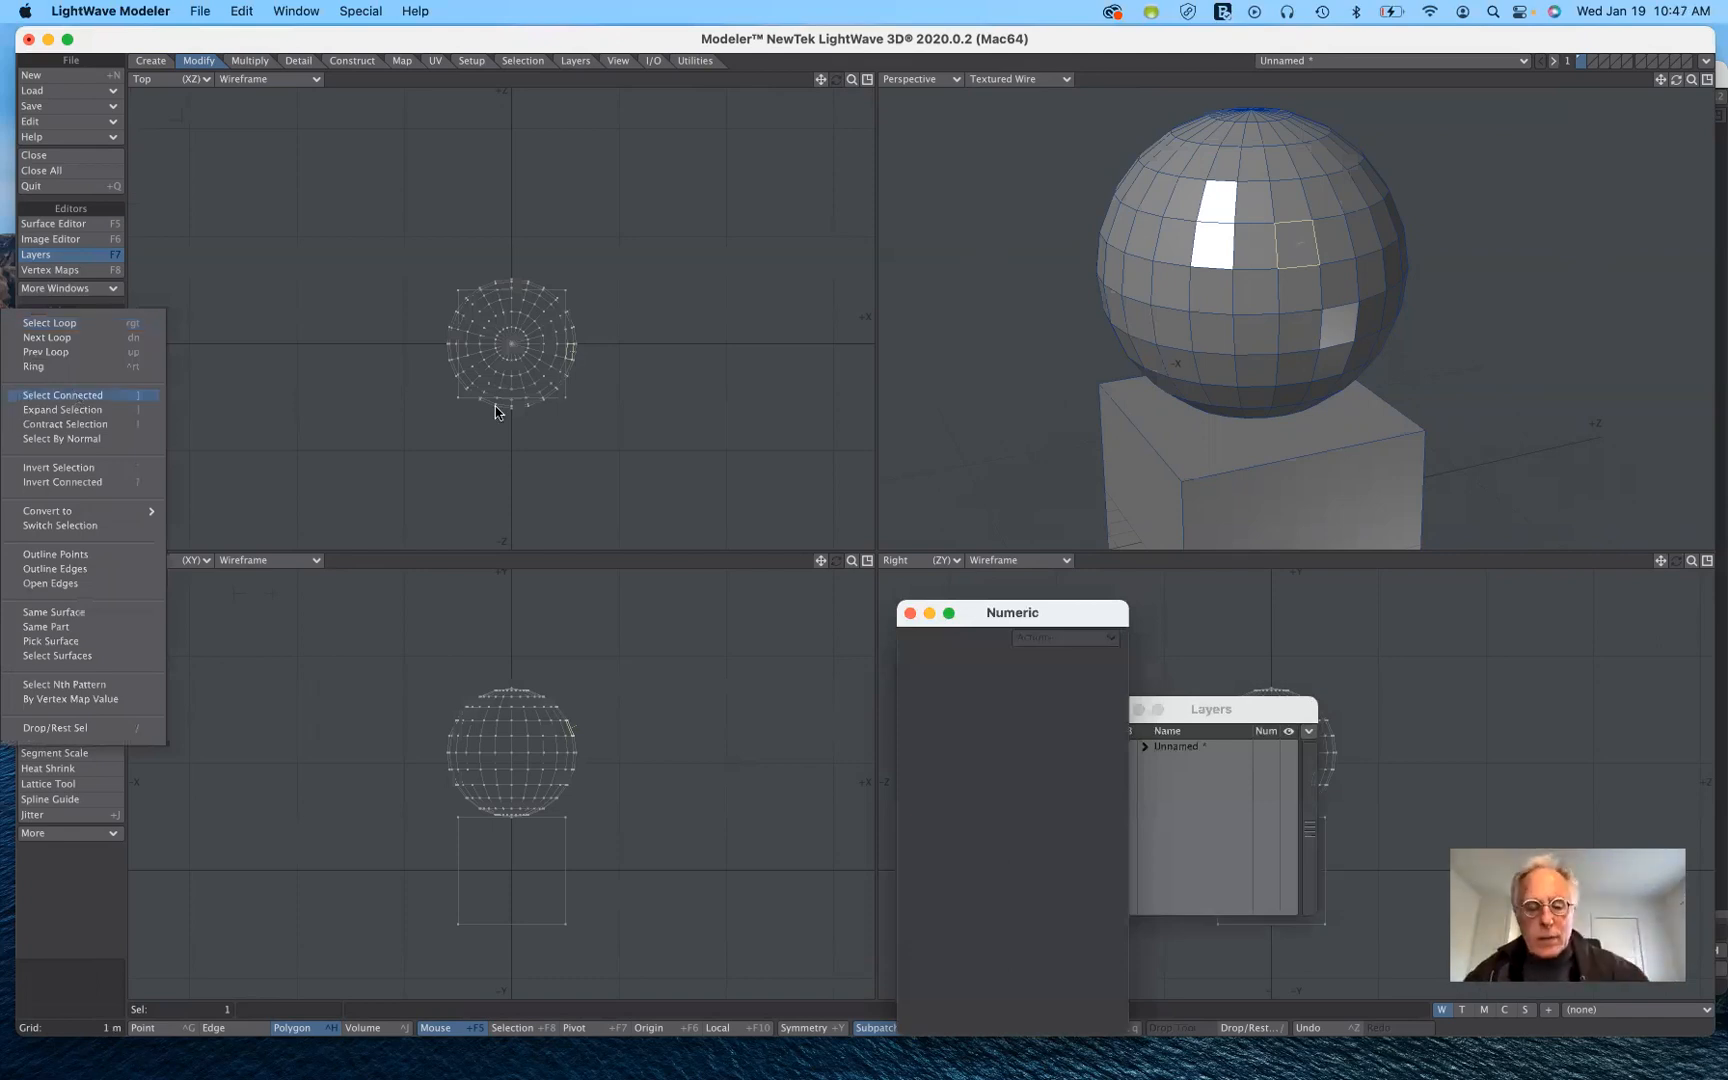
key("bracketright")
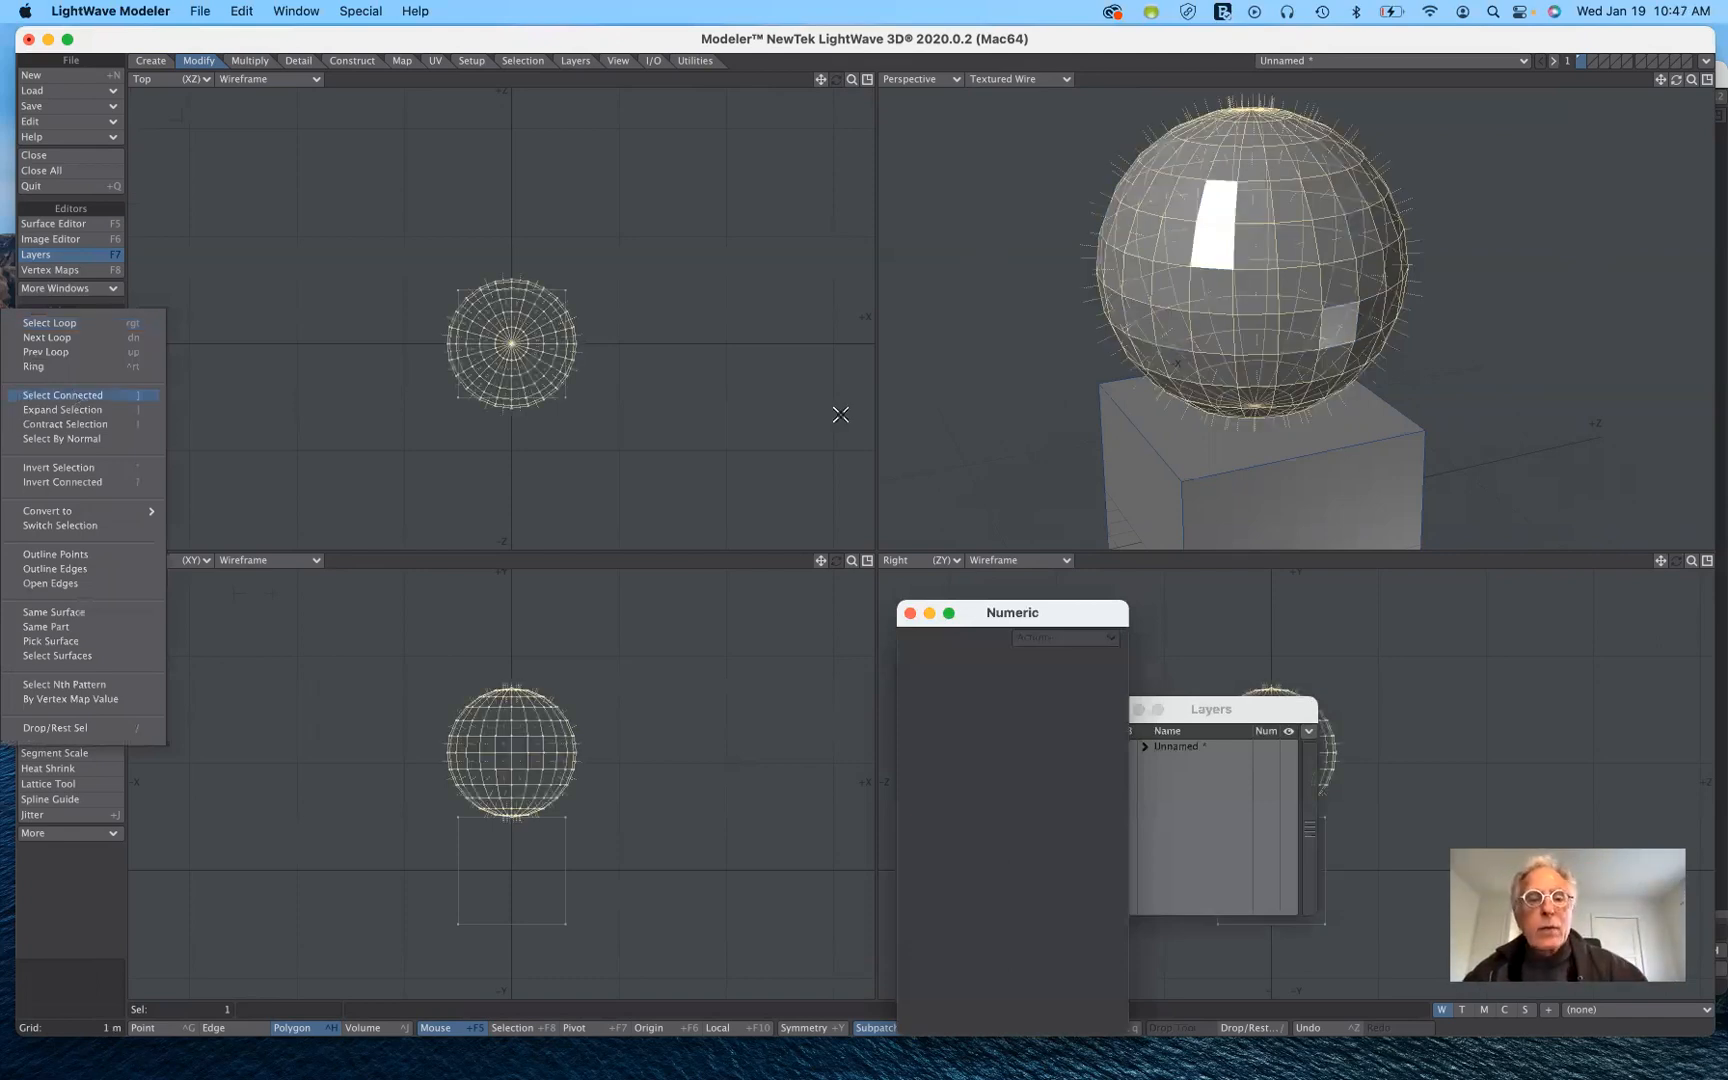
Step: Try moving the selected sphere 1.4 m in X and 30 cm in Z in the Top viewport, undo it, and drop the Move tool
key("t")
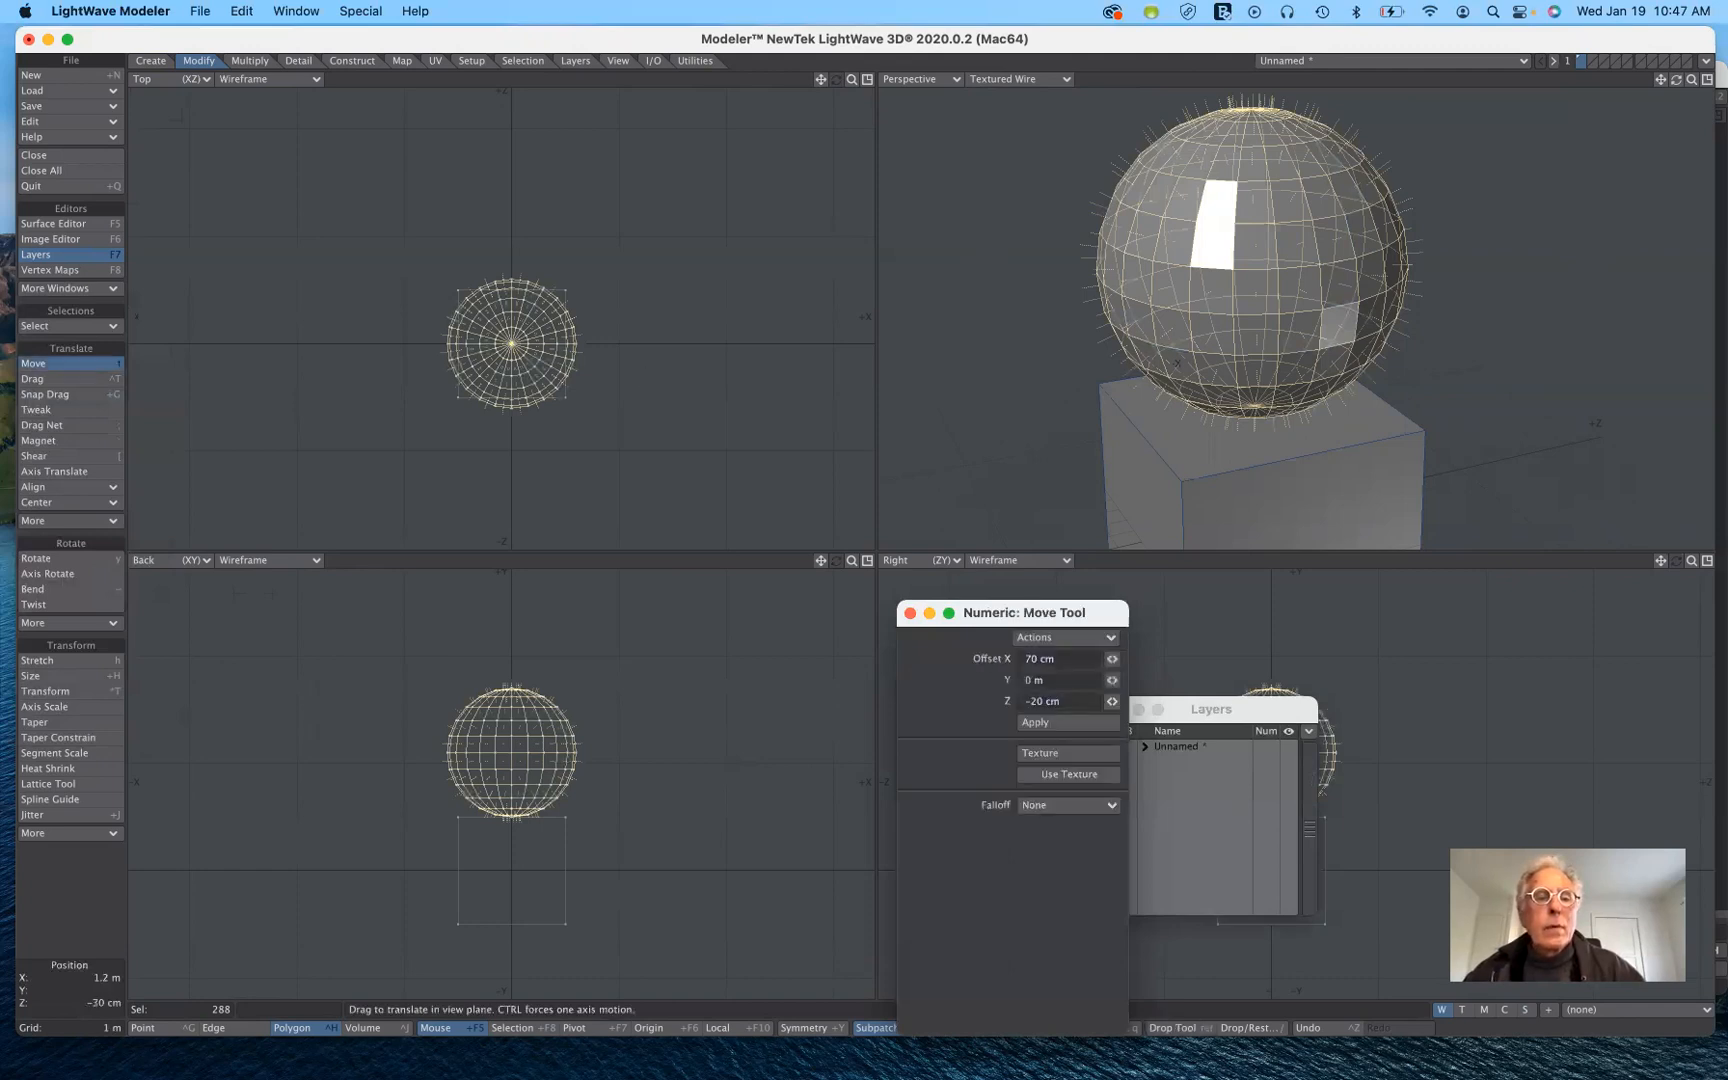
left_click(657, 412)
left_click_drag(660, 415, 748, 401)
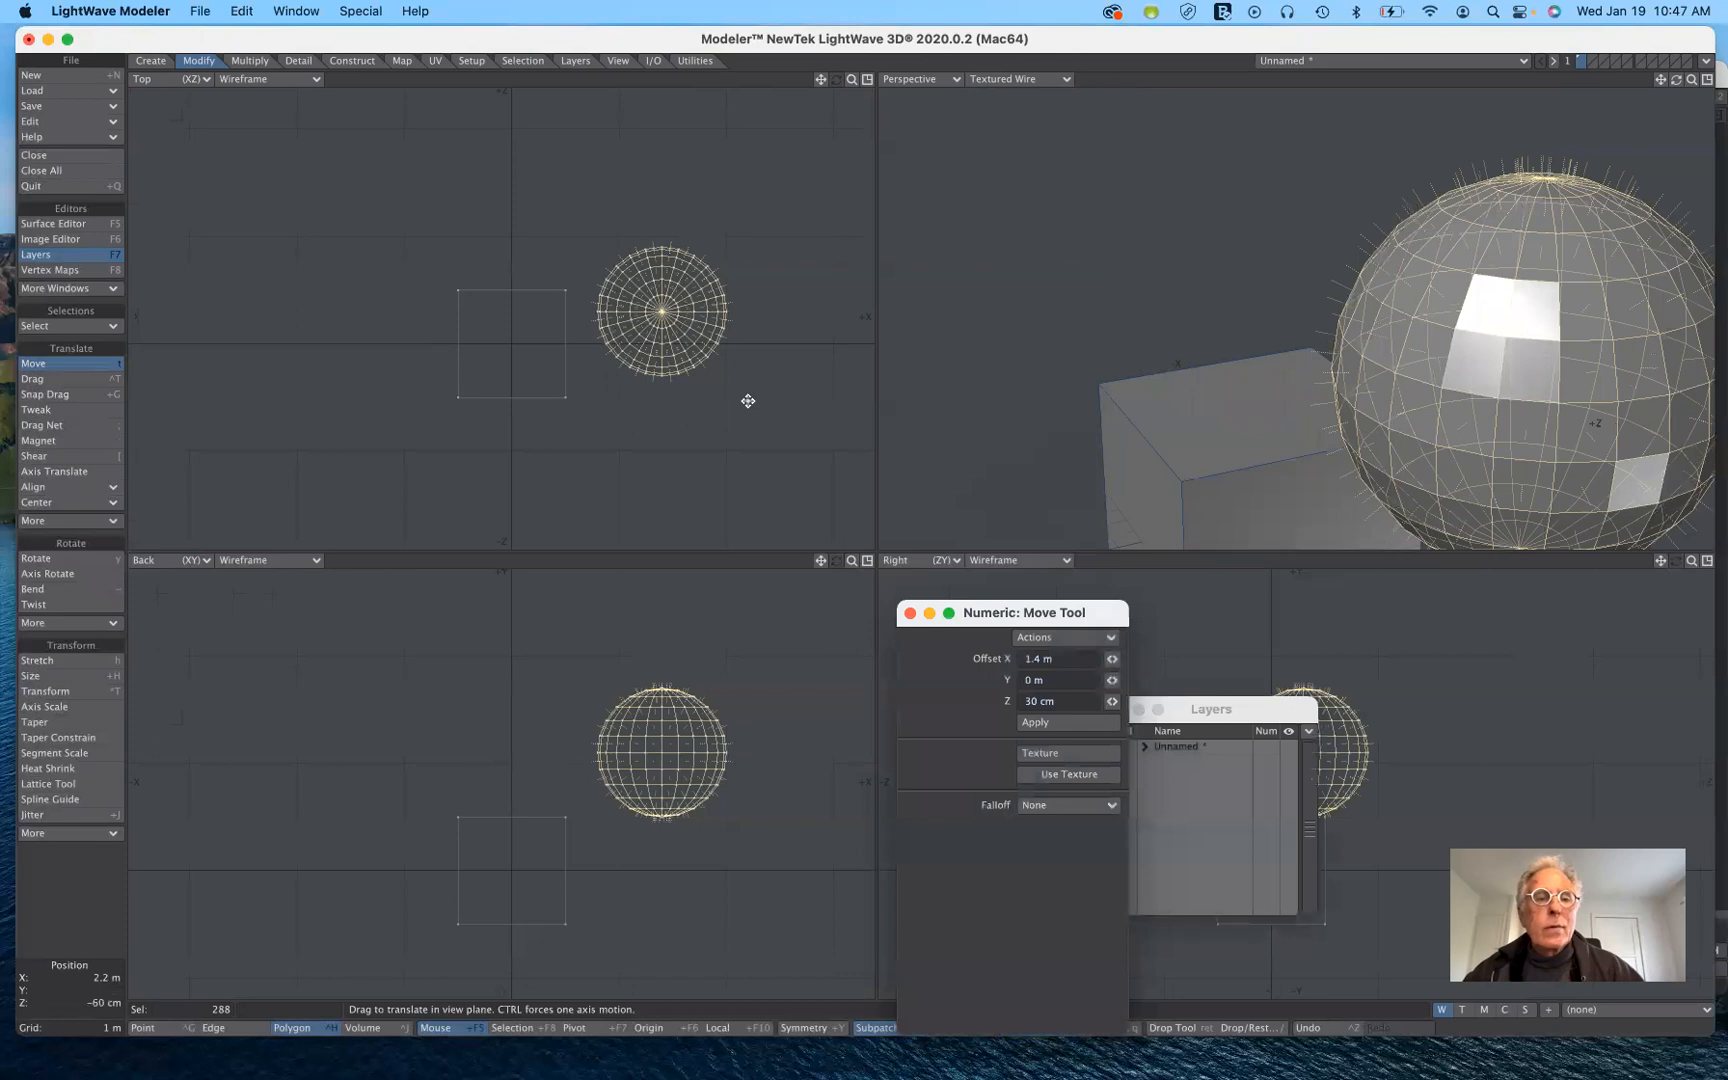
key("ctrl+z")
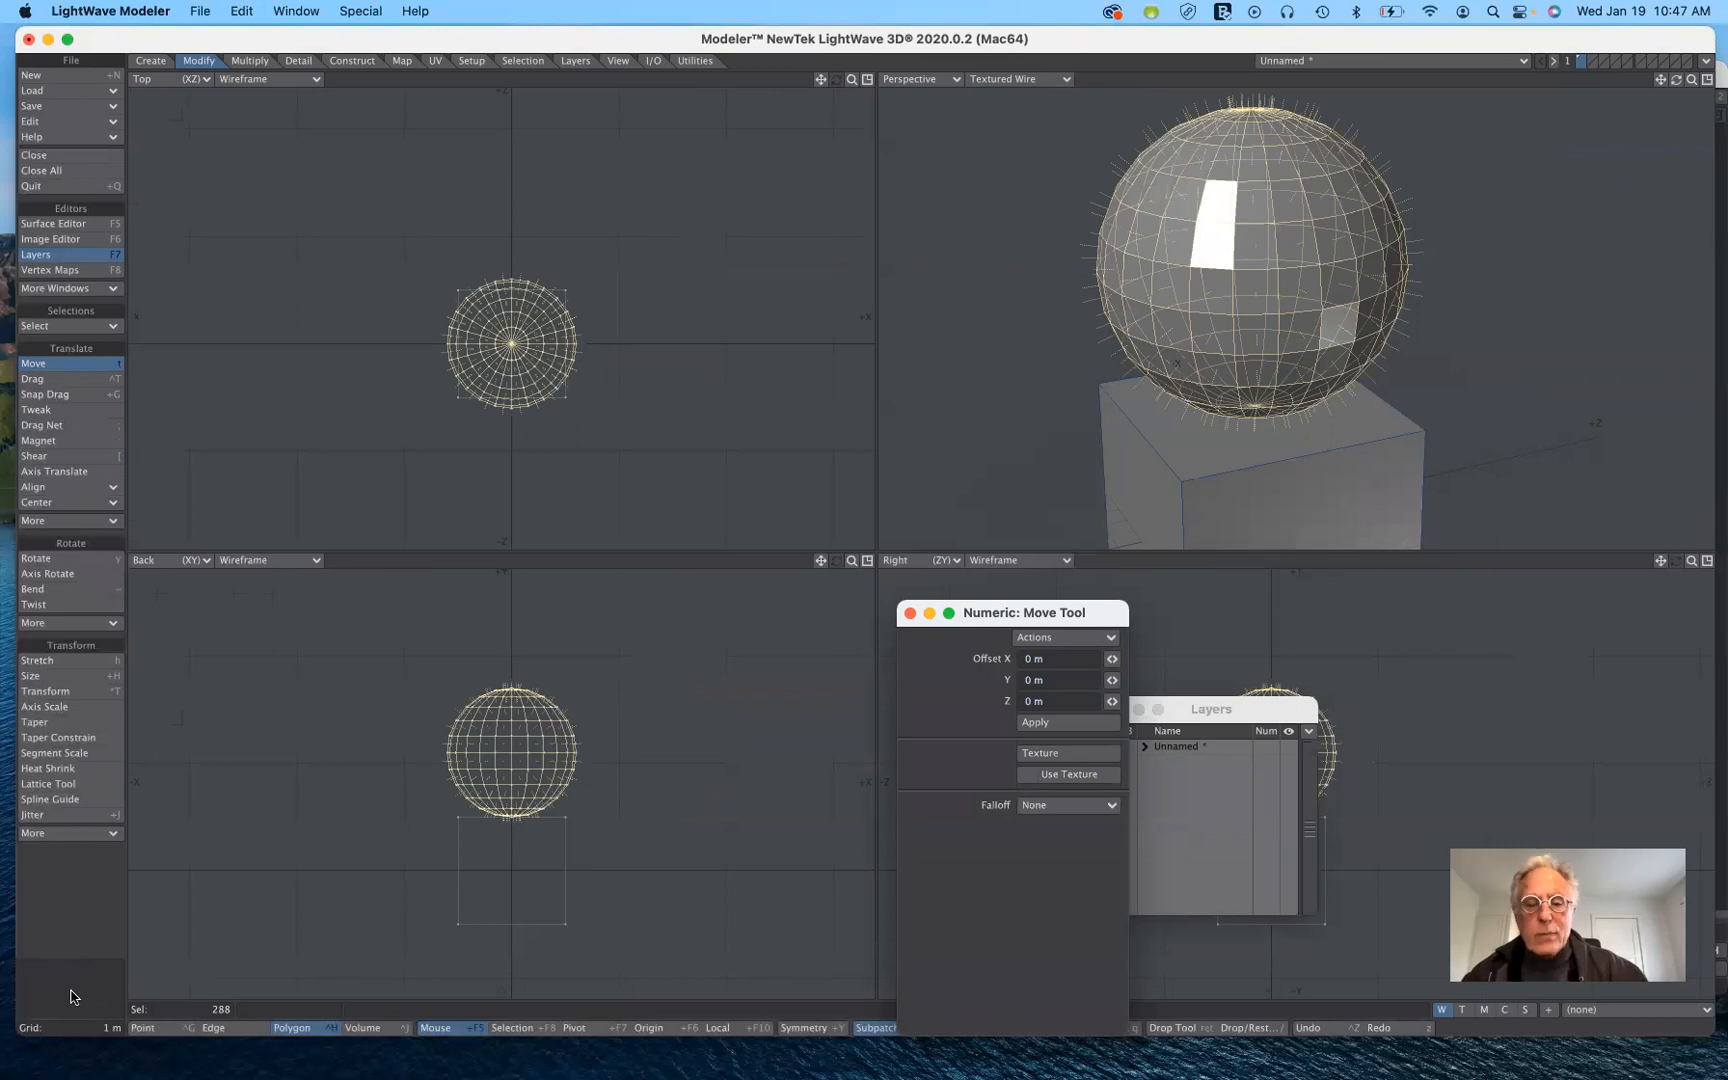
key("space")
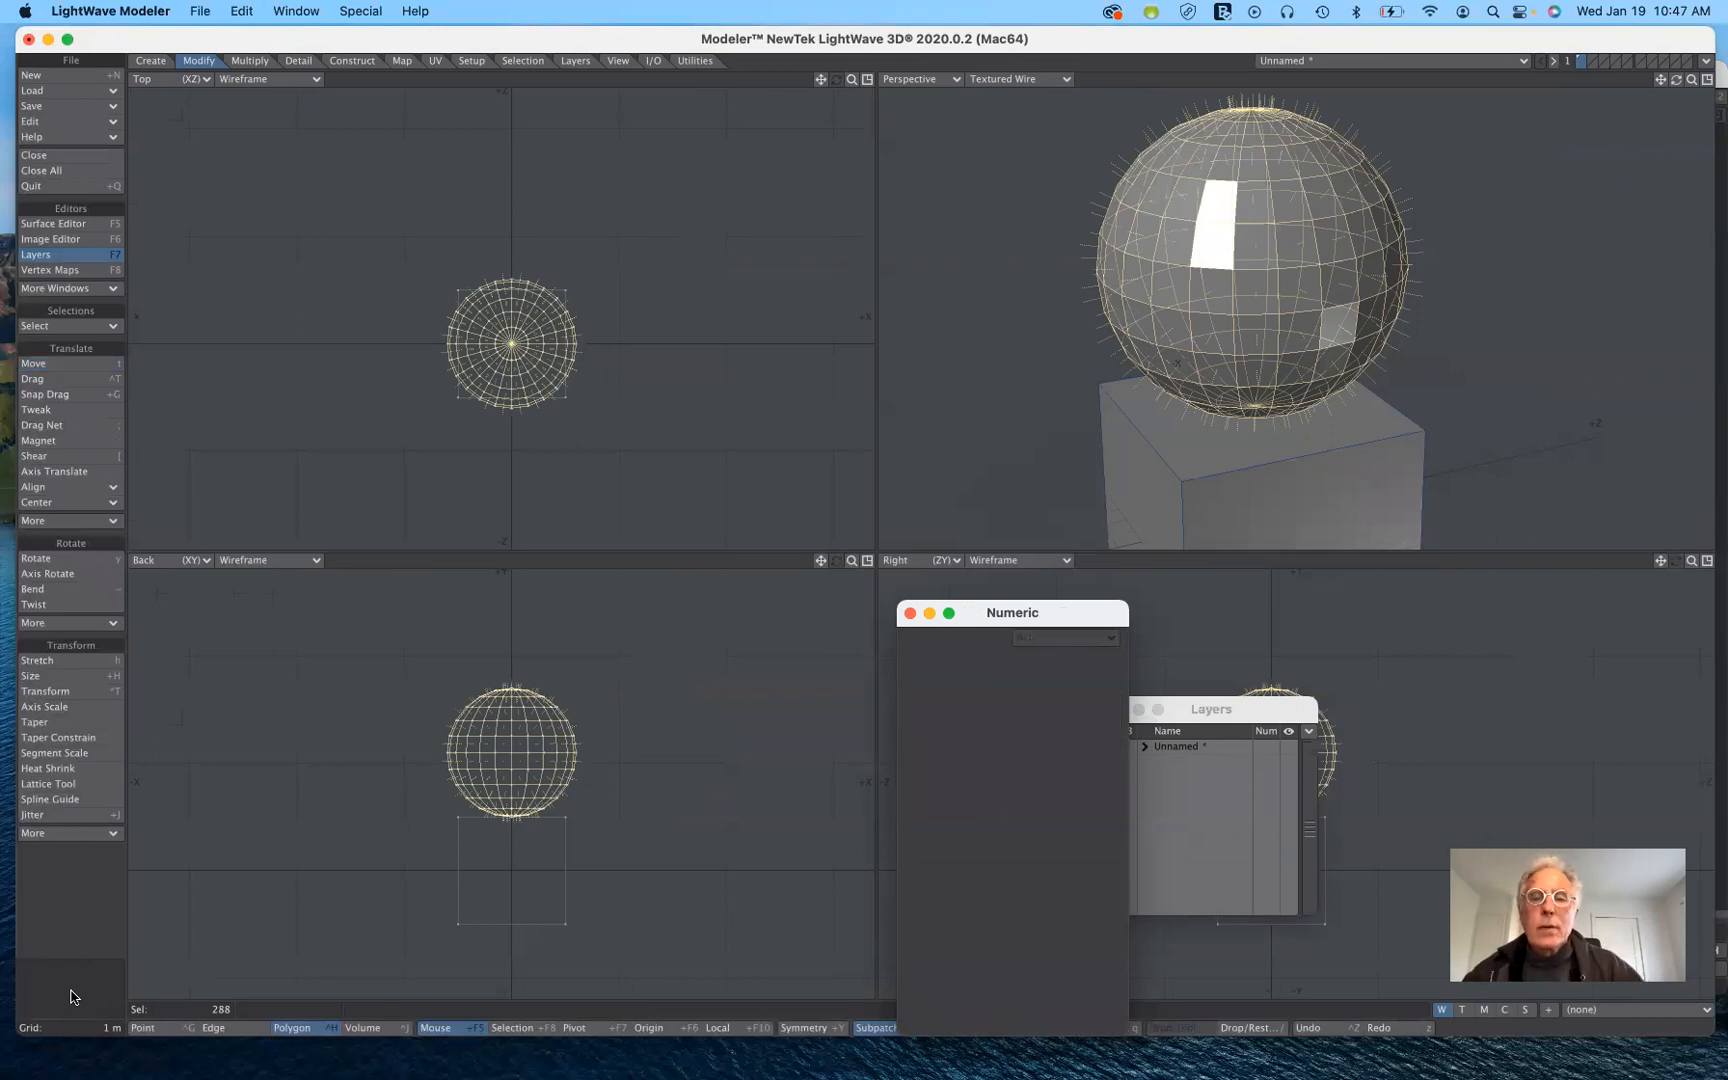
Step: With no polygons selected, try moving both objects 1.6 m in X and 20 cm in Z in the Top viewport, and undo it
left_click(70, 997)
key("t")
left_click_drag(349, 452, 520, 430)
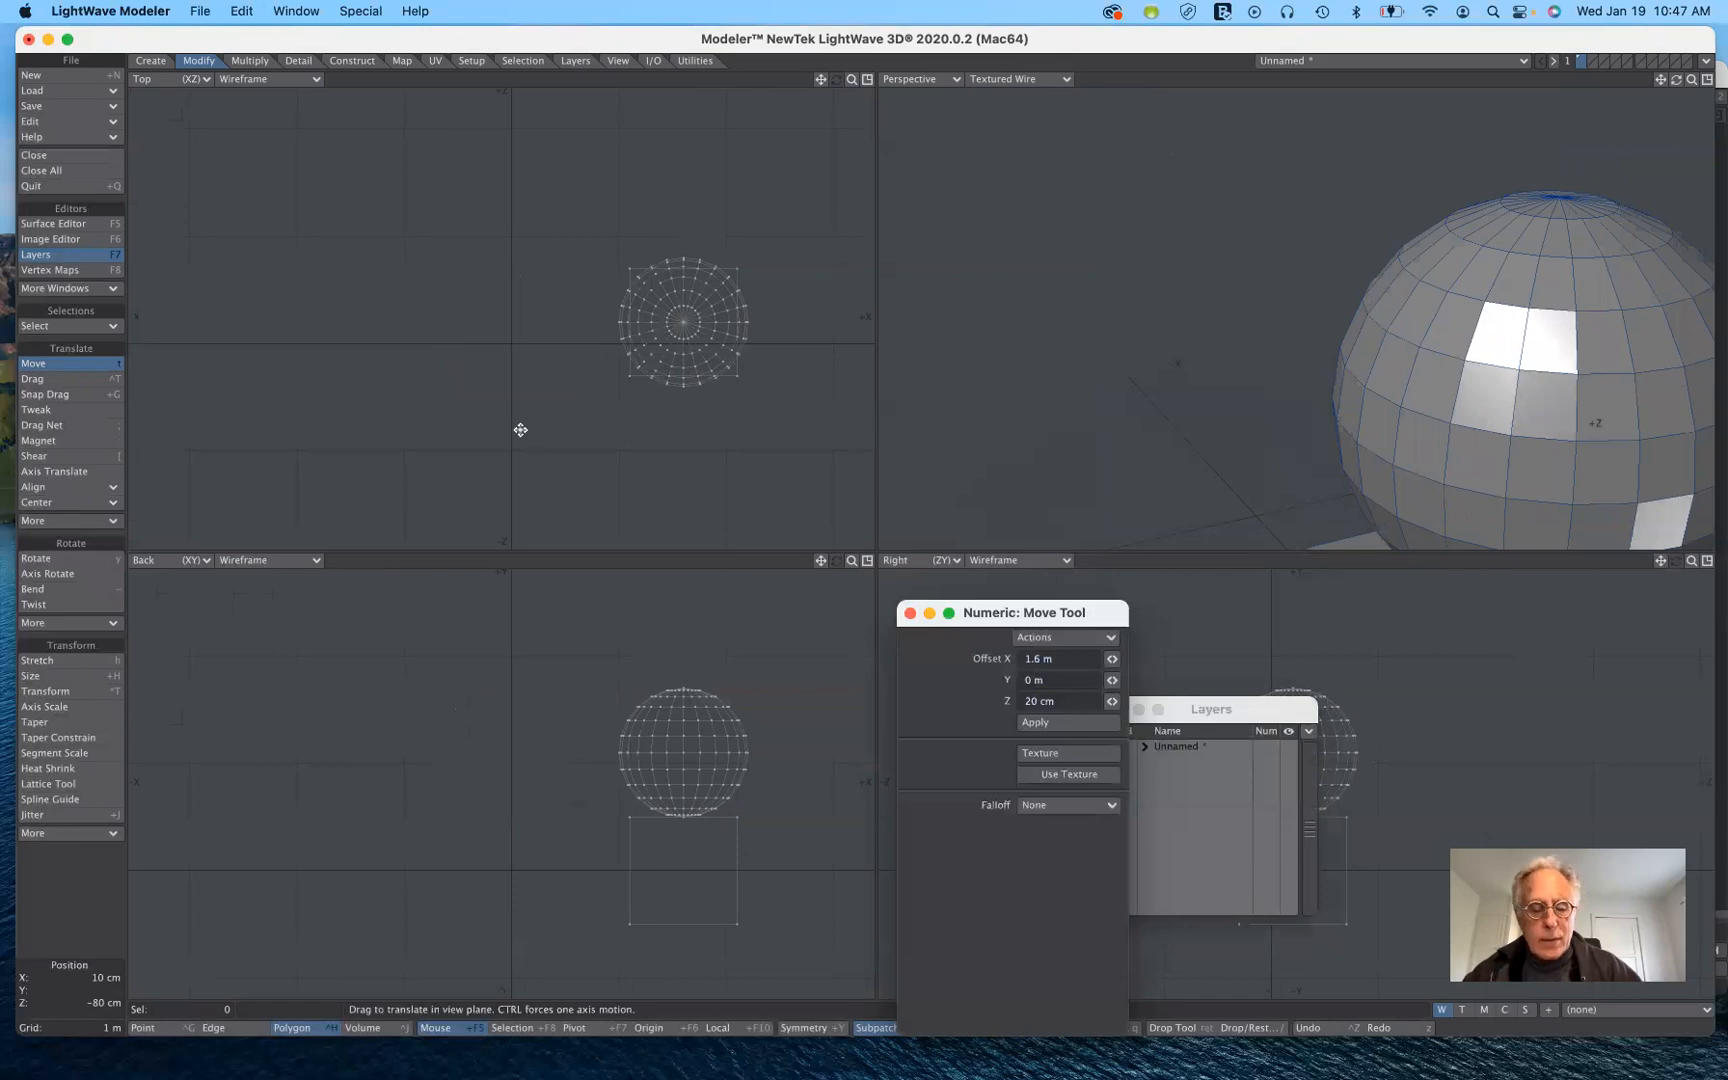
key("ctrl+z")
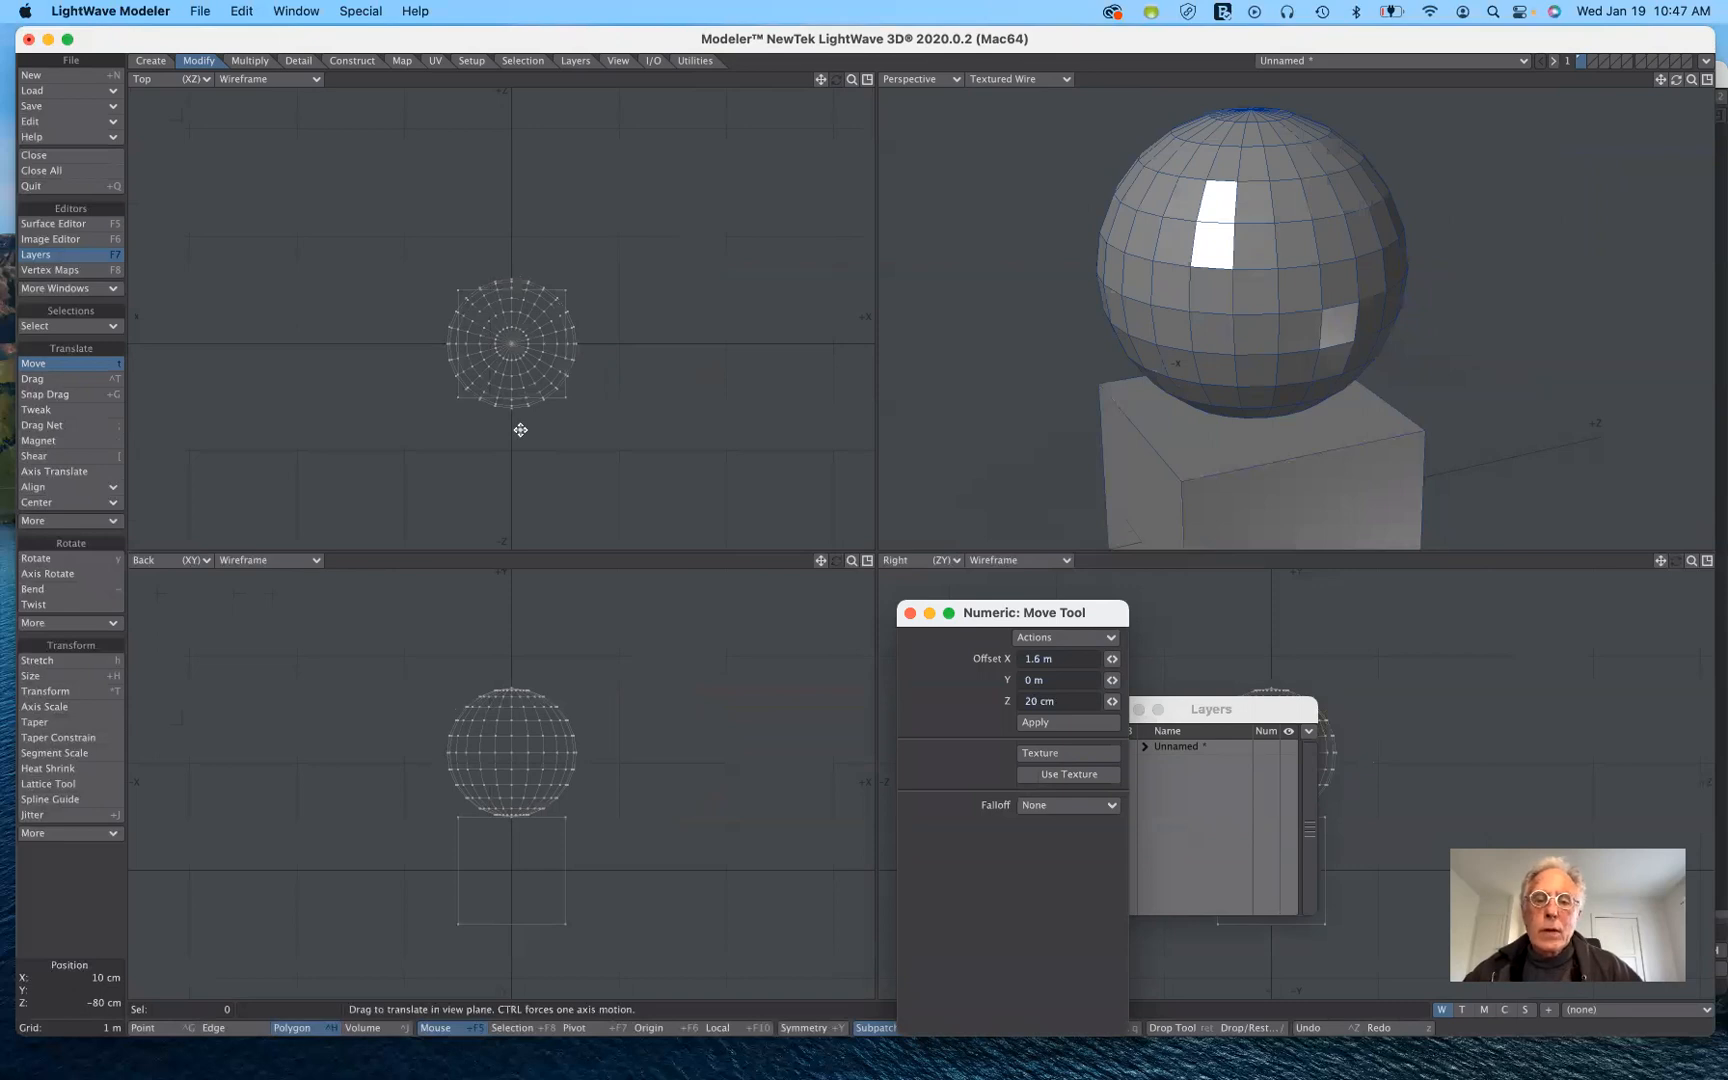
Step: Drop the Move tool and switch to the empty second layer with the Numeric window clear of the Top viewport
left_click_drag(1030, 612, 909, 459)
key("space")
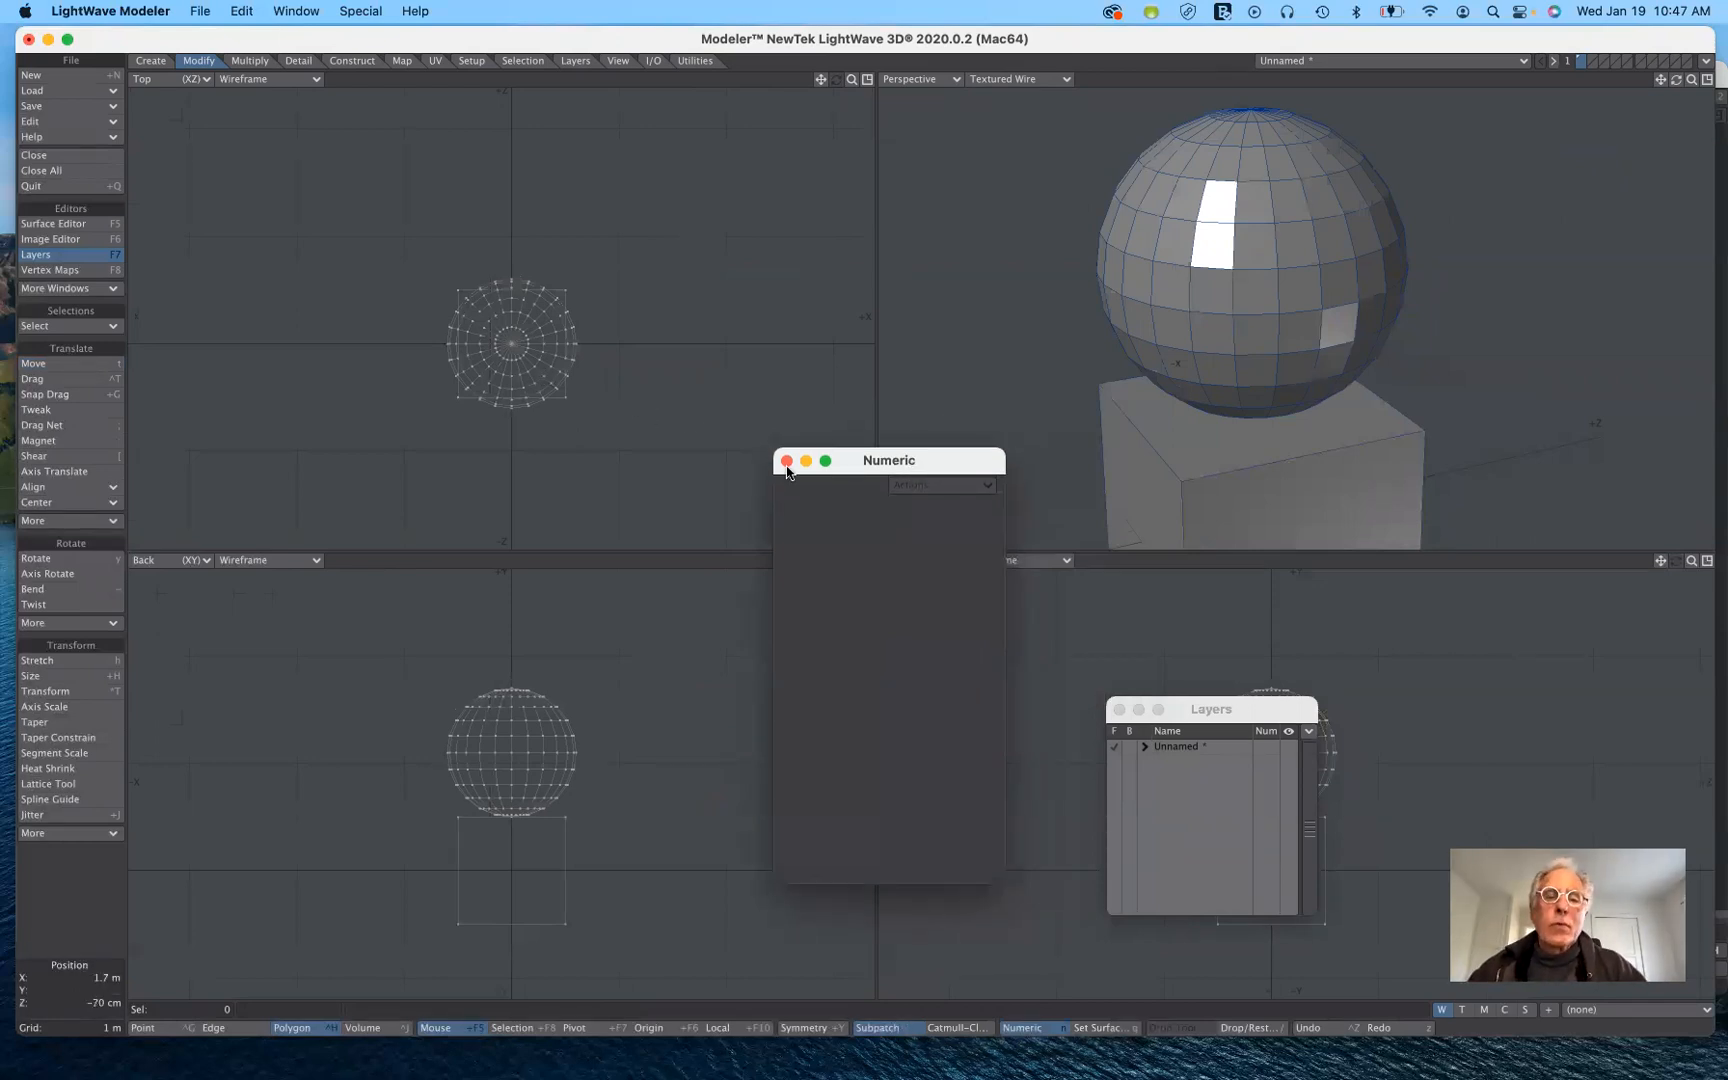
left_click(1594, 61)
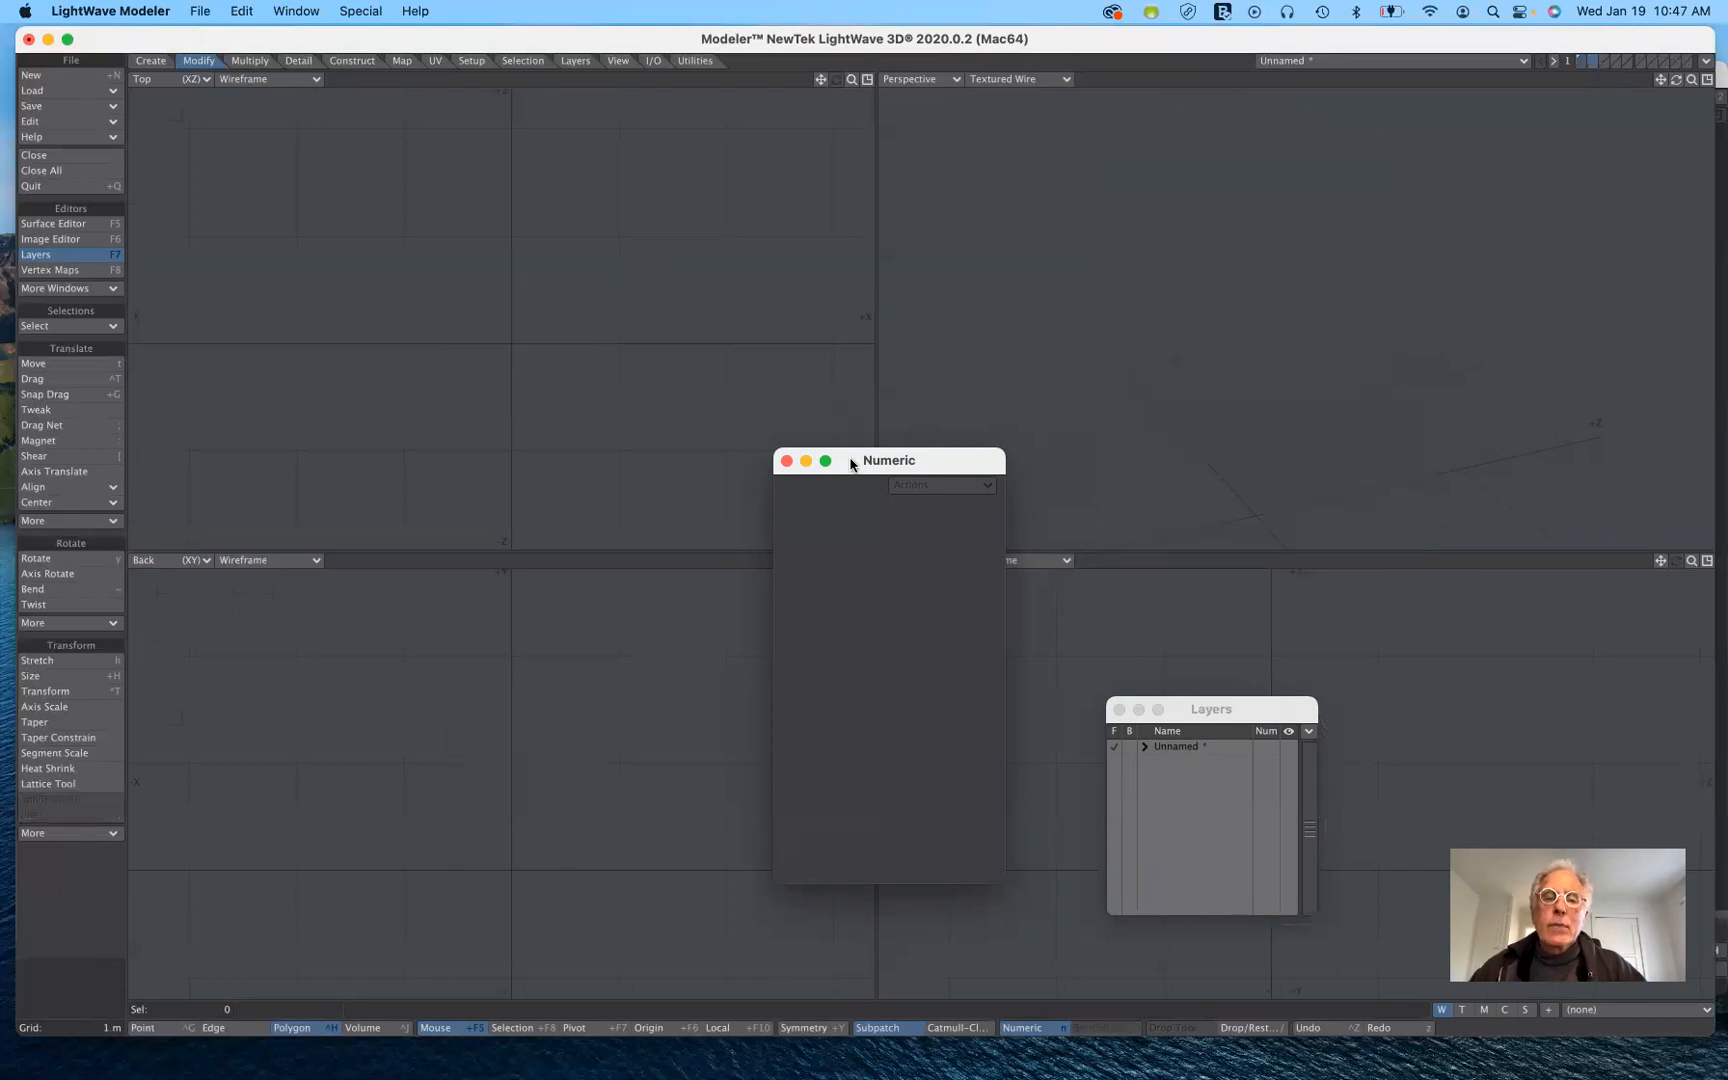
left_click_drag(858, 463, 1458, 247)
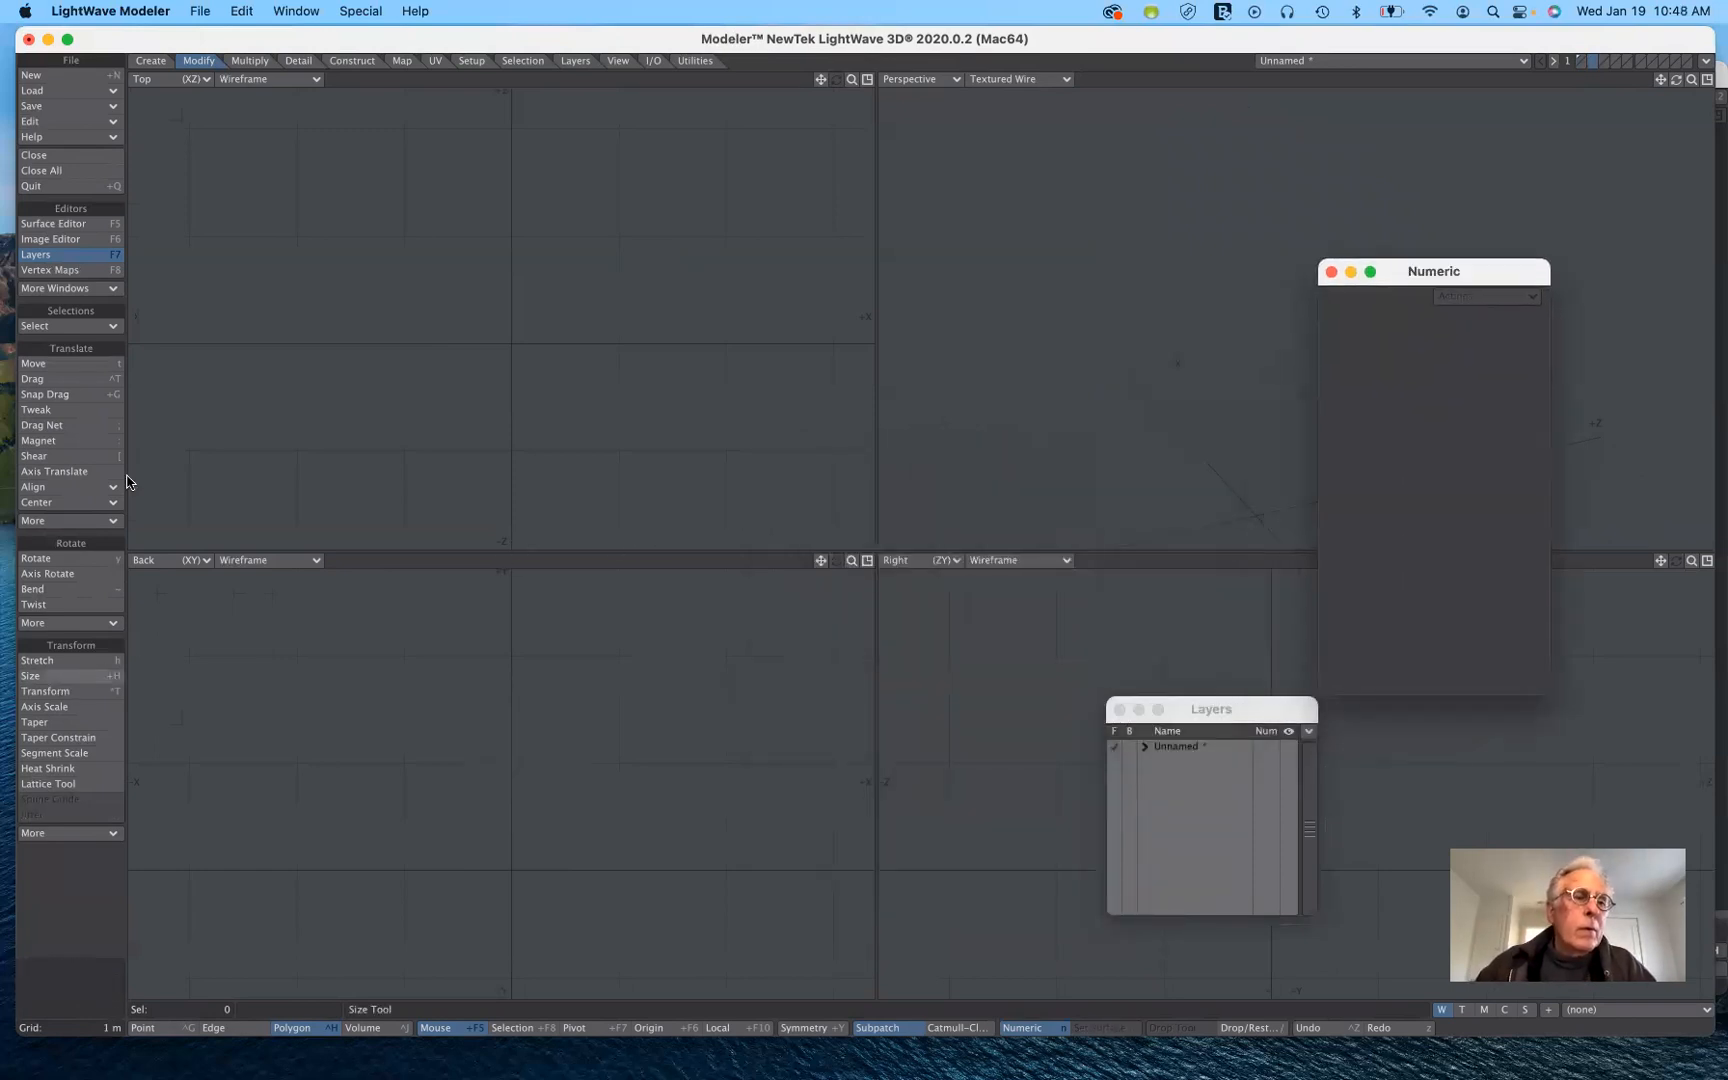
Step: Place five points in the Top viewport as an irregular pentagon, from about X −1.2 m, Z 80 cm around to X −1.1 m, Z −70 cm
left_click(155, 63)
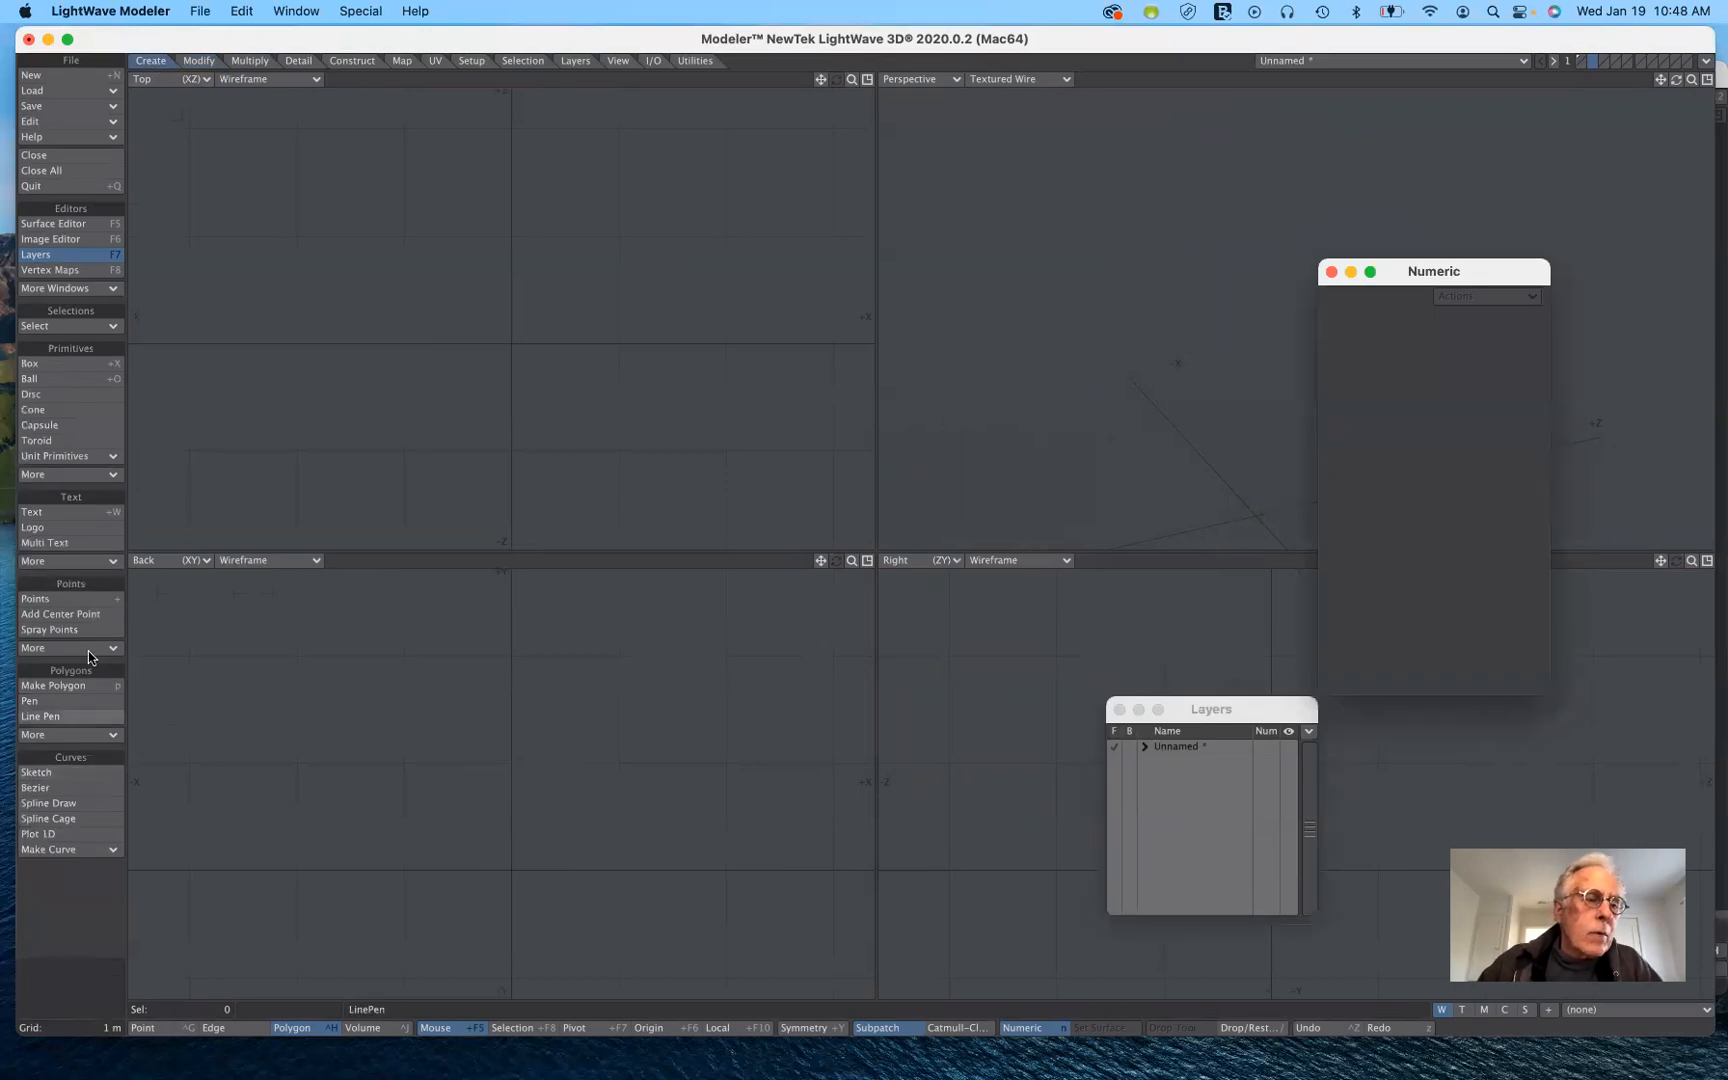
left_click(79, 600)
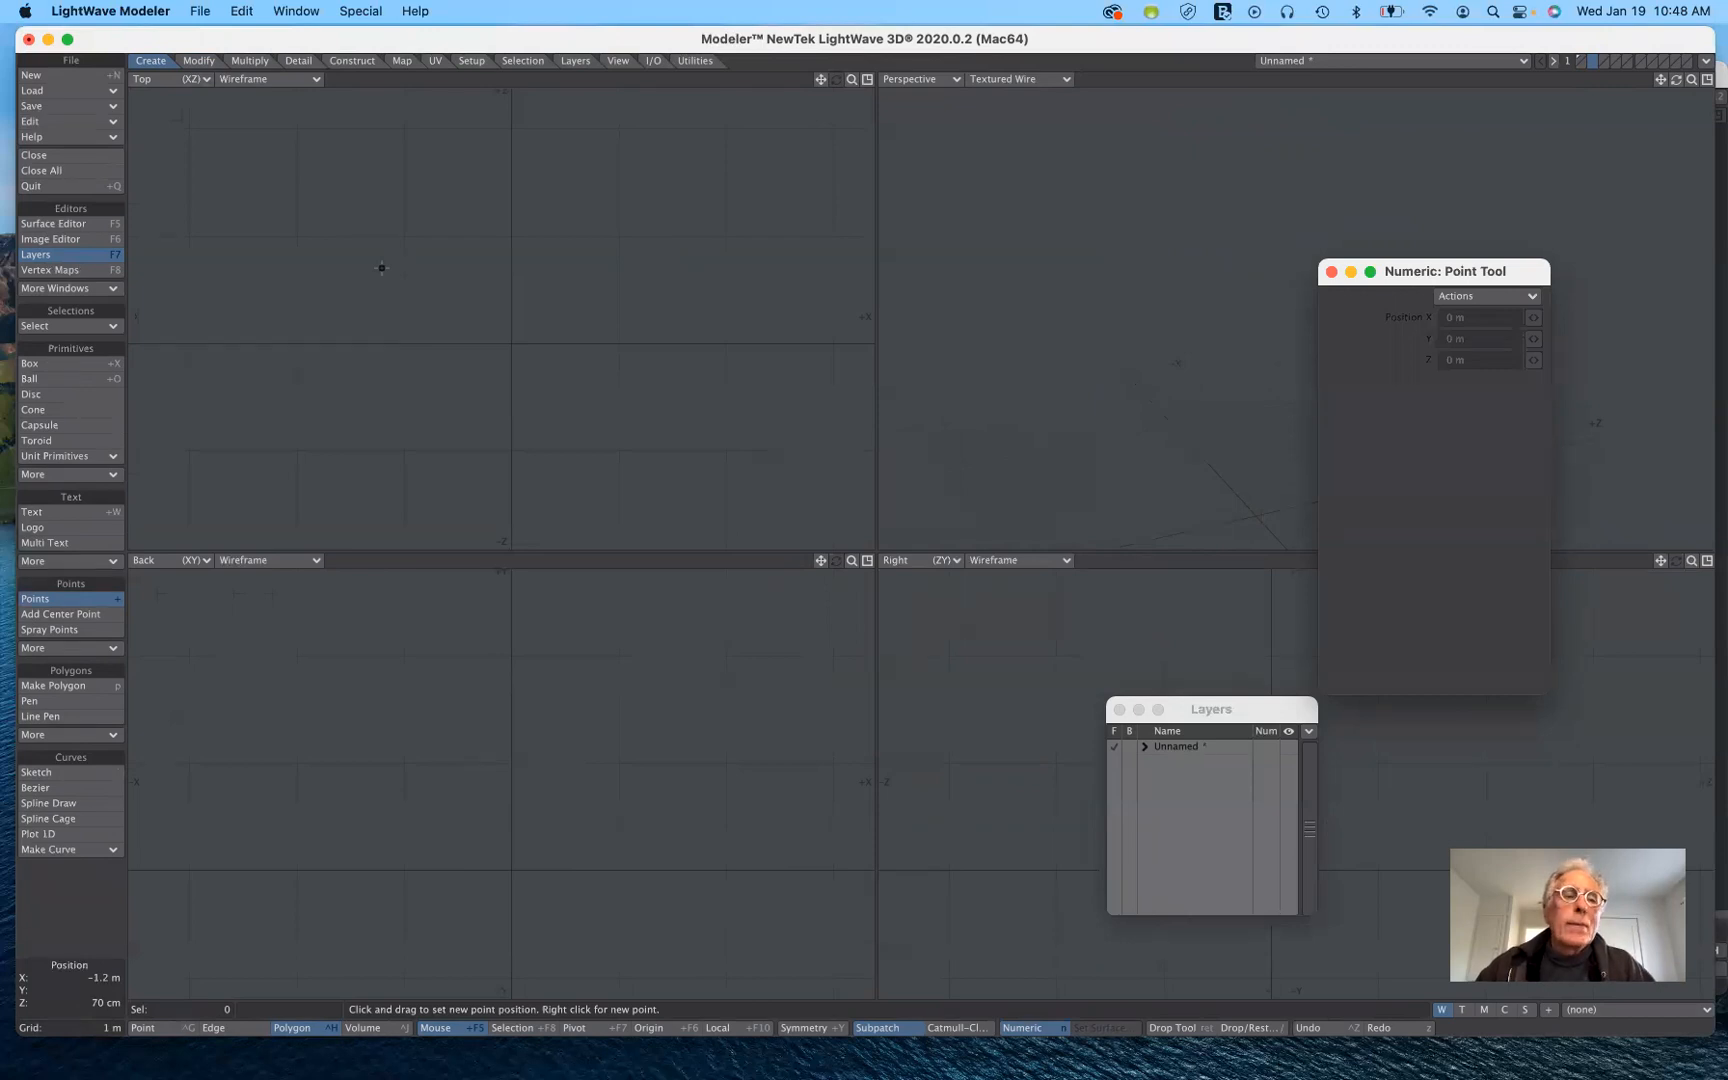
left_click(385, 250)
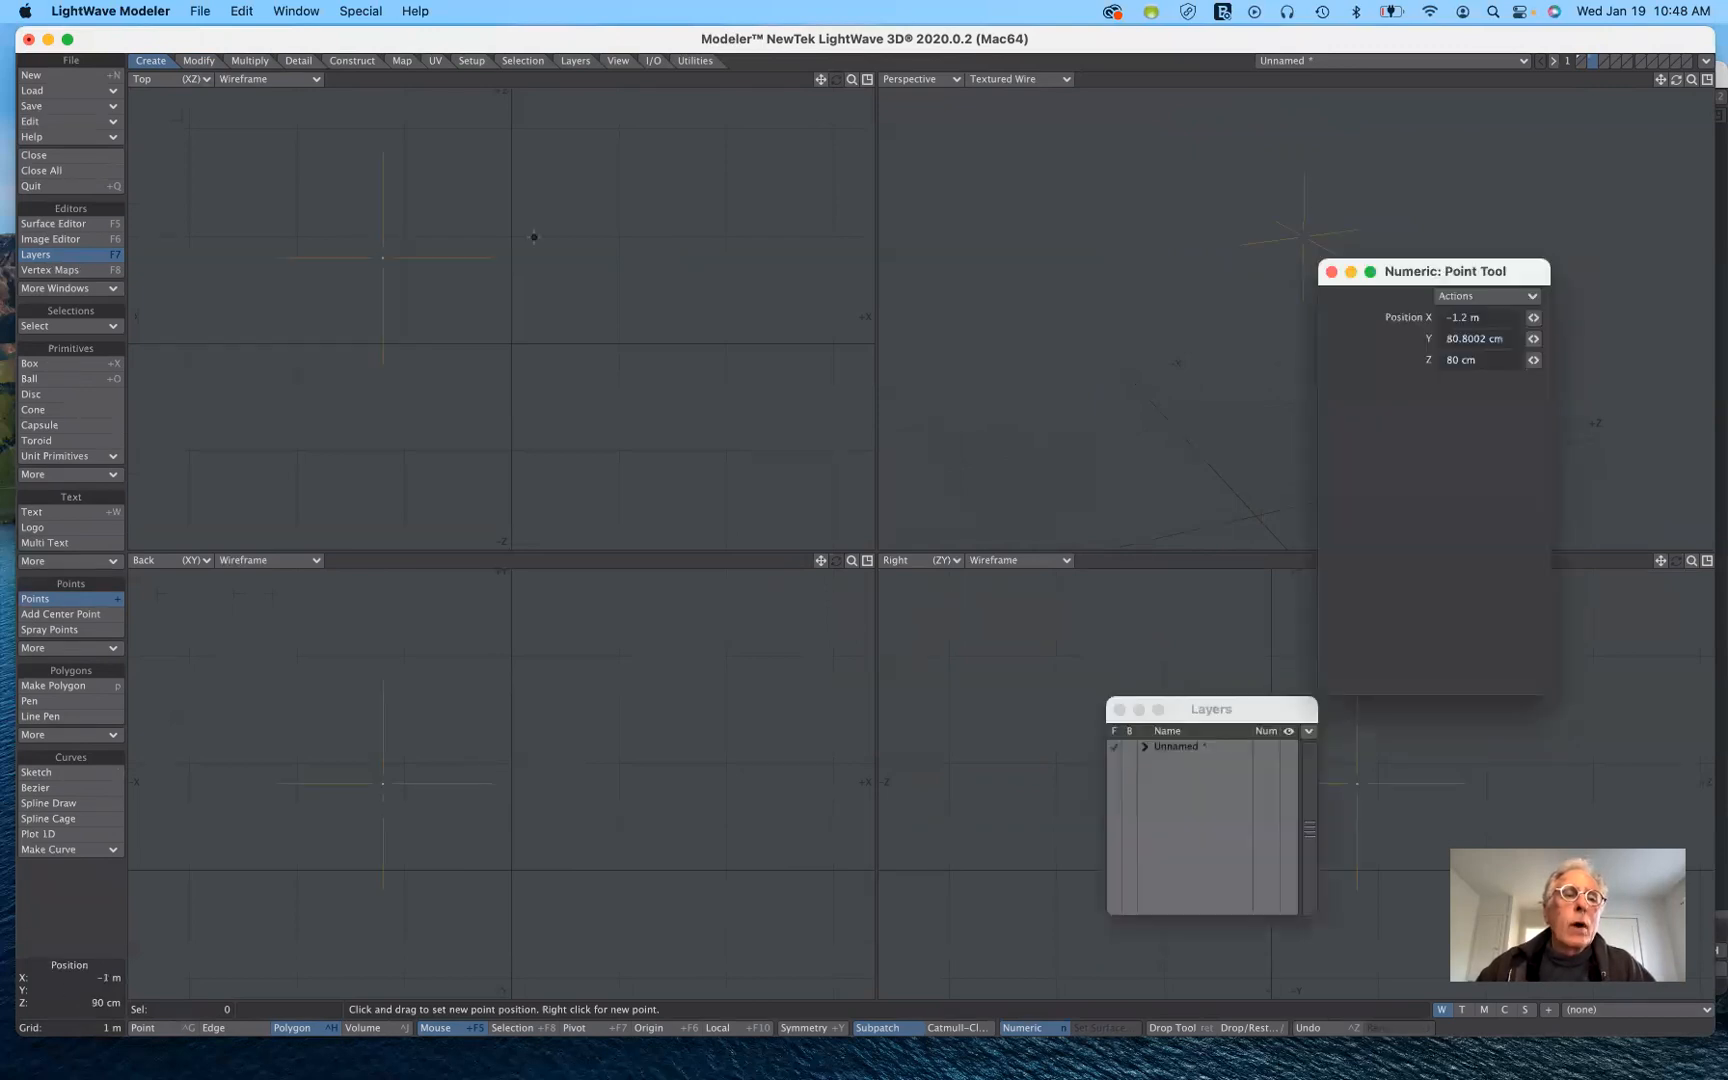
left_click_drag(611, 210, 684, 374)
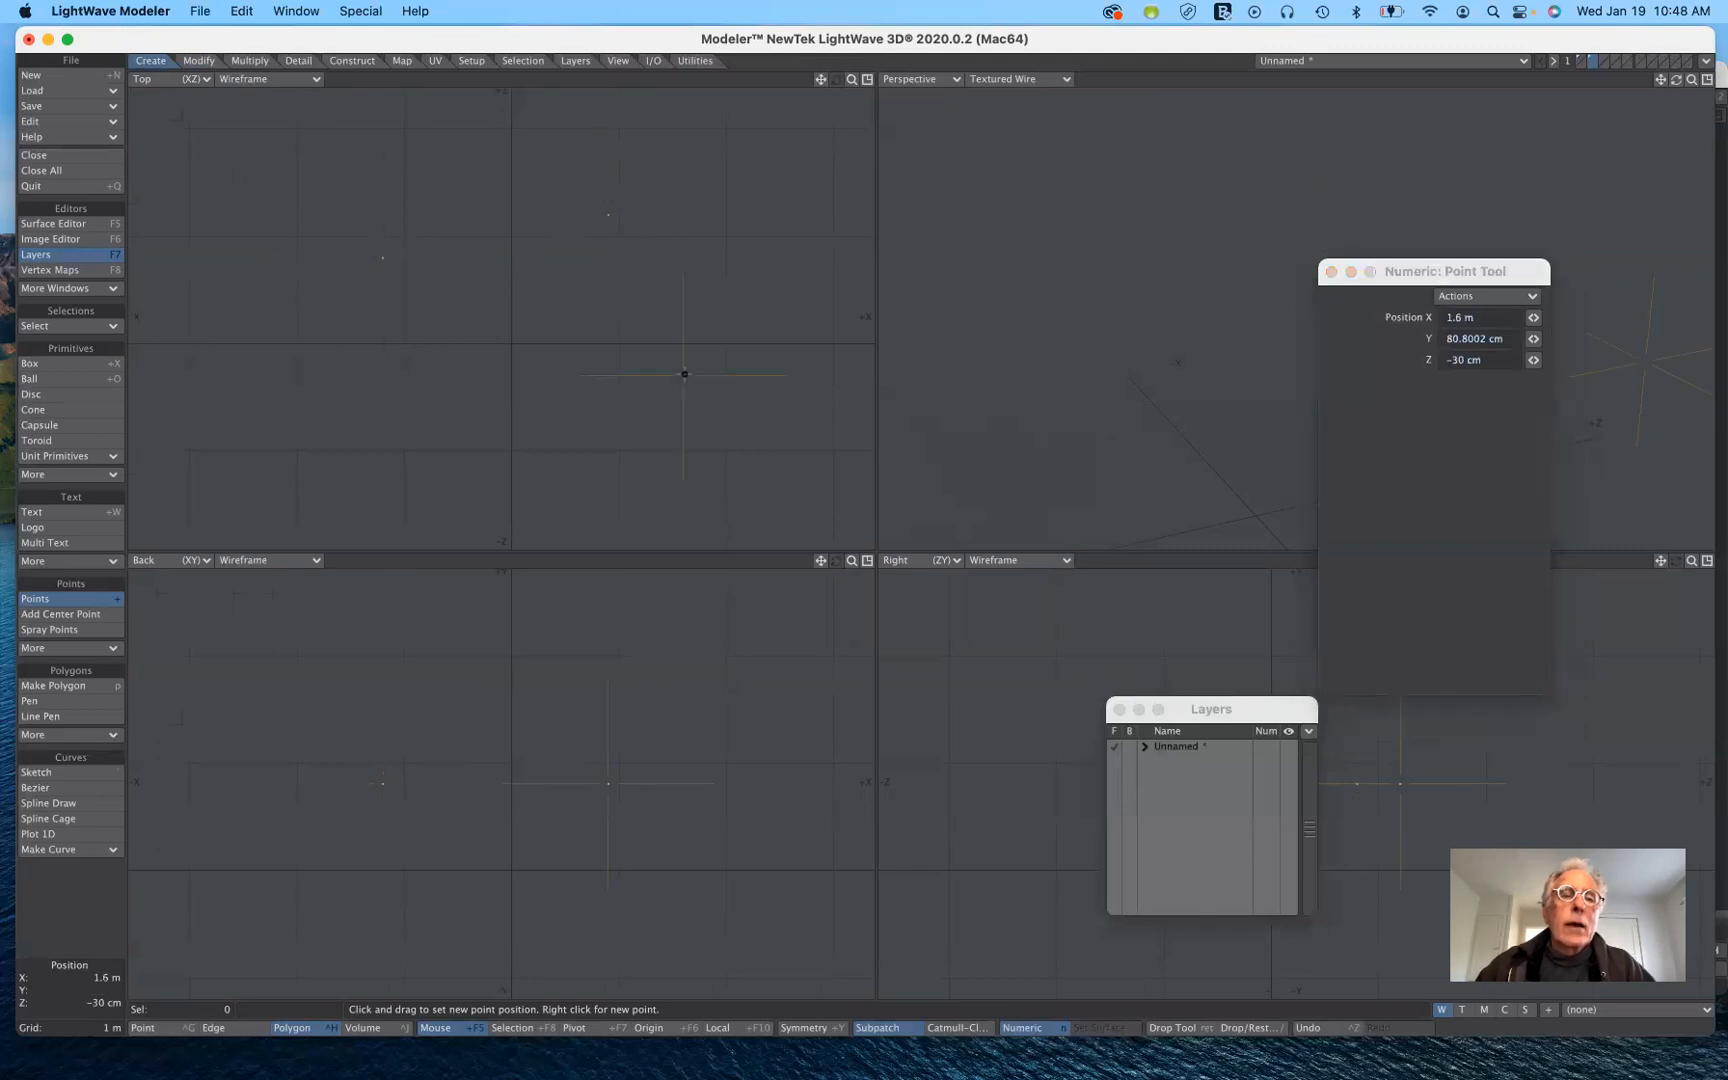
left_click(393, 418)
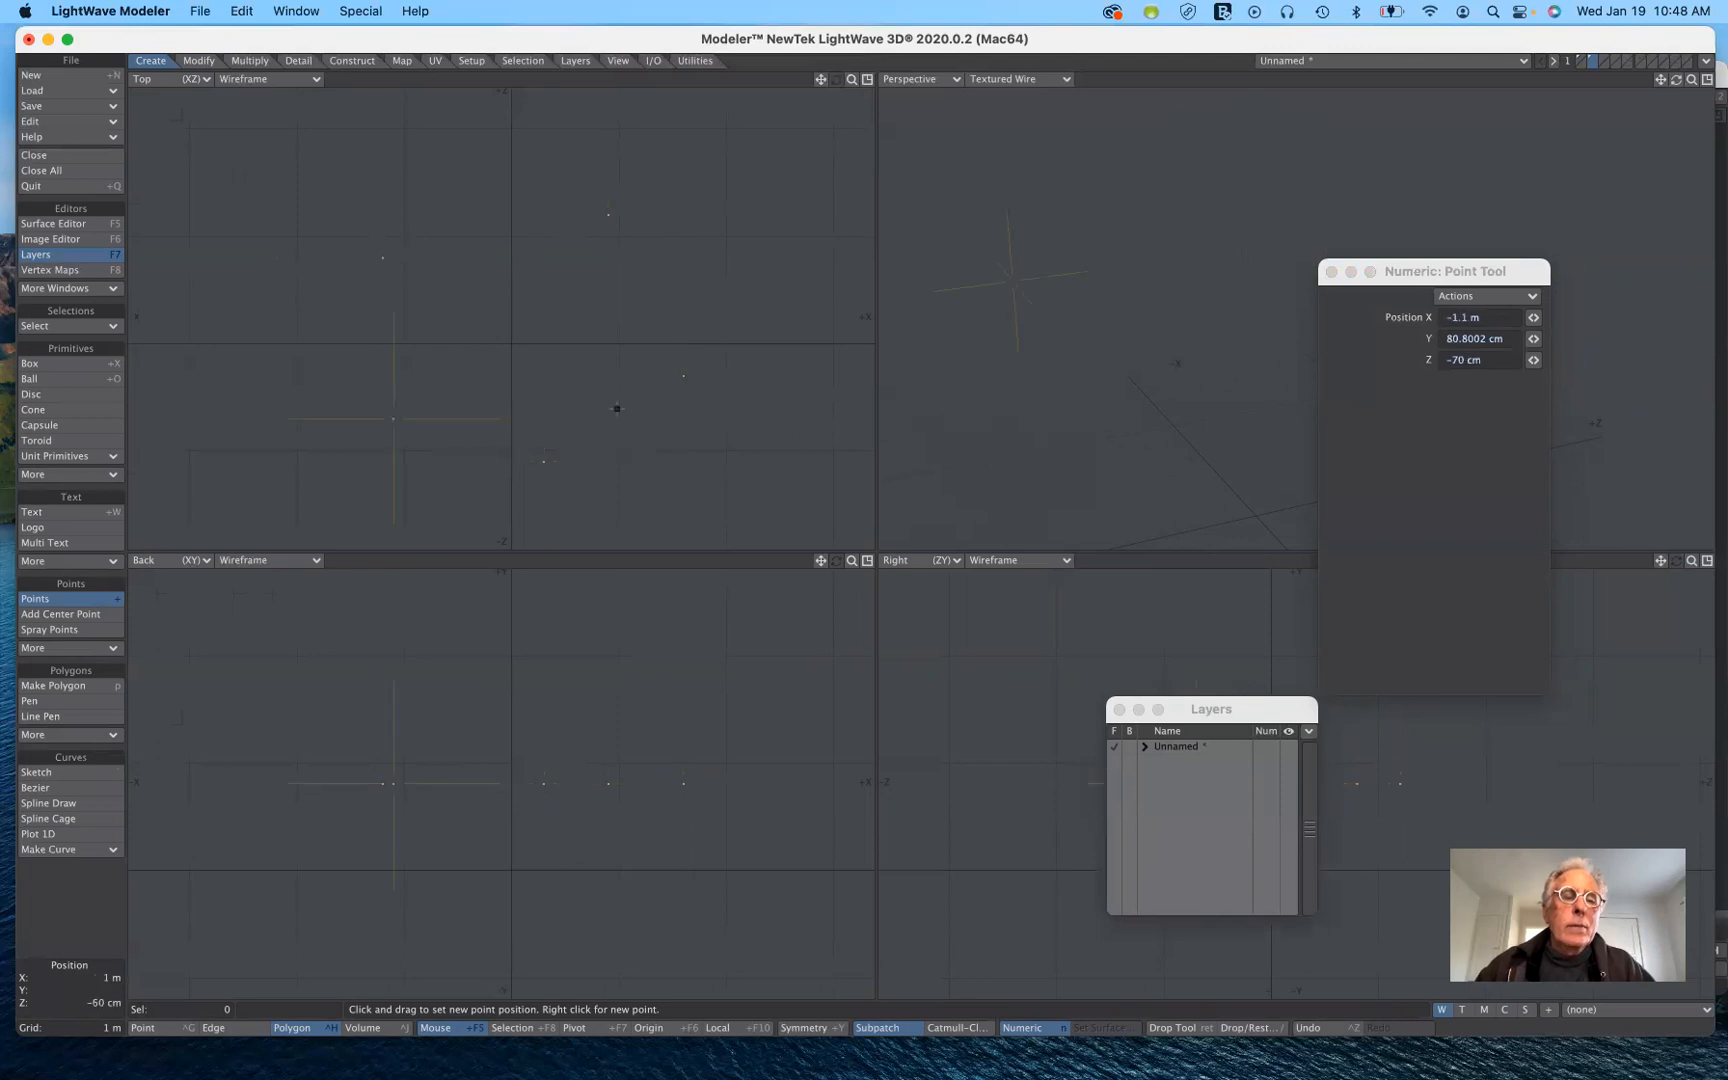
left_click(90, 599)
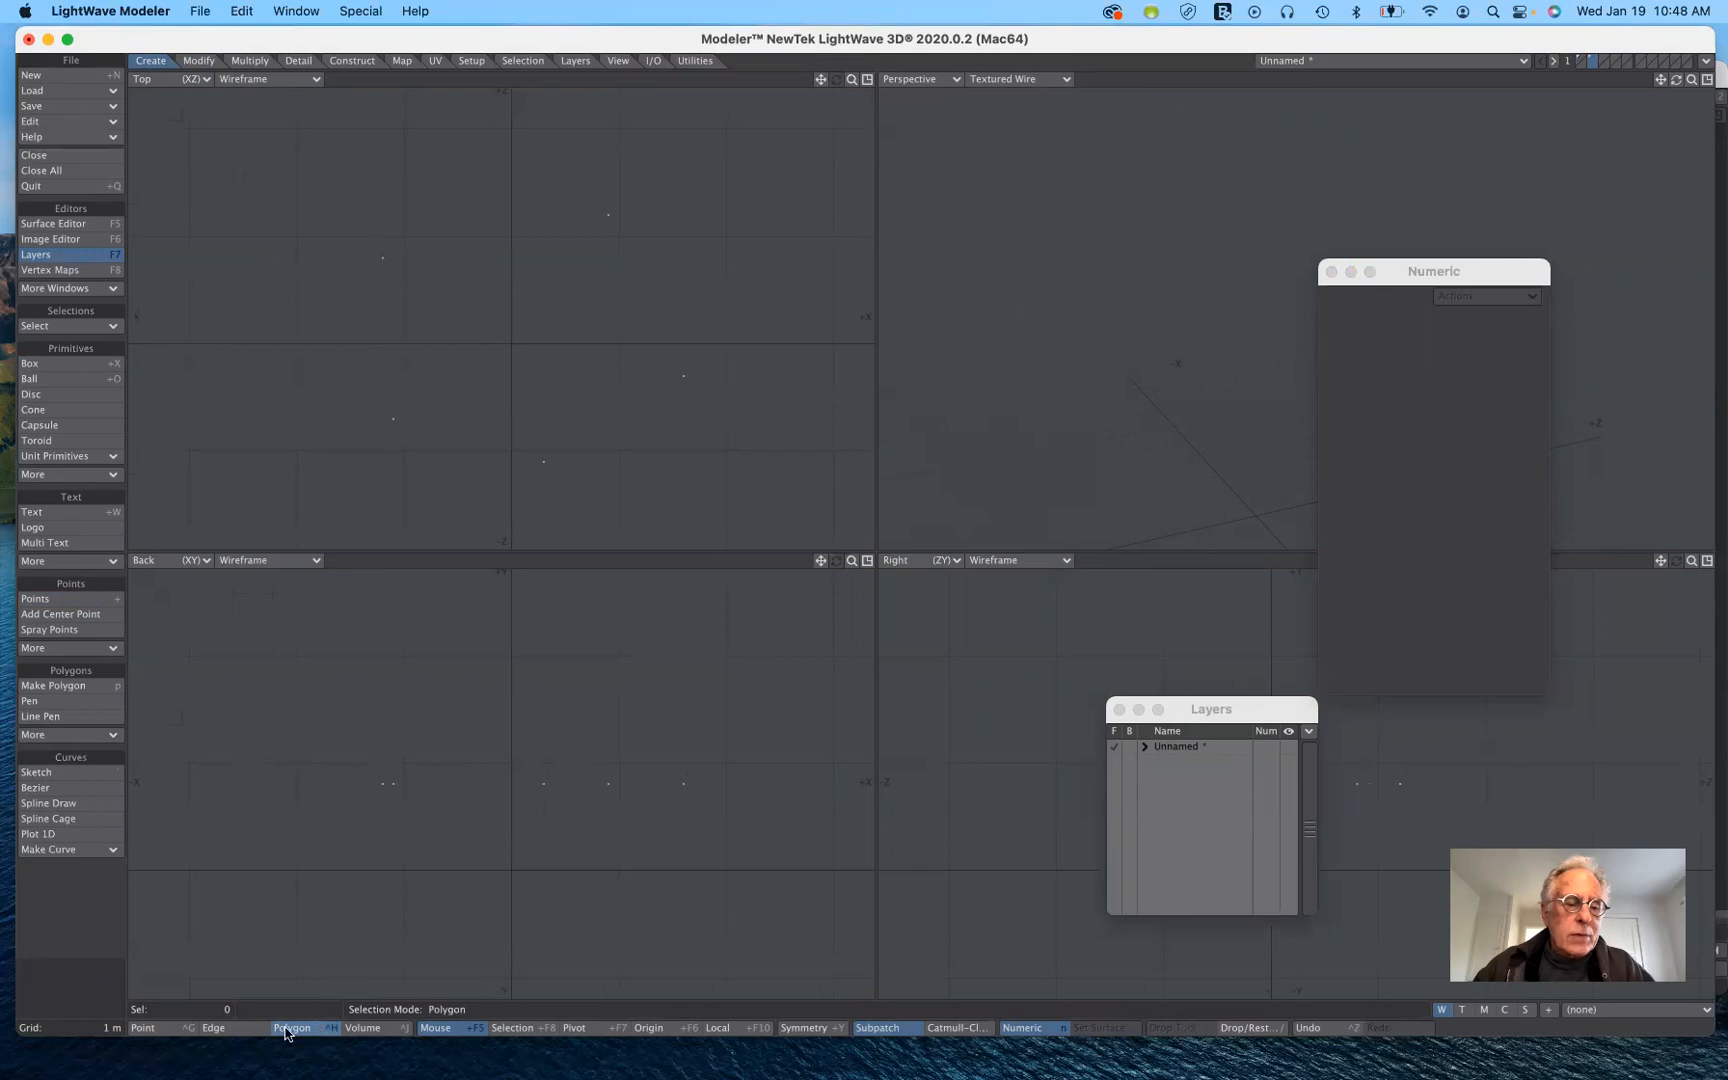
Step: Select all five points in the Back viewport and make a polygon from them
left_click(174, 1036)
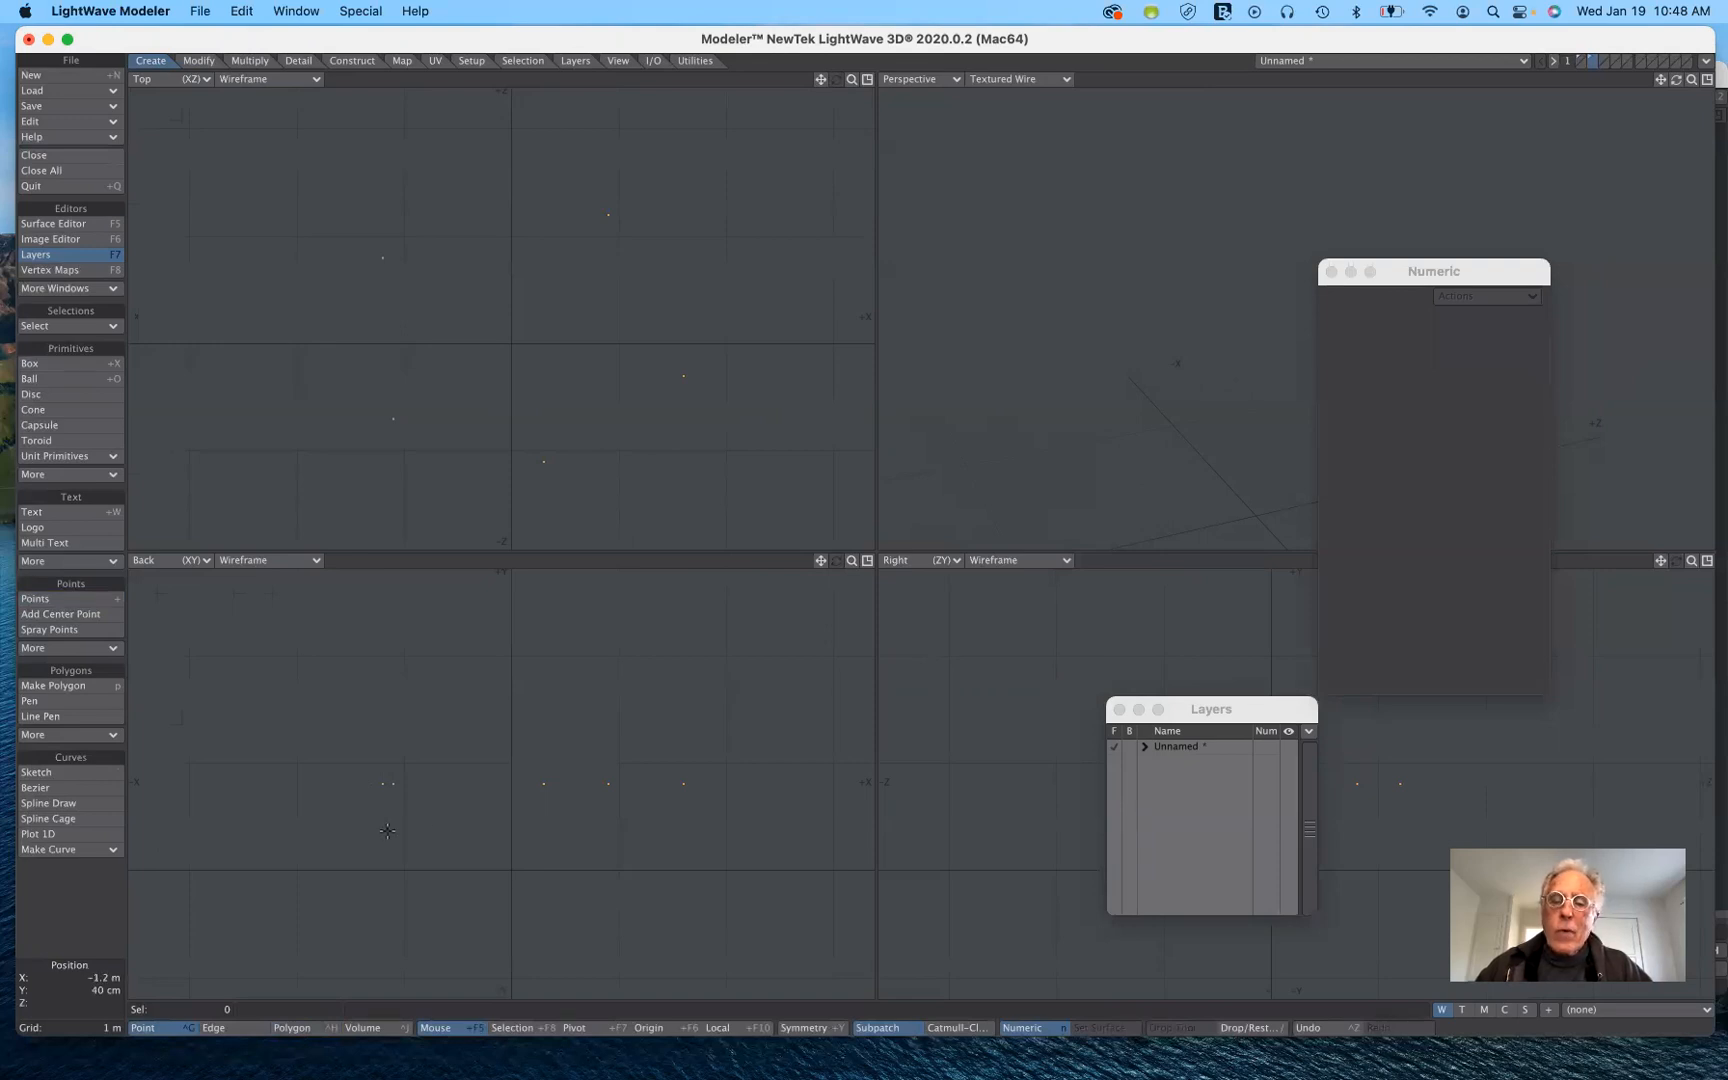
left_click_drag(351, 800, 553, 843)
mouse_move(727, 811)
left_mouse_down()
mouse_move(748, 738)
mouse_move(335, 722)
mouse_move(330, 836)
left_mouse_up()
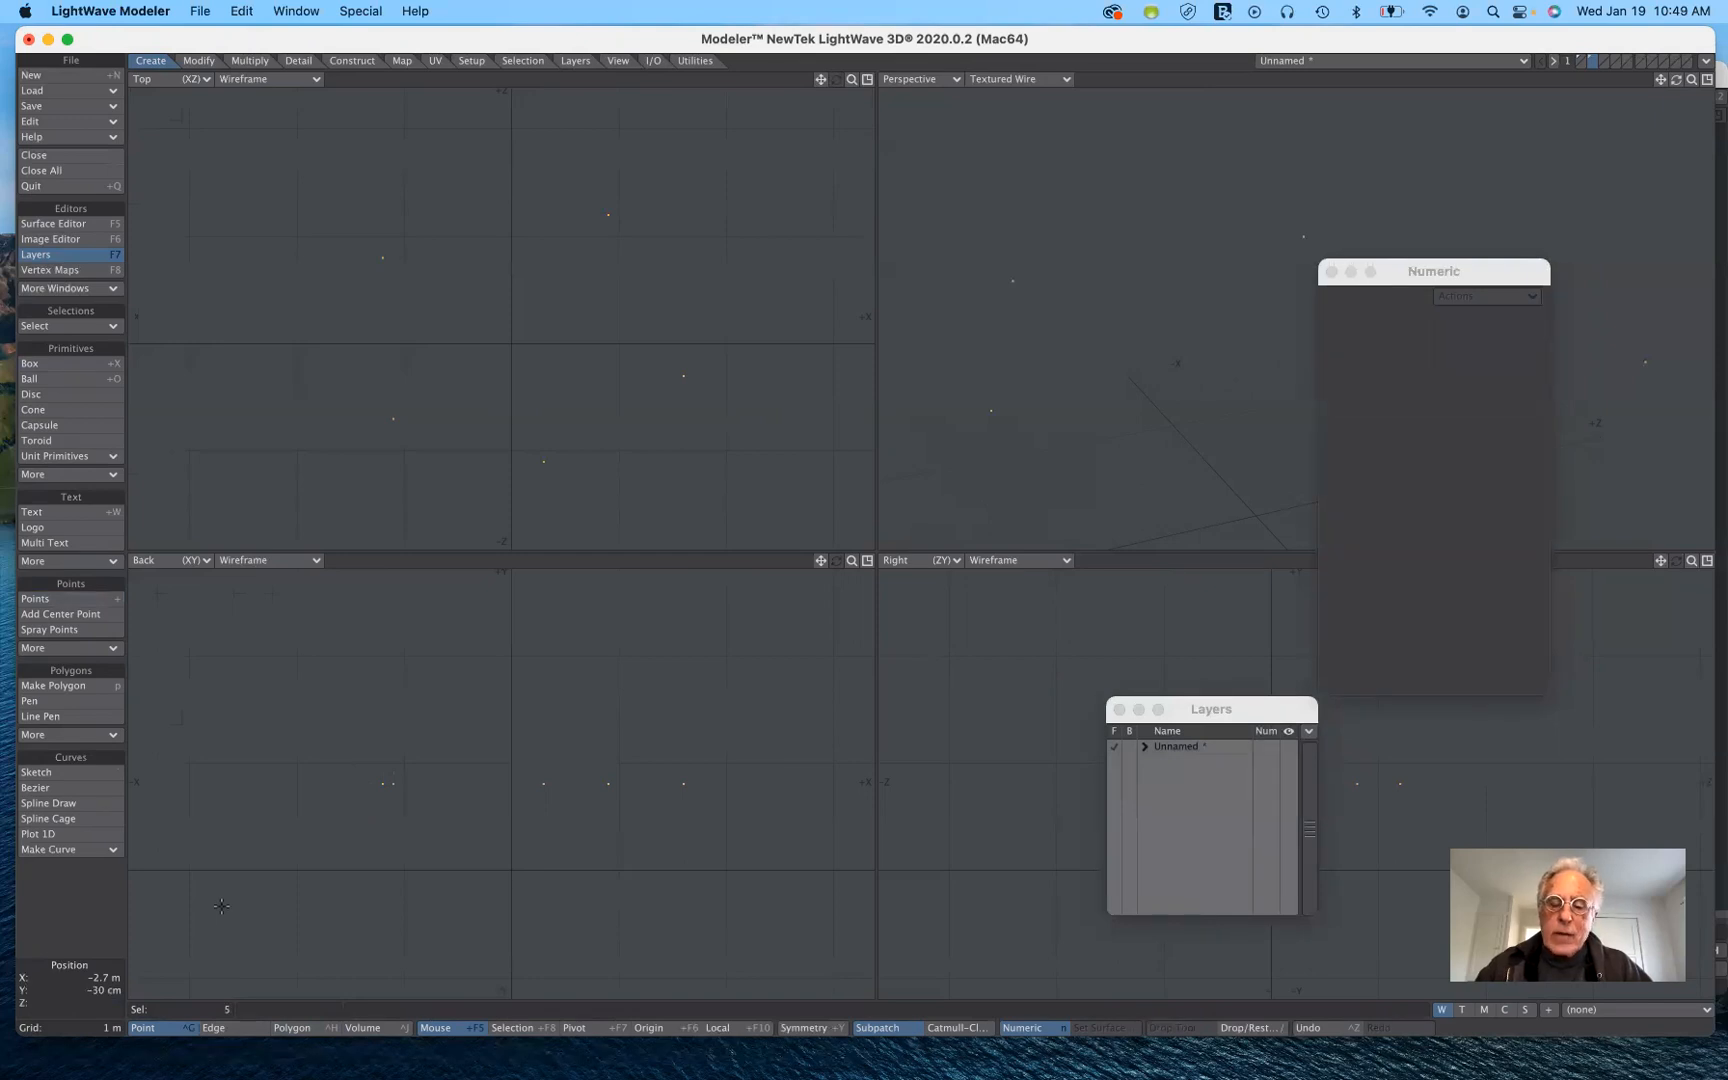
key("p")
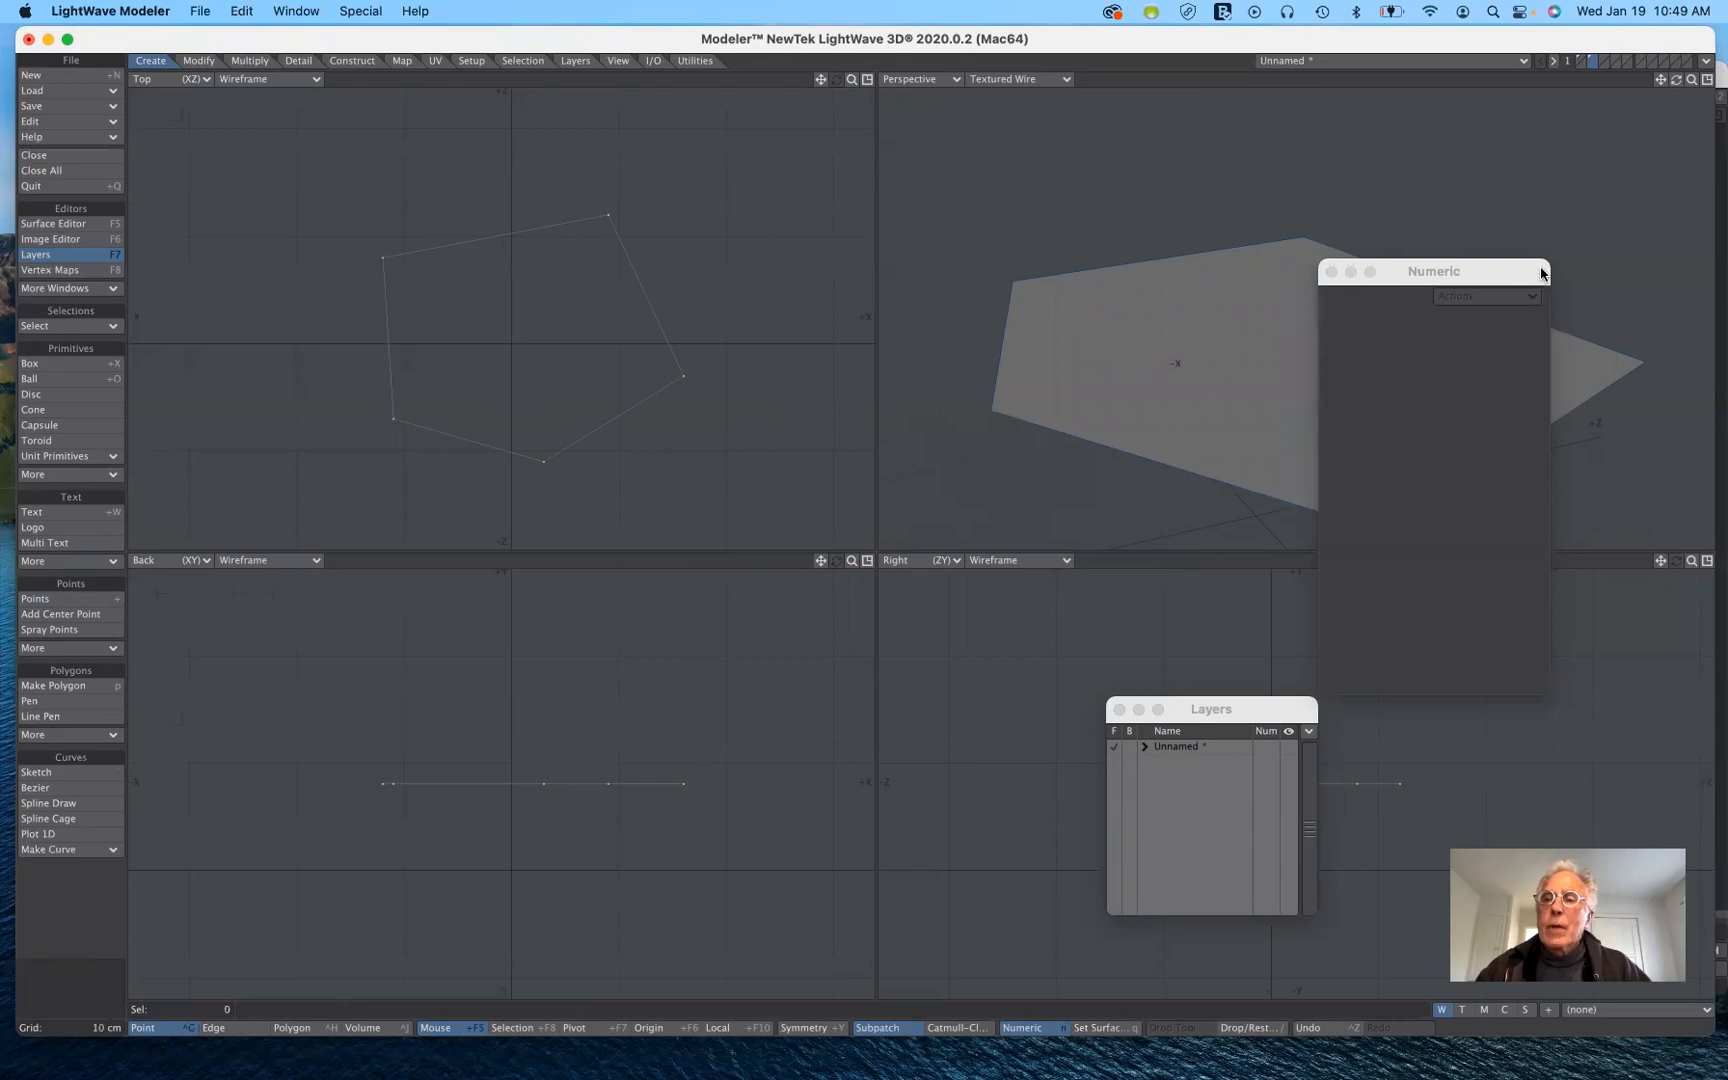
Step: Move the Numeric window off the Perspective viewport and select the new five-sided polygon in Polygon mode
left_click_drag(1528, 272, 1122, 598)
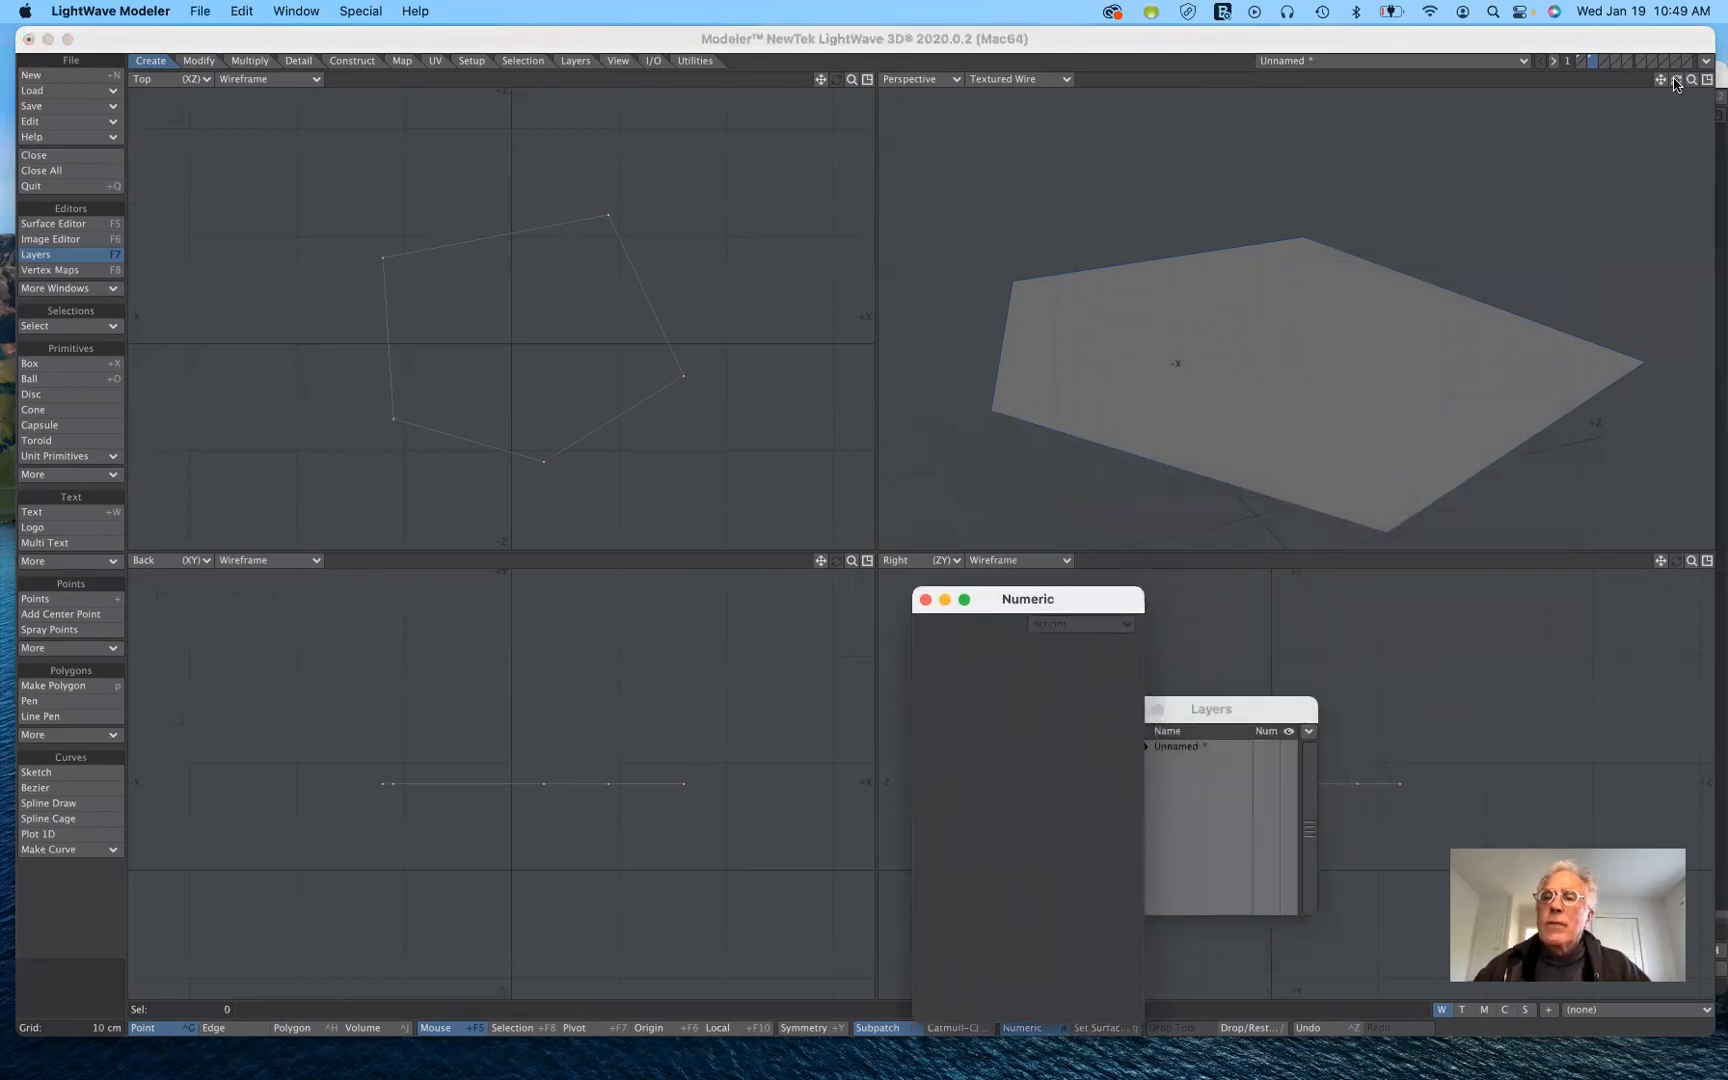
left_click_drag(1676, 80, 1511, 82)
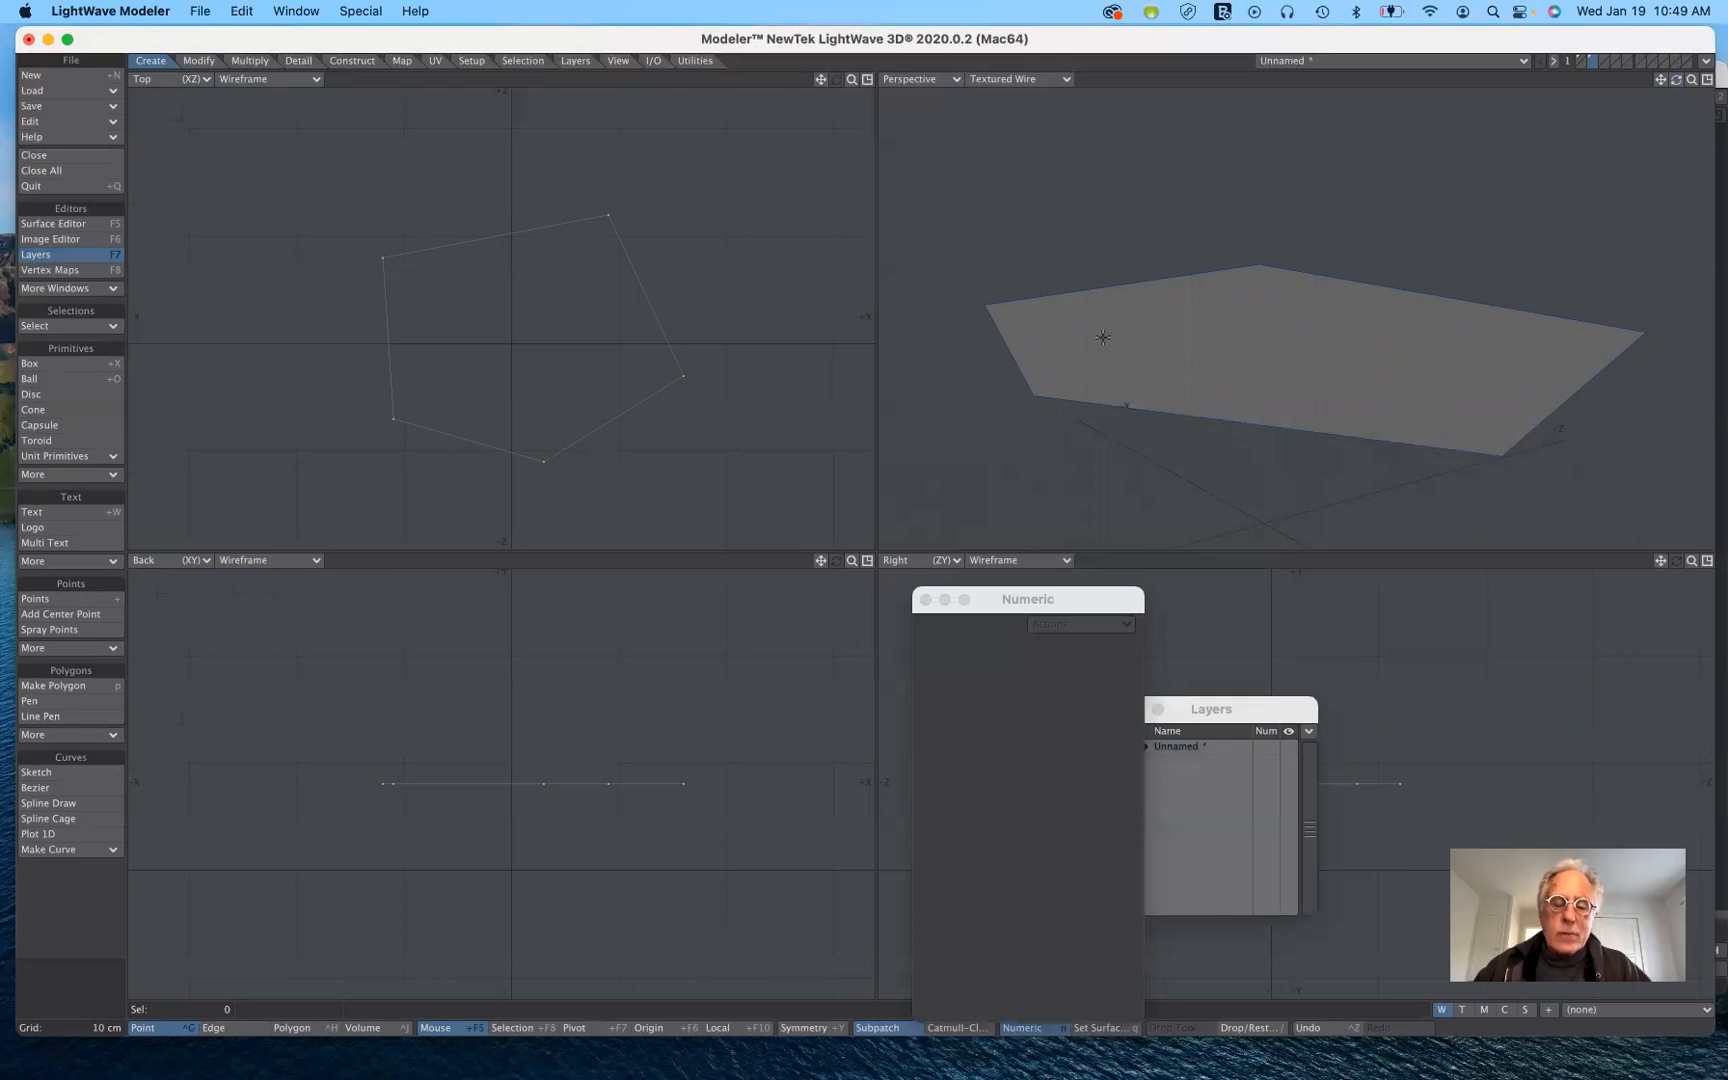
left_click(300, 1030)
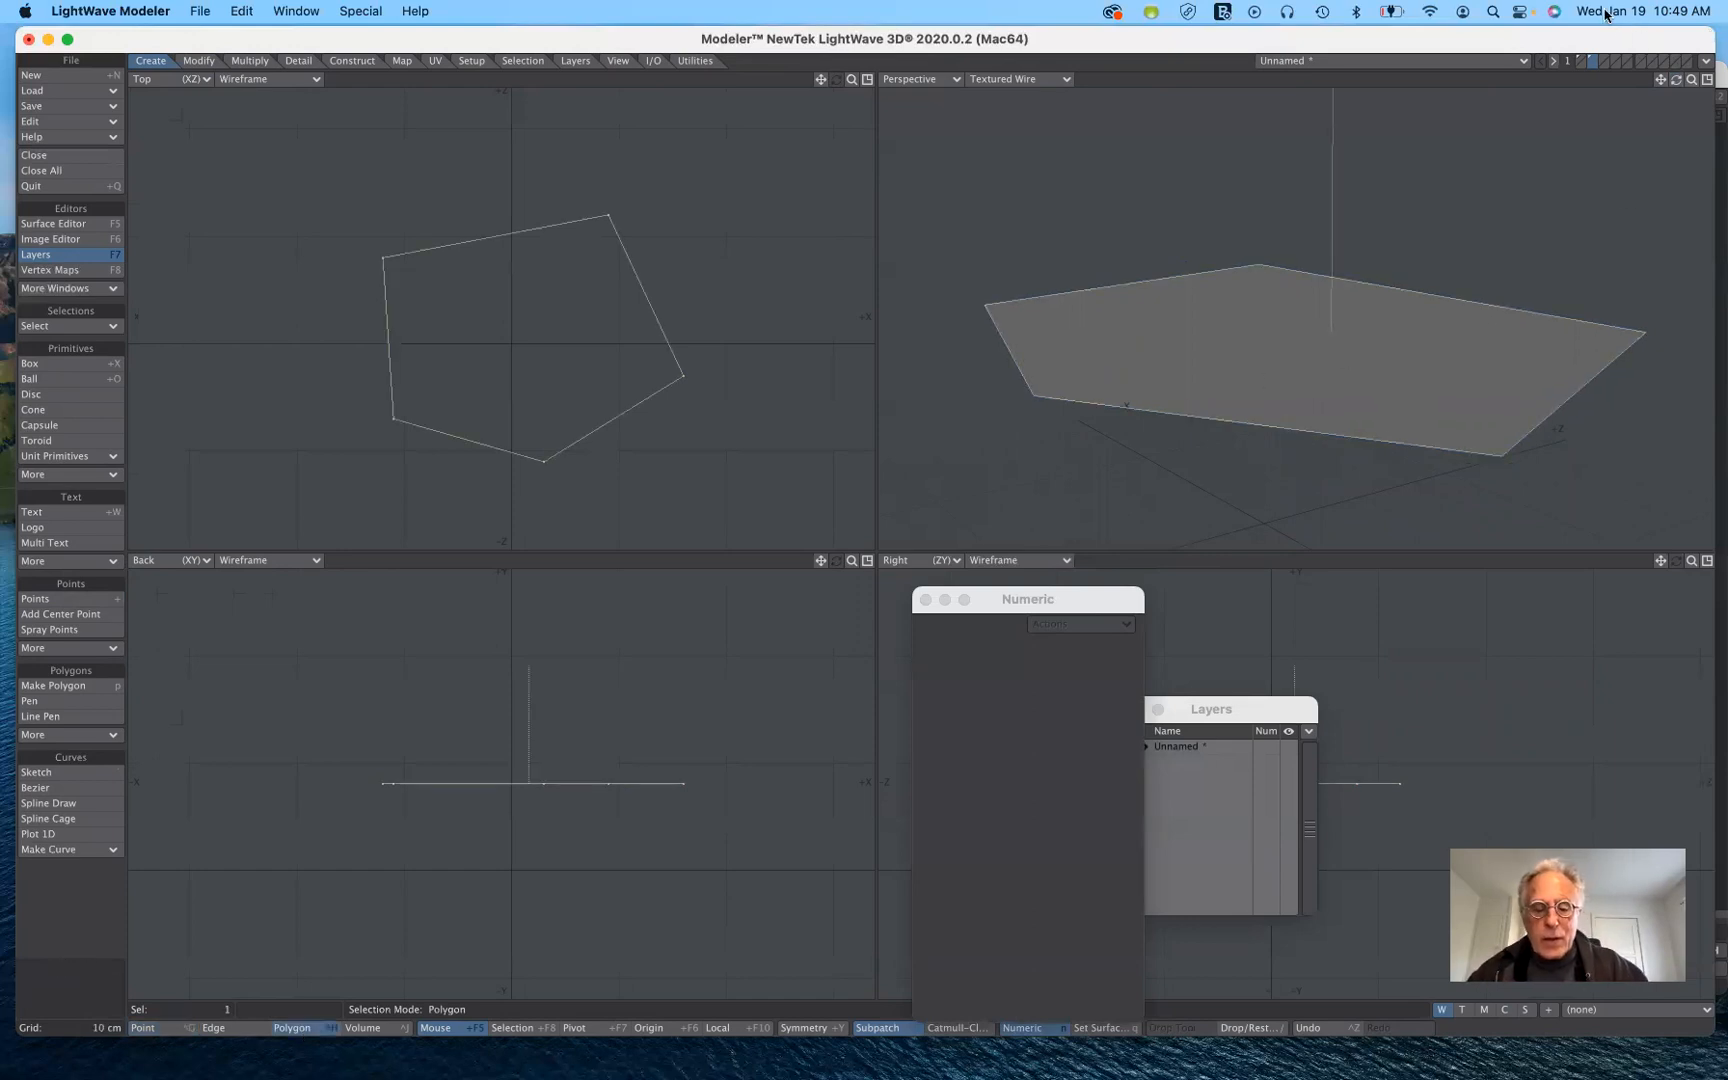
Step: Flip the facing direction of the selected five-sided polygon, inspect its visible side in the Perspective viewport, and deselect it
key("f")
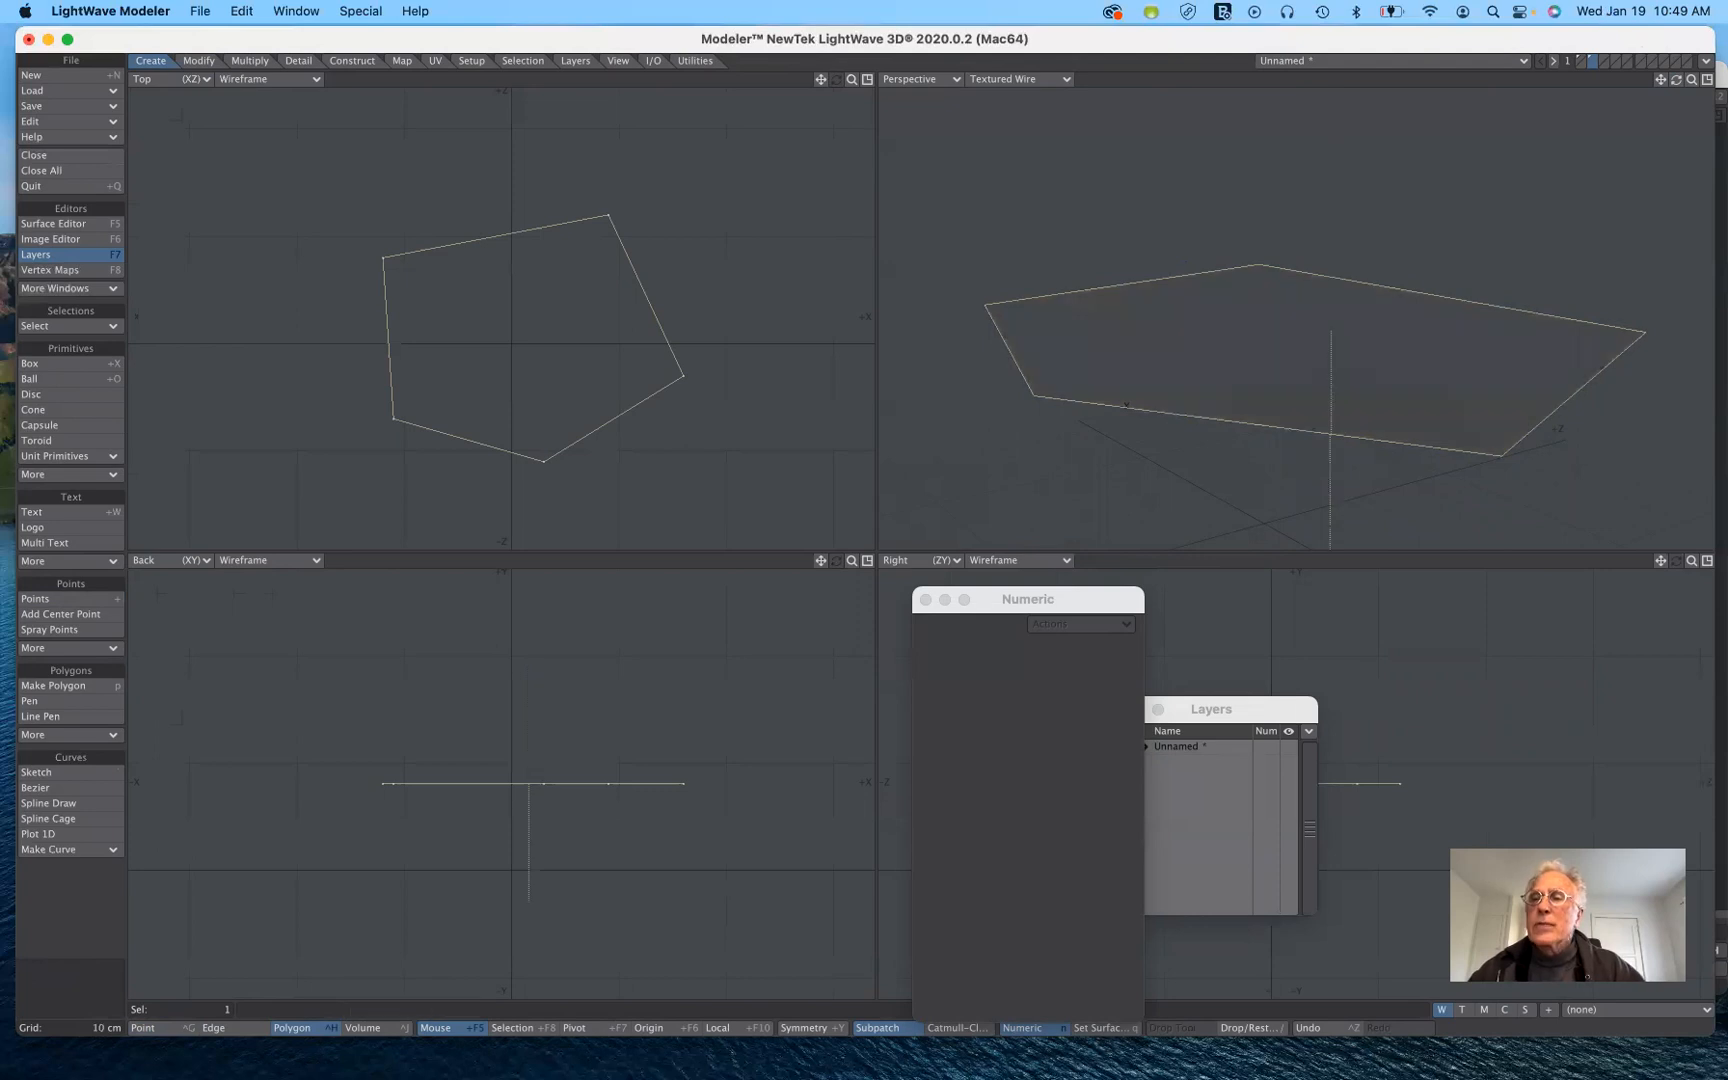
mouse_move(1677, 79)
left_mouse_down()
mouse_move(1677, 17)
mouse_move(1677, 80)
left_mouse_up()
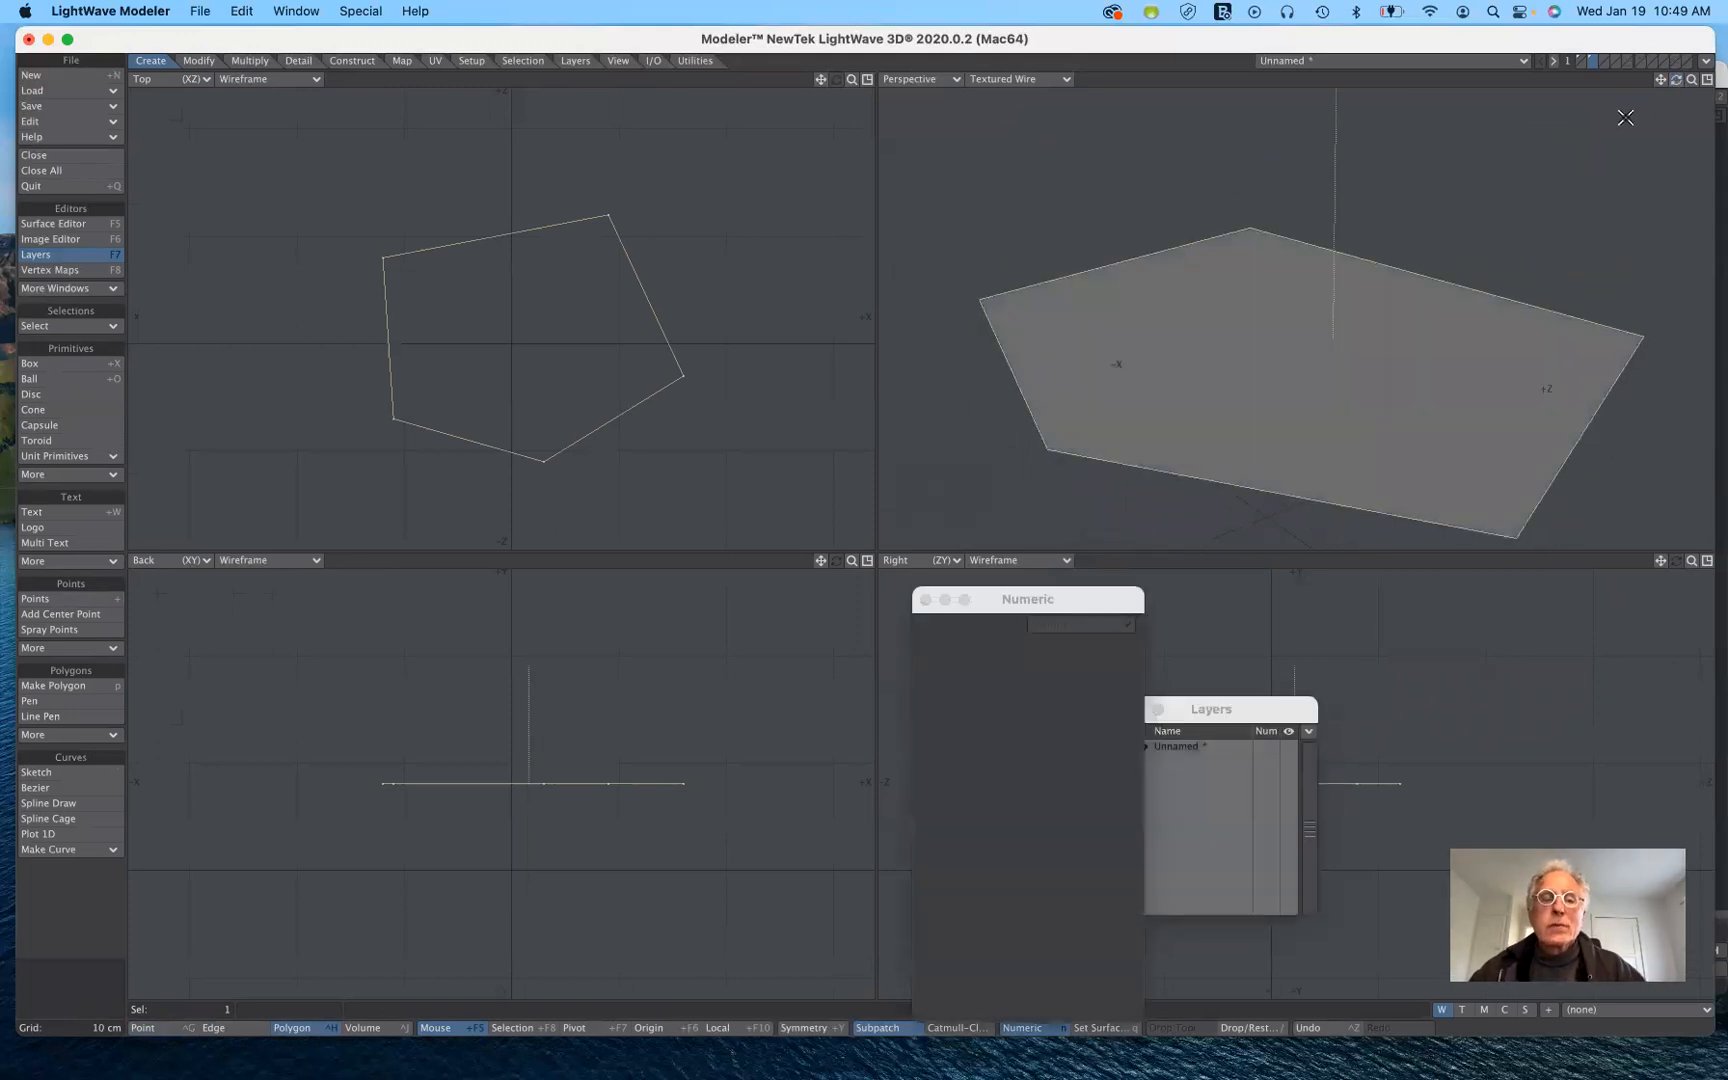
left_click(53, 998)
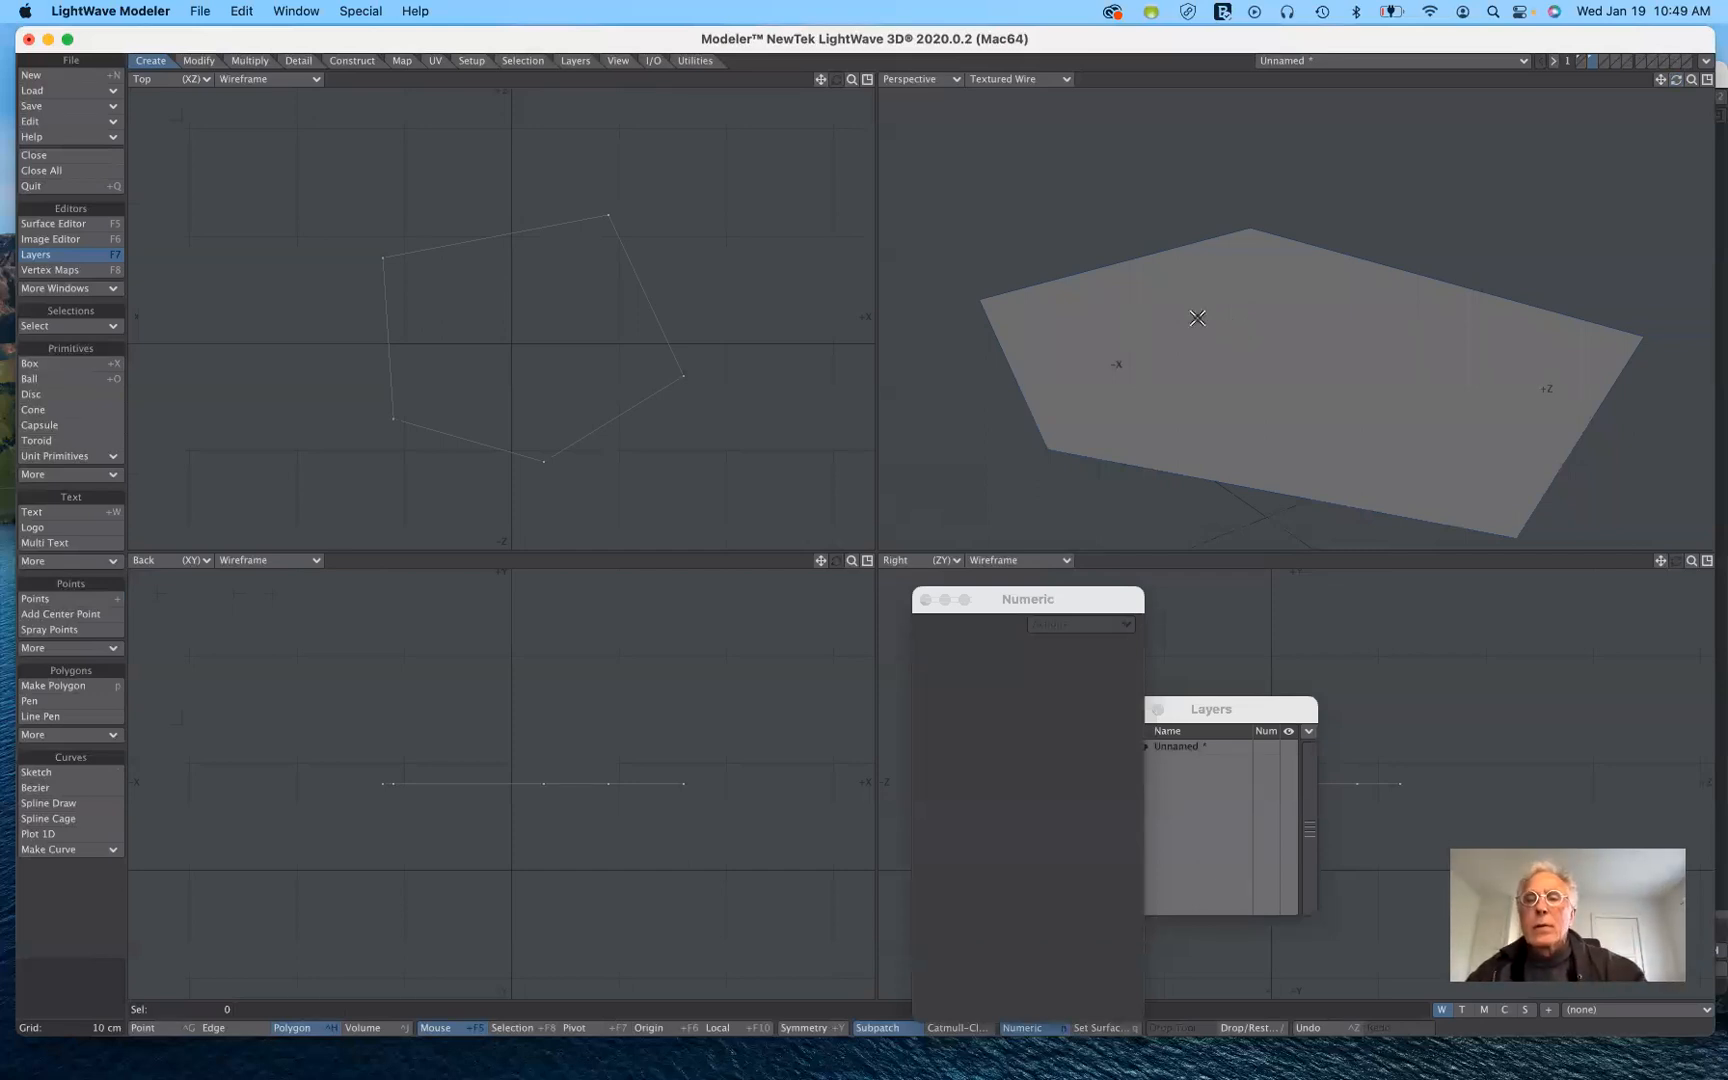
Step: Remove the five-sided polygon but keep its points, lower the Numeric window, and switch to Point mode
key("k")
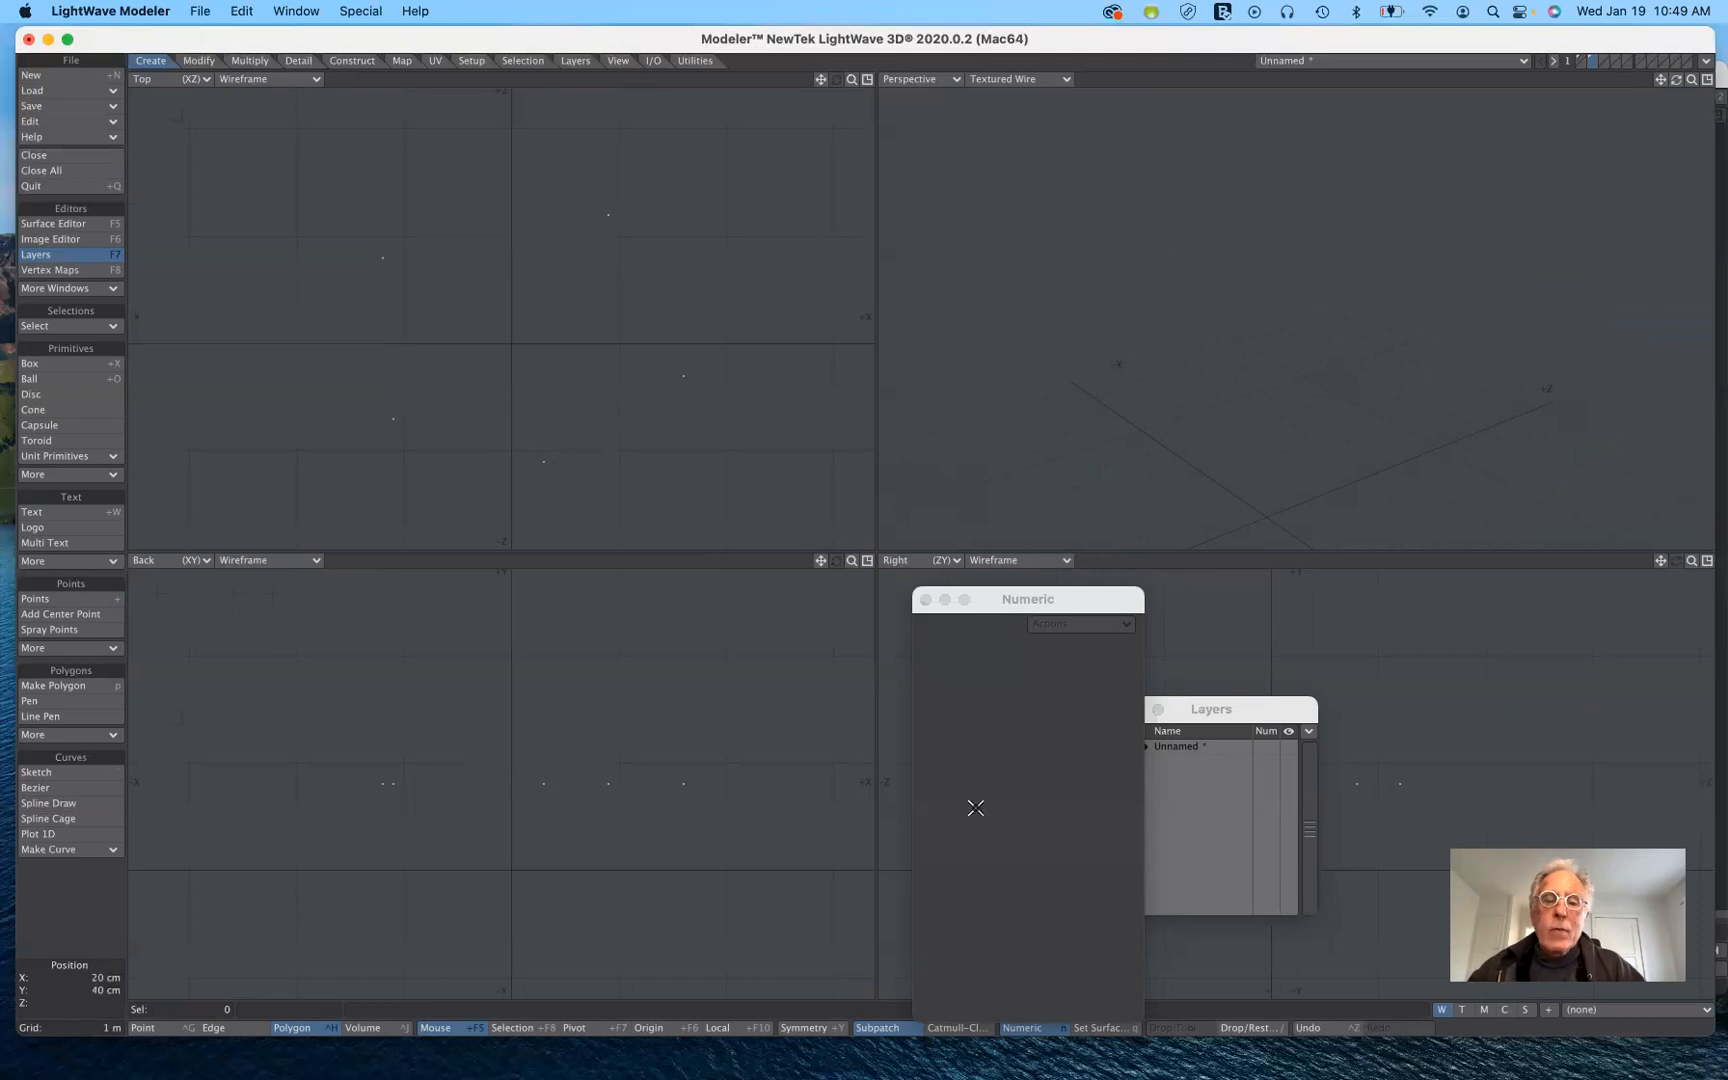
left_click_drag(1048, 600, 1045, 706)
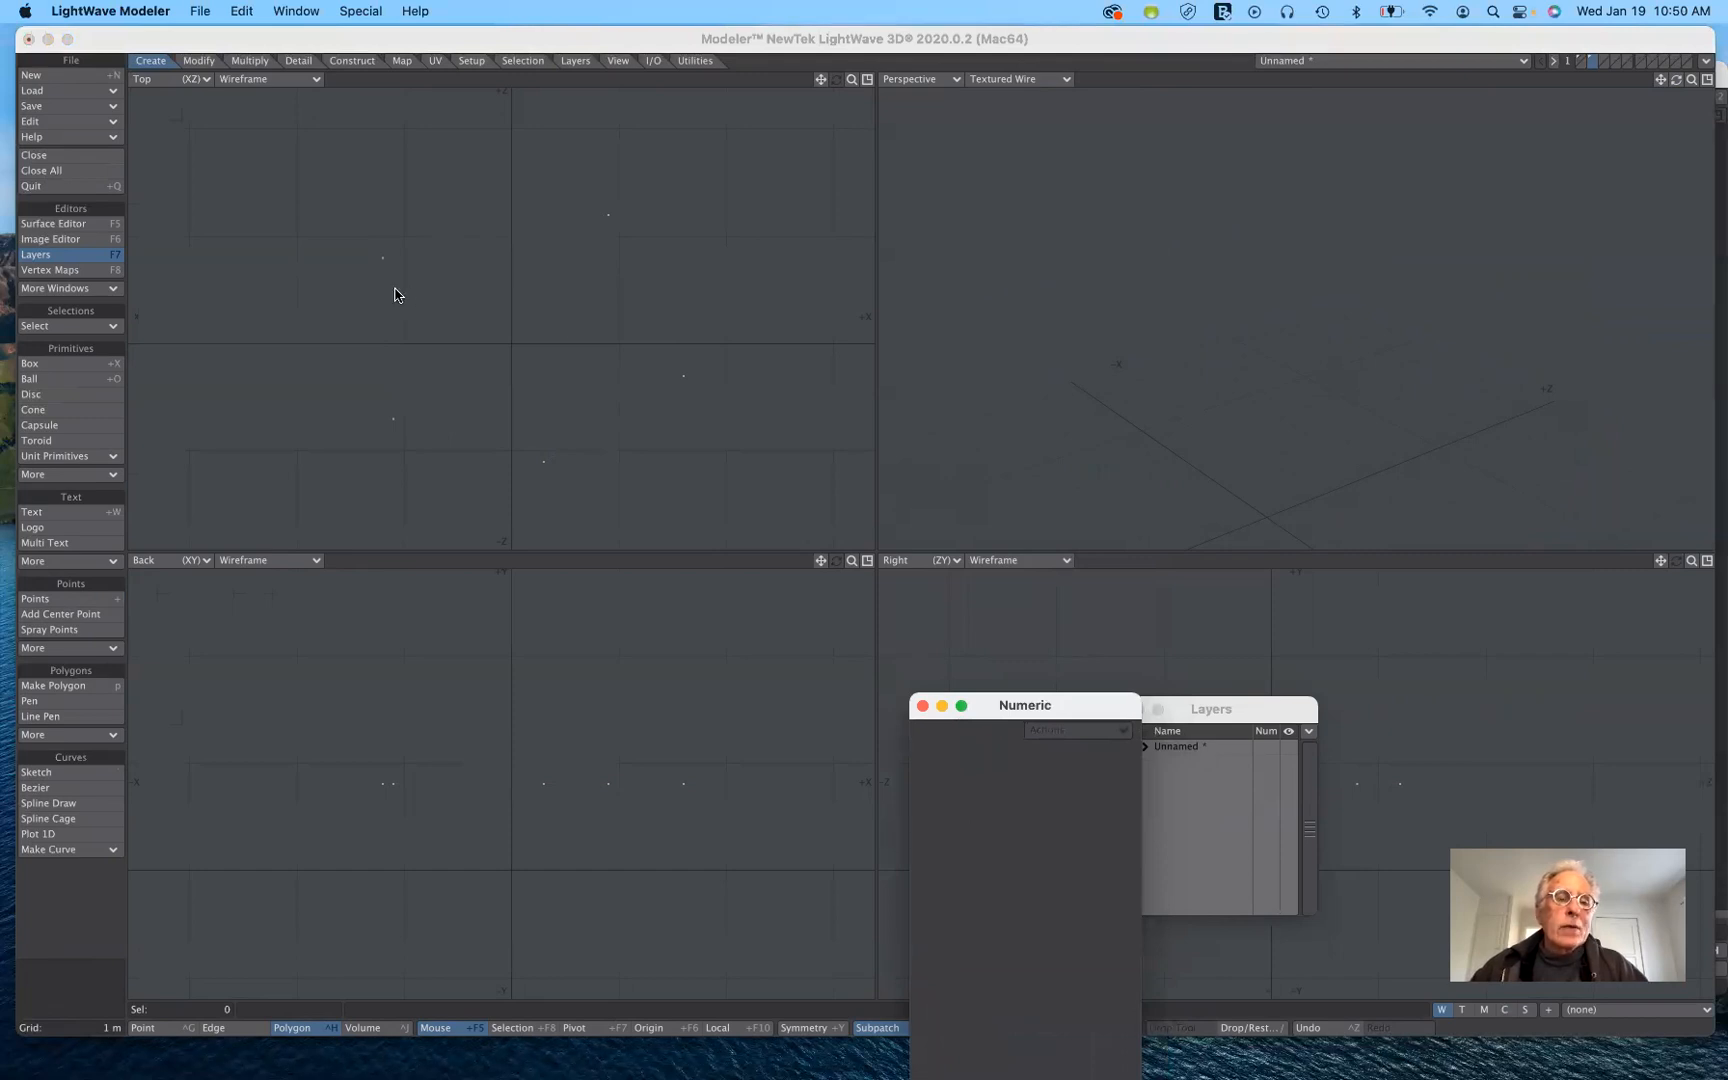
left_click(146, 1027)
left_click(146, 1027)
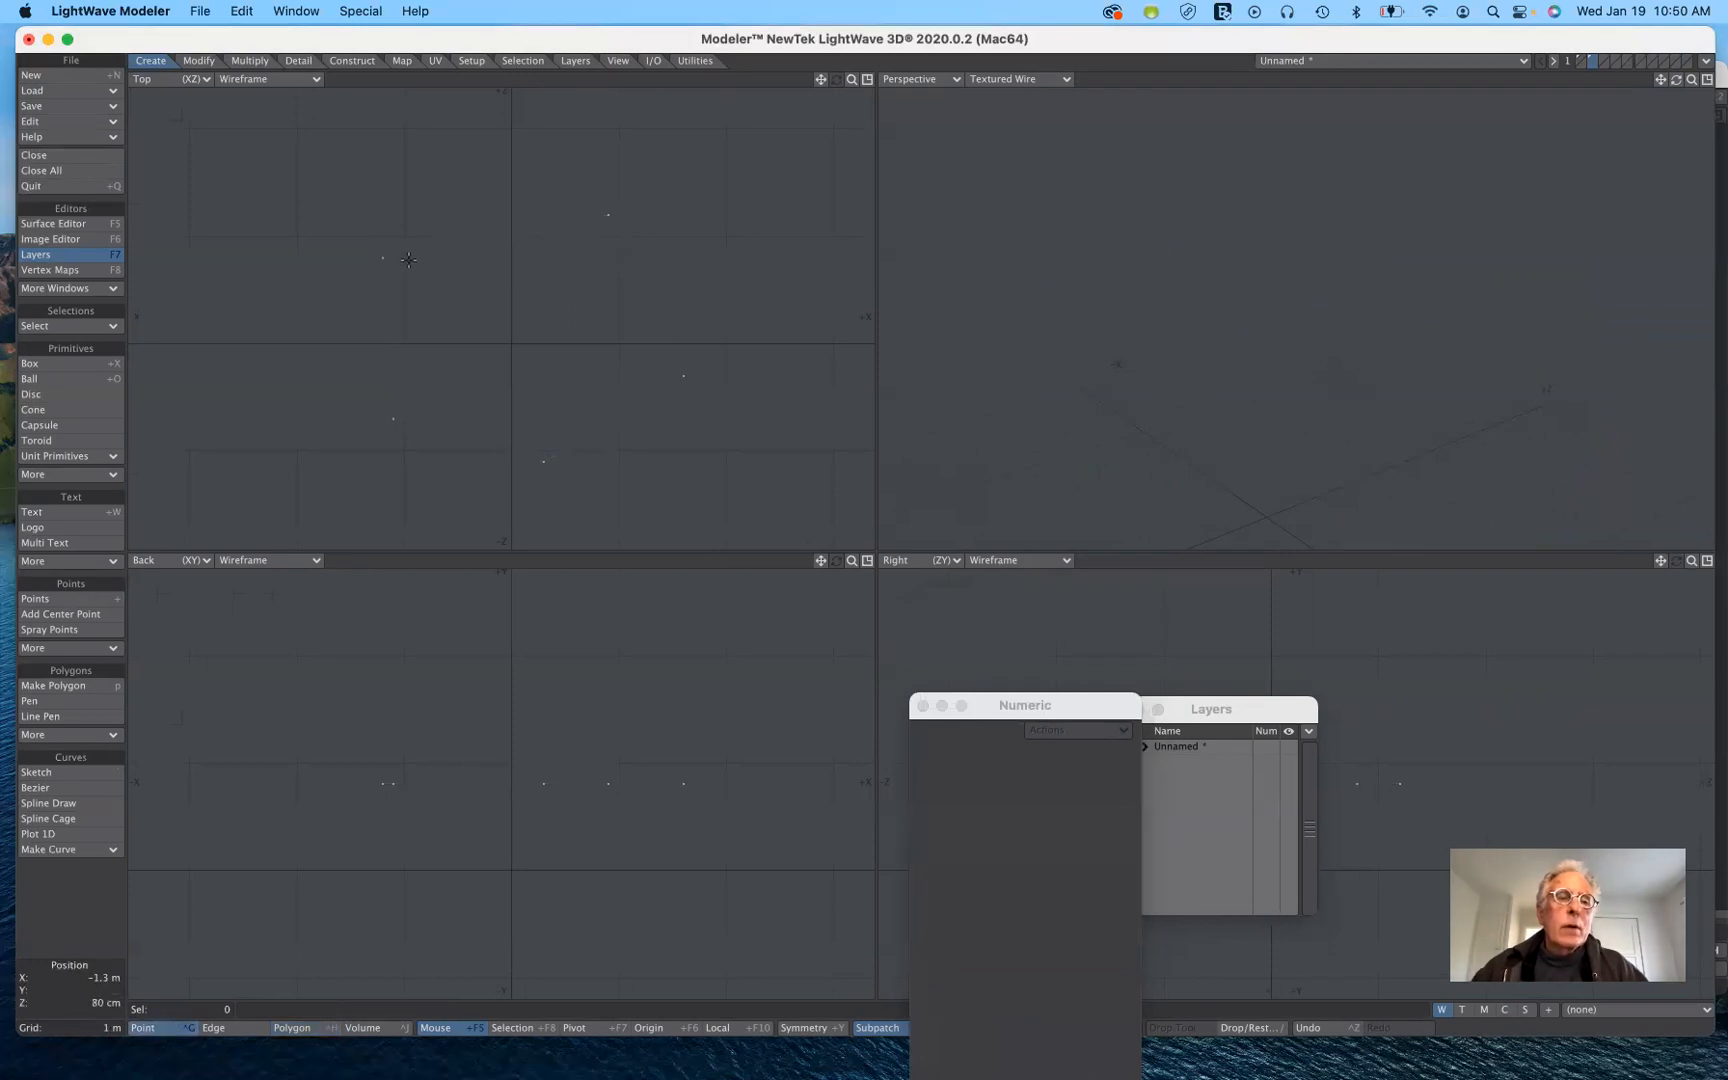
Step: Make a self-crossing polygon from the five points picked out of perimeter order, and remove it while keeping the points
key("asciitilde")
left_click(671, 374)
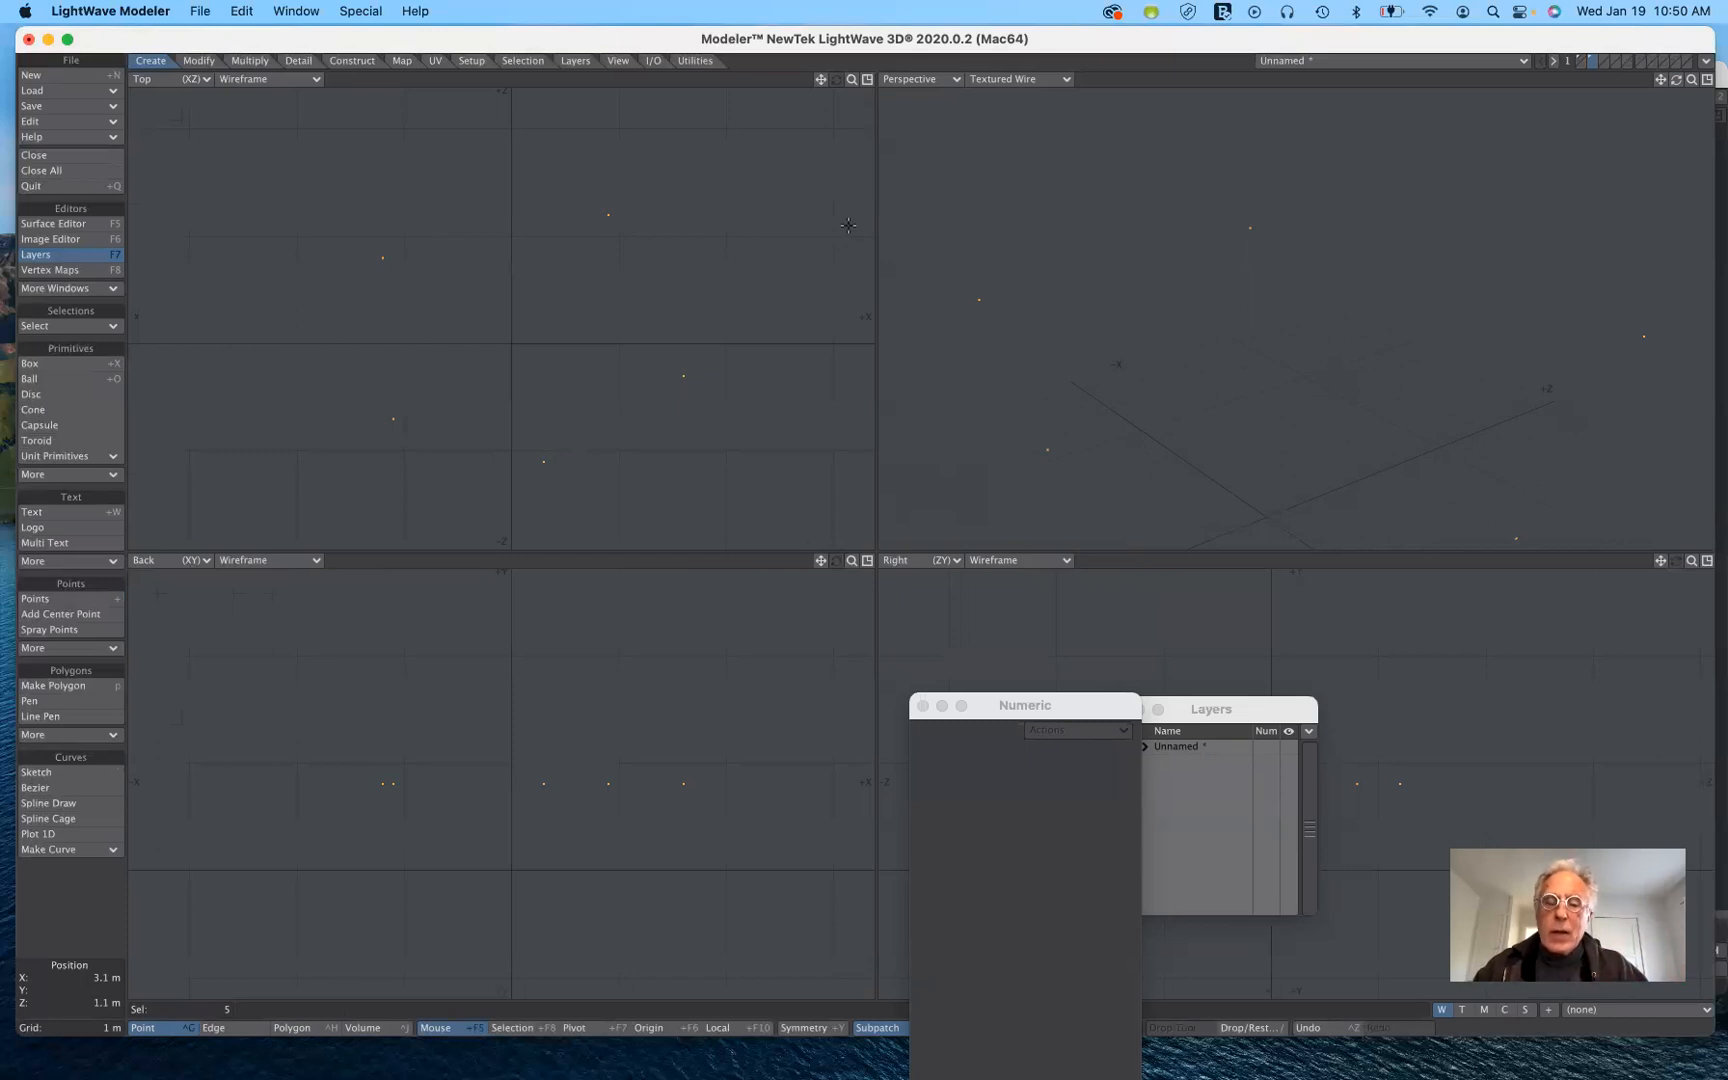
key("p")
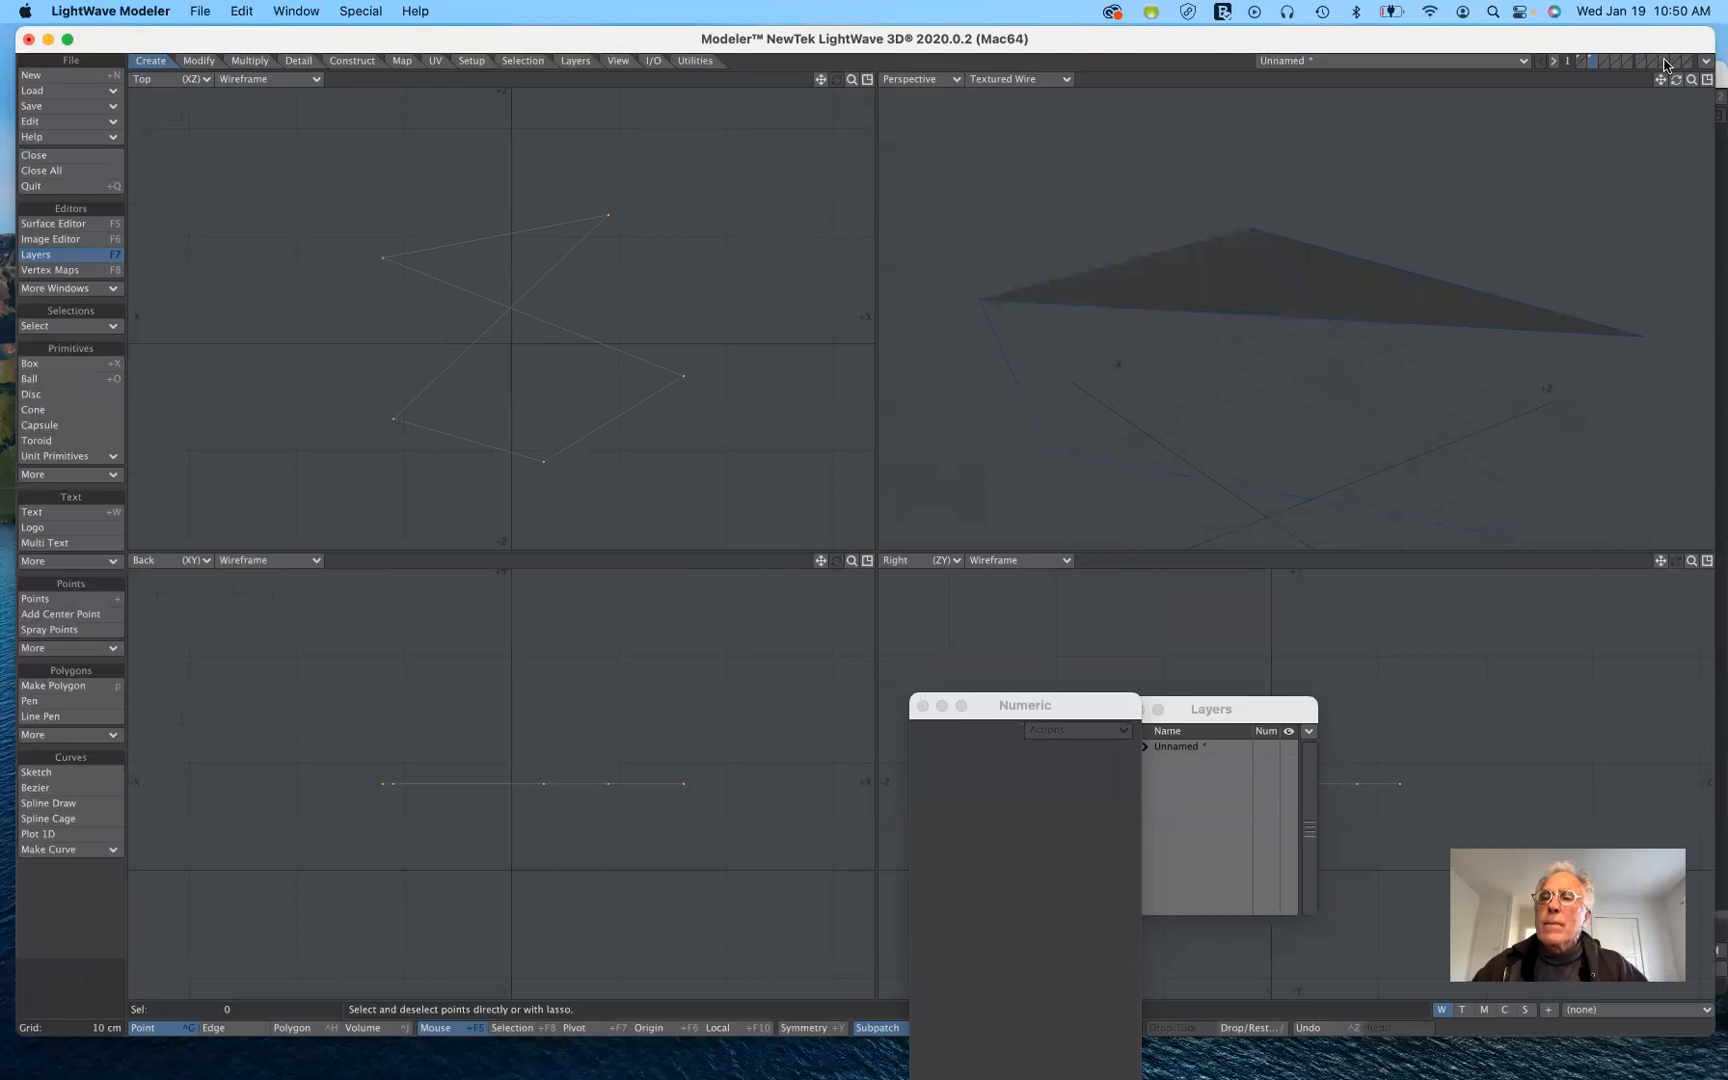
mouse_move(1677, 80)
left_mouse_down()
mouse_move(1640, 100)
mouse_move(1666, 110)
mouse_move(1650, 130)
mouse_move(1660, 100)
mouse_move(1676, 110)
mouse_move(1674, 135)
mouse_move(1669, 96)
left_mouse_up()
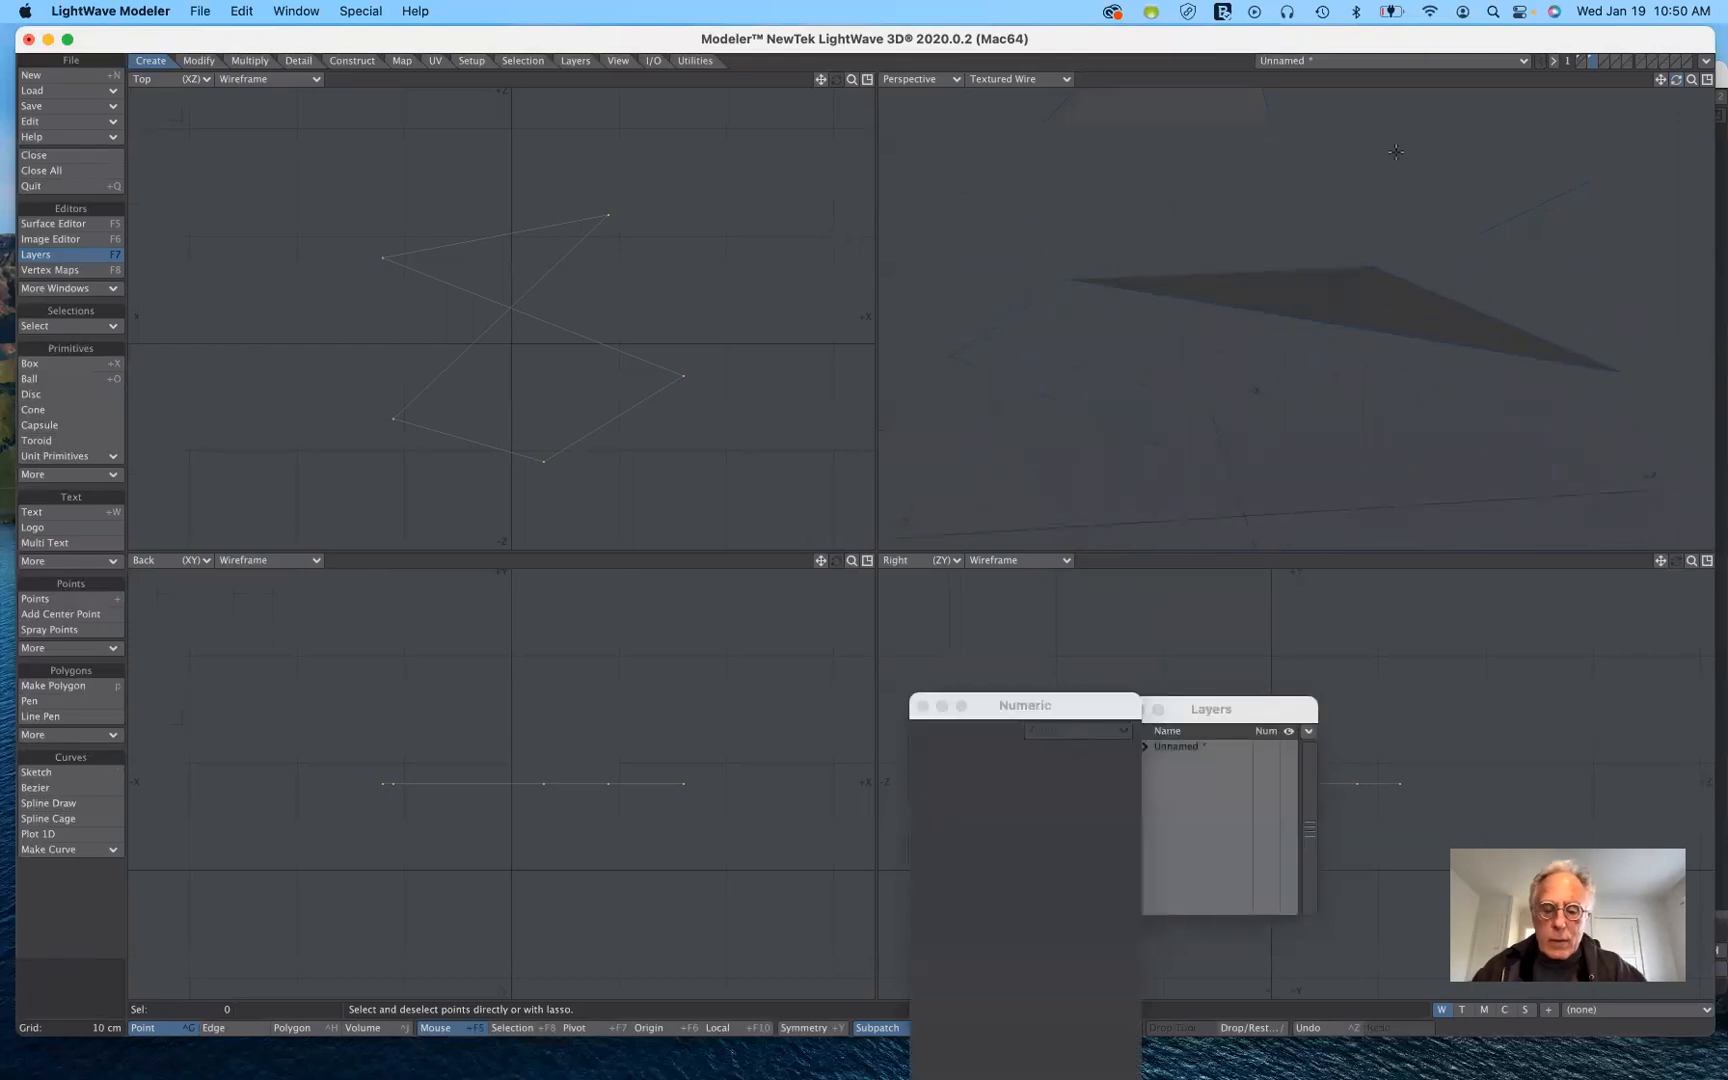
key("k")
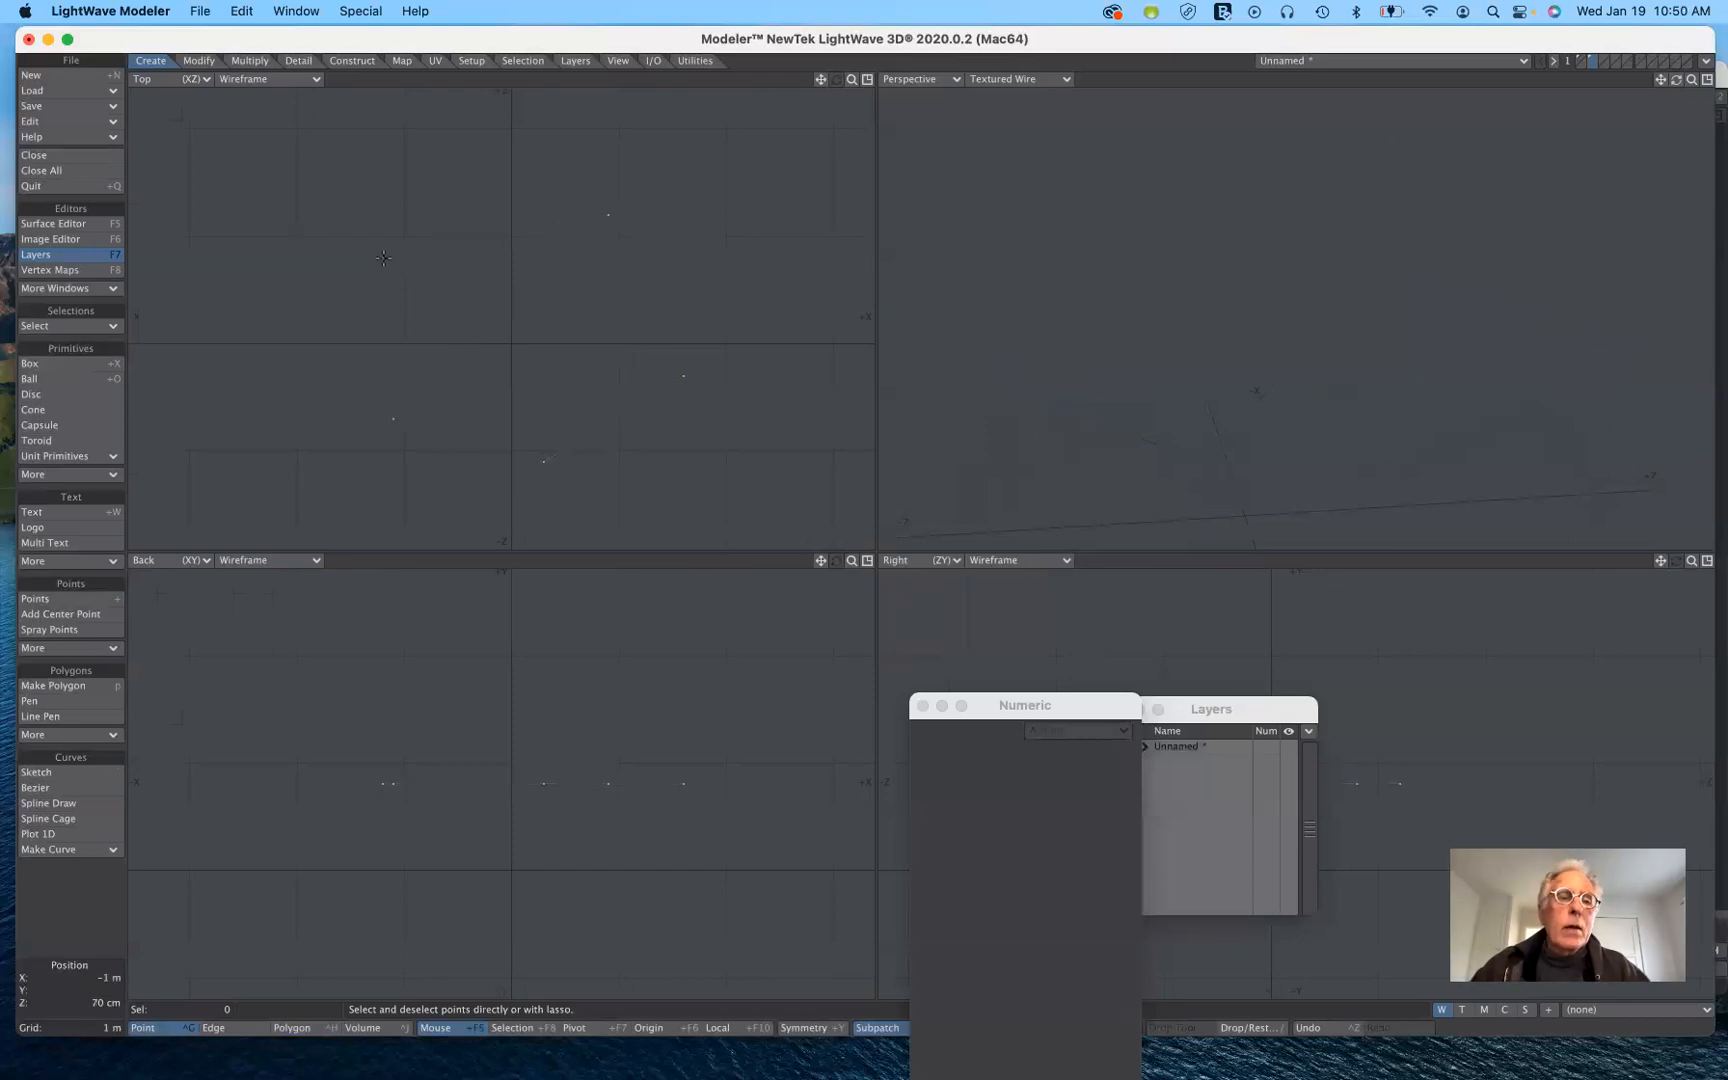
Step: Select the five points counterclockwise around the perimeter in the Top viewport, starting at X −1.2 m, Z 80 cm, and make a polygon
left_click_drag(425, 246, 640, 217)
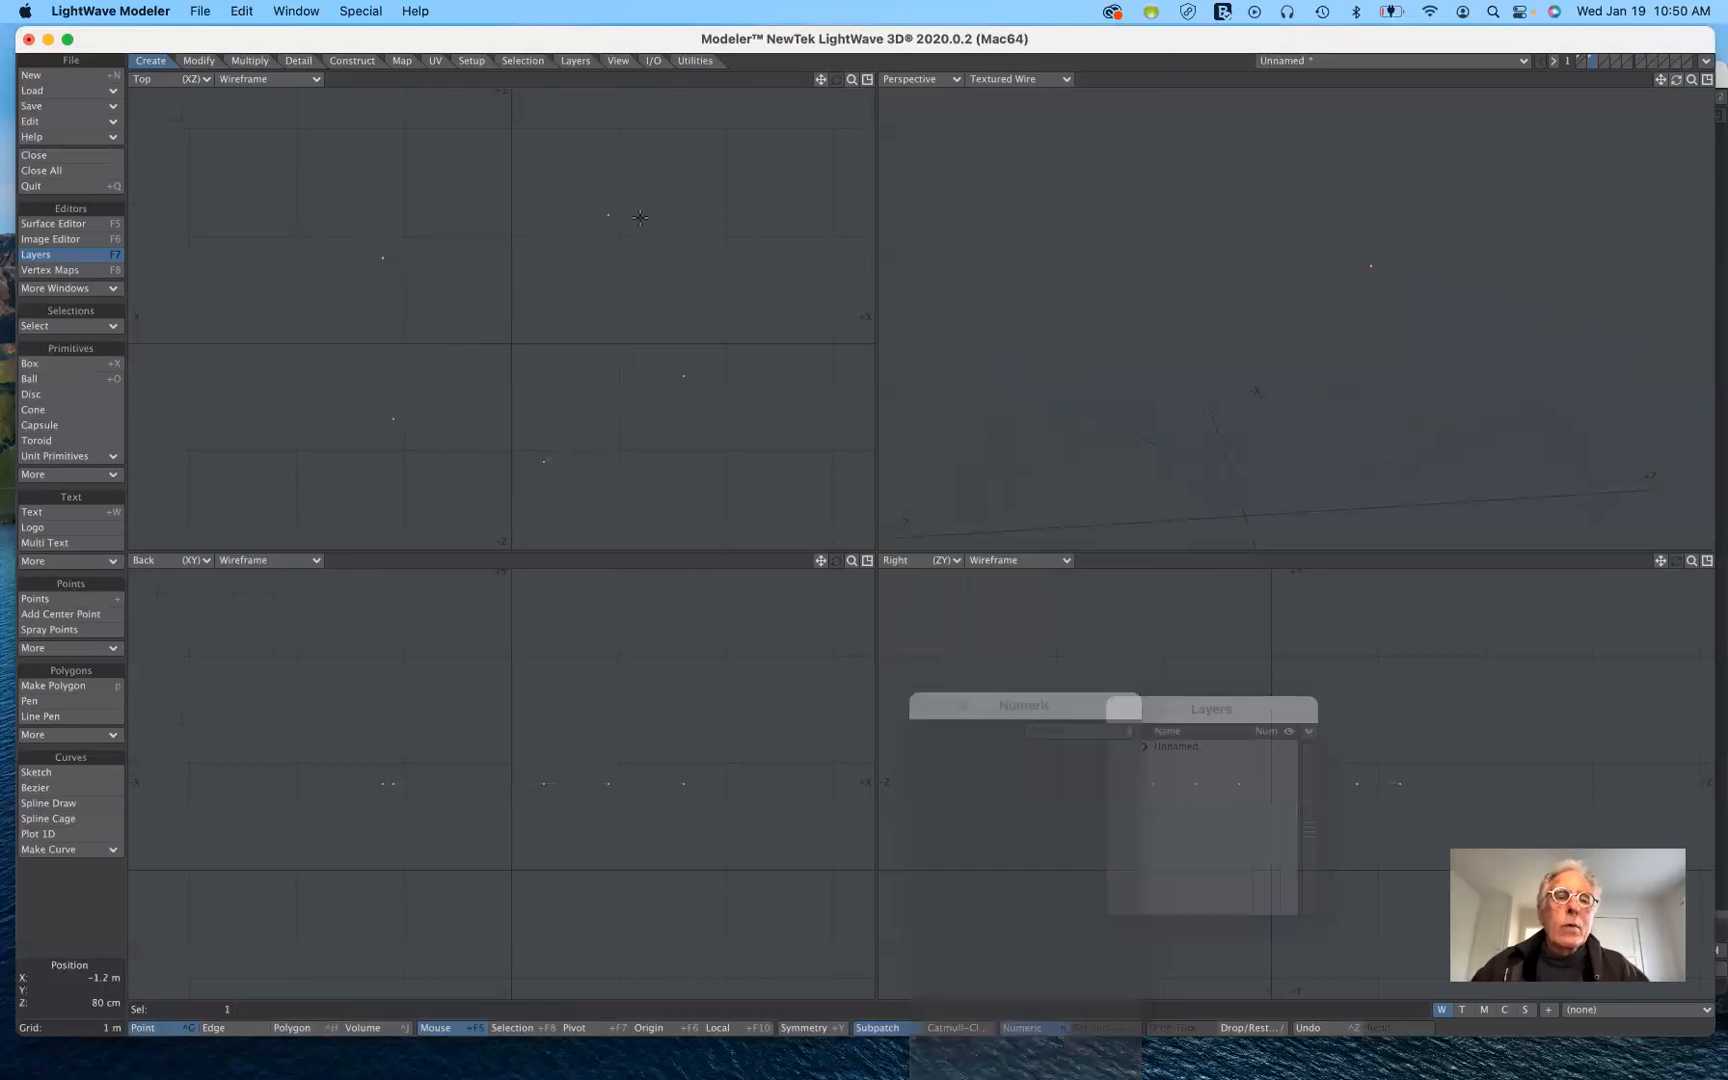
mouse_move(557, 289)
left_mouse_down()
mouse_move(484, 315)
mouse_move(378, 430)
left_mouse_up()
left_click_drag(559, 462, 684, 377)
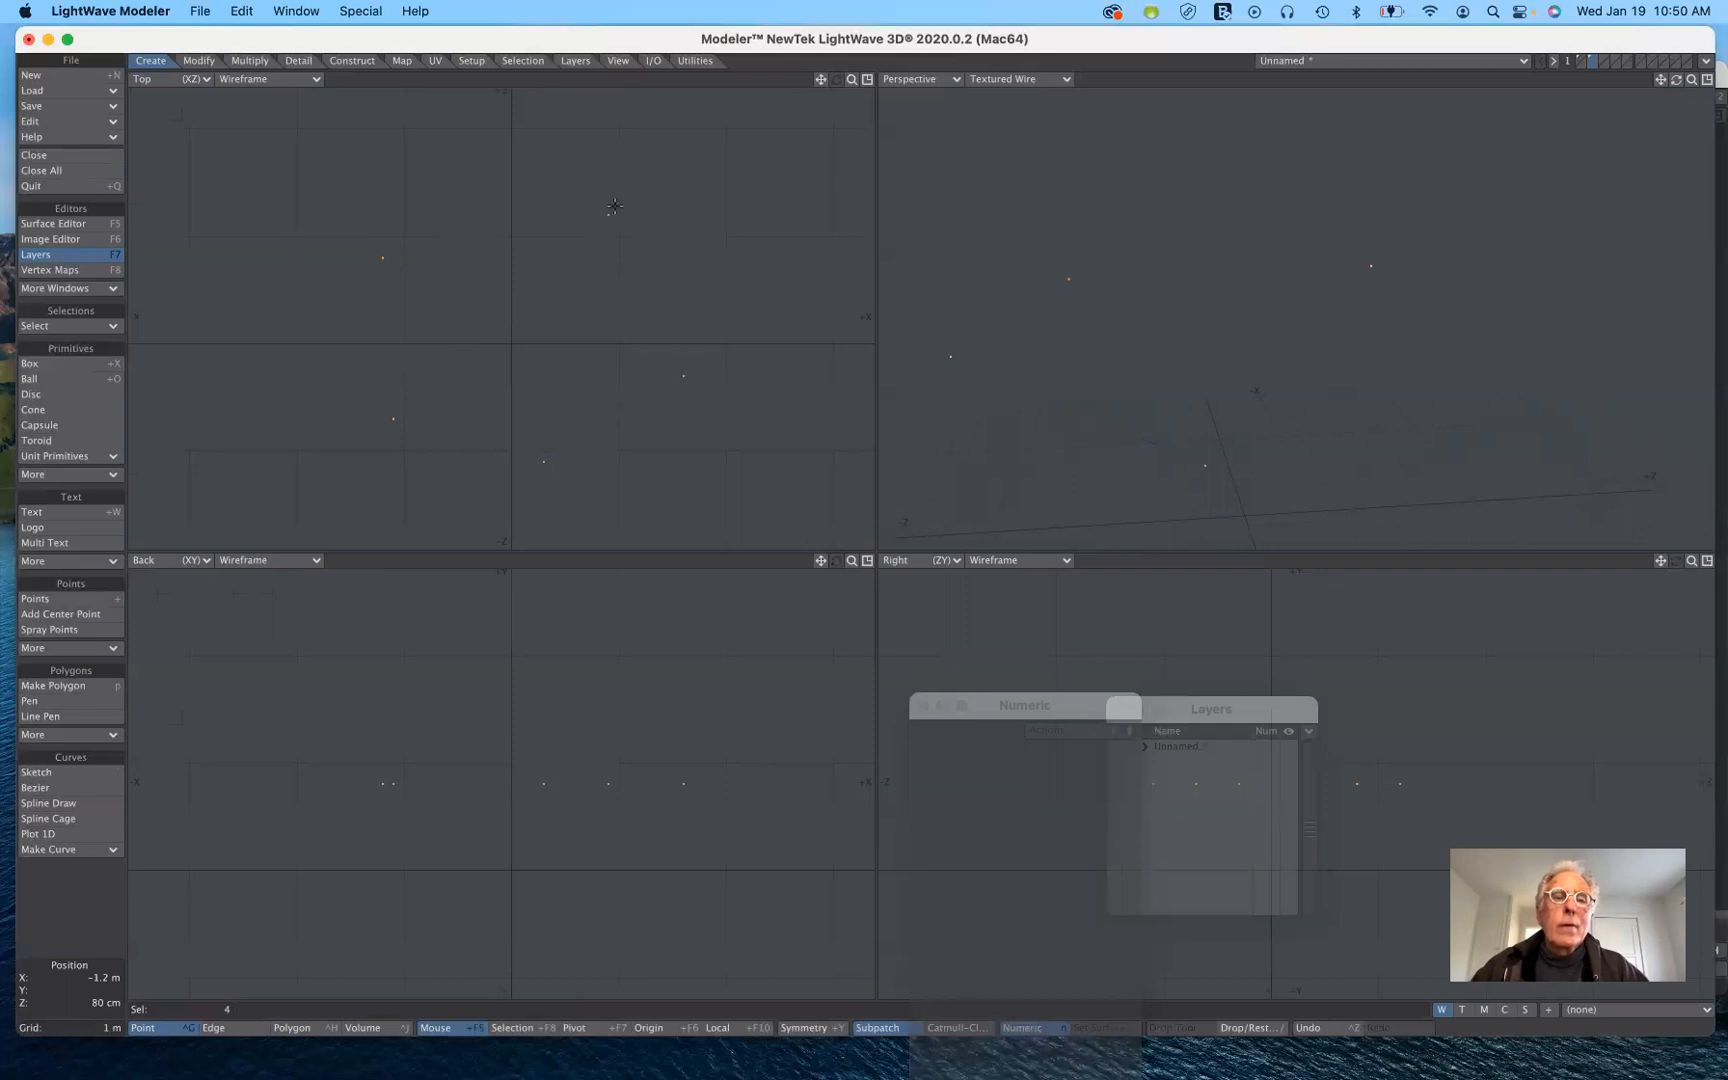
left_click_drag(694, 200, 694, 200)
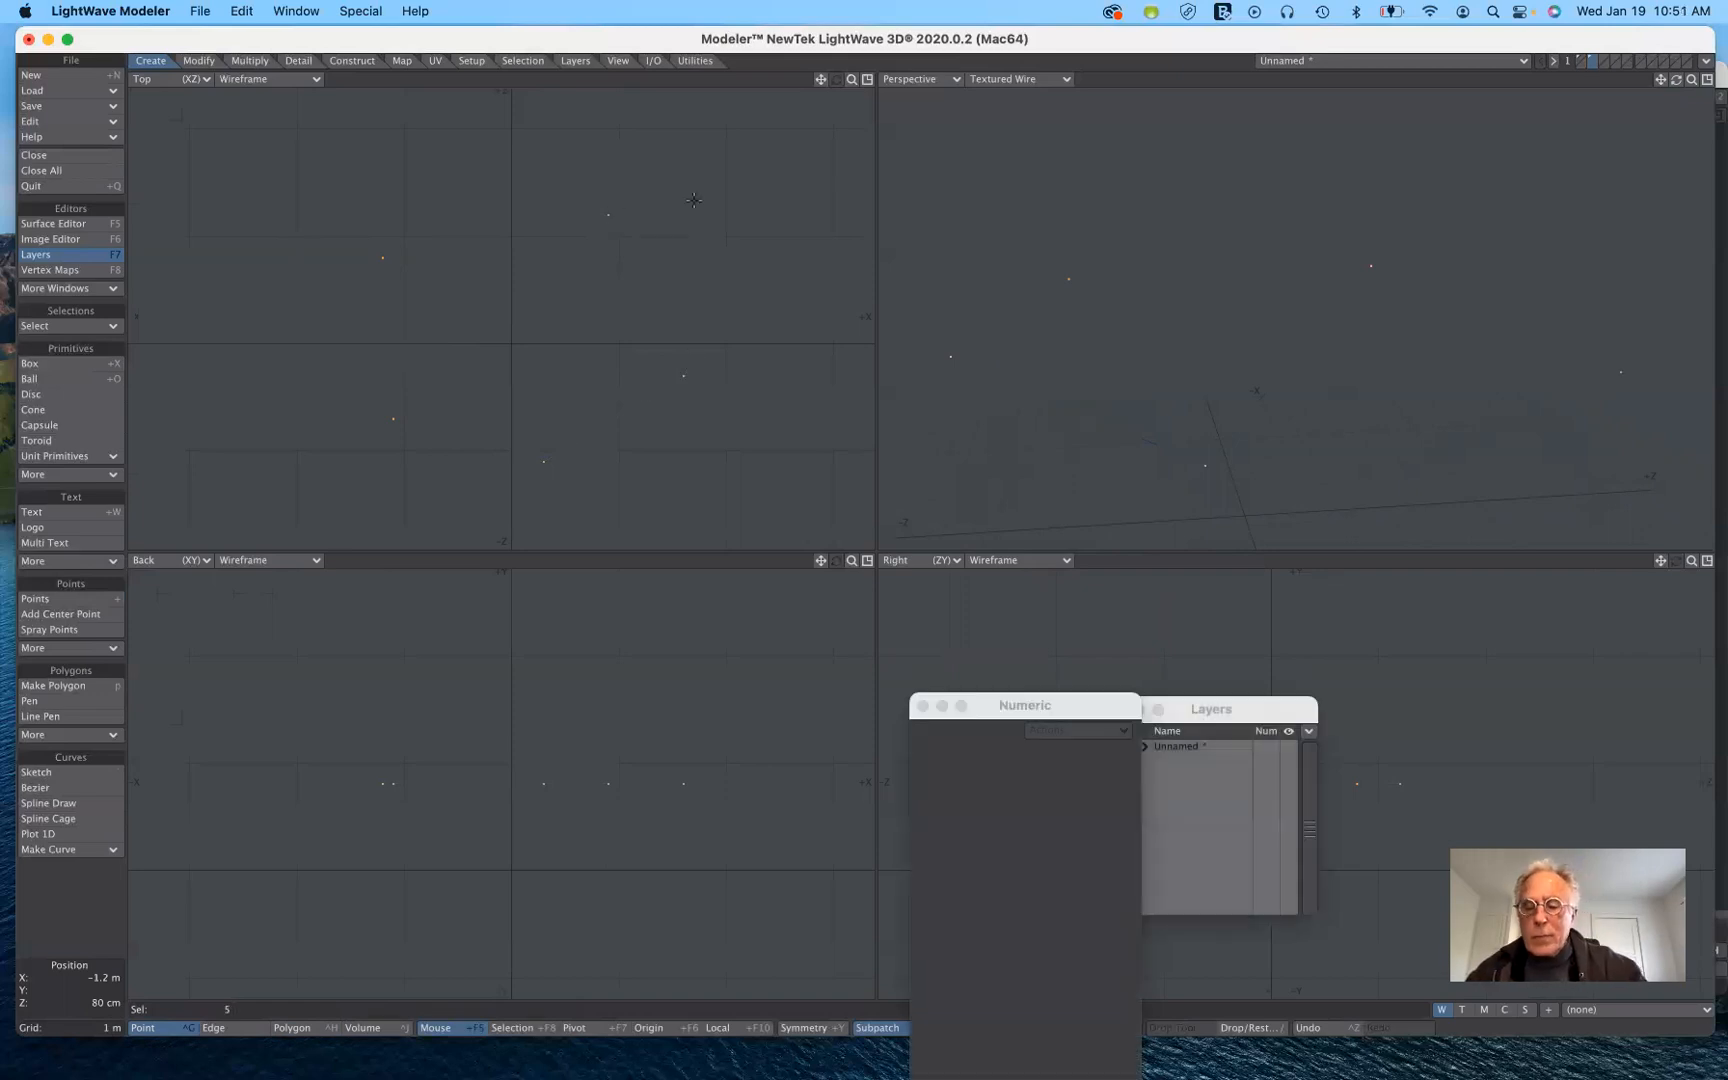
left_click(694, 200)
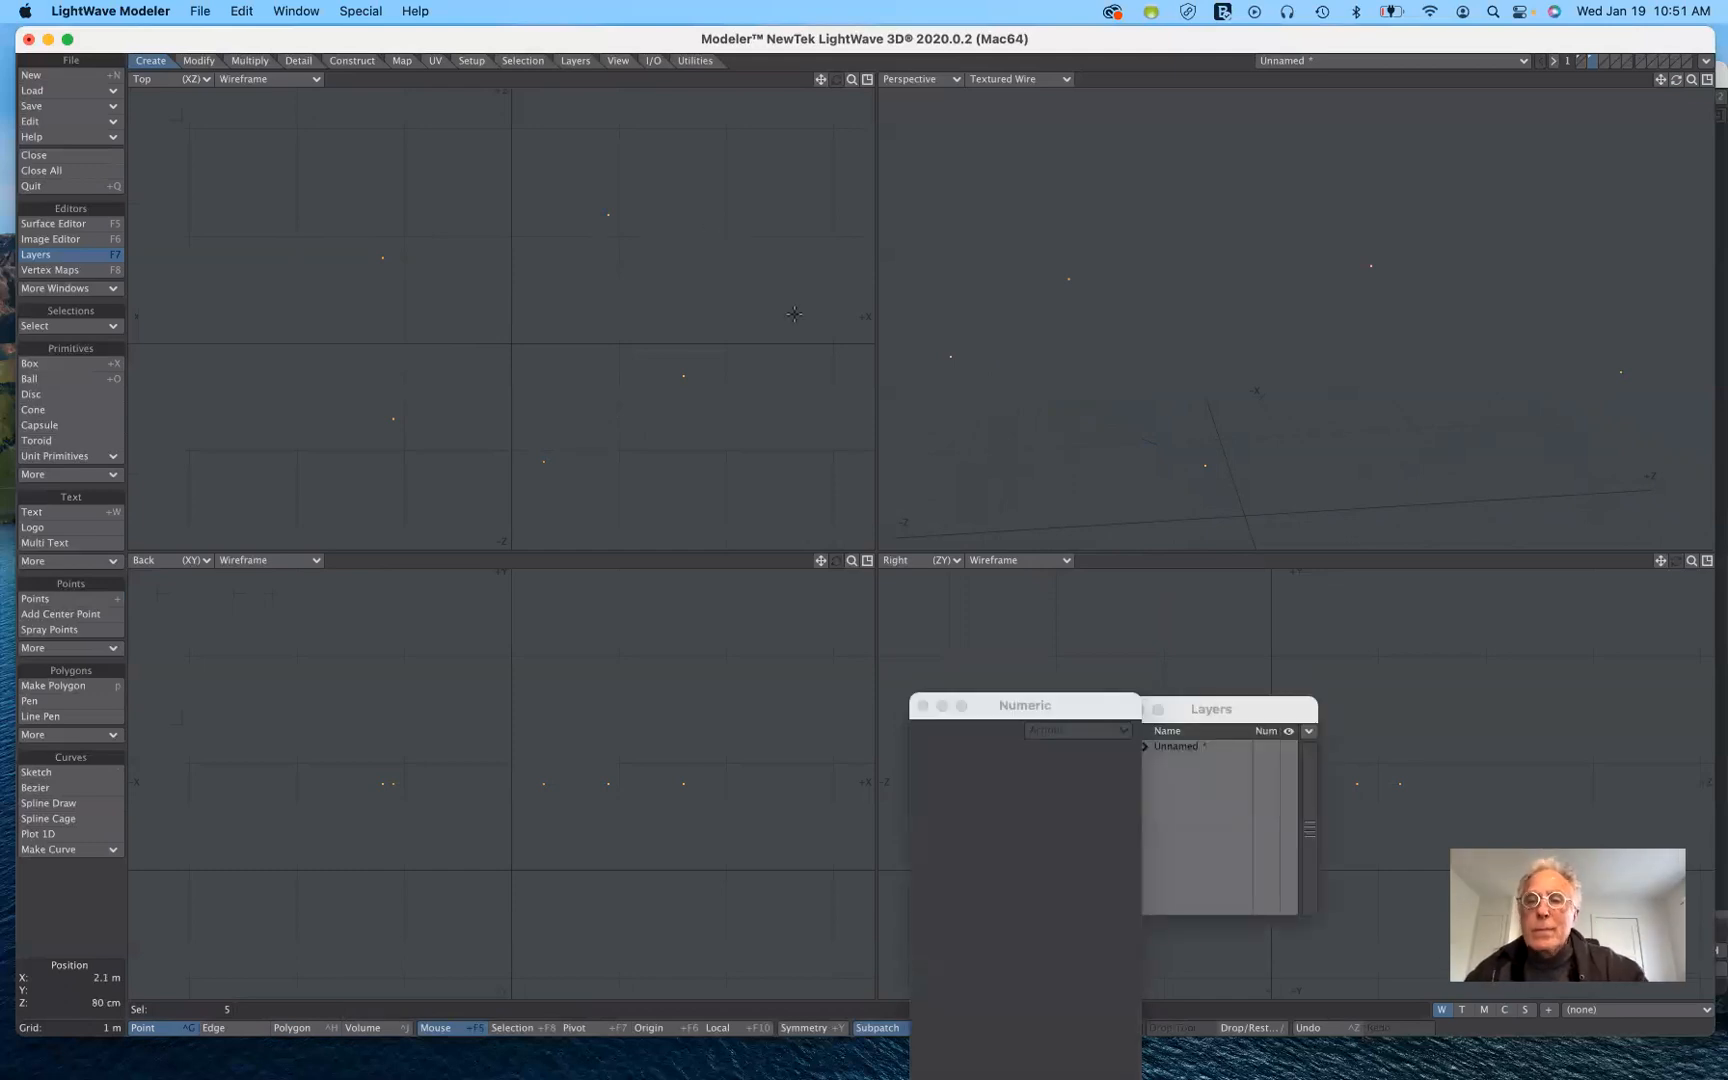
left_click_drag(794, 314, 794, 314)
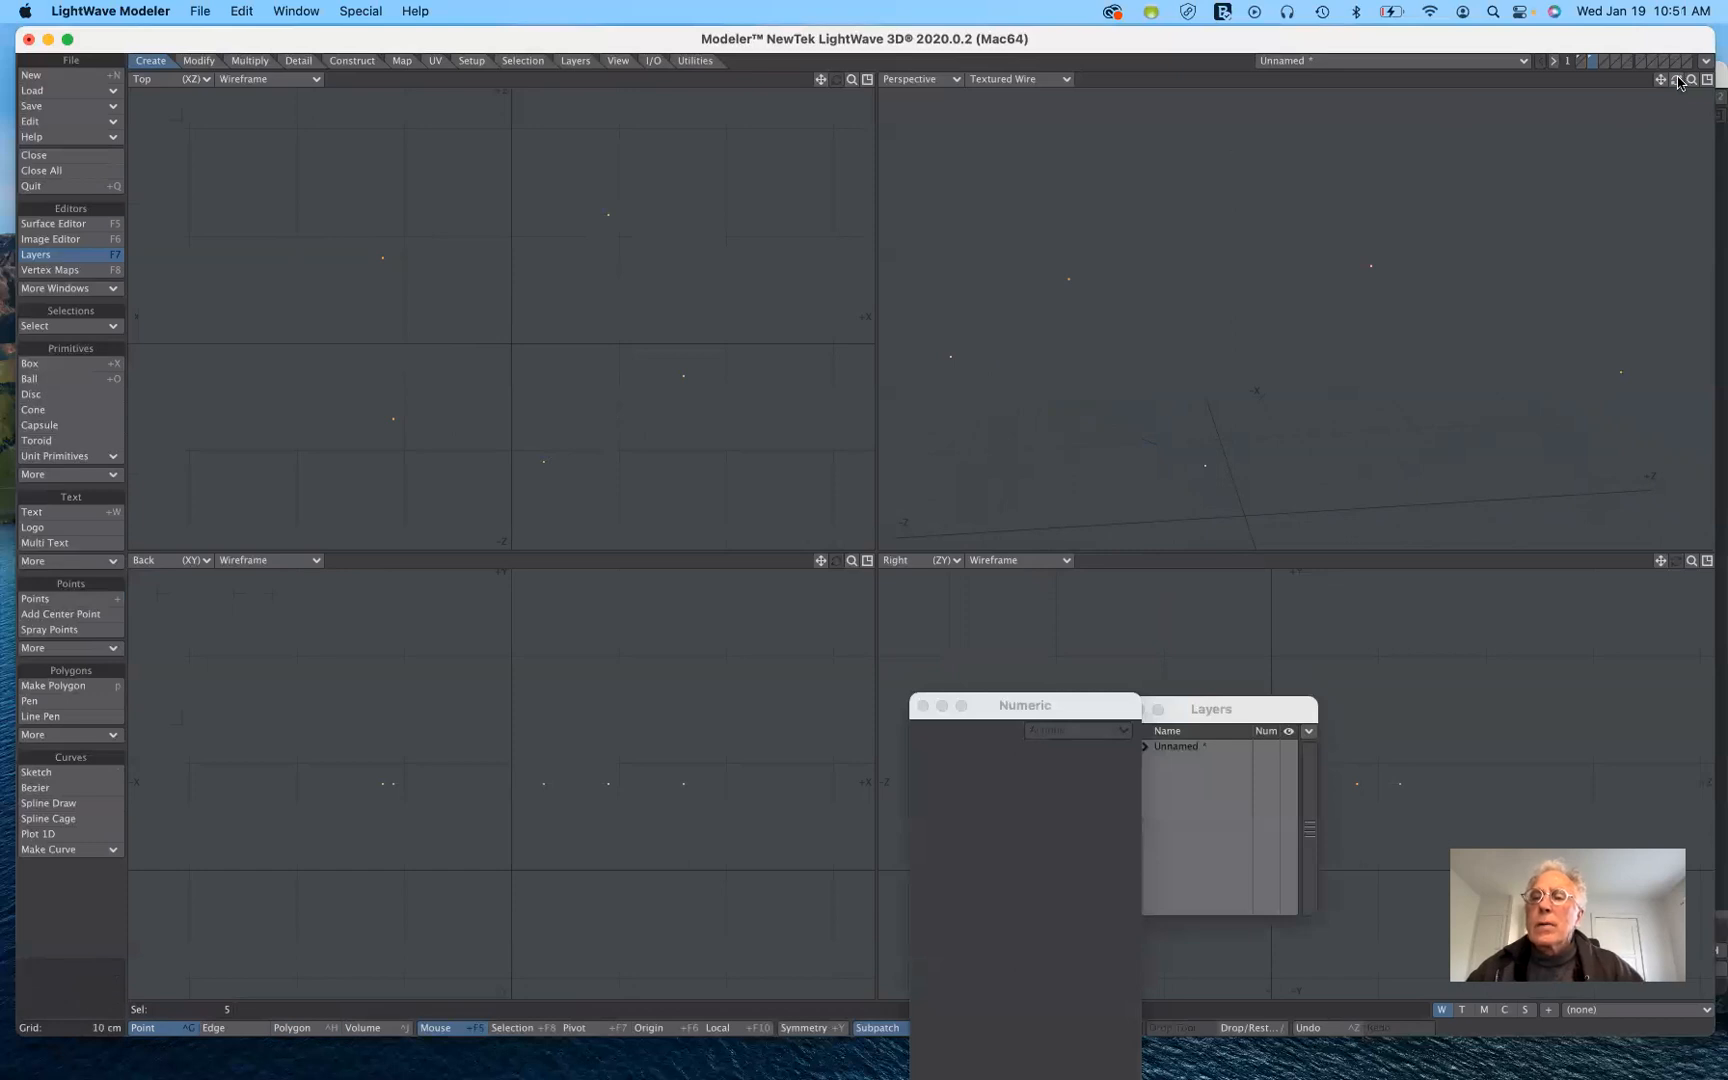
left_click_drag(1676, 79, 1676, 53)
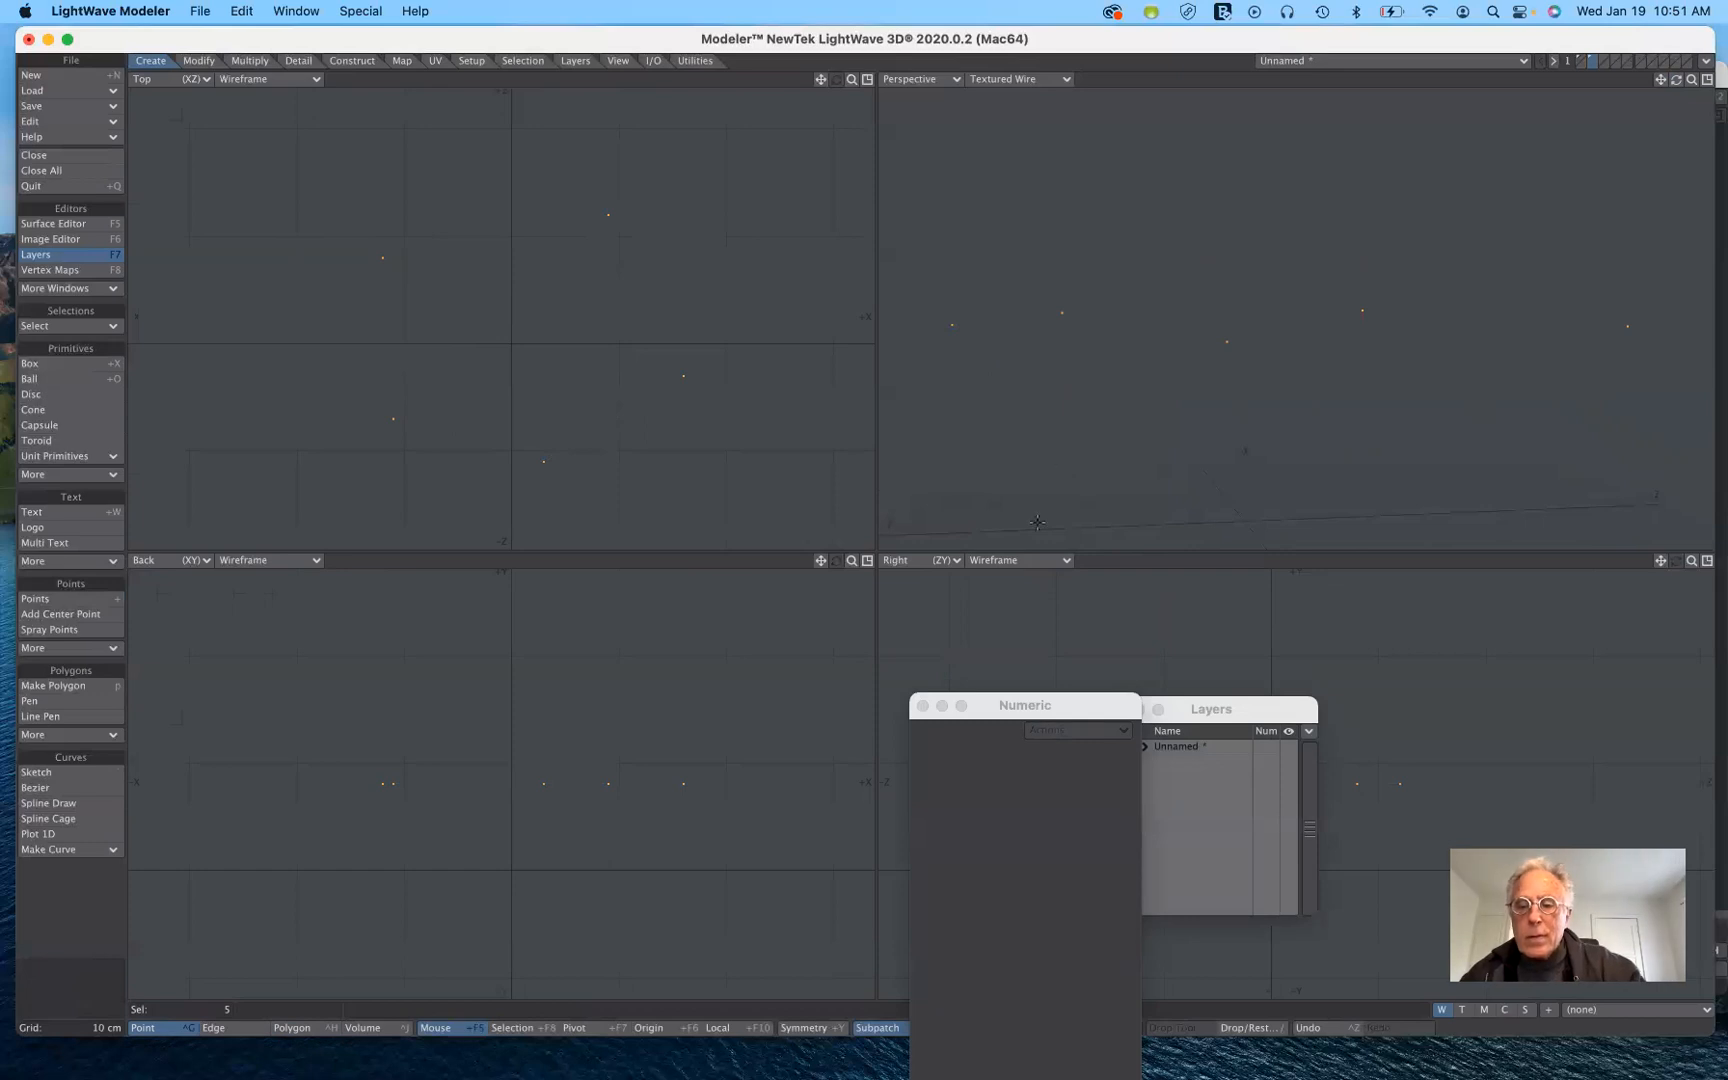
key("p")
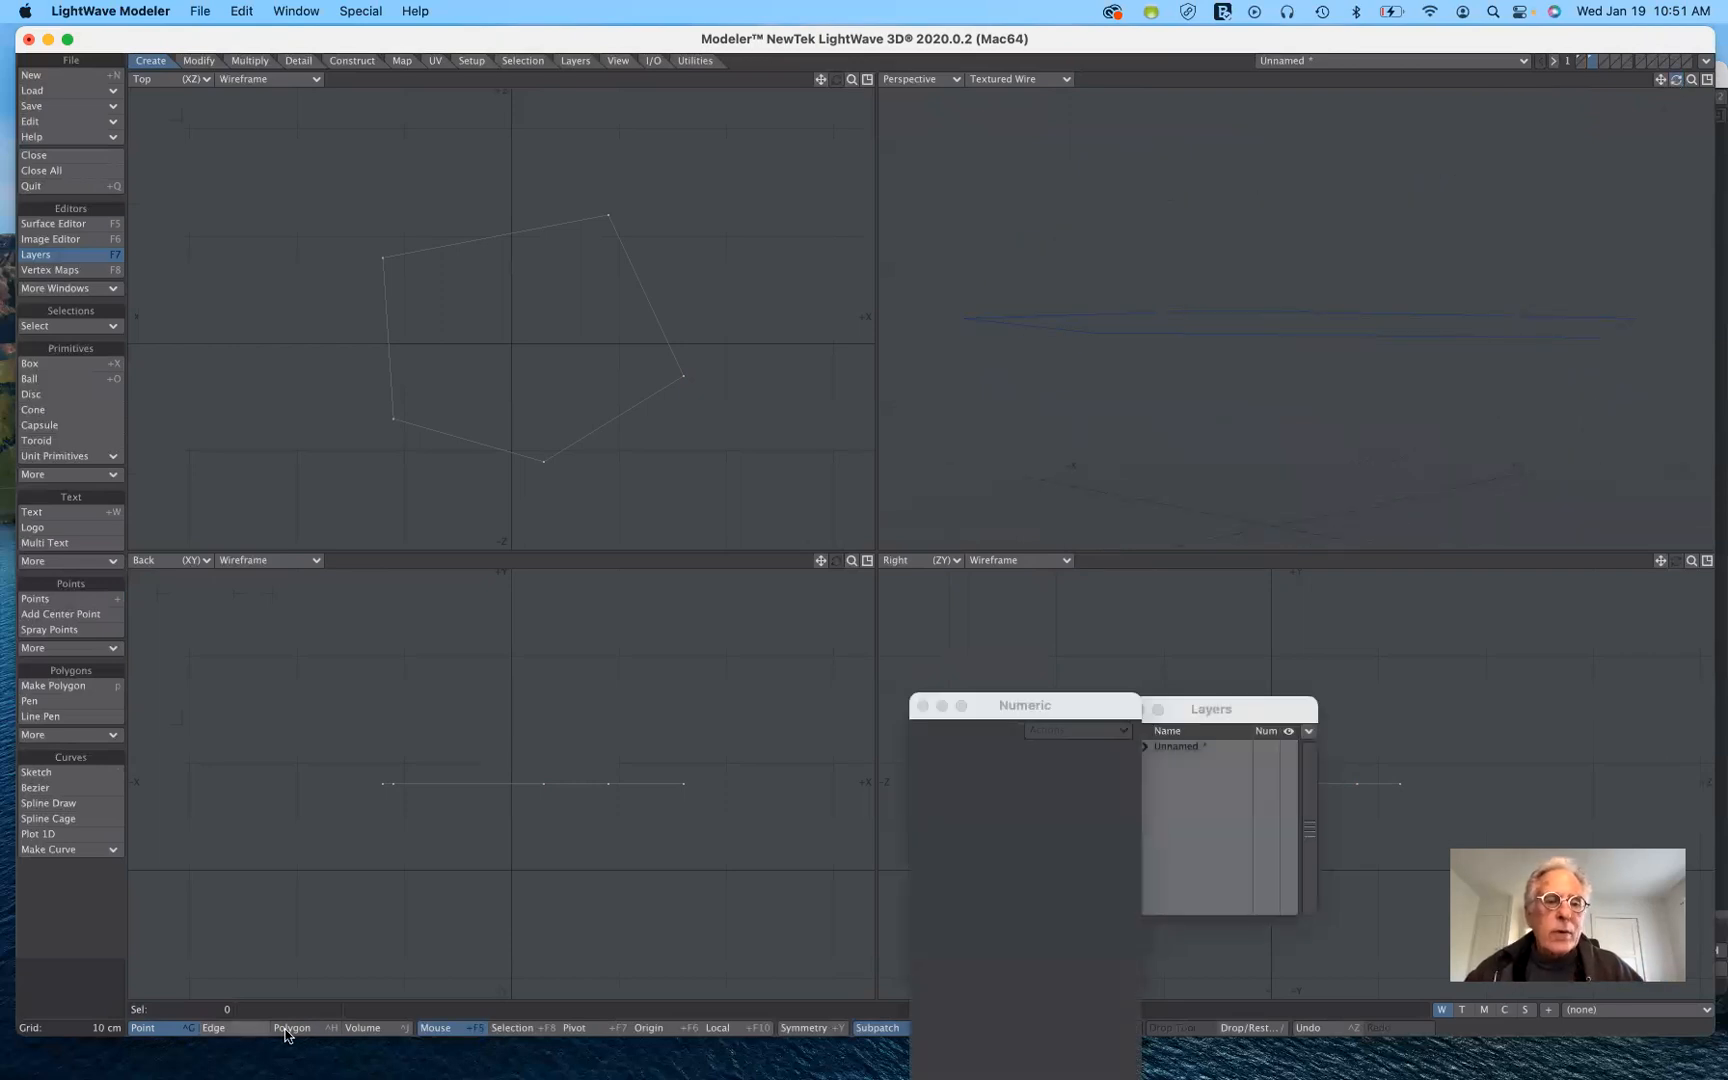
Step: Select the new pentagon in Polygon mode and flip it so that it faces upward
left_click(287, 1028)
left_click(1402, 318)
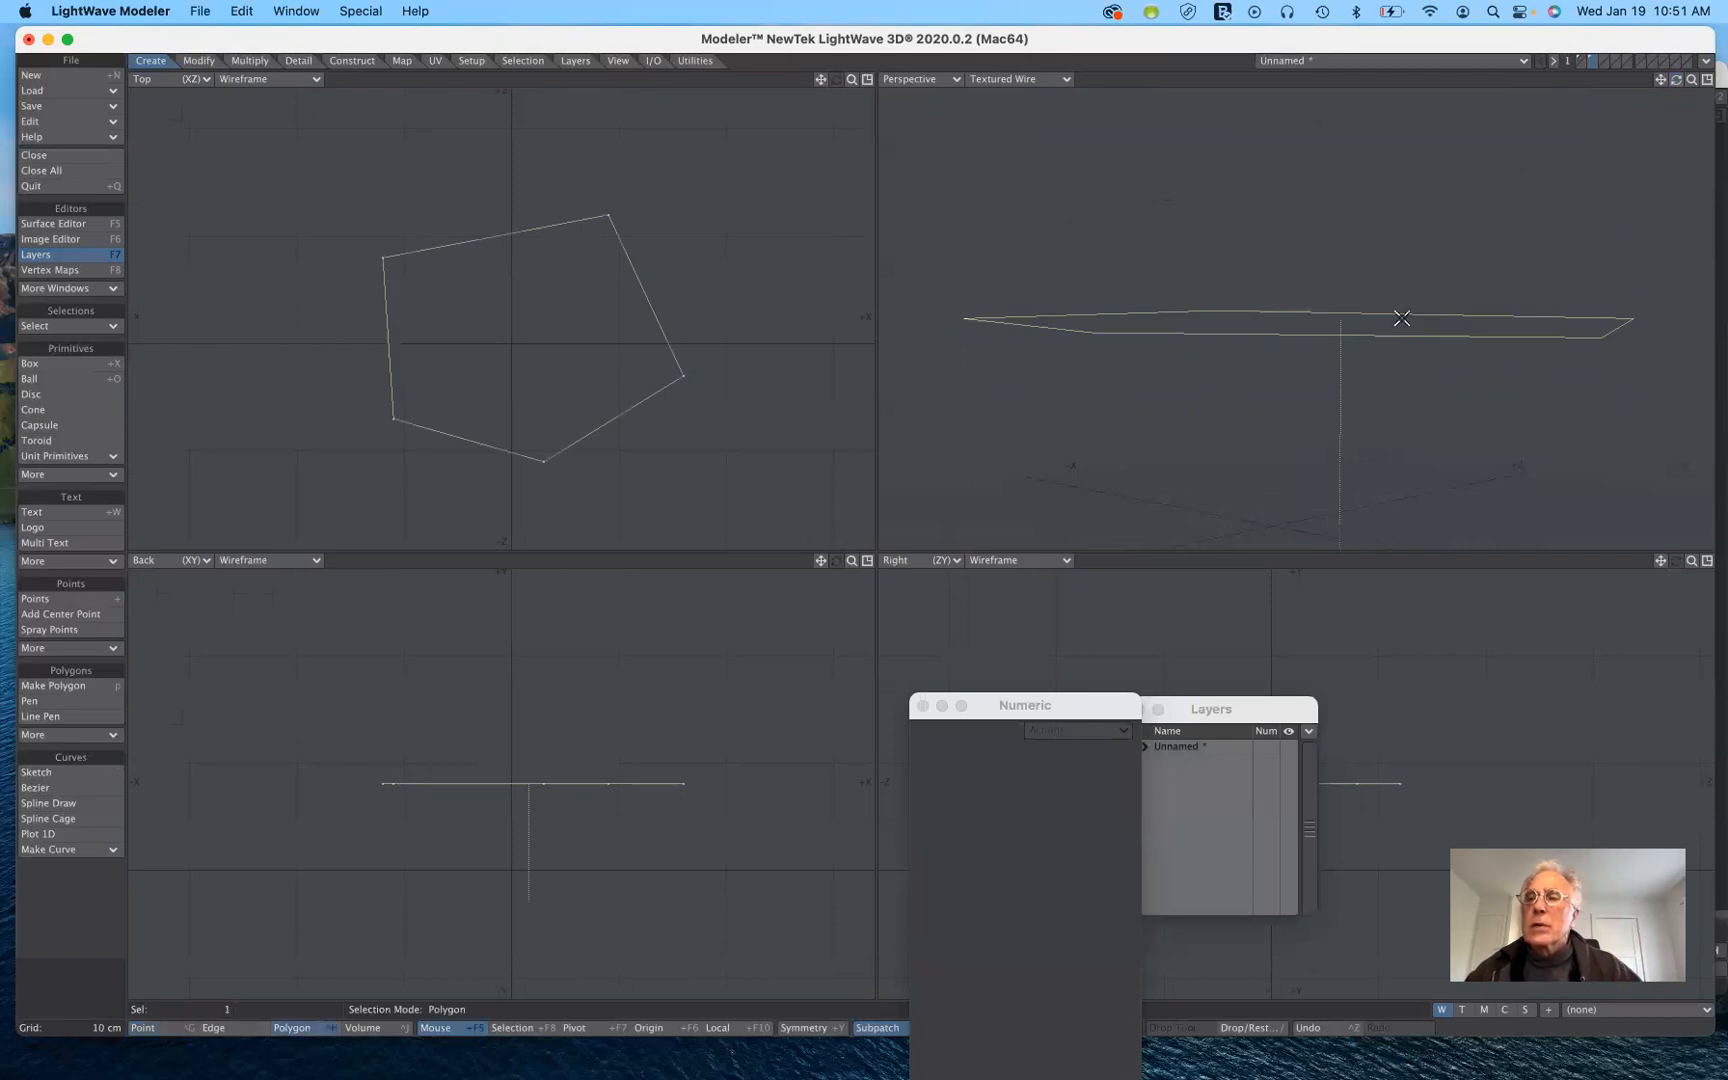
left_click_drag(1676, 79, 1655, 90)
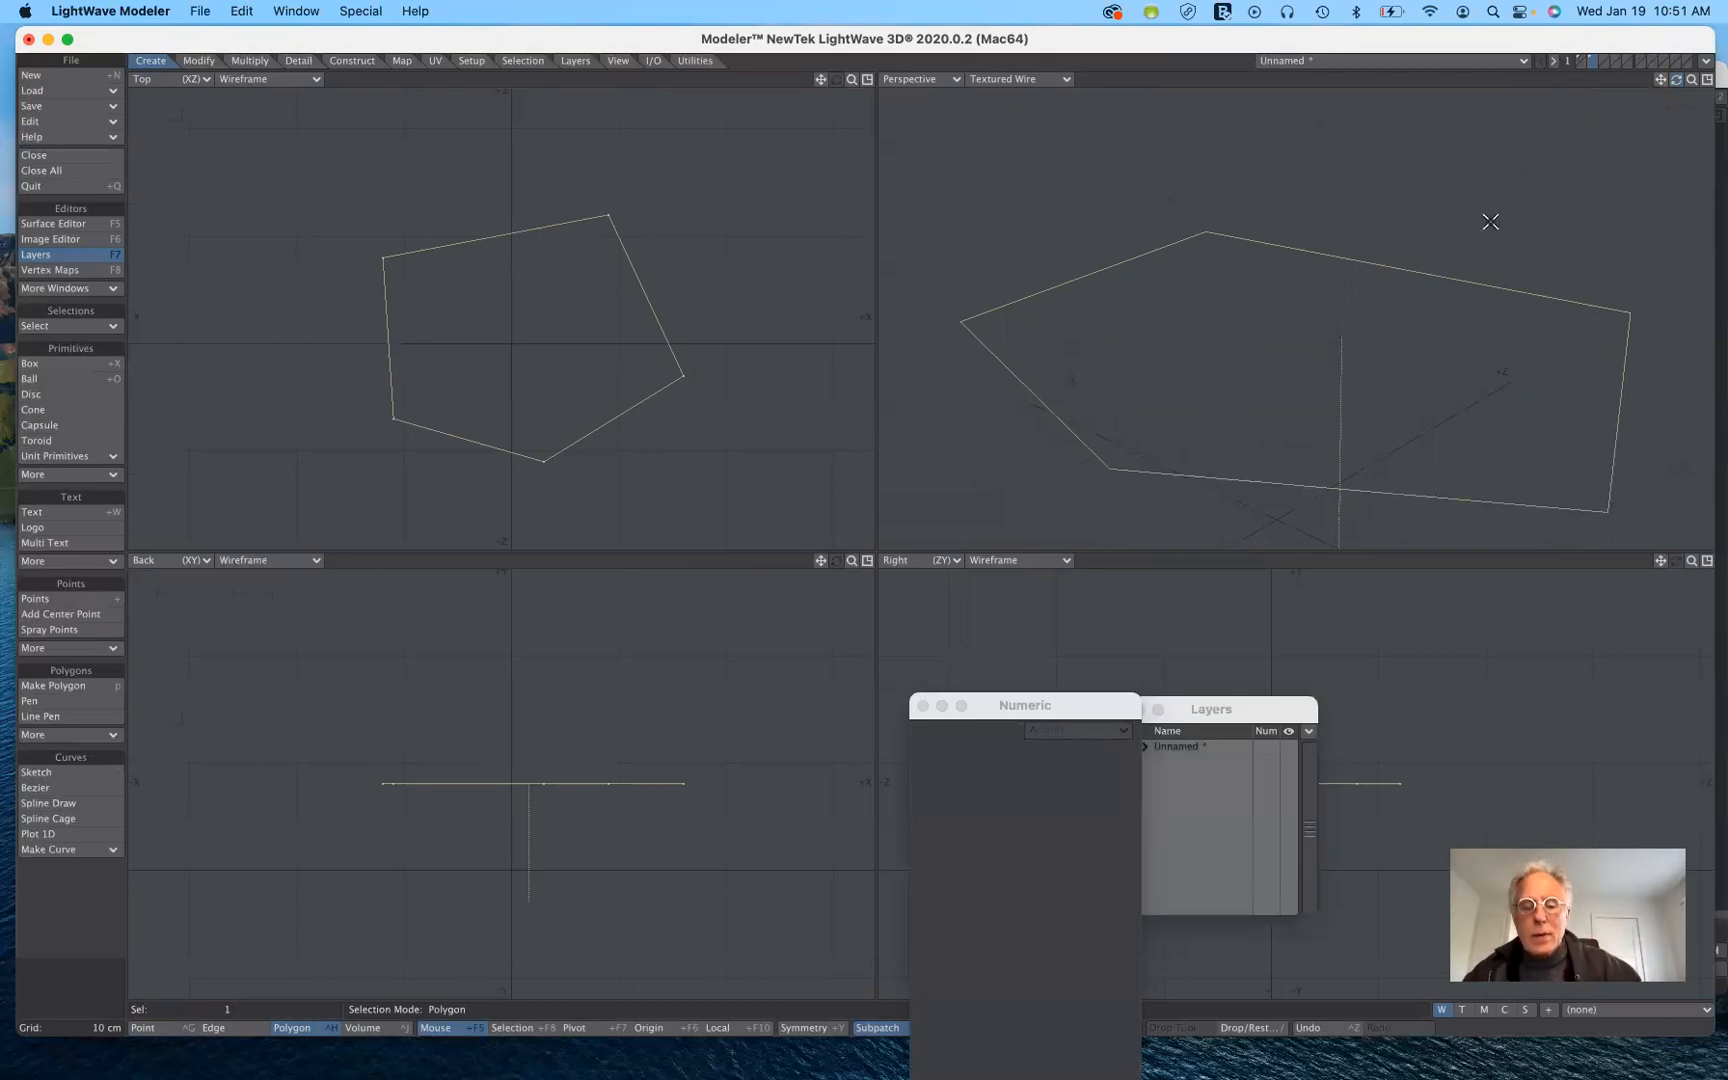
key("f")
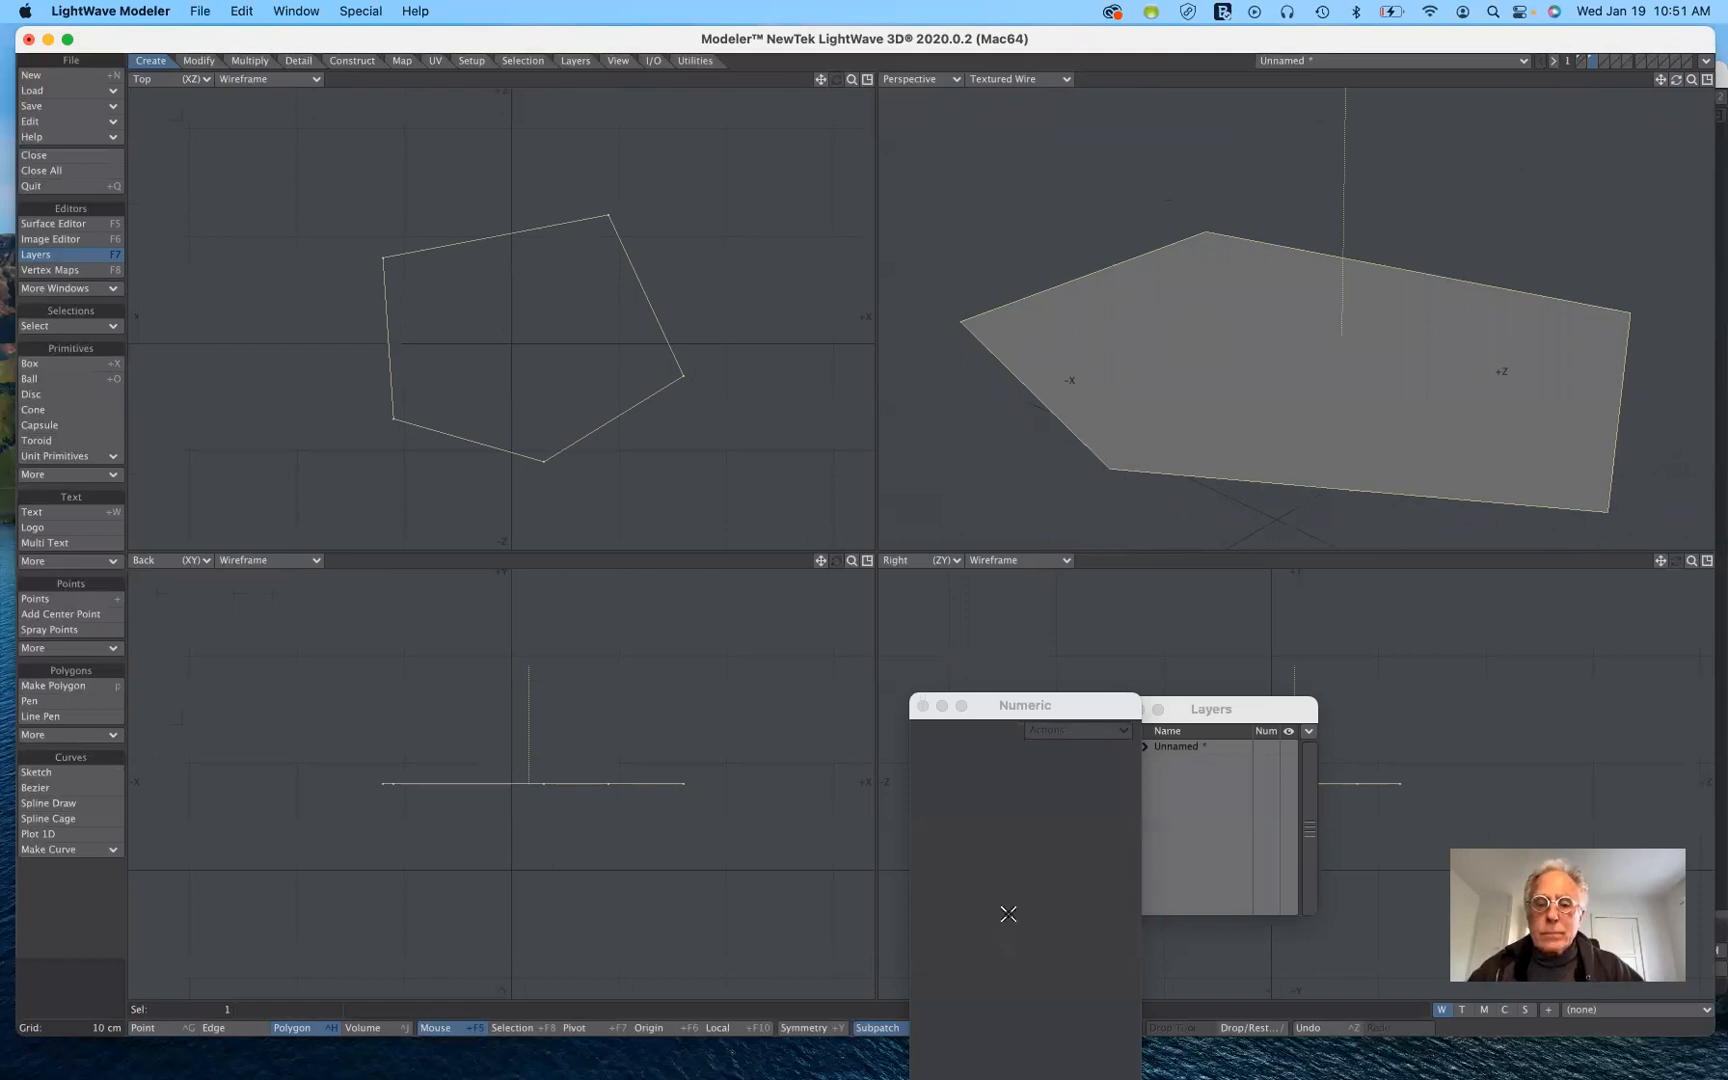
Step: Place the Layers window between the upper viewports and the Numeric window between the lower ones, and deselect the pentagon
left_click_drag(1041, 708, 912, 675)
left_click(1219, 708)
left_click_drag(931, 112, 851, 129)
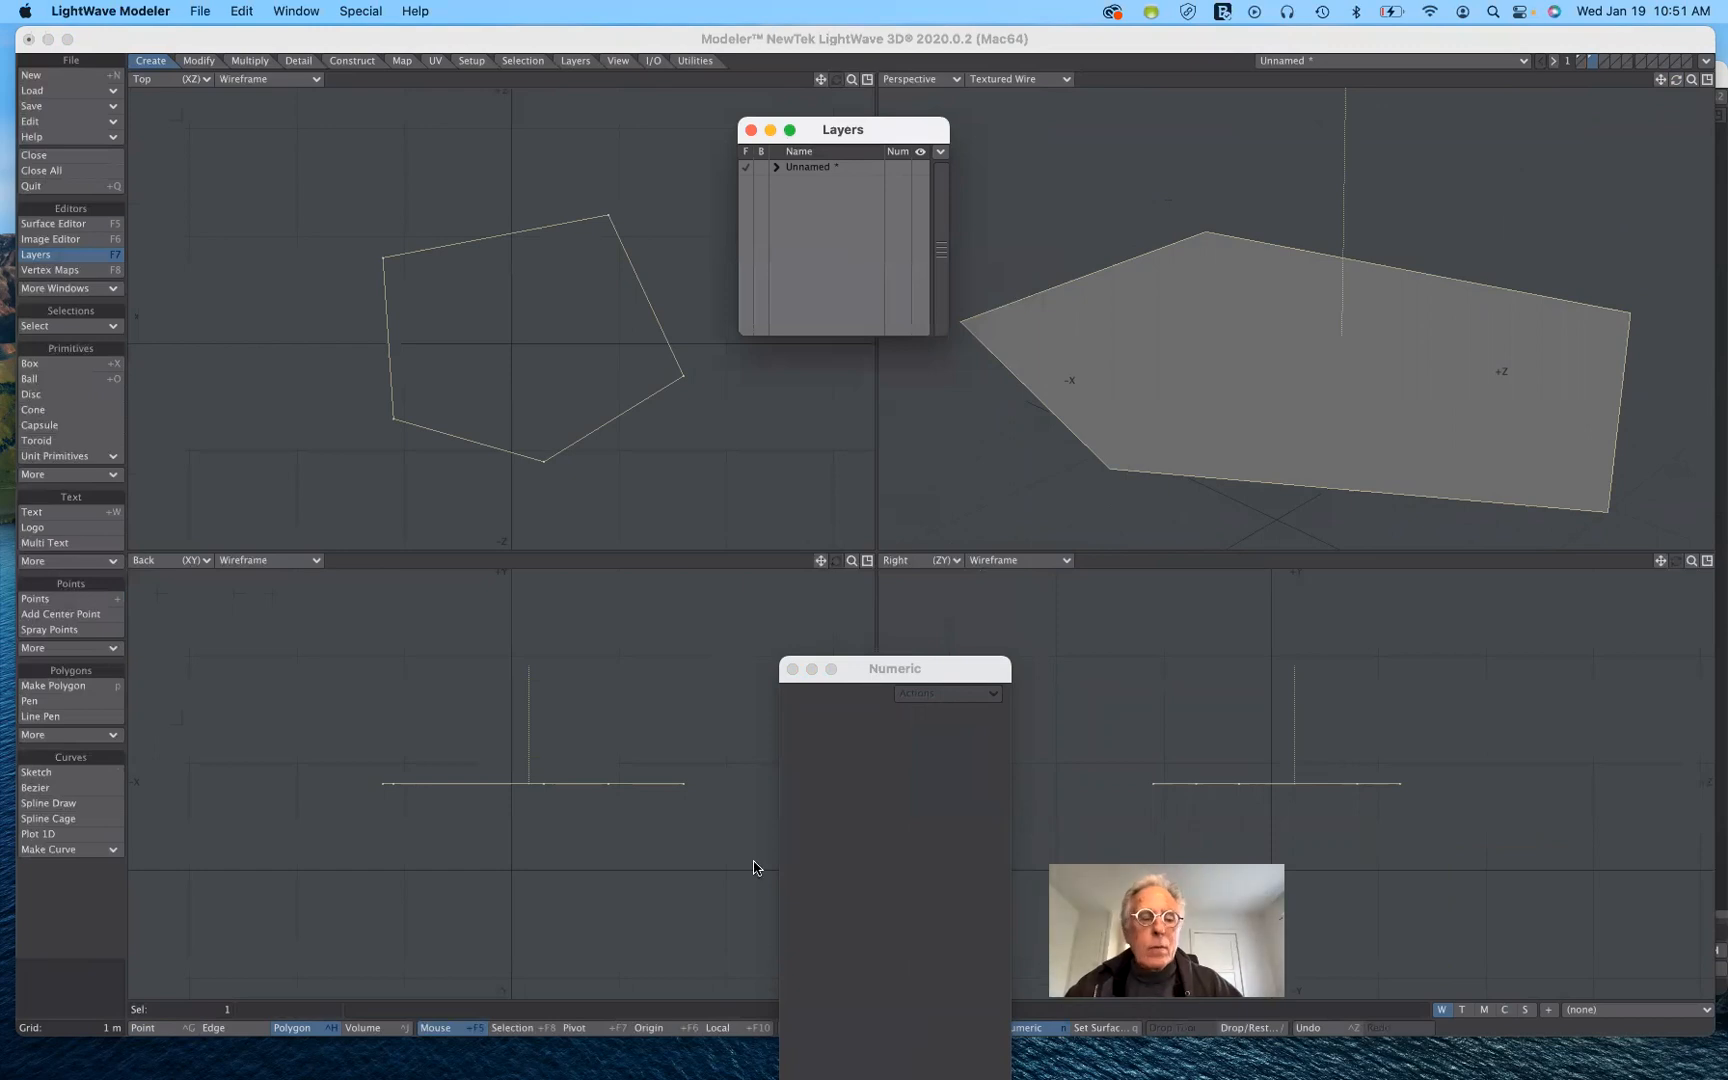
left_click(75, 1003)
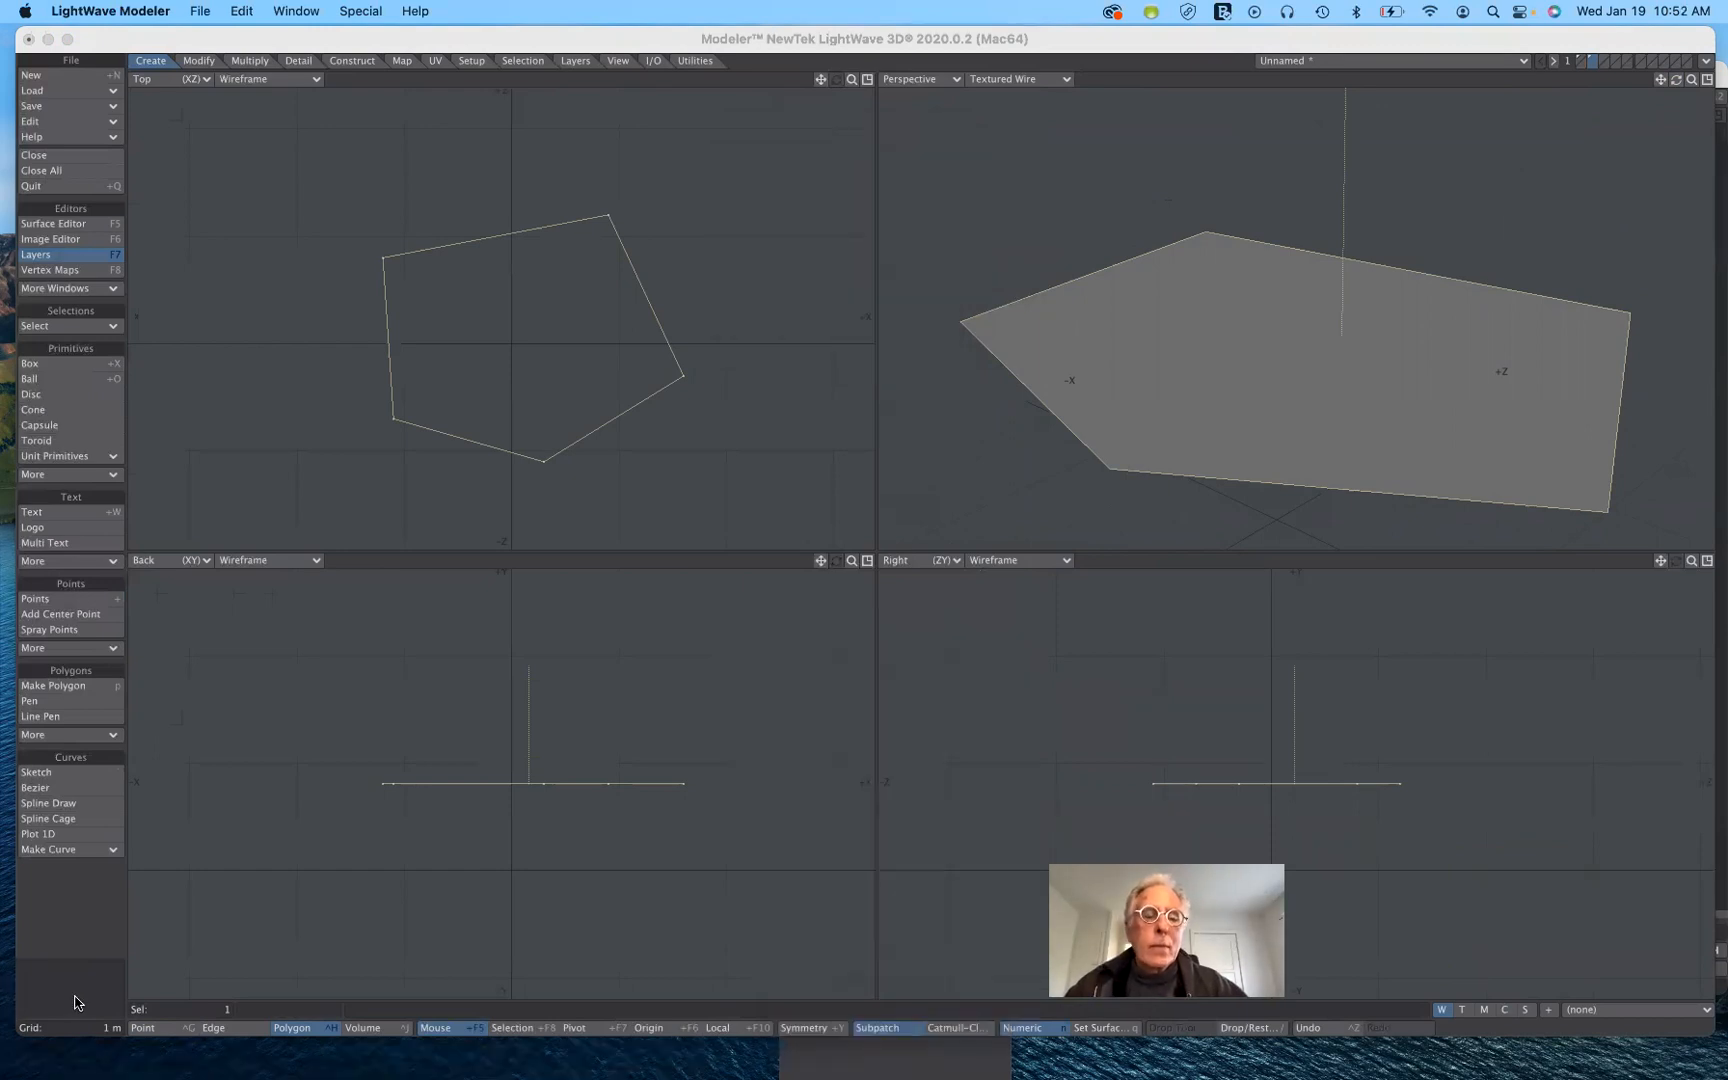
left_click(75, 1001)
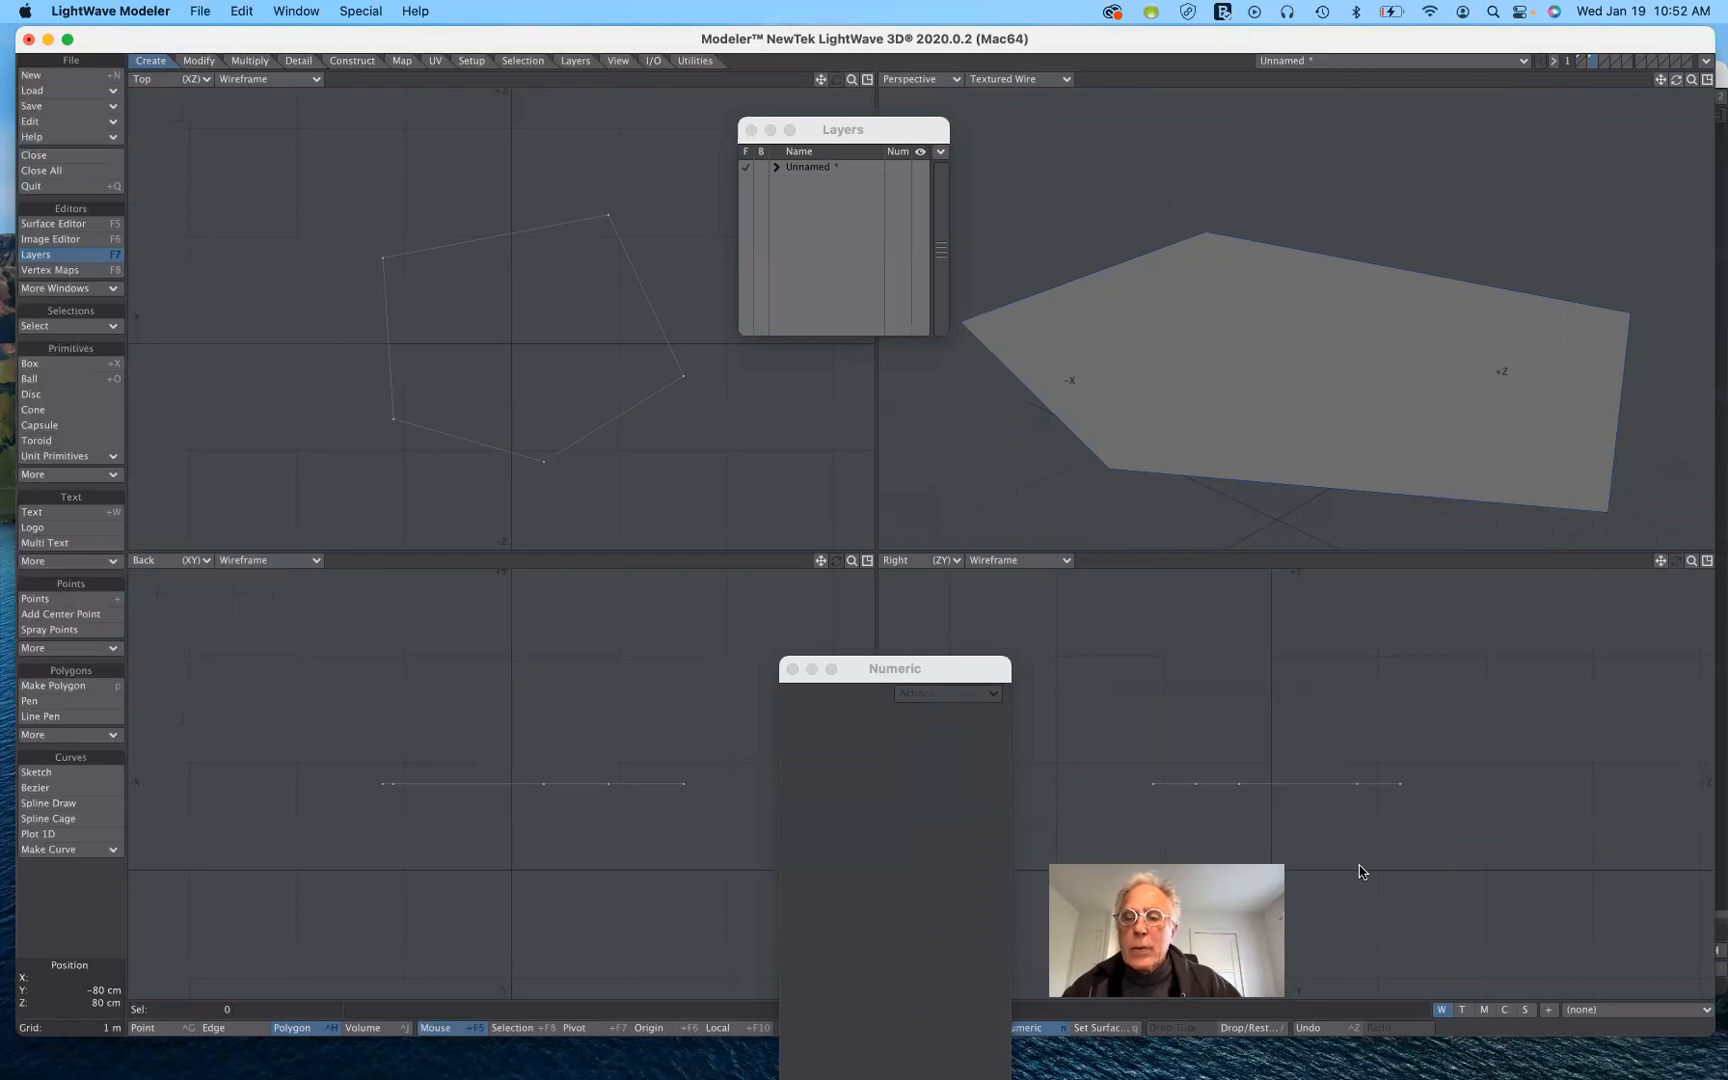
Step: Open the Polygon Statistics window and place it over the Right viewport, clear of most of the pentagon in the Perspective viewport
key("w")
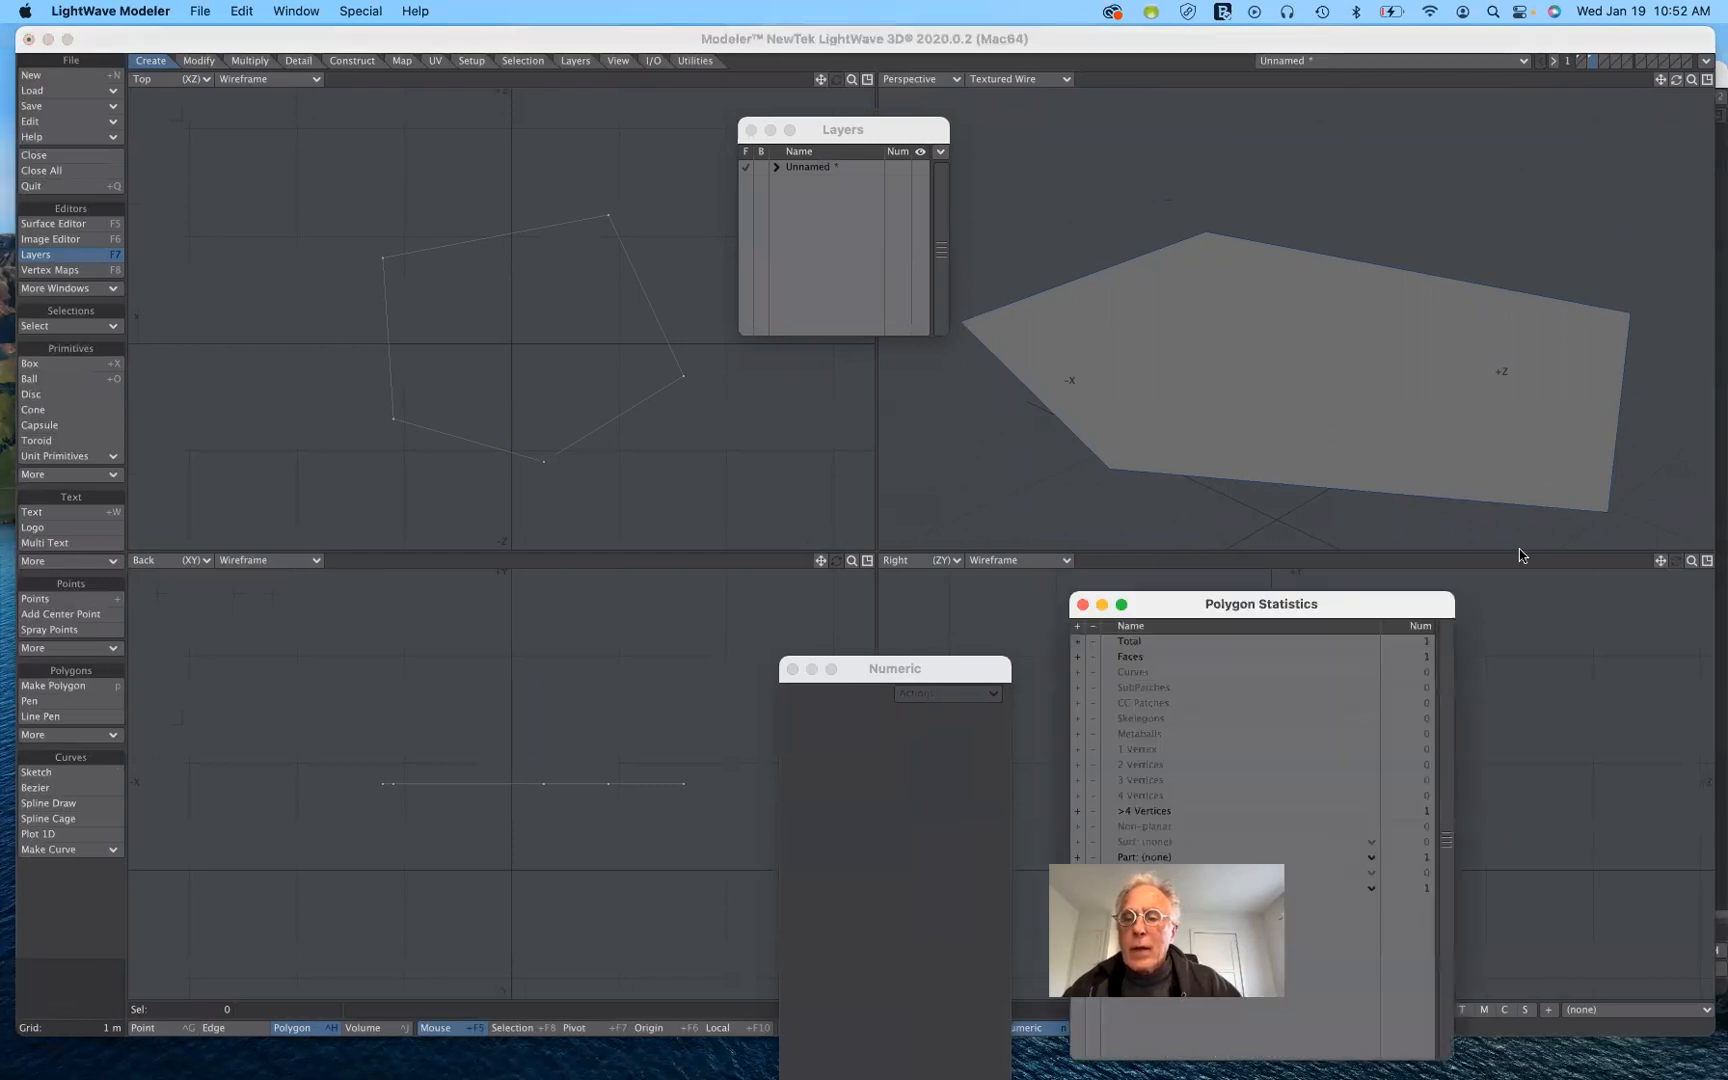
left_click_drag(1271, 607, 1457, 215)
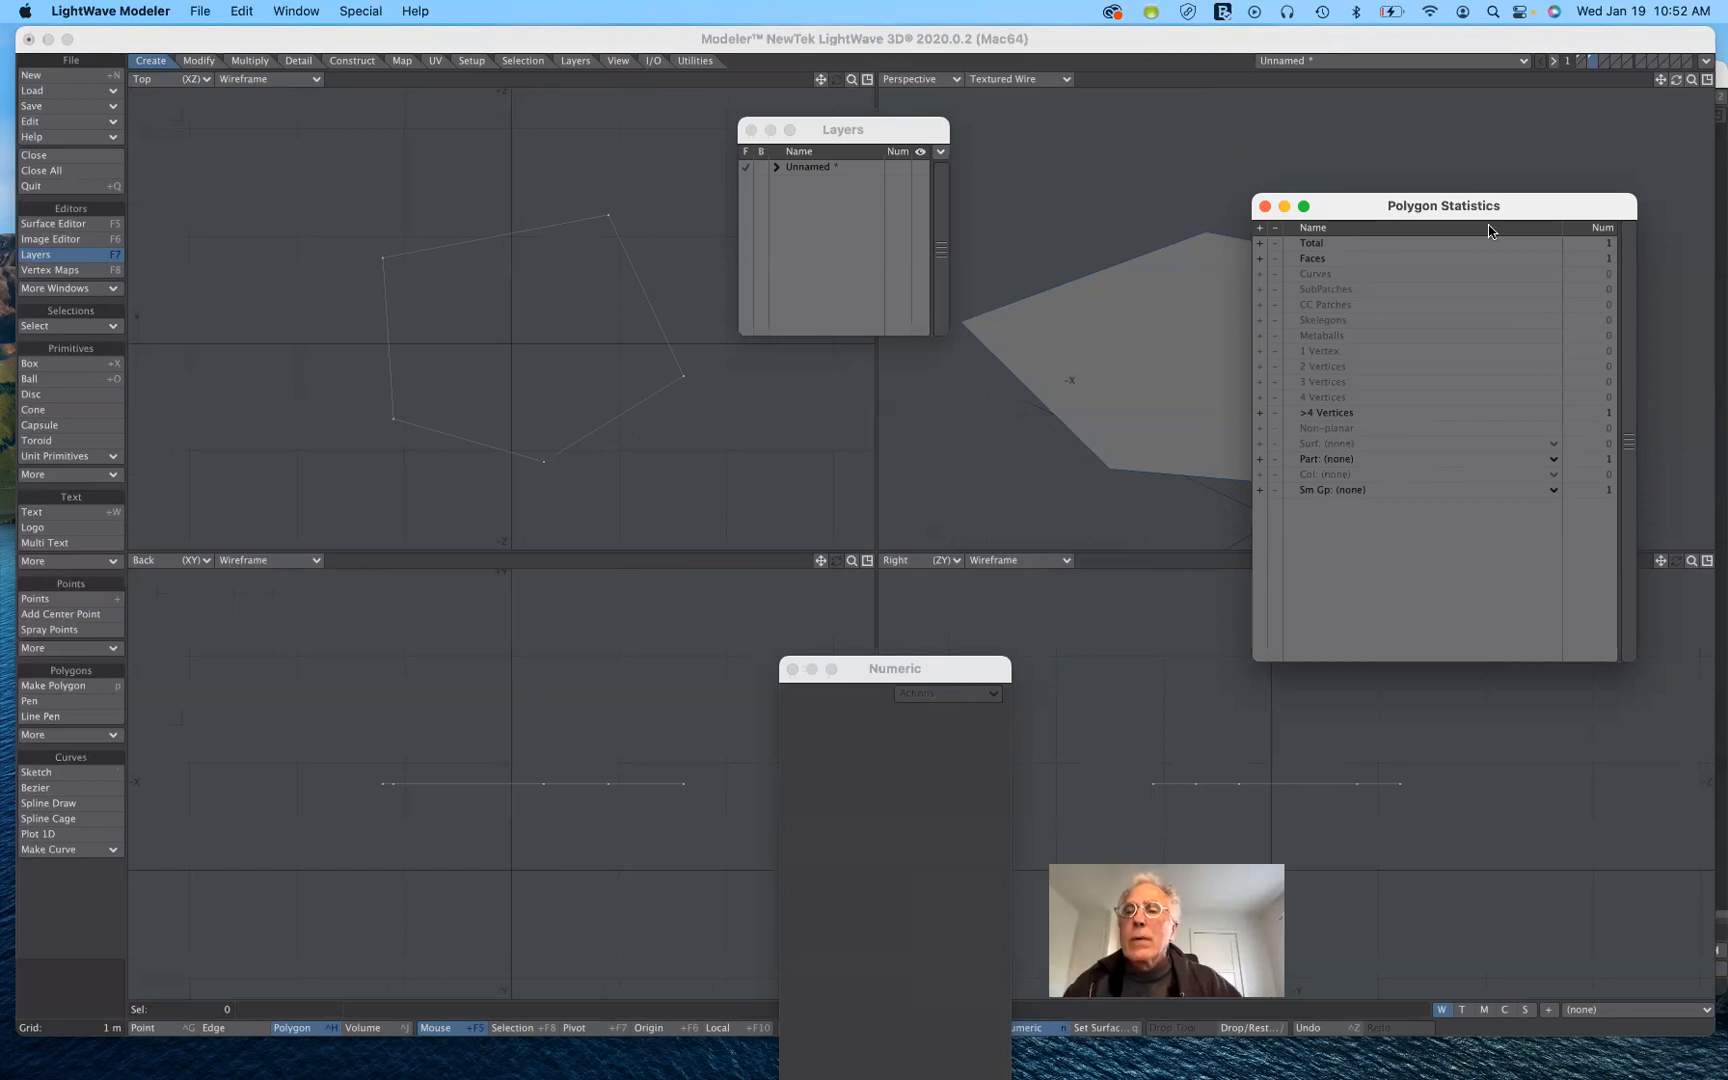
left_click_drag(1511, 206, 1513, 507)
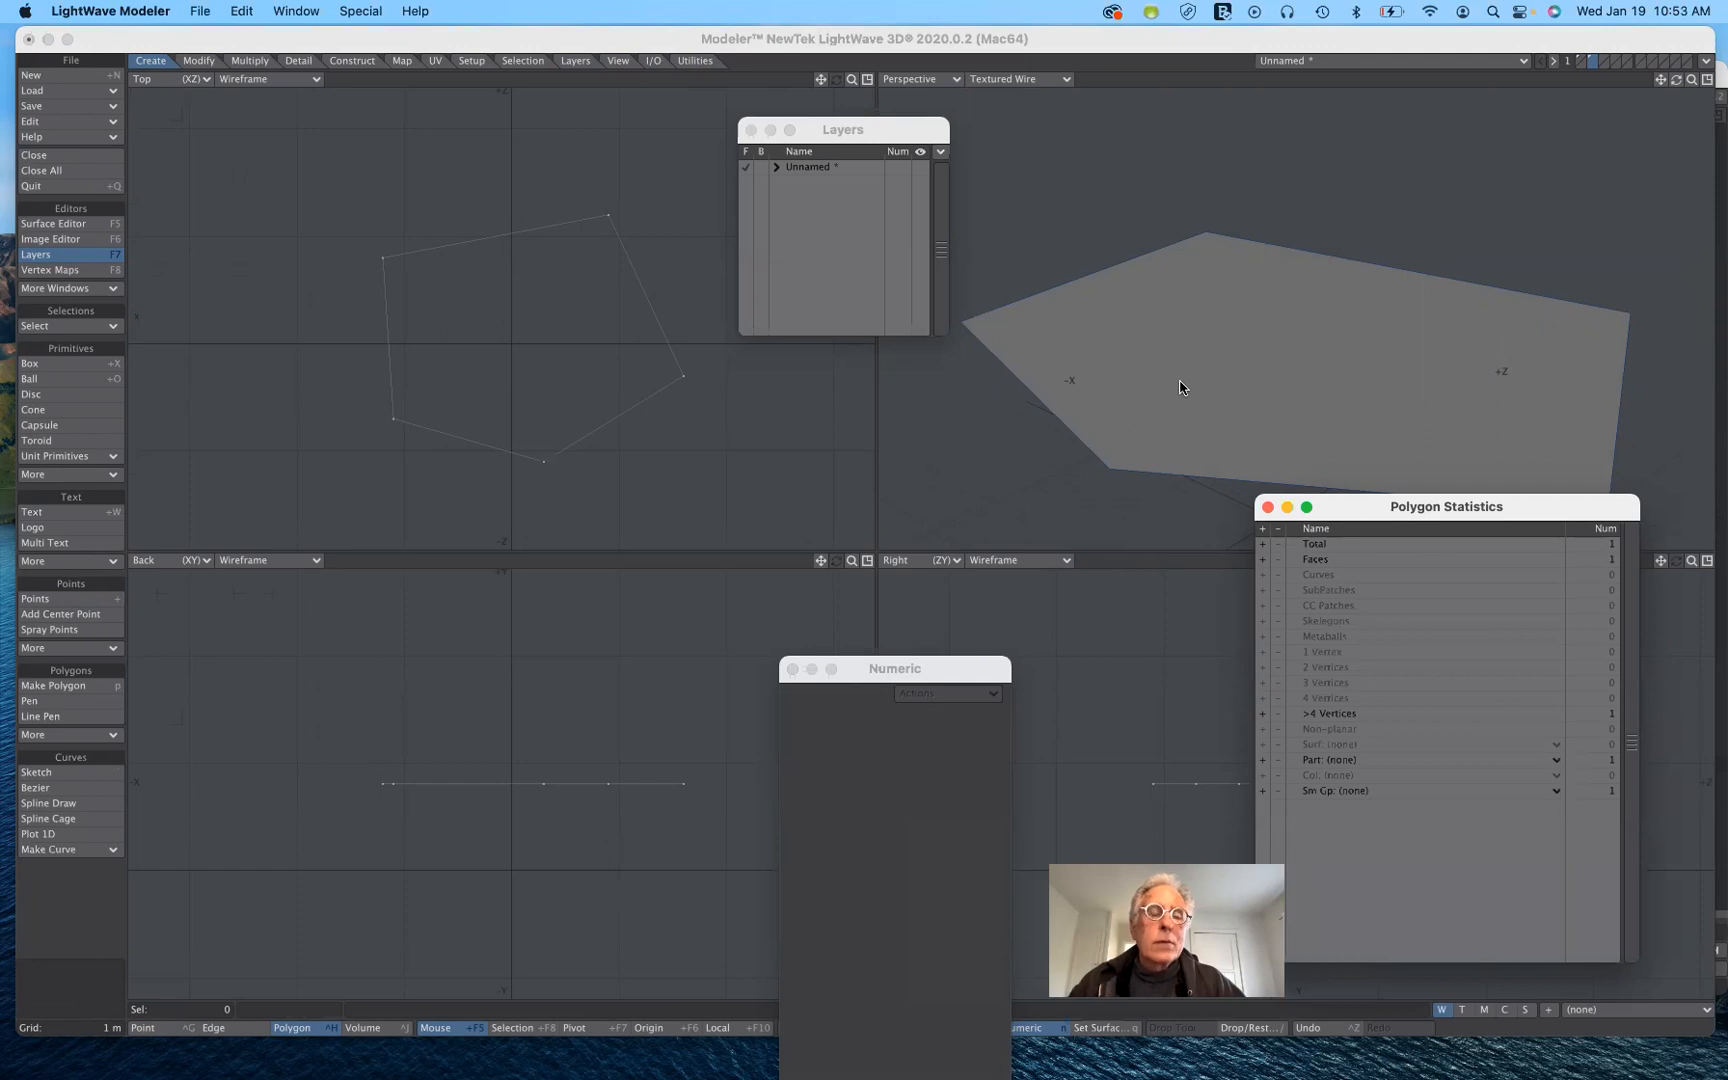
left_click(545, 462)
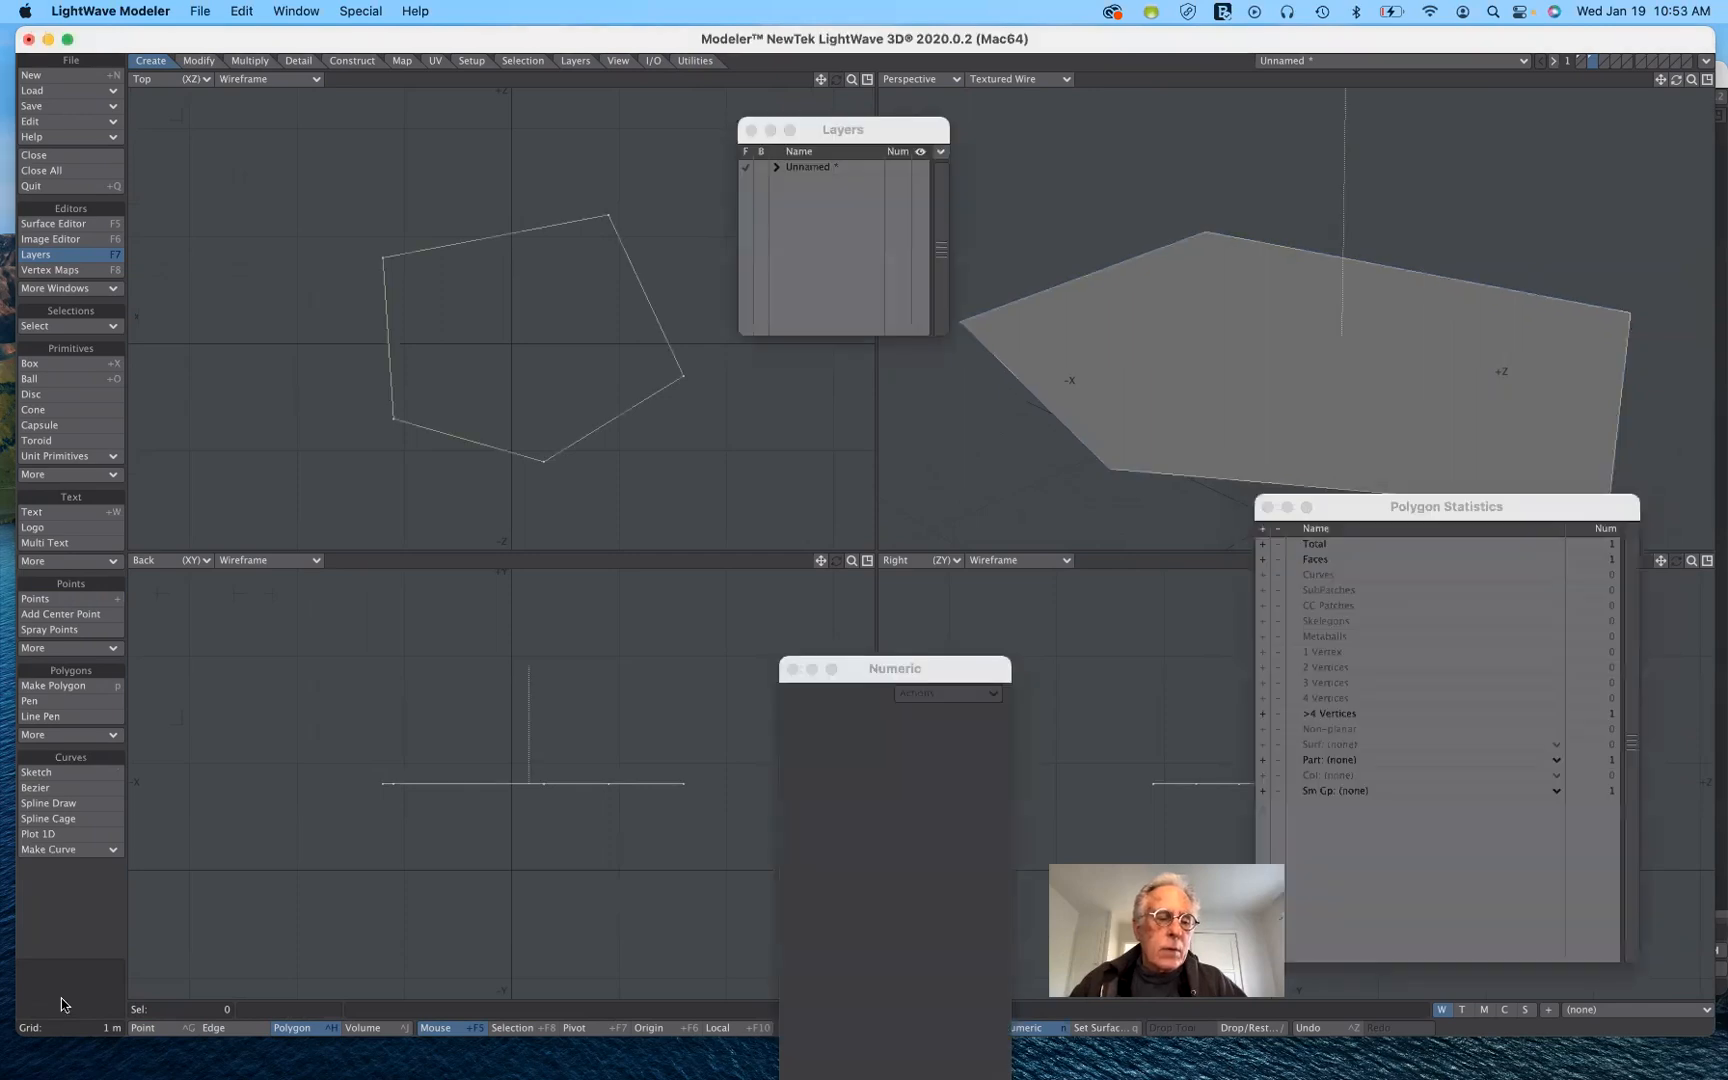
left_click(61, 998)
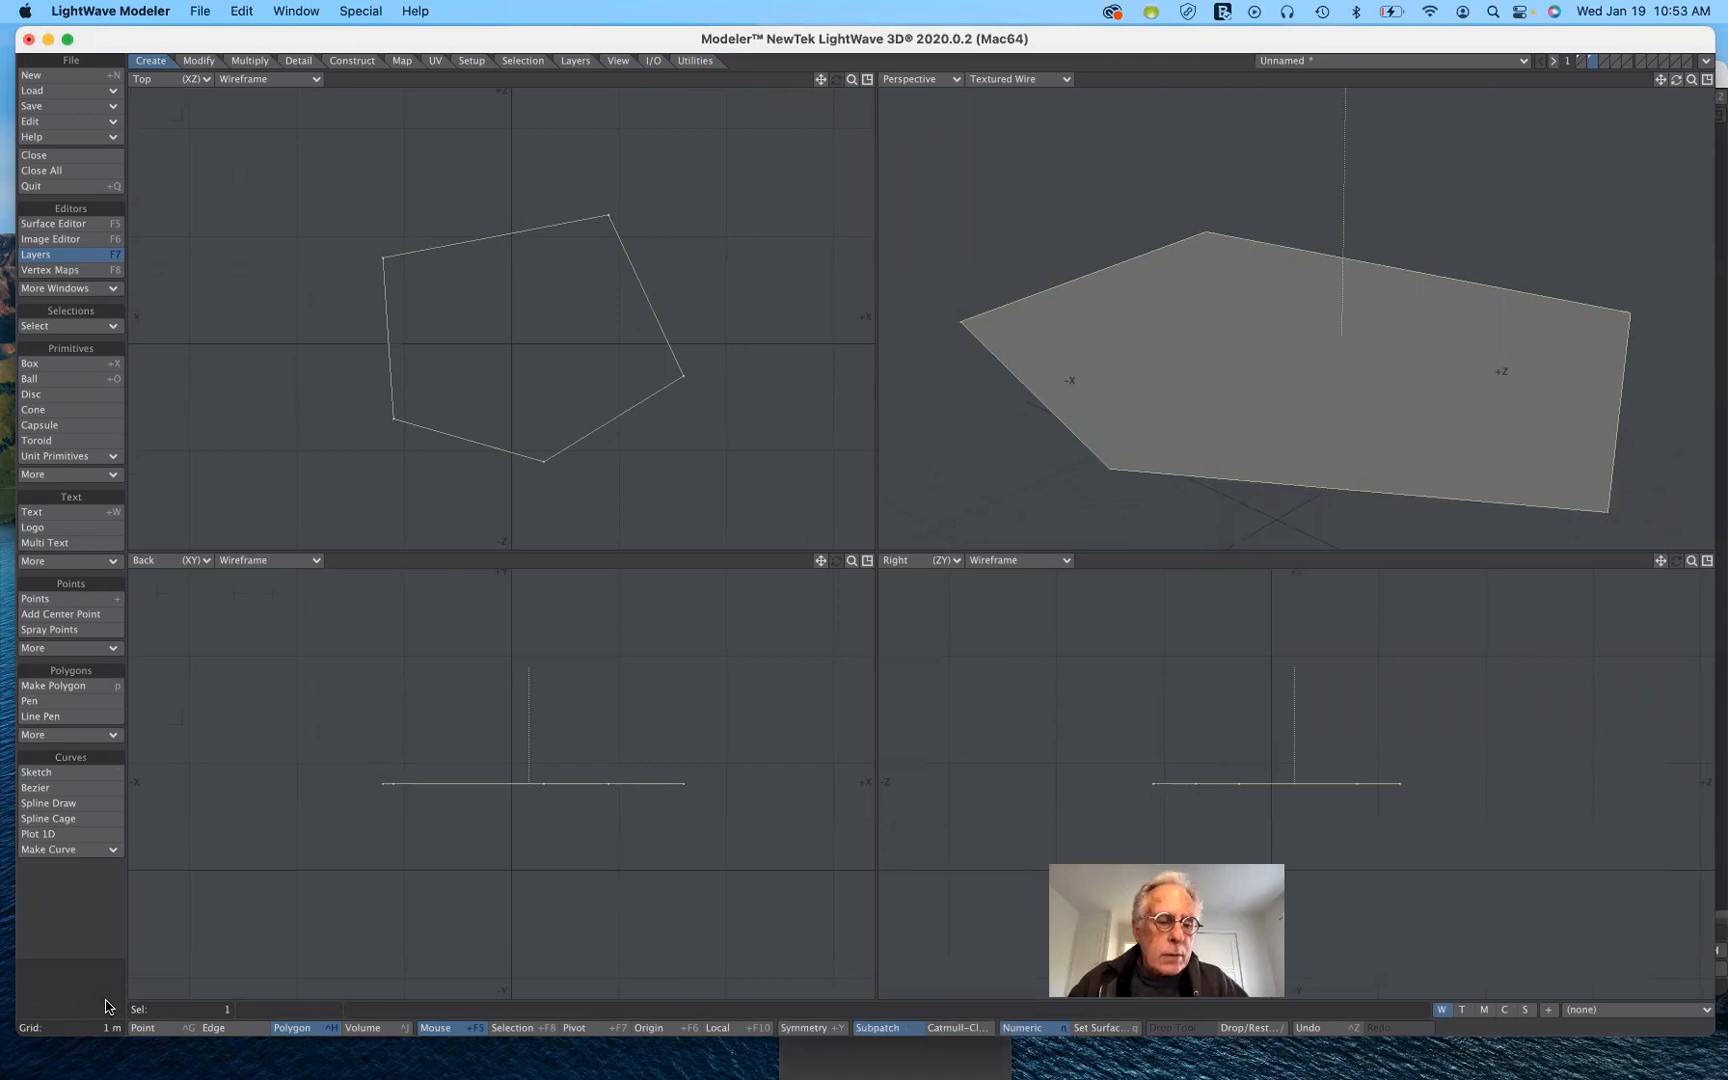
left_click(106, 1001)
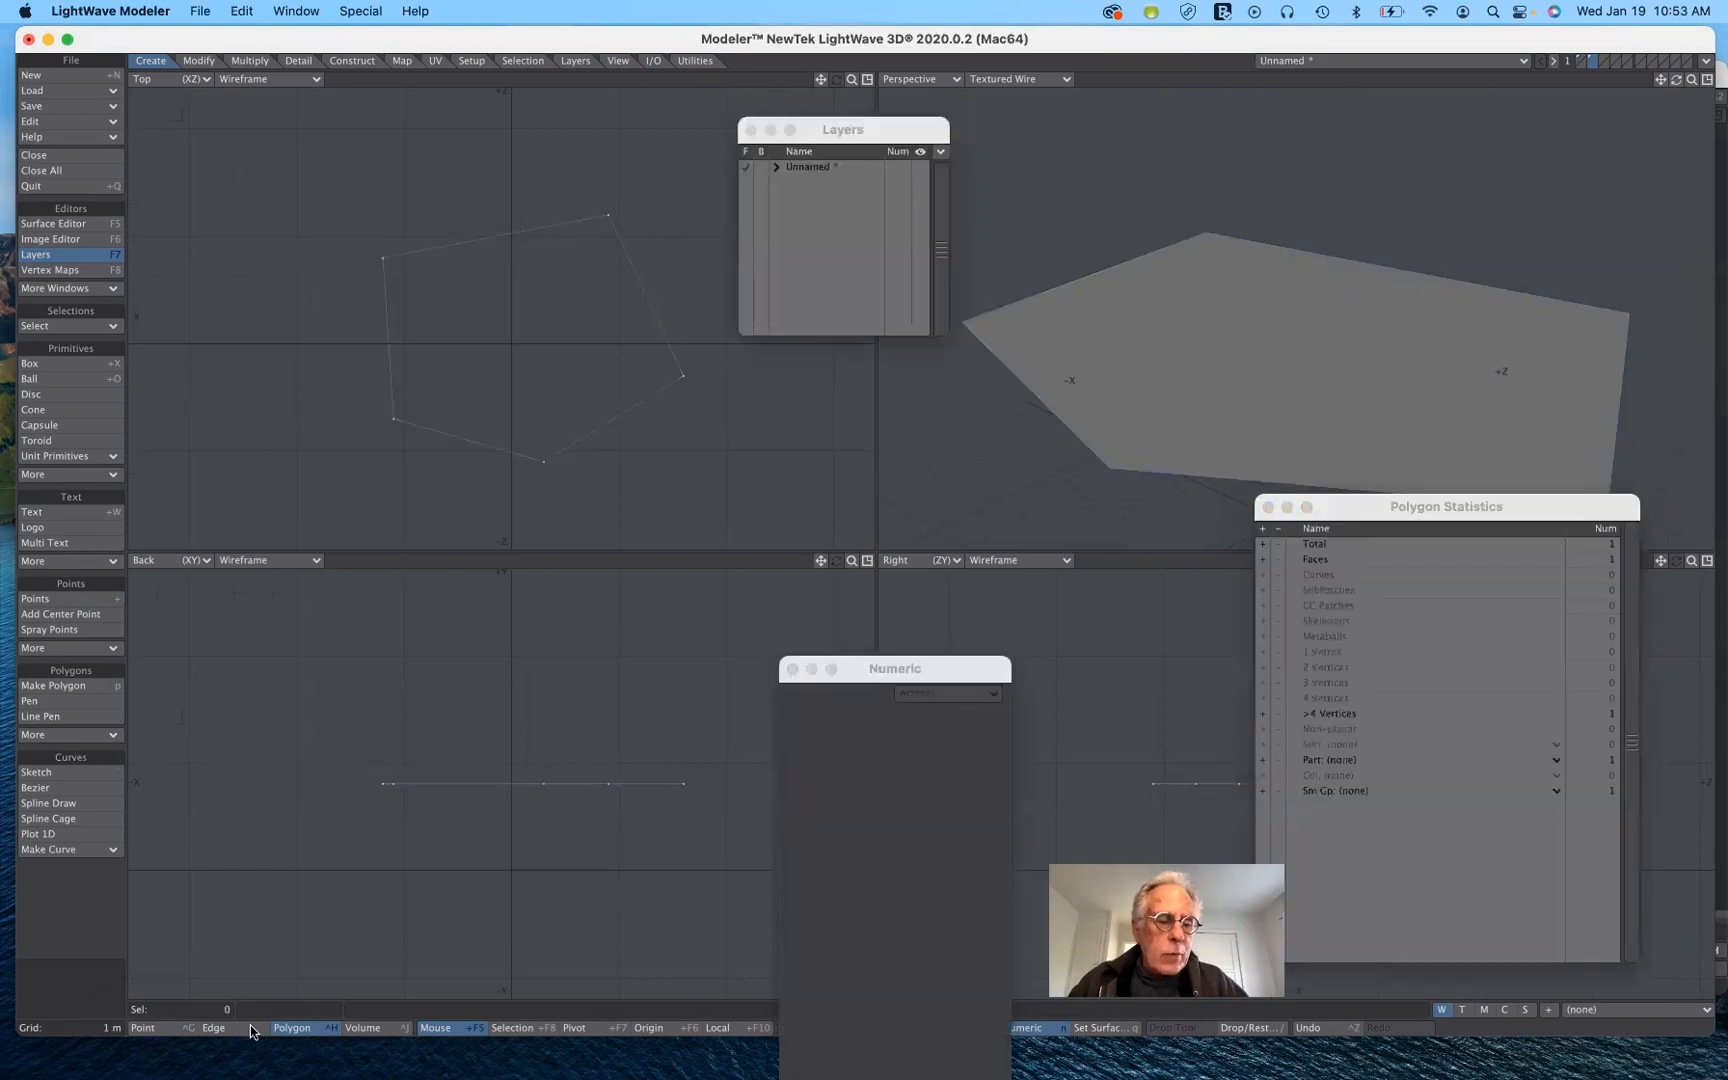
Step: Raise the pentagon's point at X 30 cm, Z −1.1 m by 80 cm in Y with the Move tool, and deselect it
left_click(178, 1028)
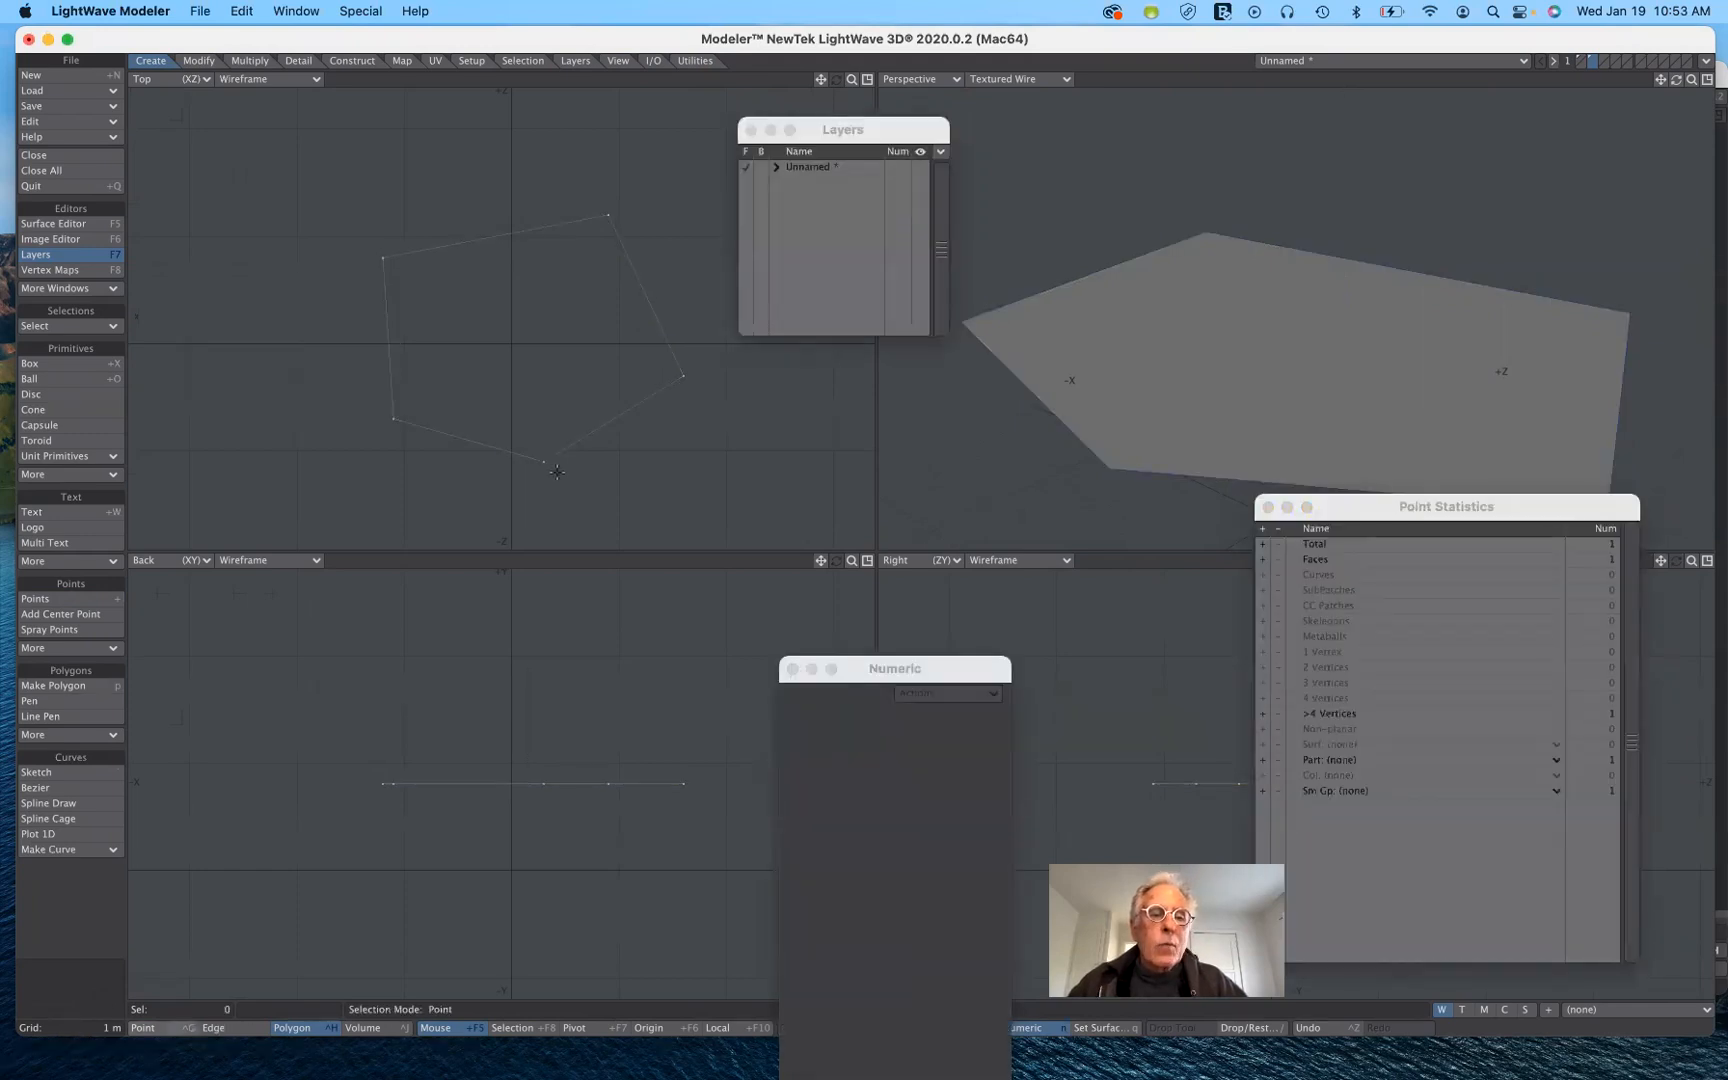
left_click(543, 463)
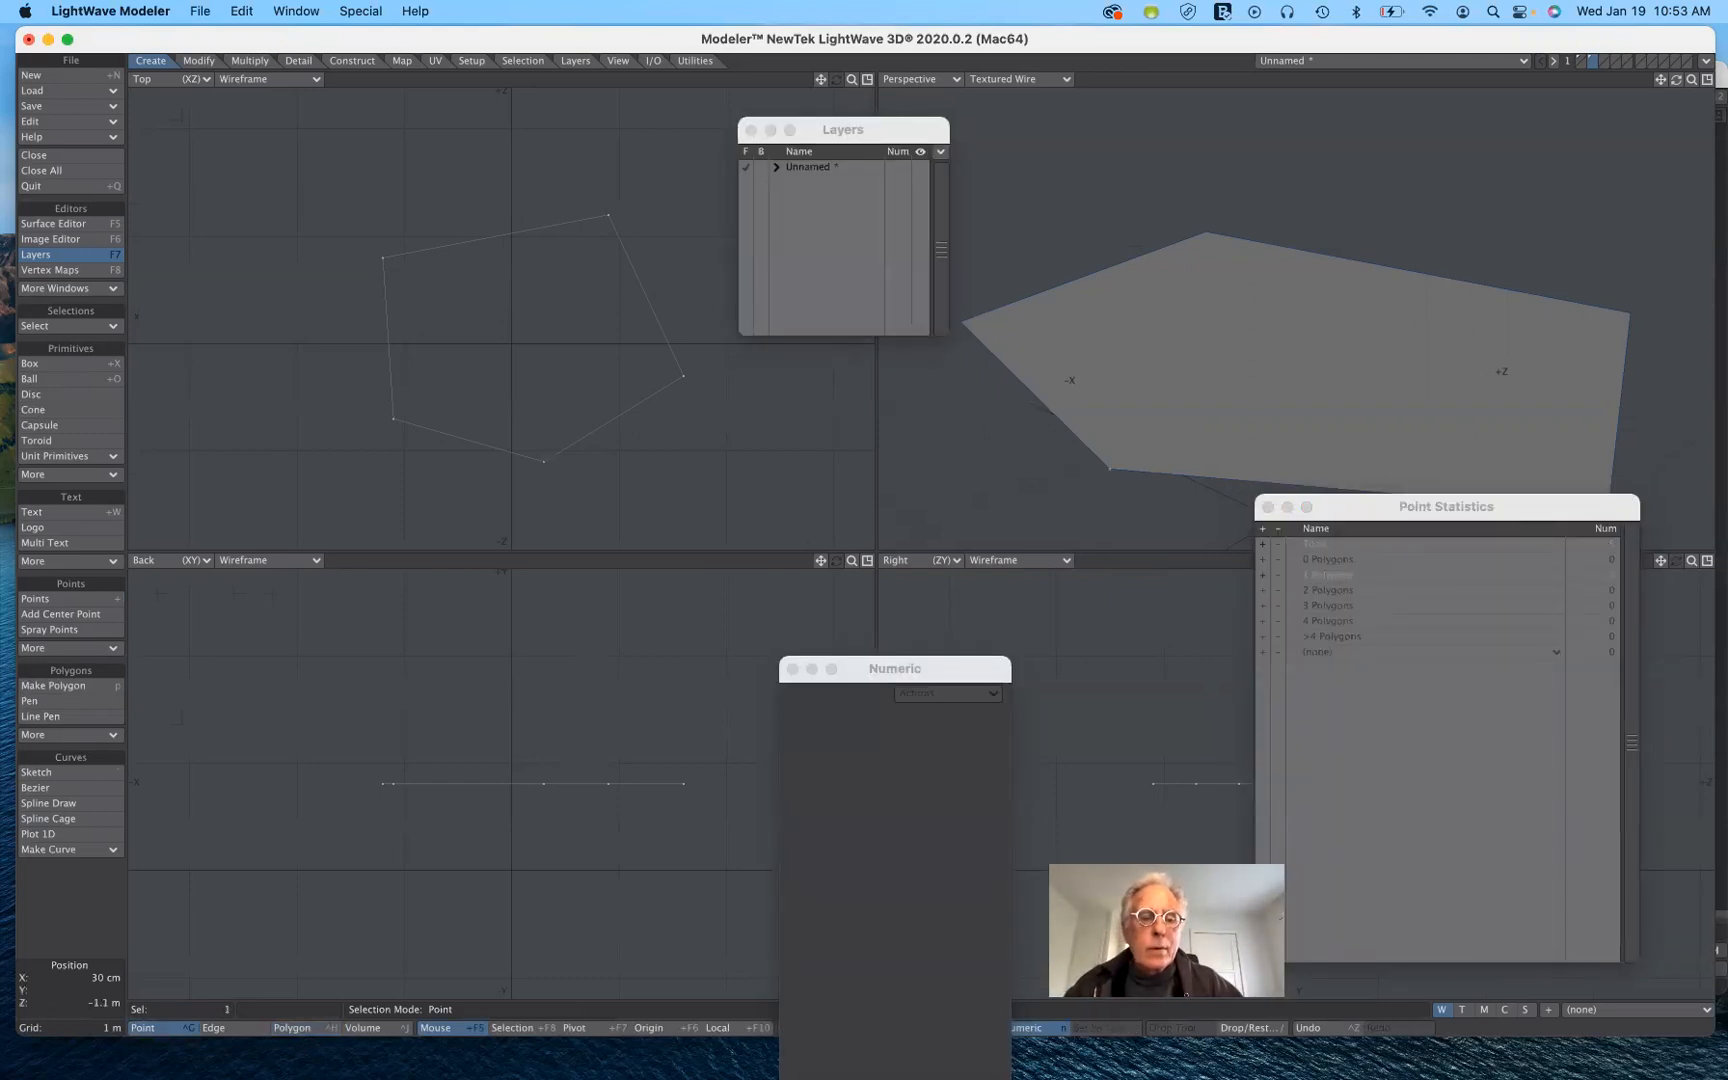
key("t")
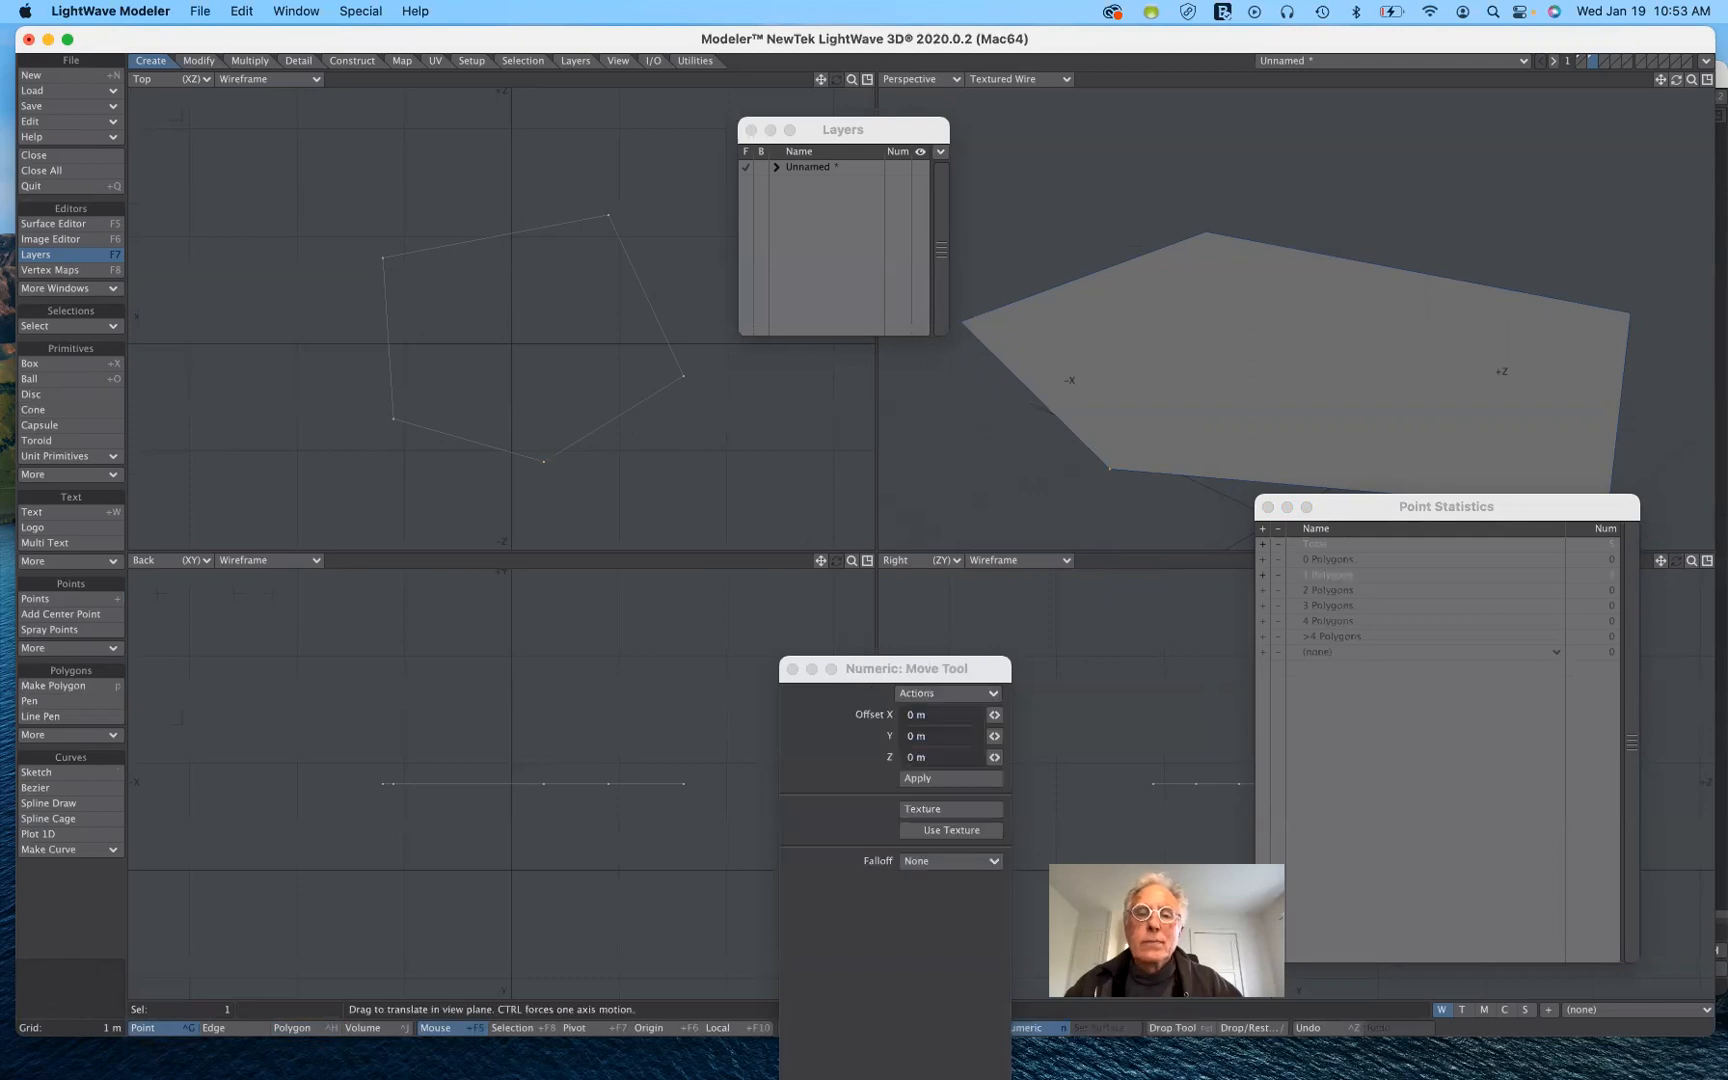
left_click_drag(665, 643, 665, 632)
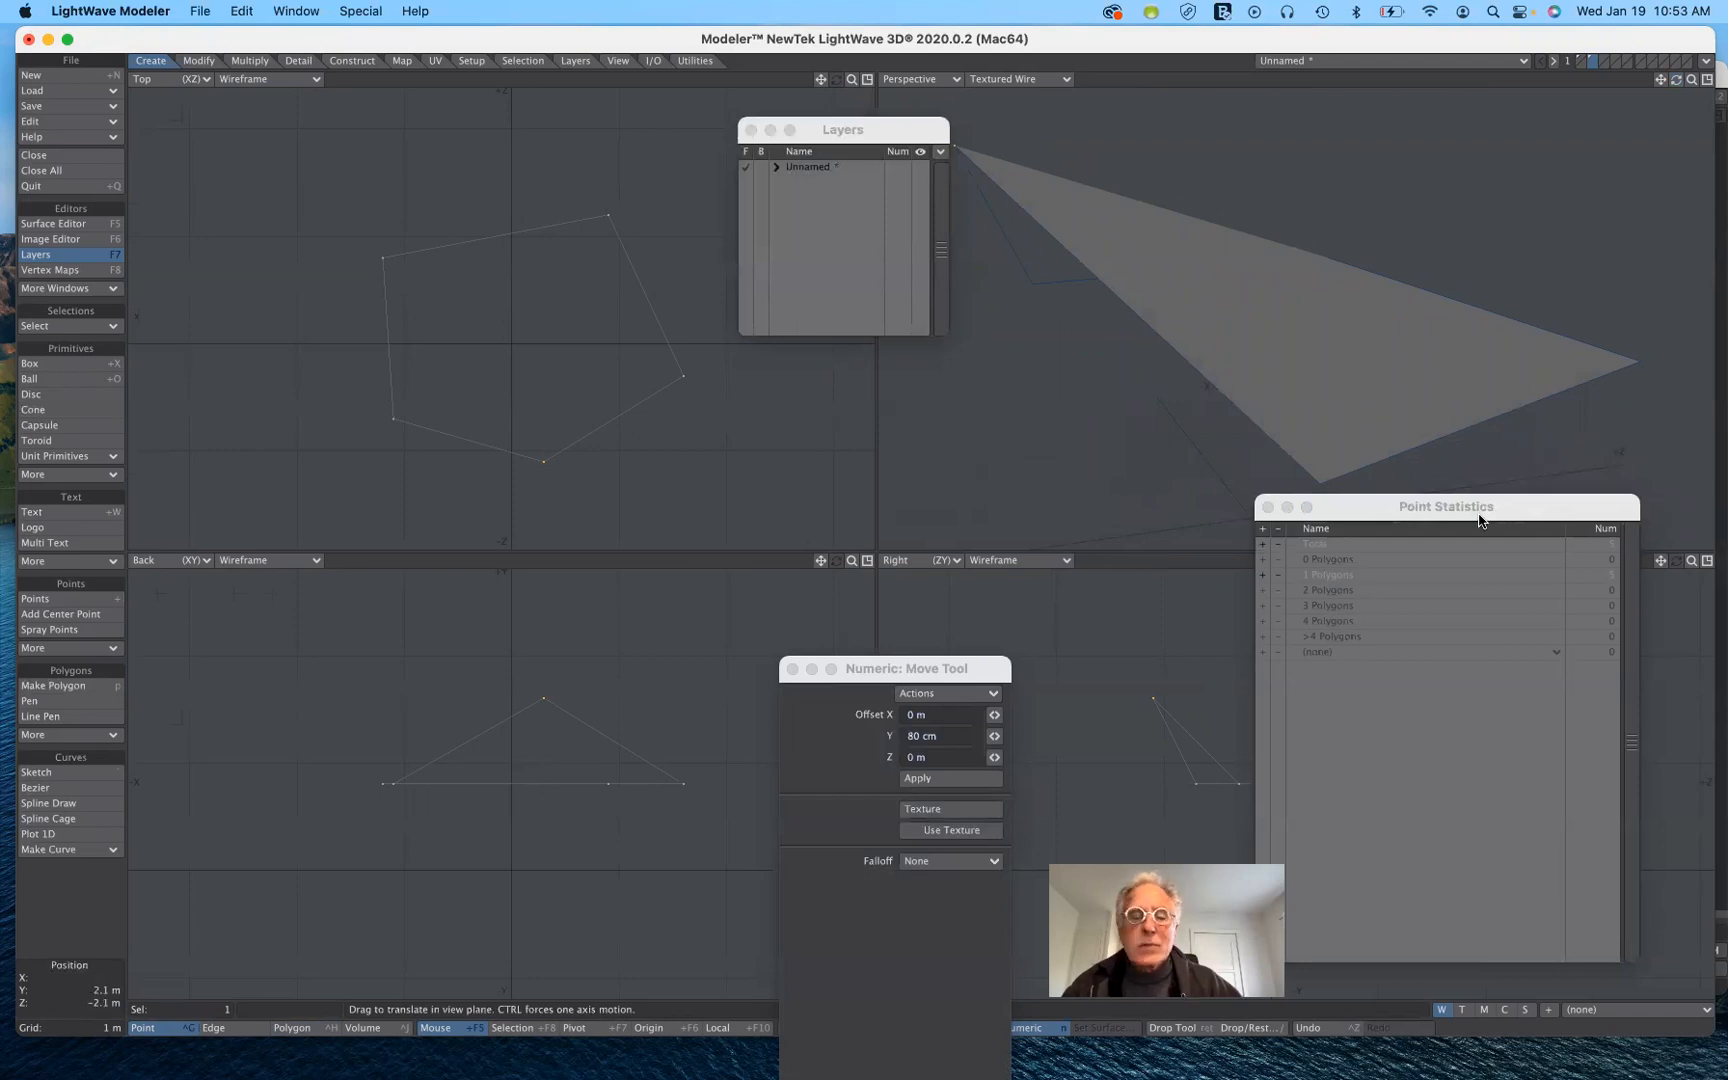
key("space")
left_click(62, 1006)
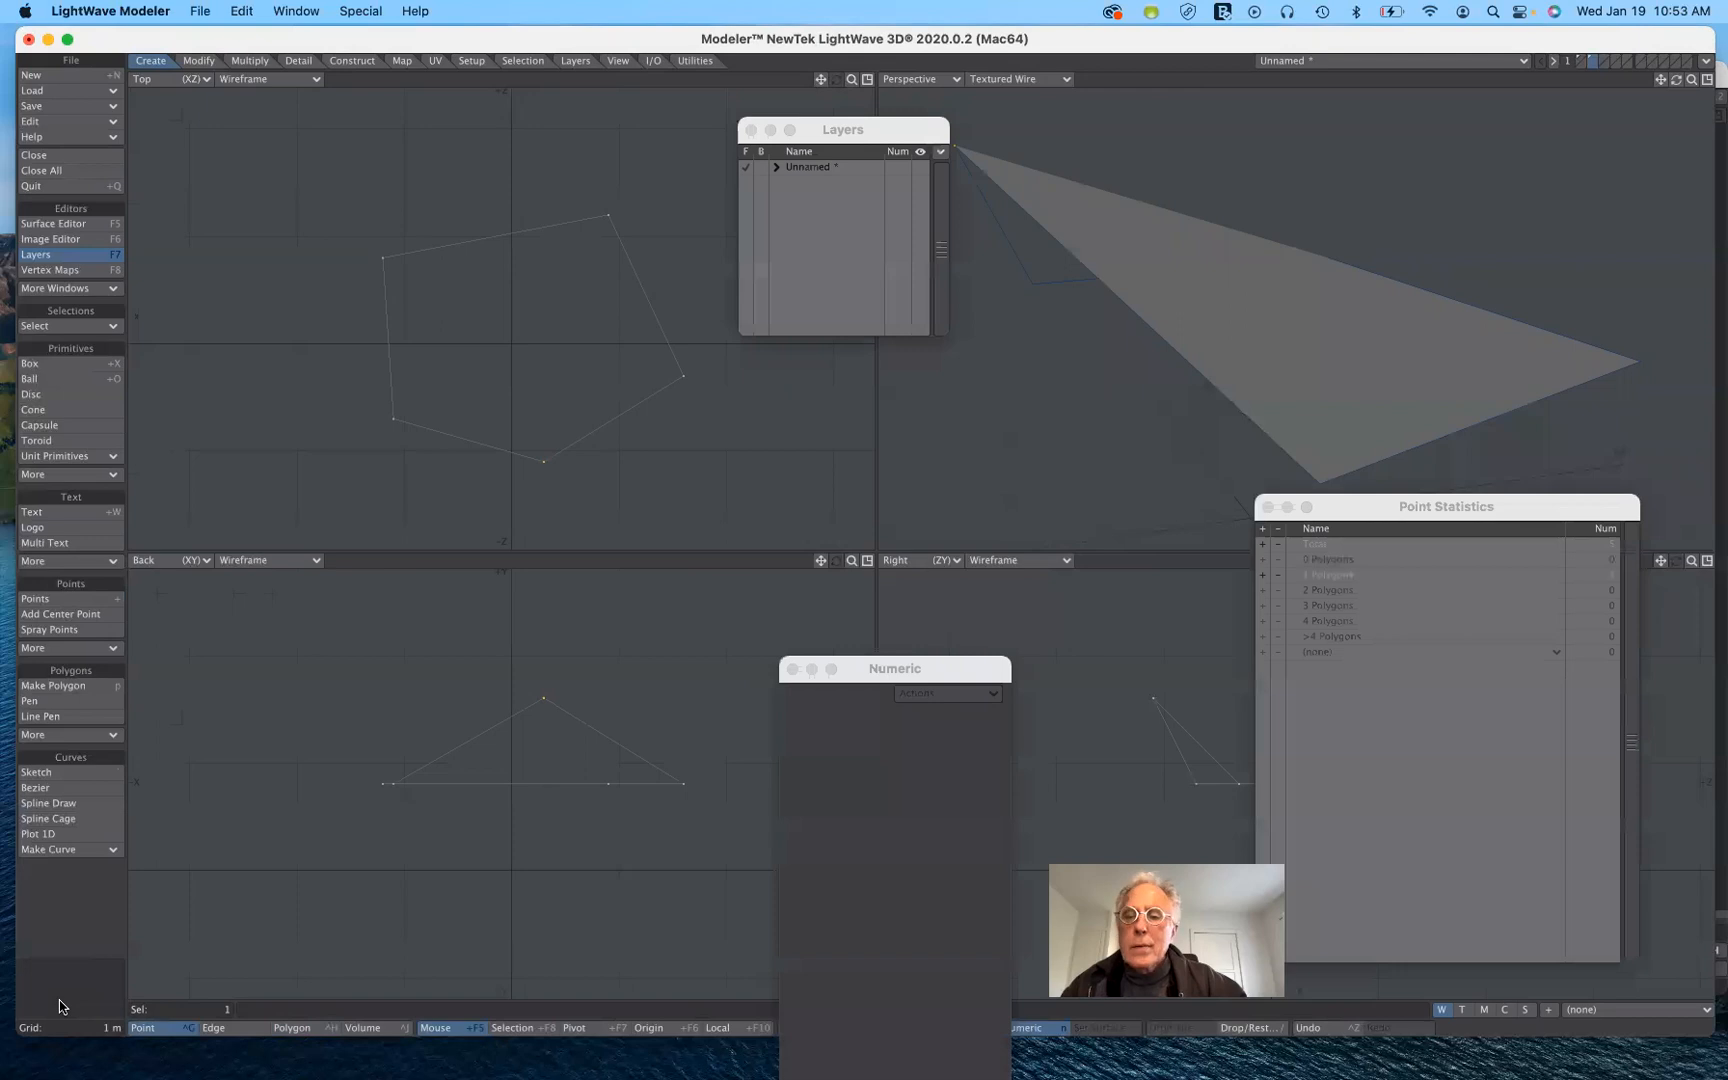
left_click(63, 1006)
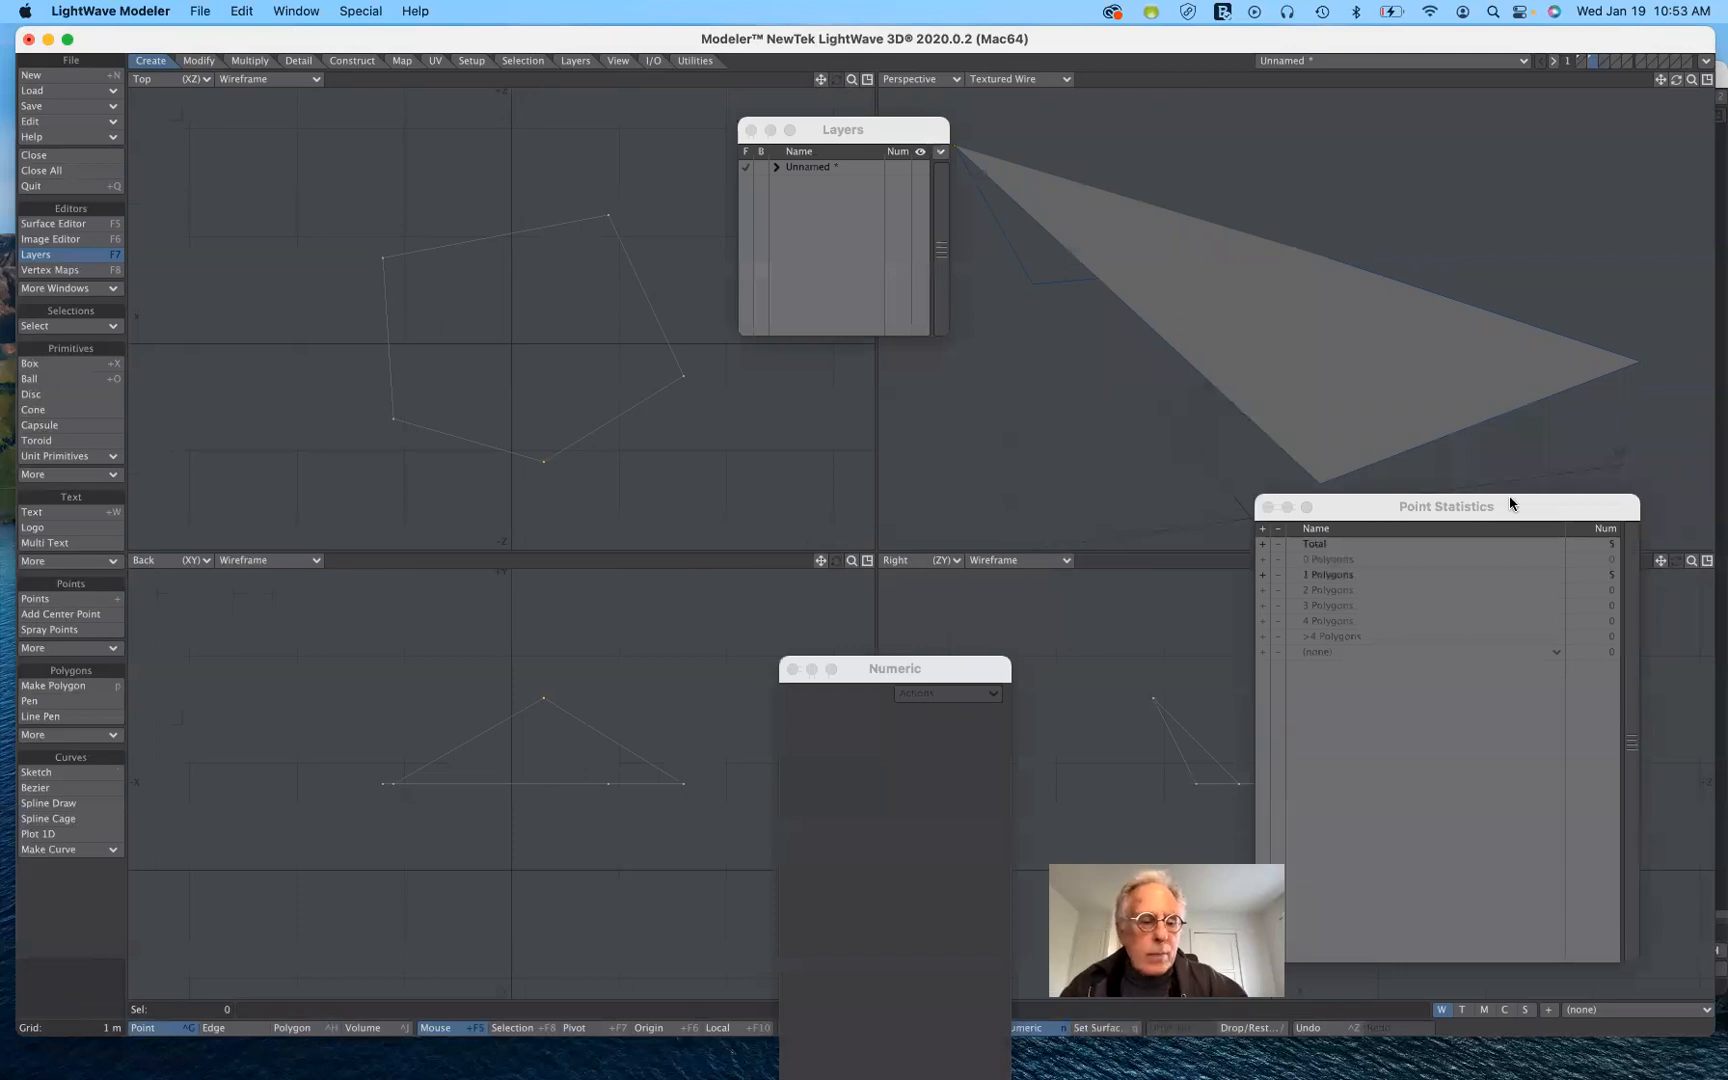
Step: Select the non-planar pentagon in Polygon mode and split it into triangles with Triple
left_click(264, 1029)
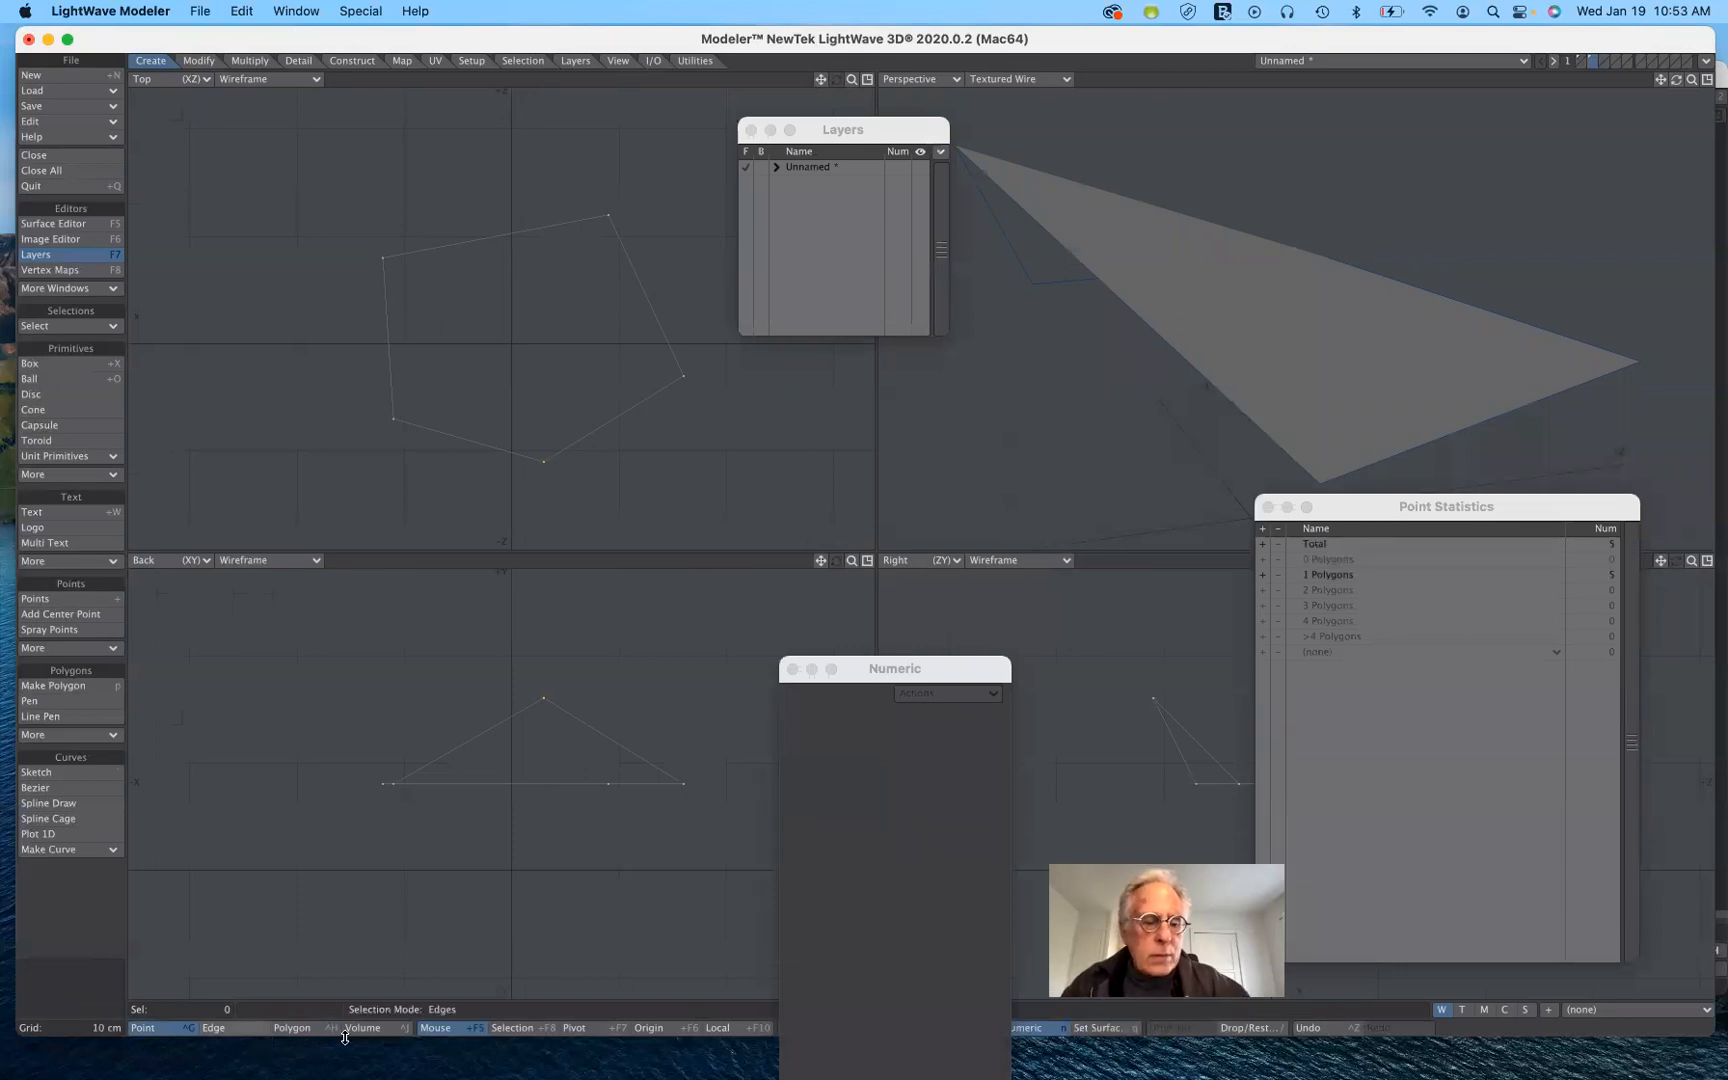
left_click(310, 1031)
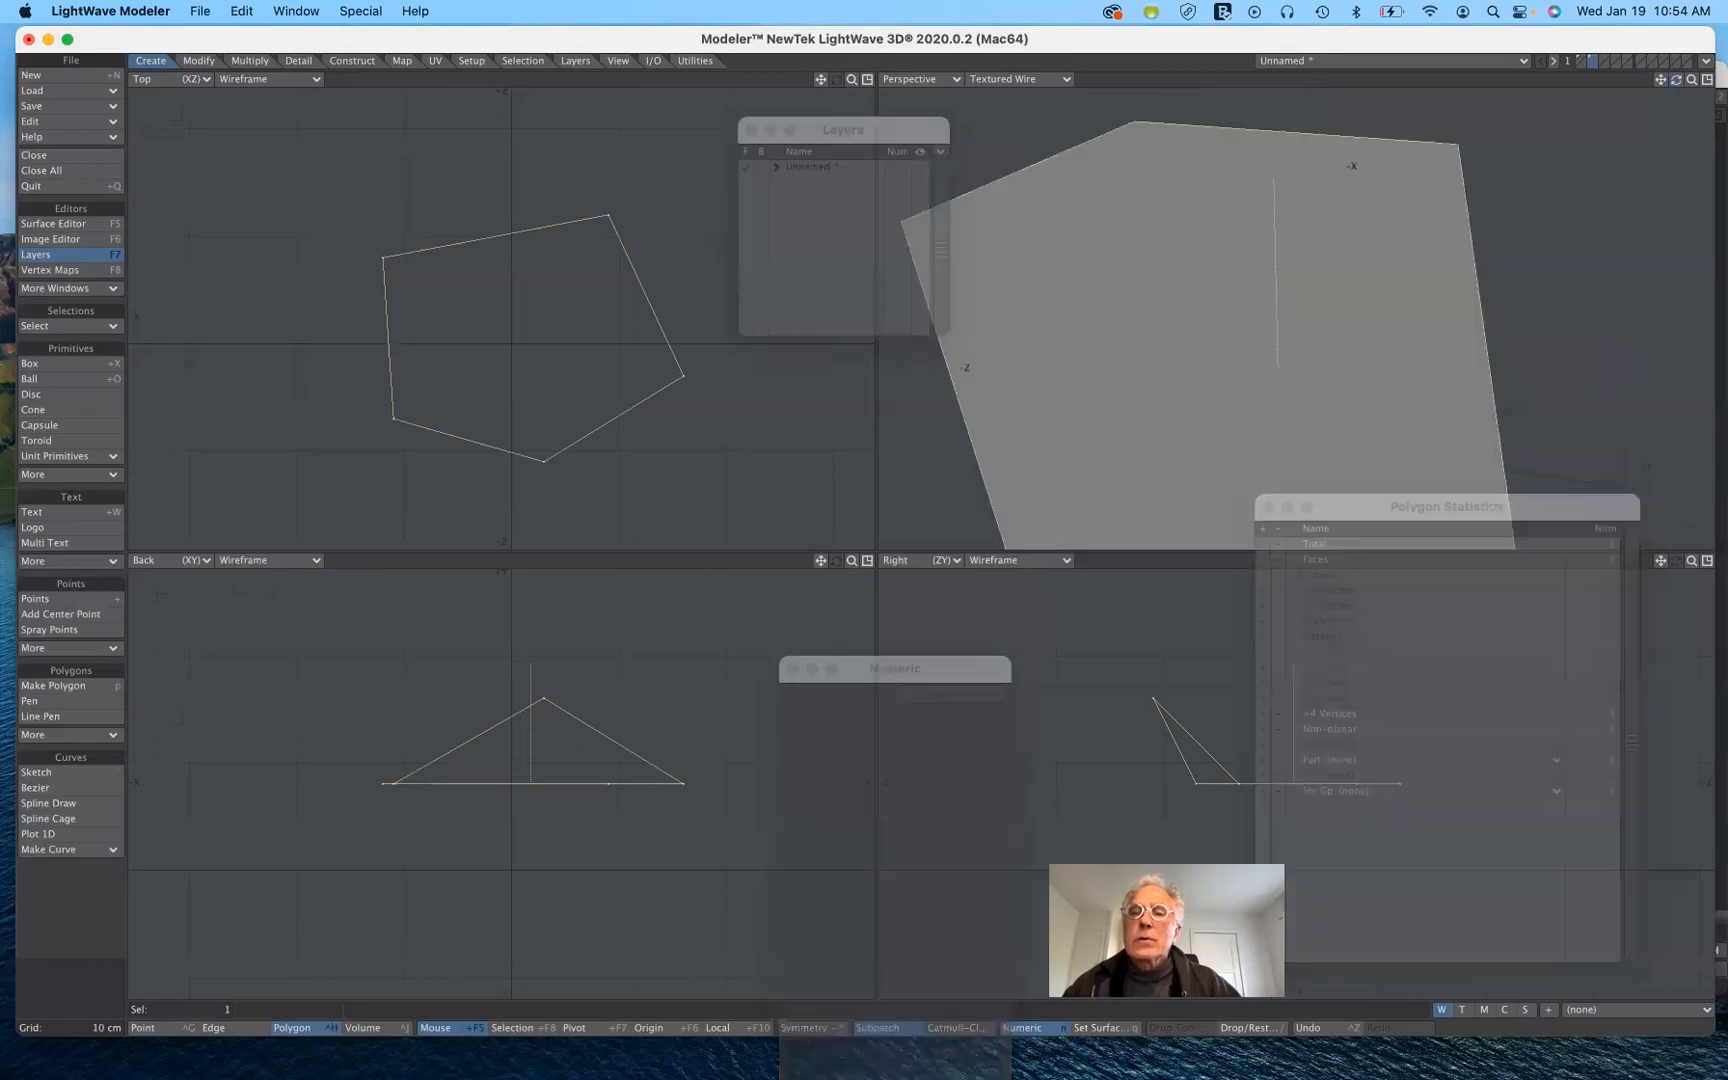
left_click_drag(1676, 79, 1718, 30)
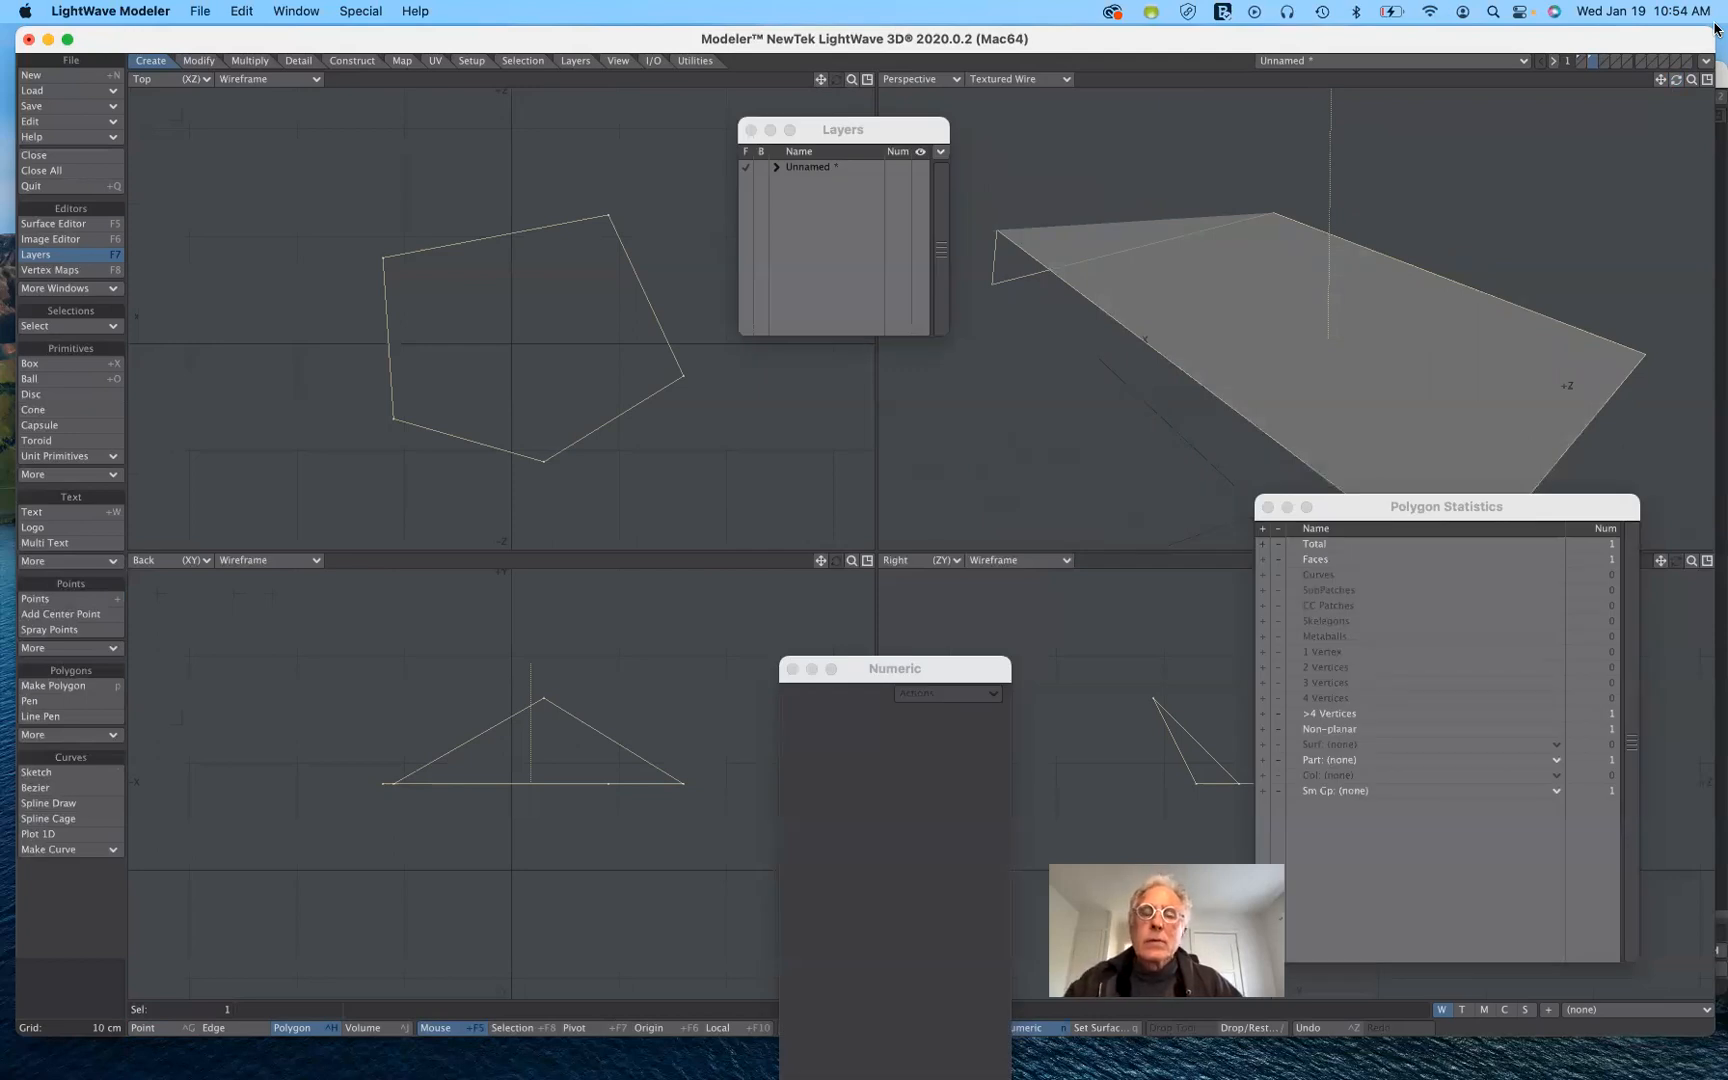
key("shift+t")
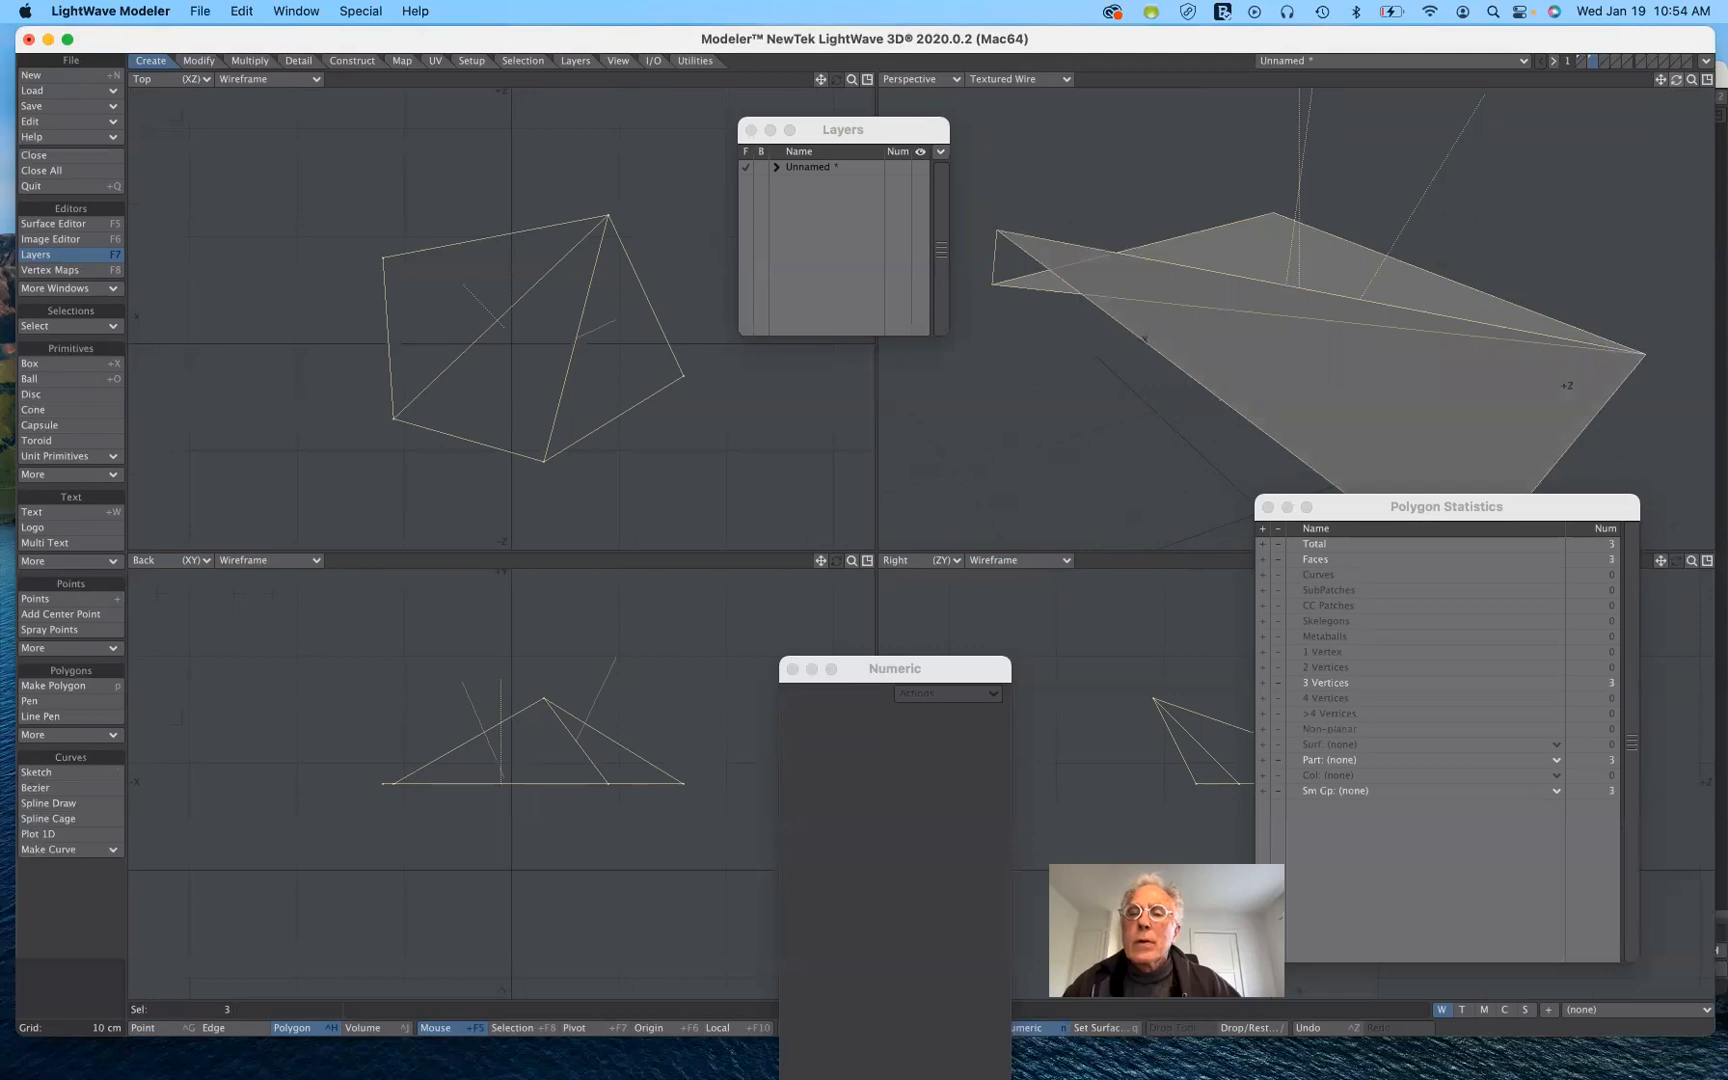
Step: Convert the selected triangles to SubPatches and view the smoothed surface from several sides in the Perspective viewport
mouse_move(1676, 79)
left_mouse_down()
mouse_move(1678, 140)
mouse_move(1712, 98)
mouse_move(1700, 120)
mouse_move(1682, 82)
mouse_move(1690, 118)
mouse_move(1672, 87)
left_mouse_up()
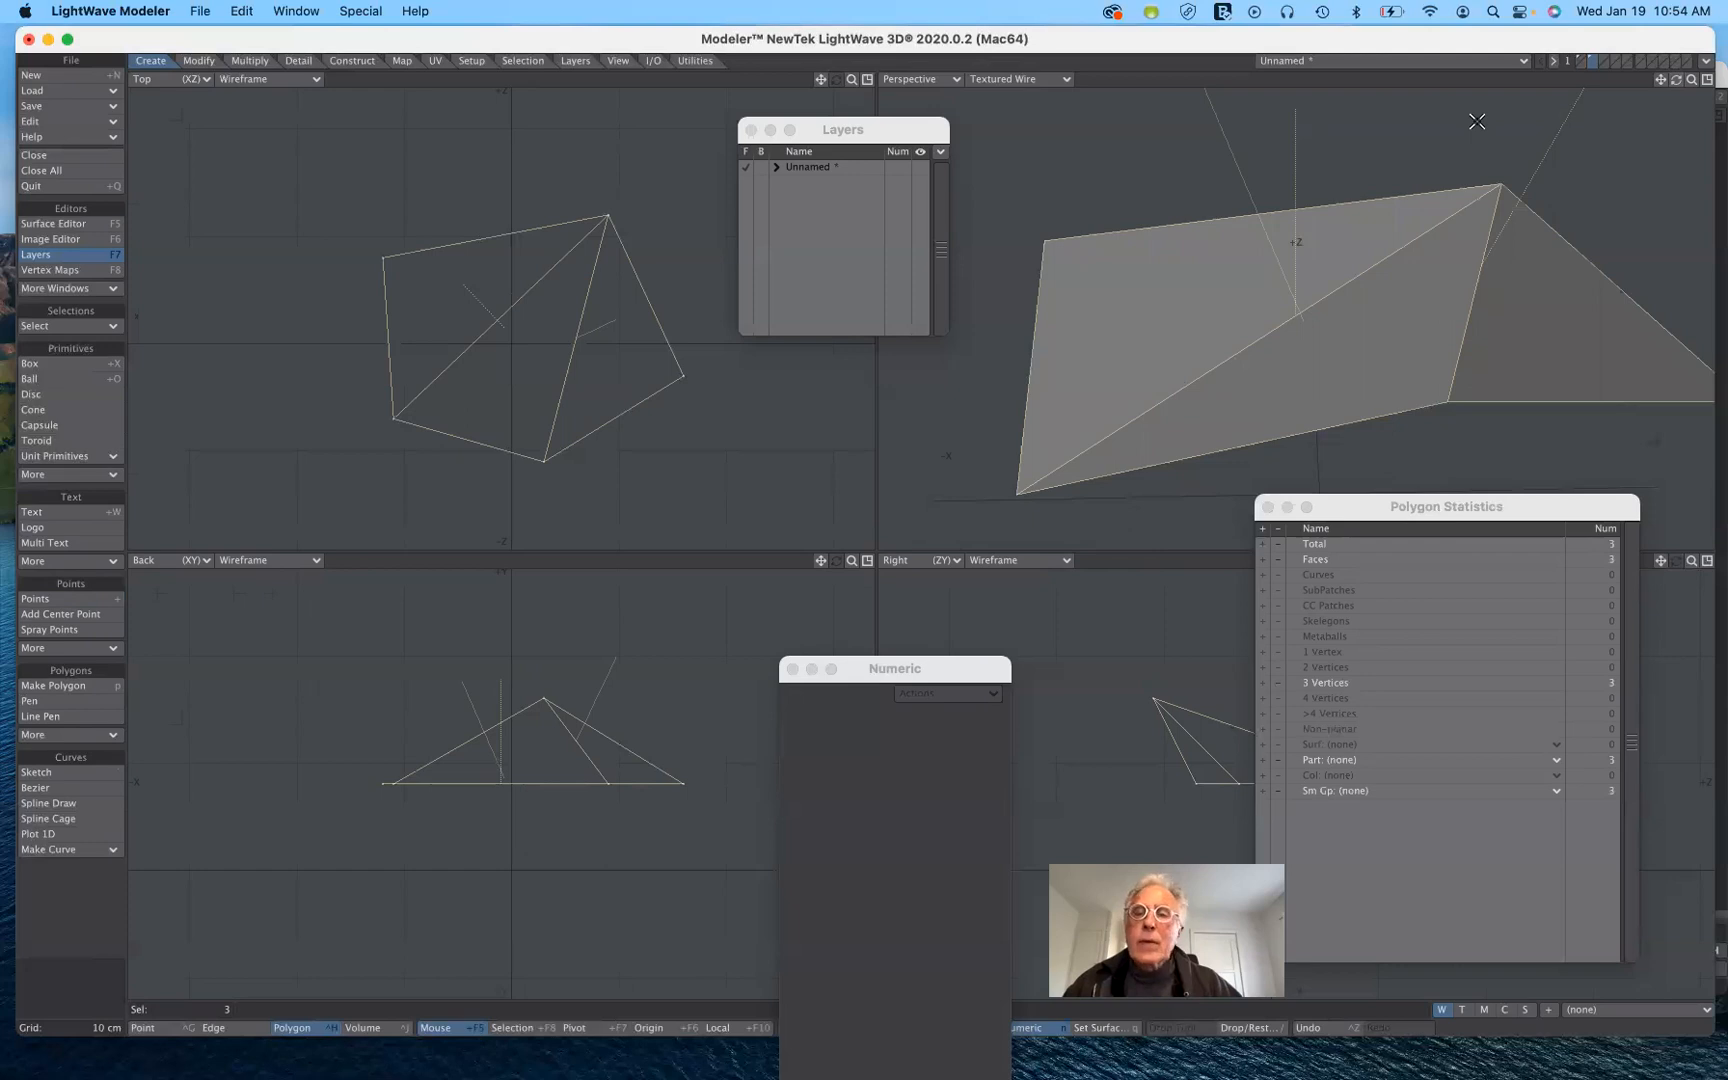
key("Tab")
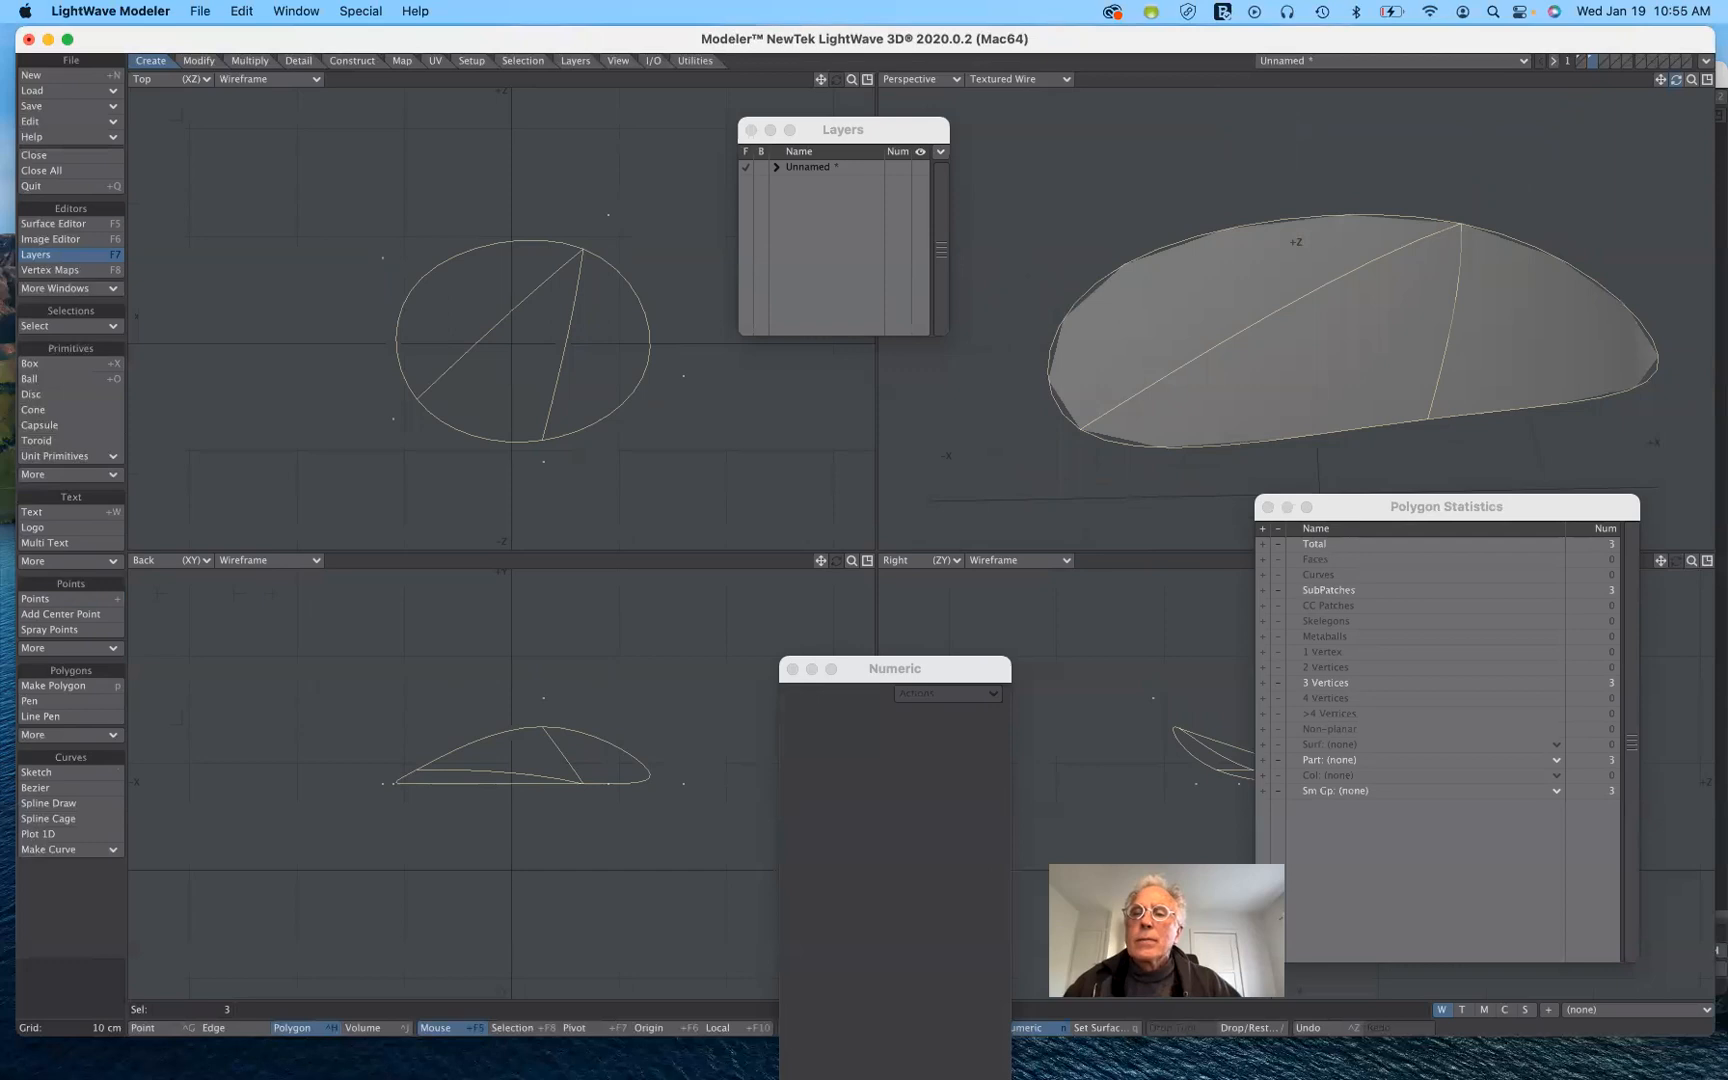
mouse_move(1676, 79)
left_mouse_down()
mouse_move(1640, 65)
mouse_move(1600, 105)
mouse_move(1636, 40)
mouse_move(1678, 92)
mouse_move(1727, 84)
mouse_move(1672, 135)
mouse_move(1676, 71)
left_mouse_up()
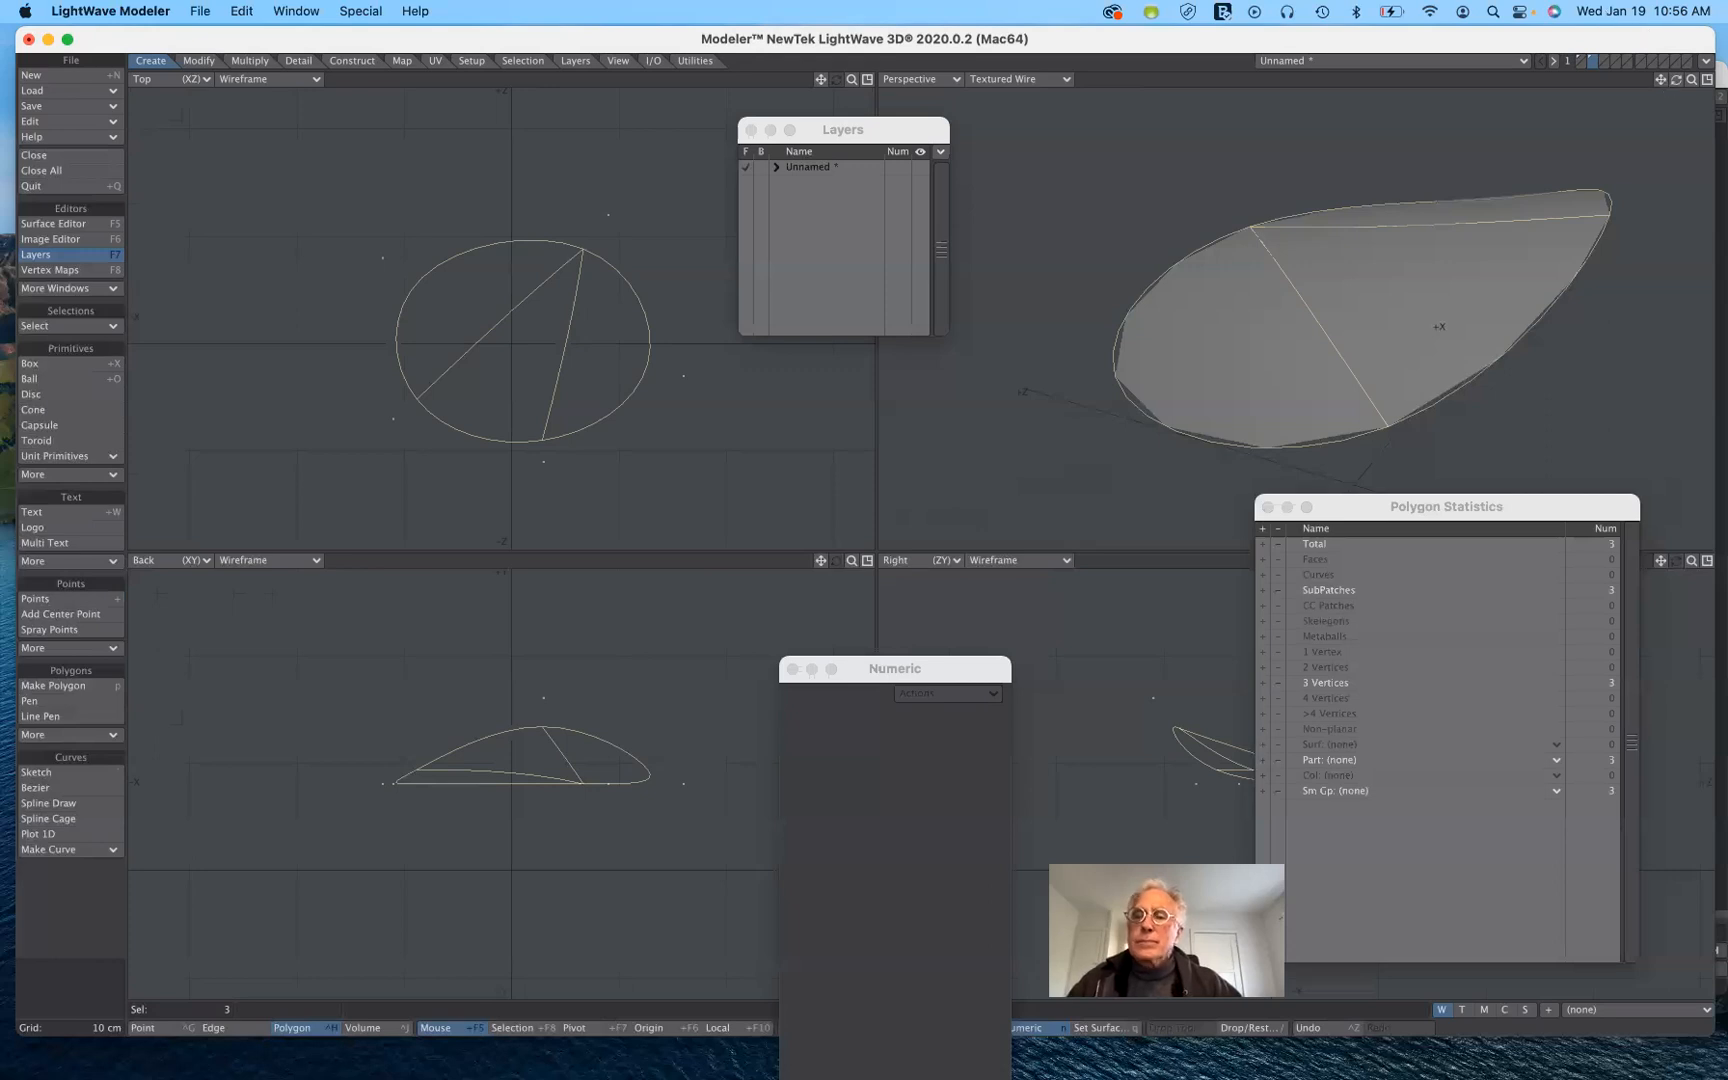
left_click_drag(1676, 79, 1692, 122)
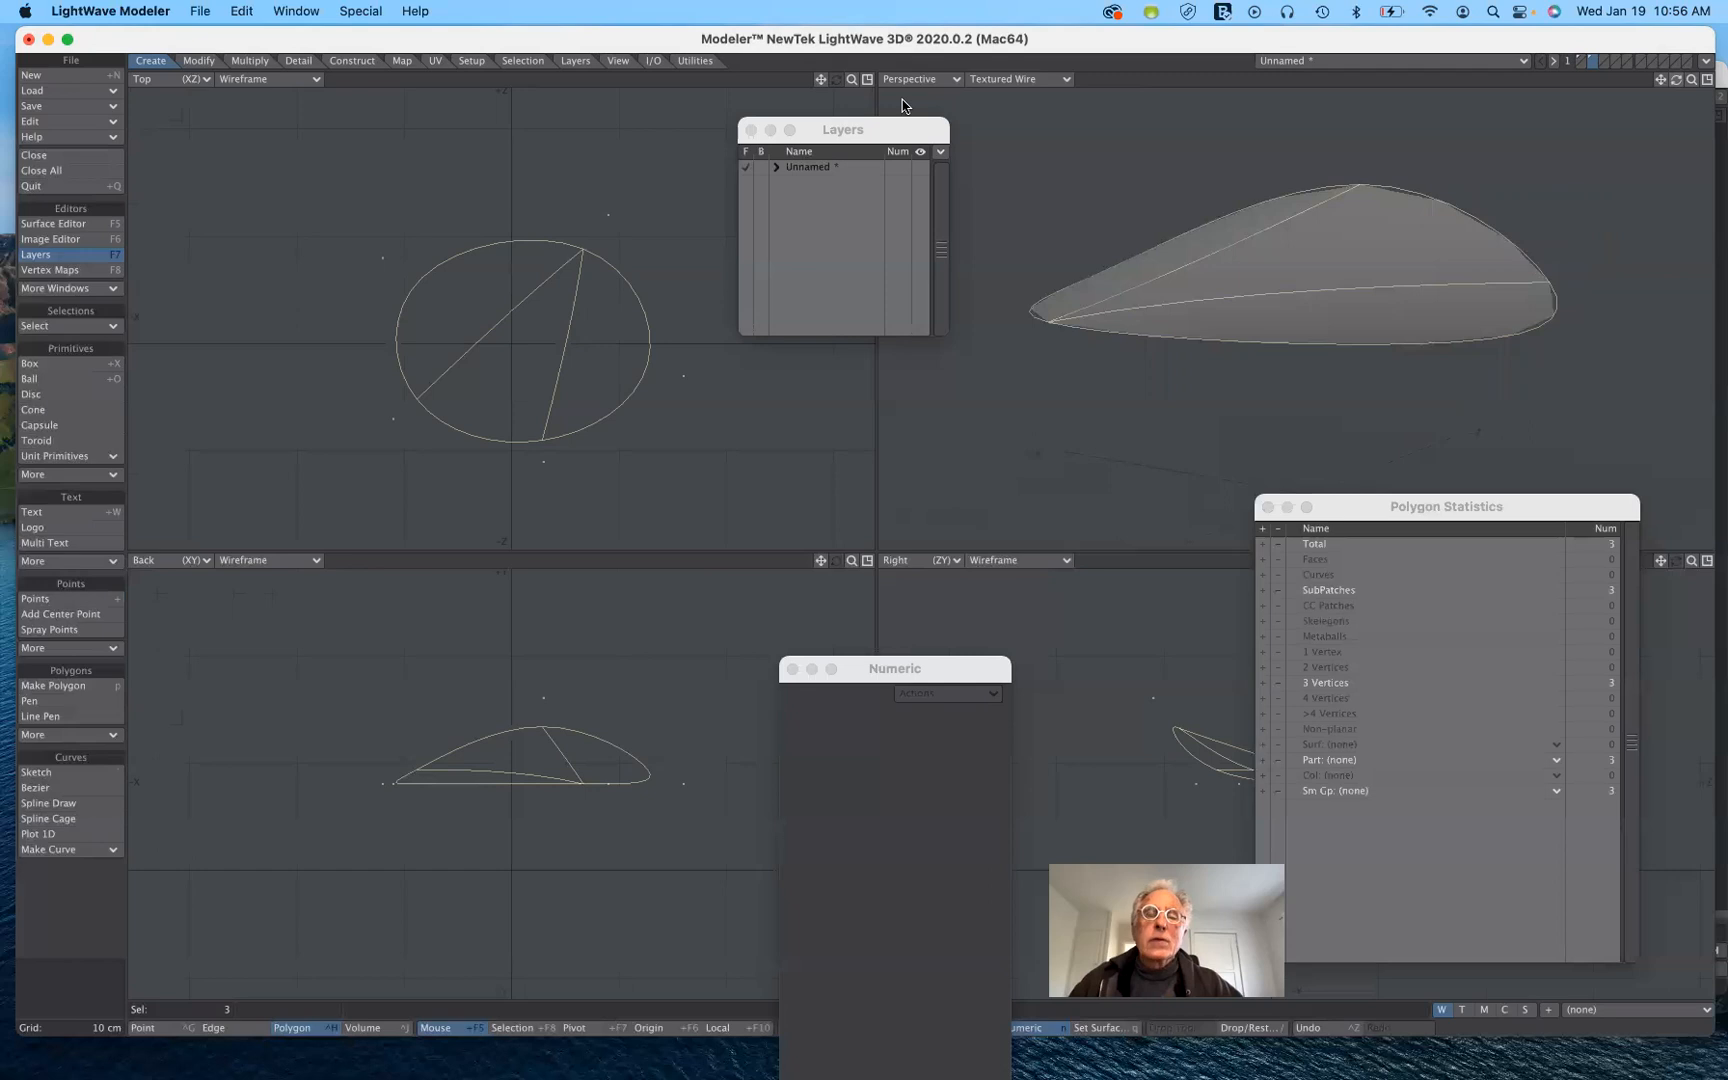
Step: Move the Layers window lower along the border between the Top and Perspective viewports, clear of the viewport headers
left_click_drag(892, 132, 904, 309)
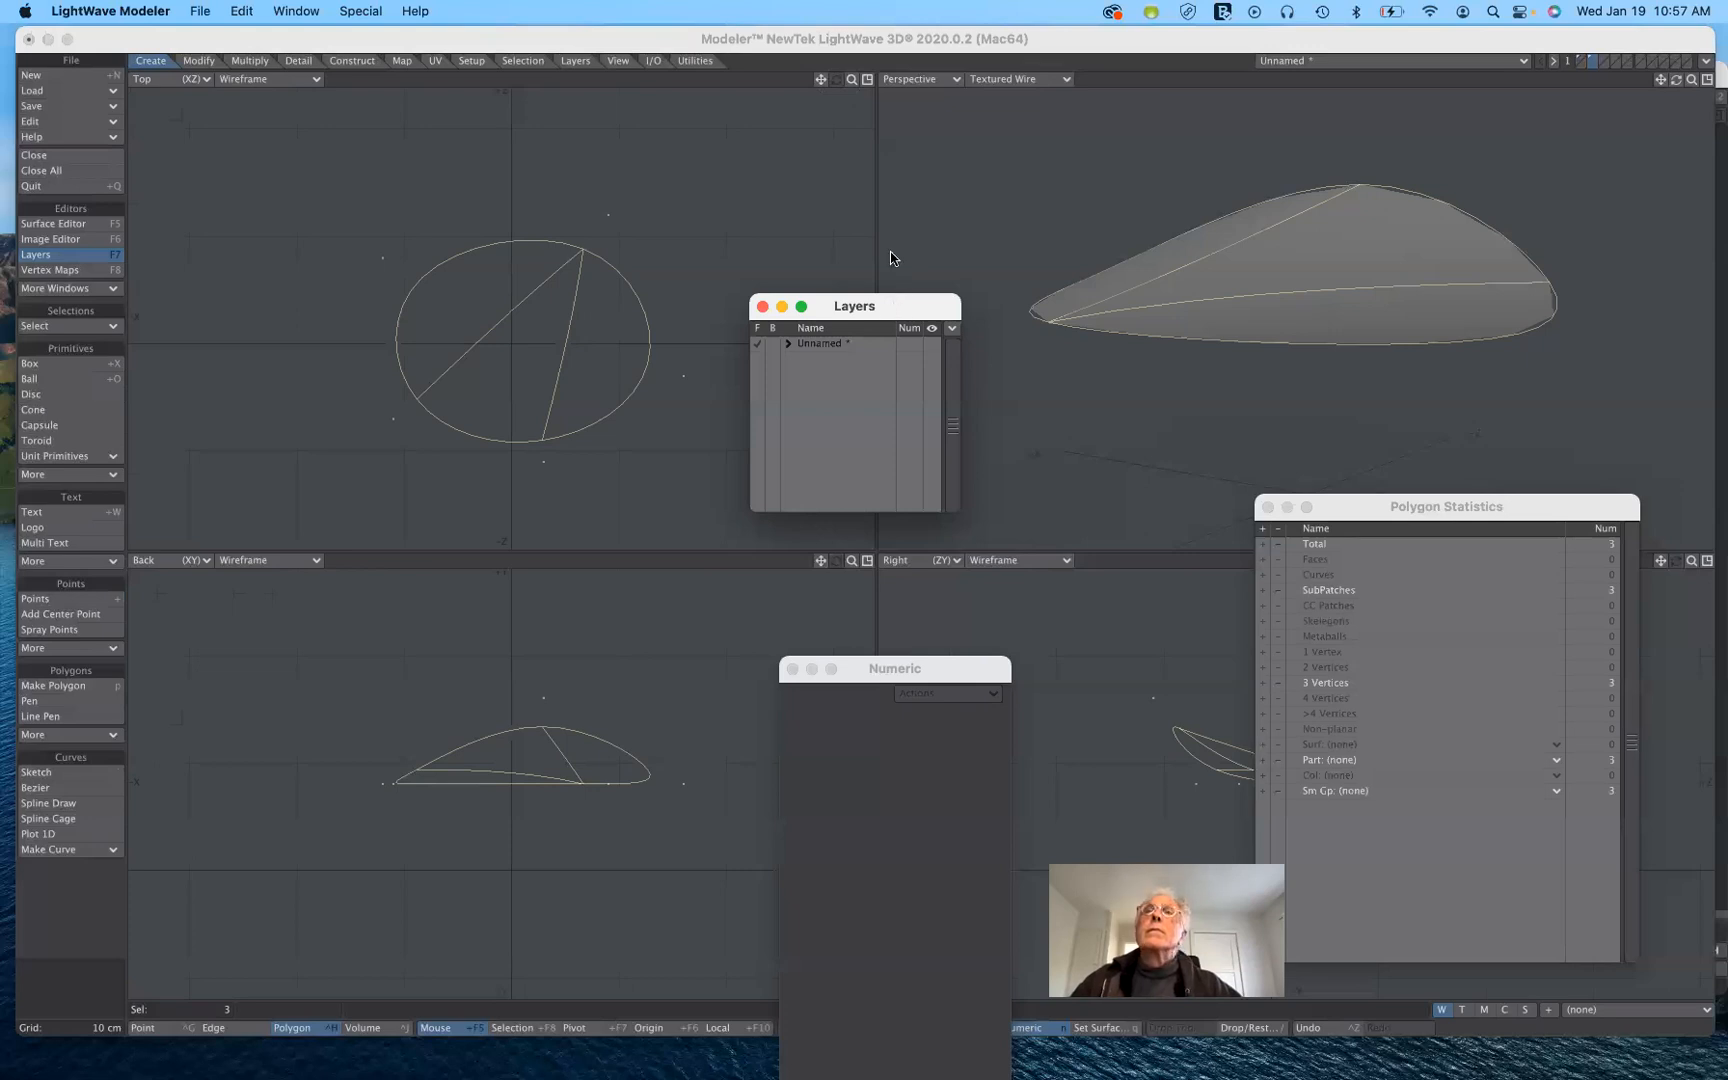
left_click_drag(893, 307, 891, 255)
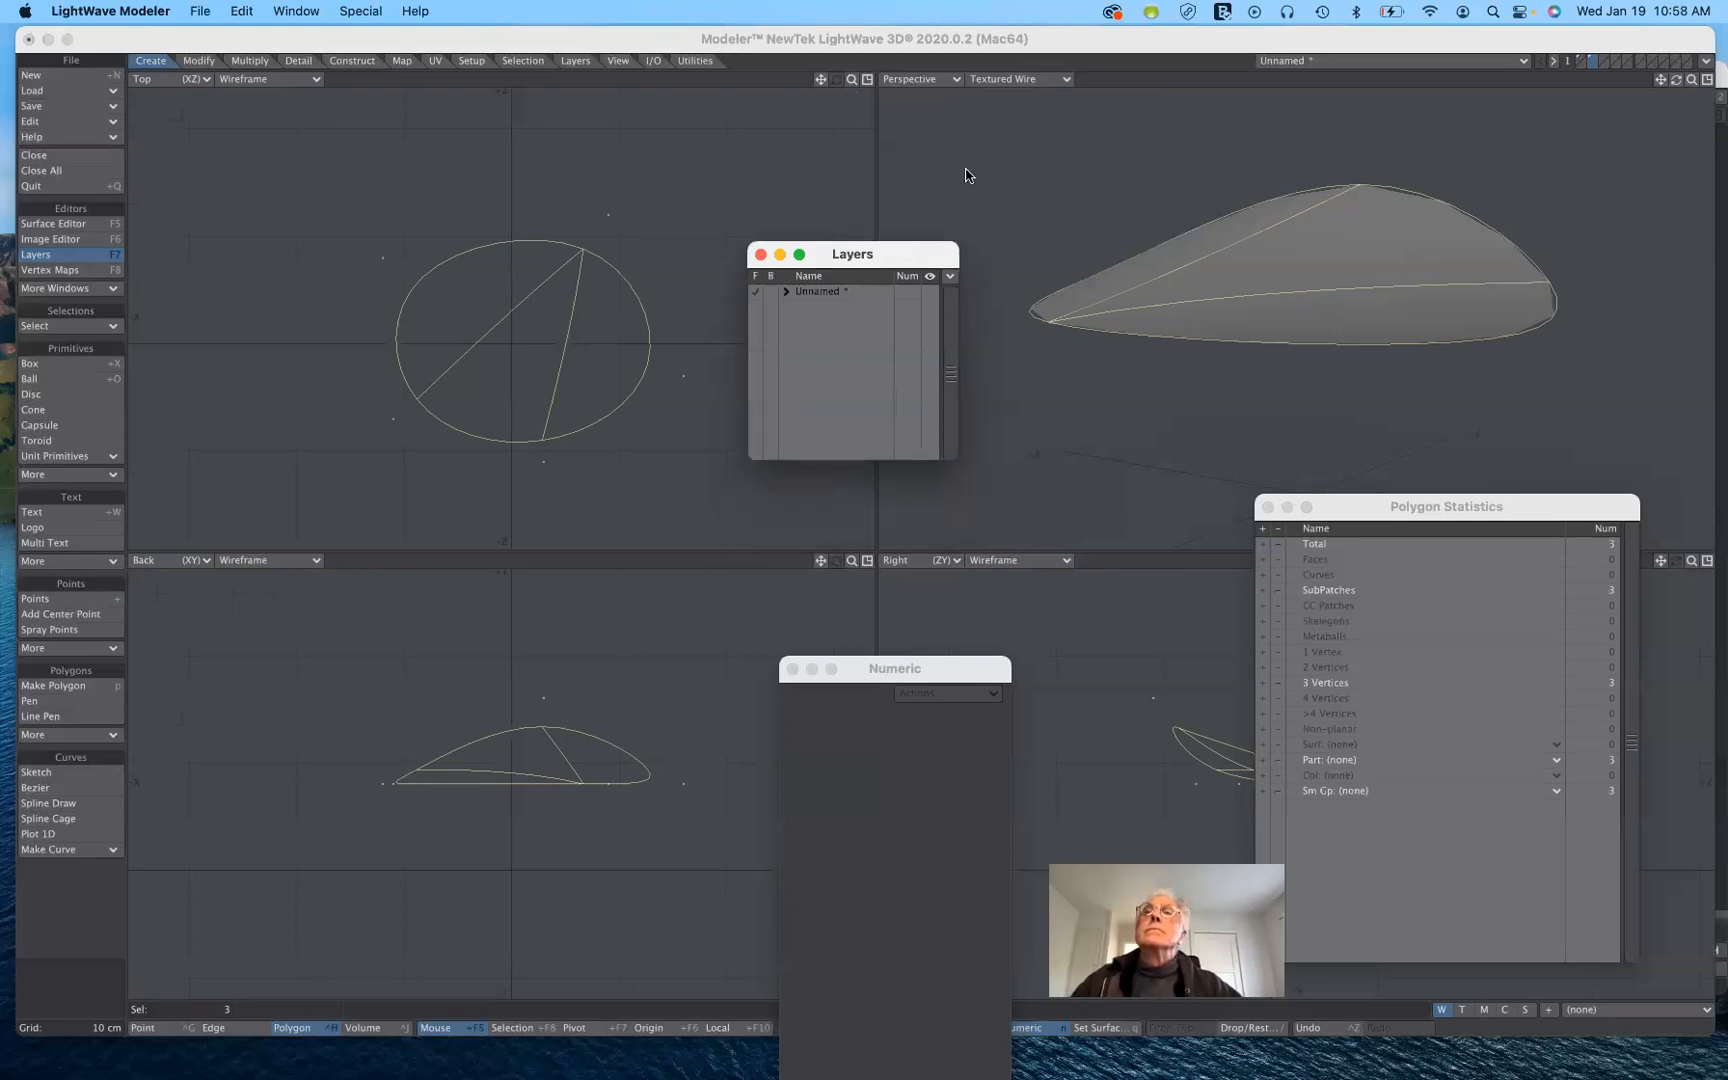